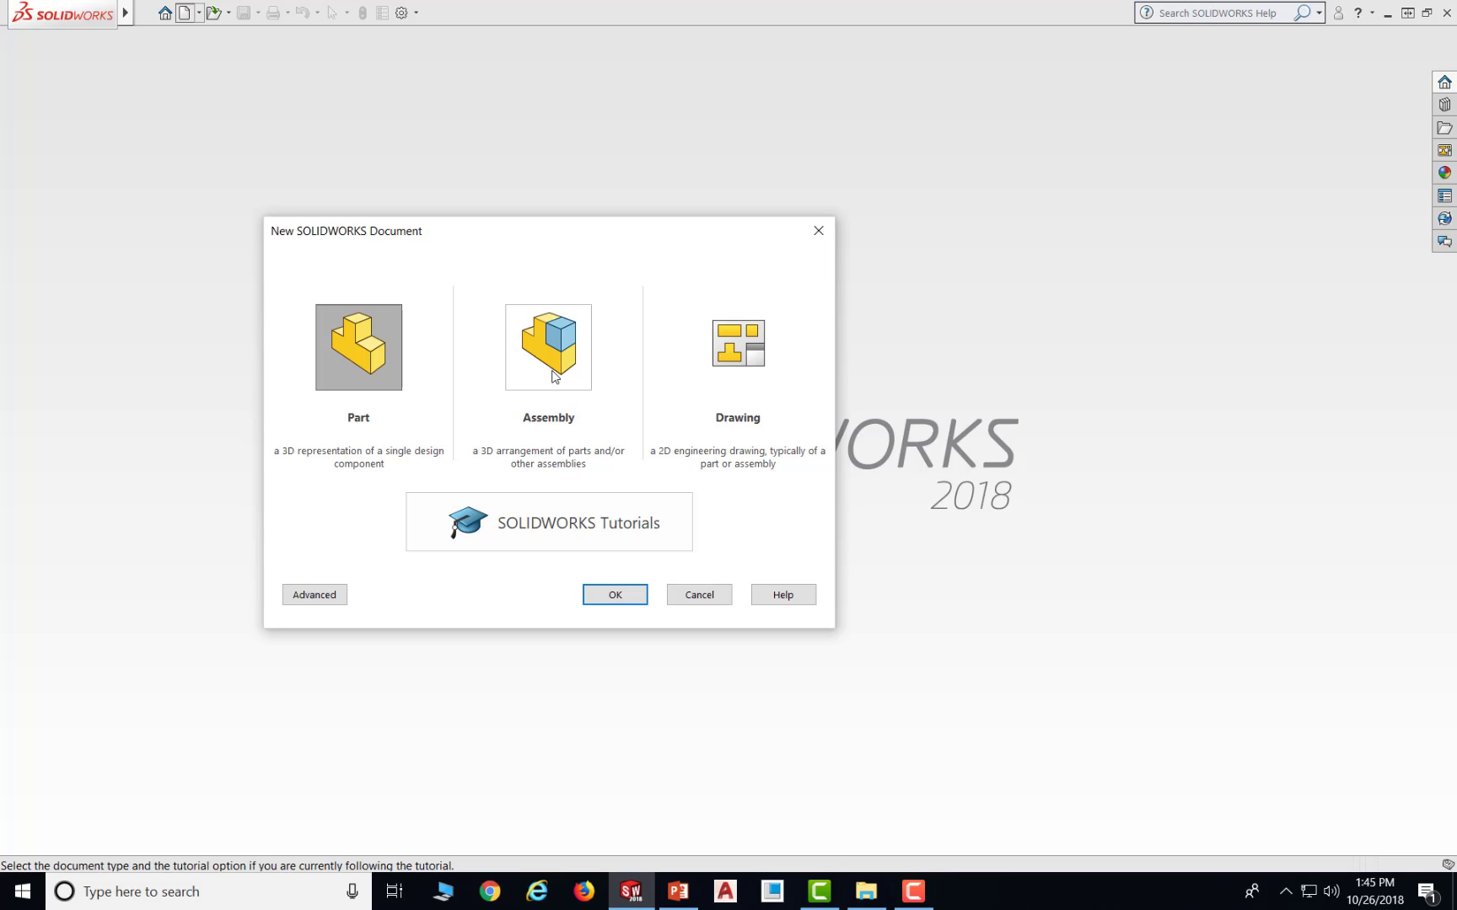
# - Create a new assembly document and display the component files in folder C12T1 as large icons
pyautogui.click(555, 376)
pyautogui.click(627, 601)
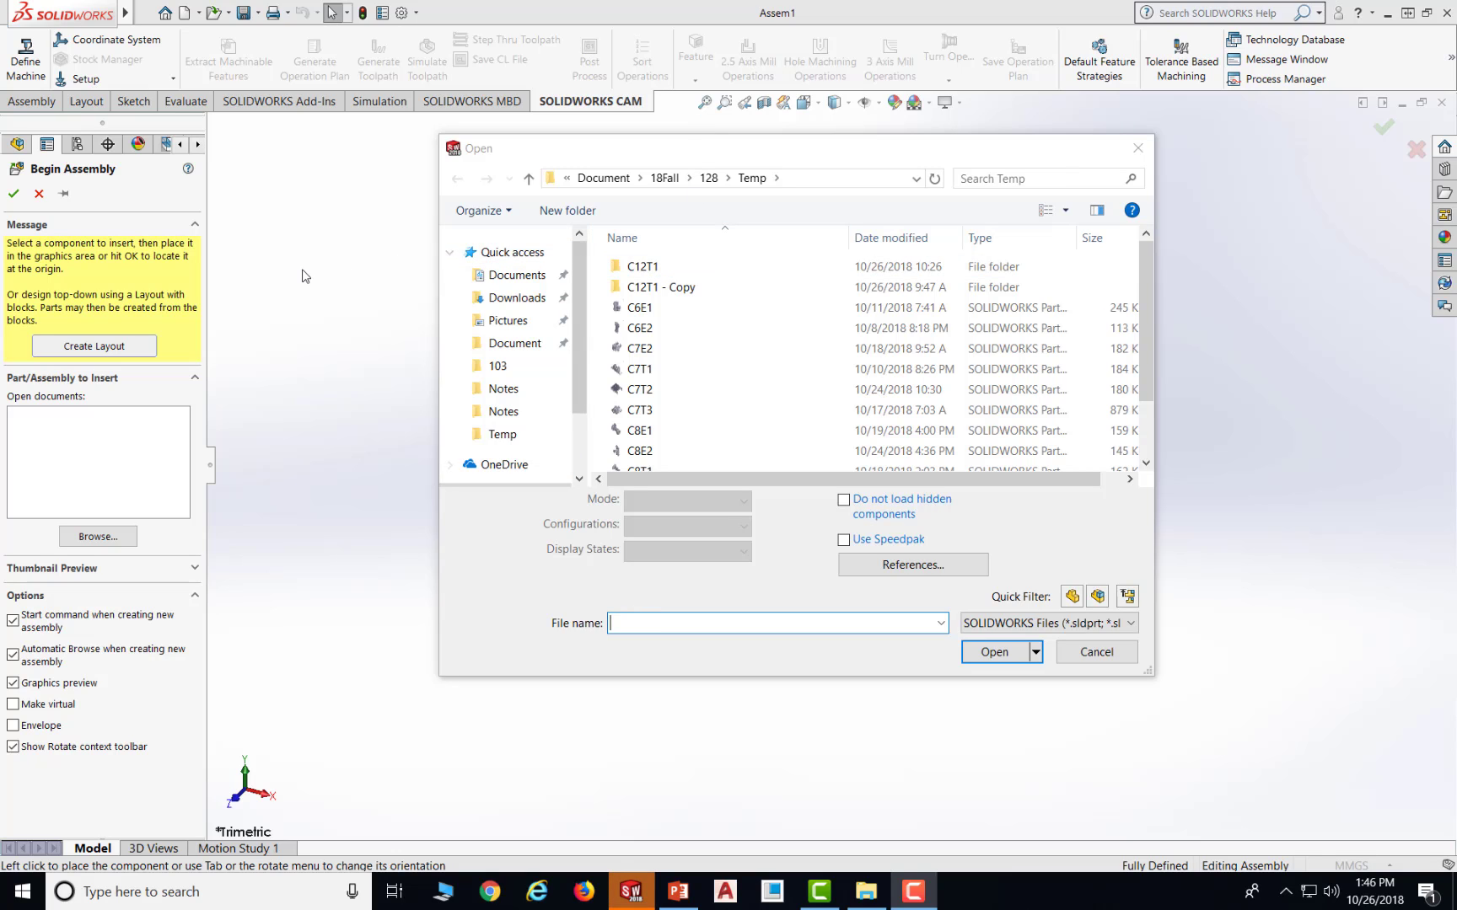
pyautogui.doubleClick(665, 270)
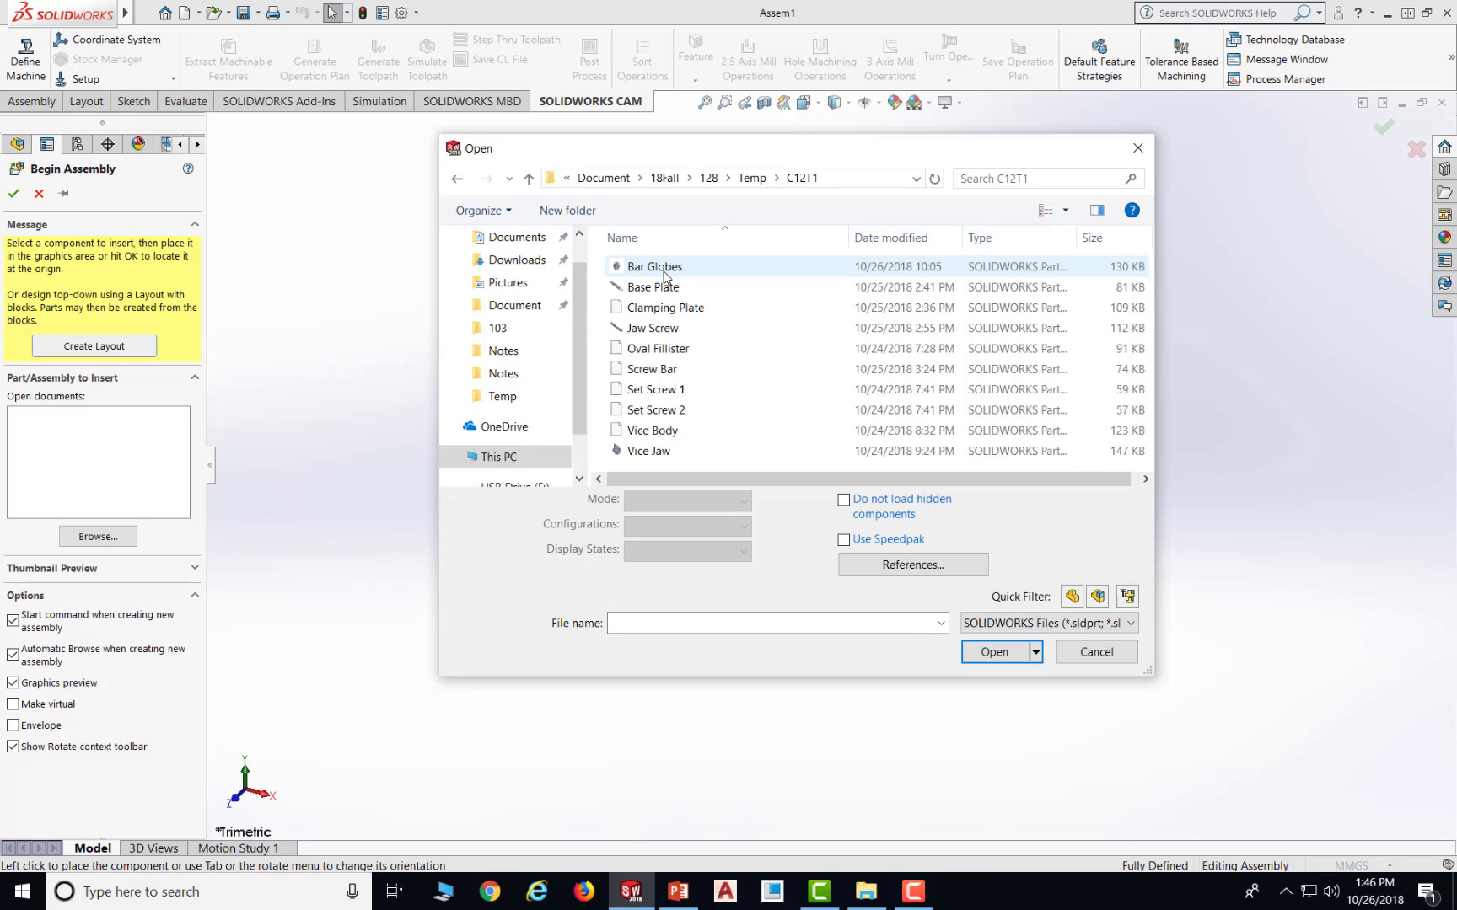
pyautogui.rightClick(706, 286)
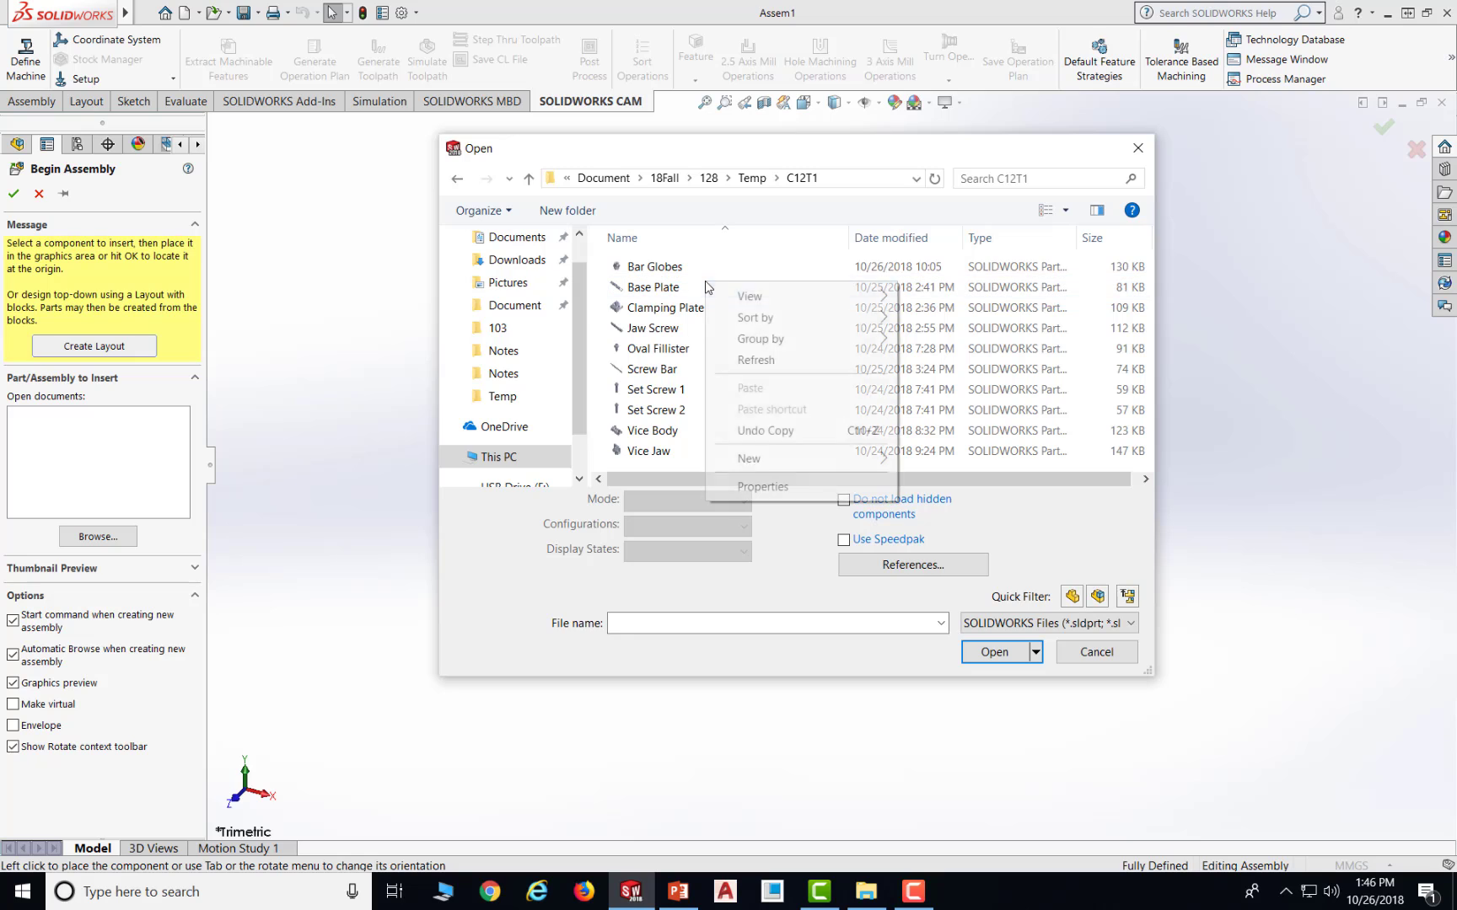
pyautogui.moveTo(785, 304)
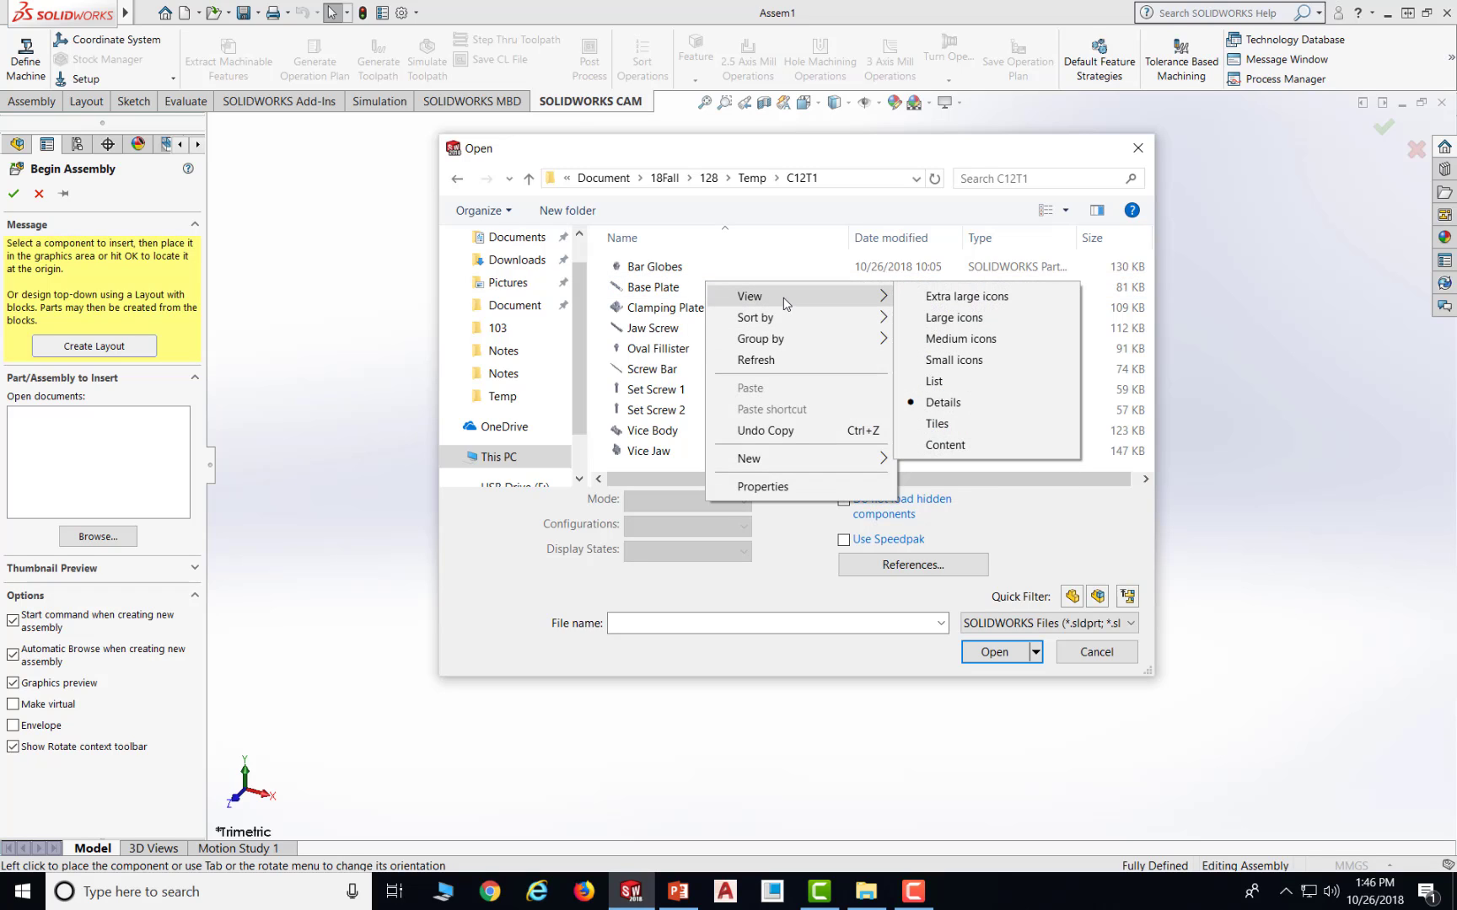
pyautogui.click(962, 328)
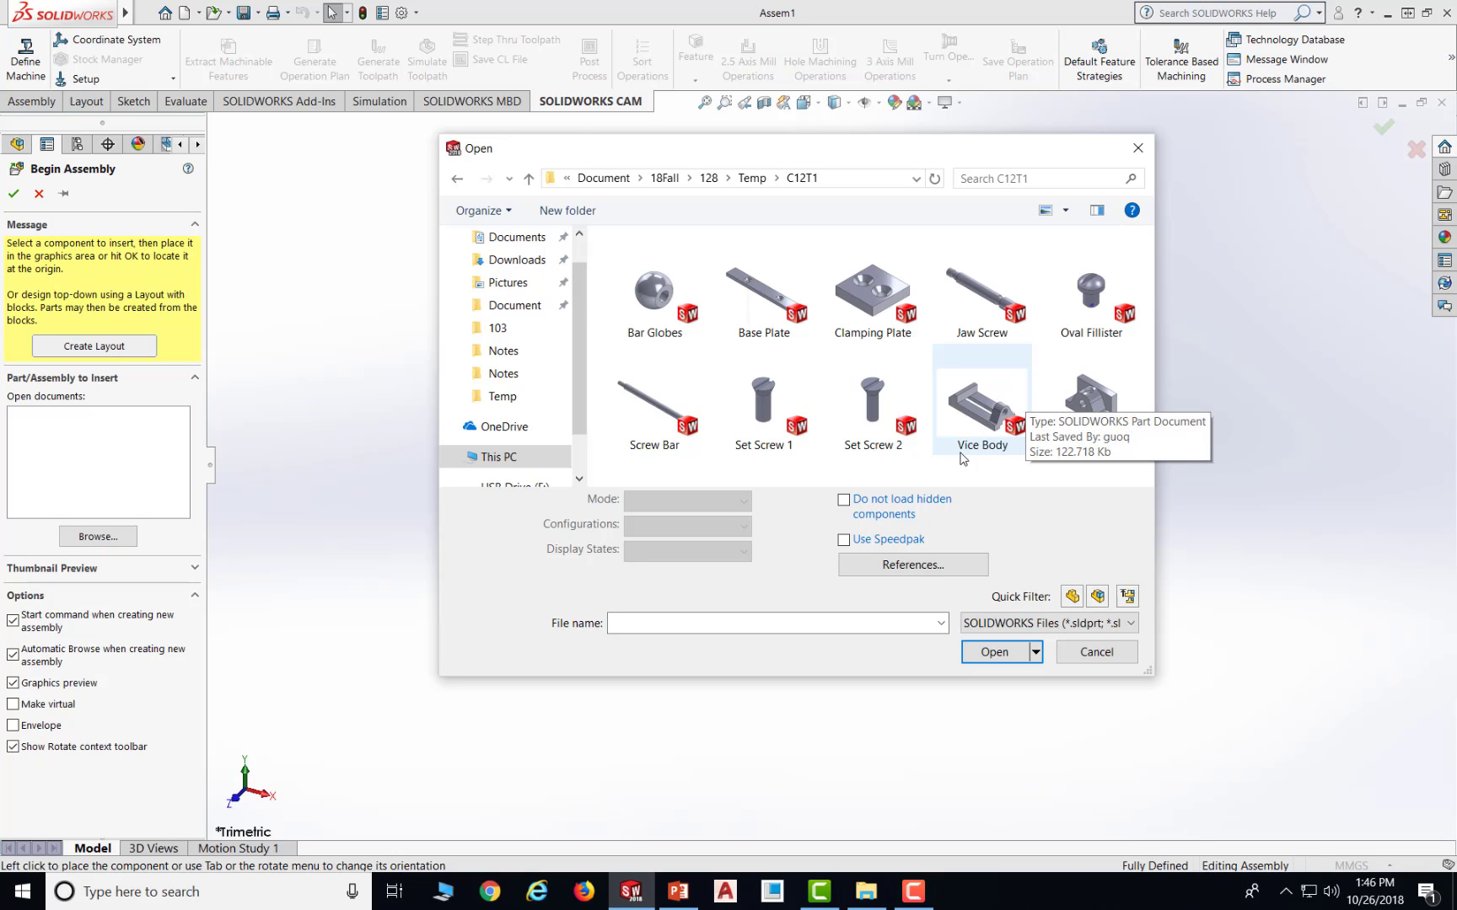
# - Insert the Vice Body part as the first component and place it in the graphics area
pyautogui.click(996, 404)
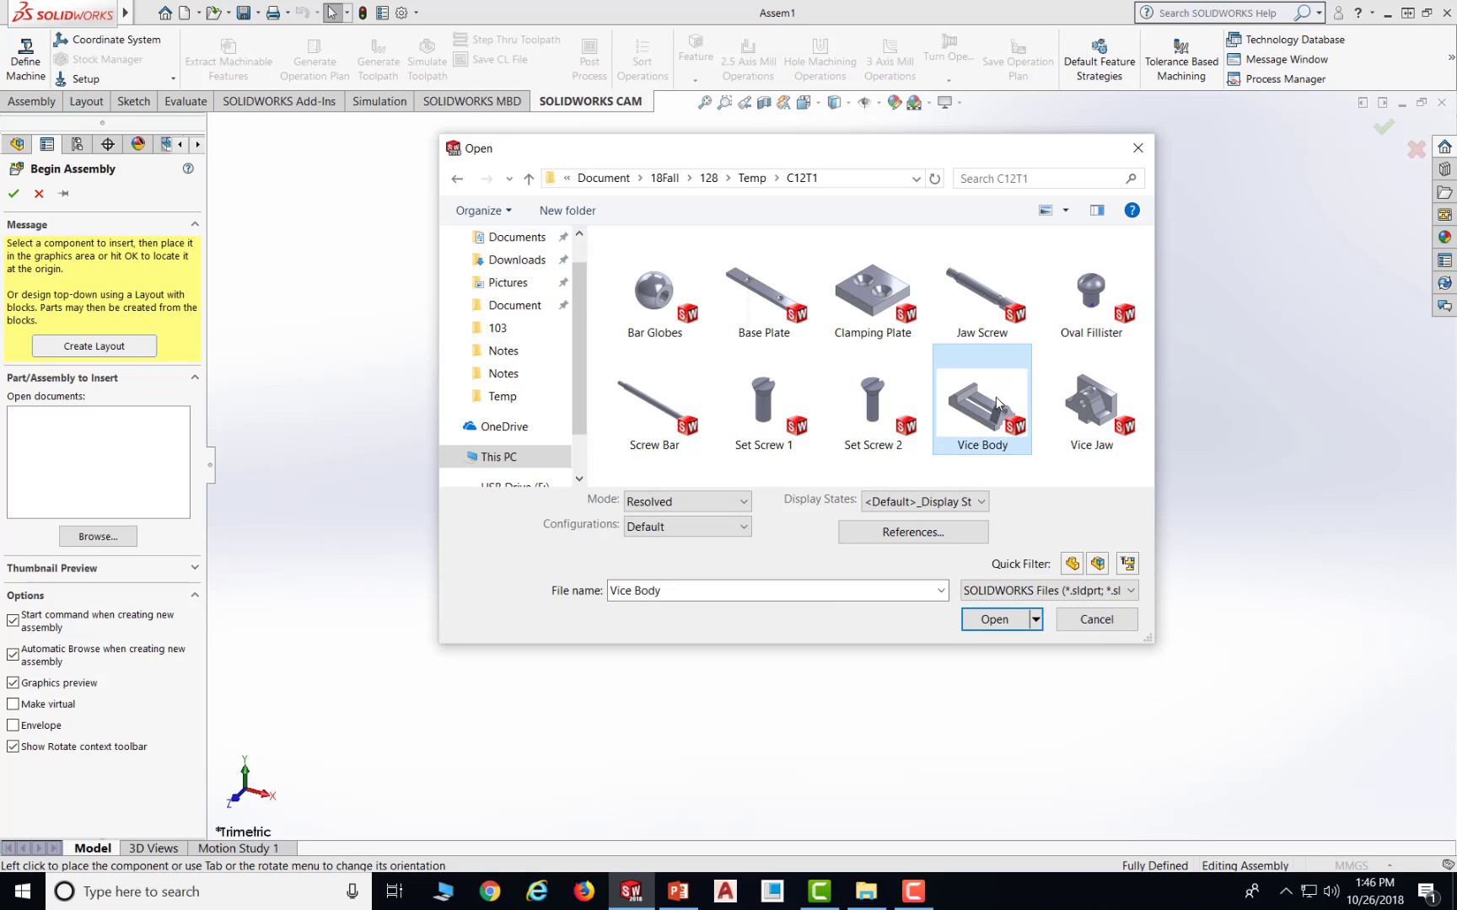
pyautogui.click(992, 621)
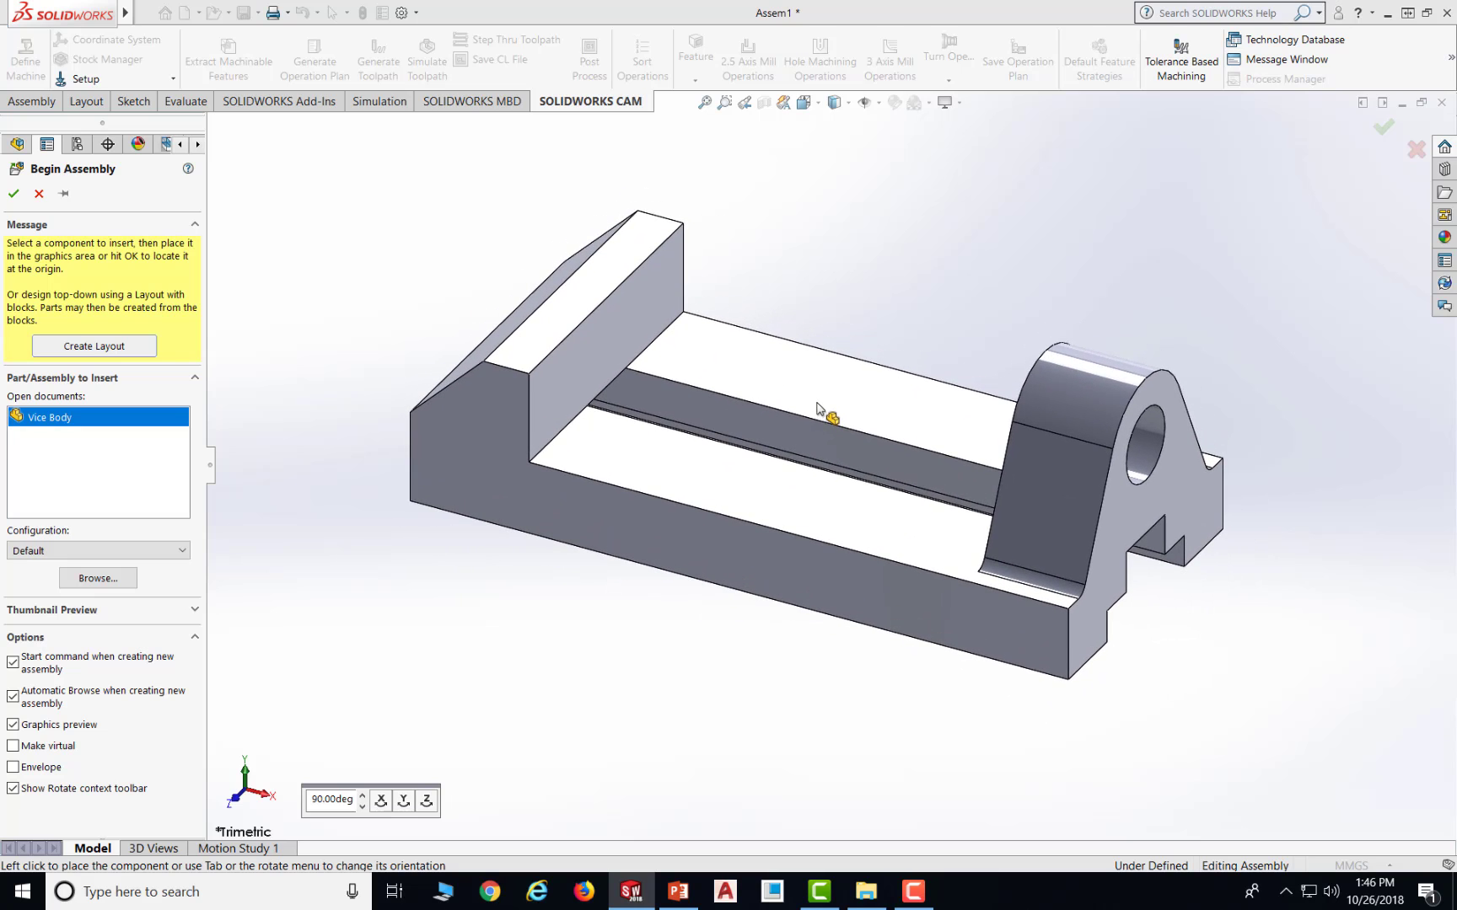
pyautogui.click(816, 408)
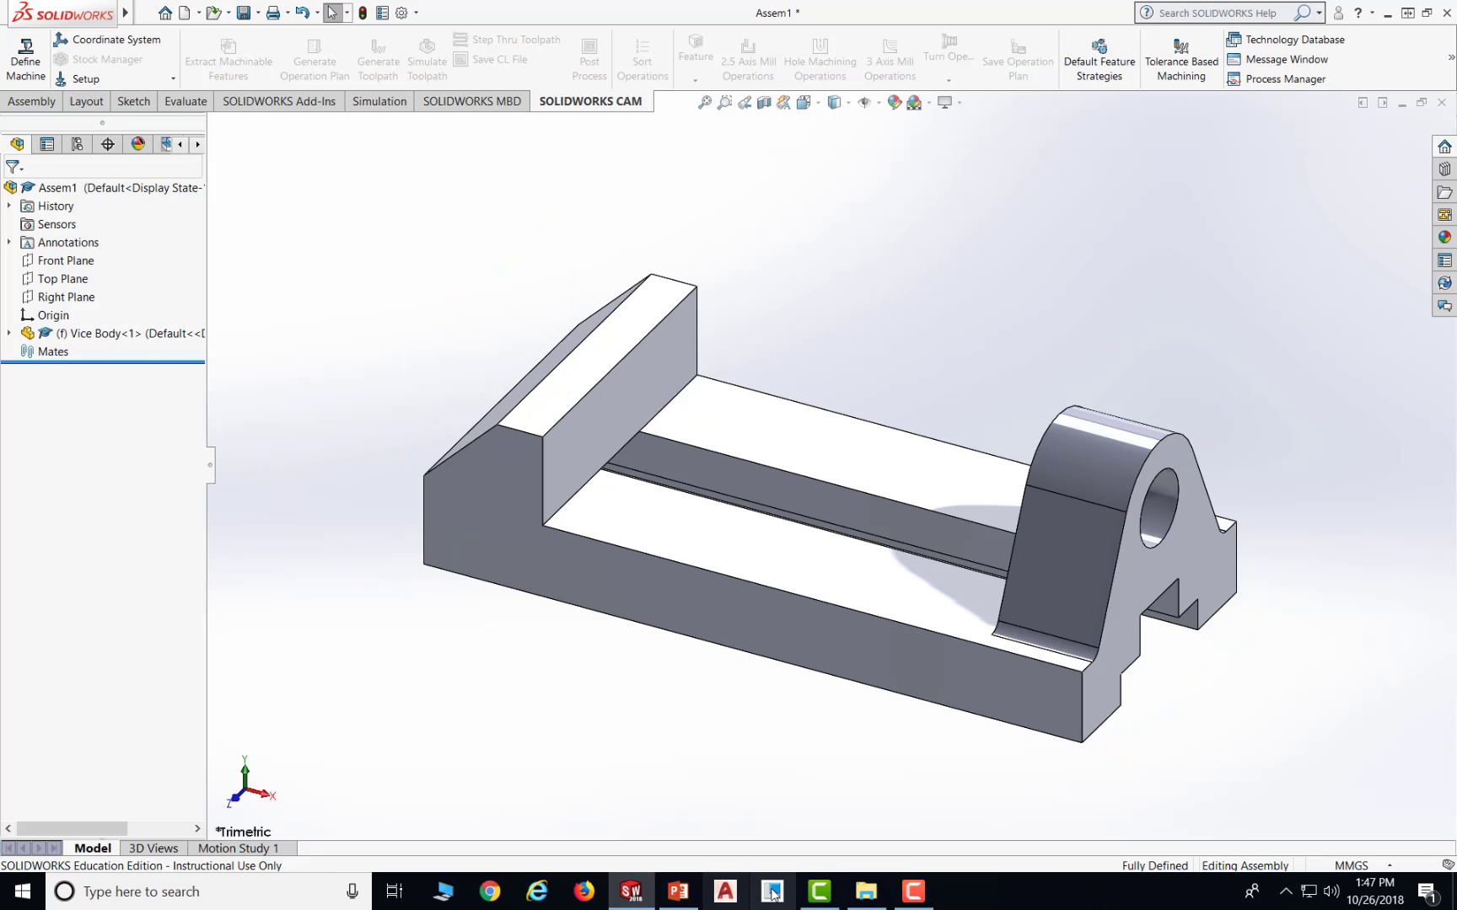
# - Switch to the Ch12 PowerPoint slides, review the bench vice figures up to Figures 63 and 64, and return to SOLIDWORKS
pyautogui.click(676, 891)
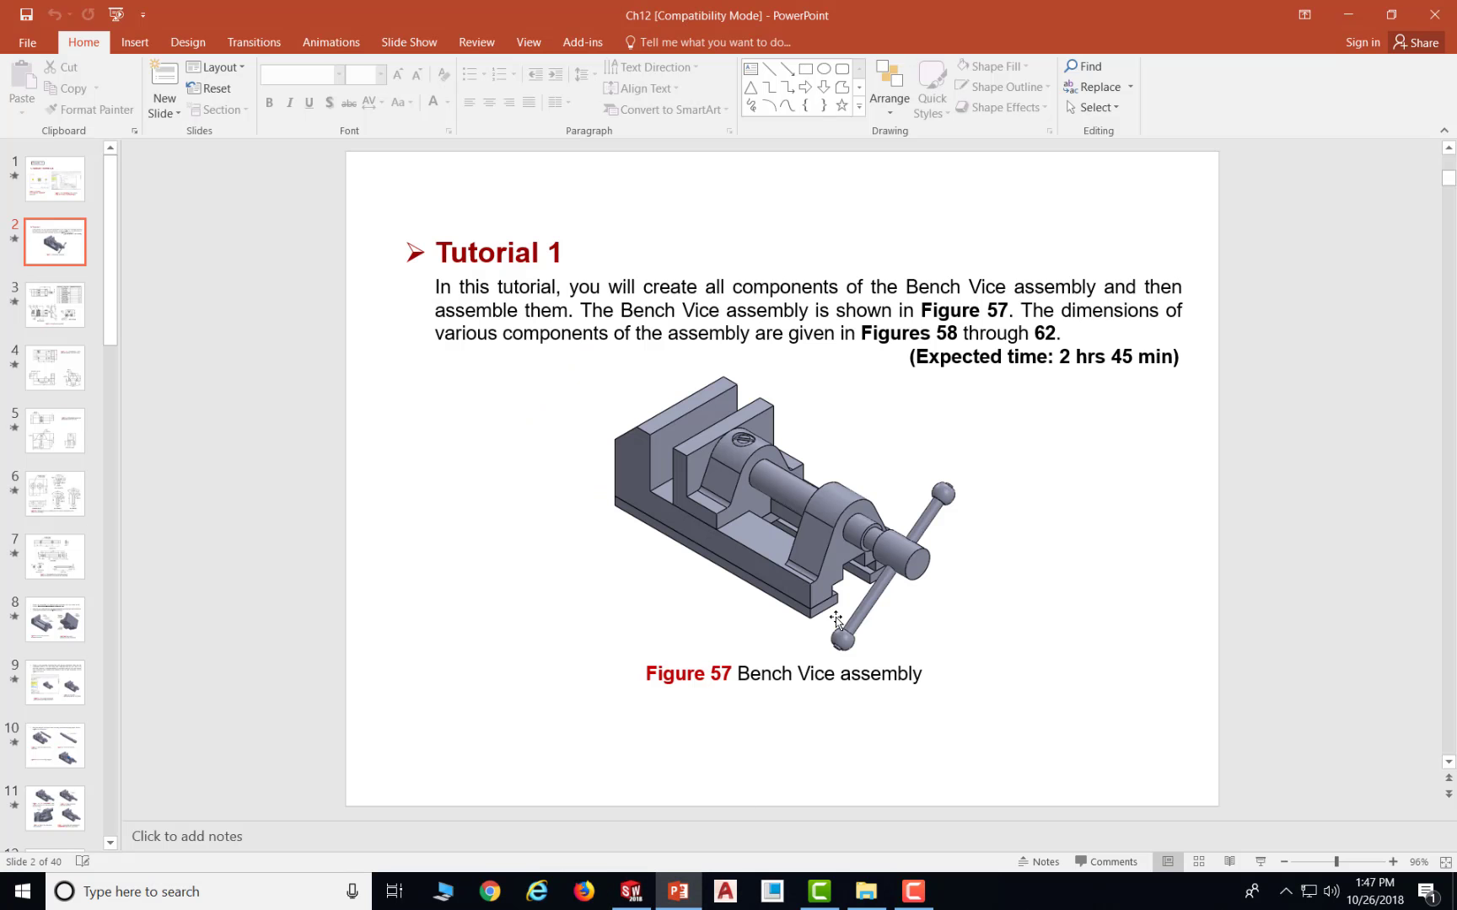
pyautogui.scroll(-2, 836, 620)
pyautogui.scroll(-4, 835, 619)
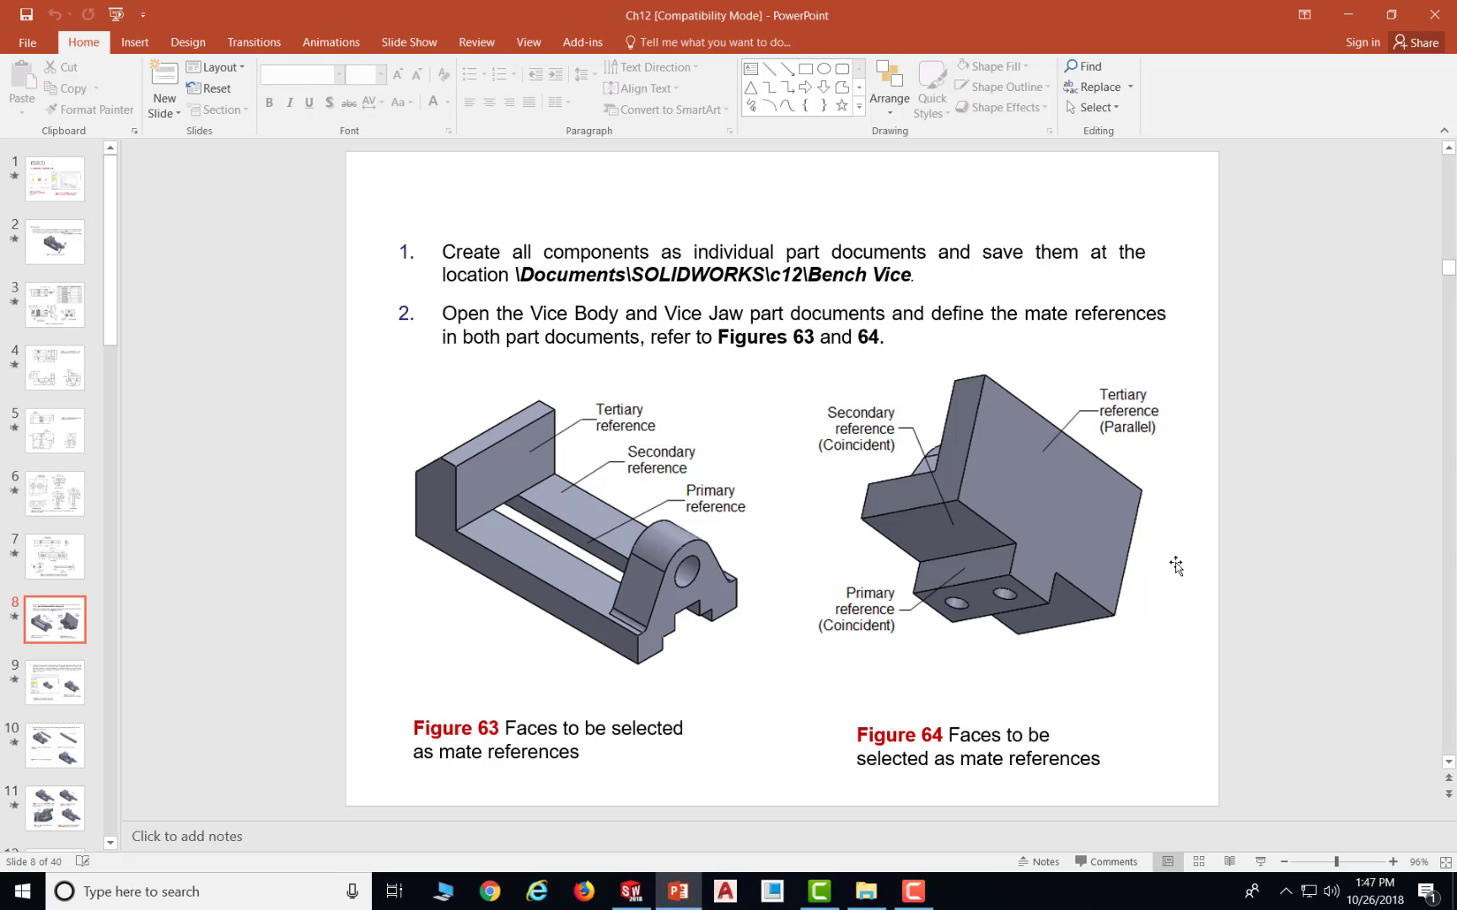
pyautogui.click(630, 895)
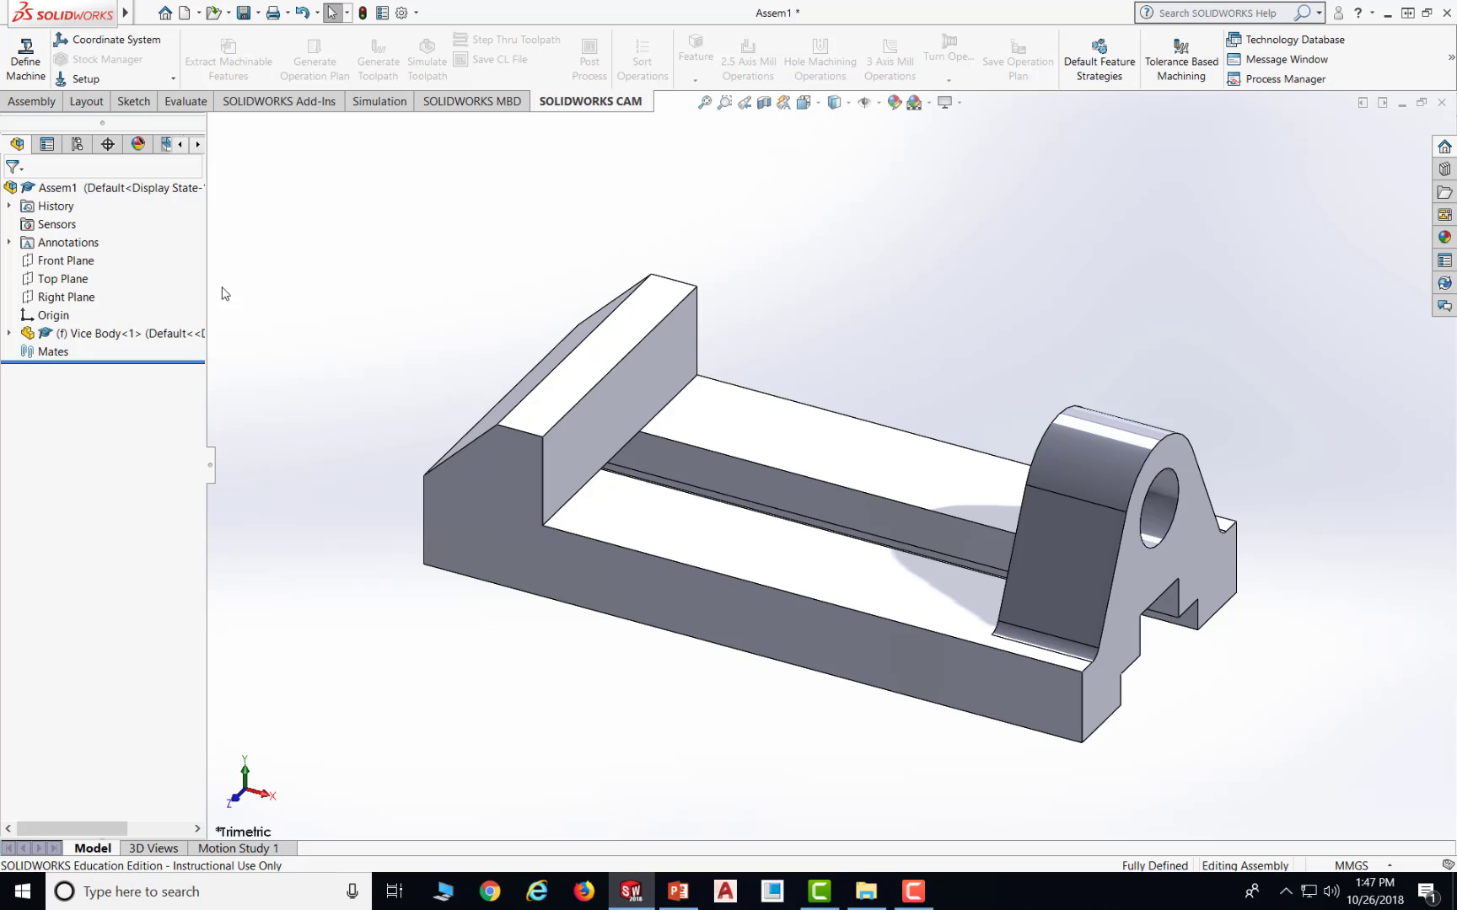
# - Insert the Vice Jaw part and place it above the holed lug end of the Vice Body
pyautogui.click(36, 107)
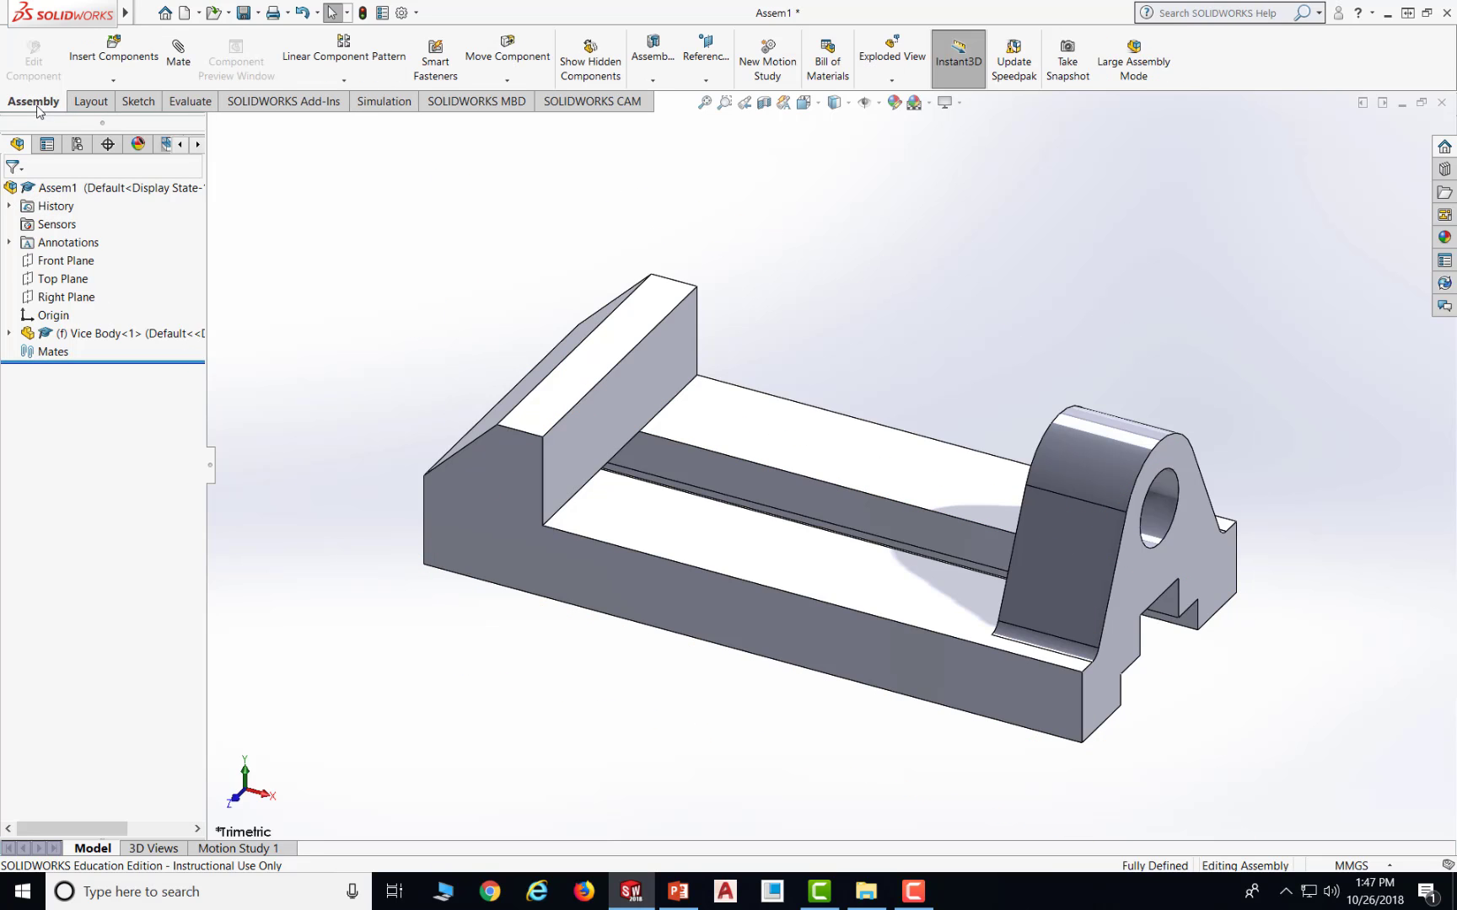
pyautogui.click(113, 80)
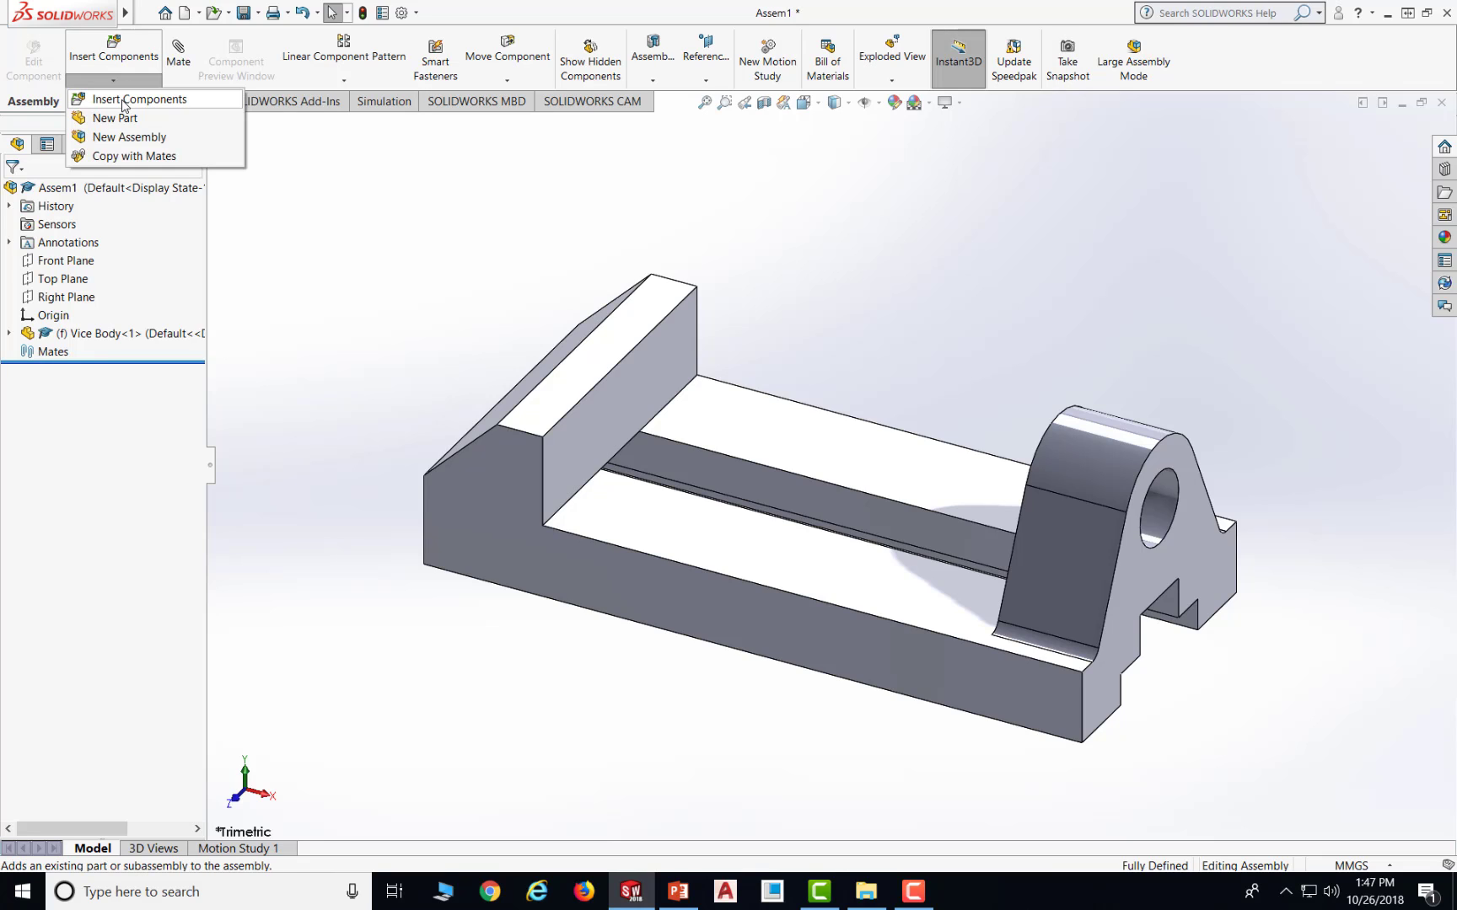
pyautogui.click(124, 103)
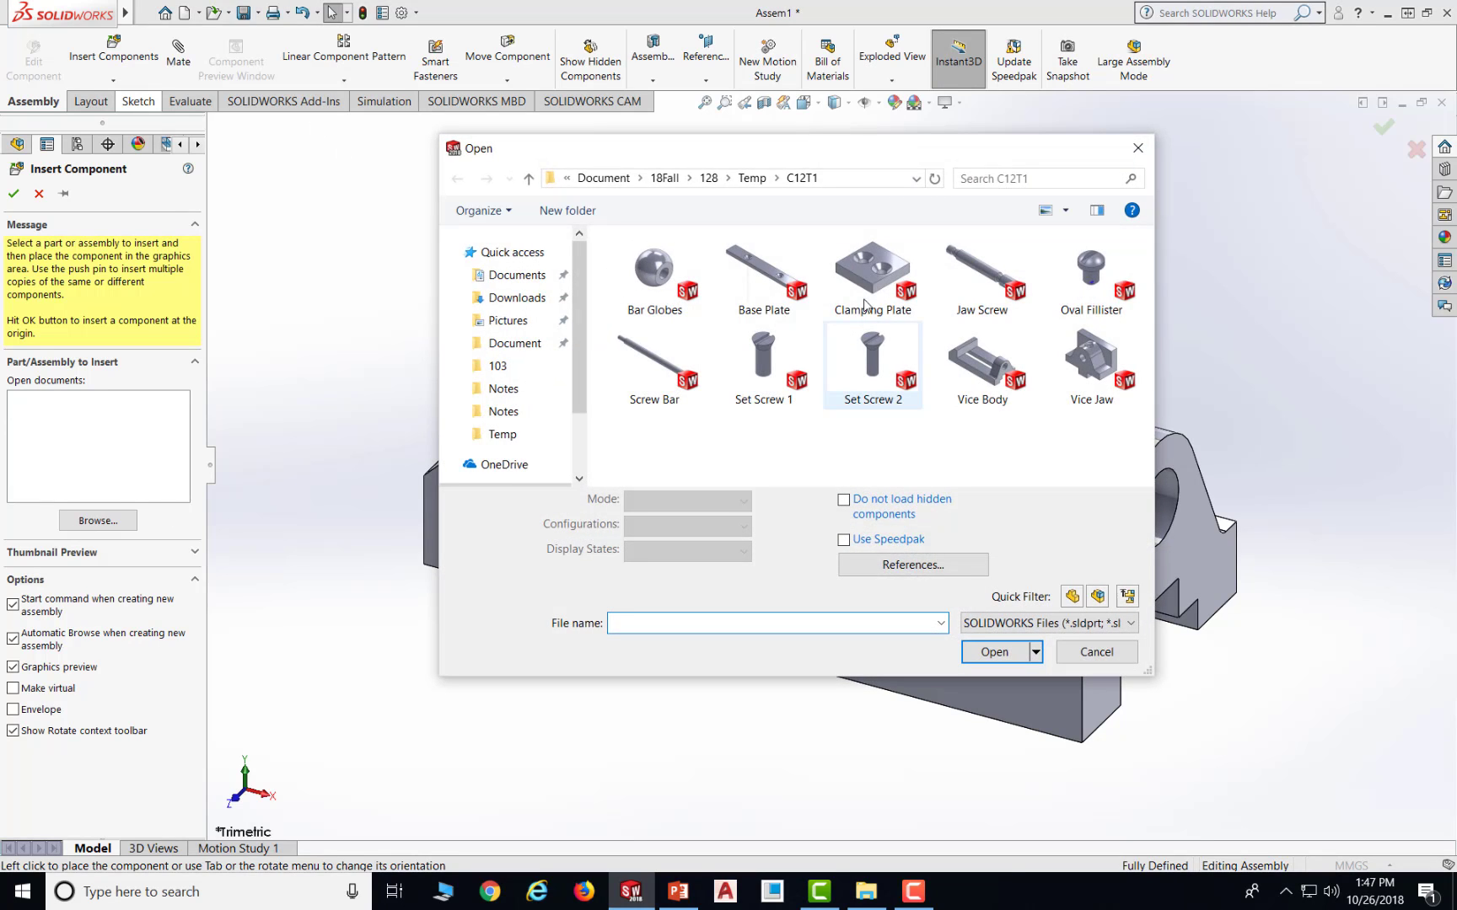
pyautogui.click(1098, 389)
pyautogui.click(992, 649)
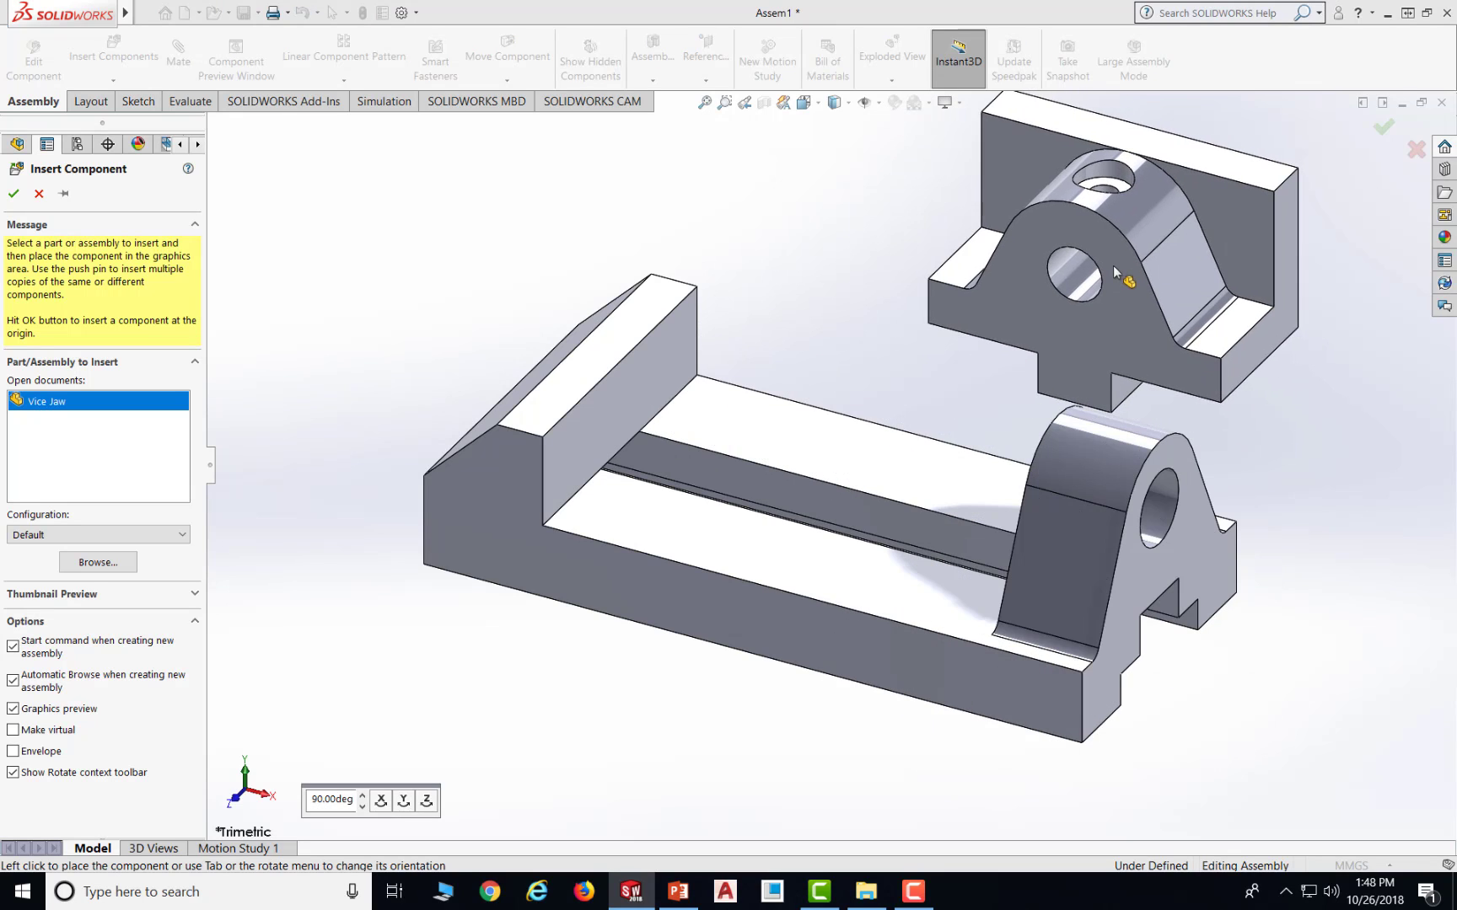
pyautogui.click(1096, 340)
pyautogui.press('f')
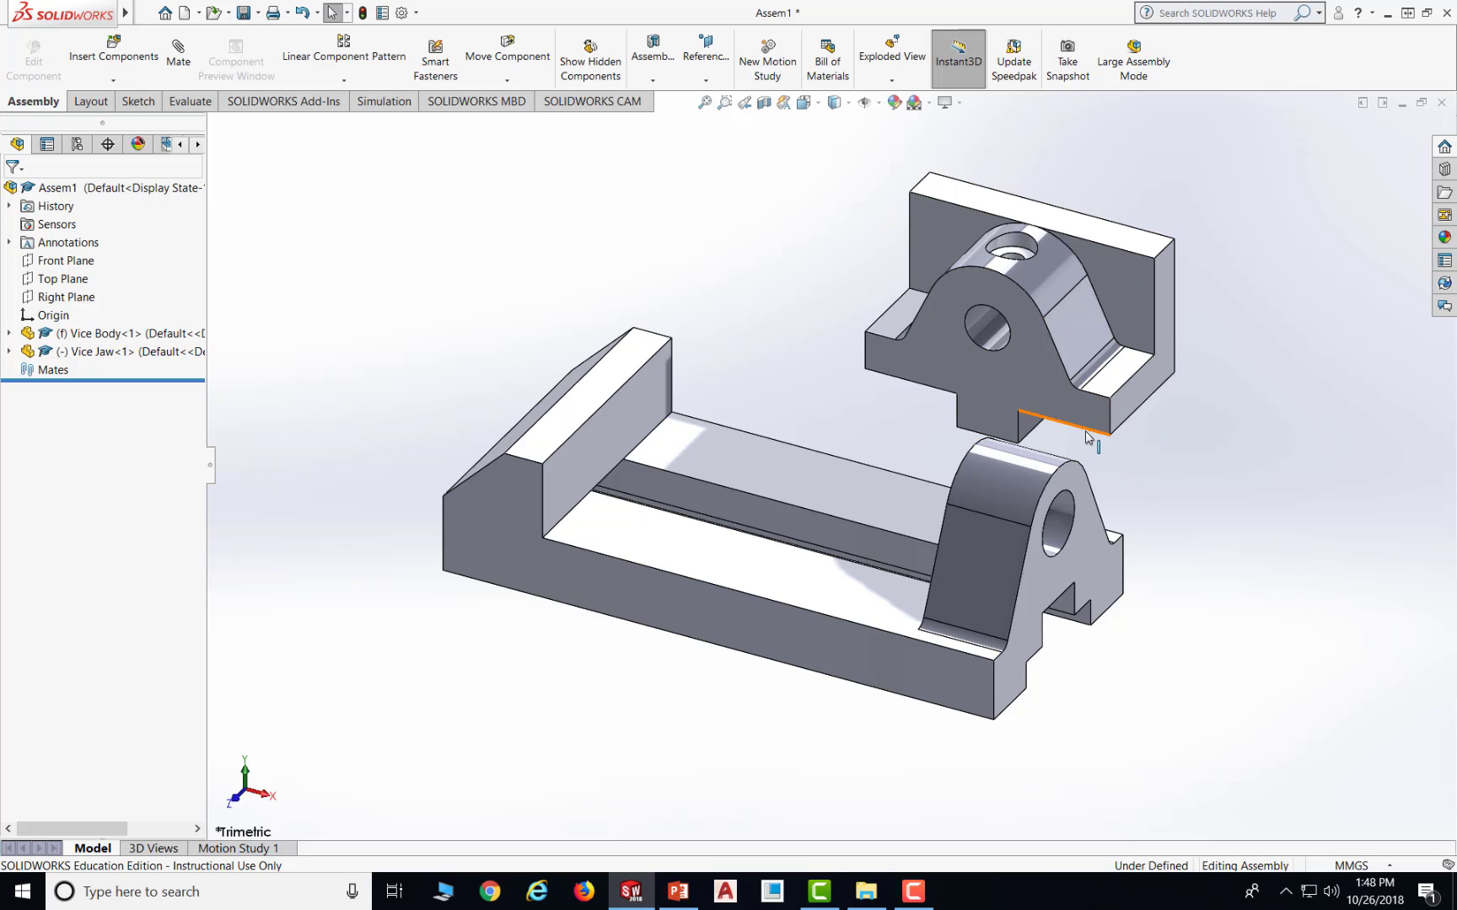
# - Examine the Vice Jaw's underside and tongue and the matching Vice Body faces from several angles
pyautogui.moveTo(1076, 434); pyautogui.dragTo(1060, 238, button='middle')
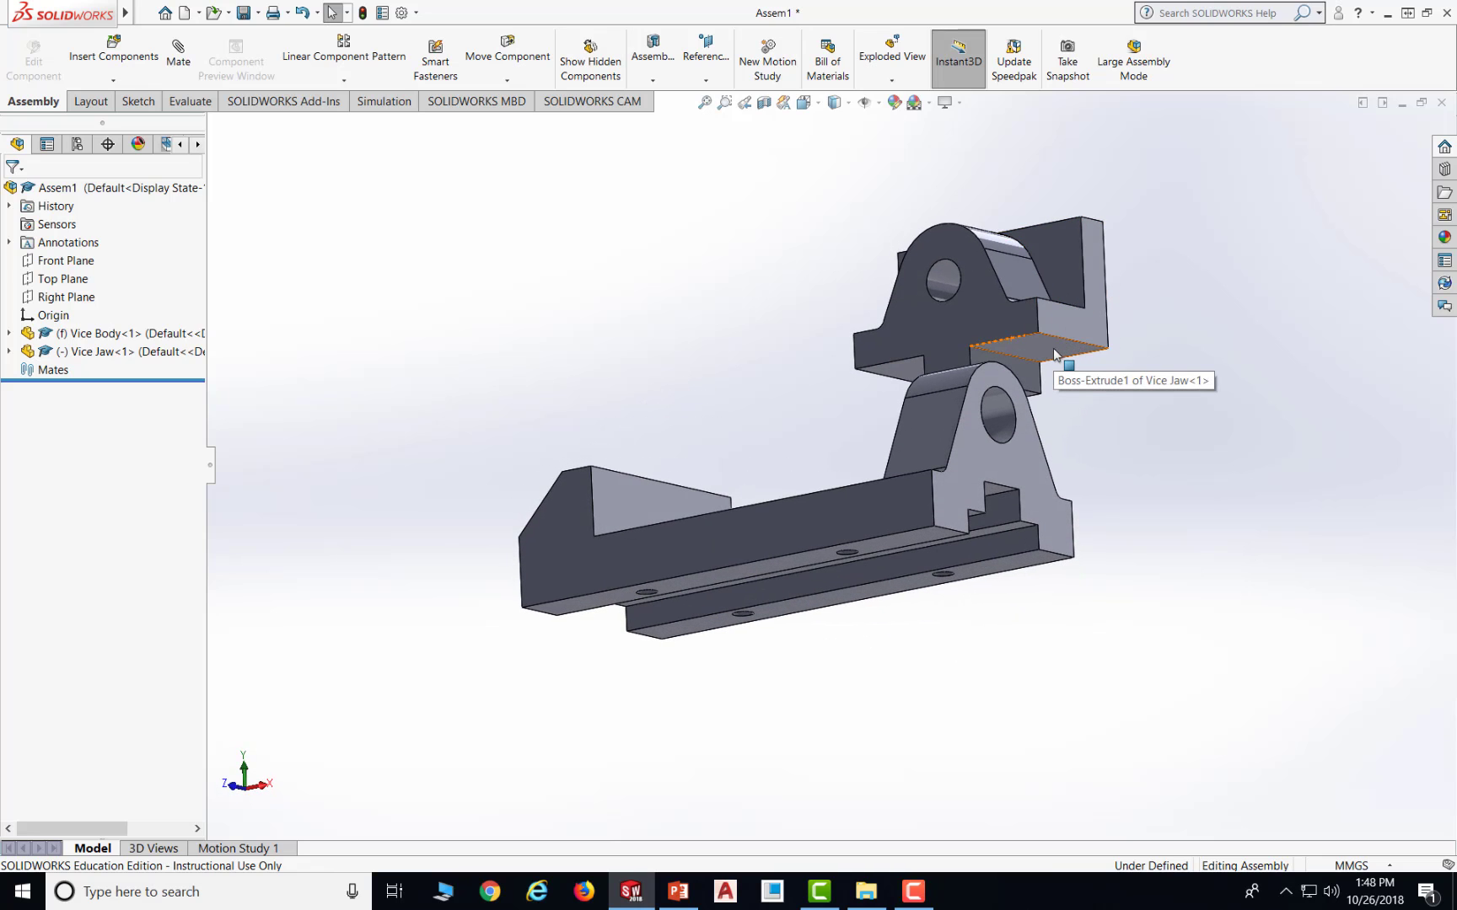
pyautogui.hotkey('ctrl', '7')
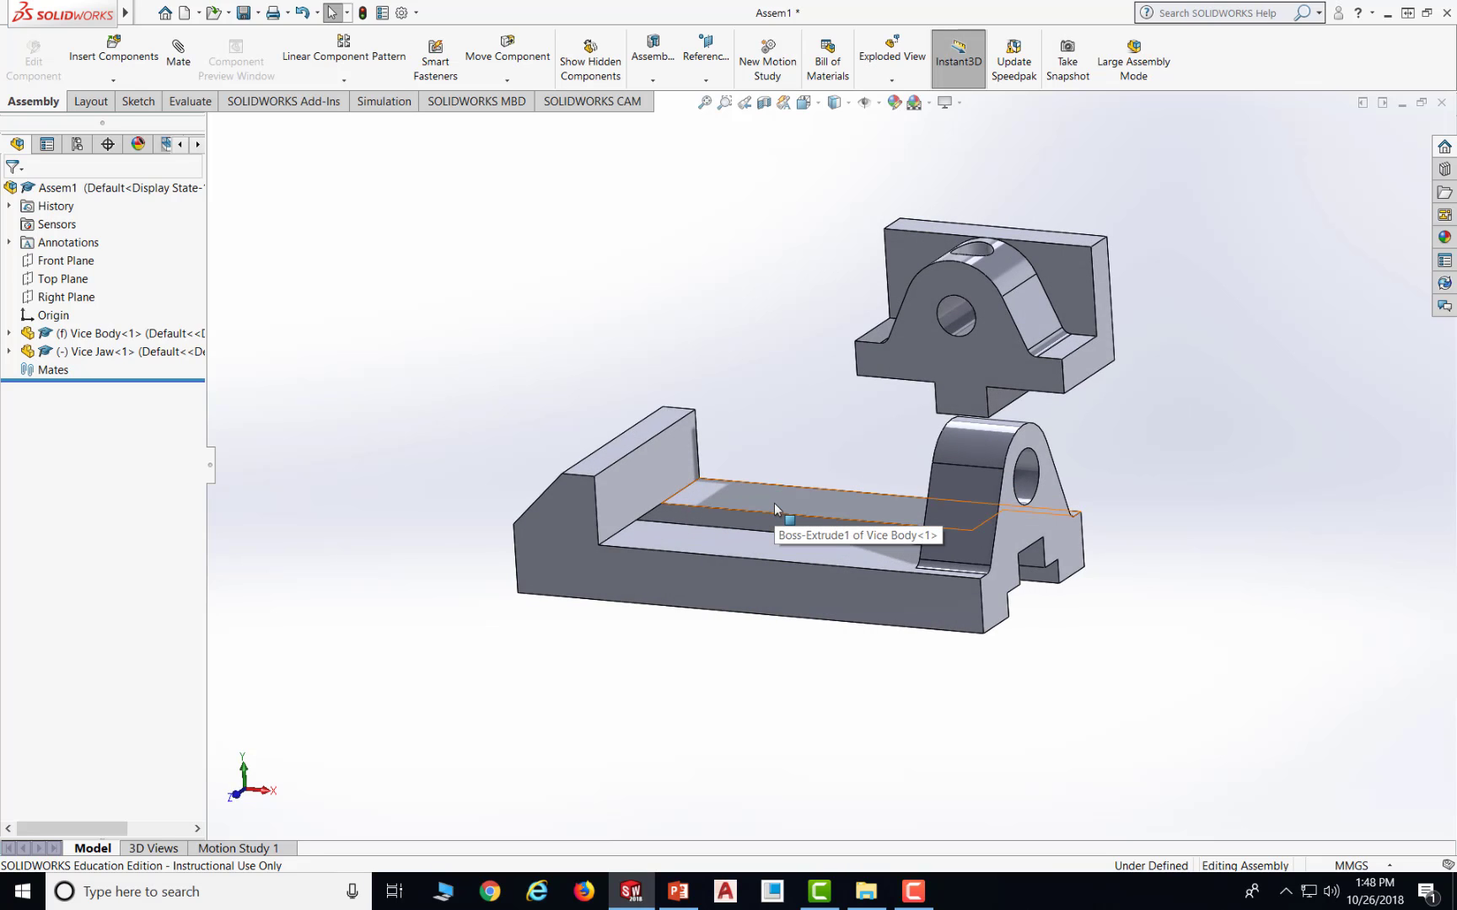
pyautogui.moveTo(1138, 430); pyautogui.dragTo(1157, 405, button='middle')
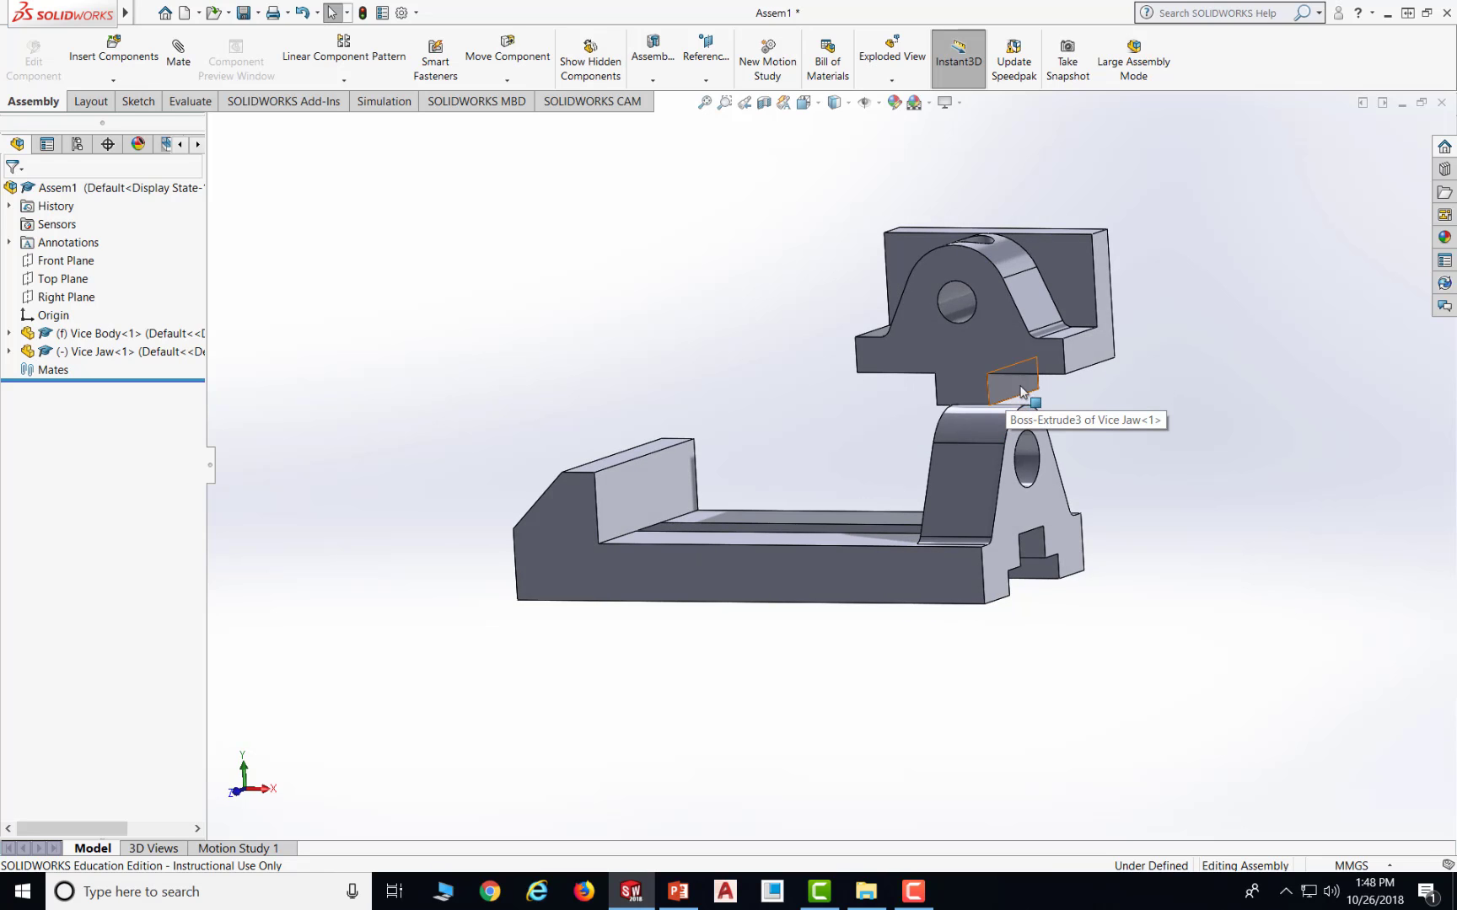
pyautogui.moveTo(1200, 401); pyautogui.dragTo(1201, 478, button='middle')
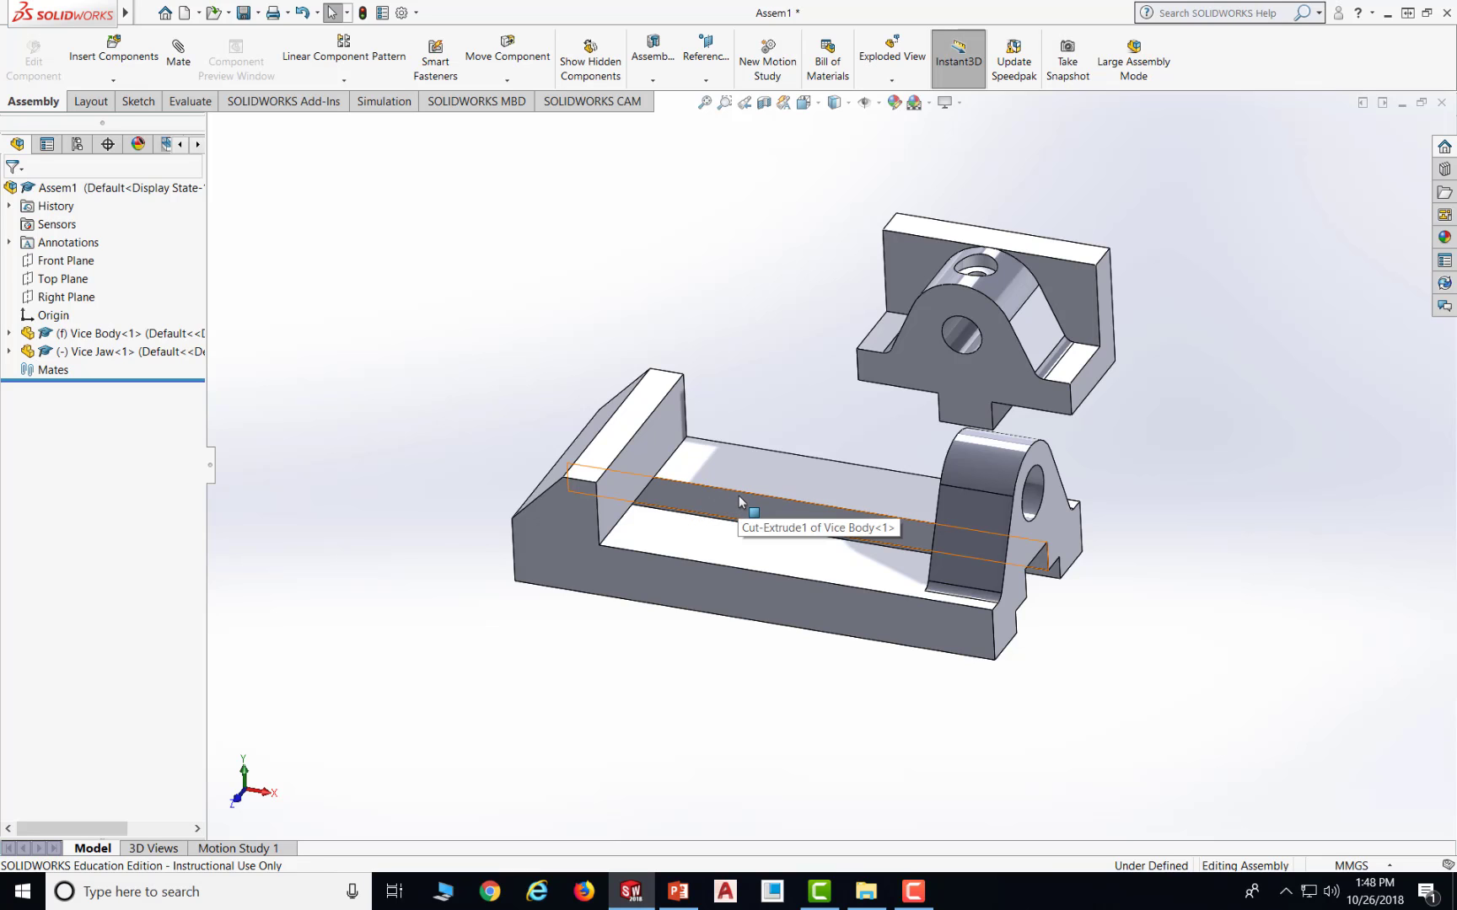
pyautogui.moveTo(1138, 432); pyautogui.dragTo(1128, 364, button='middle')
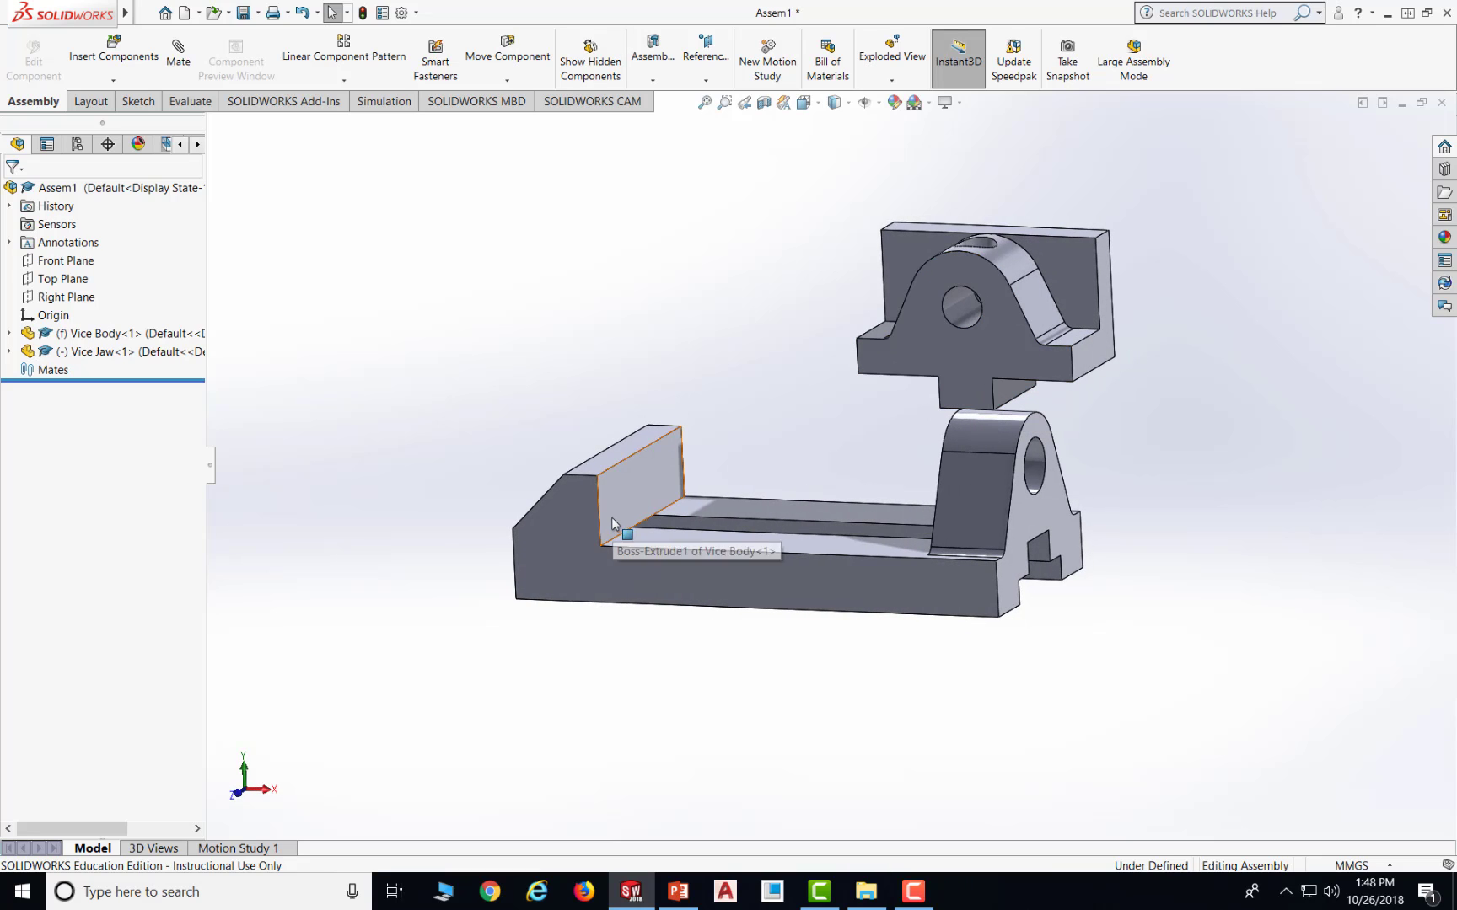
pyautogui.moveTo(1192, 571); pyautogui.dragTo(979, 540, button='middle')
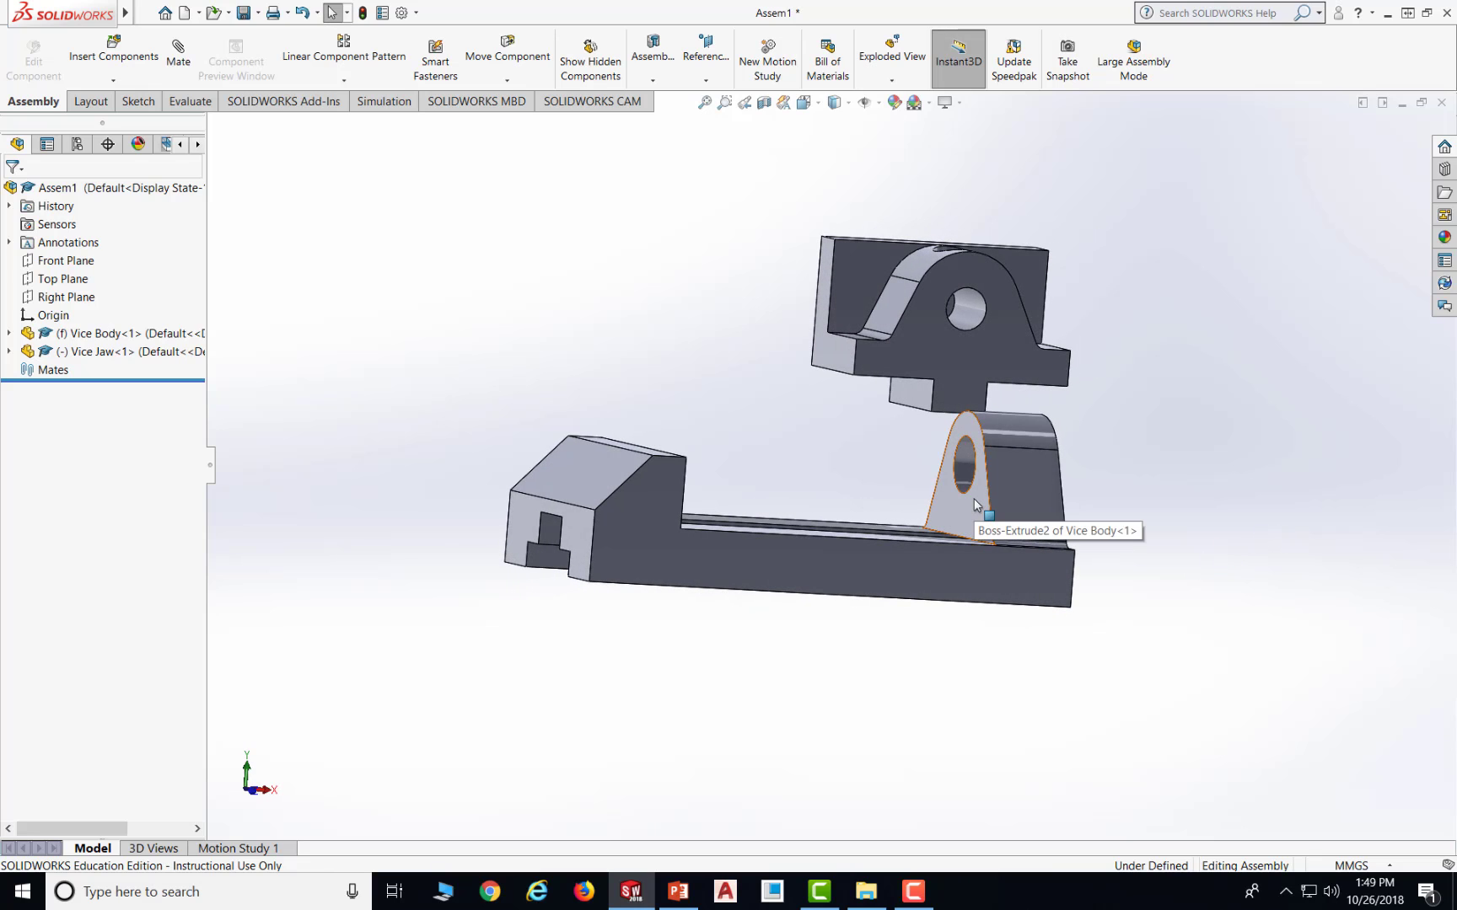
pyautogui.moveTo(1181, 384); pyautogui.dragTo(1123, 427, button='middle')
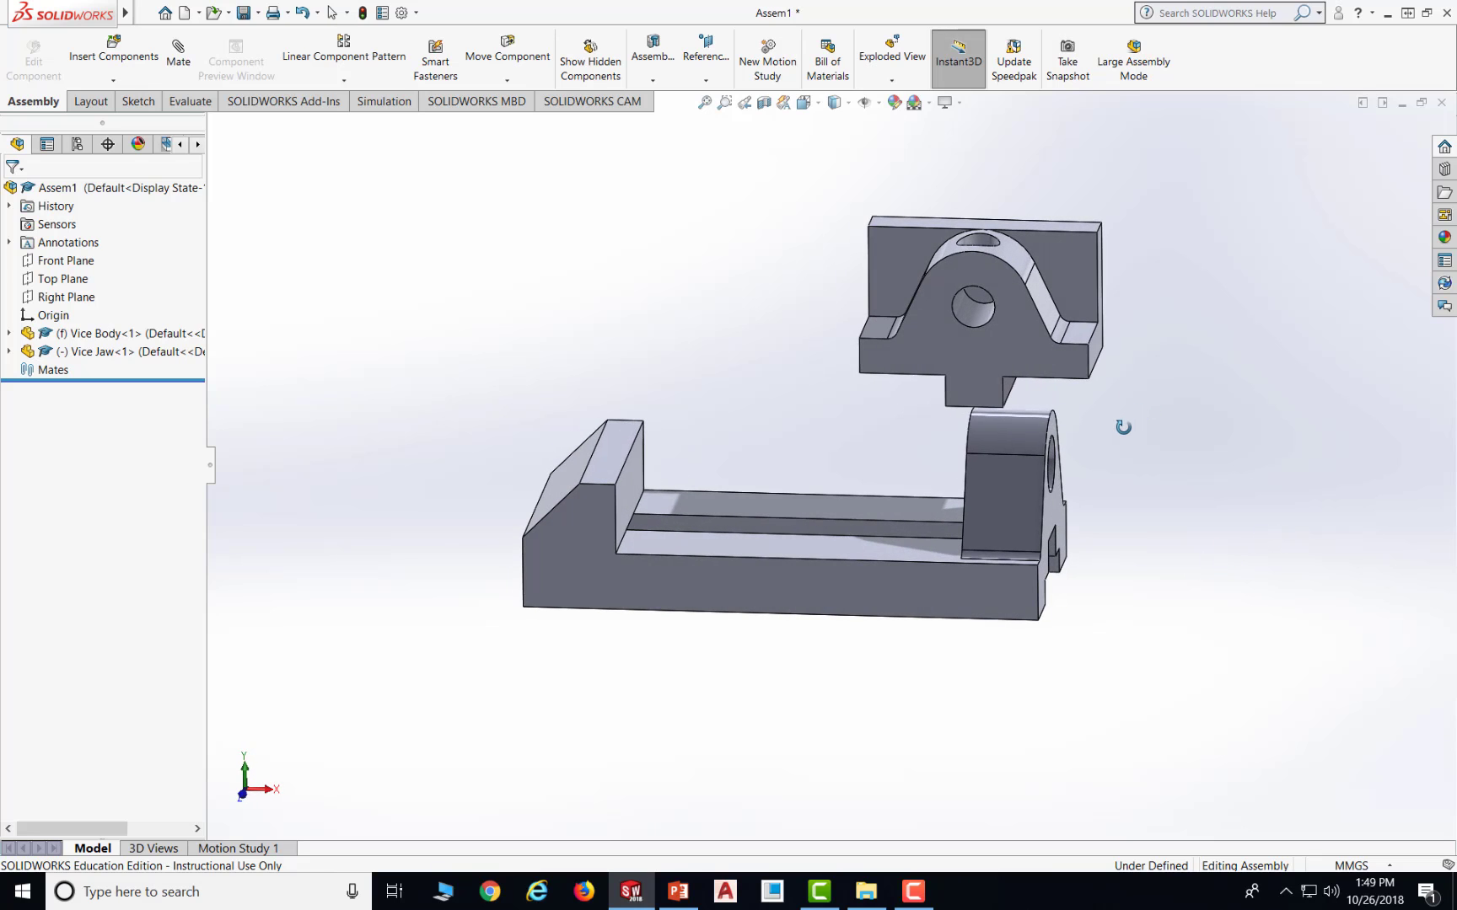
pyautogui.press('Escape')
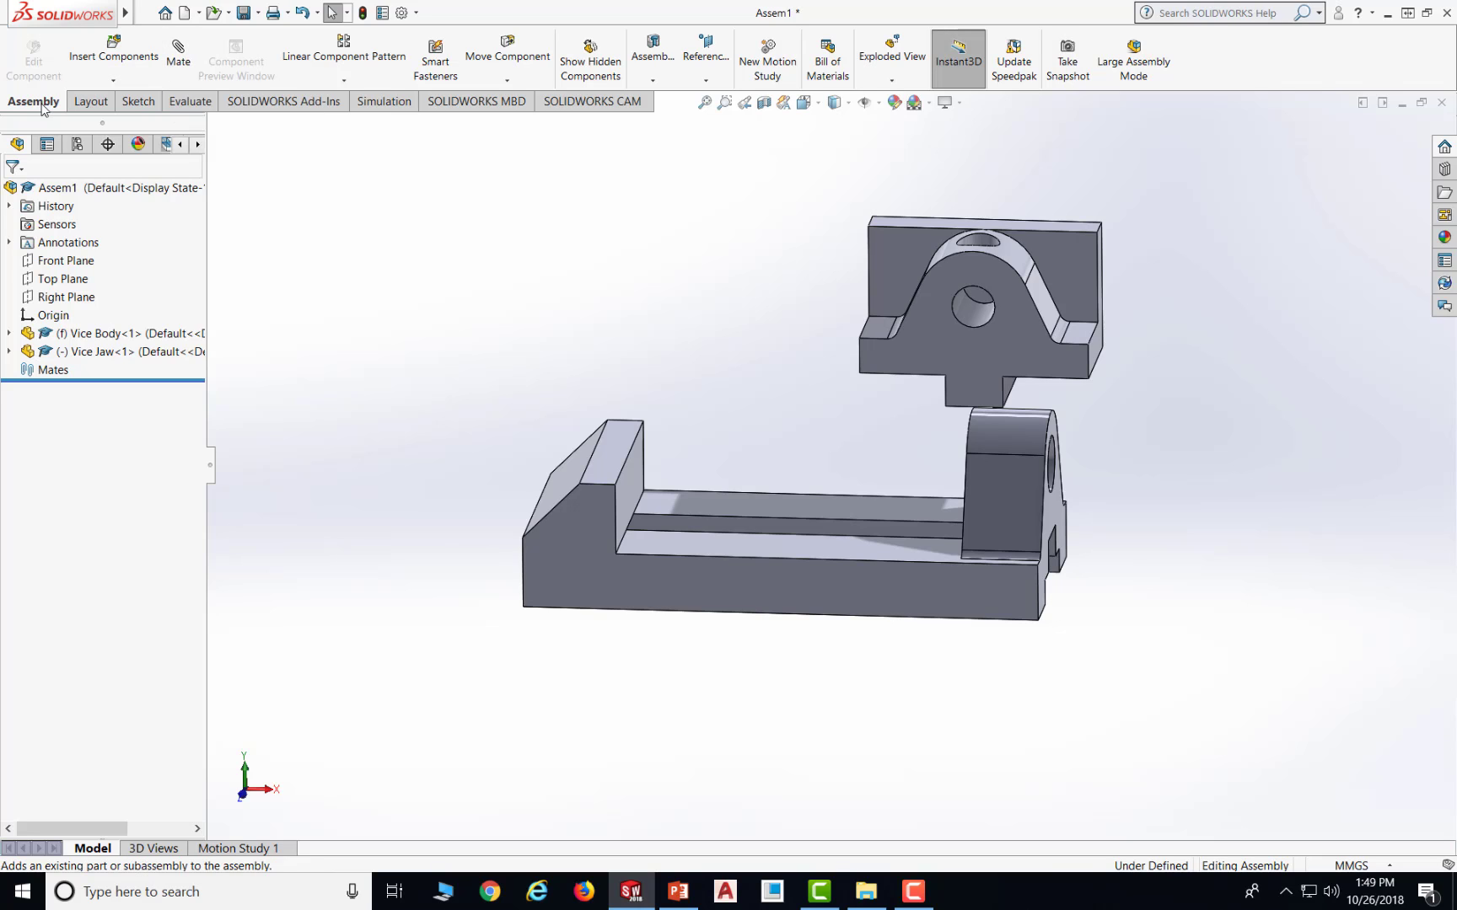
# - Add a coincident mate between the Vice Jaw's underside face and the Vice Body's upper sliding face
pyautogui.click(176, 67)
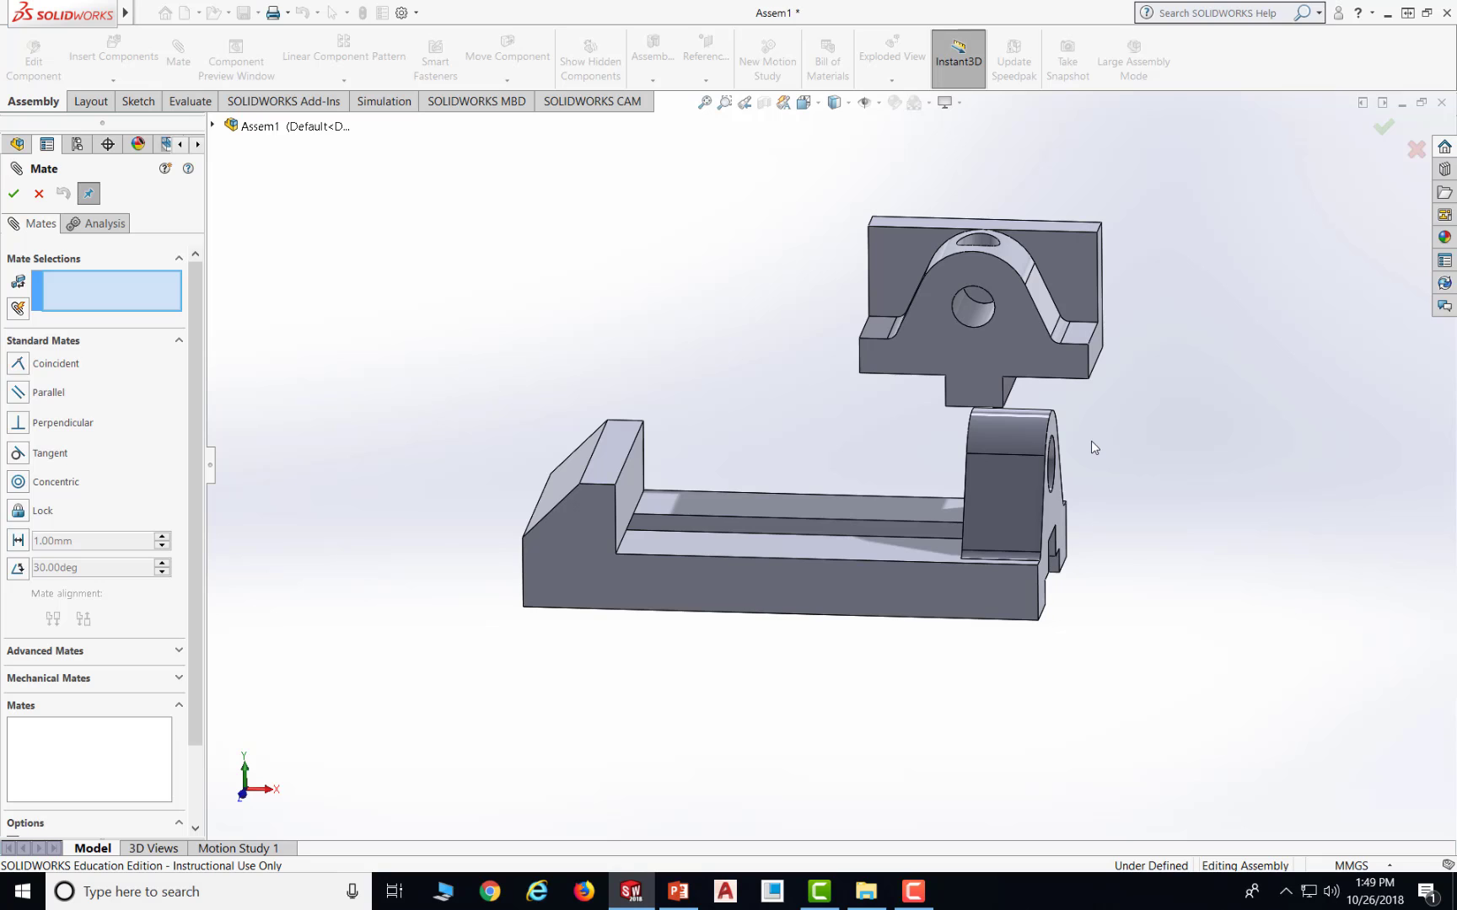
pyautogui.moveTo(1094, 448); pyautogui.dragTo(1127, 559, button='middle')
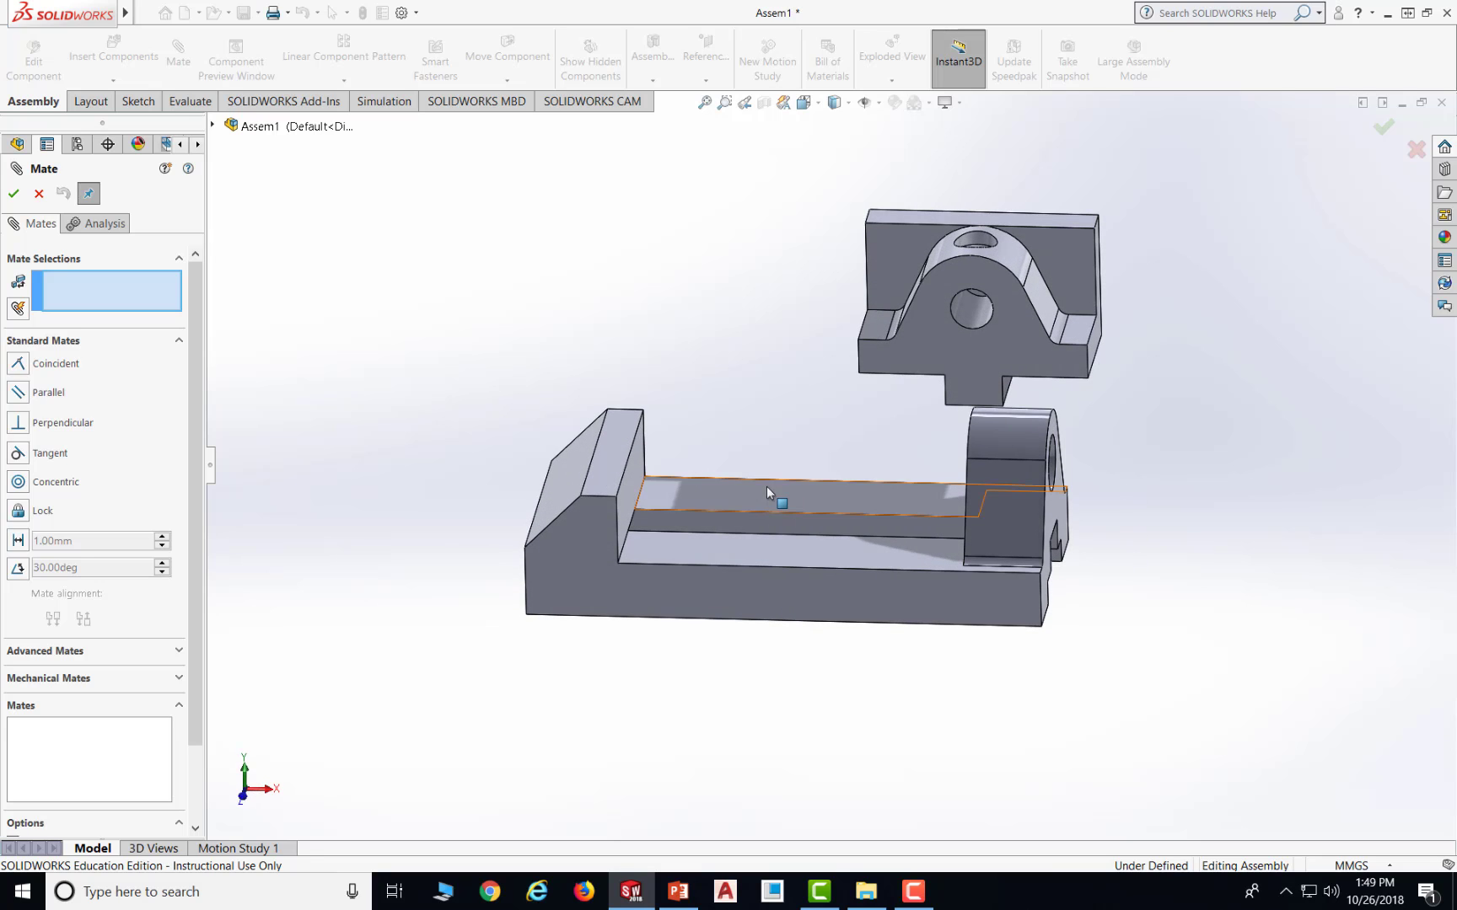
pyautogui.moveTo(1116, 456); pyautogui.dragTo(1080, 421, button='middle')
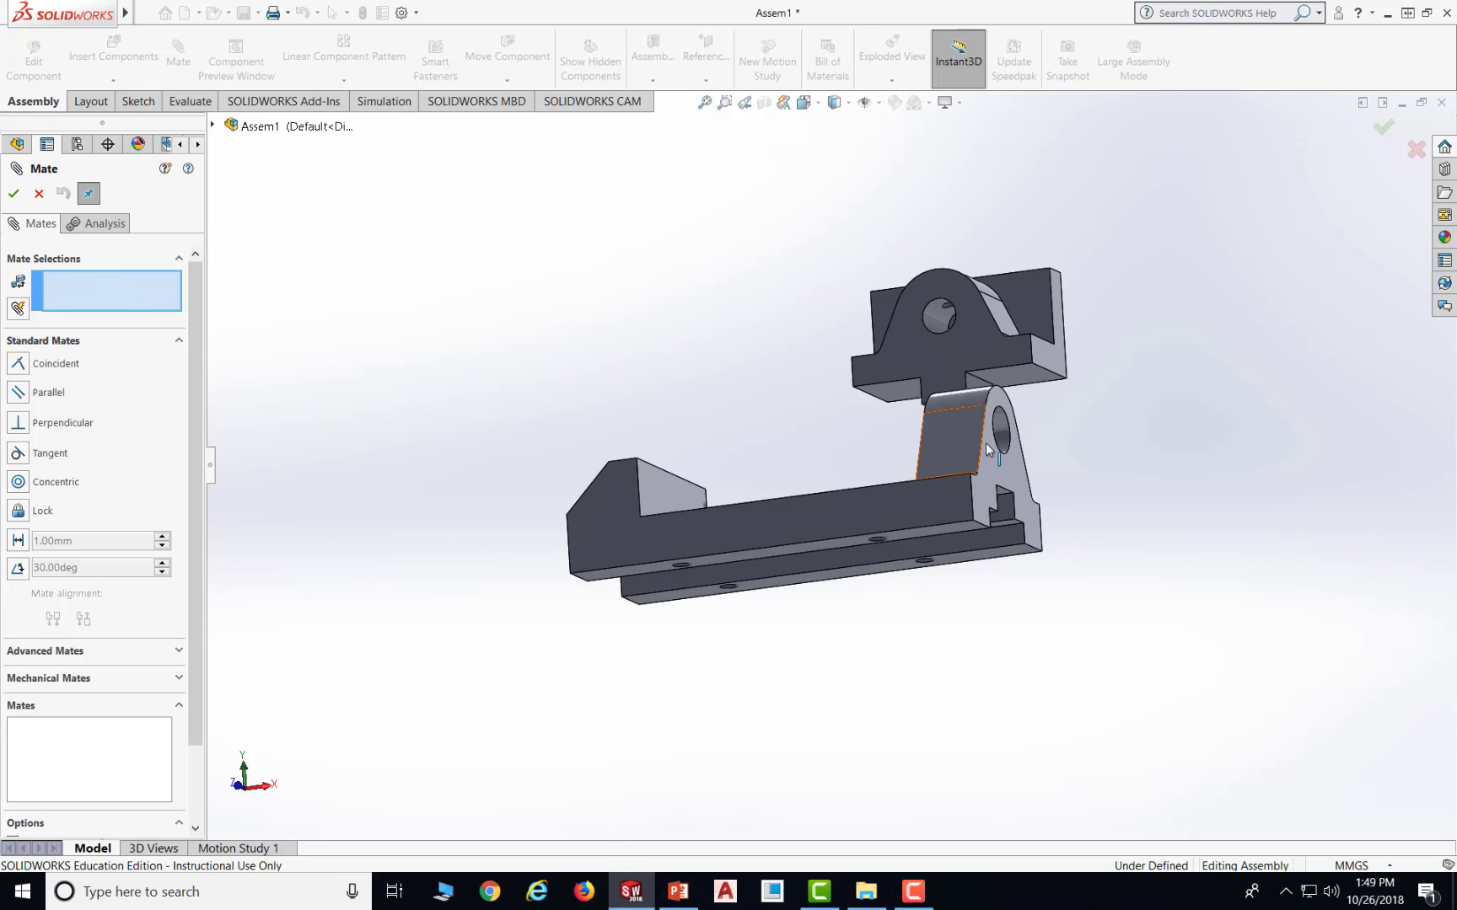
pyautogui.click(1026, 381)
pyautogui.moveTo(1083, 419); pyautogui.dragTo(1122, 523, button='middle')
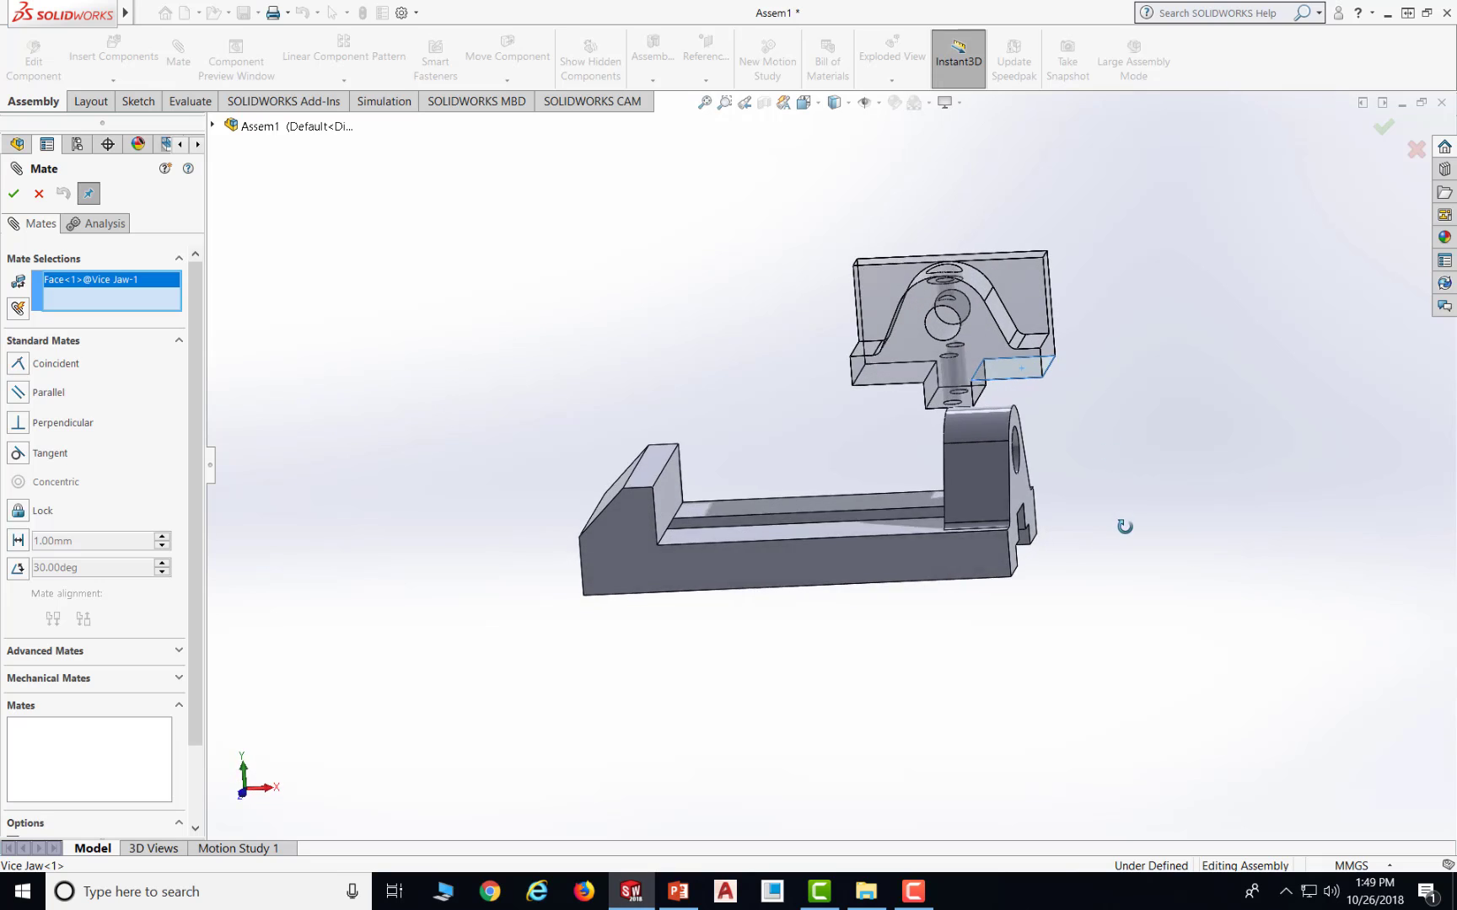
pyautogui.click(815, 496)
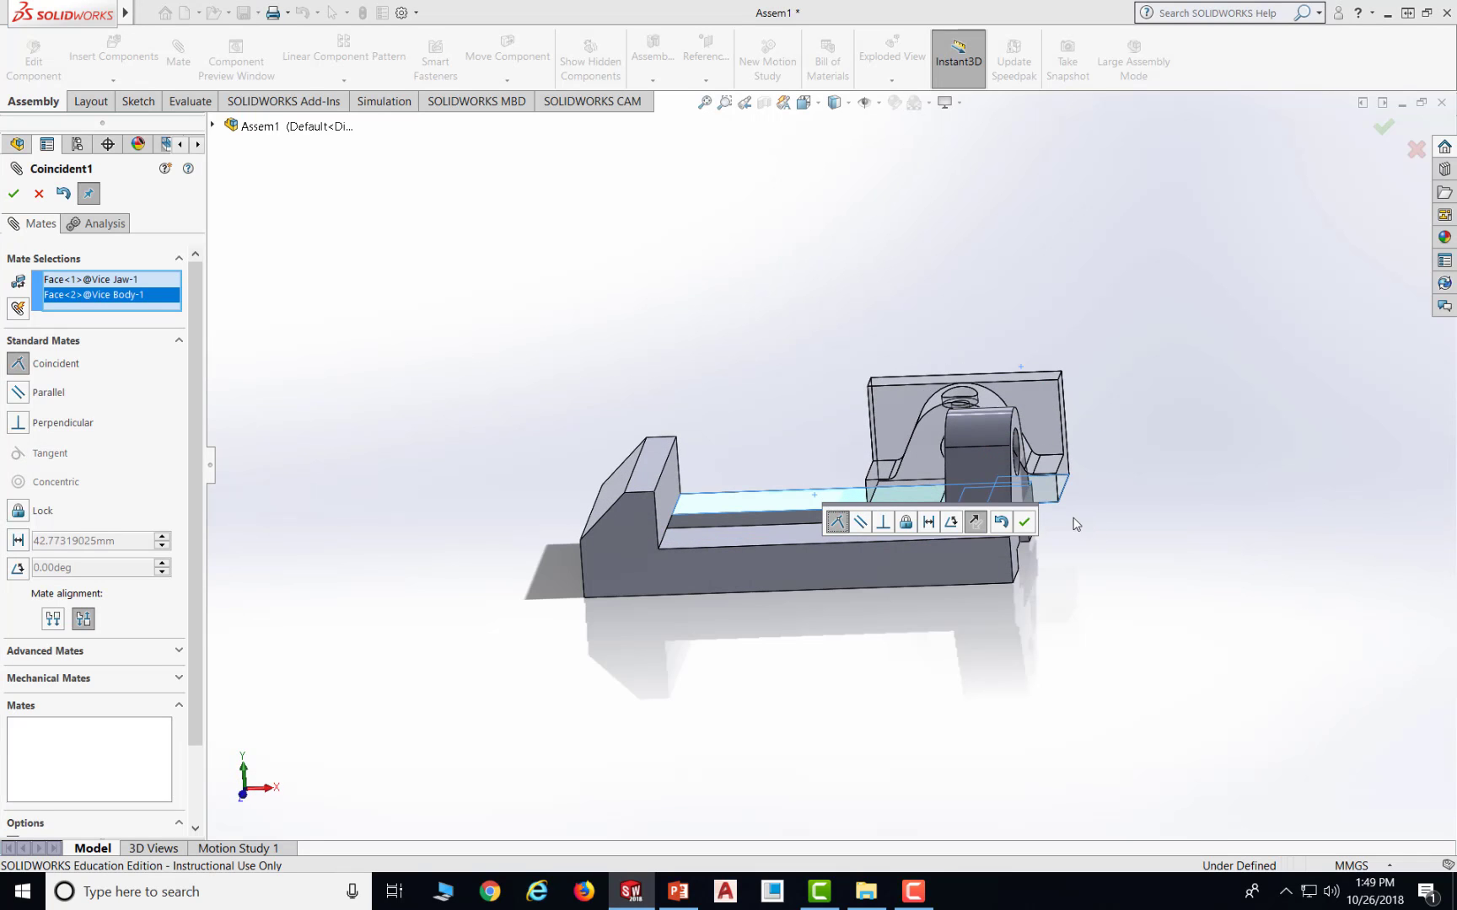
pyautogui.click(1024, 522)
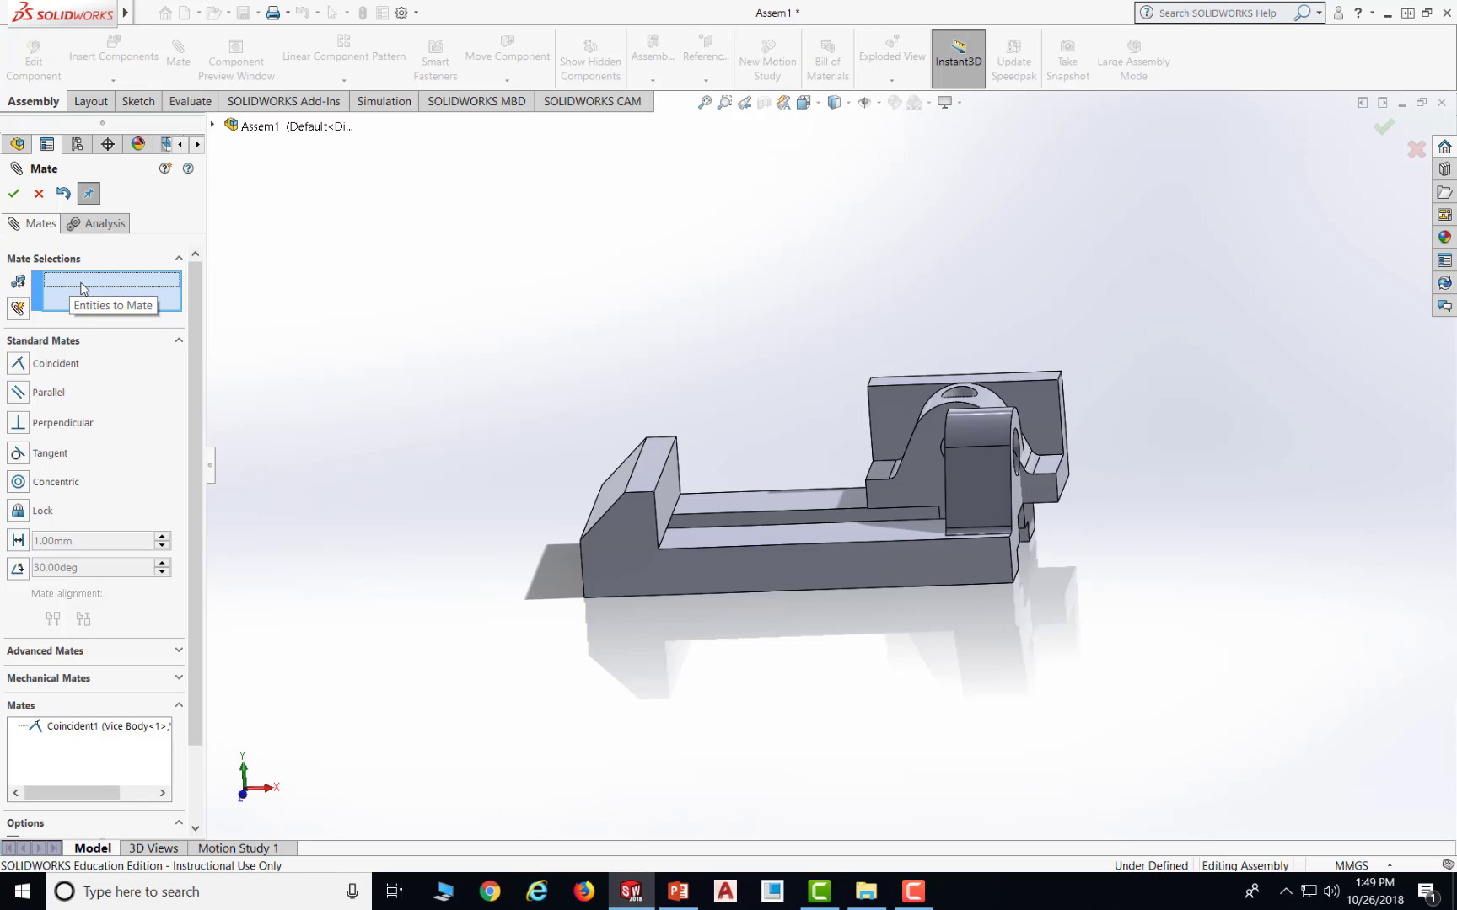
# - Add a coincident mate between the side face of the Vice Jaw's tongue and the side face of the Vice Body's slot
pyautogui.moveTo(1074, 528); pyautogui.dragTo(1046, 493, button='middle')
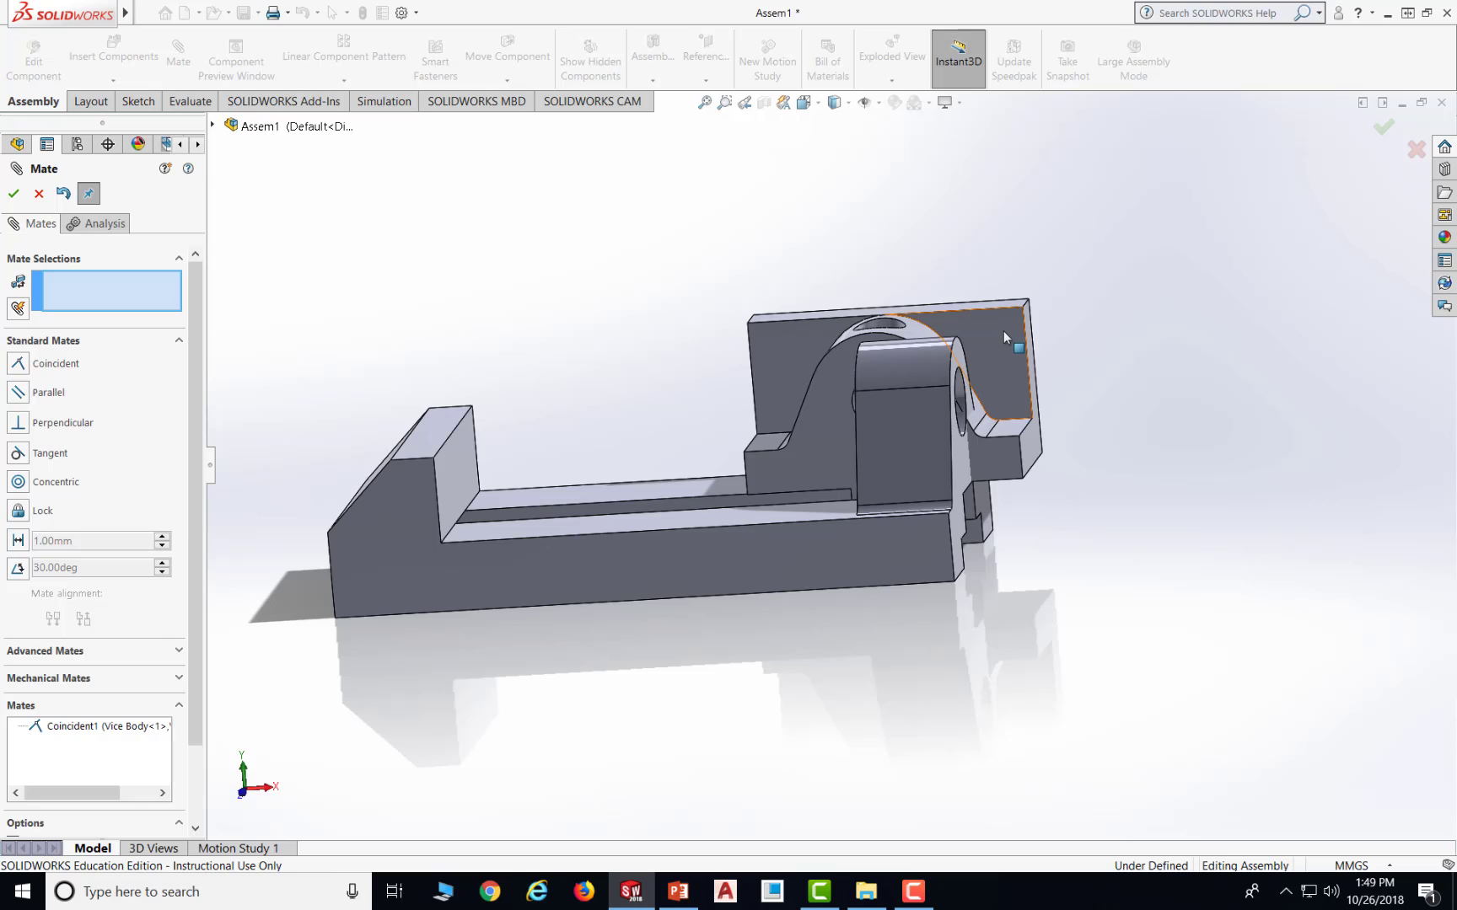
pyautogui.moveTo(1012, 328); pyautogui.dragTo(1151, 338)
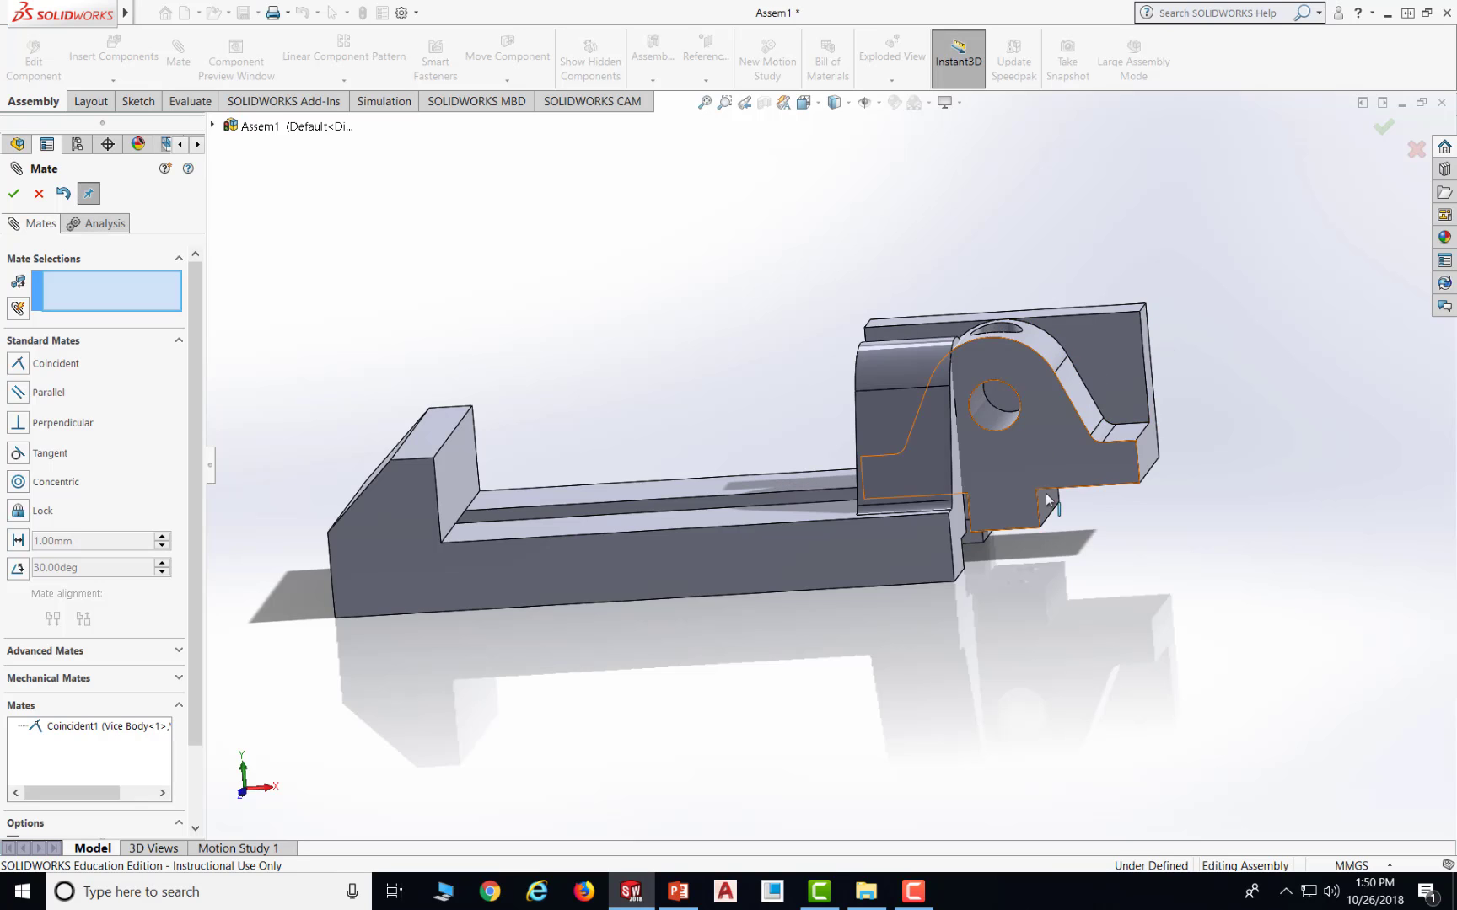
pyautogui.scroll(-1, 1045, 549)
pyautogui.scroll(-1, 1045, 549)
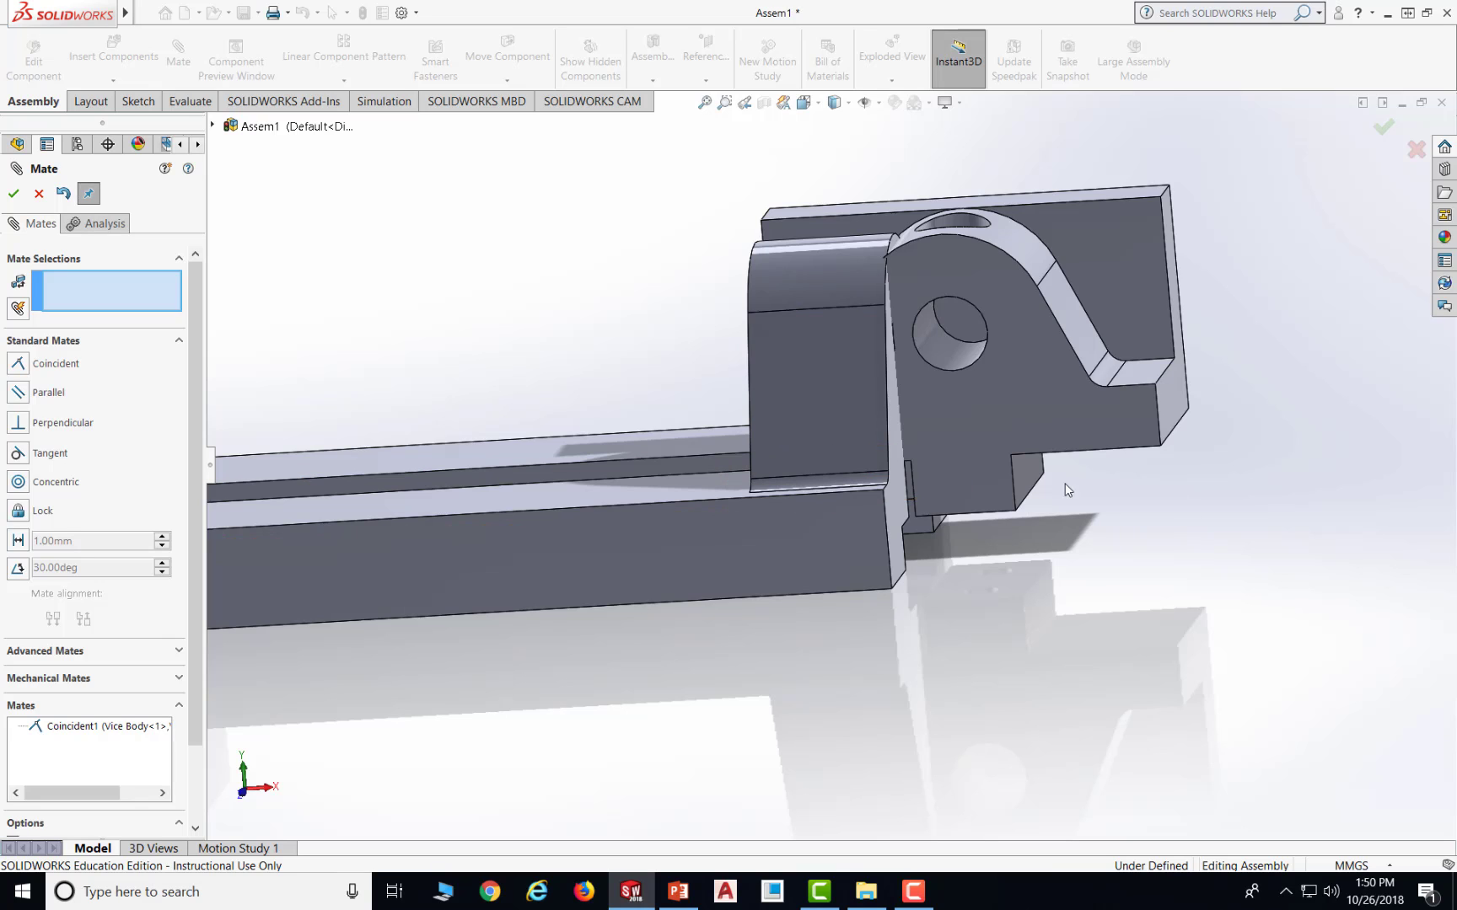
pyautogui.click(1032, 487)
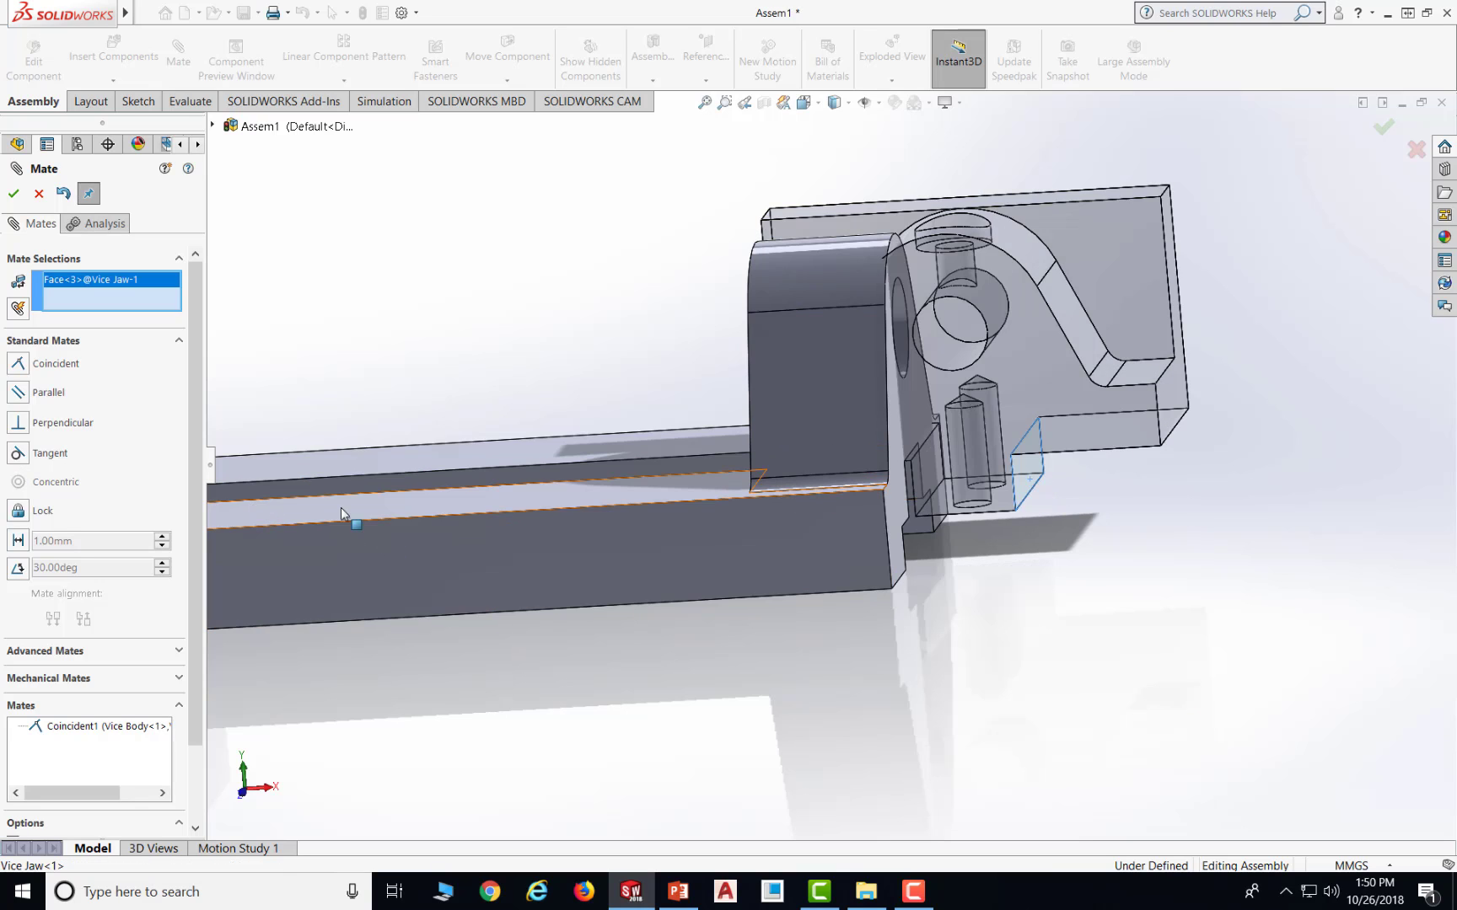
pyautogui.scroll(3, 471, 517)
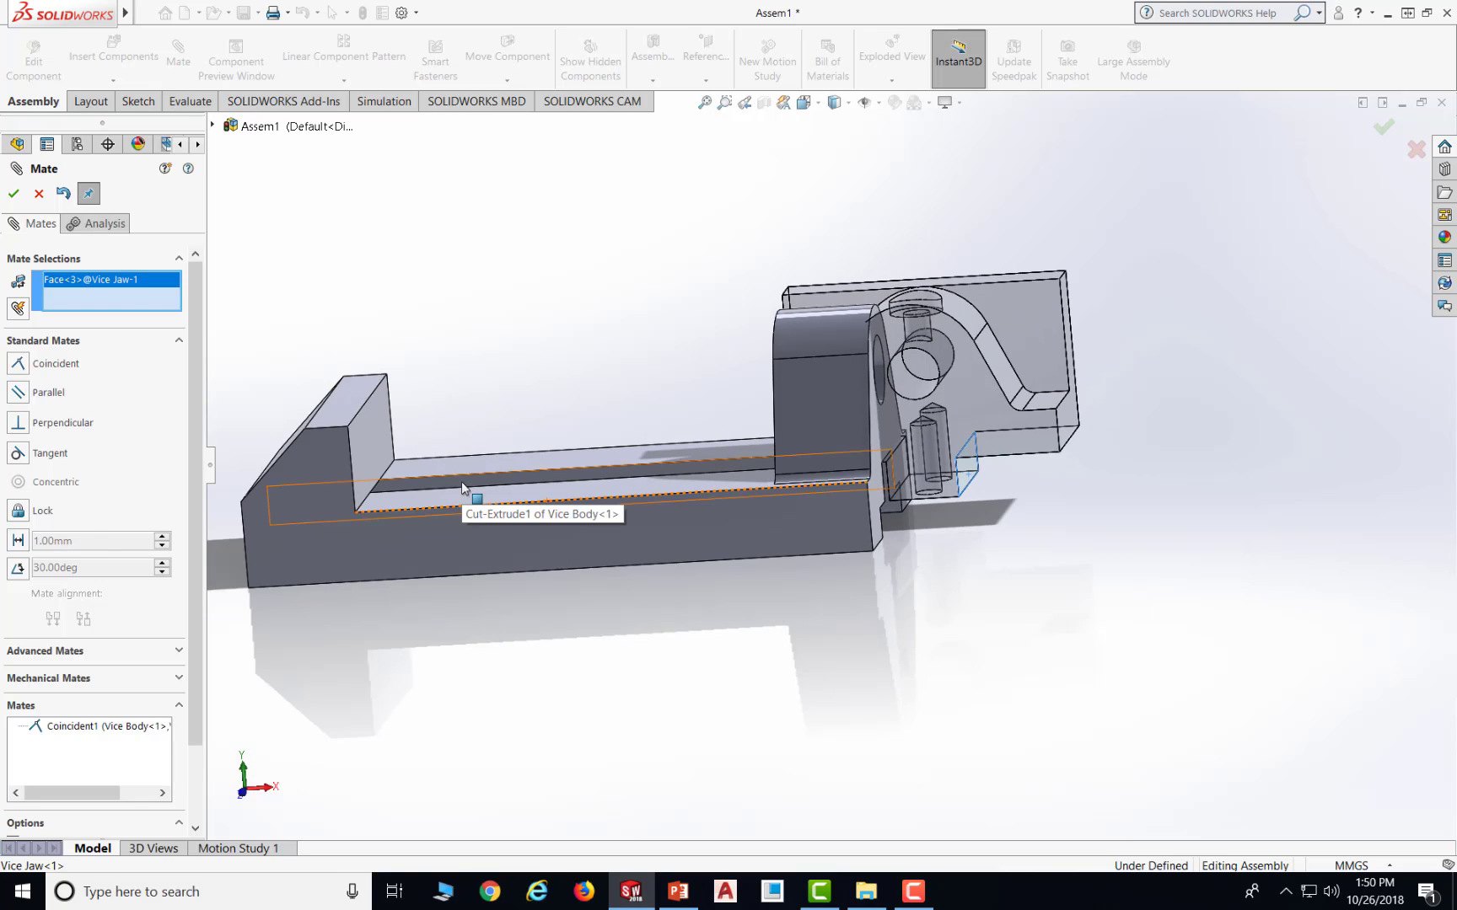
pyautogui.click(461, 482)
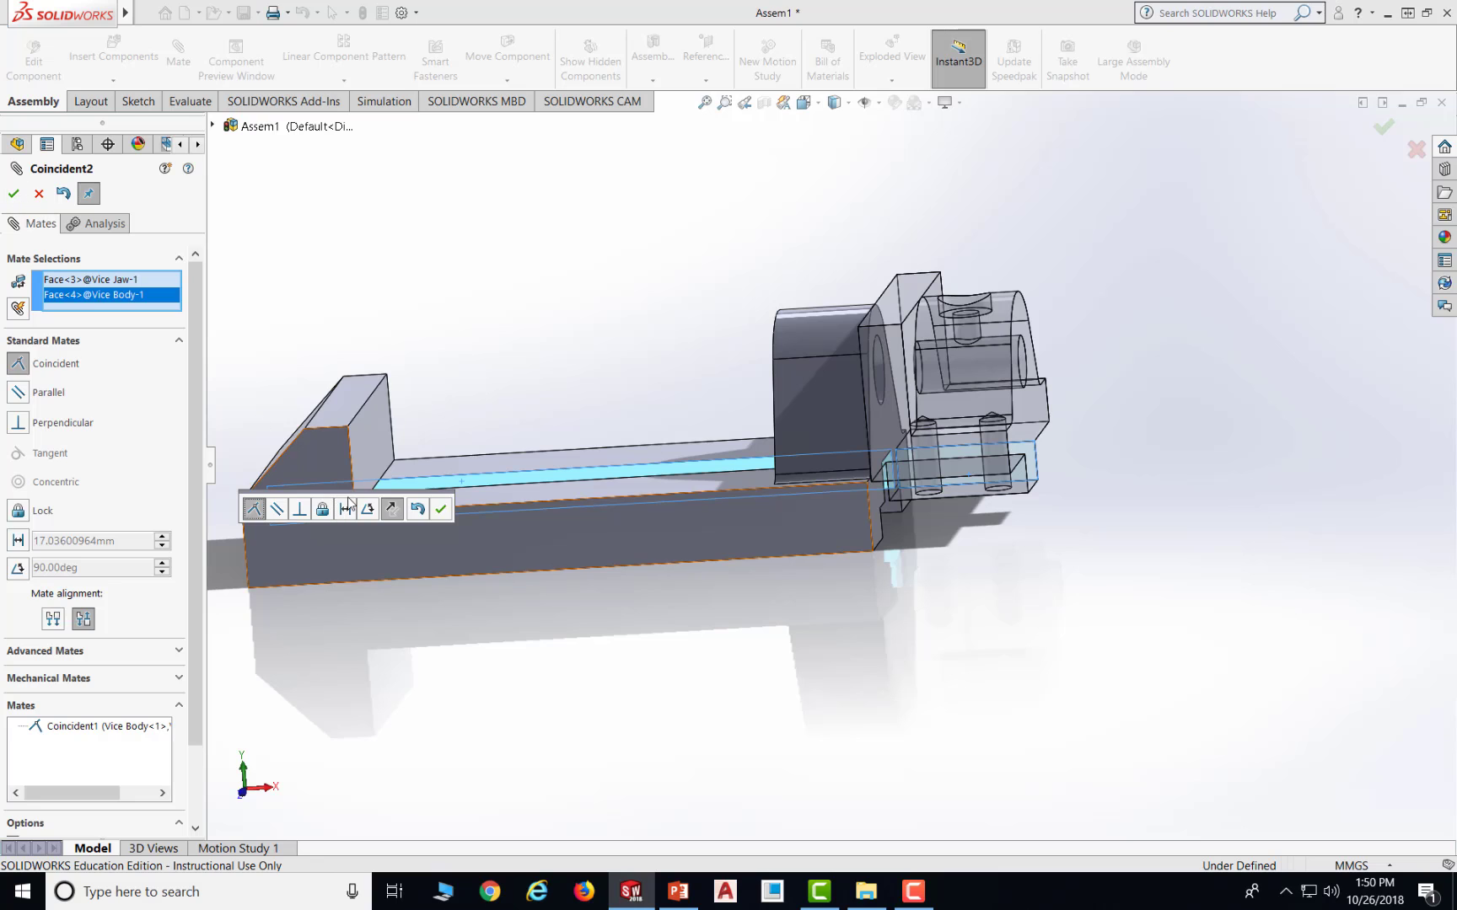
pyautogui.click(439, 510)
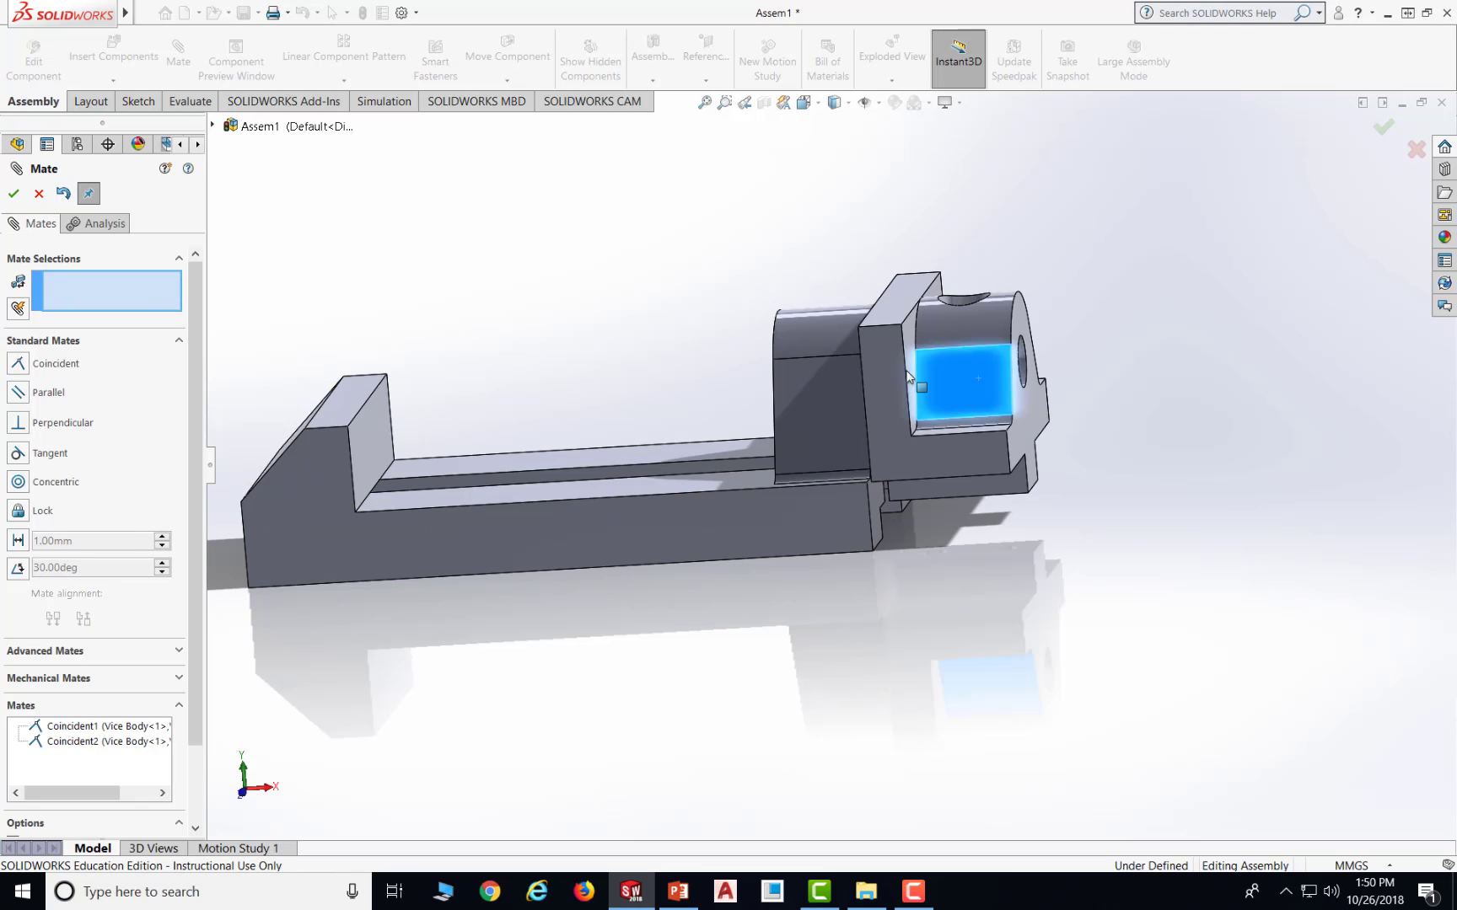
# - Slide the Vice Jaw along the Vice Body towards the fixed jaw and back to the holed lug to test its travel
pyautogui.moveTo(908, 377); pyautogui.dragTo(558, 474)
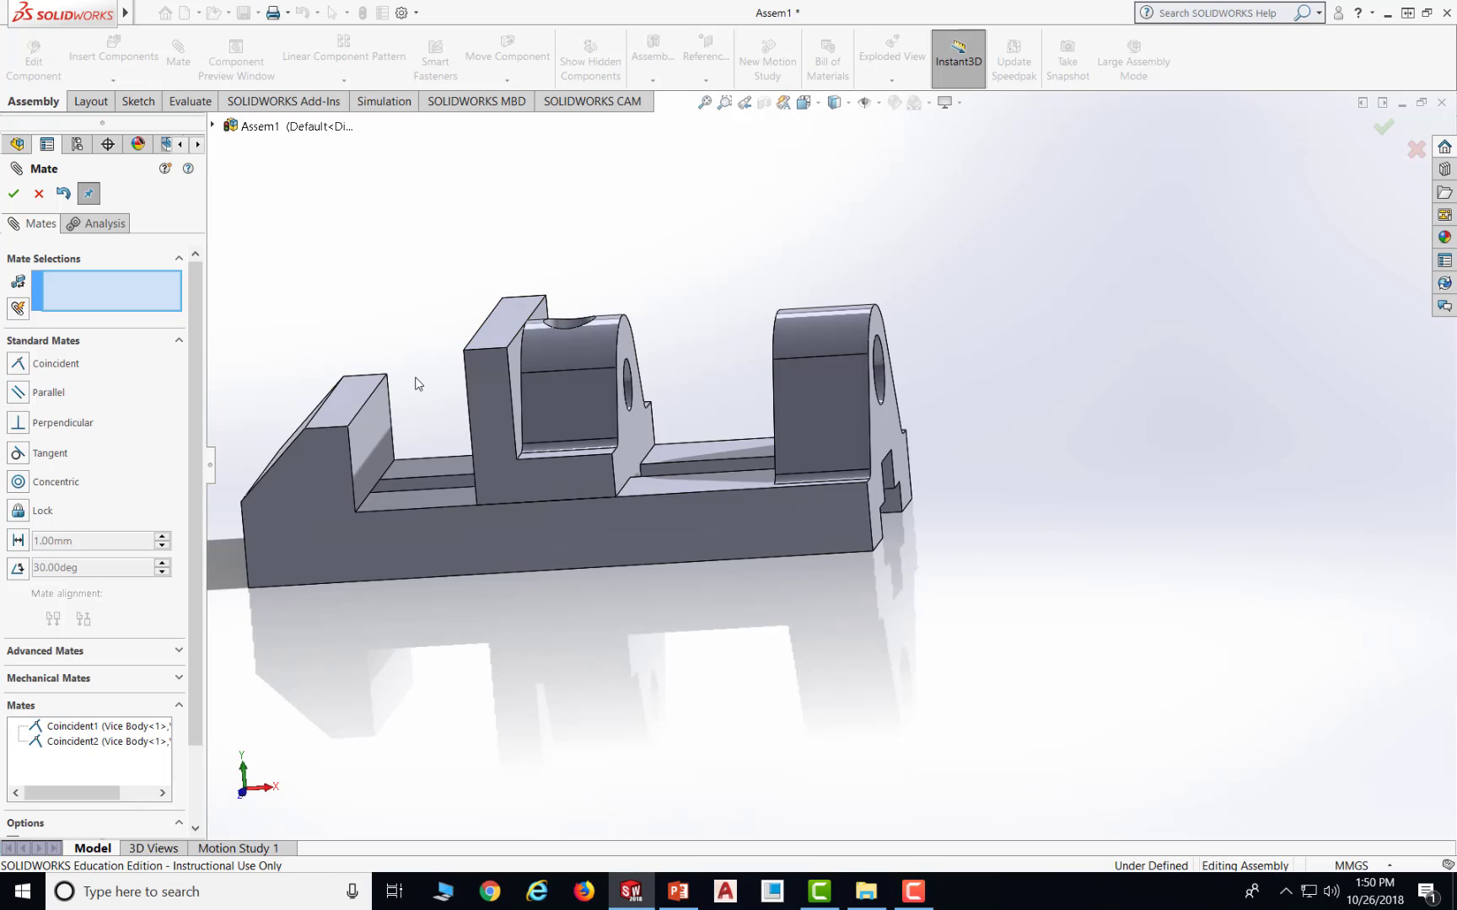
pyautogui.scroll(-2, 415, 384)
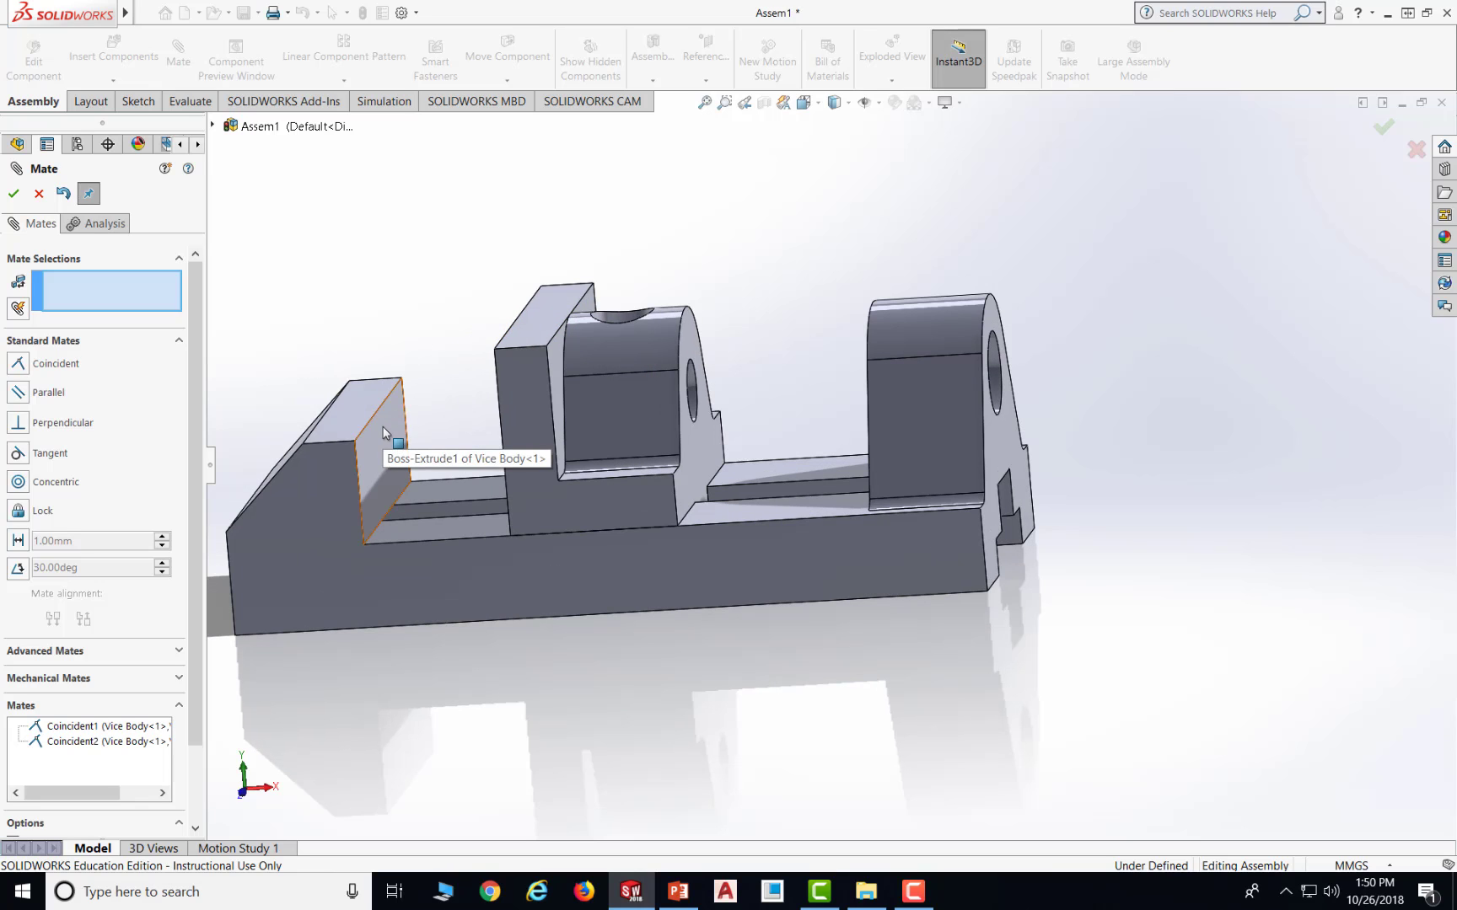
pyautogui.moveTo(383, 432); pyautogui.dragTo(666, 413, button='middle')
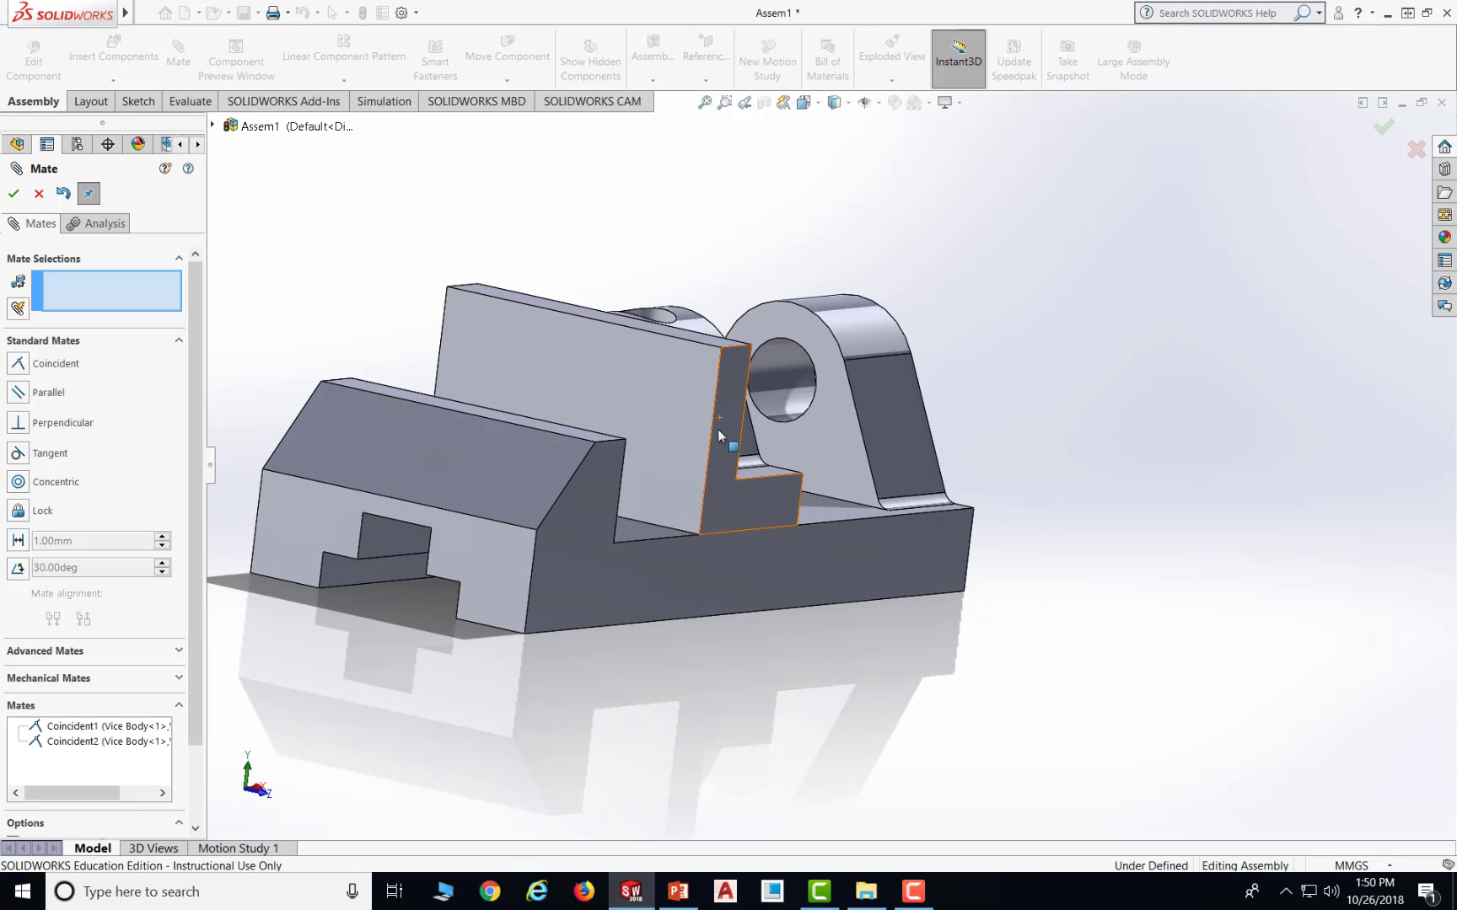
pyautogui.moveTo(739, 247); pyautogui.dragTo(598, 243, button='middle')
pyautogui.moveTo(505, 397); pyautogui.dragTo(716, 407)
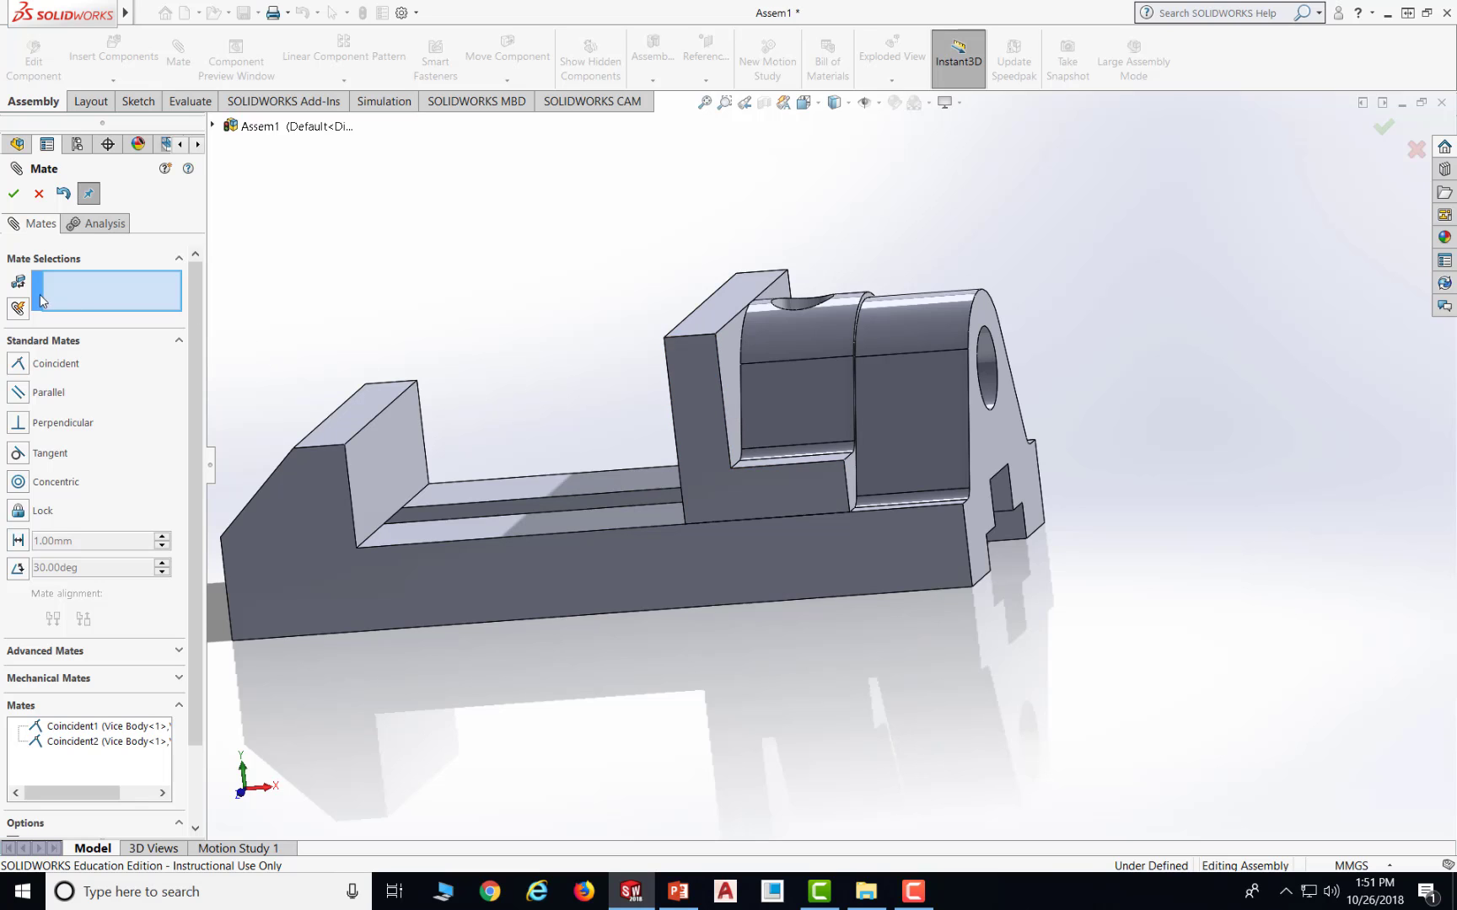
# - Set up an advanced distance mate between the inner face of the Vice Body's fixed jaw and the Vice Jaw's flat clamping face
pyautogui.click(392, 466)
pyautogui.moveTo(482, 247); pyautogui.dragTo(562, 257, button='middle')
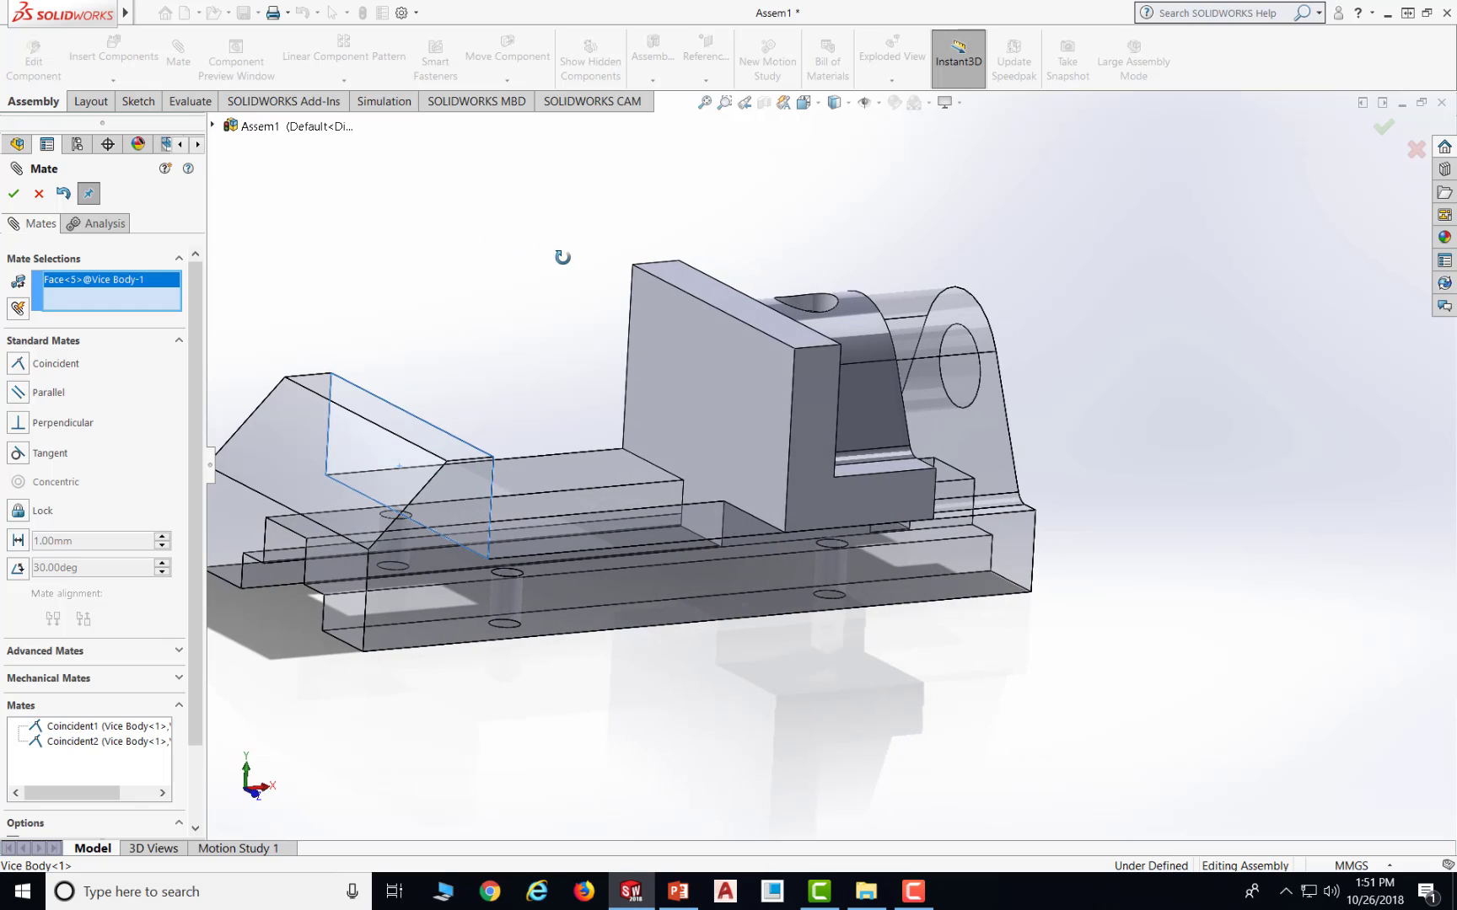
pyautogui.click(688, 368)
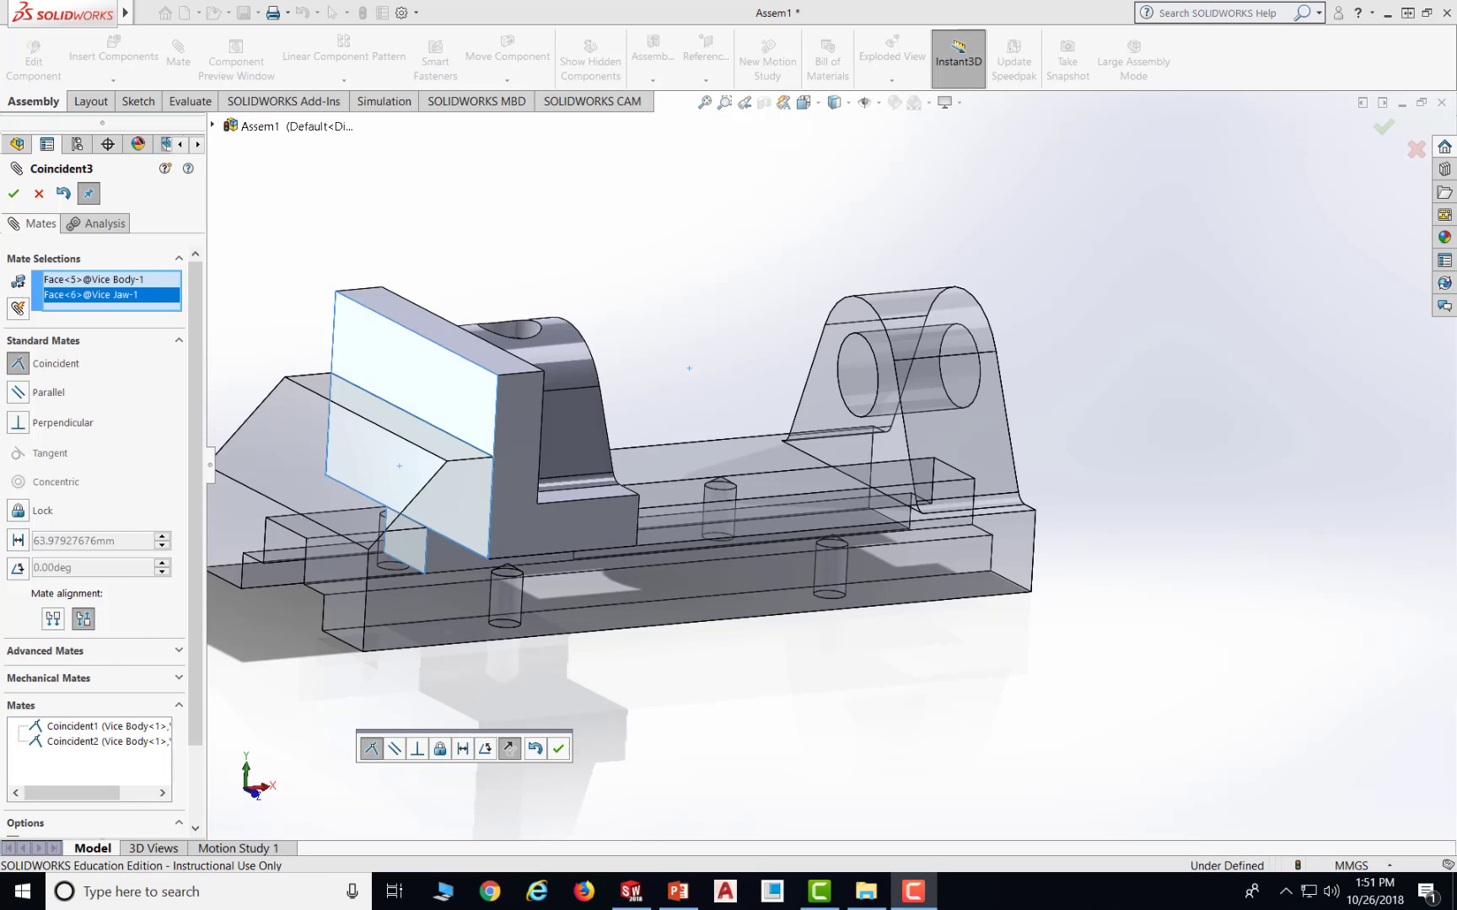
pyautogui.click(179, 653)
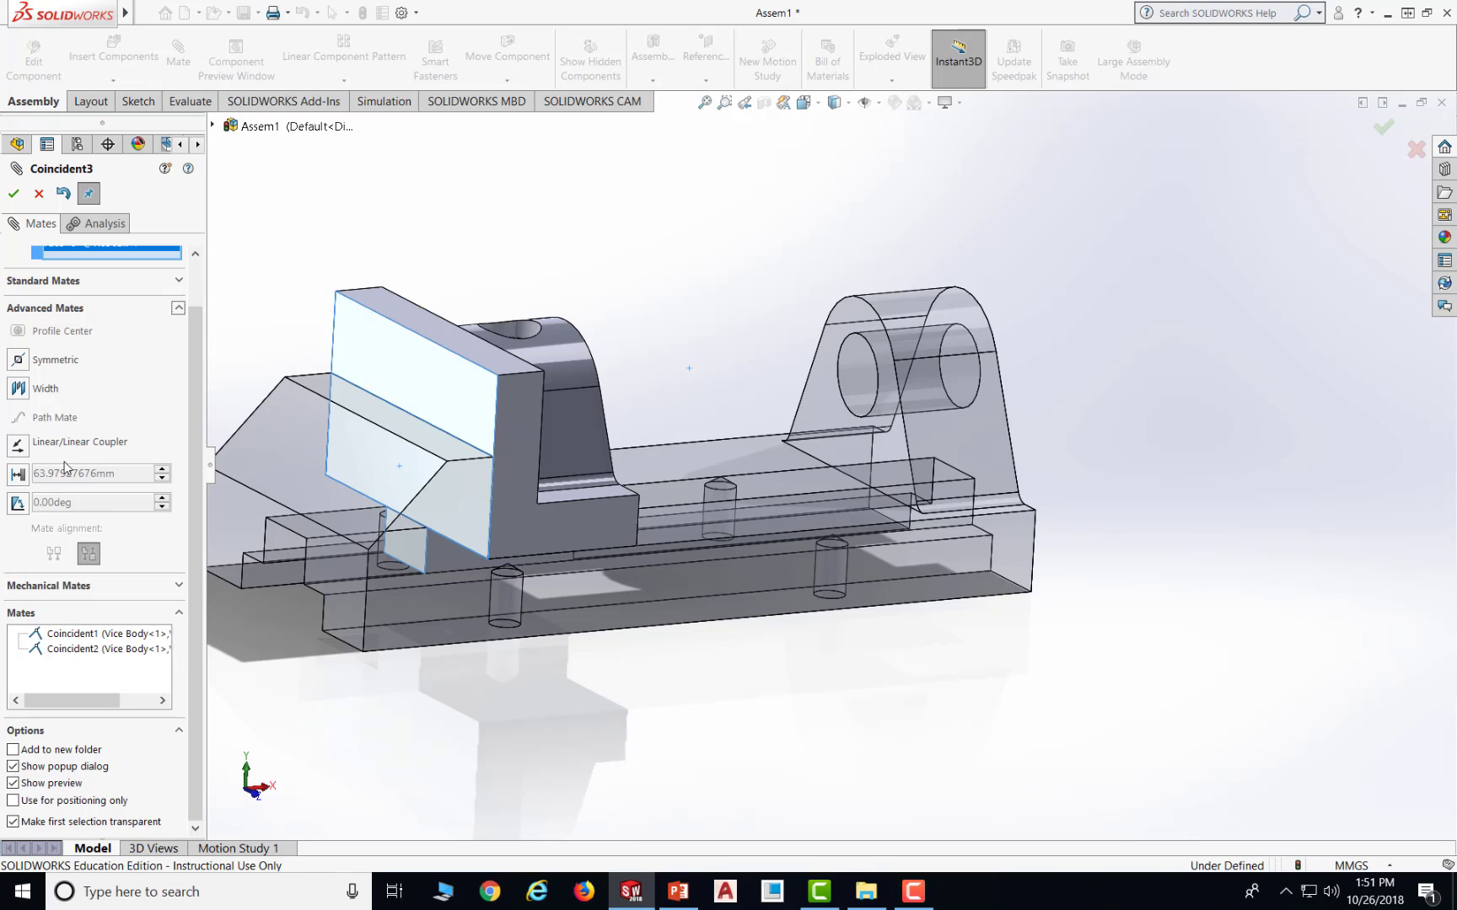
pyautogui.click(18, 474)
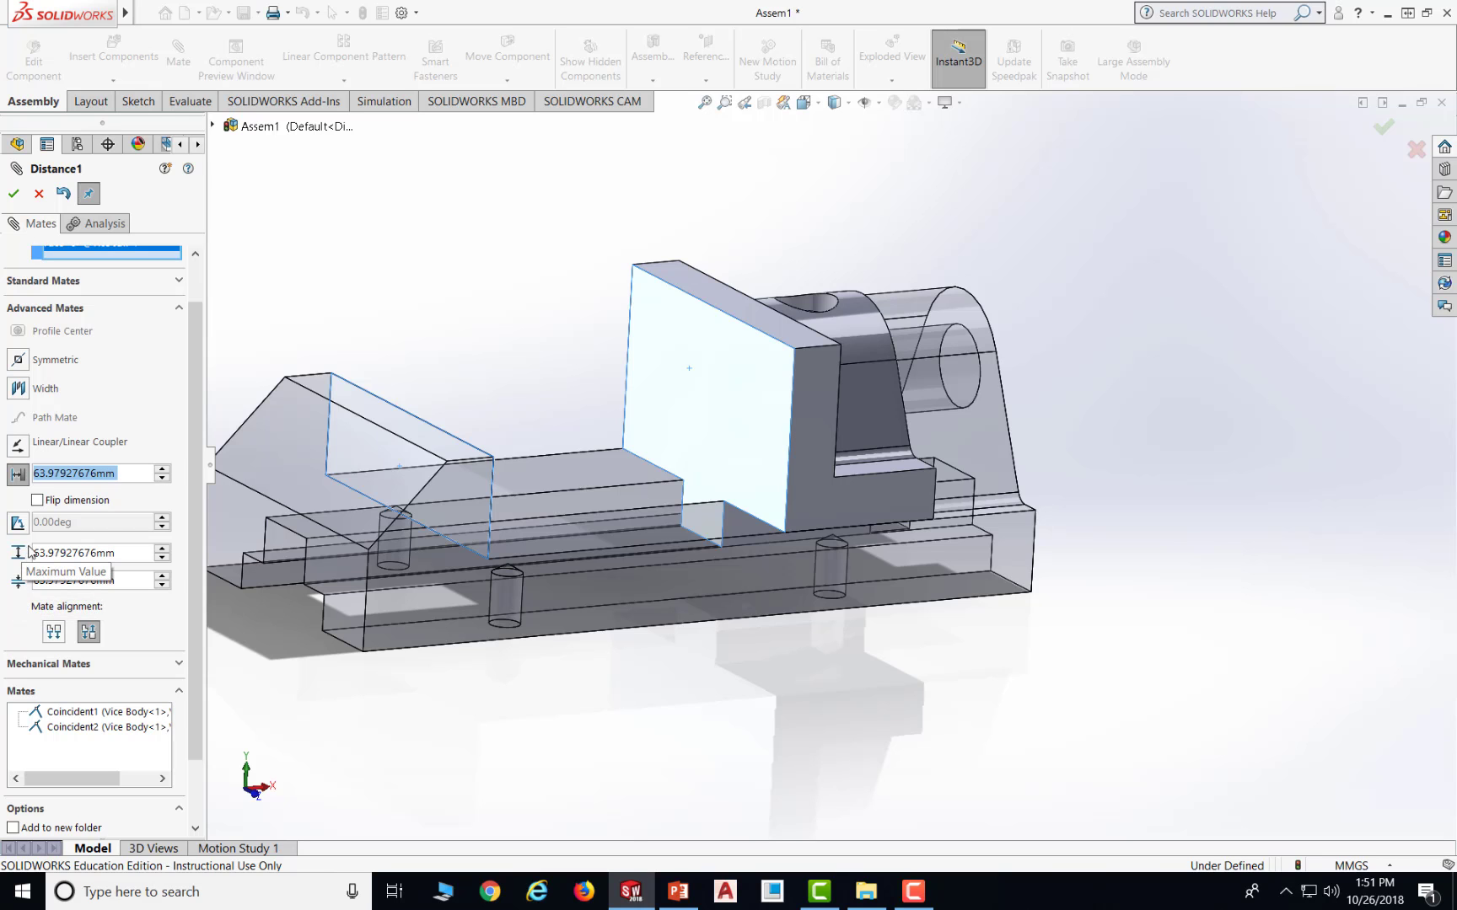
# - Set the minimum value of the limit distance mate to 0 mm
pyautogui.moveTo(523, 433); pyautogui.dragTo(400, 426, button='middle')
pyautogui.moveTo(513, 356); pyautogui.dragTo(552, 354, button='middle')
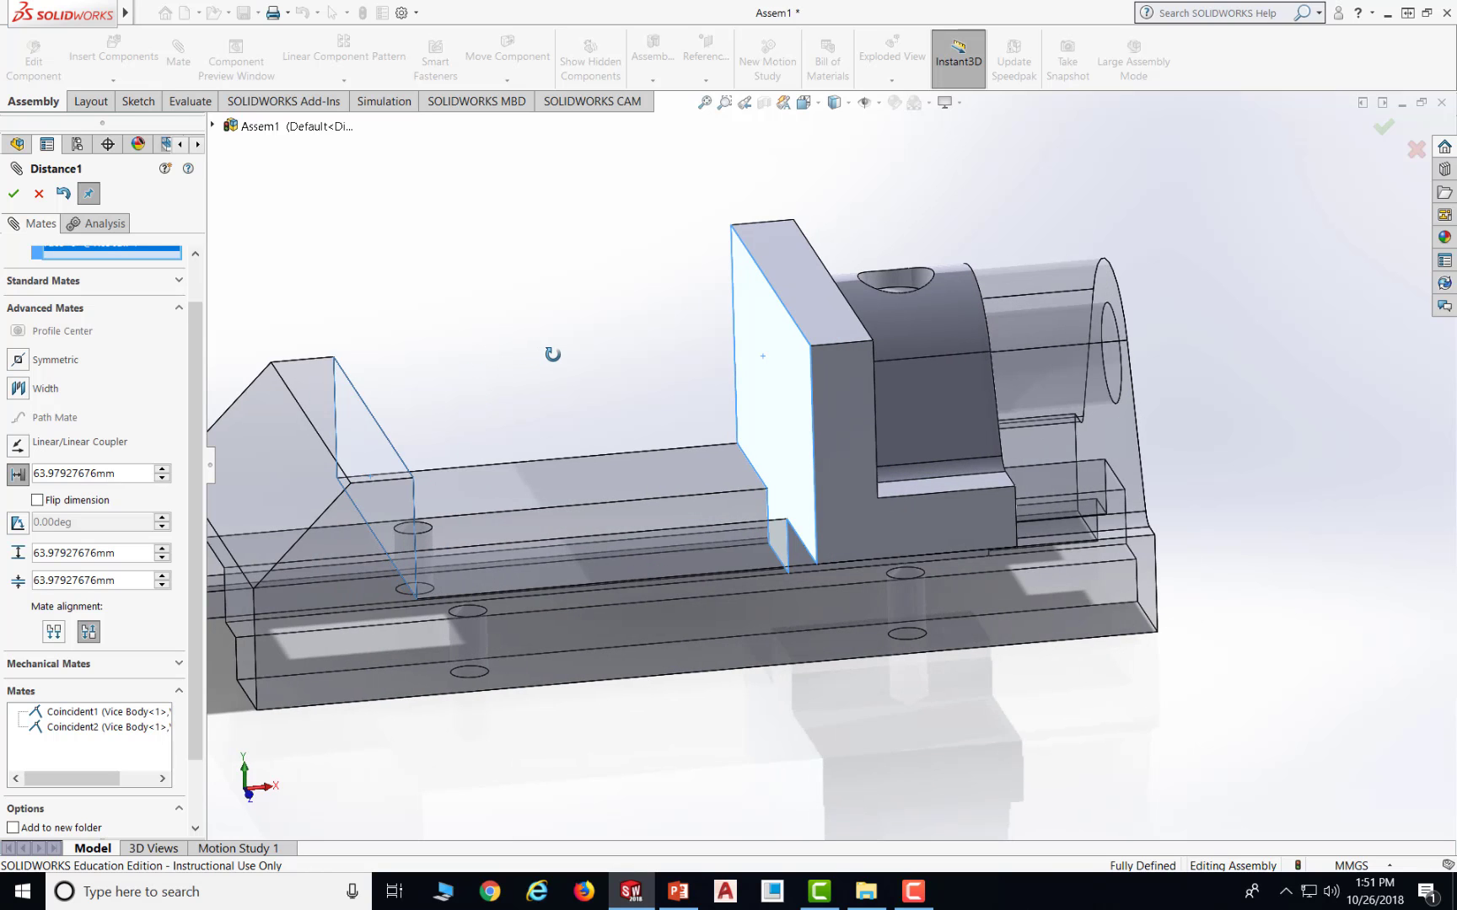
pyautogui.scroll(-1, 550, 387)
pyautogui.scroll(3, 550, 387)
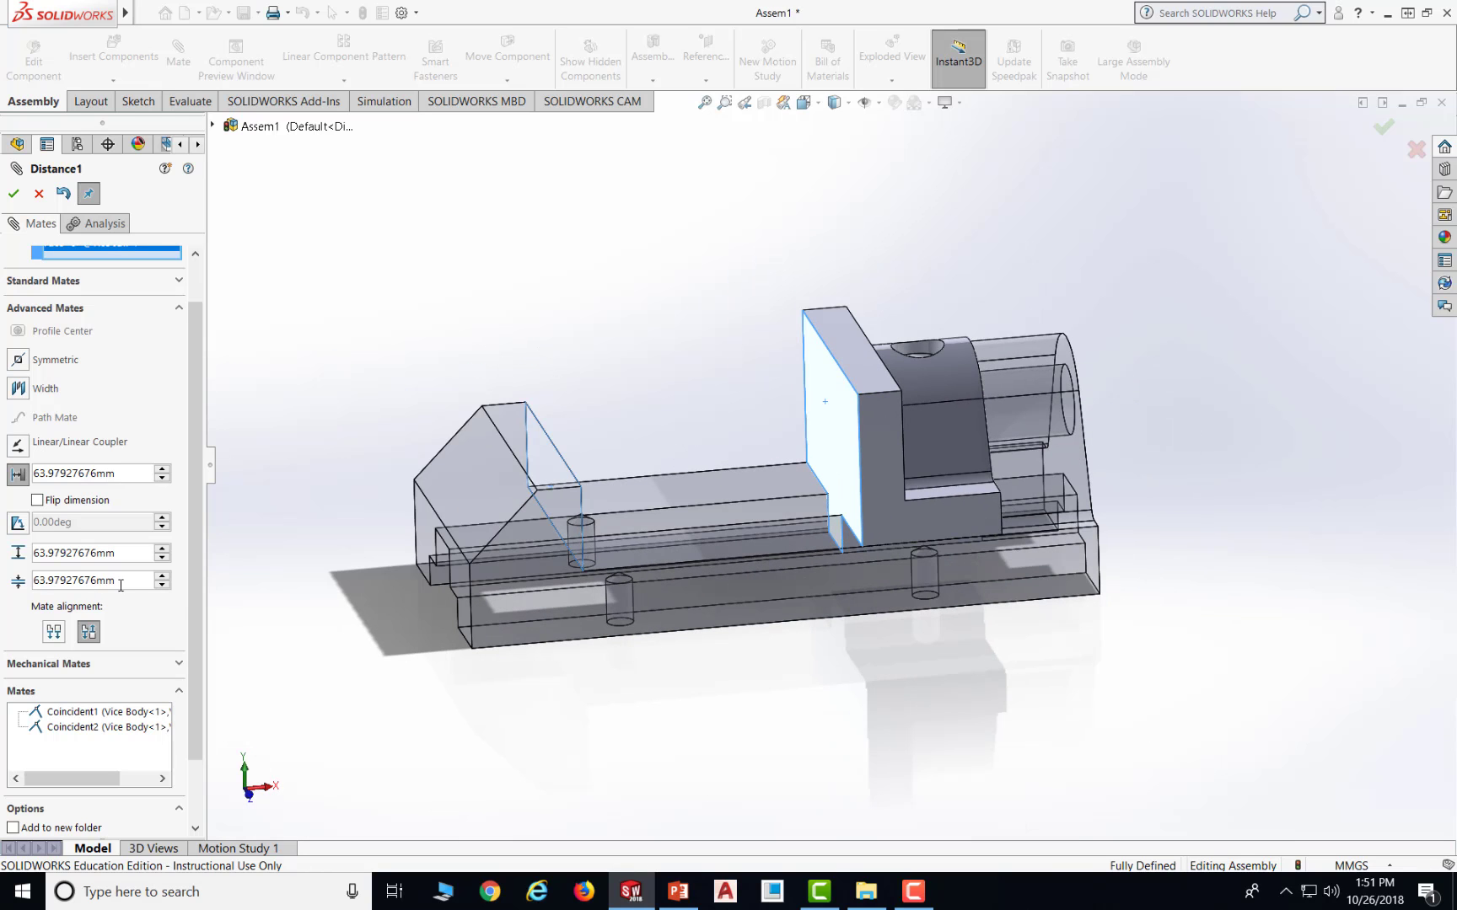
pyautogui.moveTo(120, 585); pyautogui.dragTo(2, 580)
pyautogui.write('0')
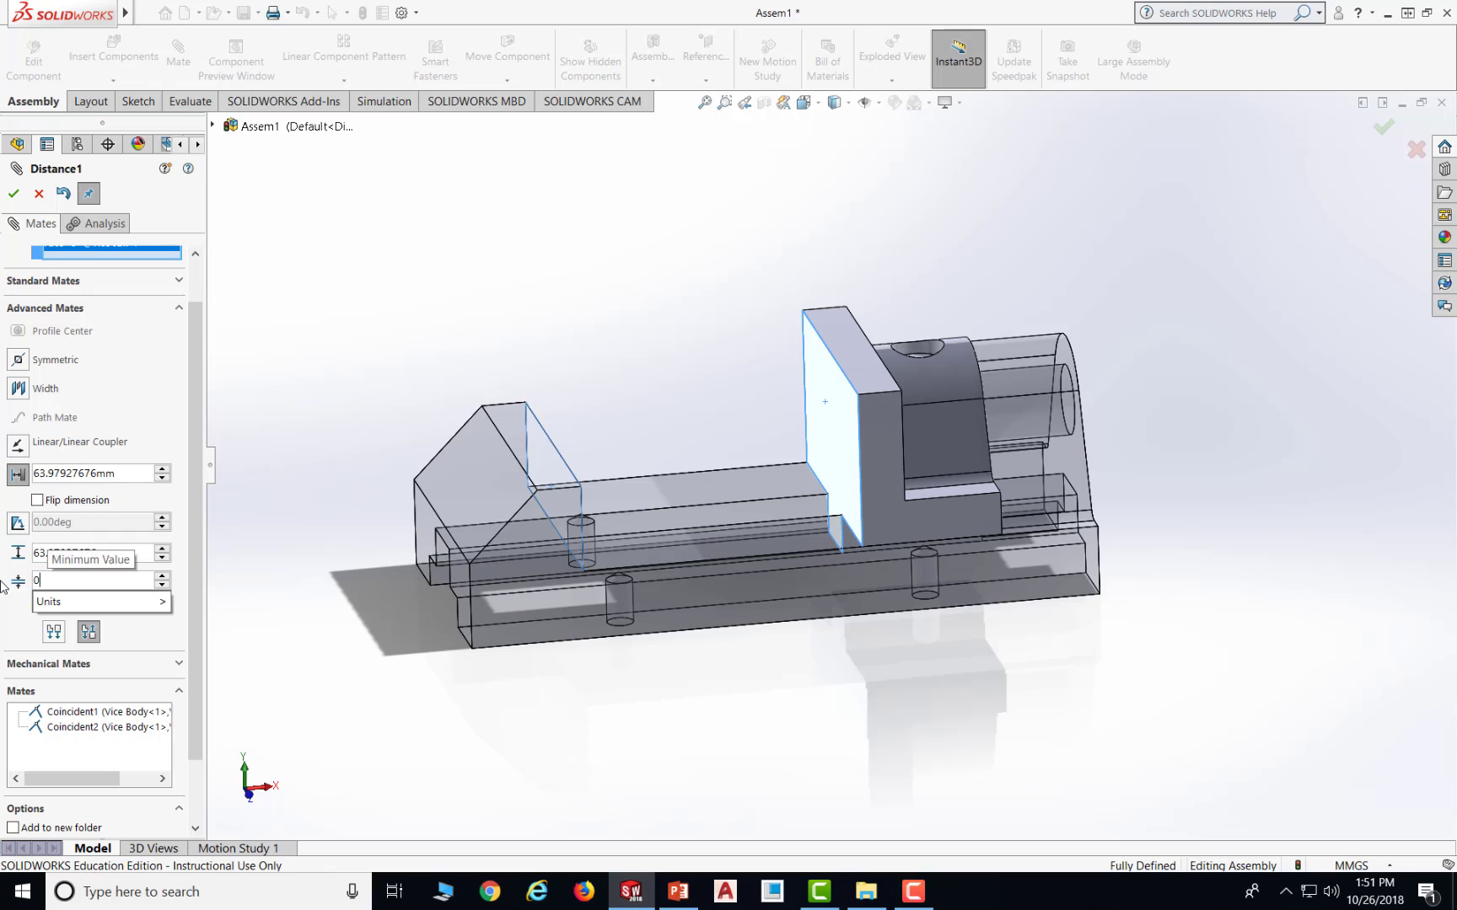
pyautogui.press('Return')
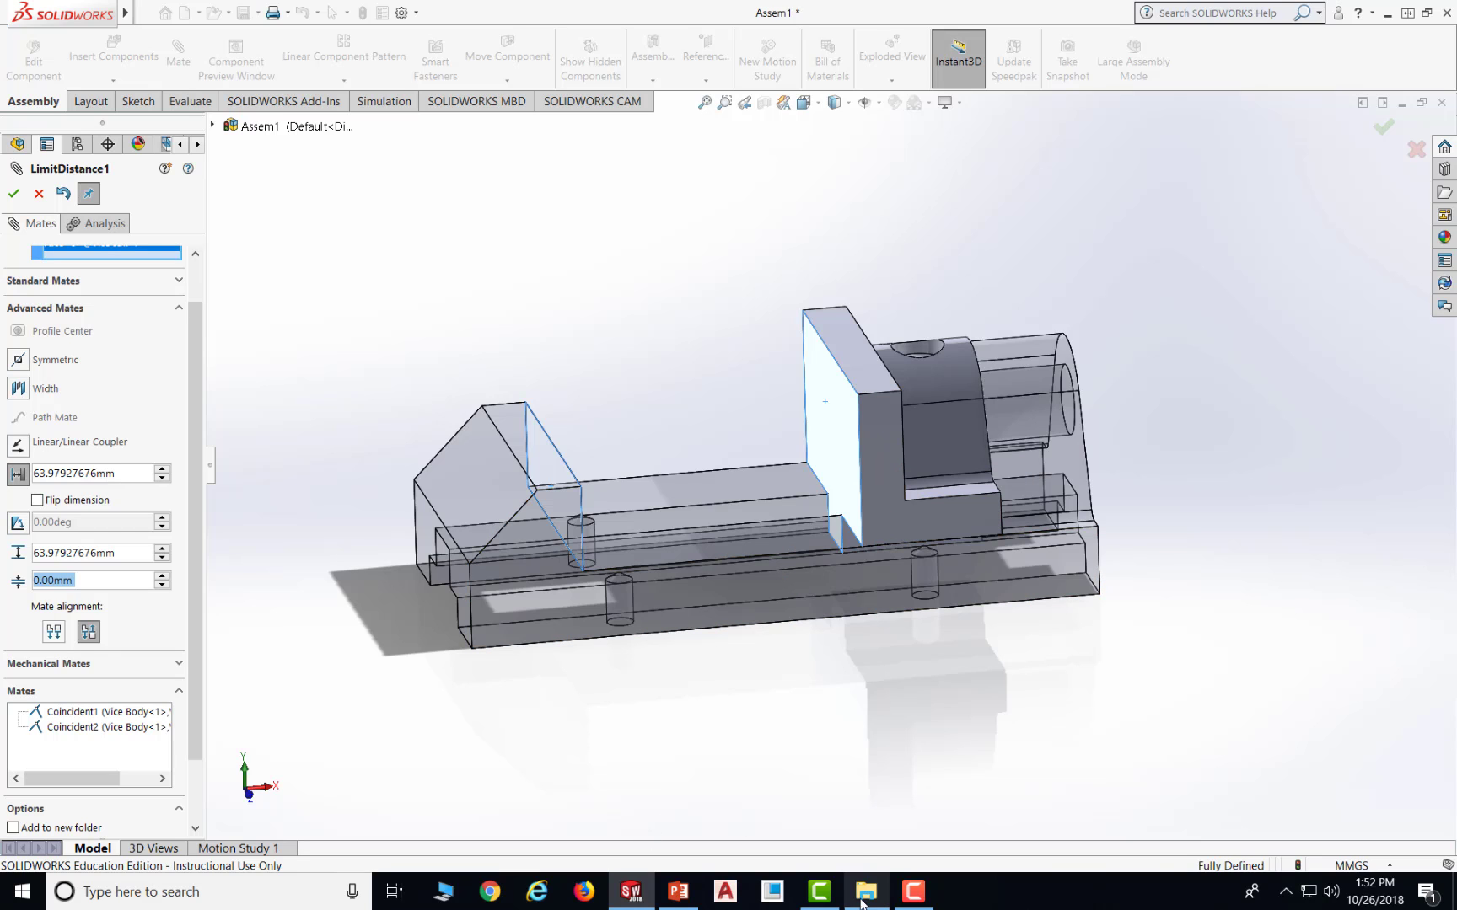
# - Switch to the Ch12 PowerPoint slides and look up the Vice Body dimensions in Figure 59
pyautogui.click(678, 891)
pyautogui.scroll(3, 769, 563)
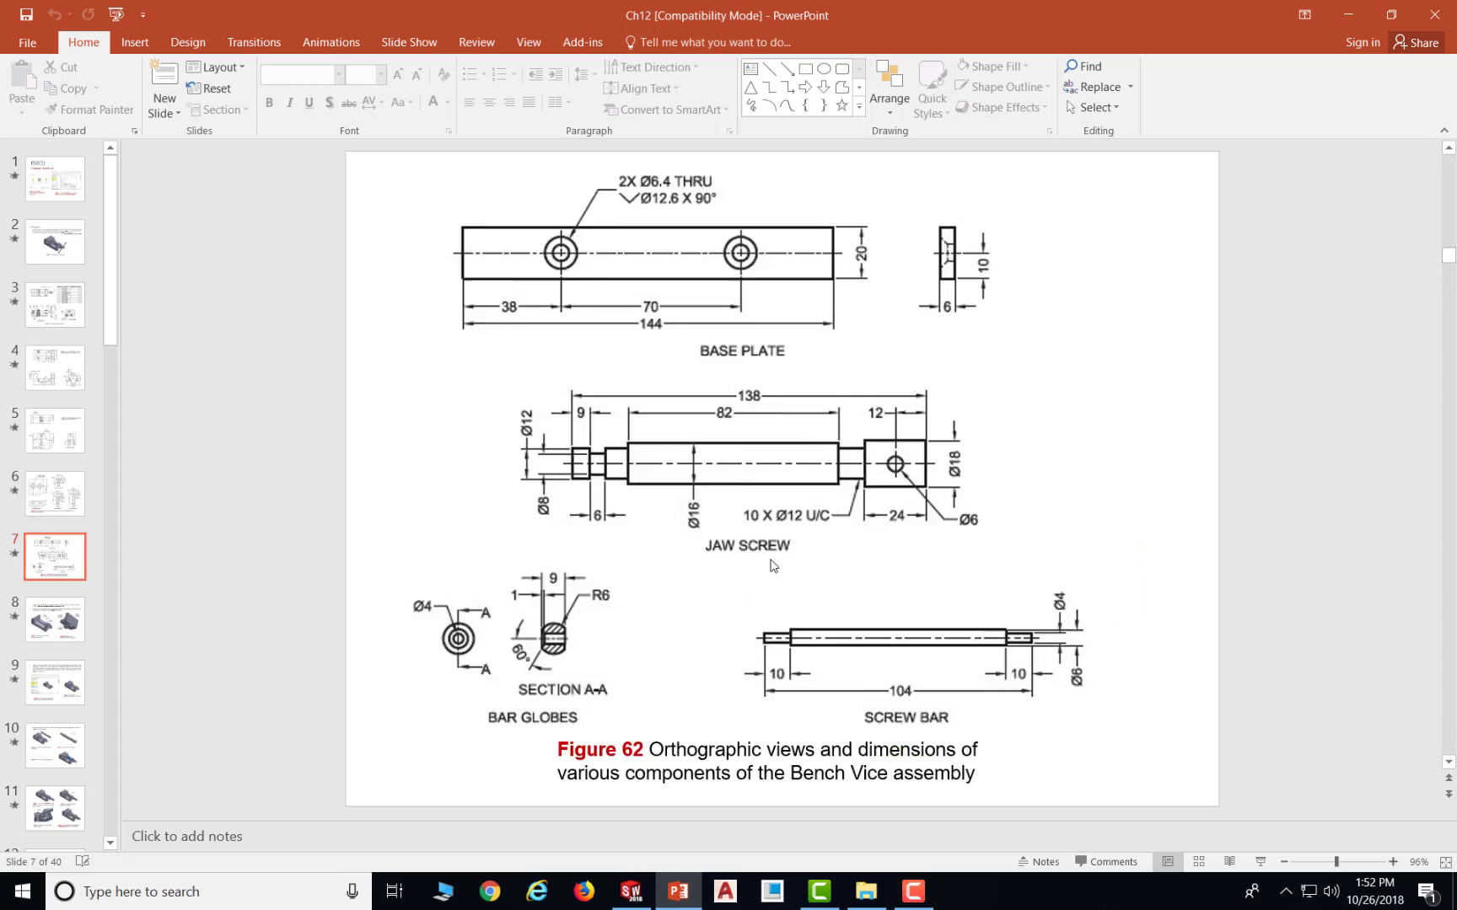
pyautogui.scroll(2, 770, 563)
pyautogui.scroll(-1, 770, 563)
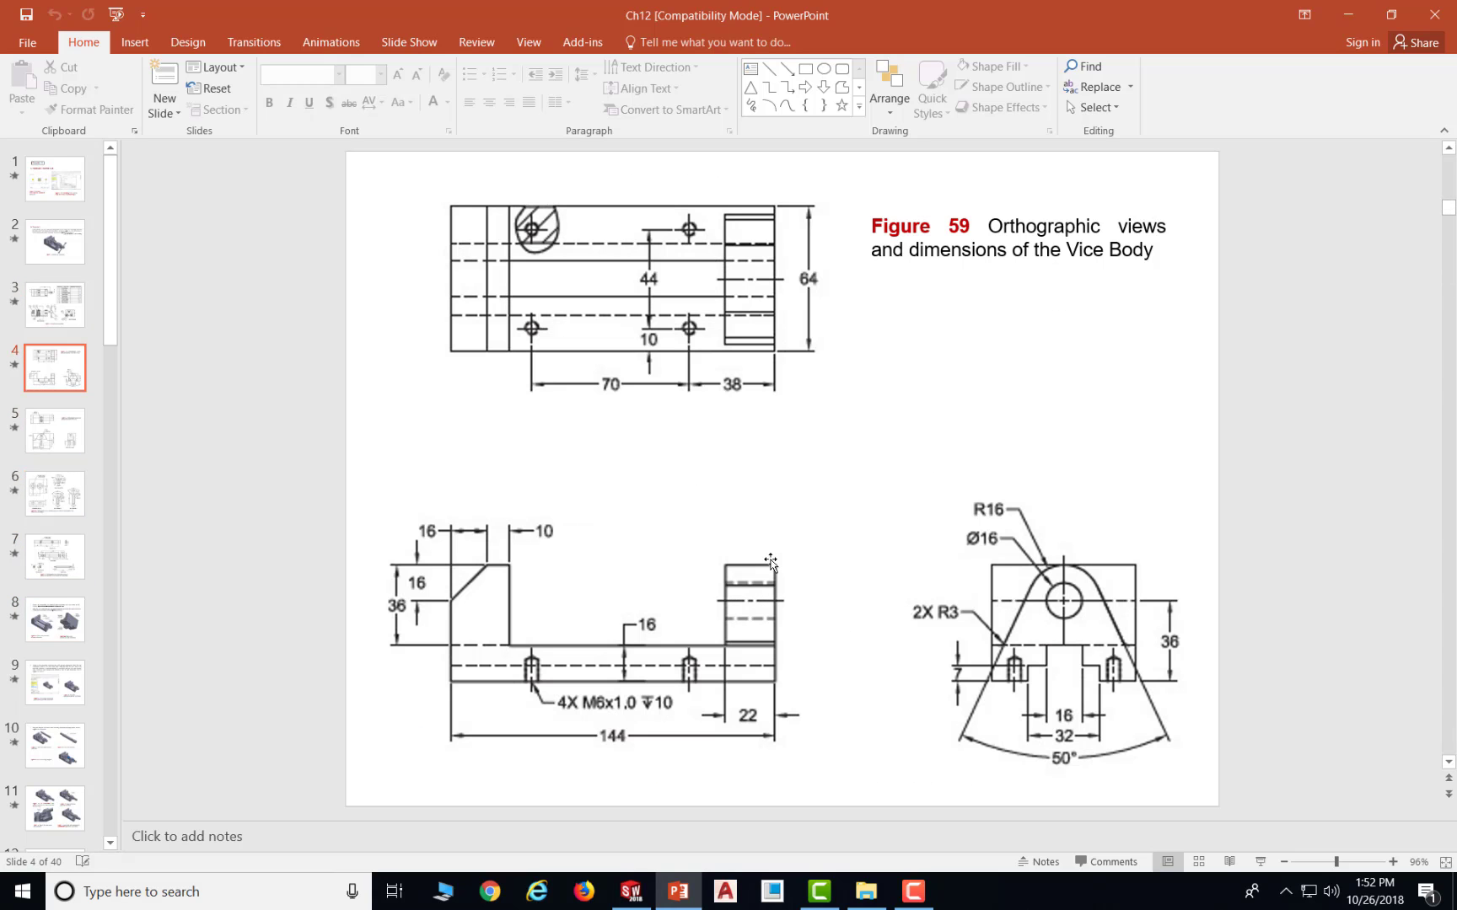
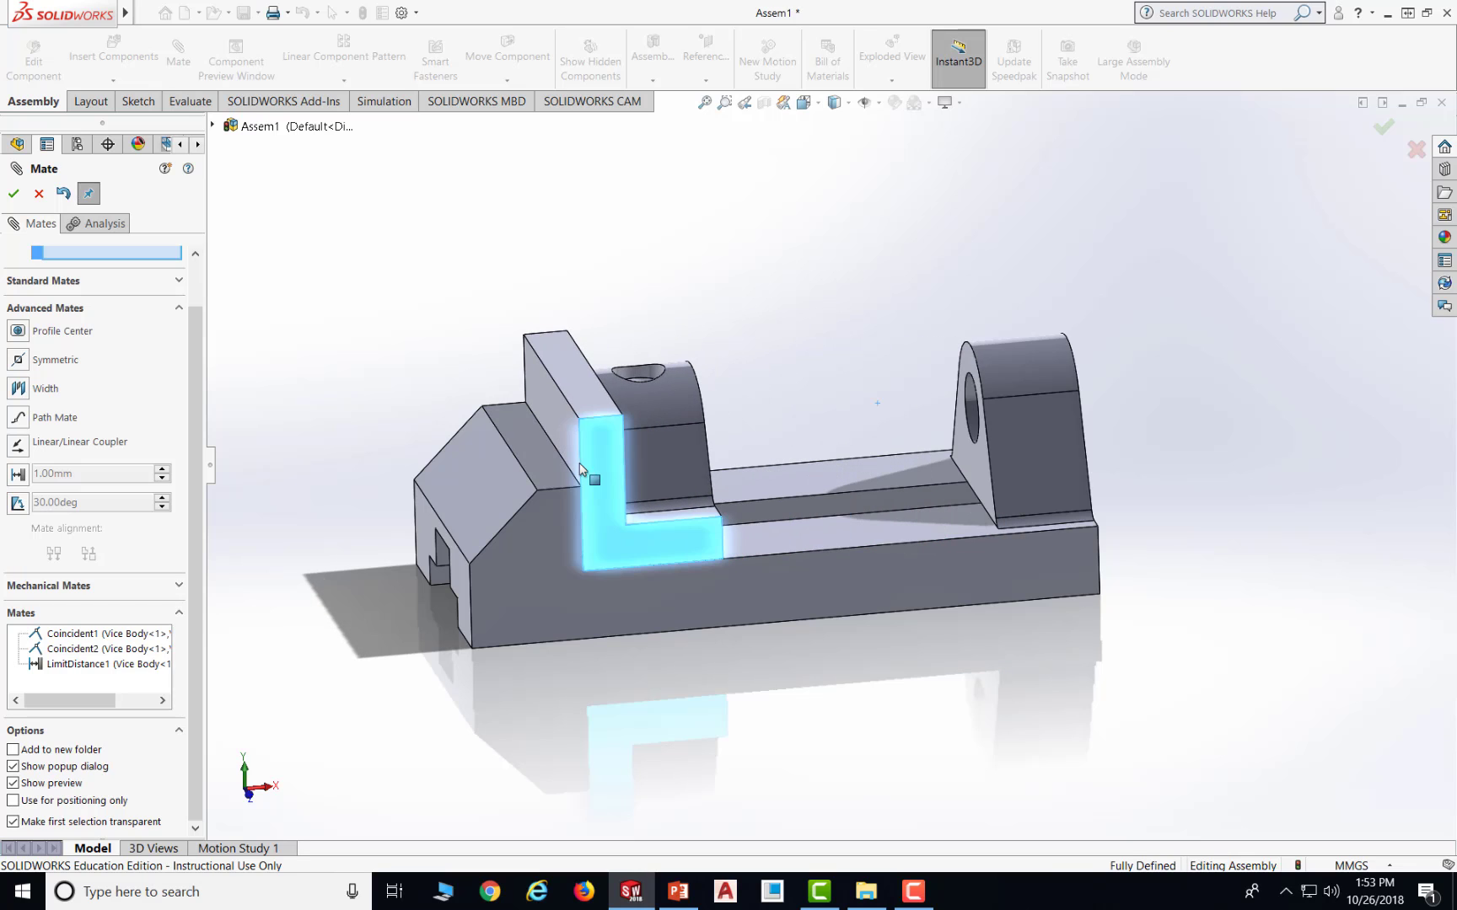
# - Examine the jaws in the closed position, compare them with Figure 57 in the Ch12 PowerPoint slides, and return to SOLIDWORKS
pyautogui.scroll(1, 563, 558)
pyautogui.scroll(-1, 561, 557)
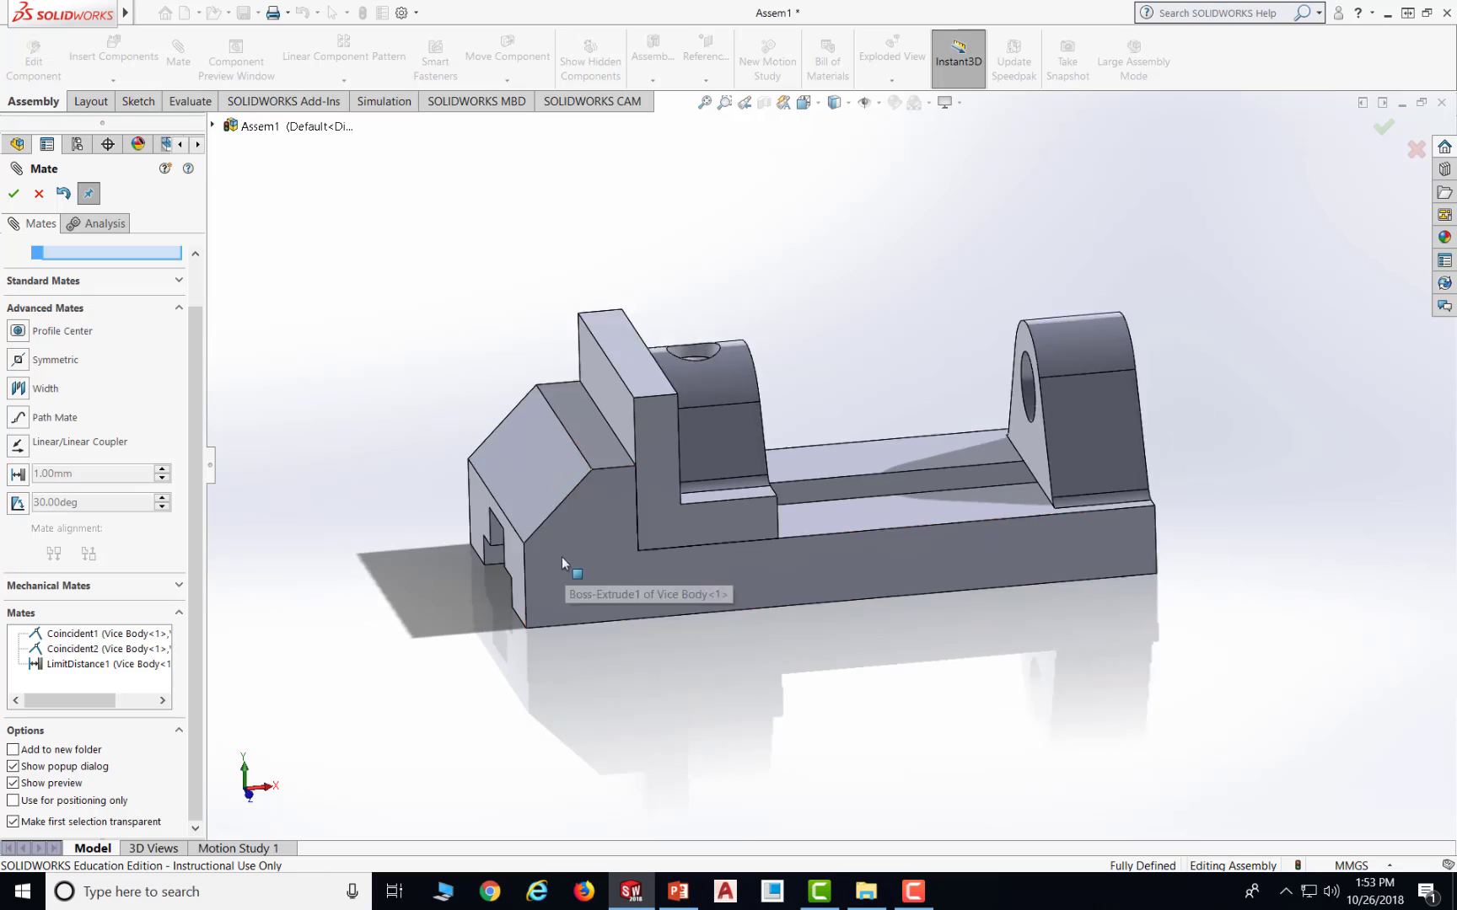
pyautogui.scroll(2, 563, 505)
pyautogui.scroll(-3, 662, 479)
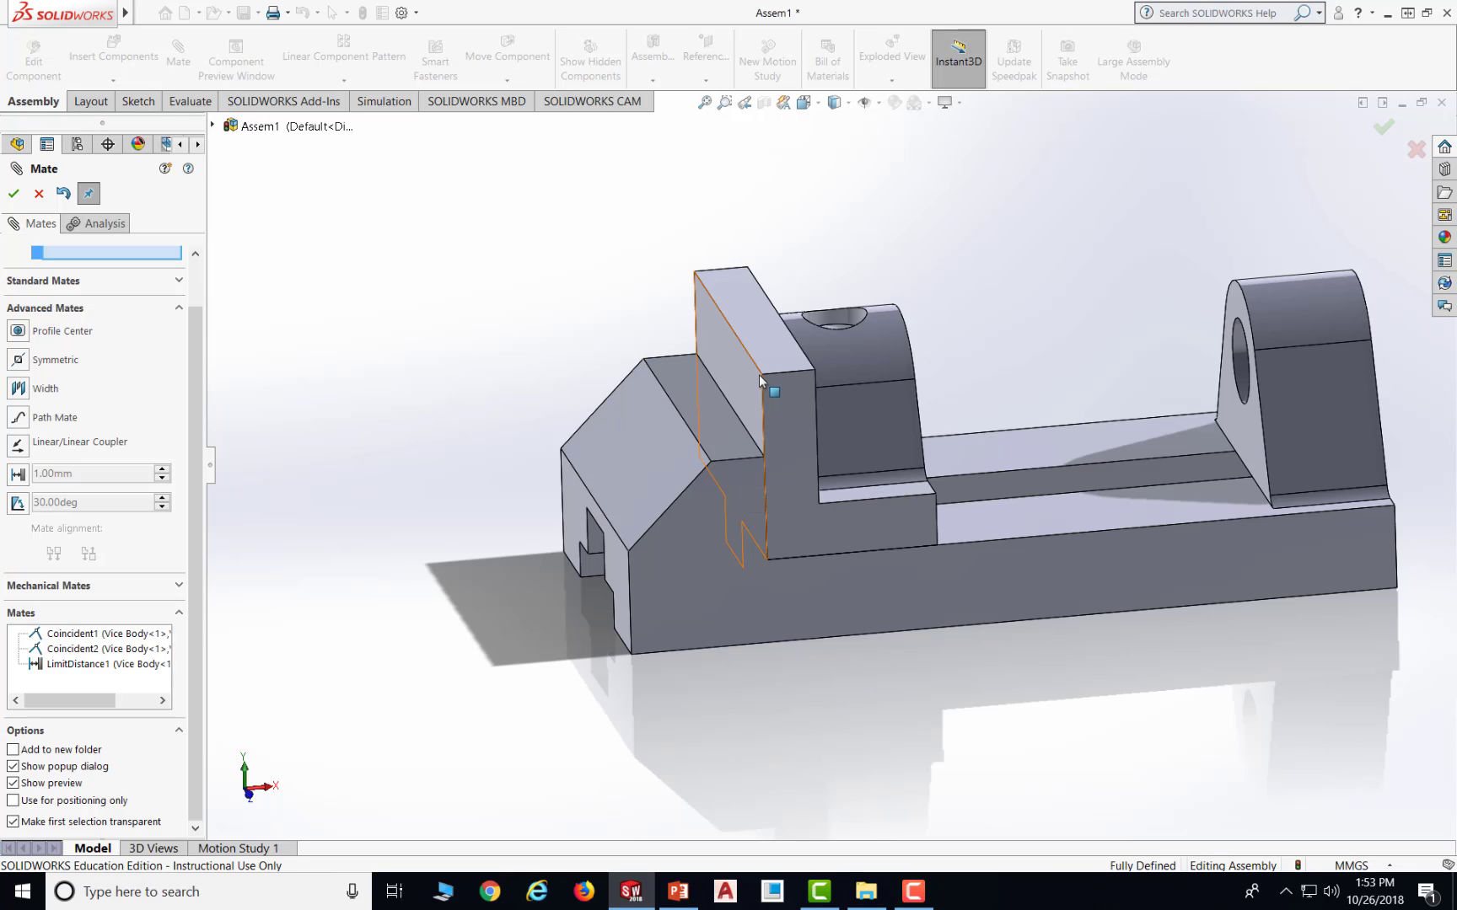
pyautogui.click(677, 891)
pyautogui.scroll(3, 708, 565)
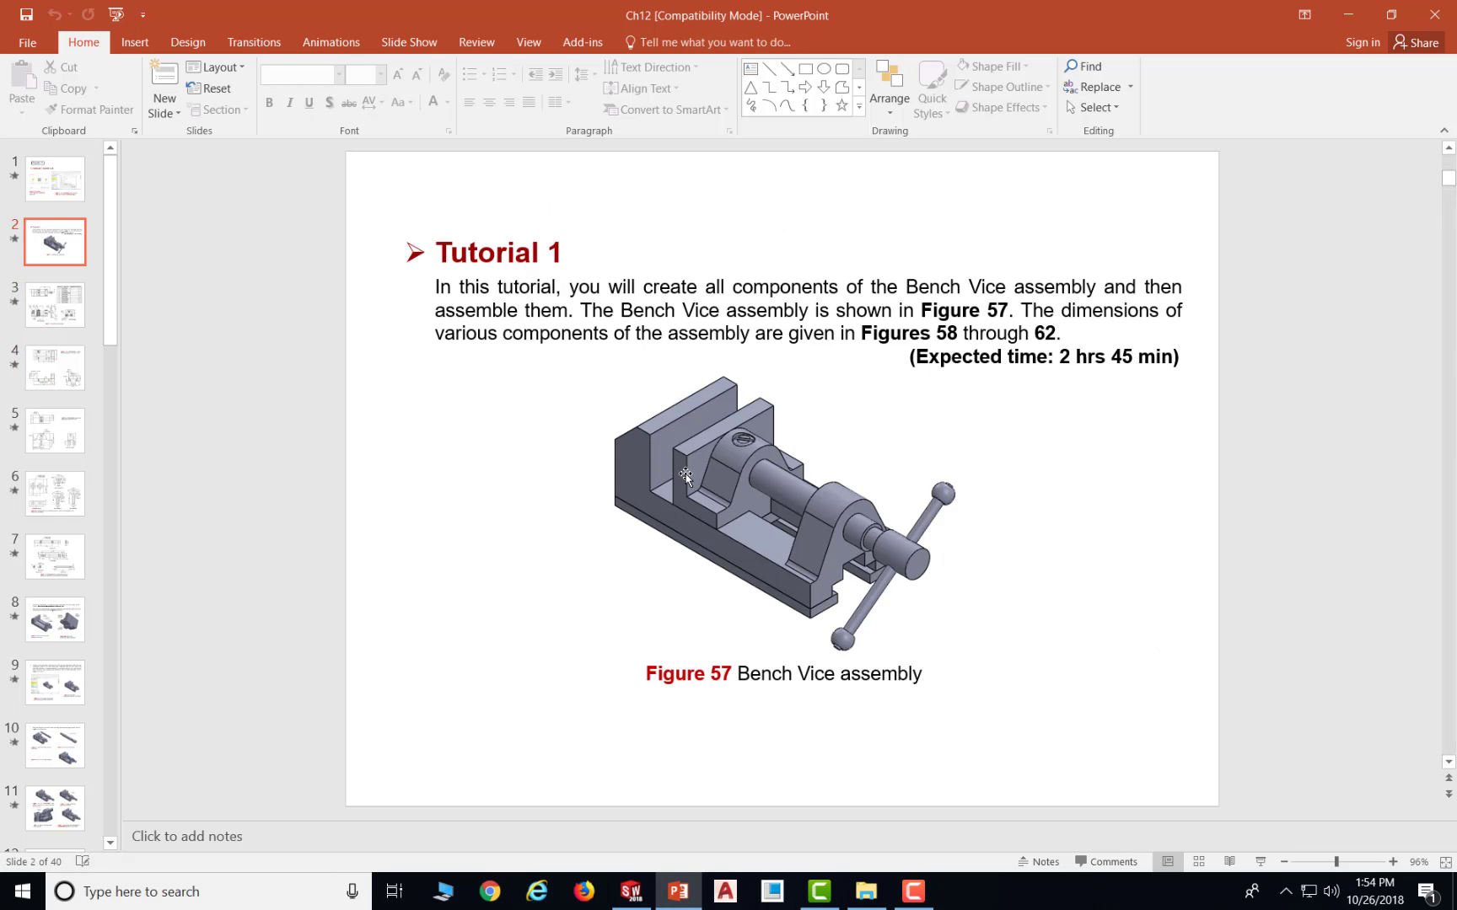
pyautogui.moveTo(667, 903)
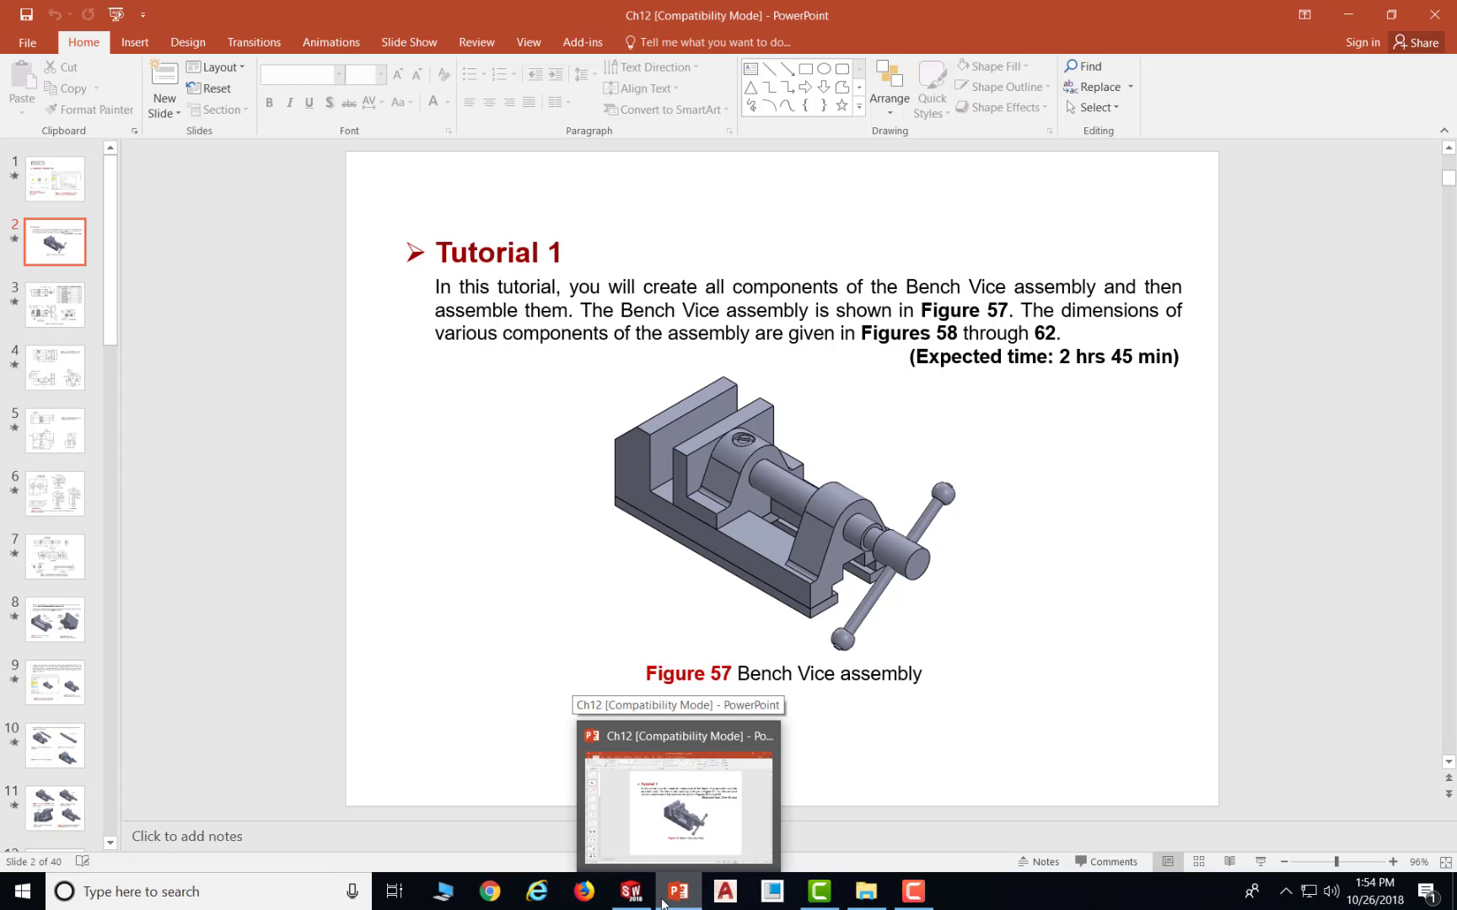
pyautogui.click(662, 903)
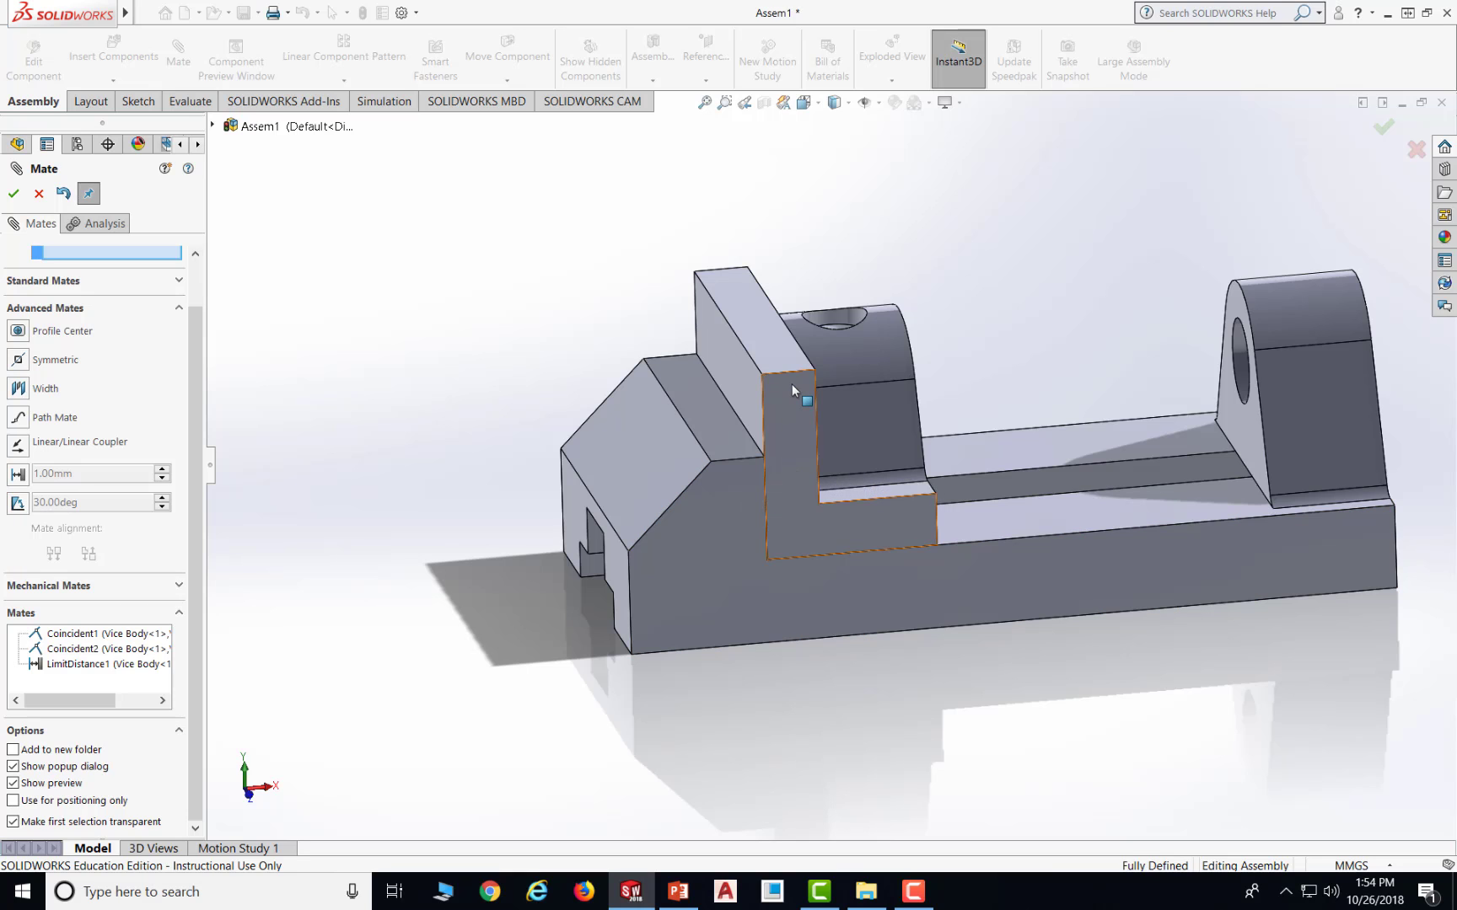
# - Slide the Vice Jaw back along the Vice Body against the holed lug and finish the mating command
pyautogui.moveTo(792, 383); pyautogui.dragTo(1177, 351)
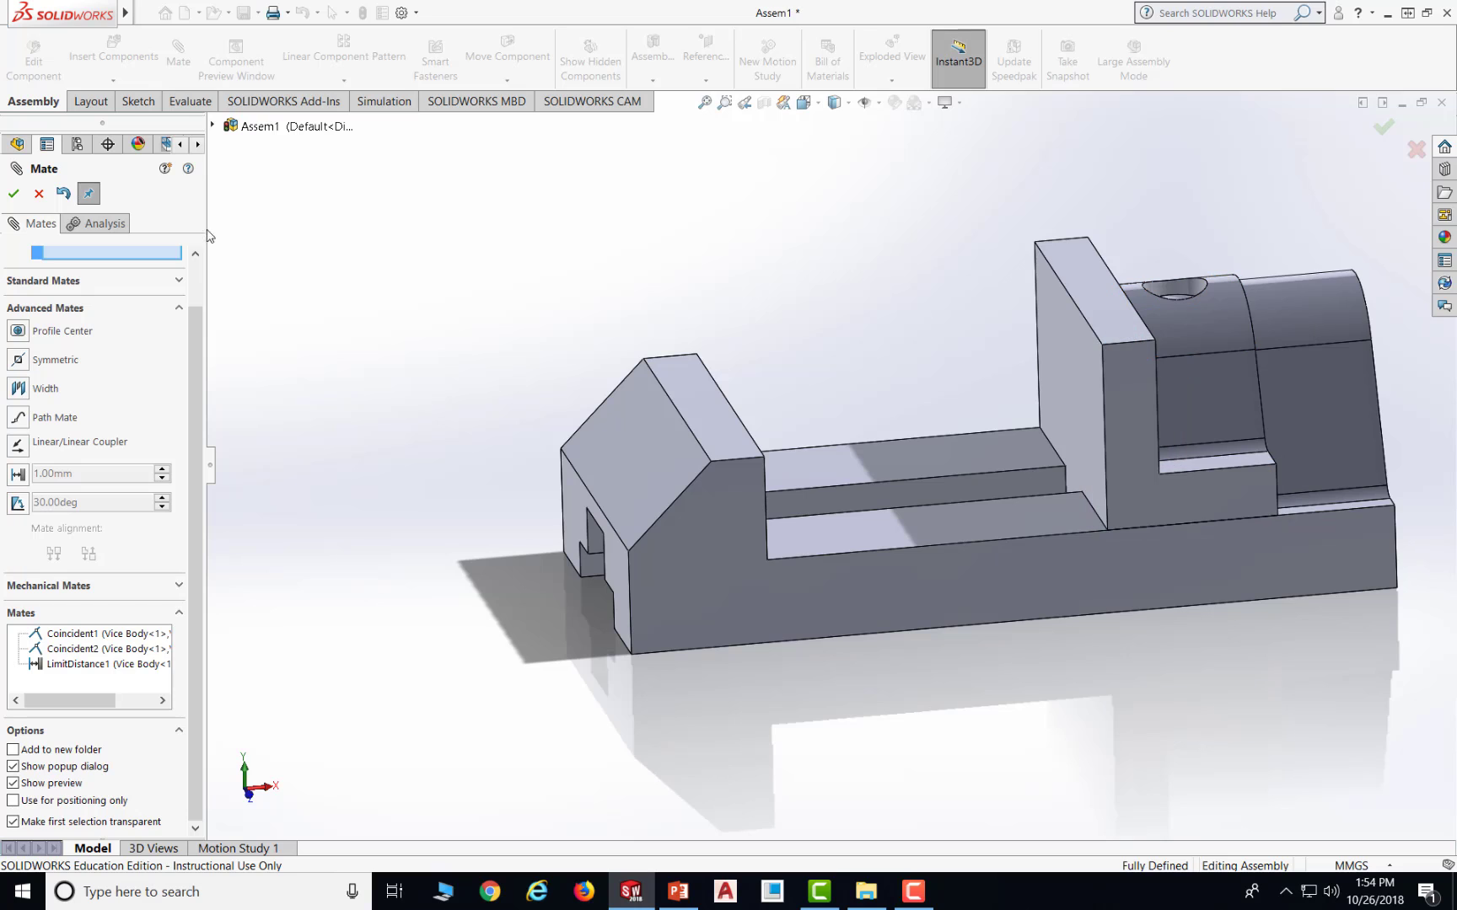
pyautogui.click(14, 196)
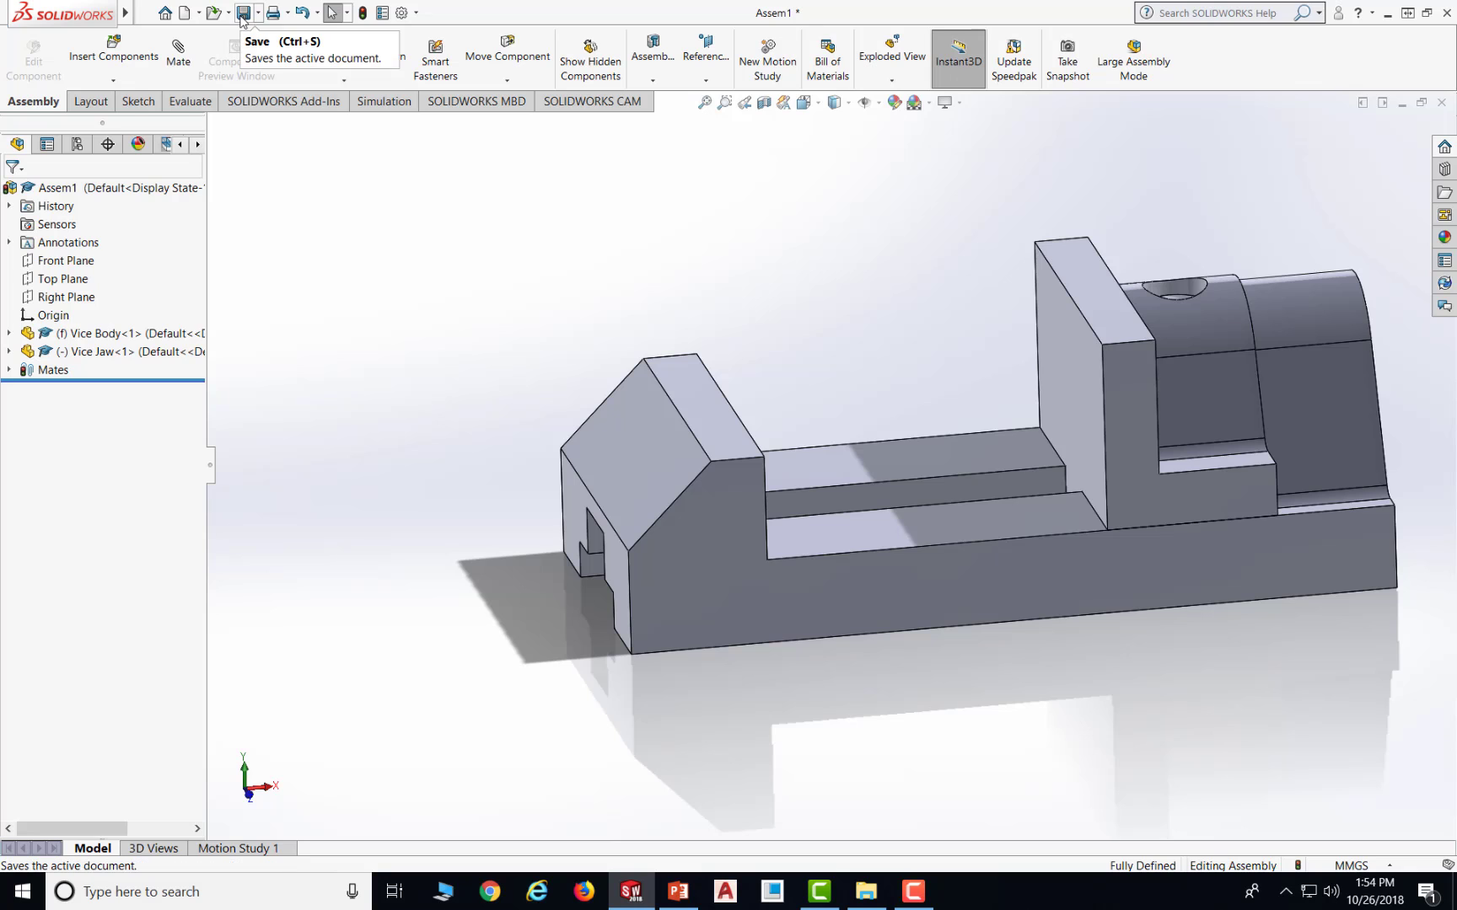
# - Rebuild the assembly and save it as Bench Vice Assembly in the C12T1 folder
pyautogui.click(242, 14)
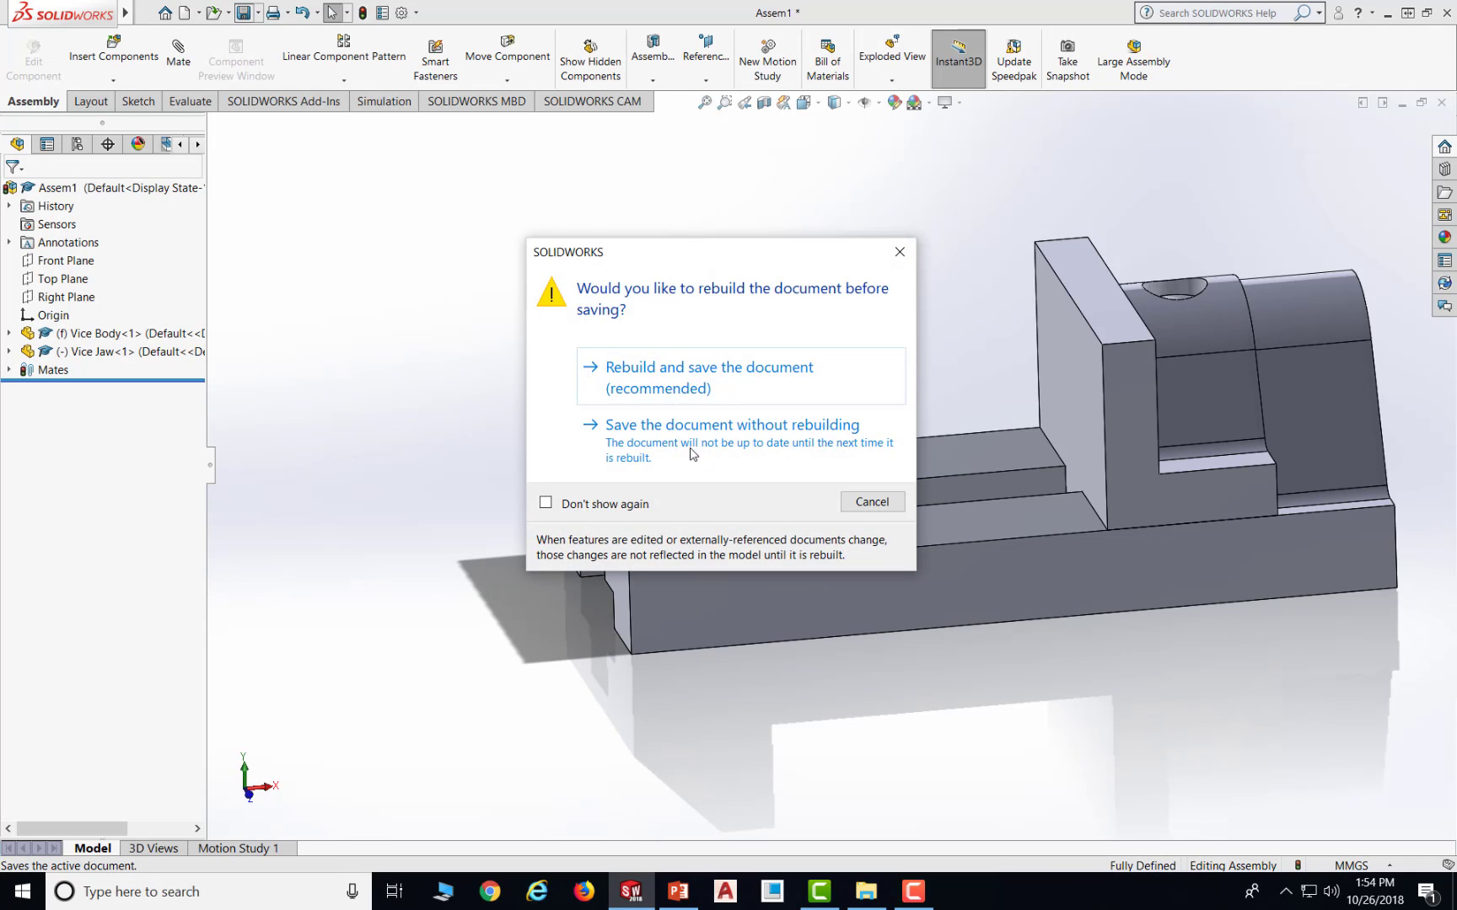
pyautogui.click(659, 385)
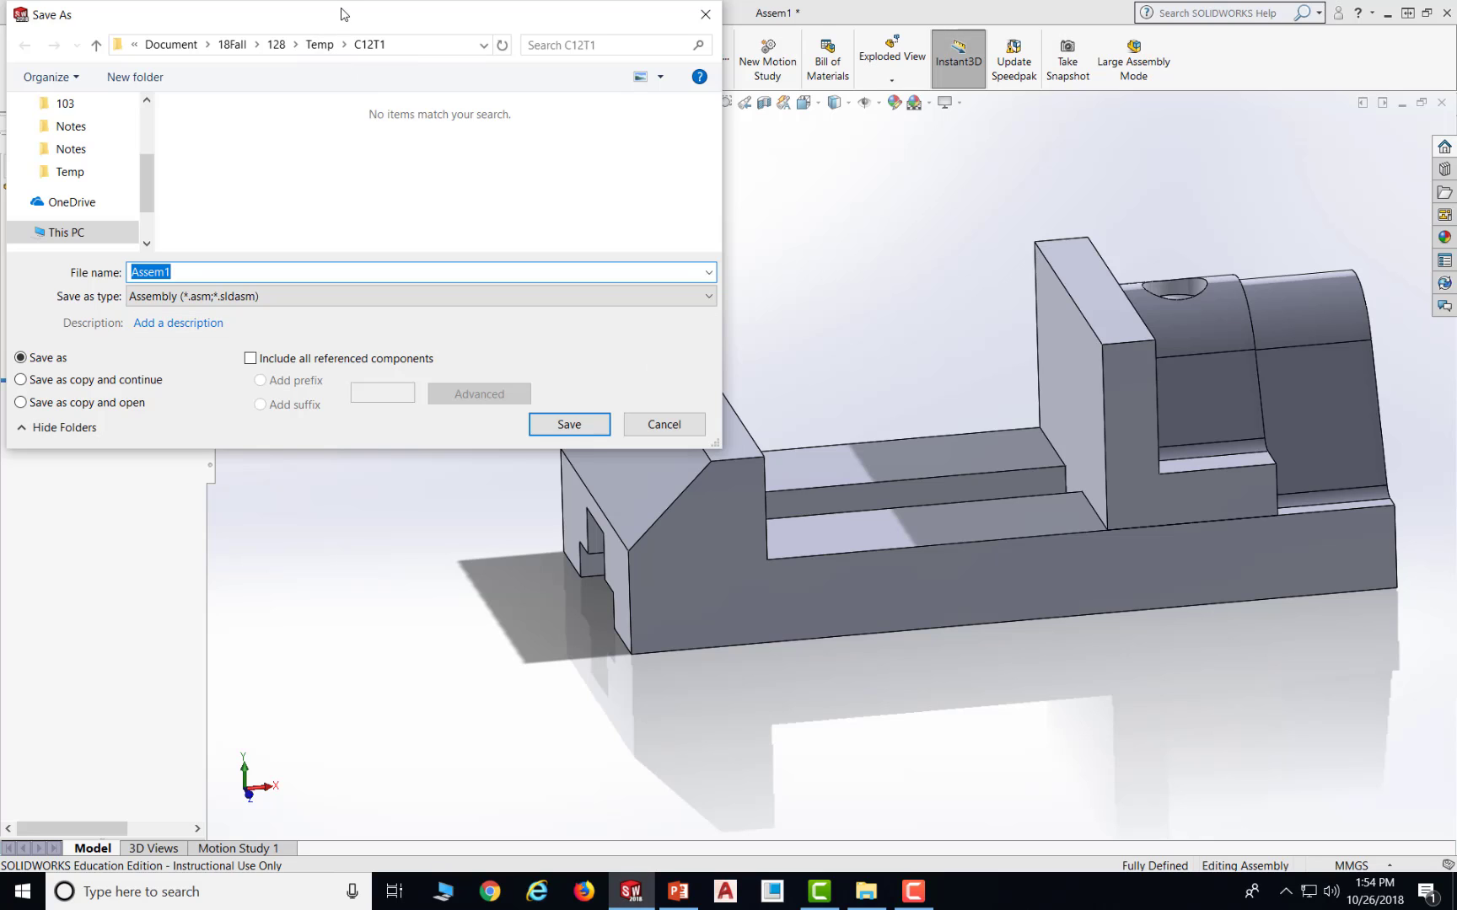
pyautogui.moveTo(341, 12); pyautogui.dragTo(471, 57)
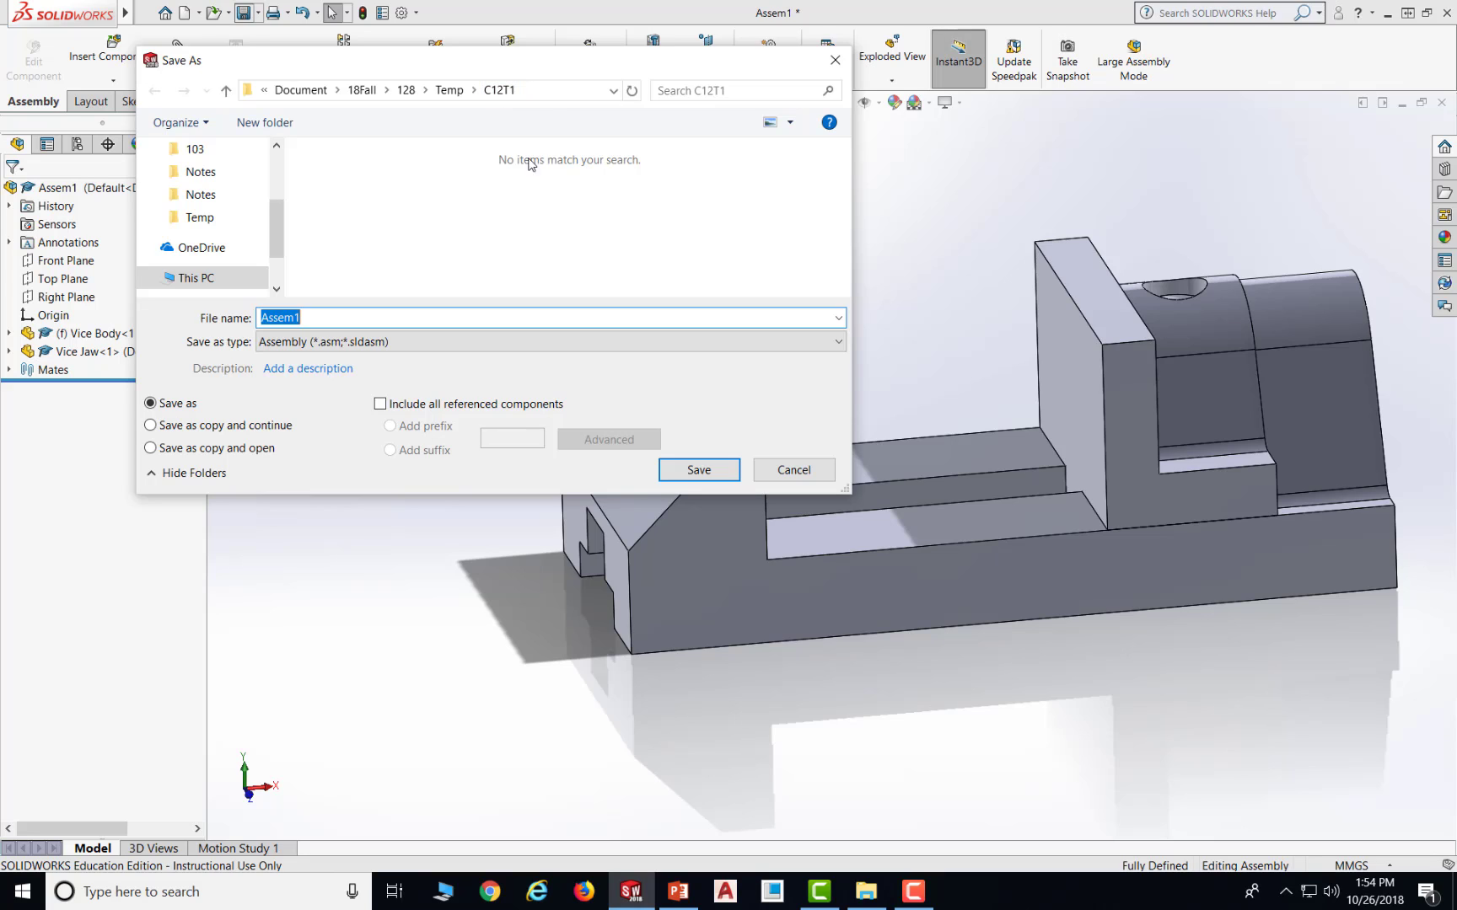
pyautogui.click(313, 318)
pyautogui.write('Bench Vice')
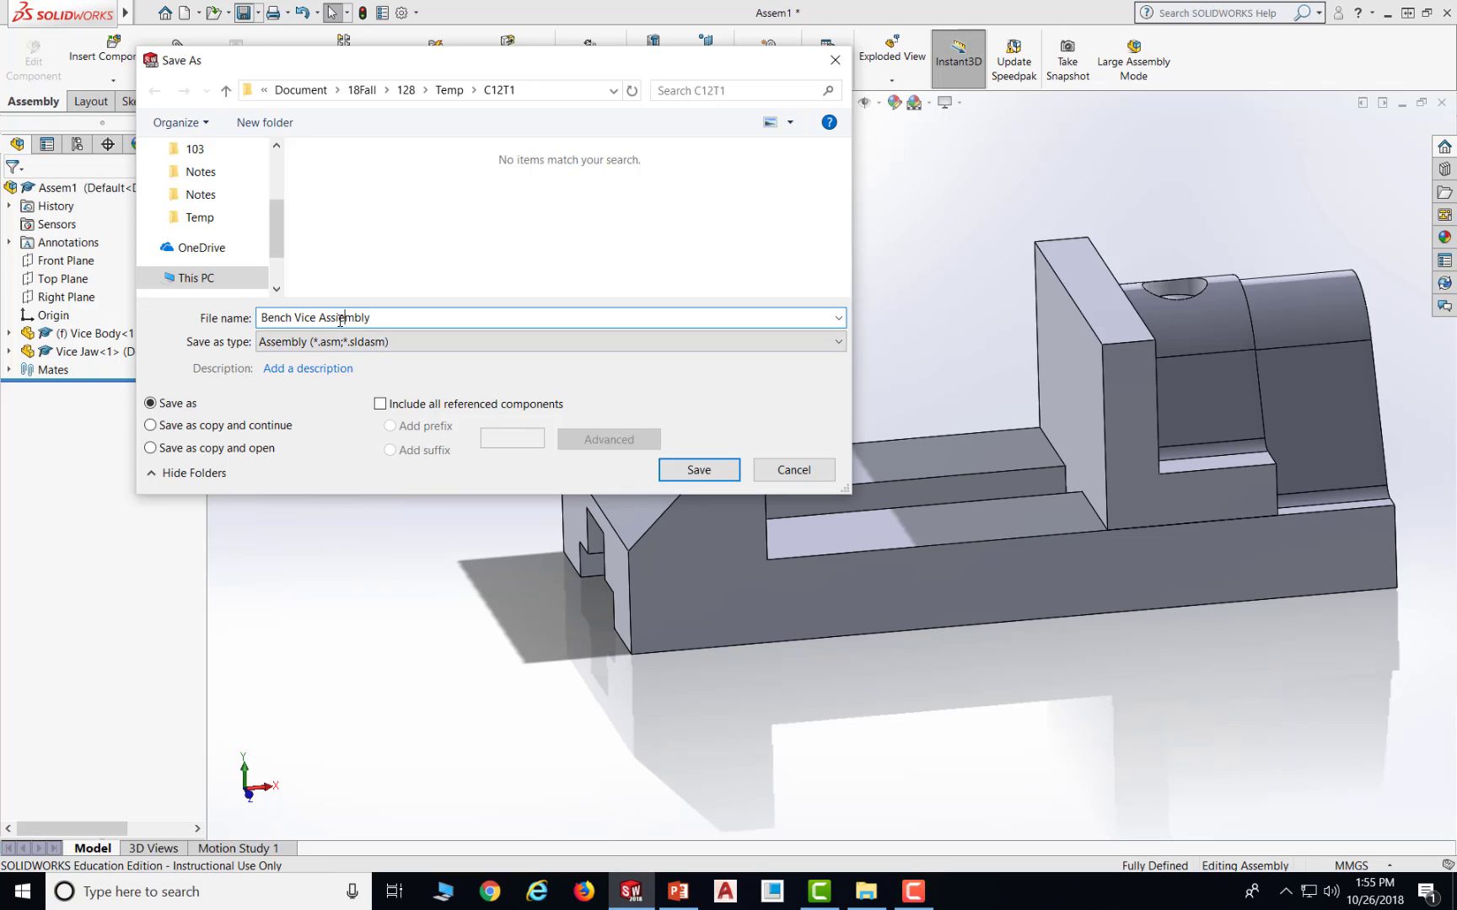
pyautogui.press('BackSpace')
pyautogui.click(698, 470)
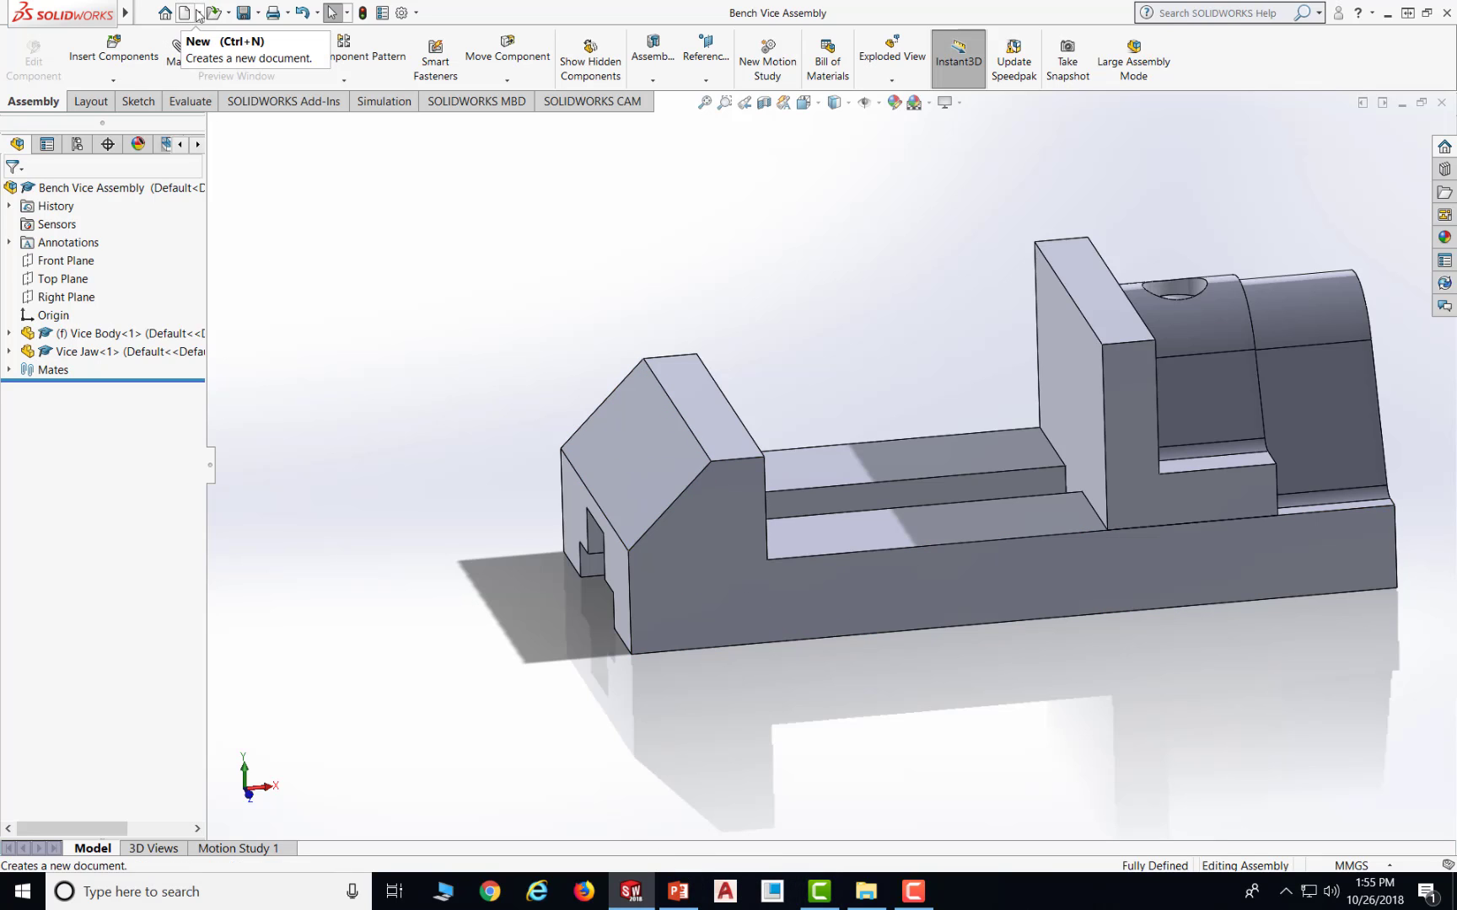
# - Open the Vice Body part from the C12T1 folder
pyautogui.click(145, 13)
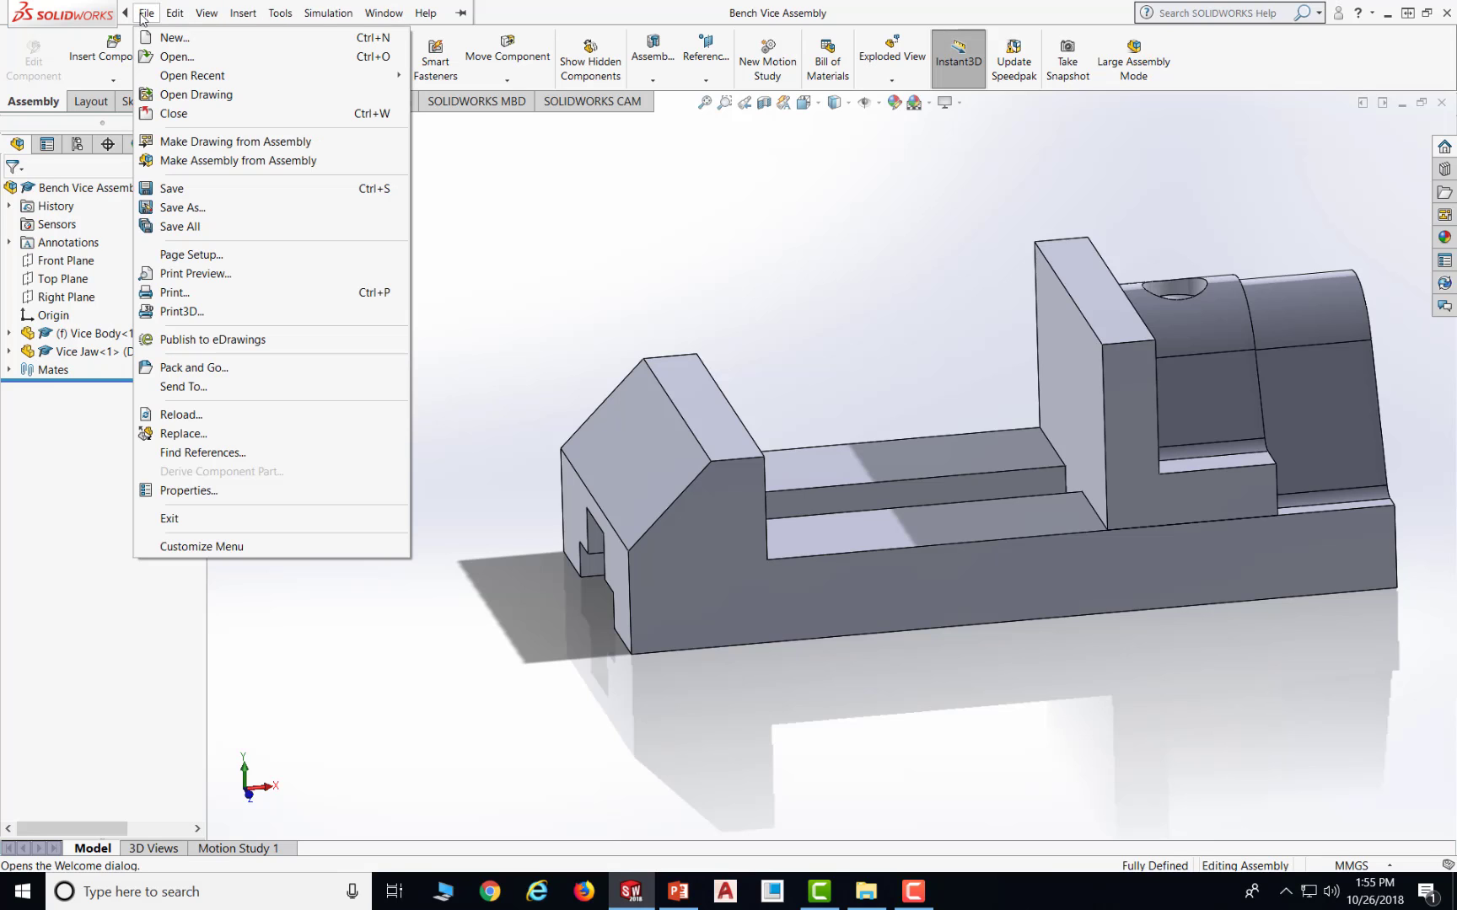
pyautogui.click(168, 56)
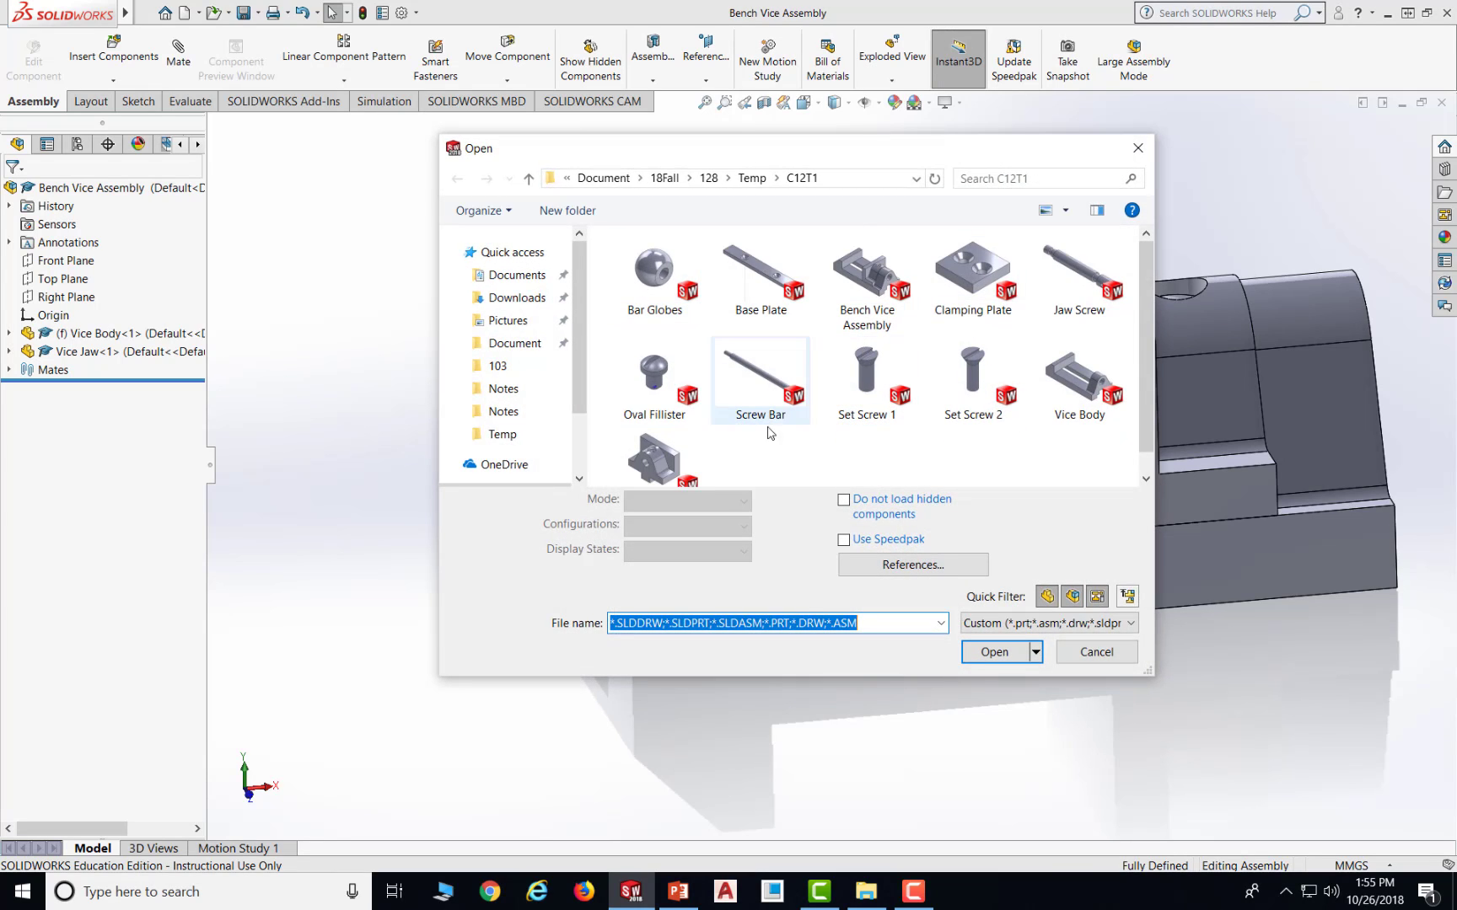
pyautogui.click(1071, 398)
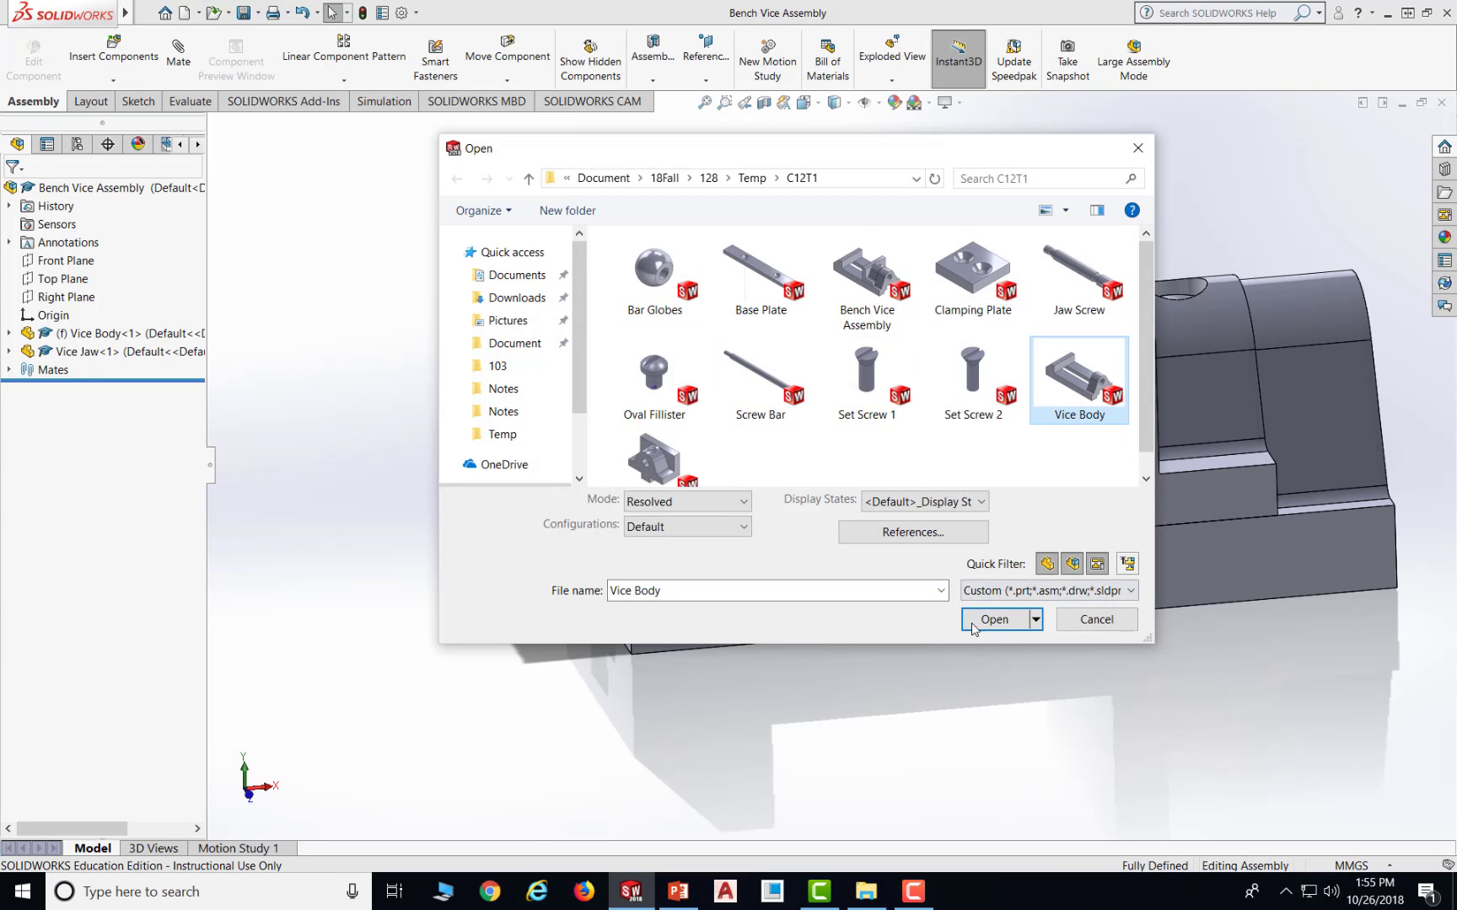
pyautogui.click(993, 621)
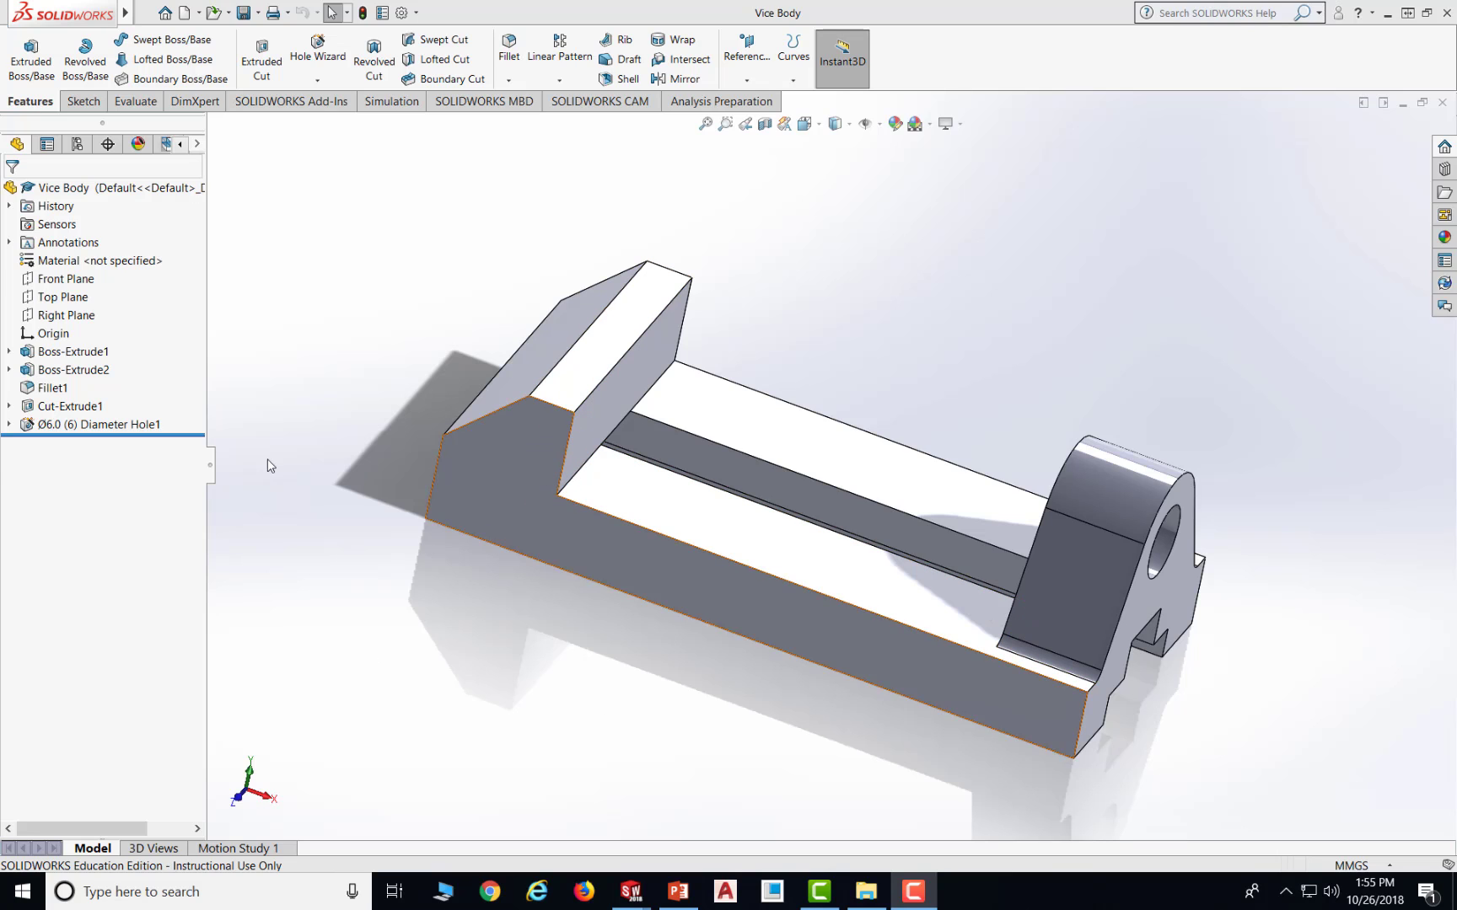
# - Edit Sketch1 of Boss-Extrude1 in the Vice Body and view it from the front
pyautogui.click(10, 352)
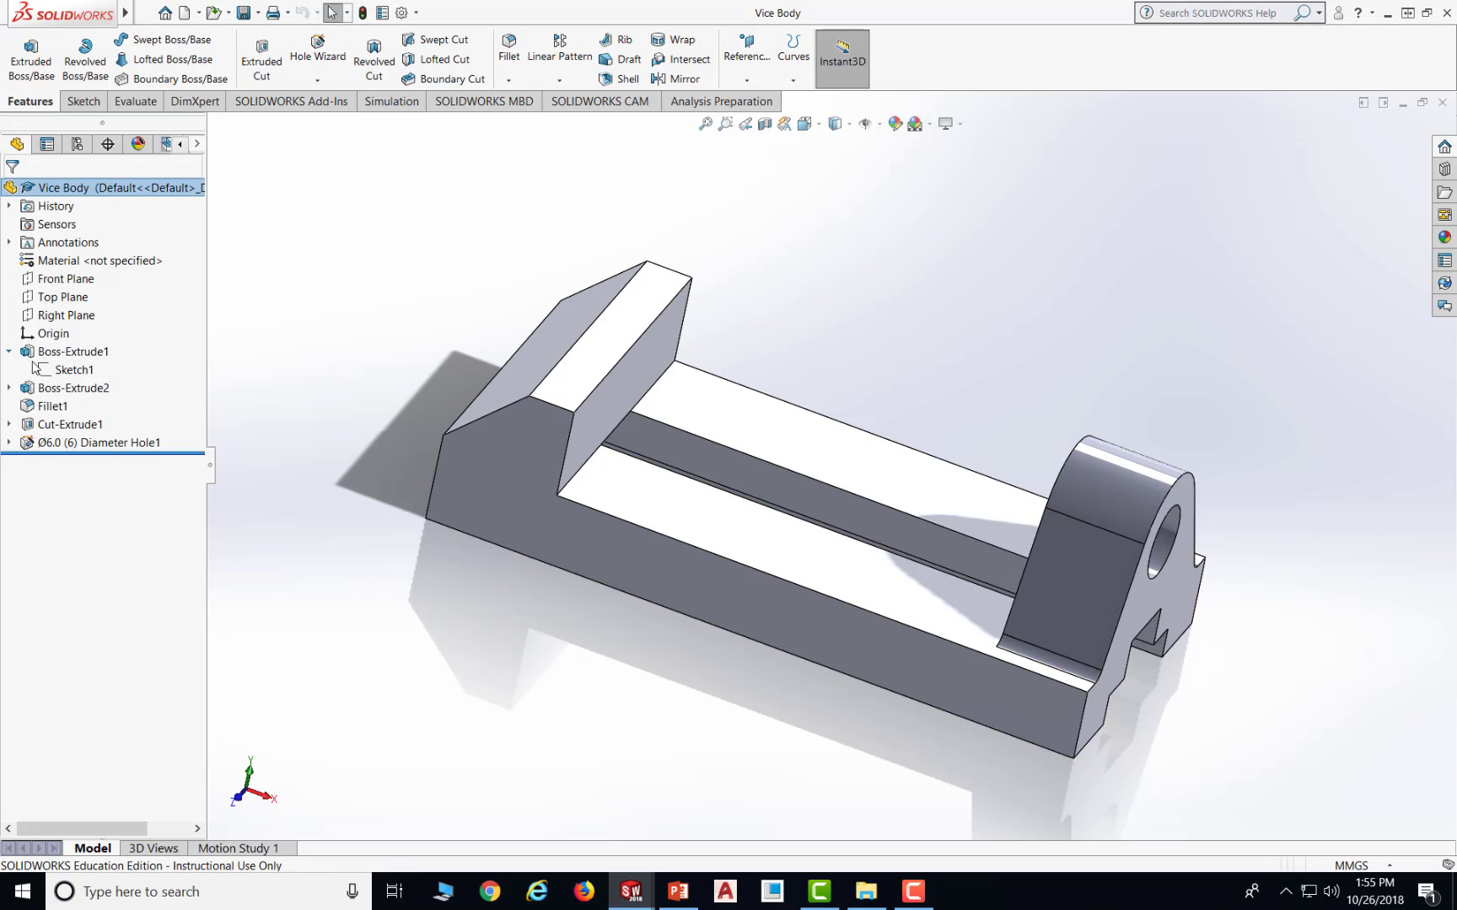
pyautogui.click(77, 371)
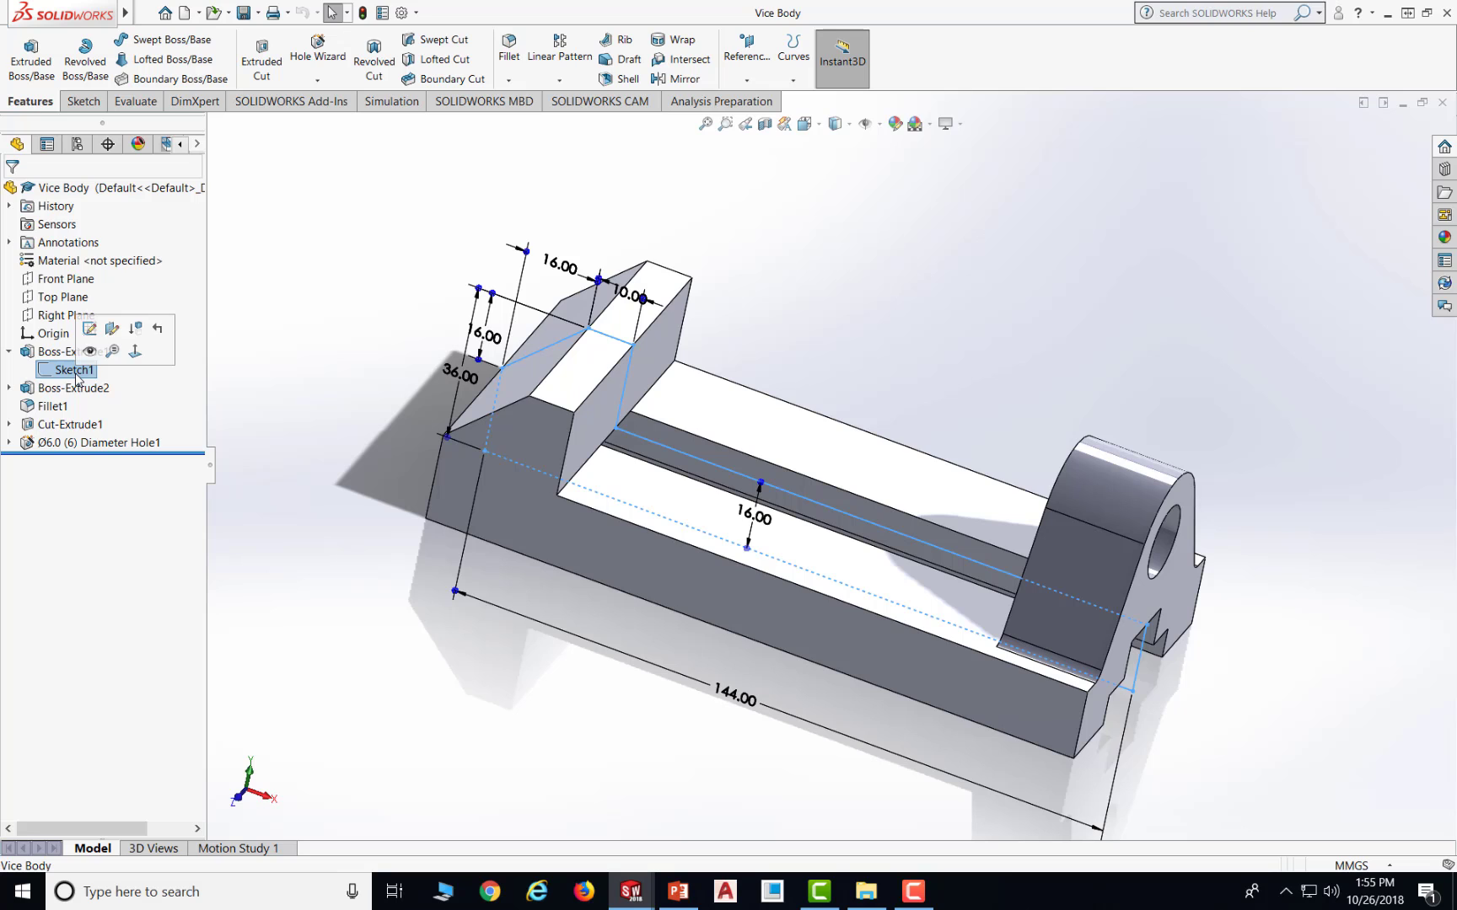
pyautogui.click(69, 100)
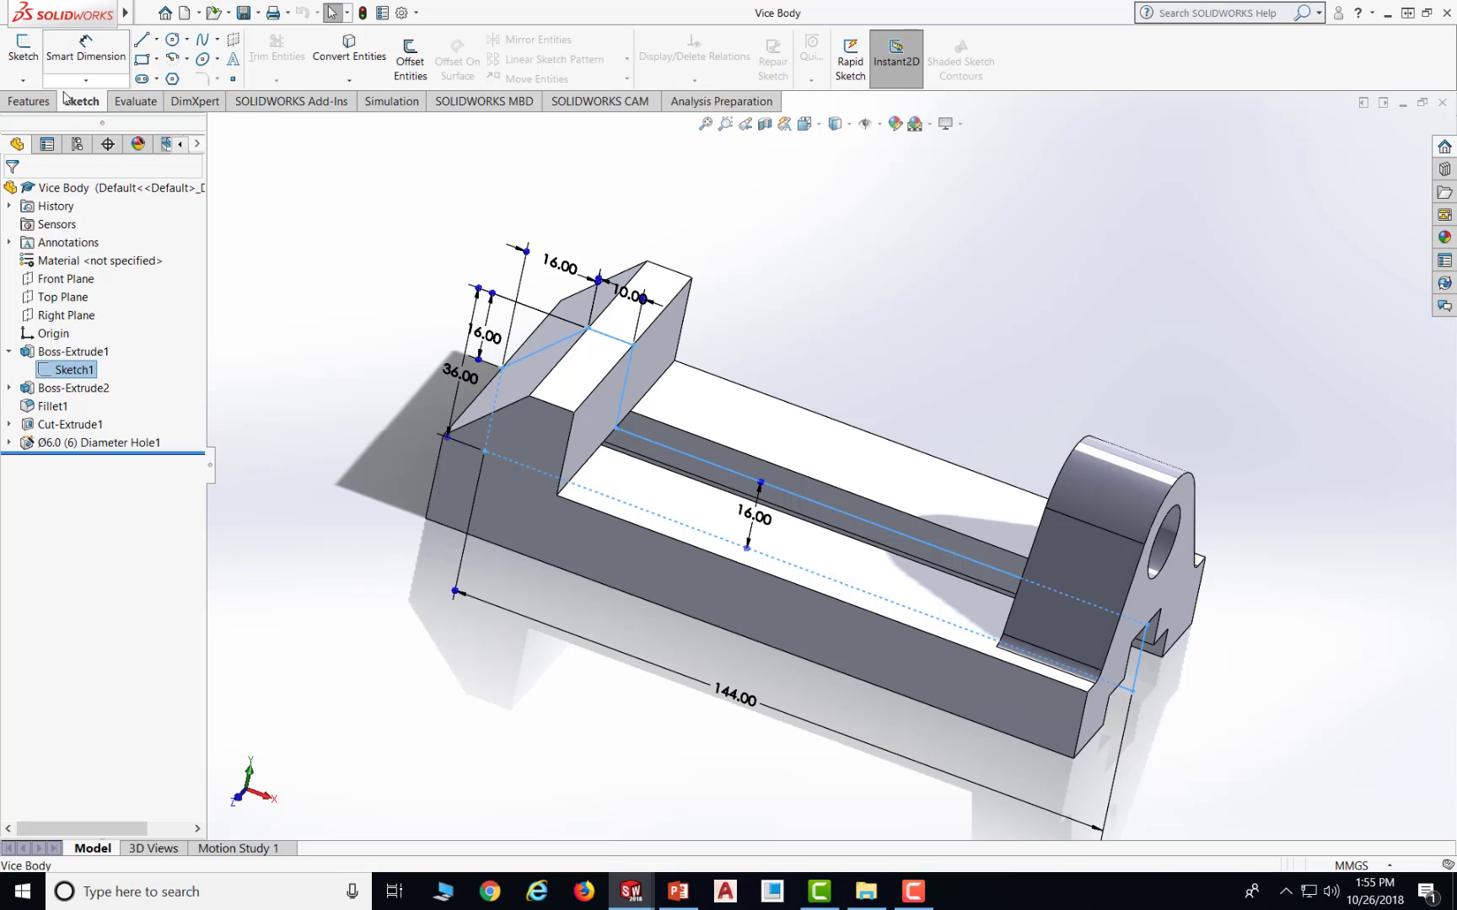
pyautogui.click(23, 49)
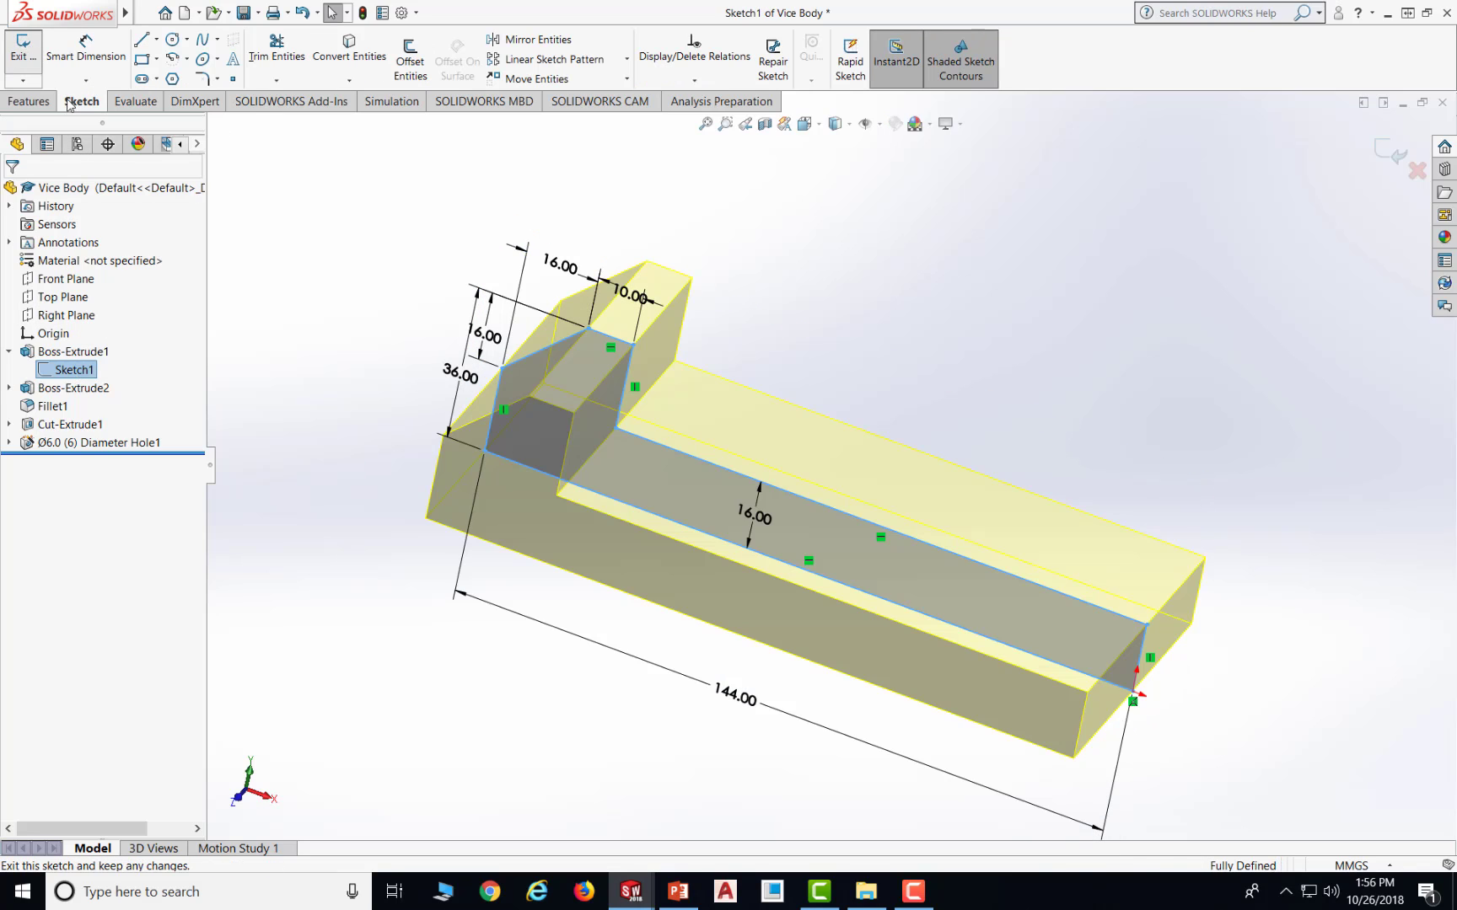
pyautogui.click(812, 128)
pyautogui.click(830, 192)
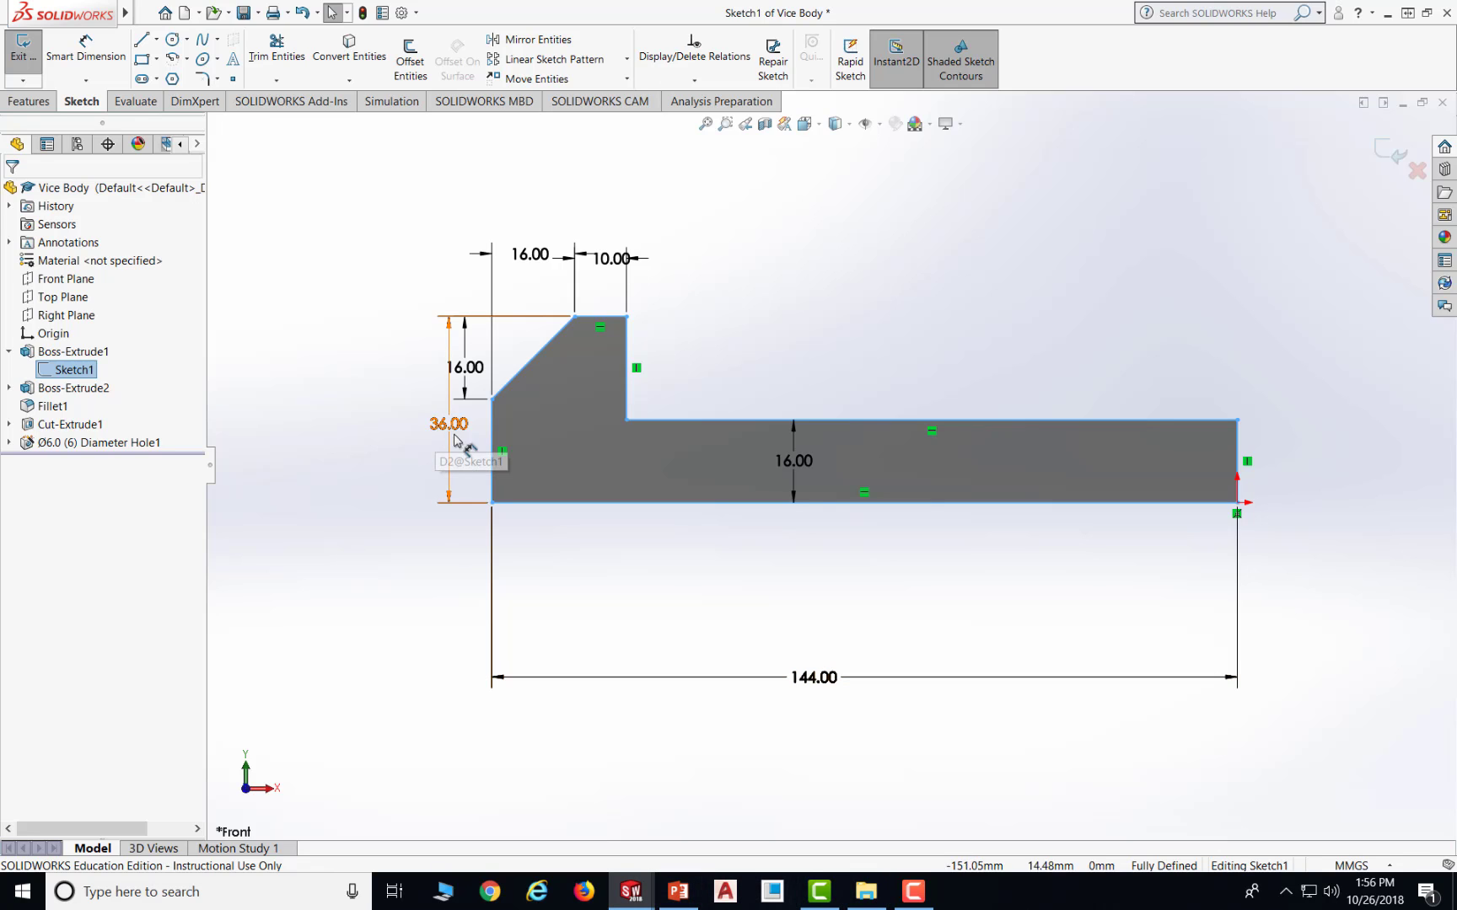
# - Look up the Vice Body height dimensions in Figure 59 of the Ch12 PowerPoint slides and return to the Vice Body sketch in SOLIDWORKS
pyautogui.click(678, 891)
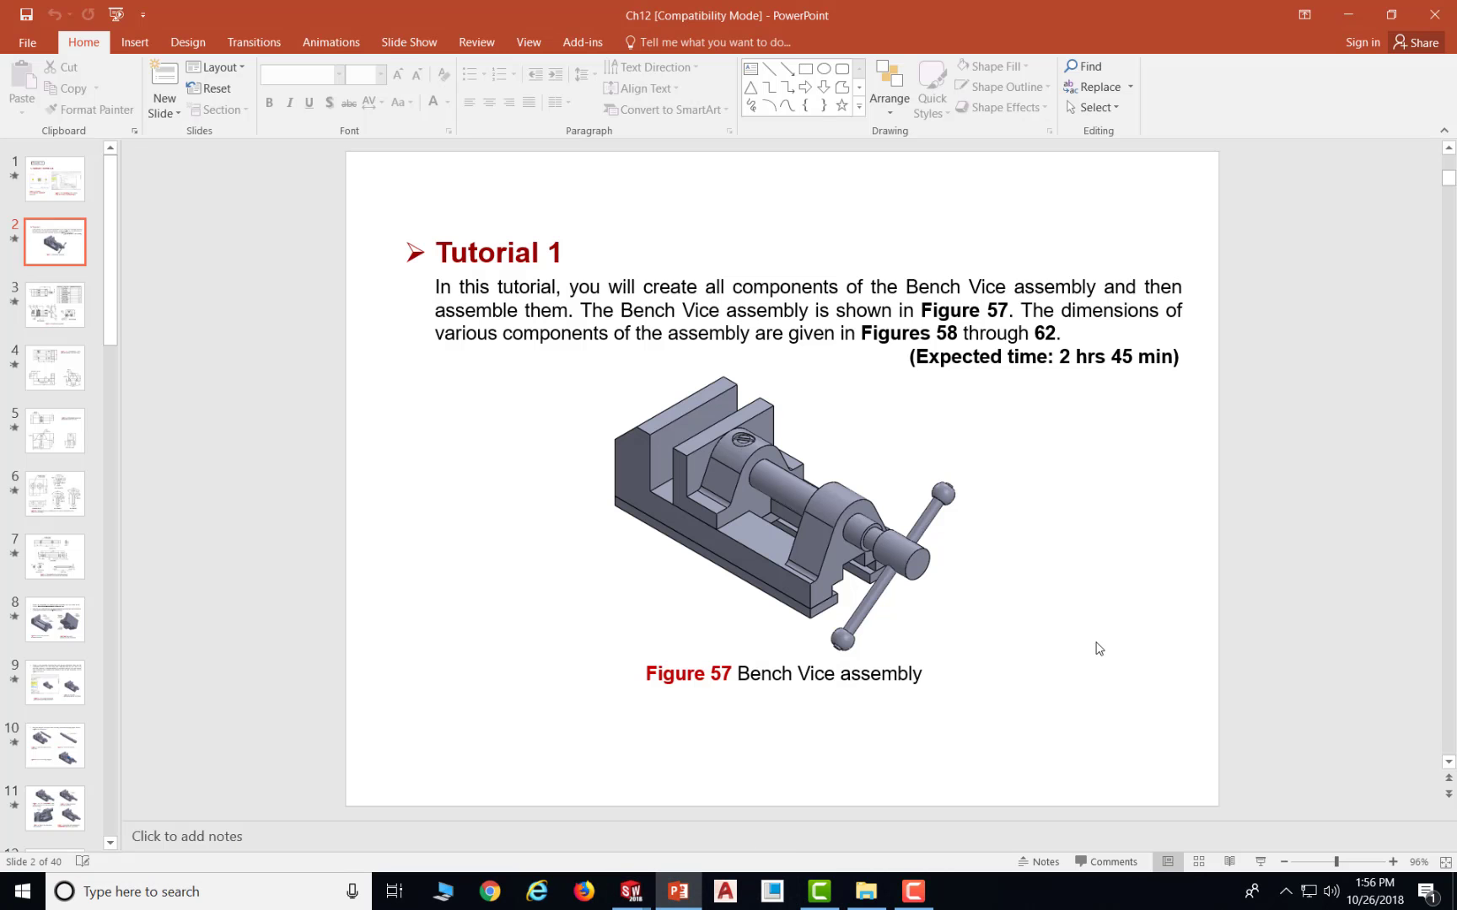
pyautogui.scroll(-1, 854, 594)
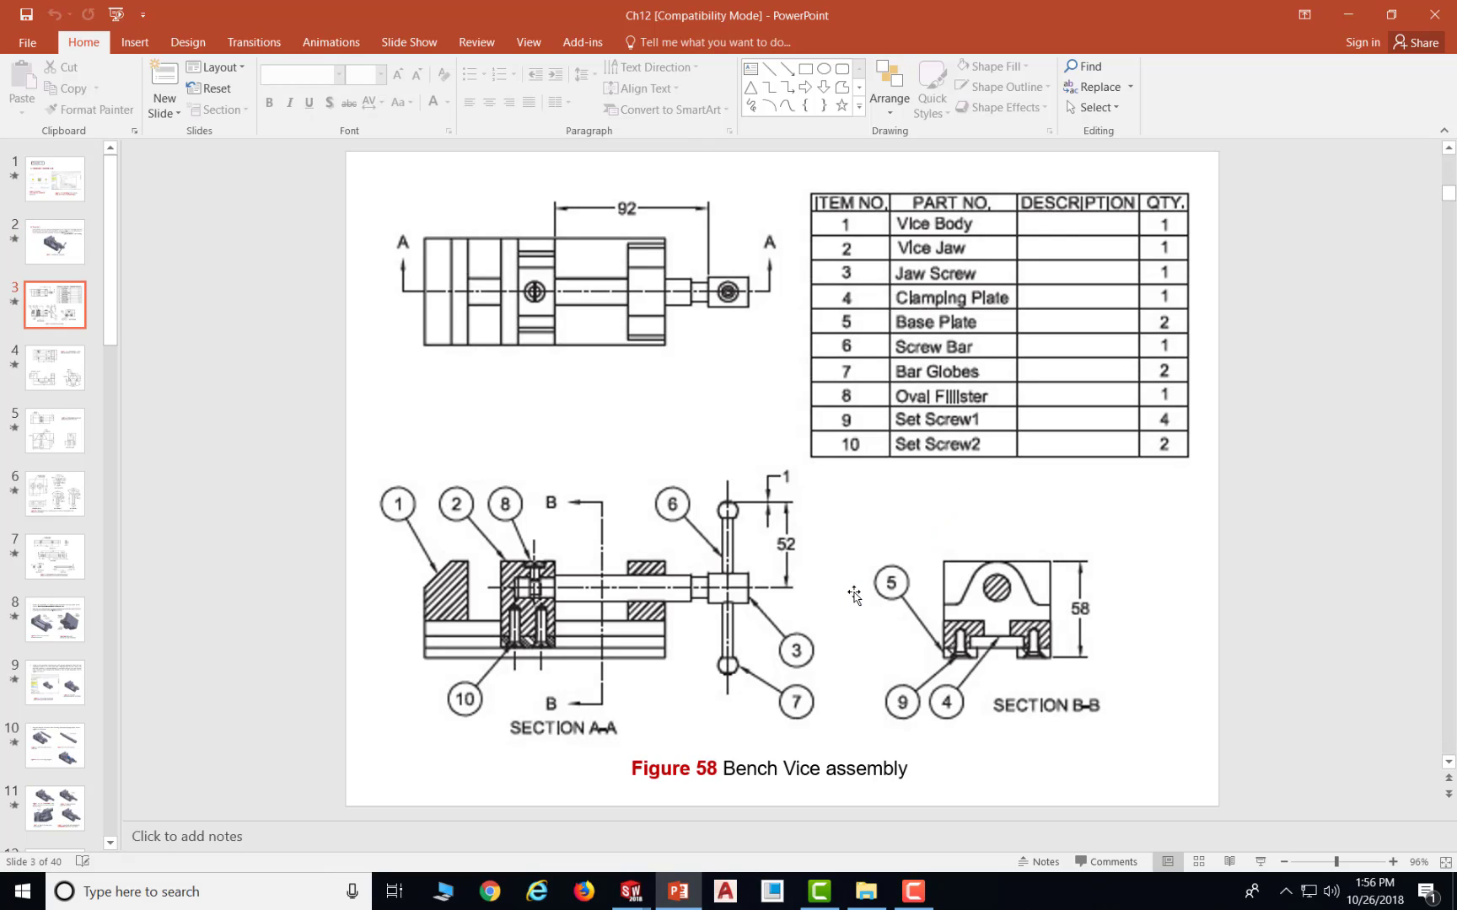
pyautogui.scroll(-1, 772, 590)
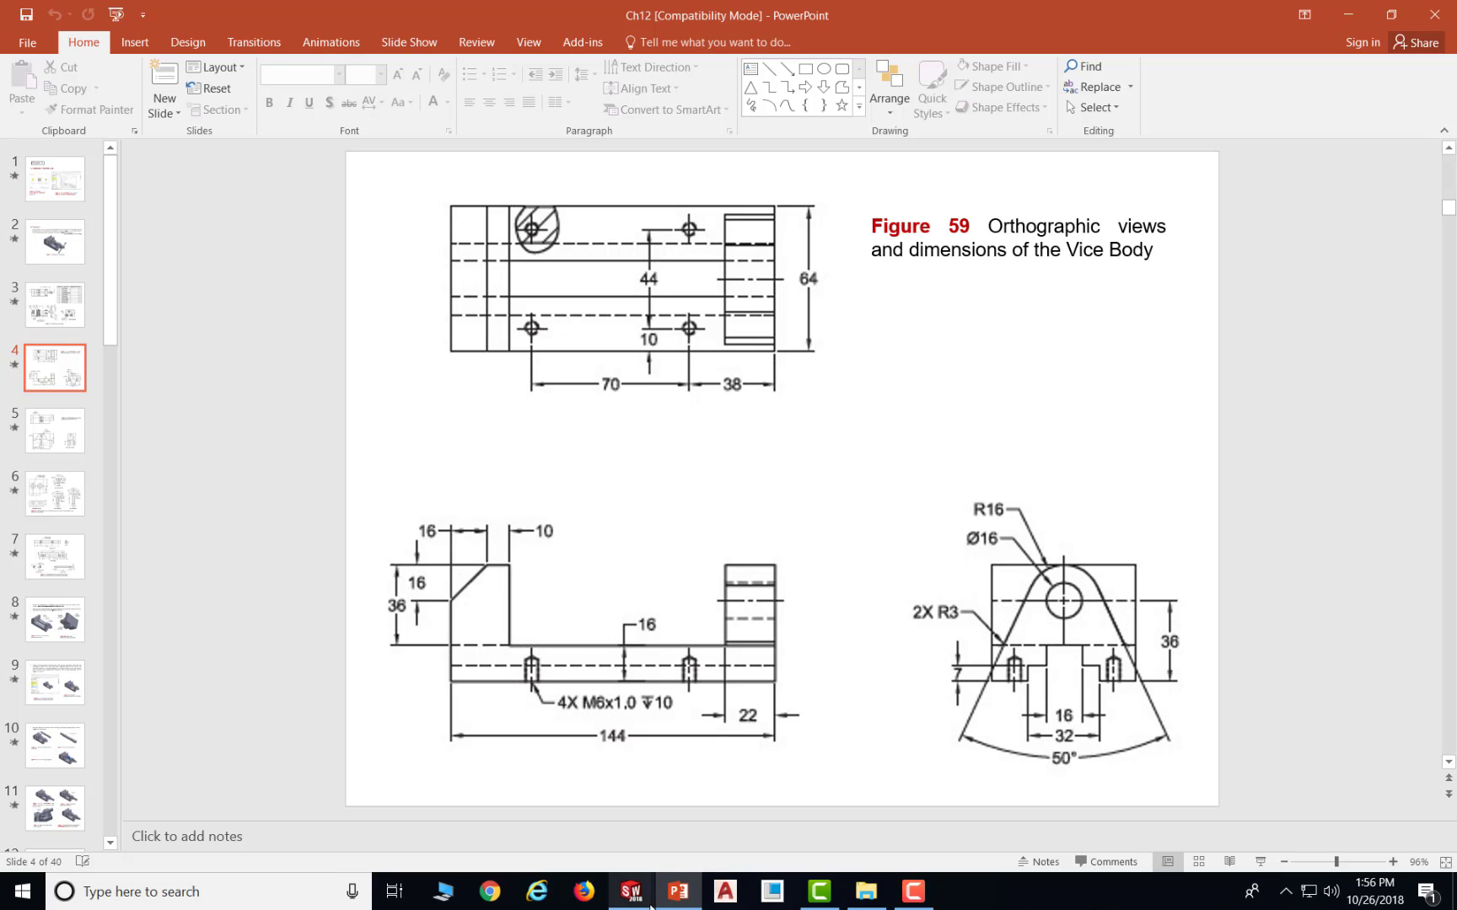
pyautogui.moveTo(631, 891)
pyautogui.moveTo(588, 810)
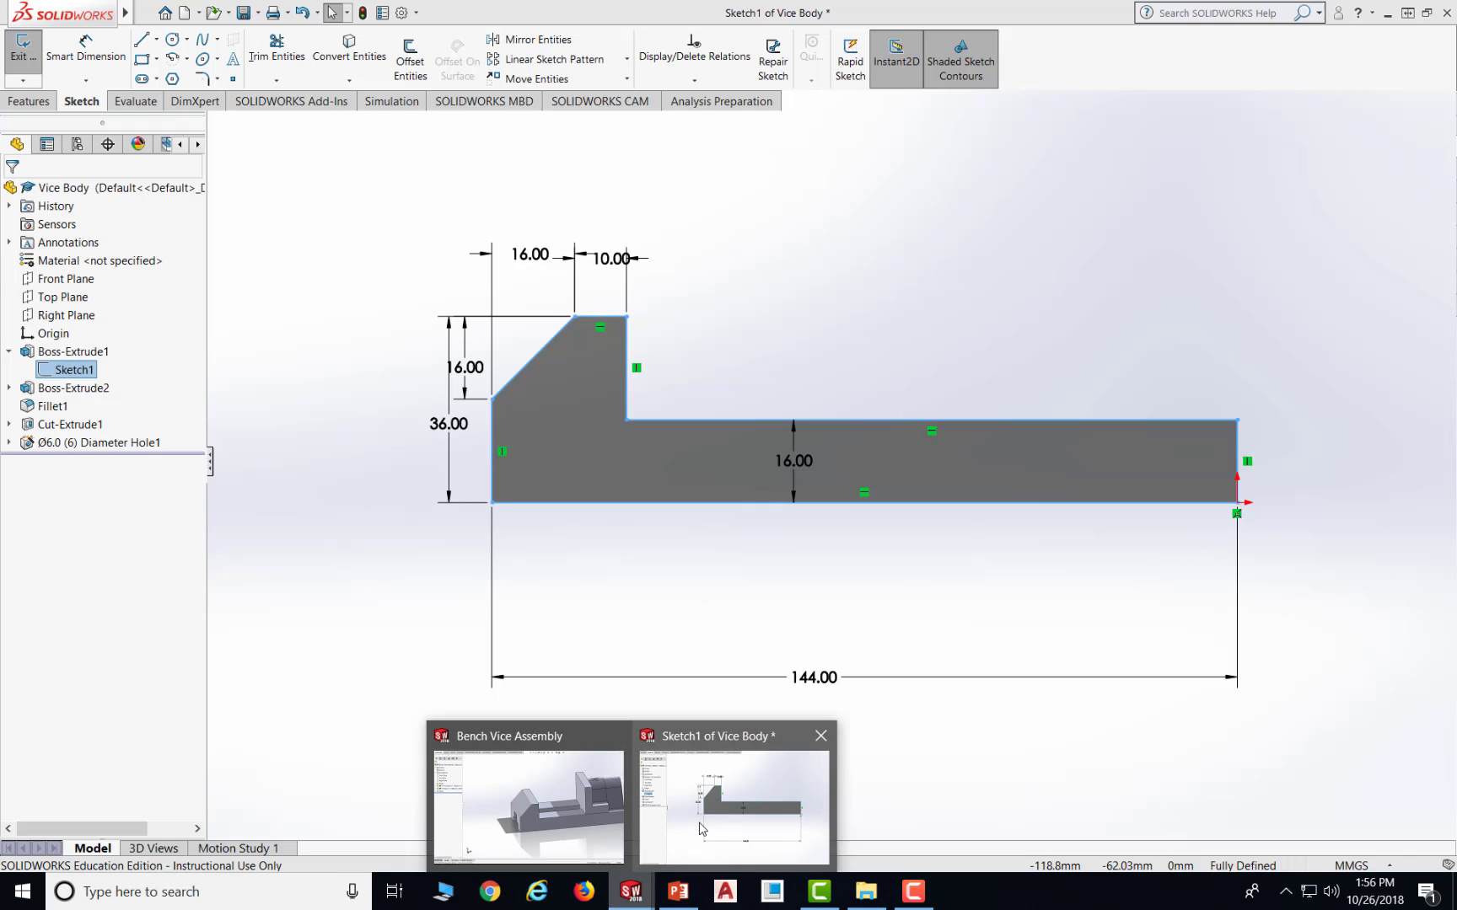
pyautogui.click(734, 805)
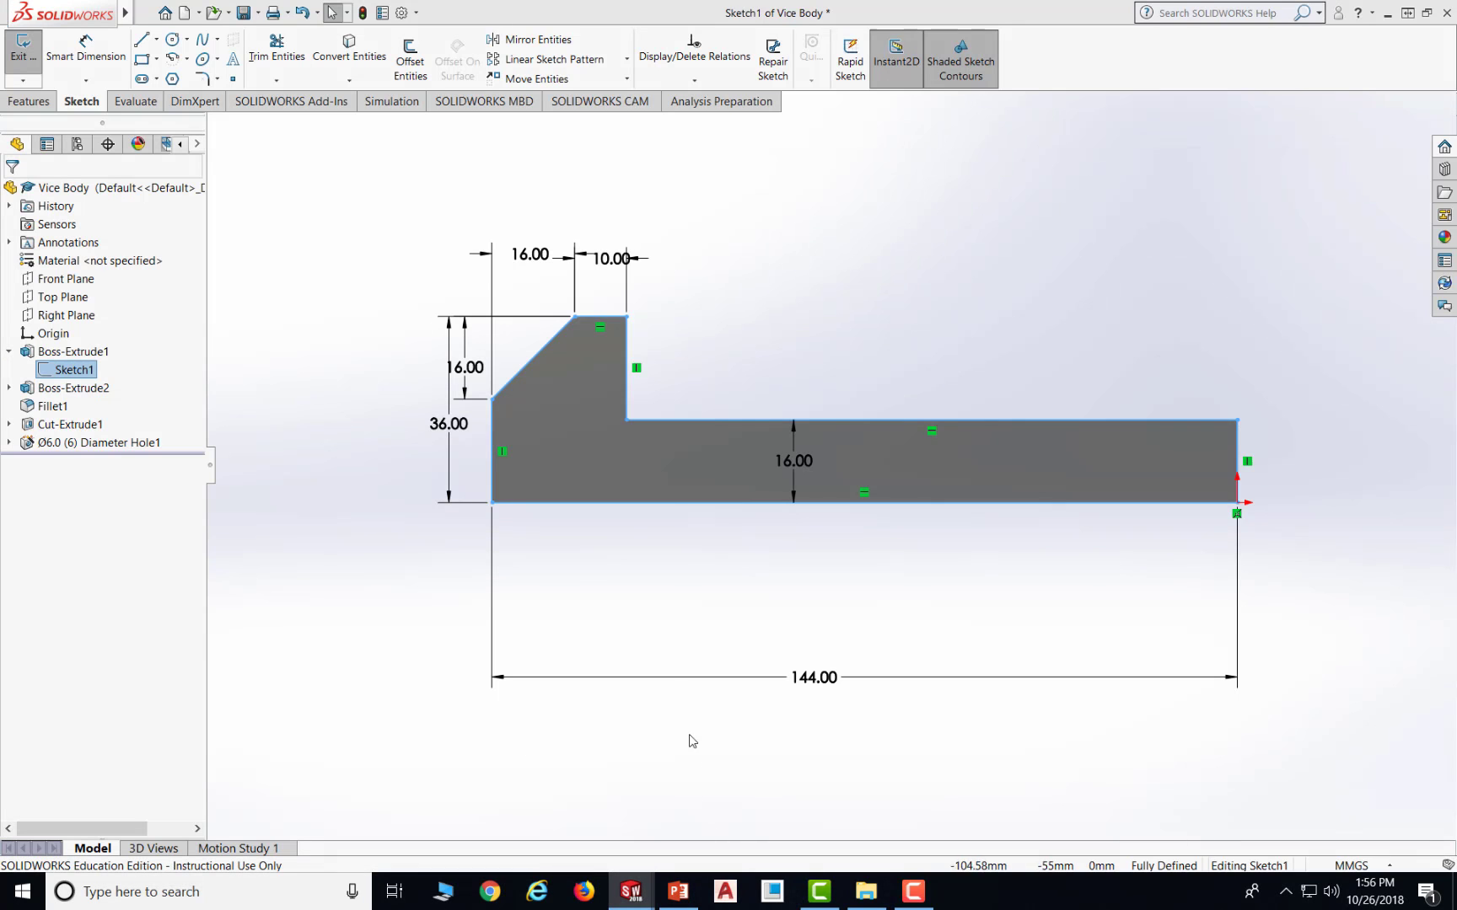
# - Replace the 36 mm overall height dimension with a 36 mm dimension from the fixed jaw's top line to the bed's upper line
pyautogui.click(447, 476)
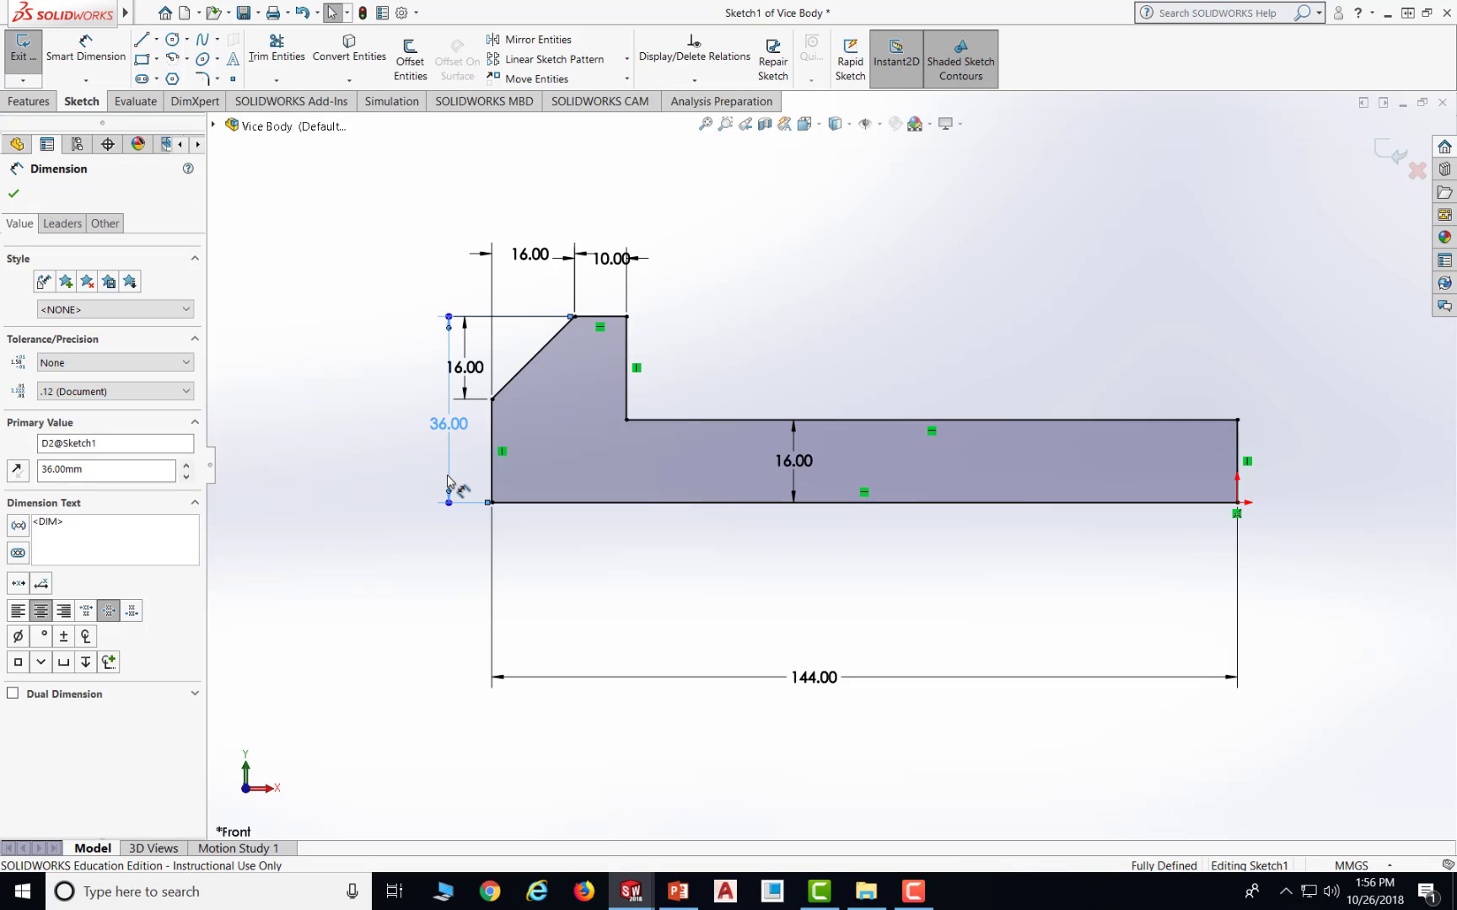
pyautogui.press('Delete')
pyautogui.press('d')
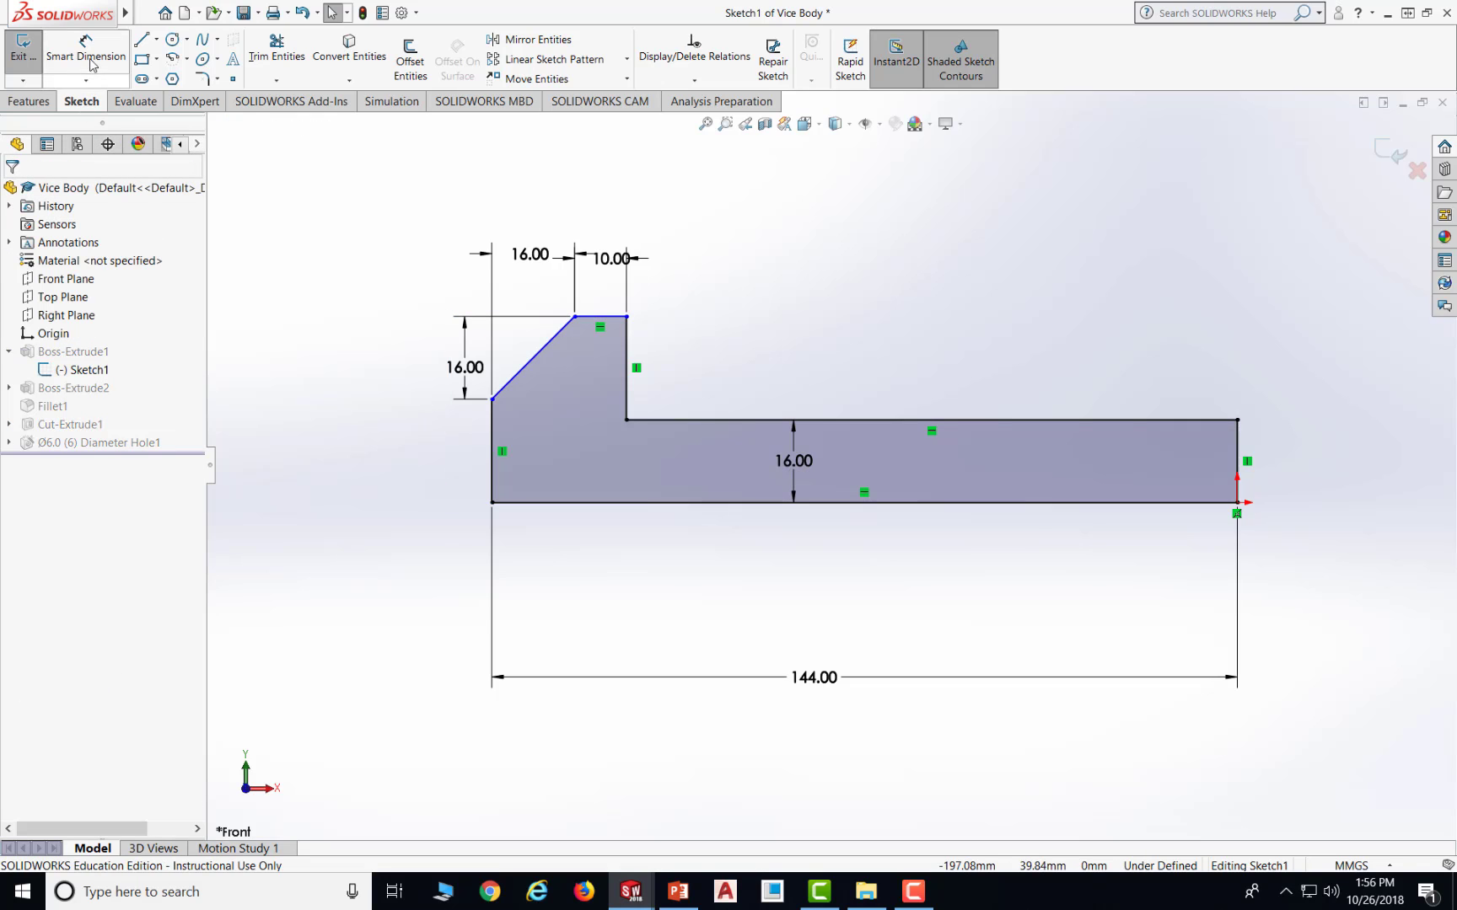
pyautogui.click(600, 316)
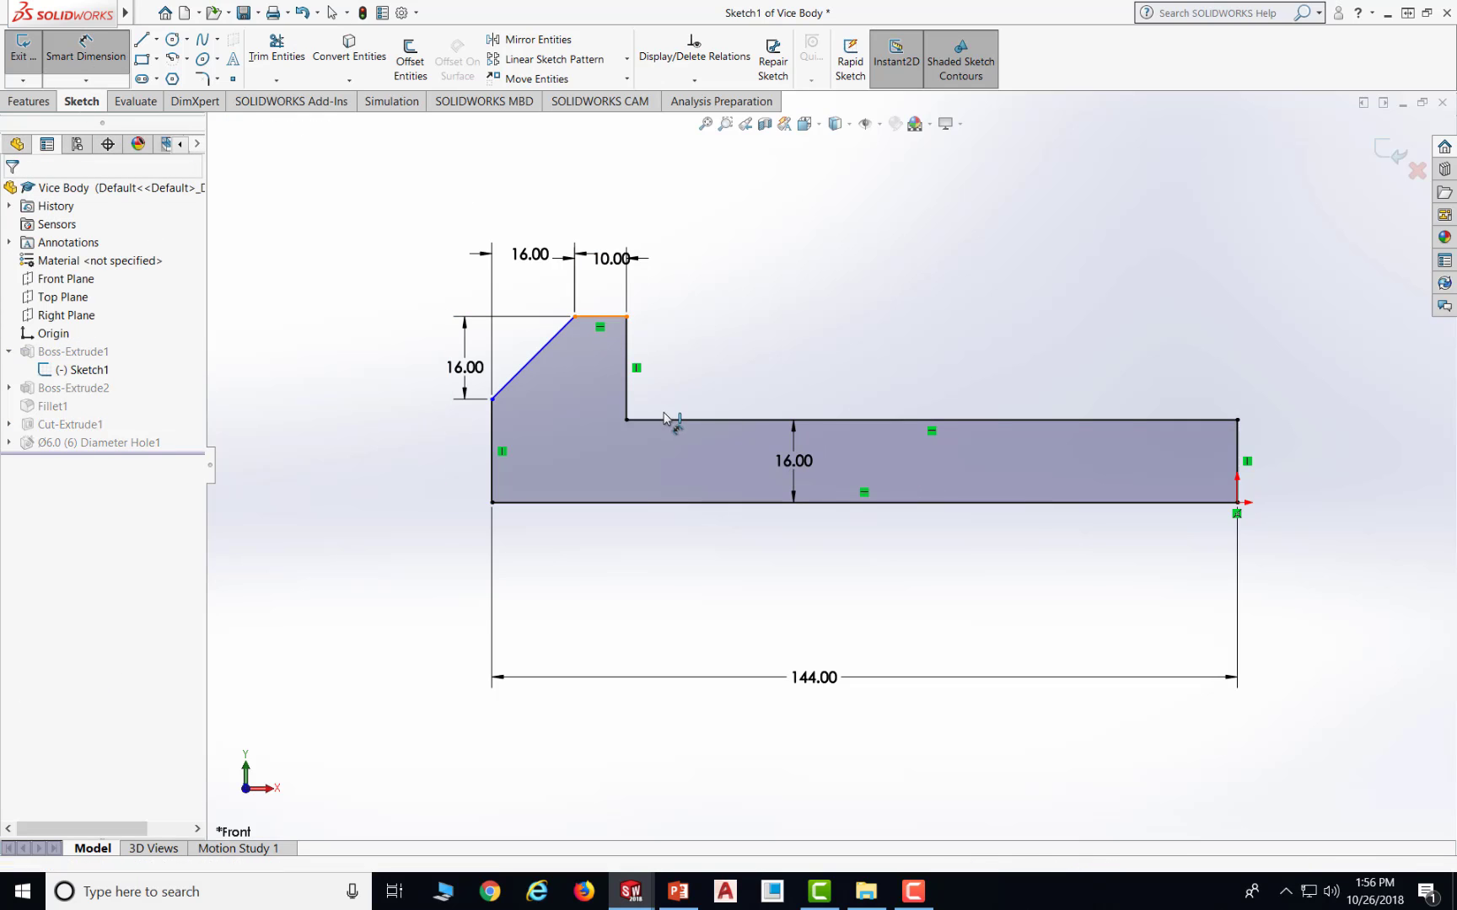
pyautogui.click(663, 420)
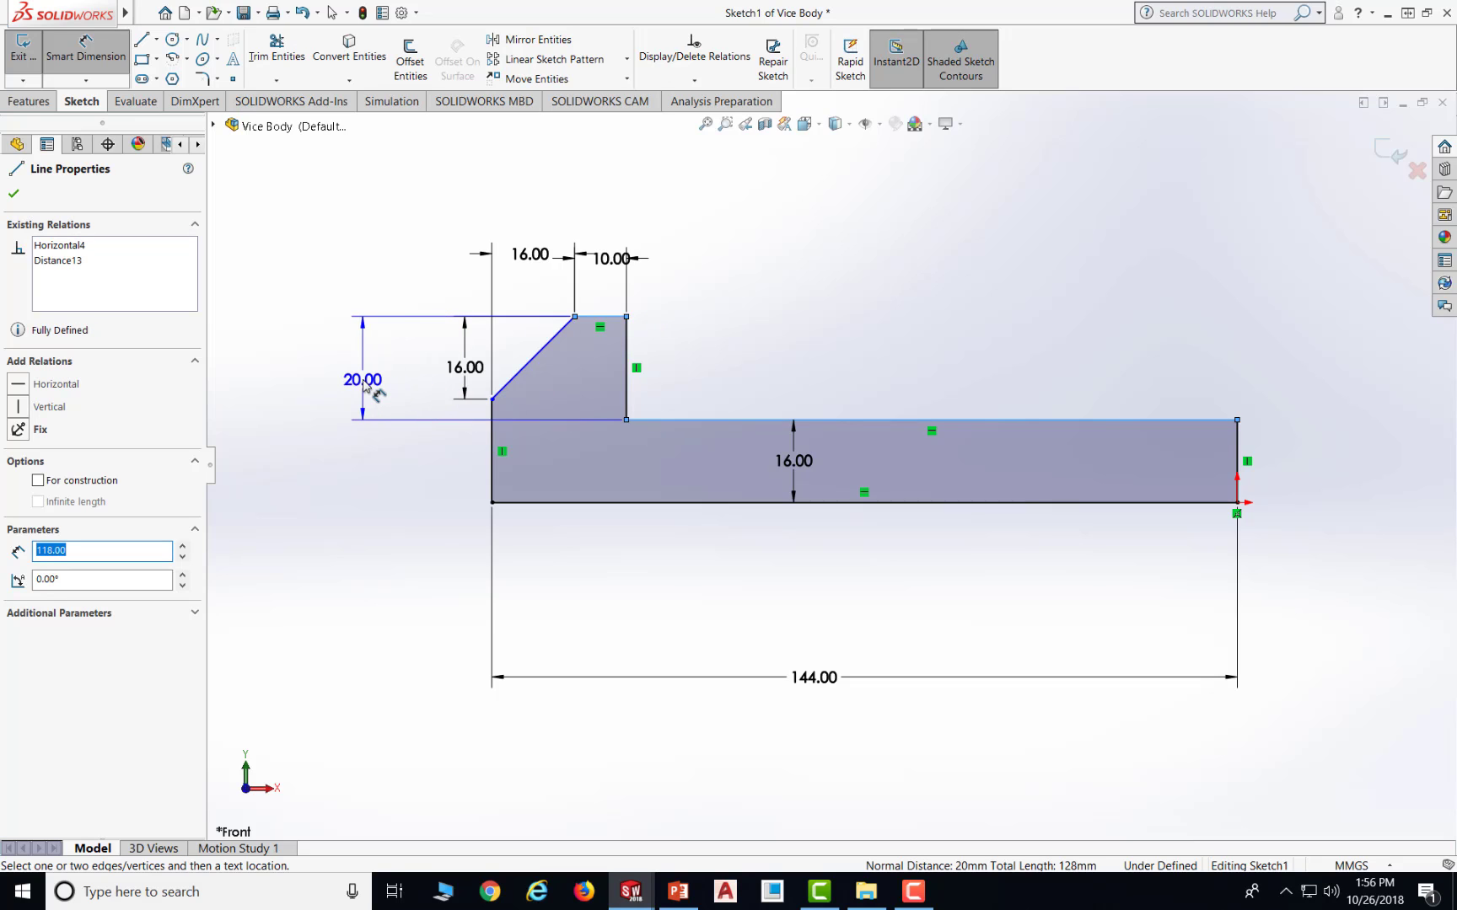
pyautogui.click(361, 377)
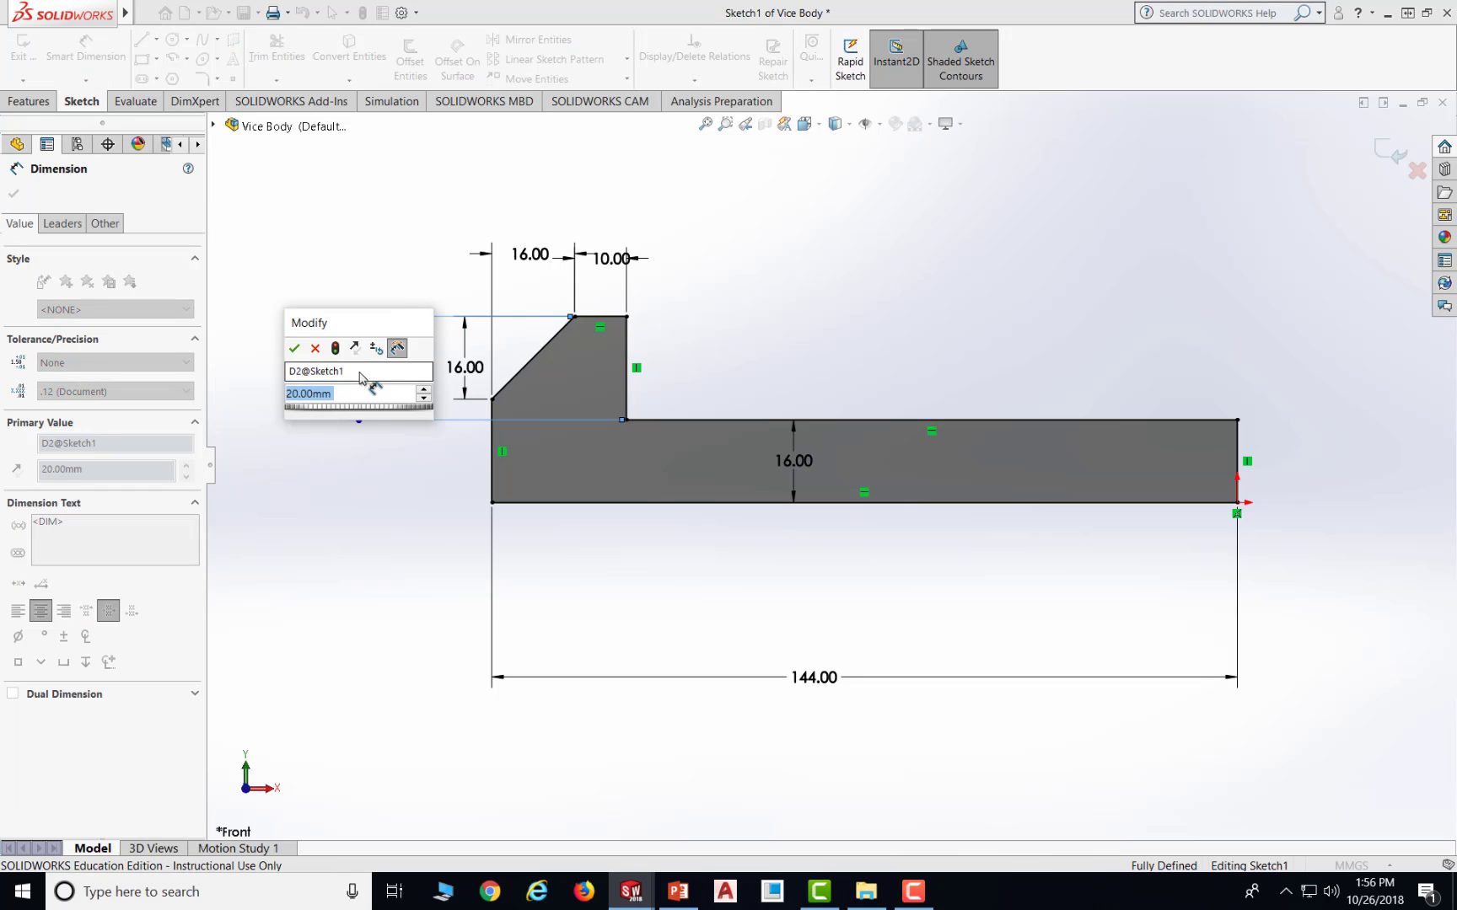
pyautogui.write('36')
pyautogui.press('Return')
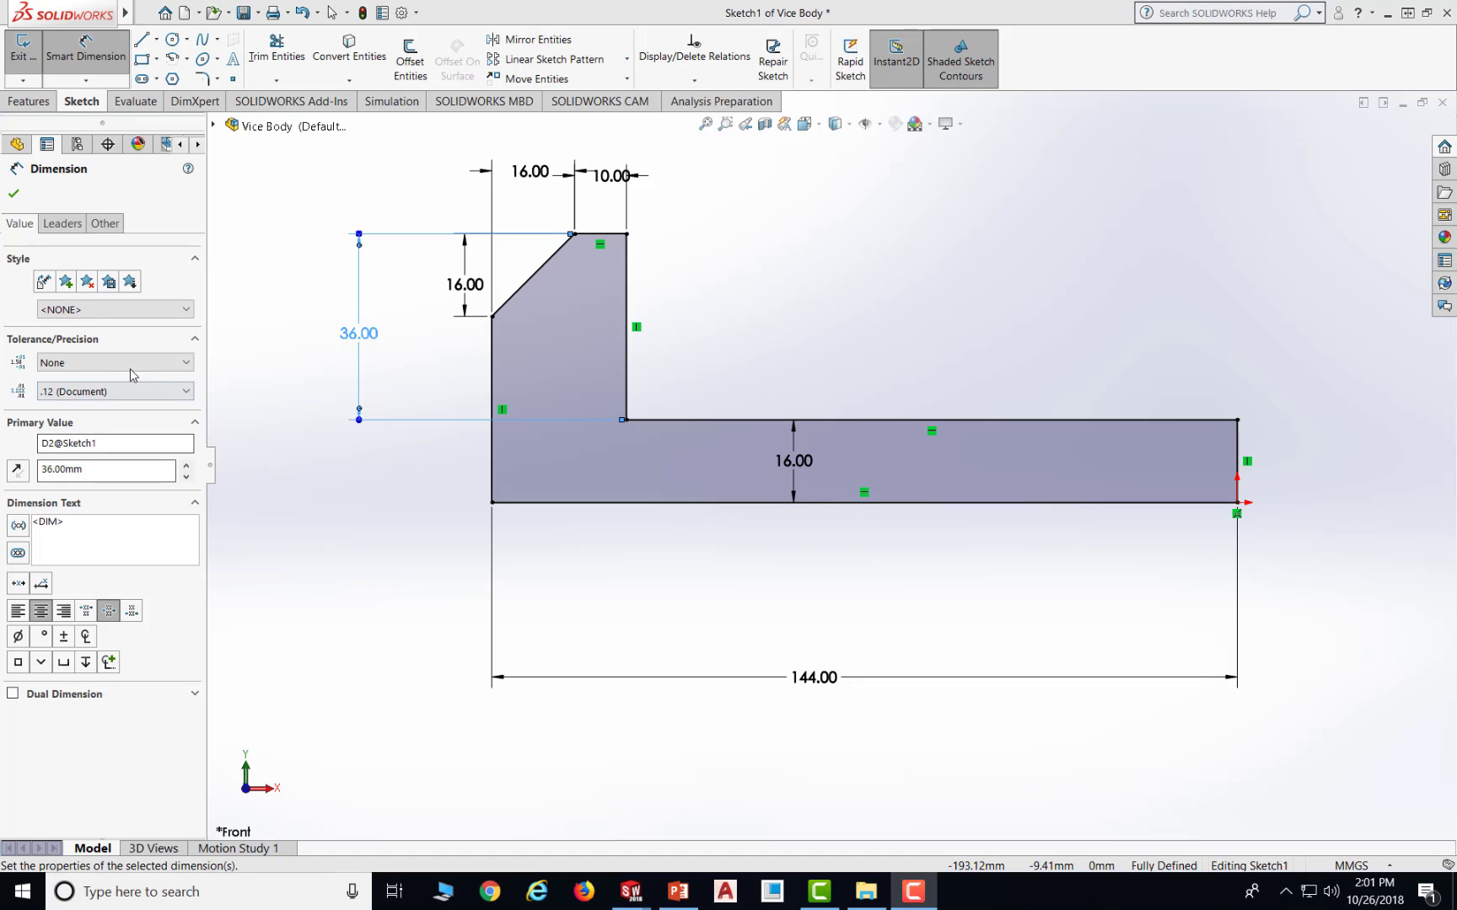
pyautogui.click(13, 193)
pyautogui.press('Escape')
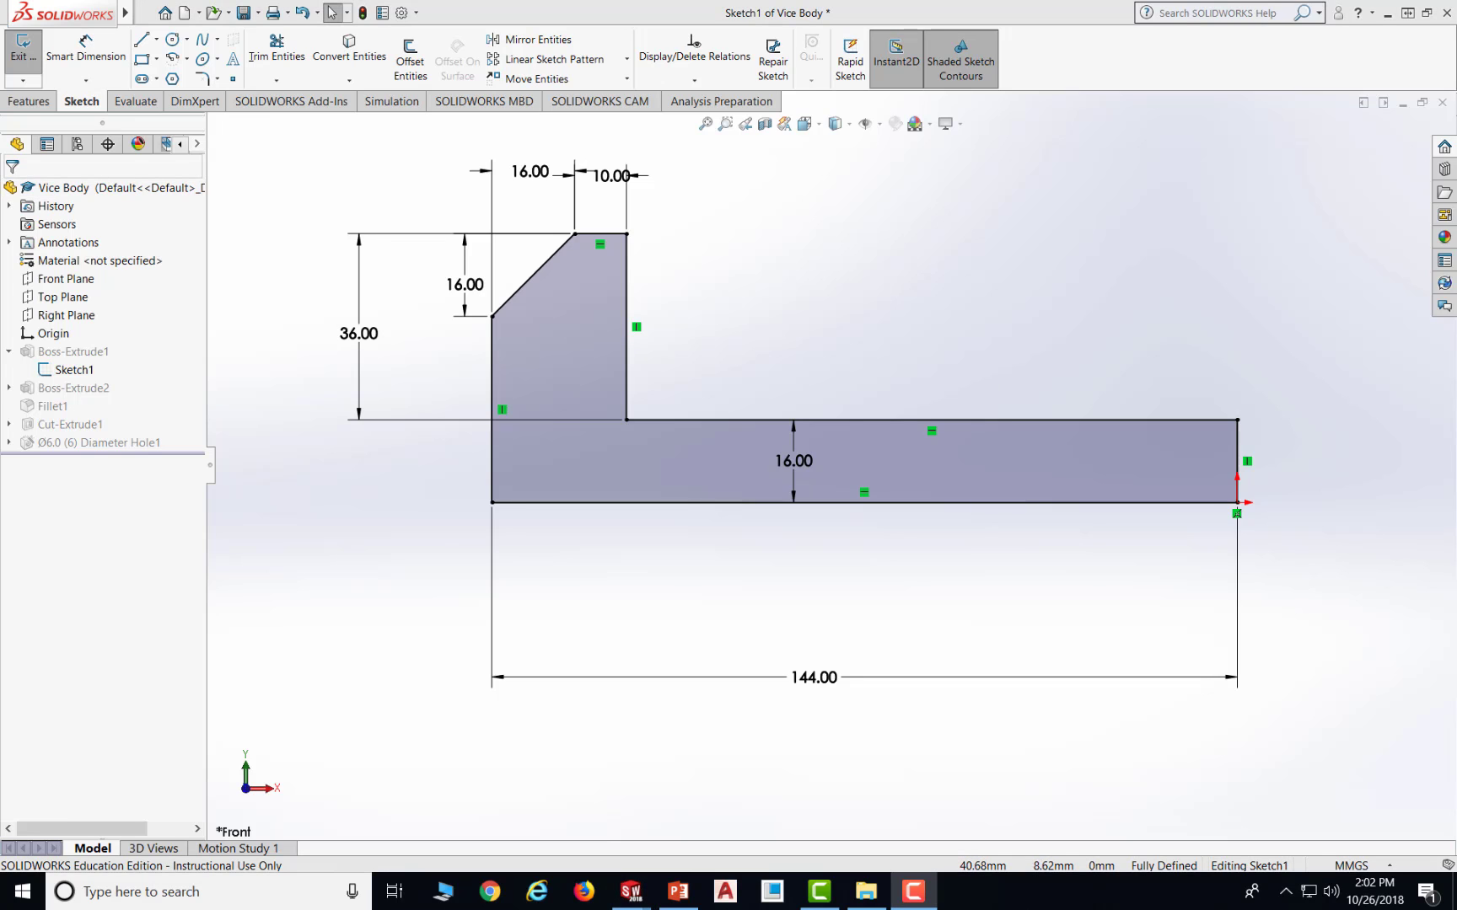
# - Rebuild and save the Vice Body part, and check the Sketch1 dimensions on the 3D model
pyautogui.click(244, 14)
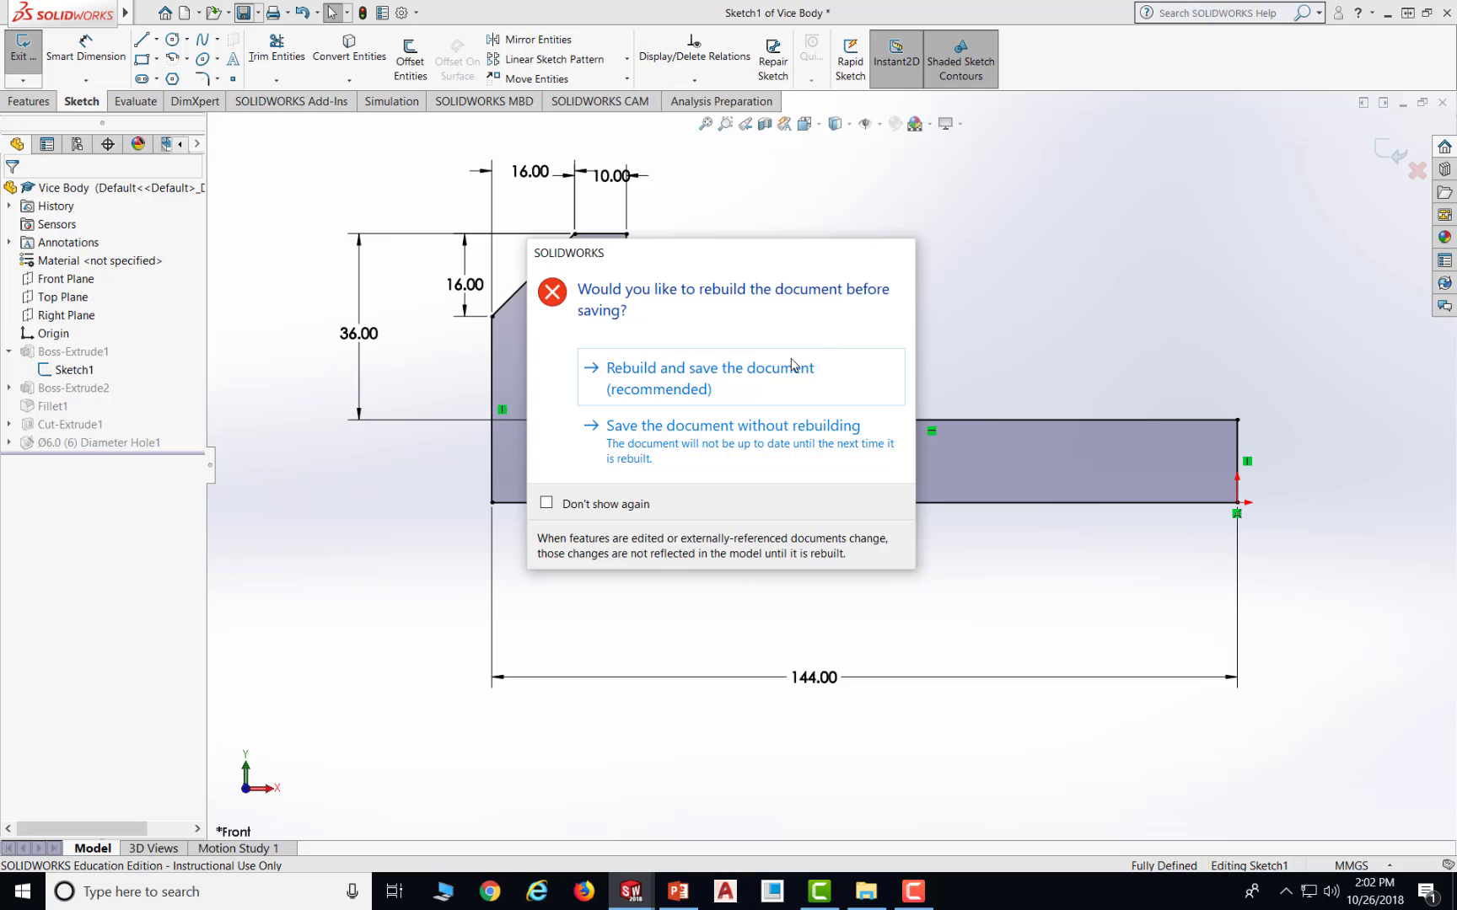
pyautogui.click(792, 368)
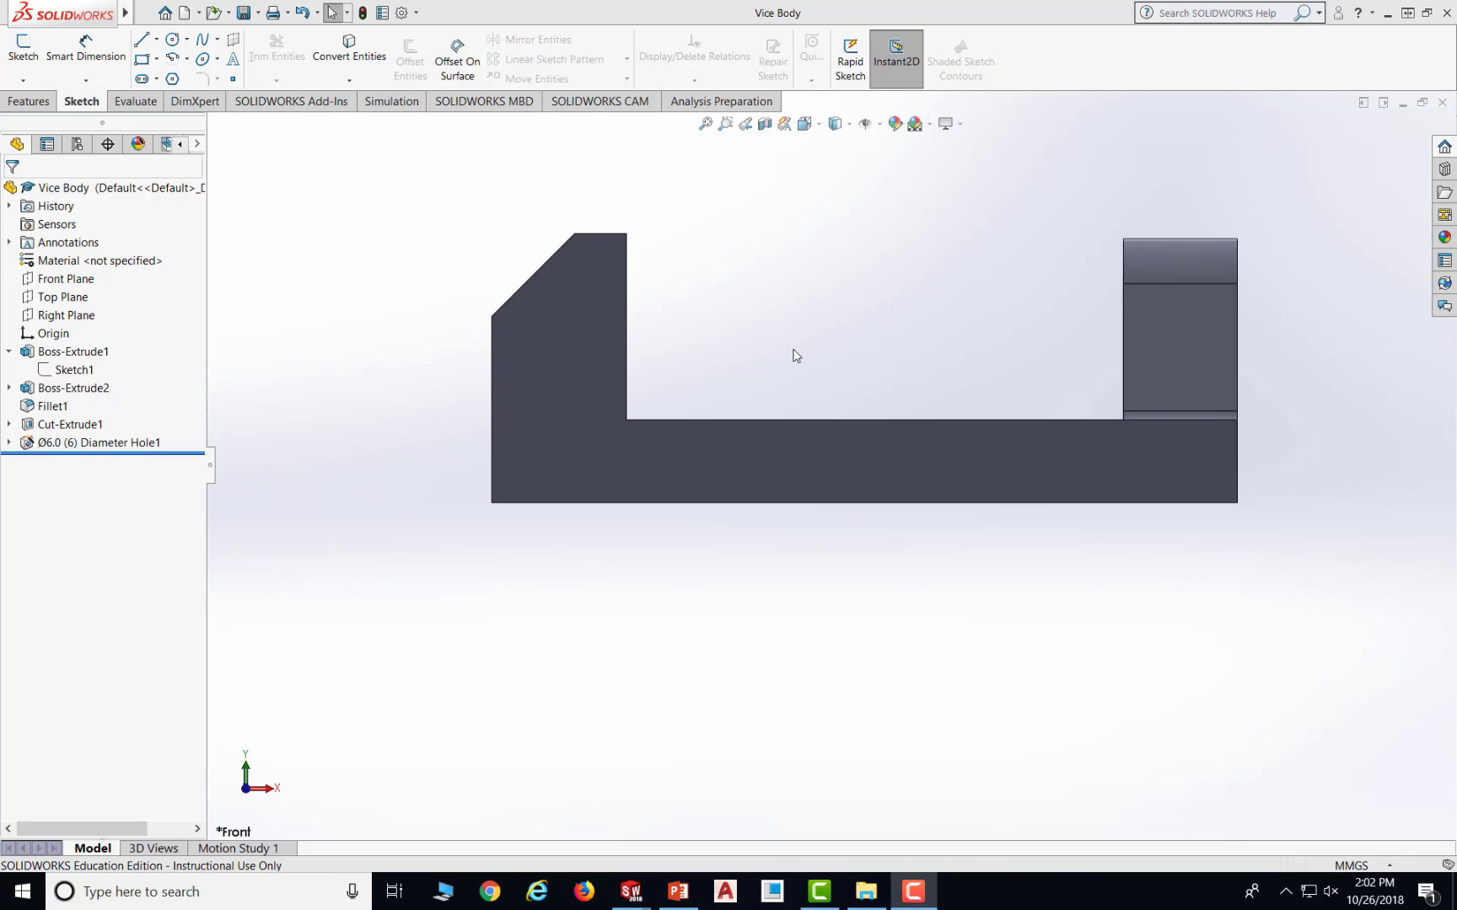
pyautogui.hotkey('ctrl', '7')
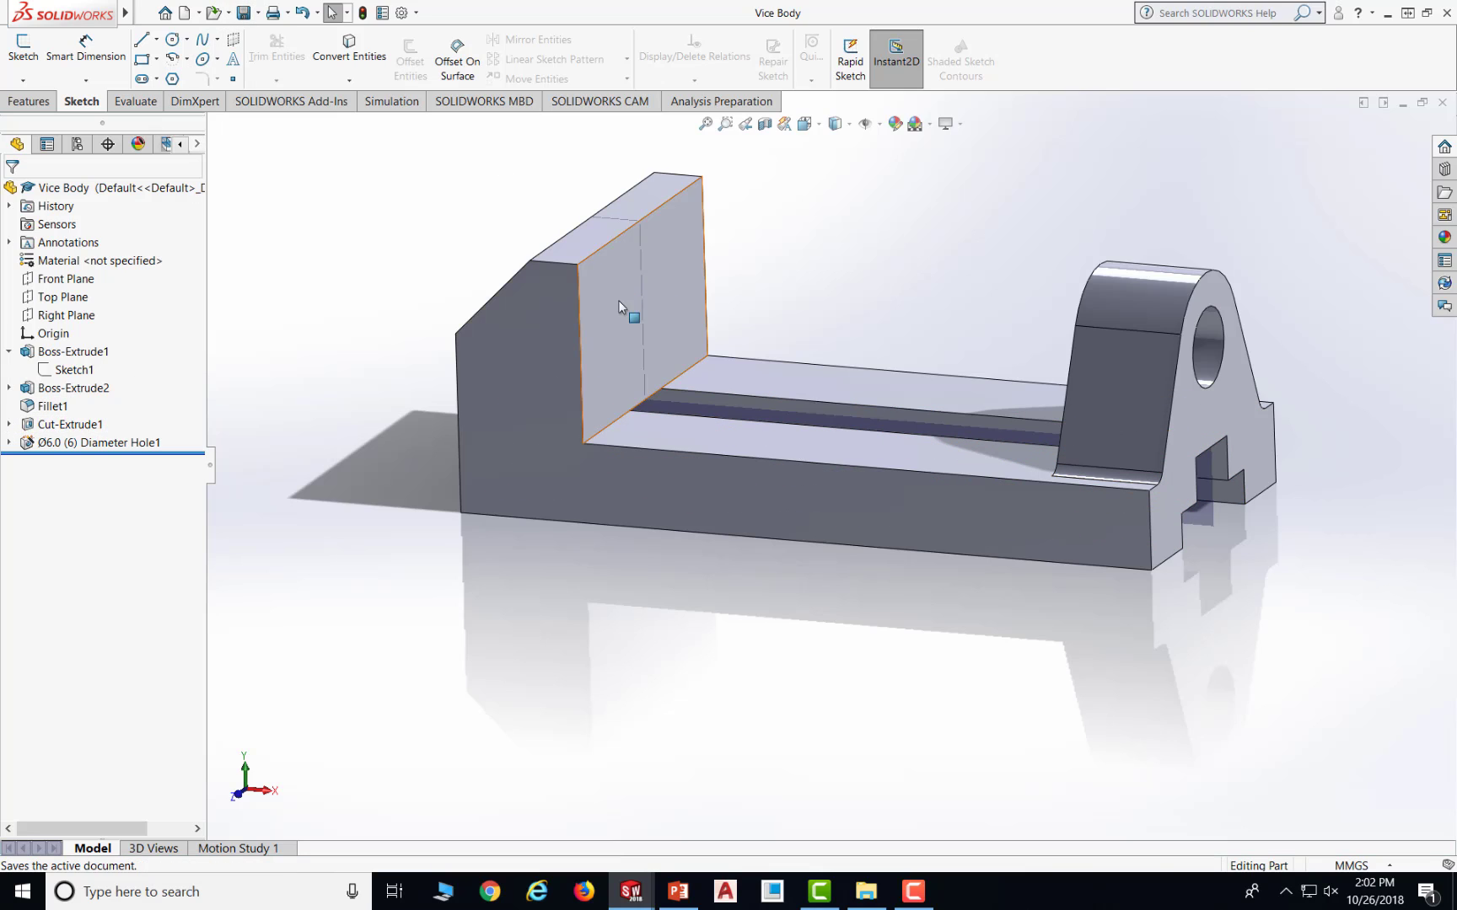
pyautogui.click(74, 369)
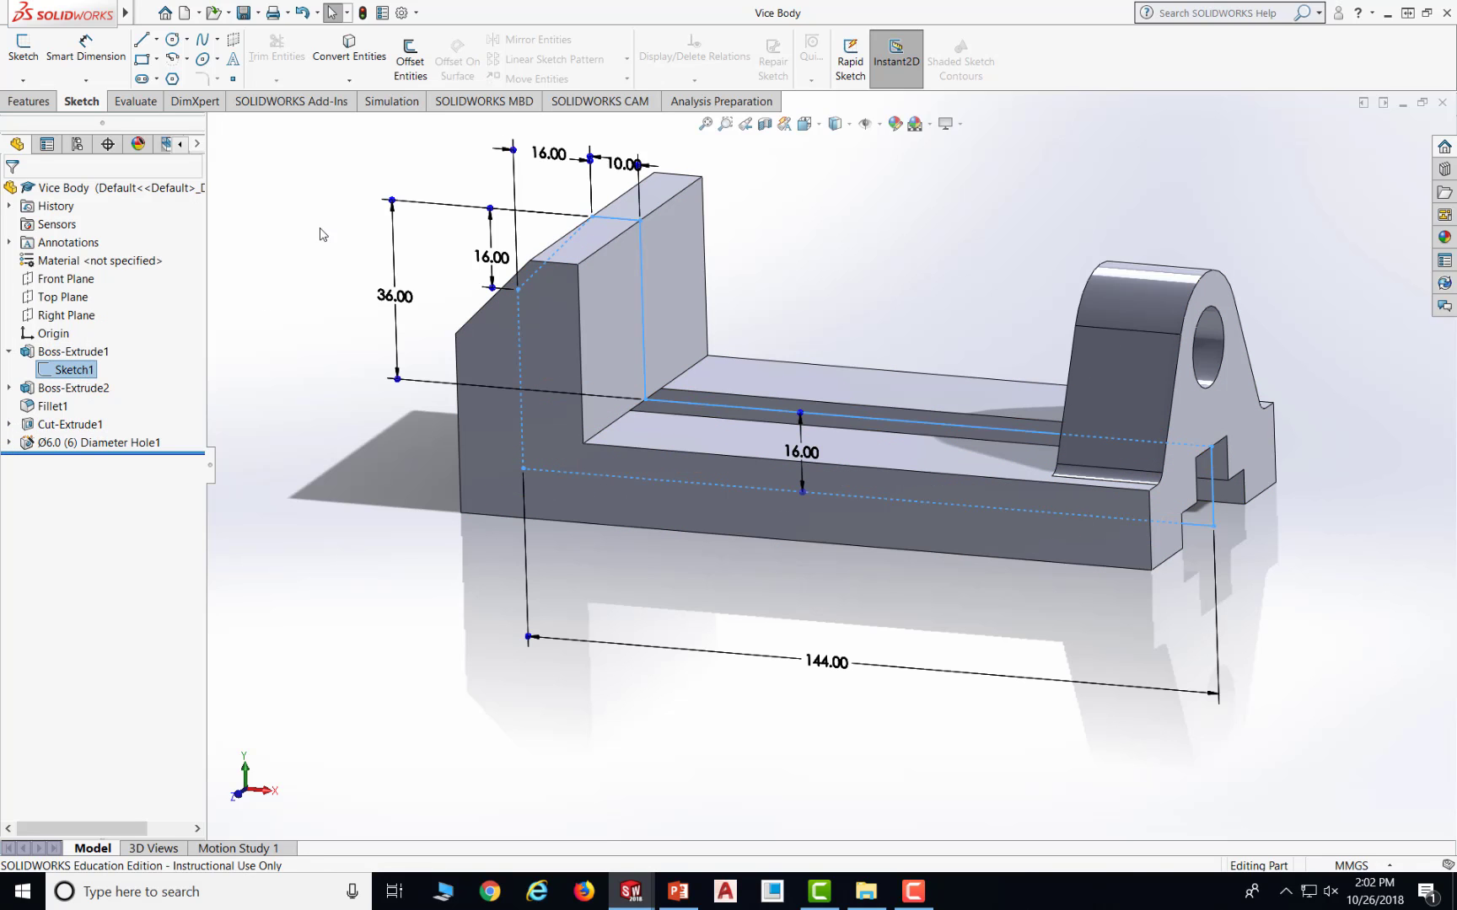
pyautogui.press('Escape')
pyautogui.click(242, 13)
pyautogui.click(576, 2)
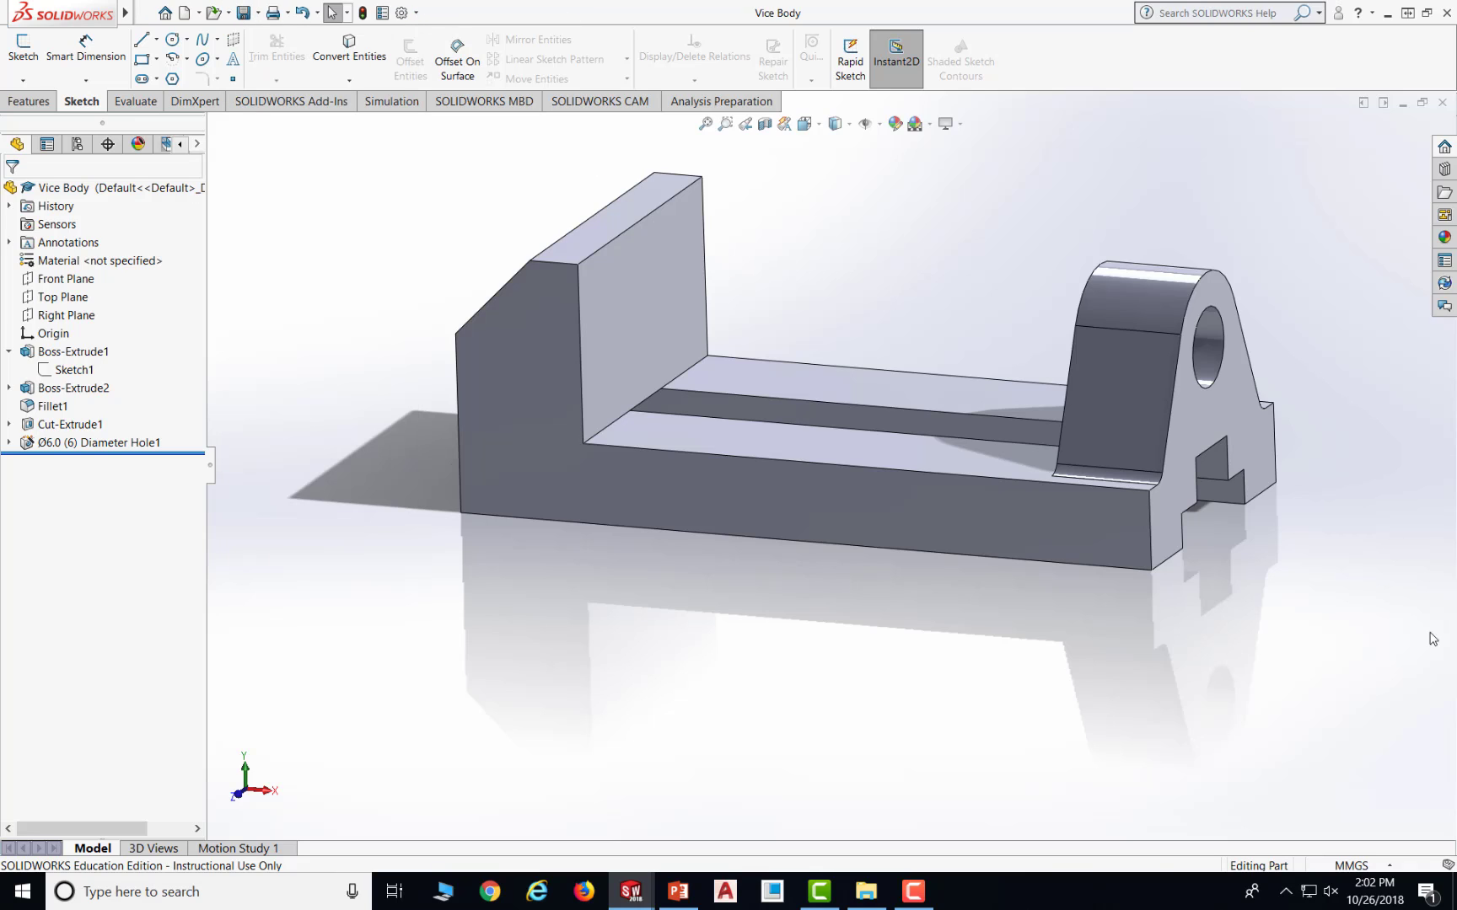
pyautogui.moveTo(891, 306); pyautogui.dragTo(882, 313, button='middle')
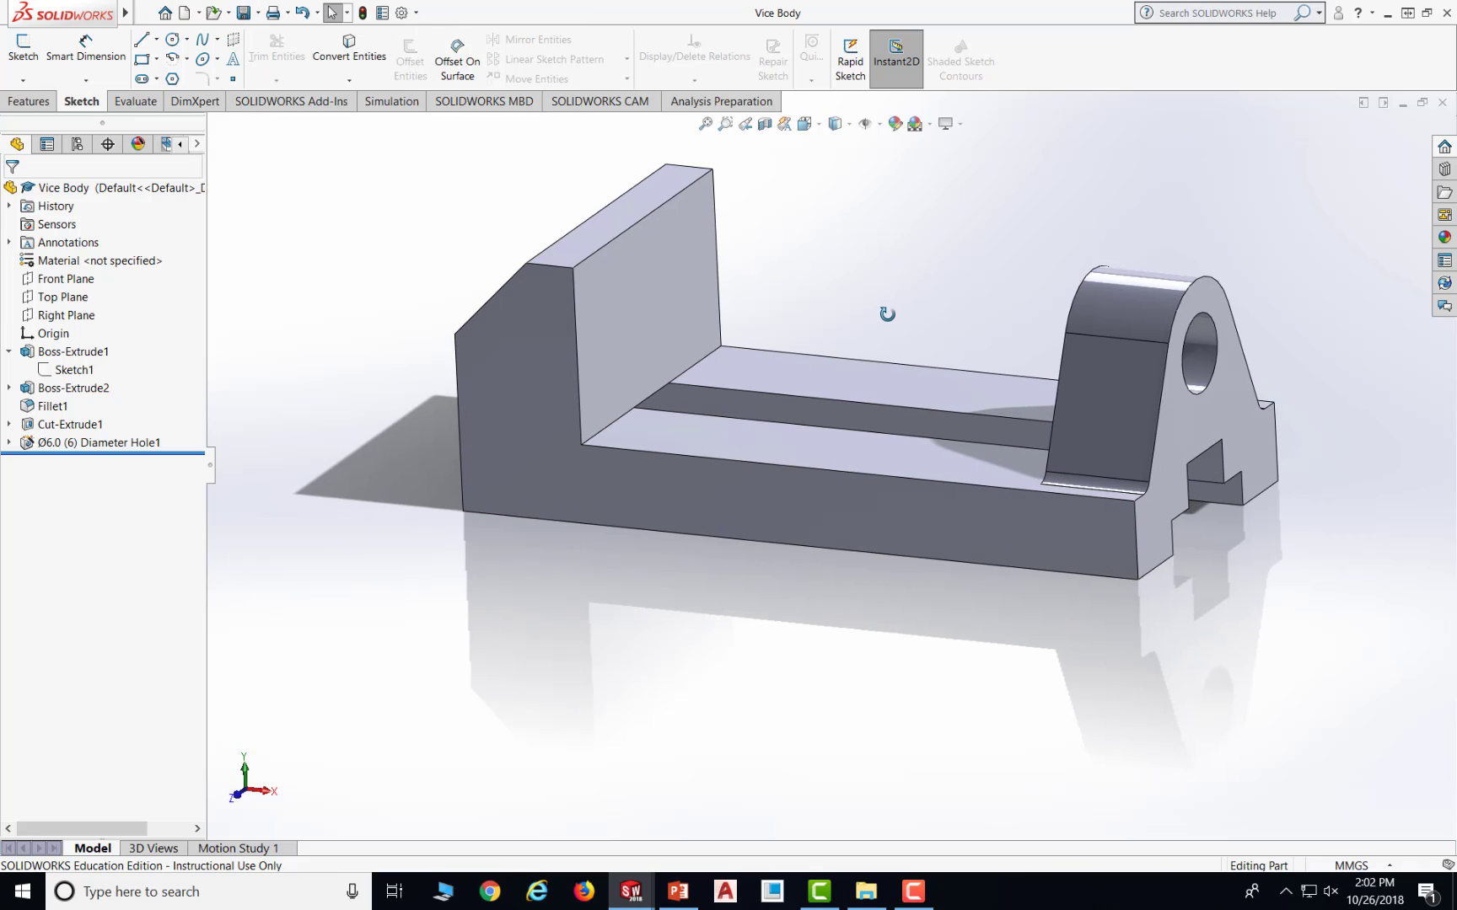
pyautogui.click(705, 124)
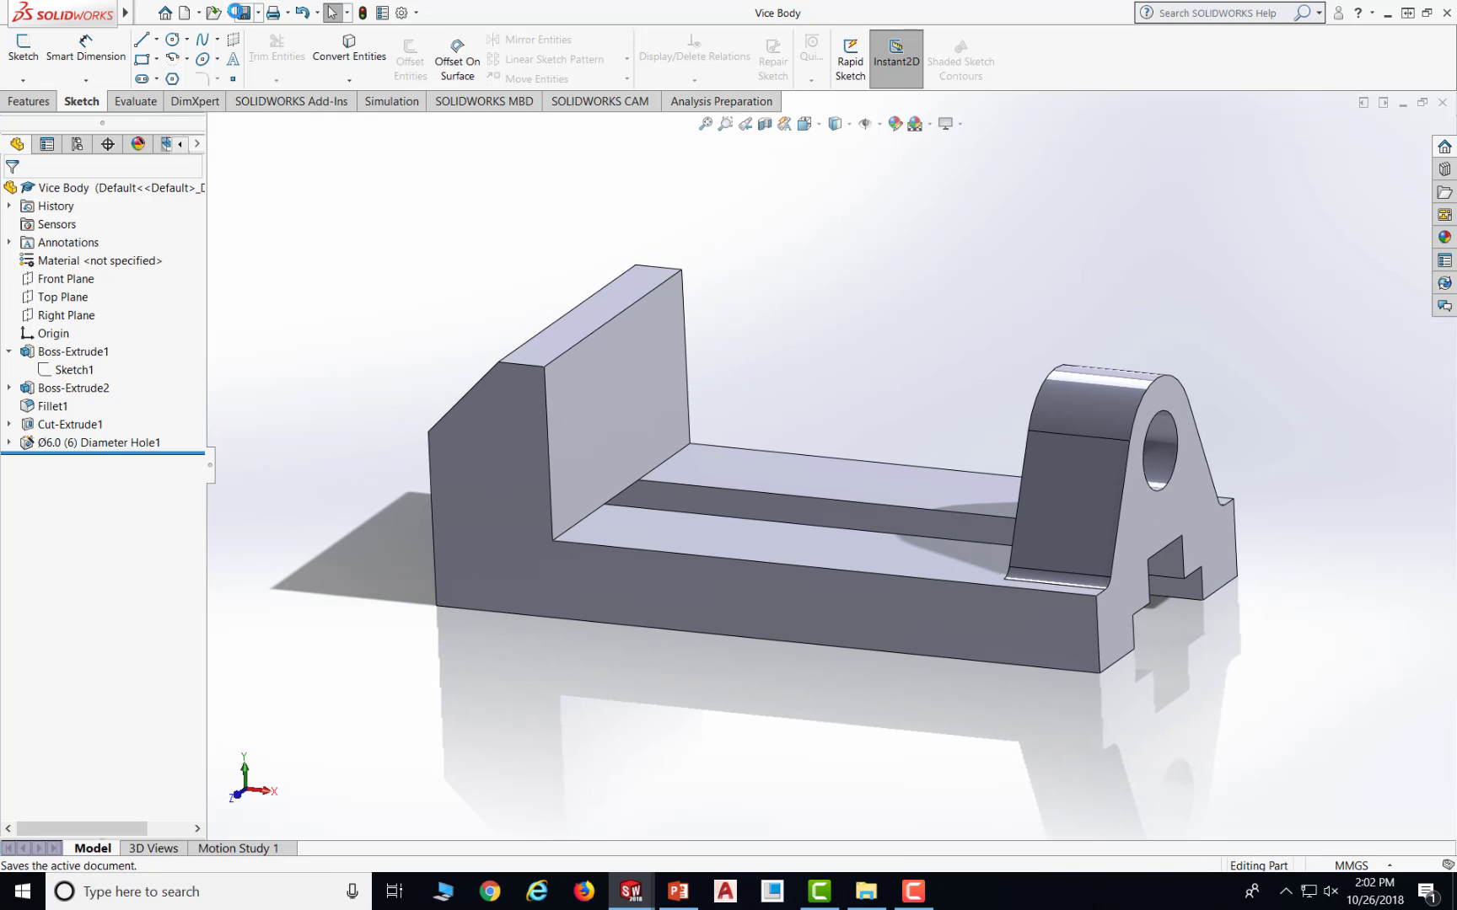
# - Rebuild the Bench Vice Assembly with the changed Vice Body and slide the Vice Jaw forward against the fixed jaw
pyautogui.moveTo(629, 899)
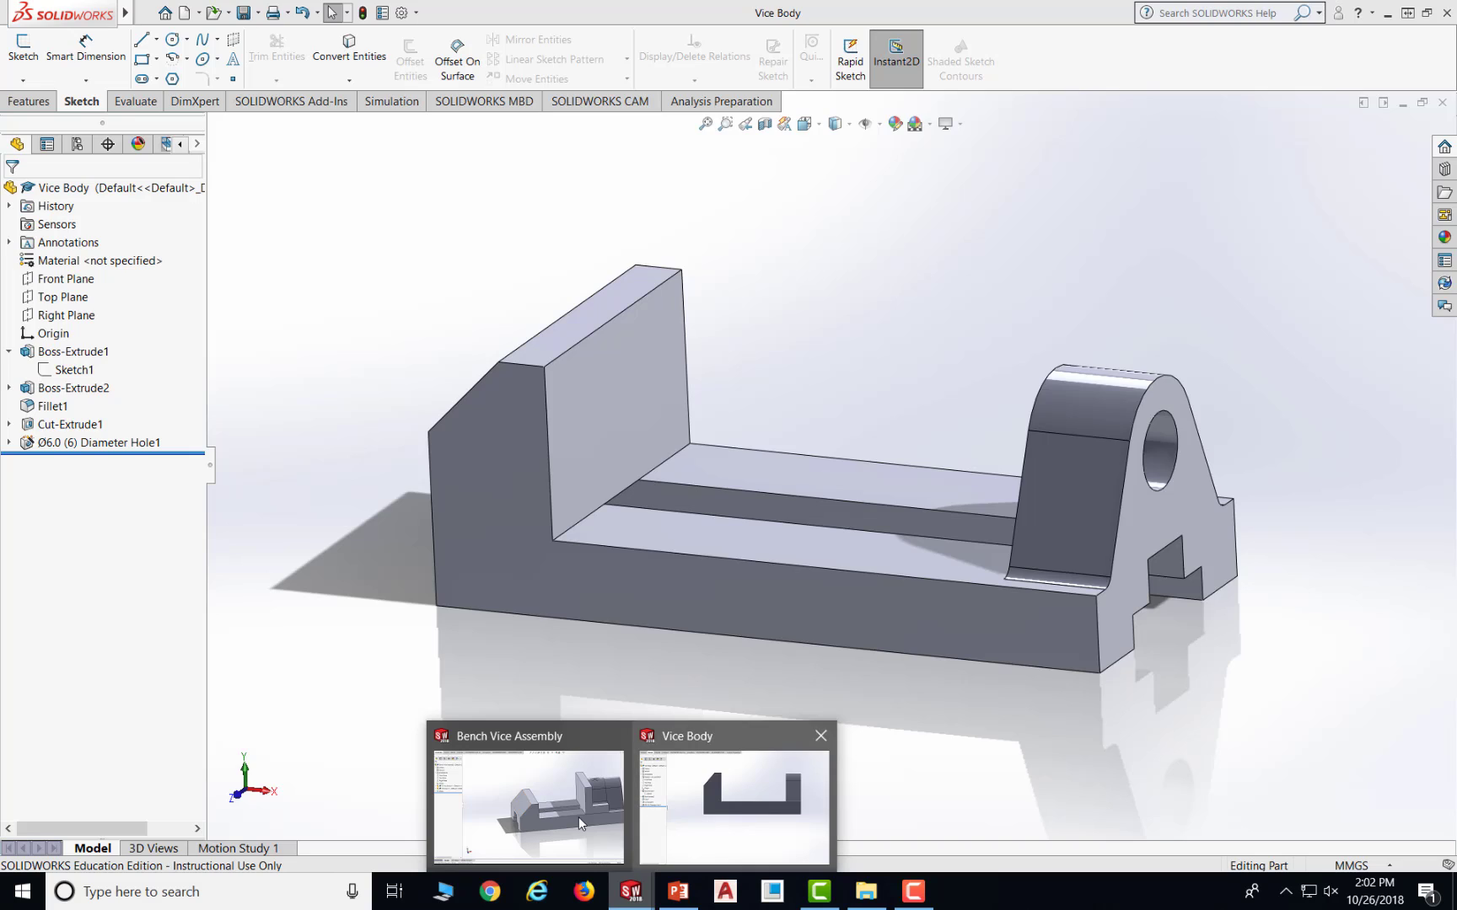
pyautogui.click(576, 816)
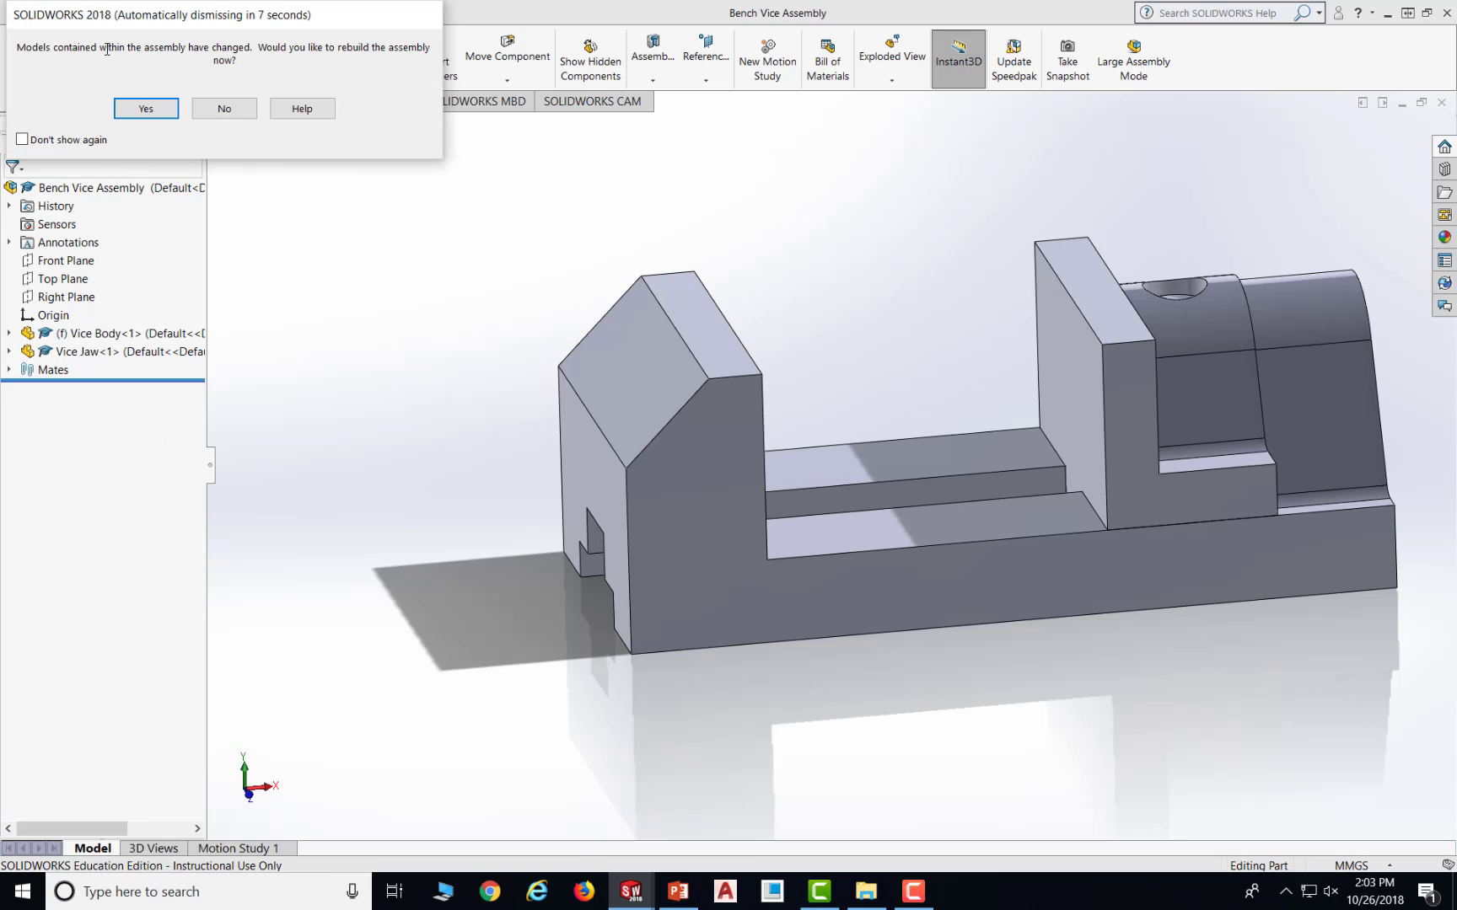
pyautogui.click(145, 109)
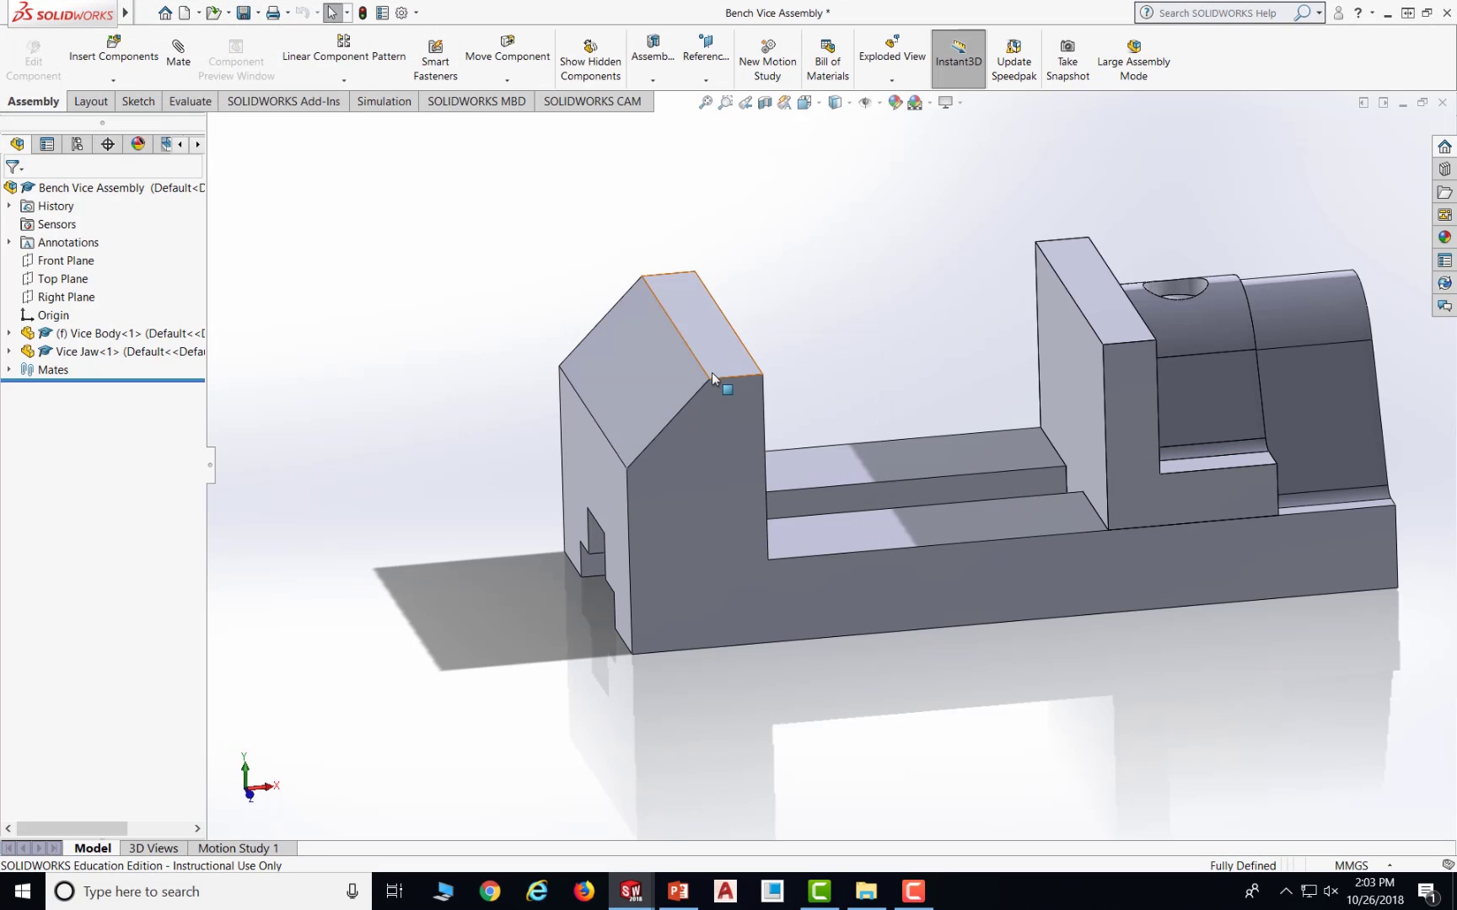
pyautogui.moveTo(1153, 368); pyautogui.dragTo(987, 408)
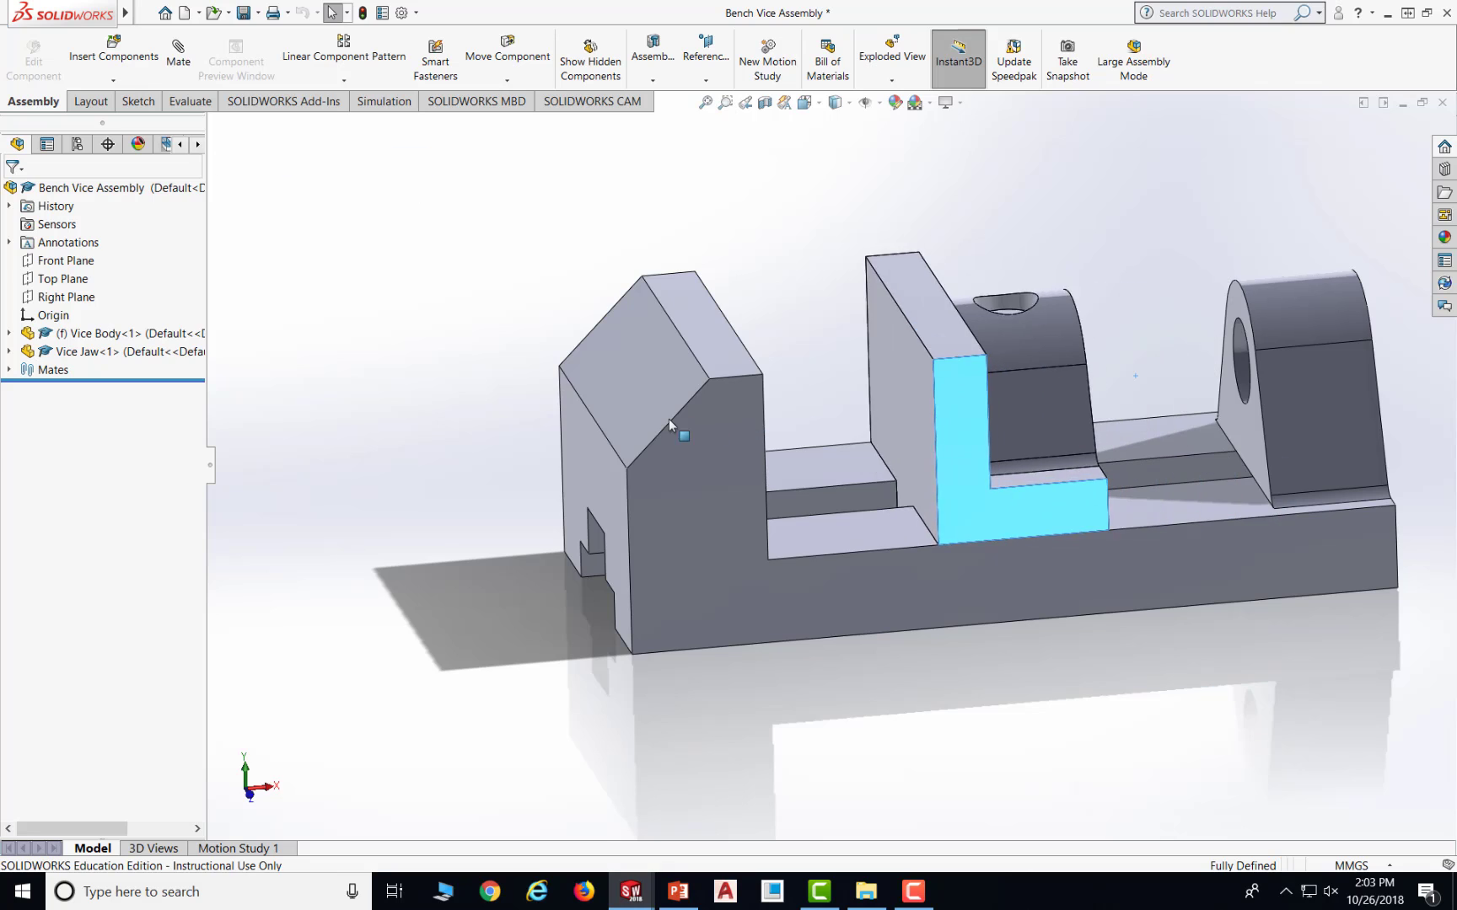
pyautogui.moveTo(668, 419); pyautogui.dragTo(640, 401)
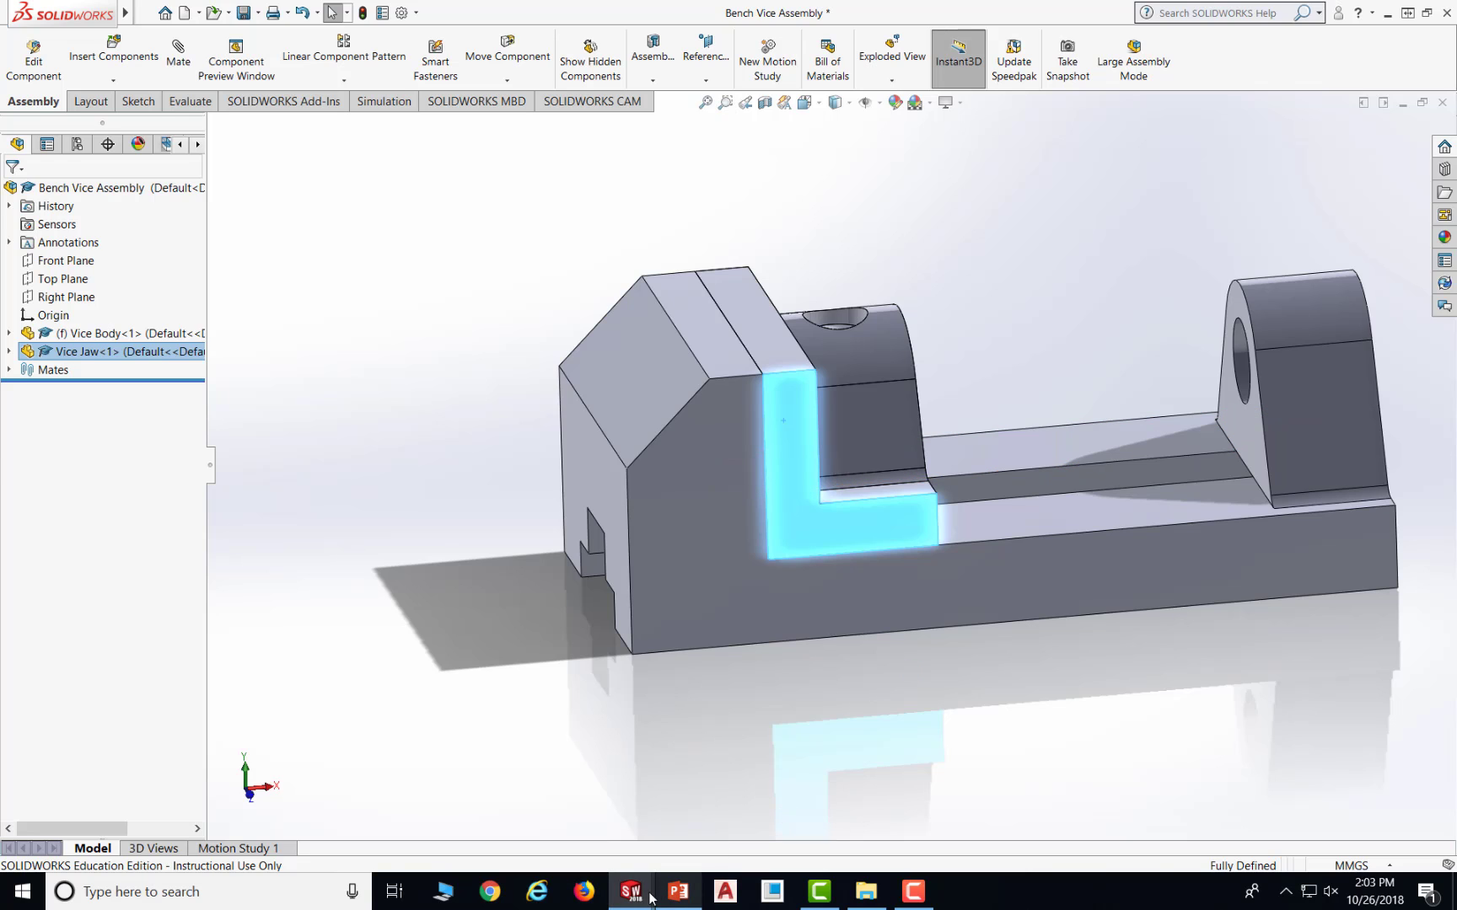
# - Close the Vice Body part document and continue in the Bench Vice Assembly with nothing selected
pyautogui.moveTo(651, 898)
pyautogui.moveTo(831, 755)
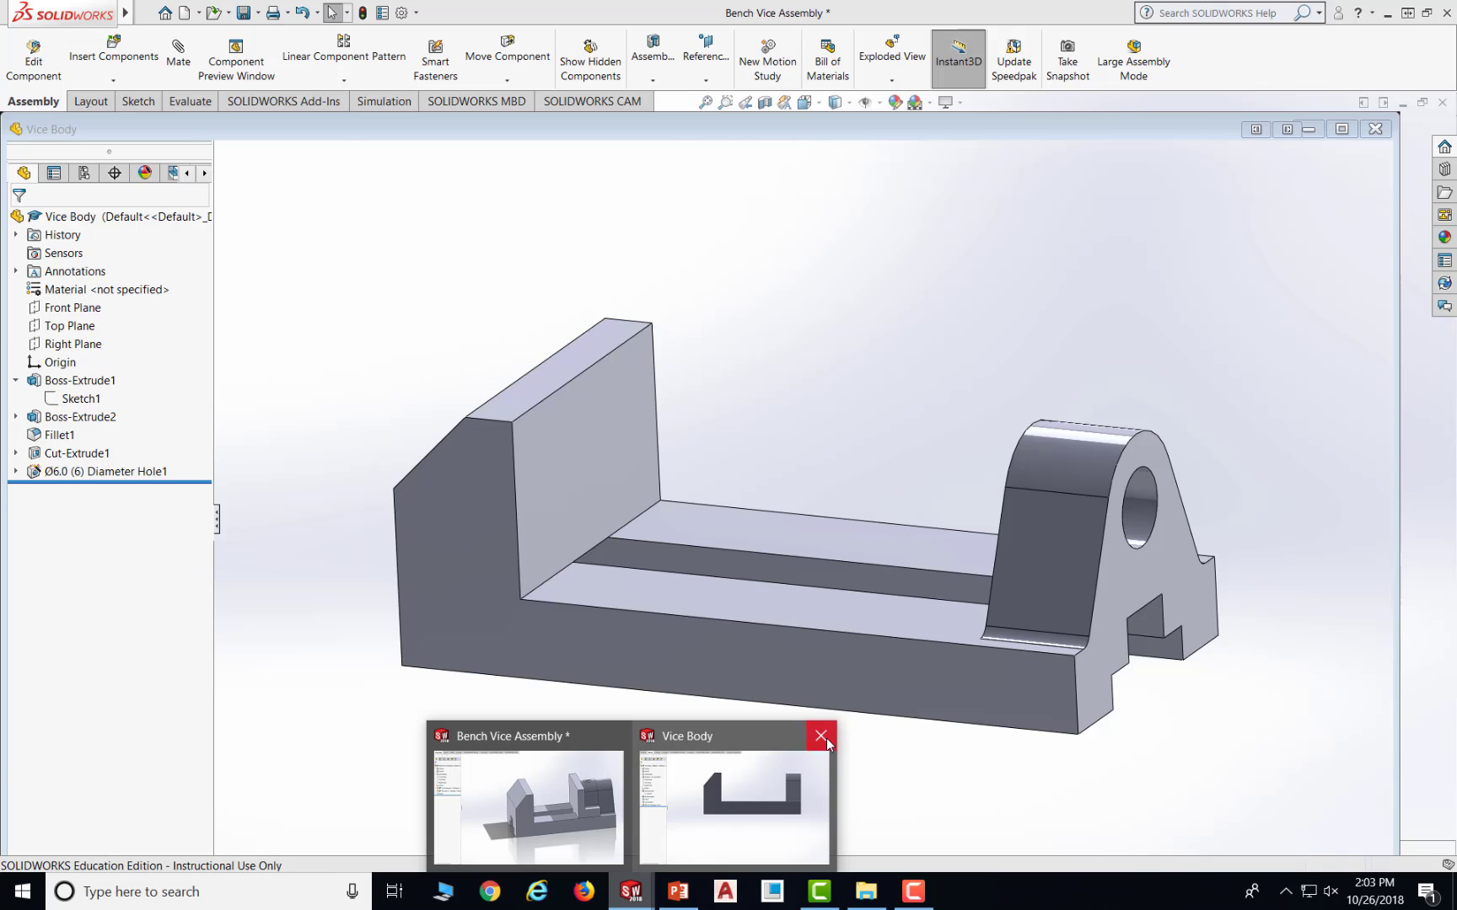
pyautogui.click(826, 742)
pyautogui.click(998, 238)
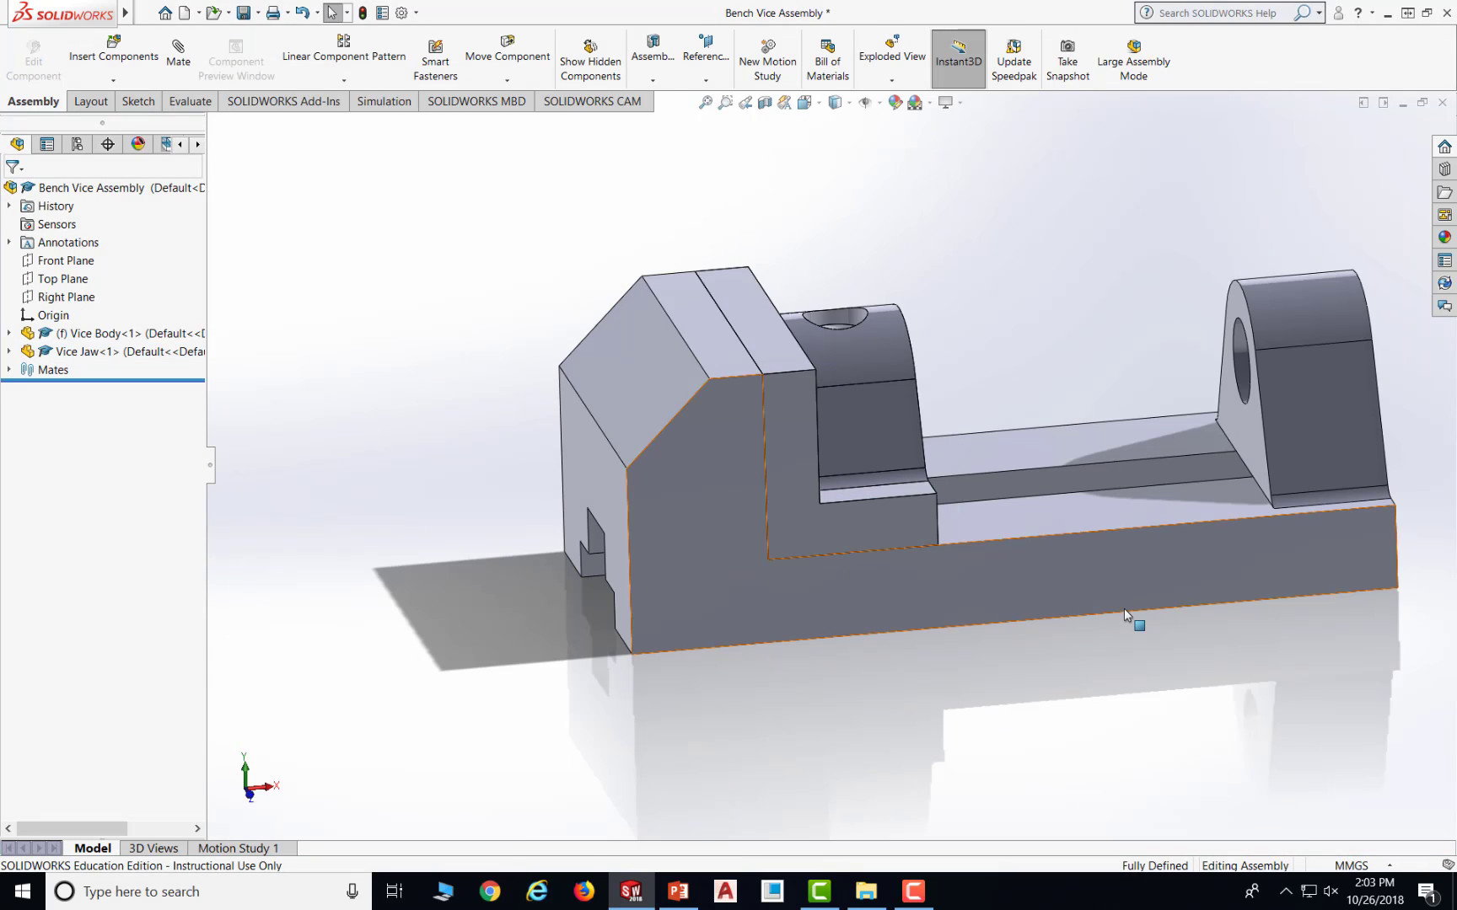
# - Review the assembly instructions in the PowerPoint slides up to step 4 on placing the Jaw Screw, and return to the SOLIDWORKS assembly
pyautogui.scroll(-1, 1123, 609)
pyautogui.scroll(1, 1124, 610)
pyautogui.moveTo(1123, 608); pyautogui.dragTo(1014, 673, button='middle')
pyautogui.click(678, 891)
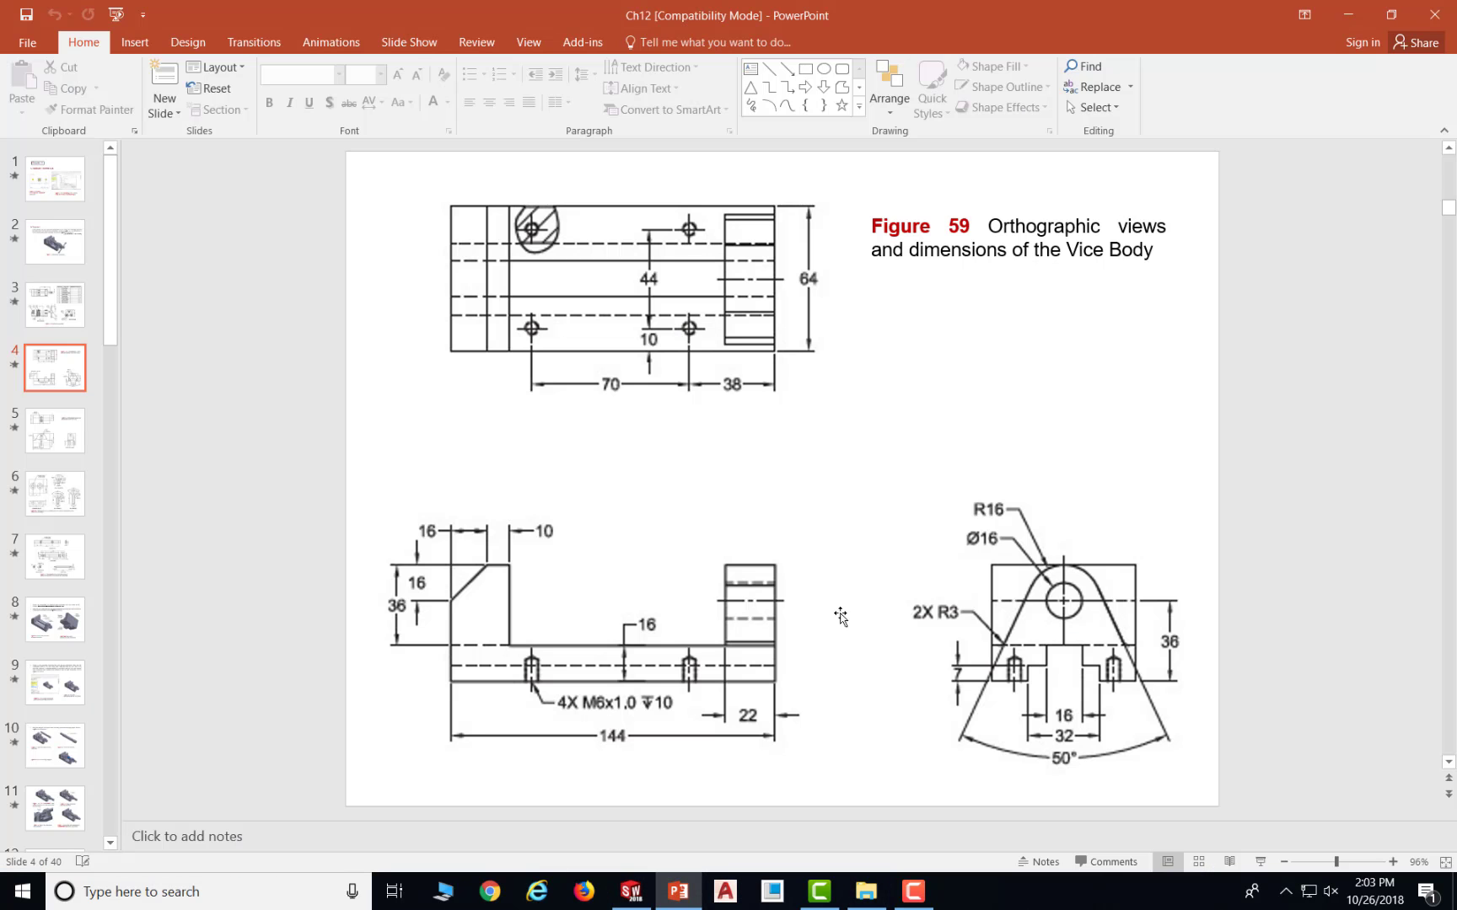
pyautogui.scroll(-4, 860, 590)
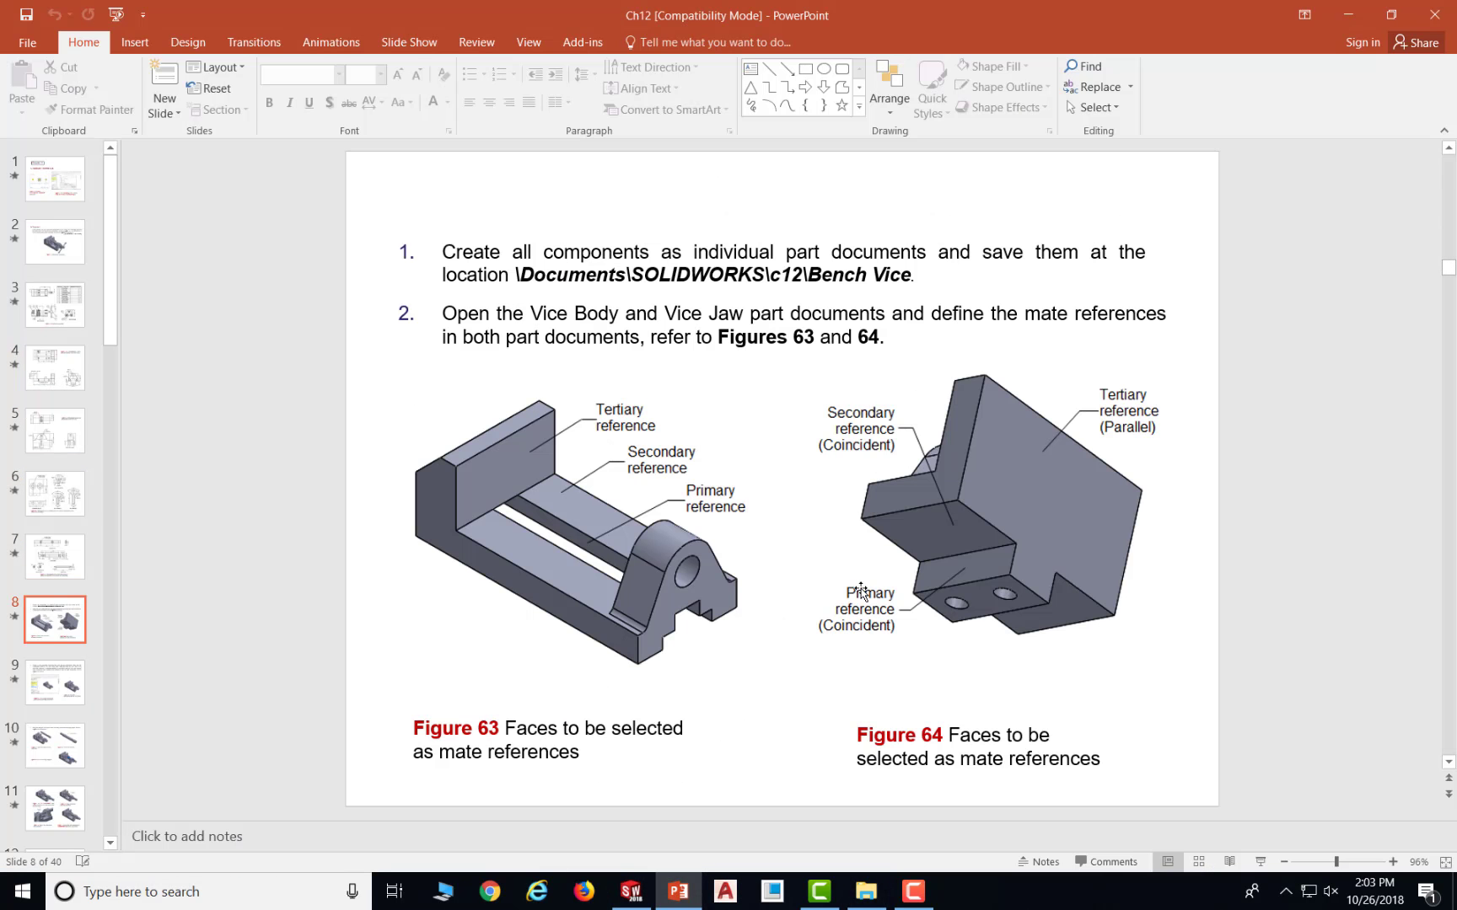
pyautogui.scroll(-1, 996, 539)
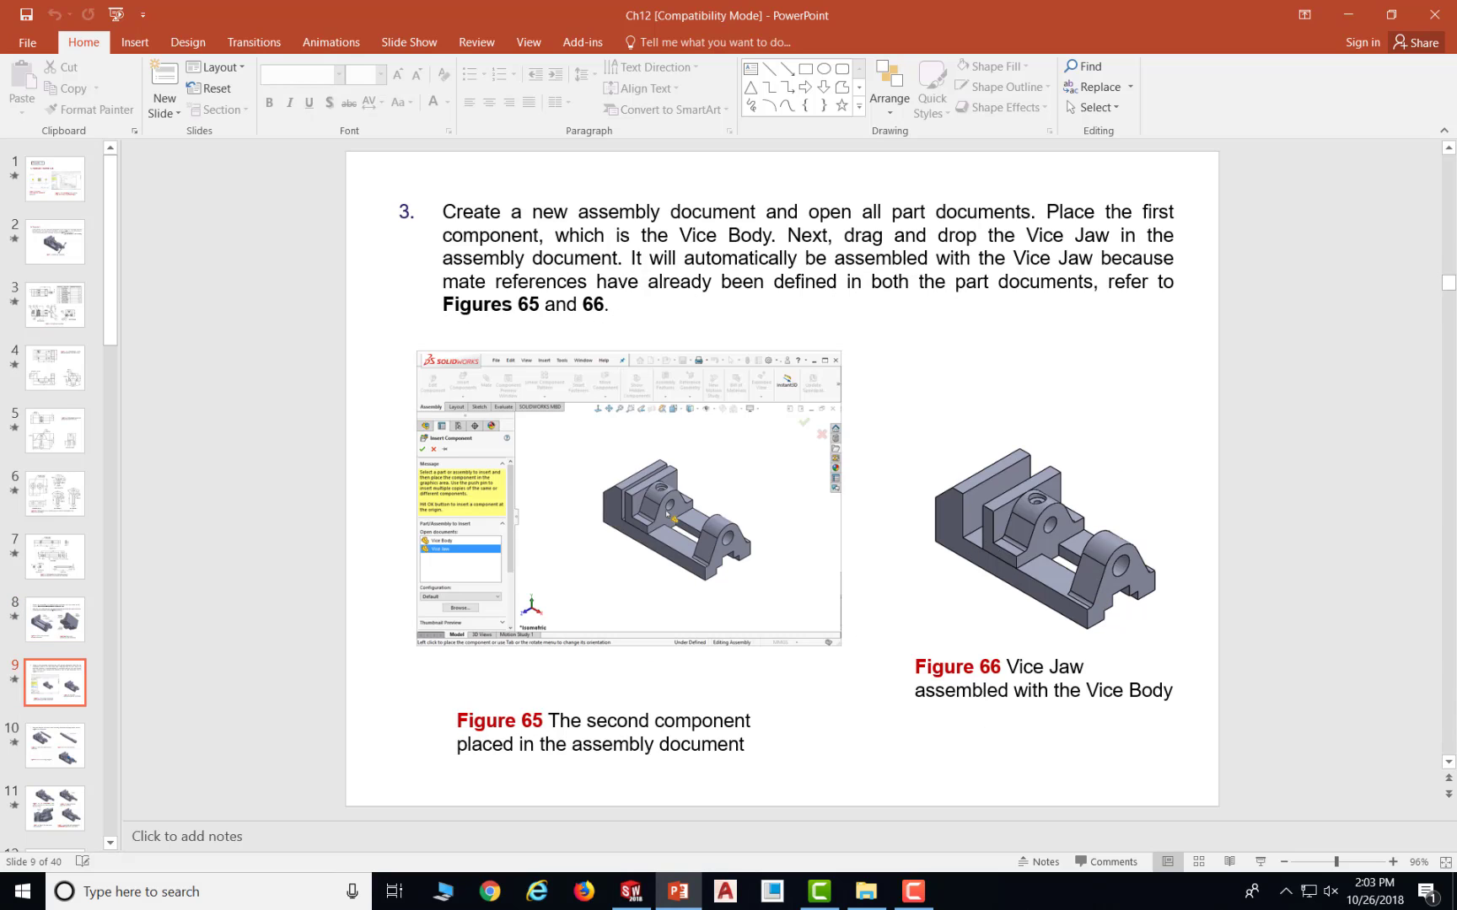
pyautogui.scroll(-1, 857, 602)
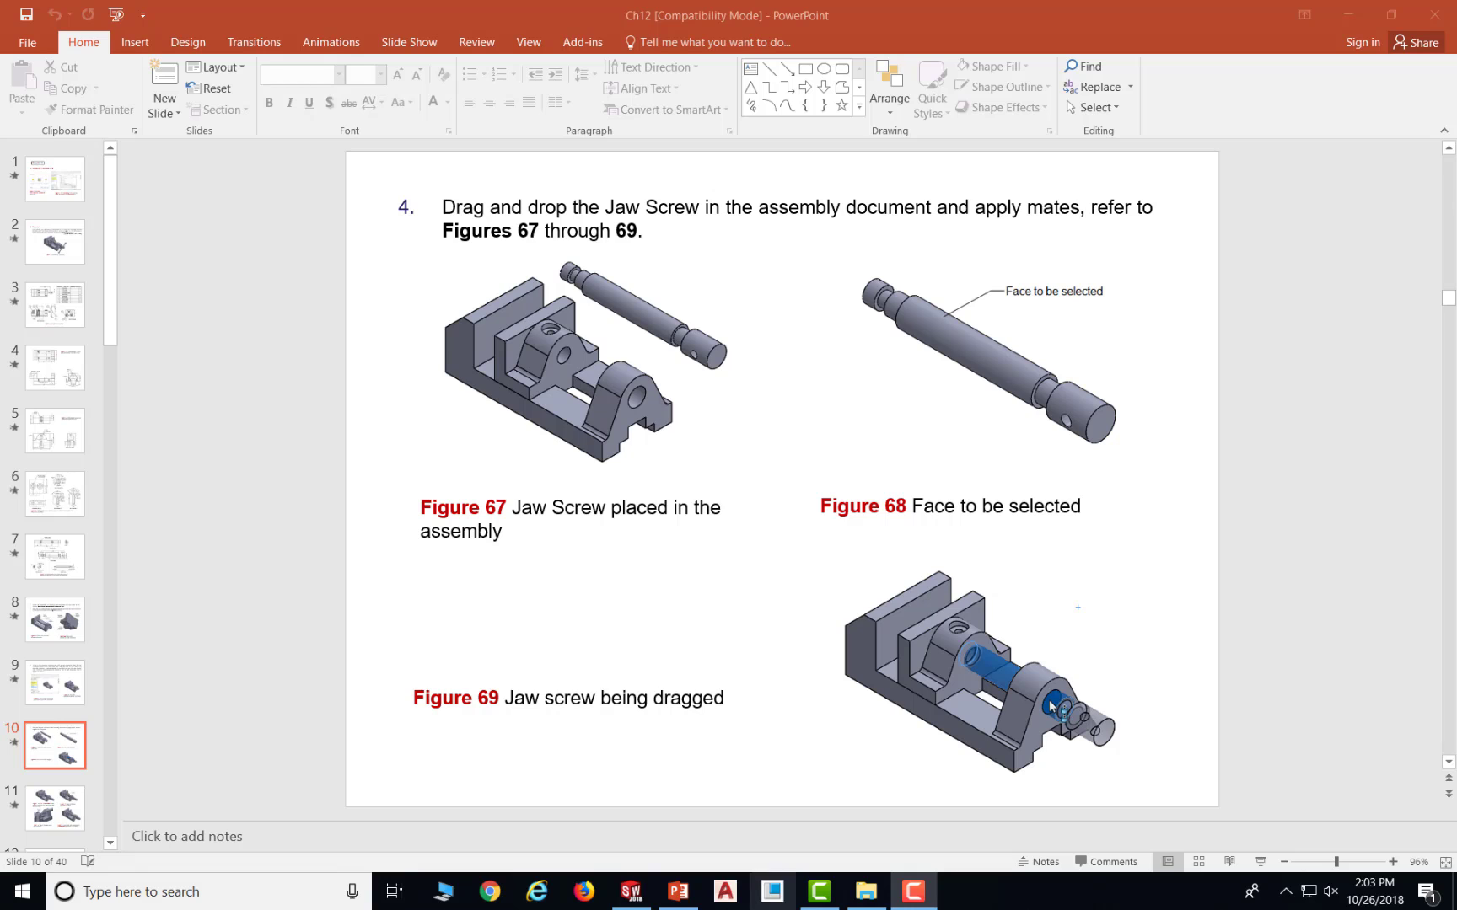
pyautogui.click(641, 899)
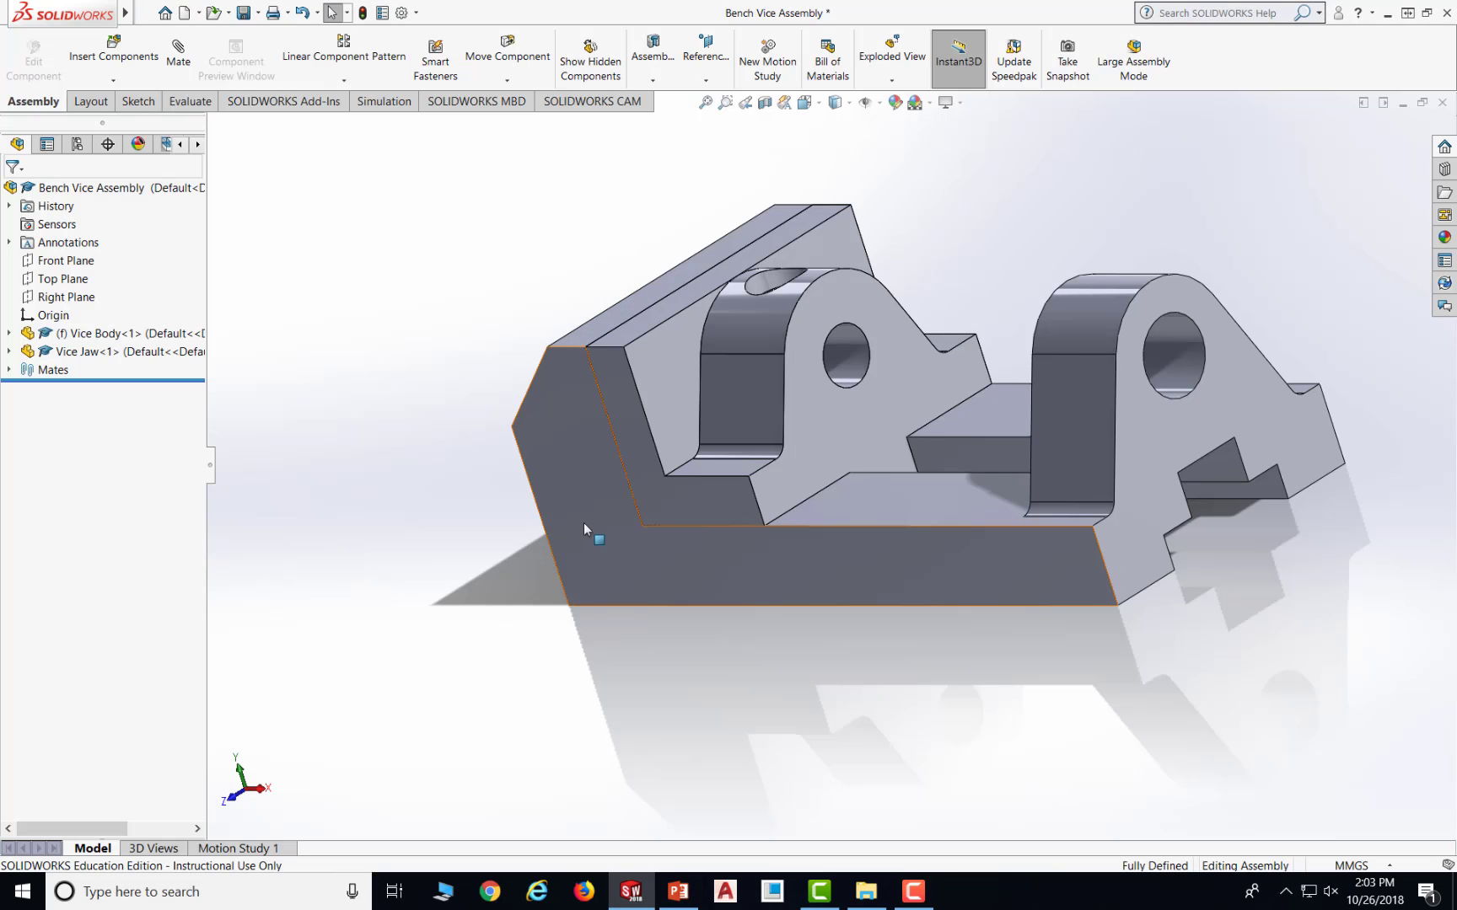
# - Insert the Jaw Screw part into the assembly, placing it in front of the Vice Body
pyautogui.click(116, 64)
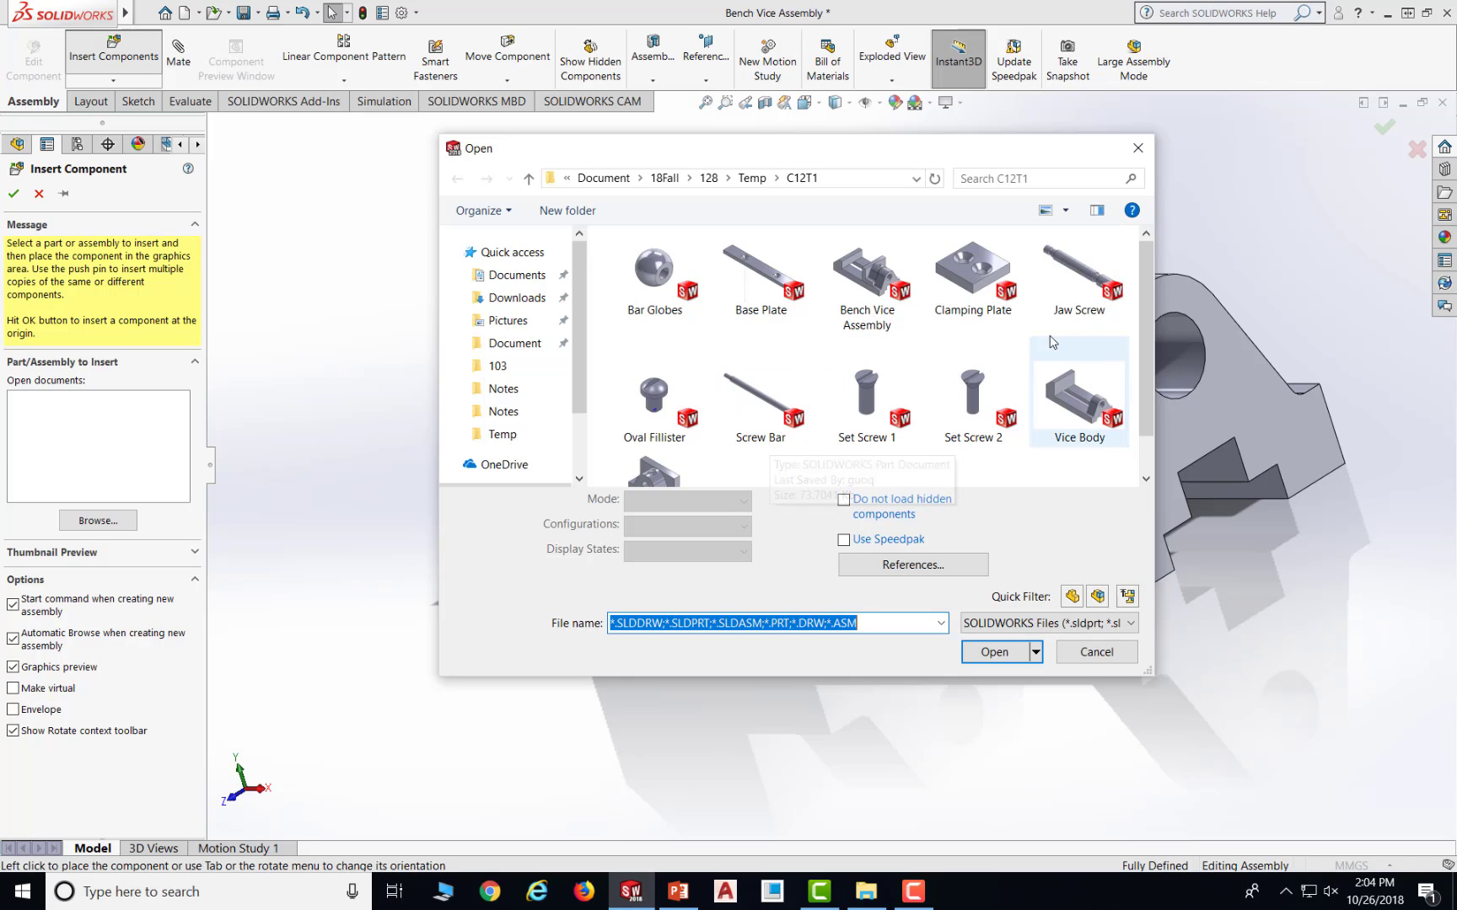
pyautogui.click(1077, 284)
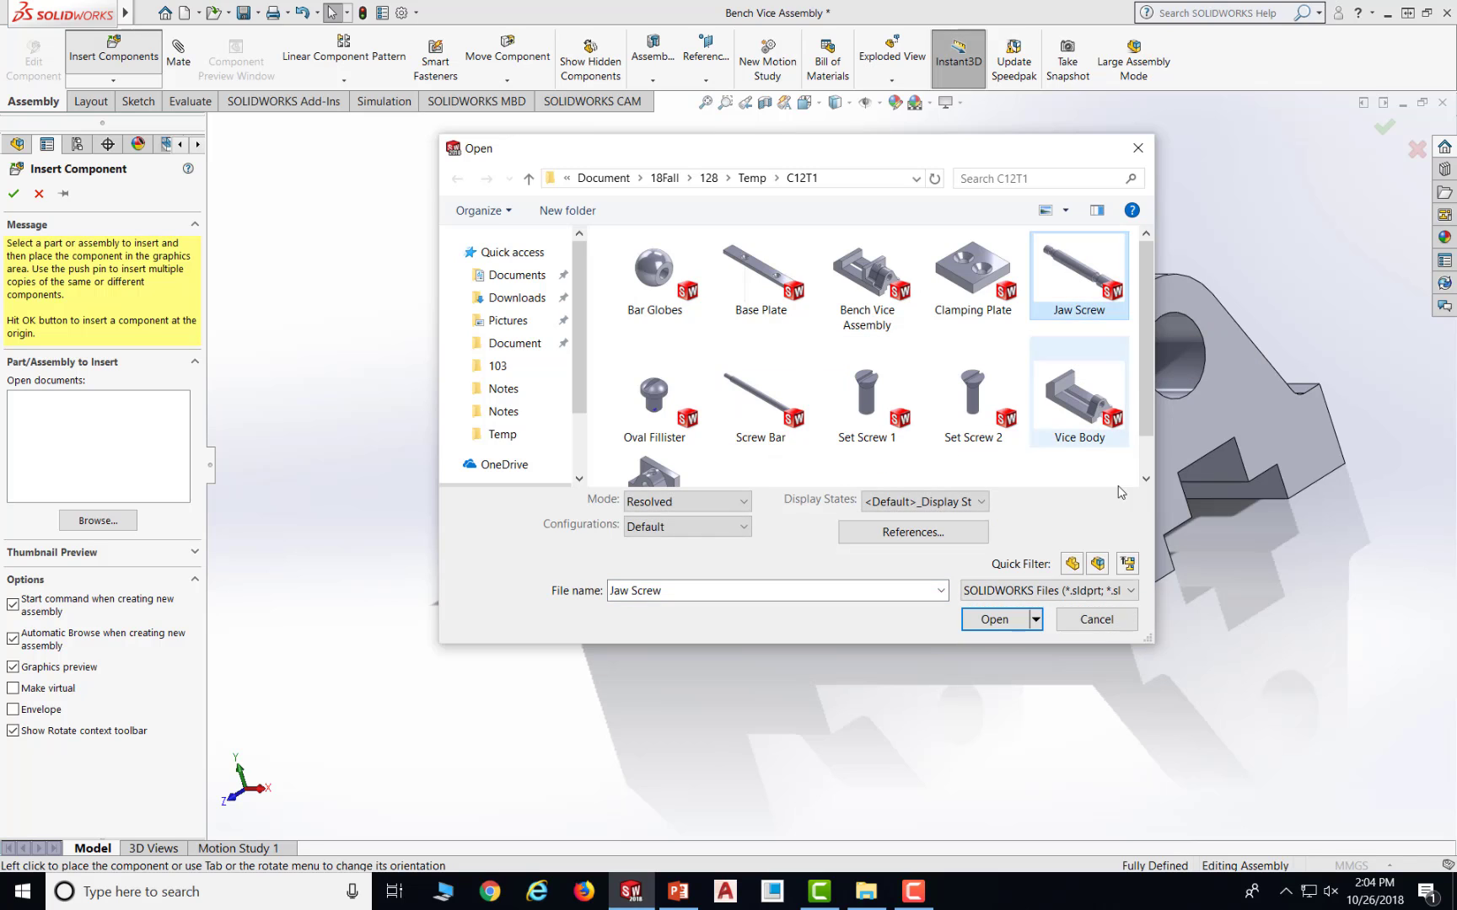
pyautogui.click(993, 620)
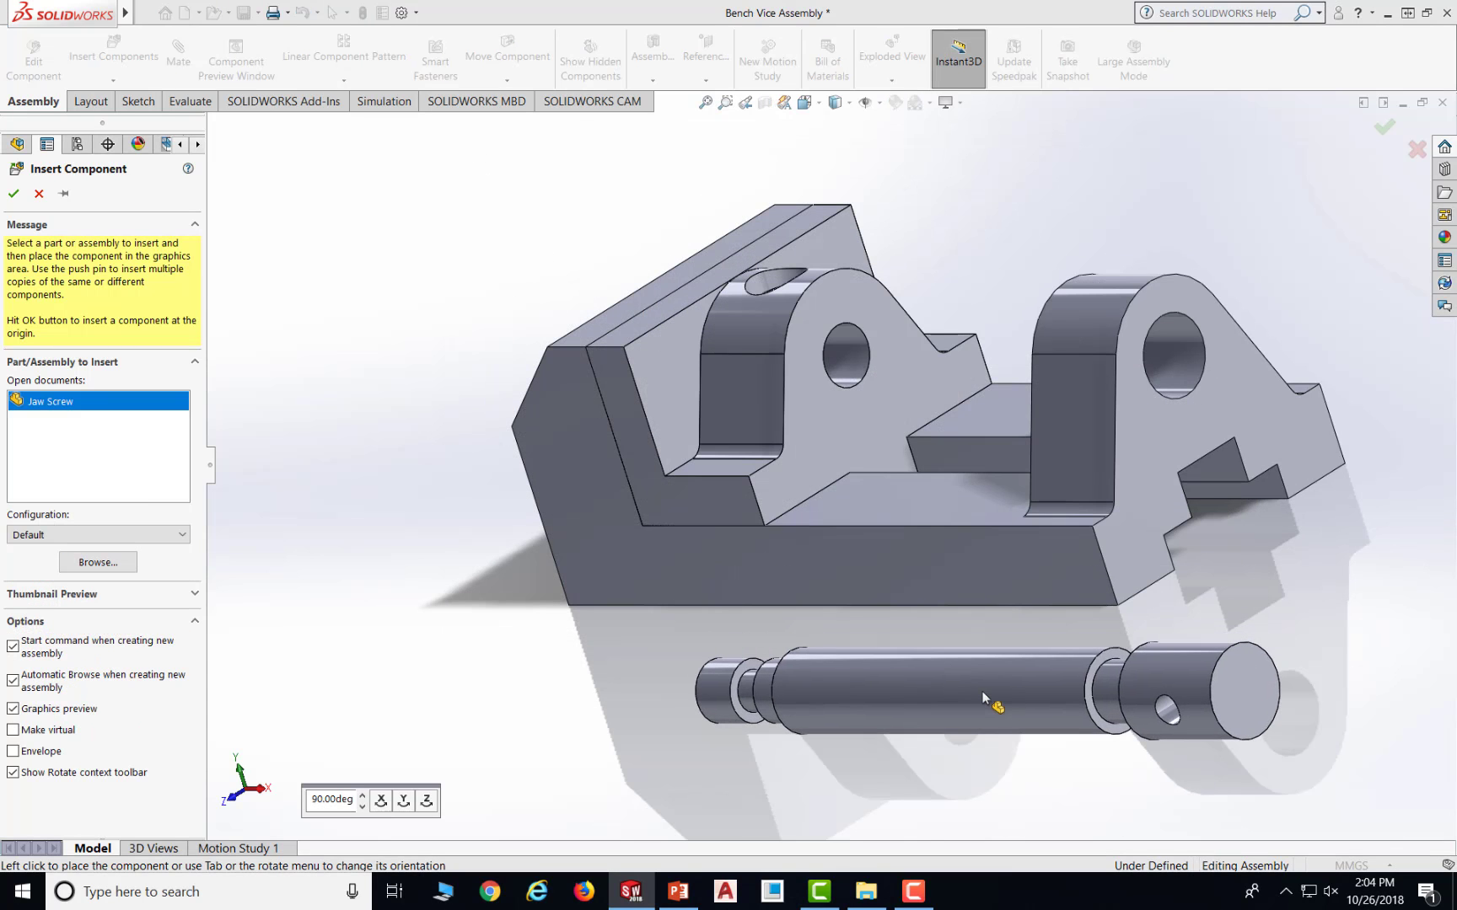
pyautogui.click(982, 682)
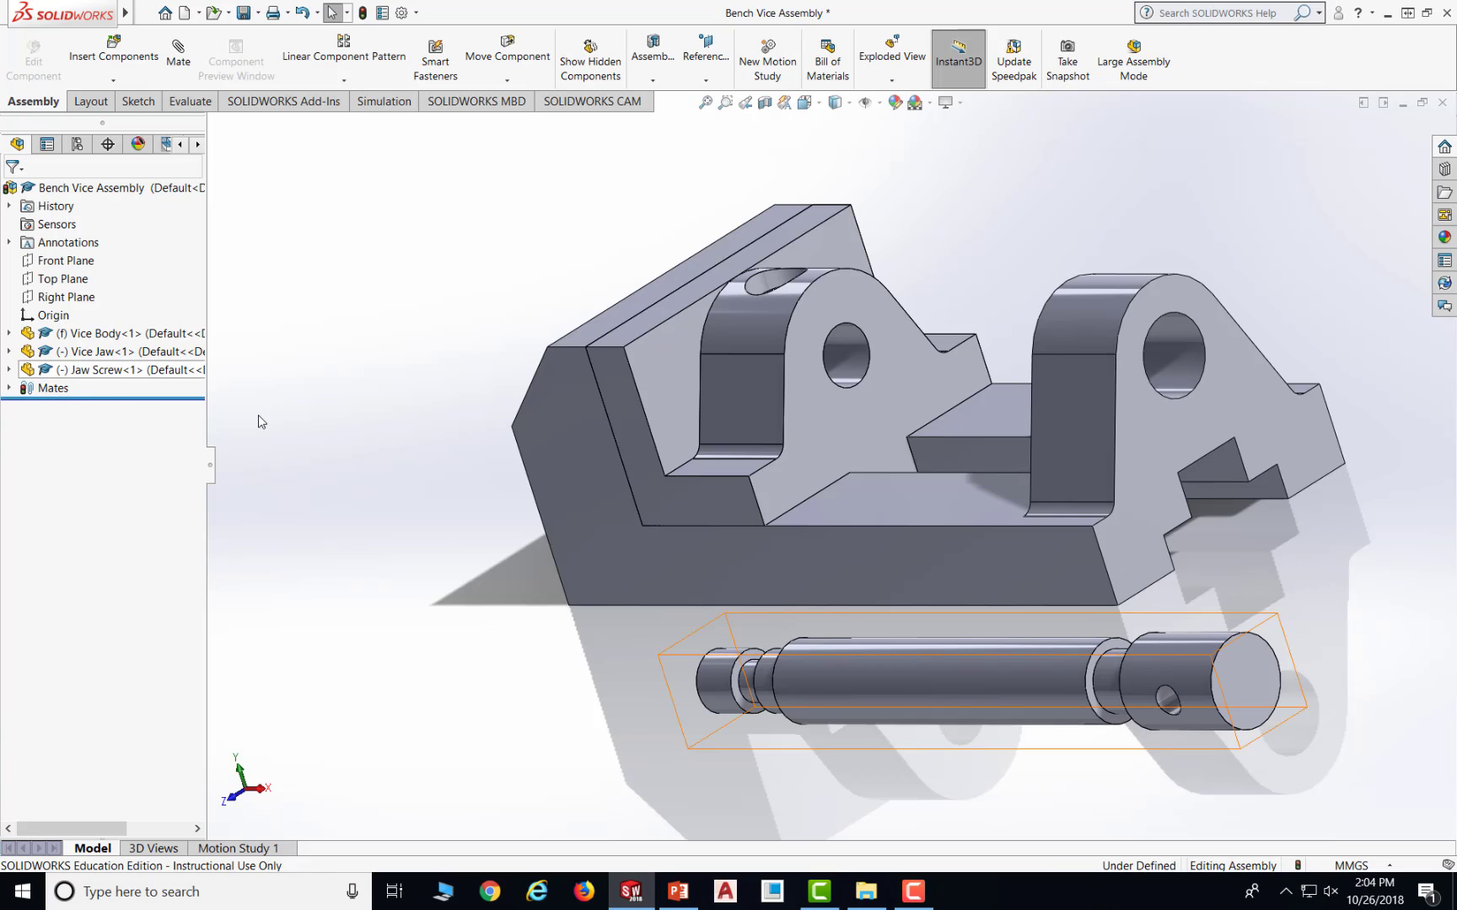
# - Add a concentric mate between the Jaw Screw's long cylindrical face and the hole in the Vice Body's end support
pyautogui.click(178, 59)
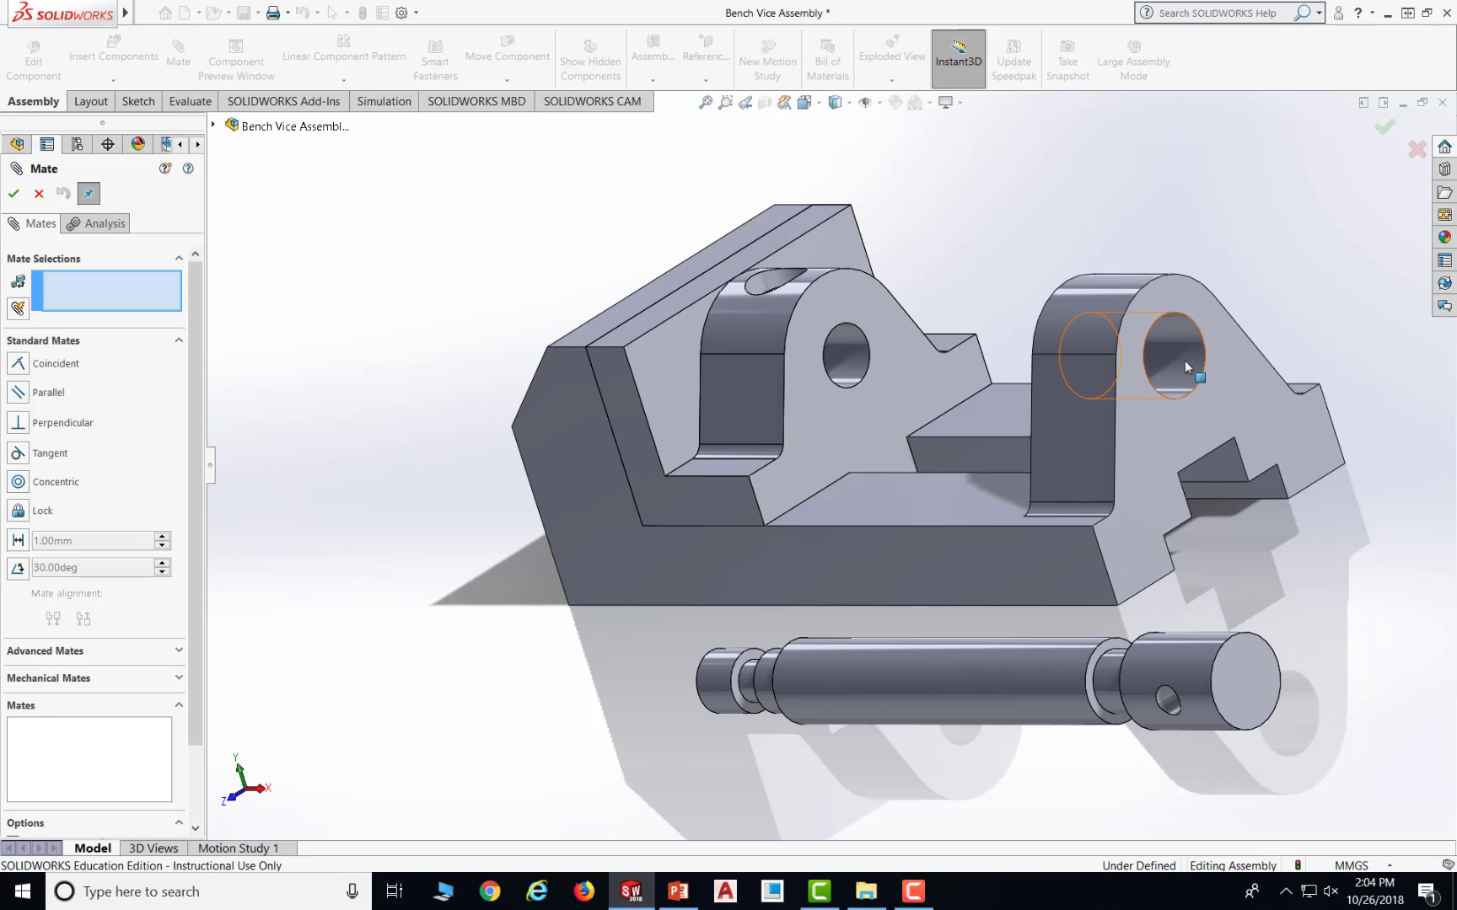
pyautogui.click(937, 682)
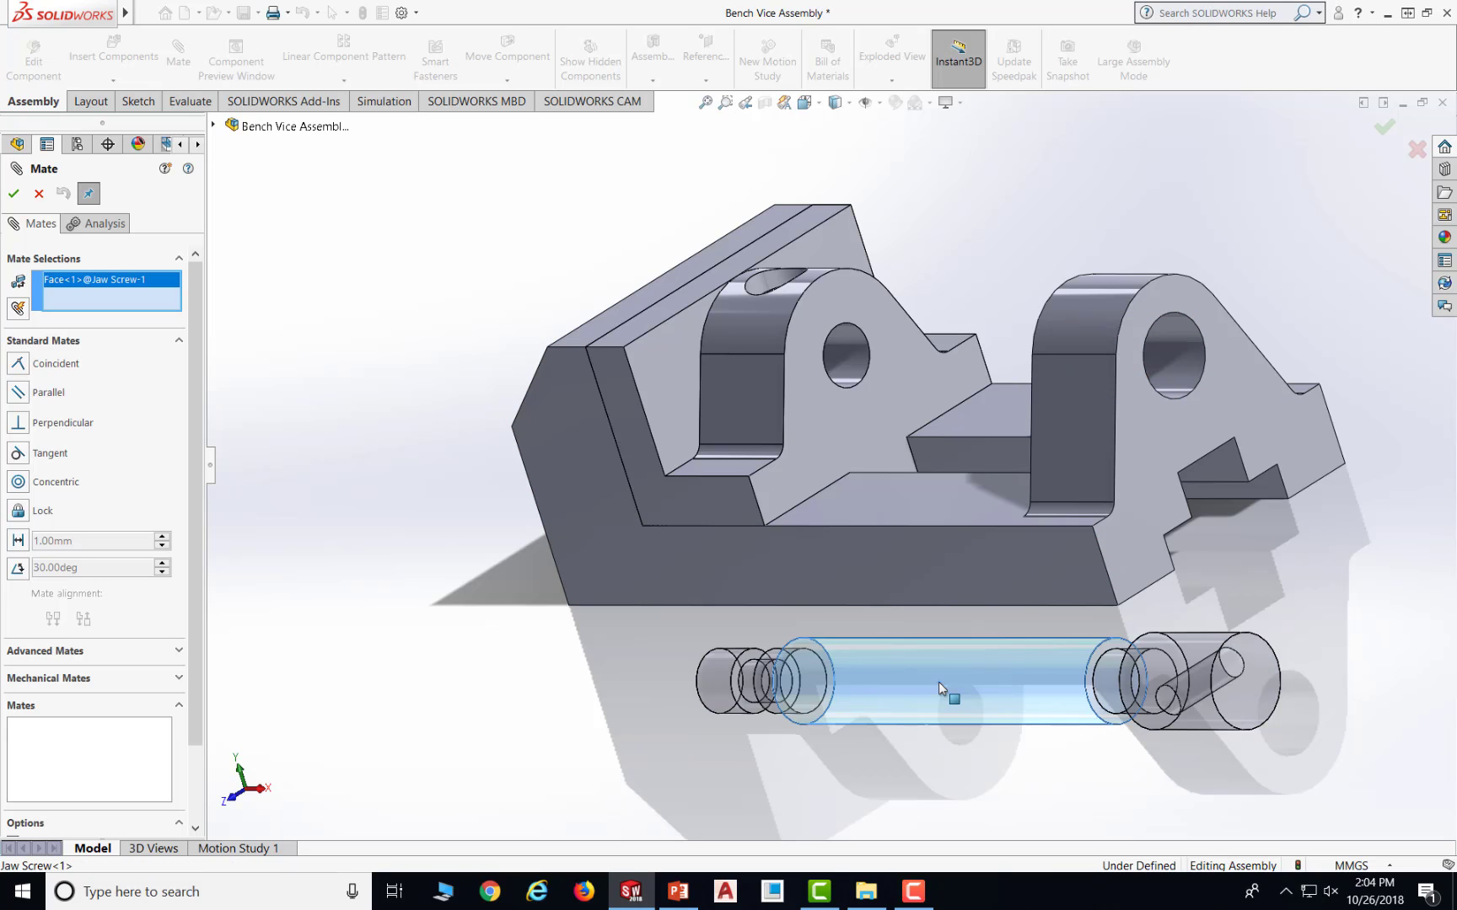
pyautogui.click(1187, 352)
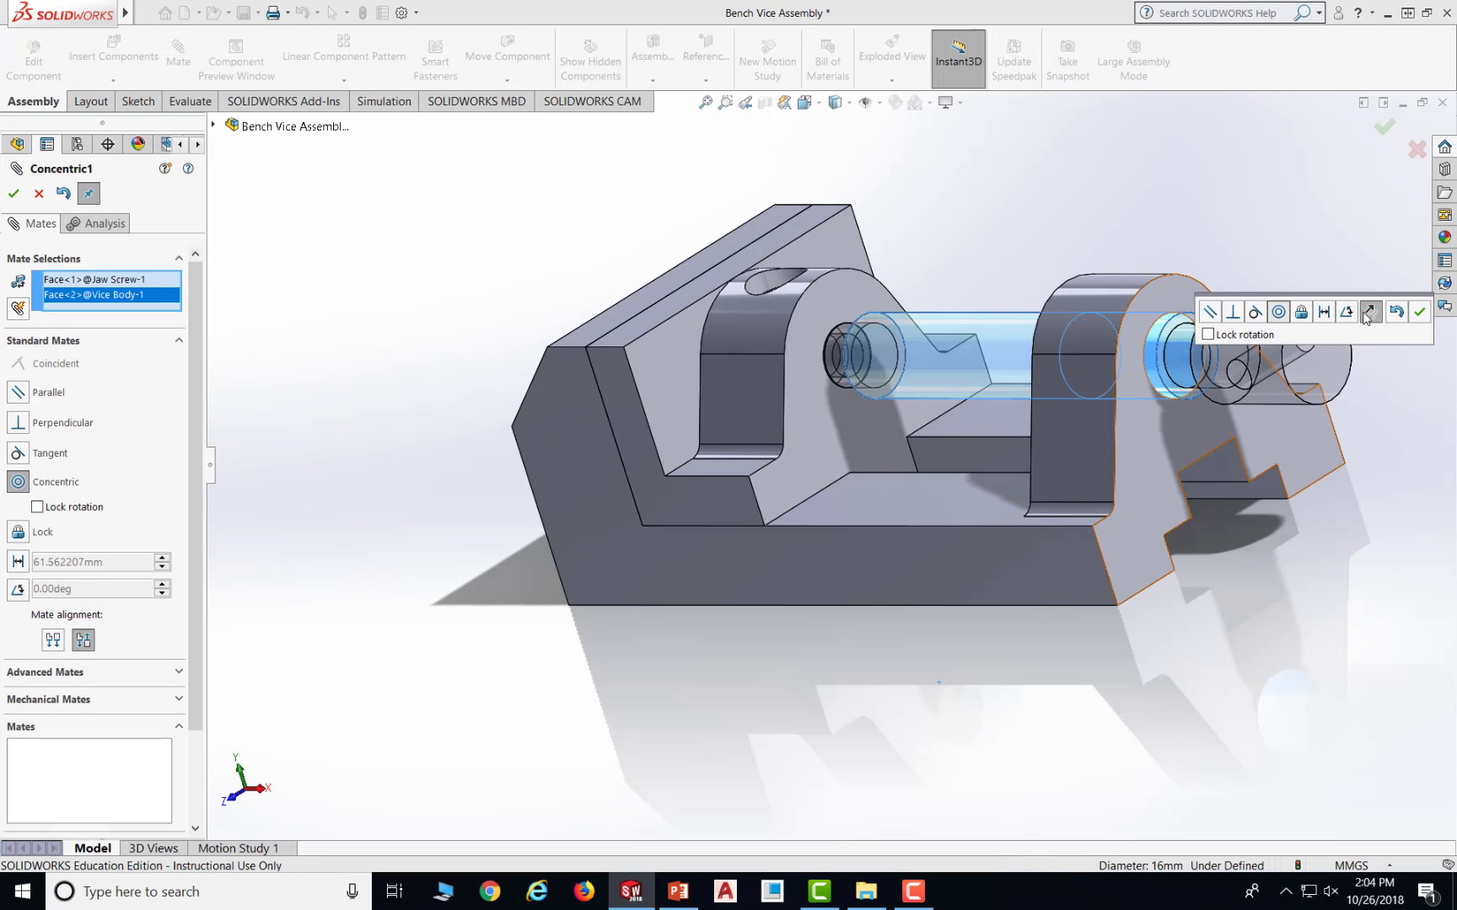
pyautogui.click(1420, 312)
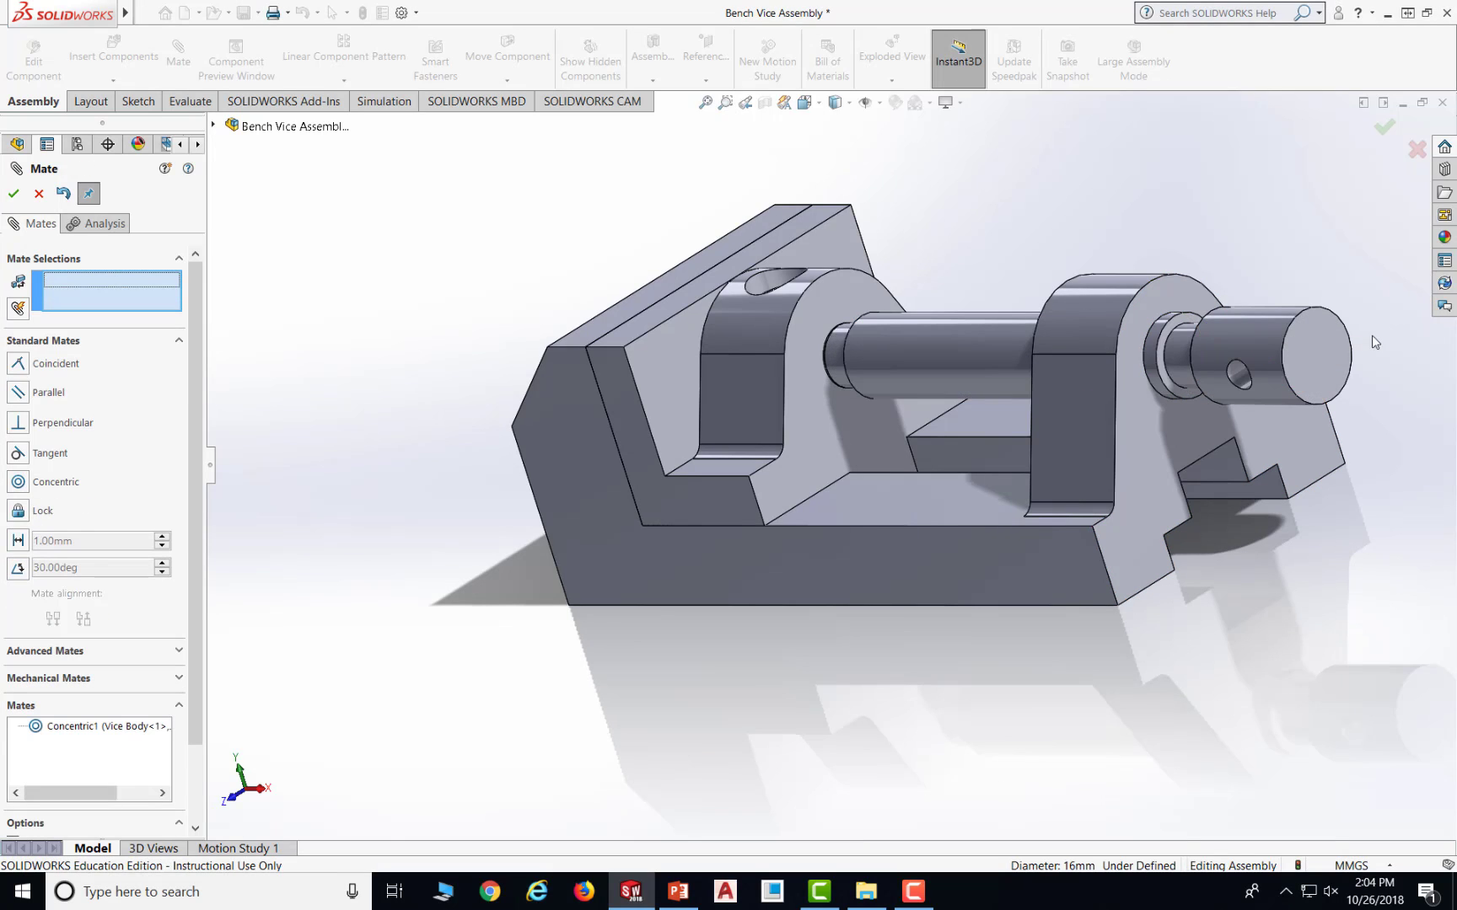
# - Slide the Jaw Screw outward through the Vice Body's support and move the Vice Jaw away from the fixed jaw
pyautogui.click(949, 345)
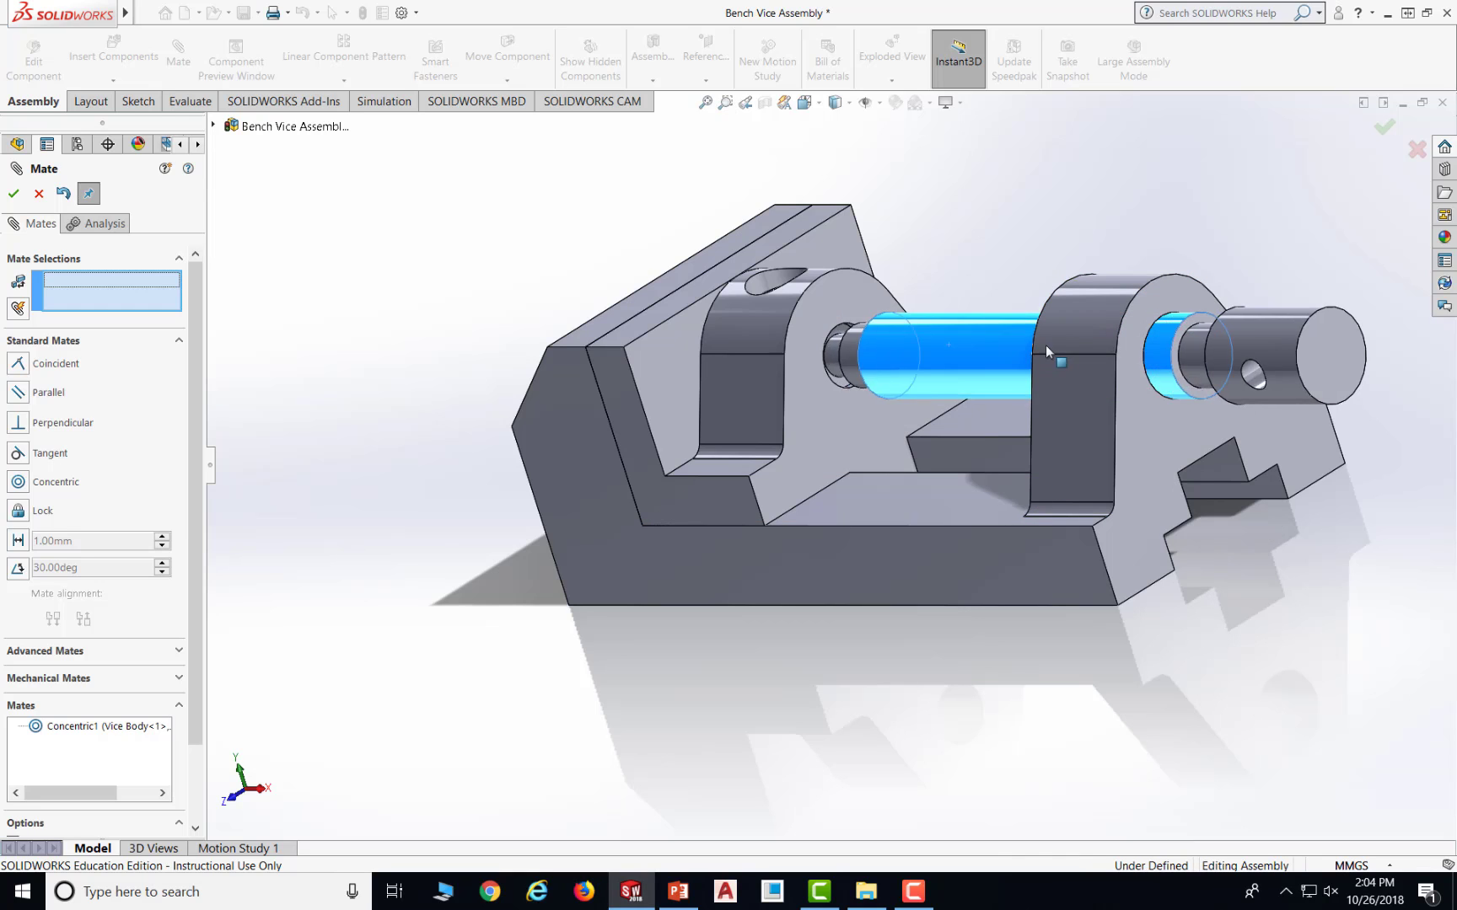
pyautogui.moveTo(1047, 345); pyautogui.dragTo(1180, 397)
pyautogui.moveTo(736, 359); pyautogui.dragTo(856, 394)
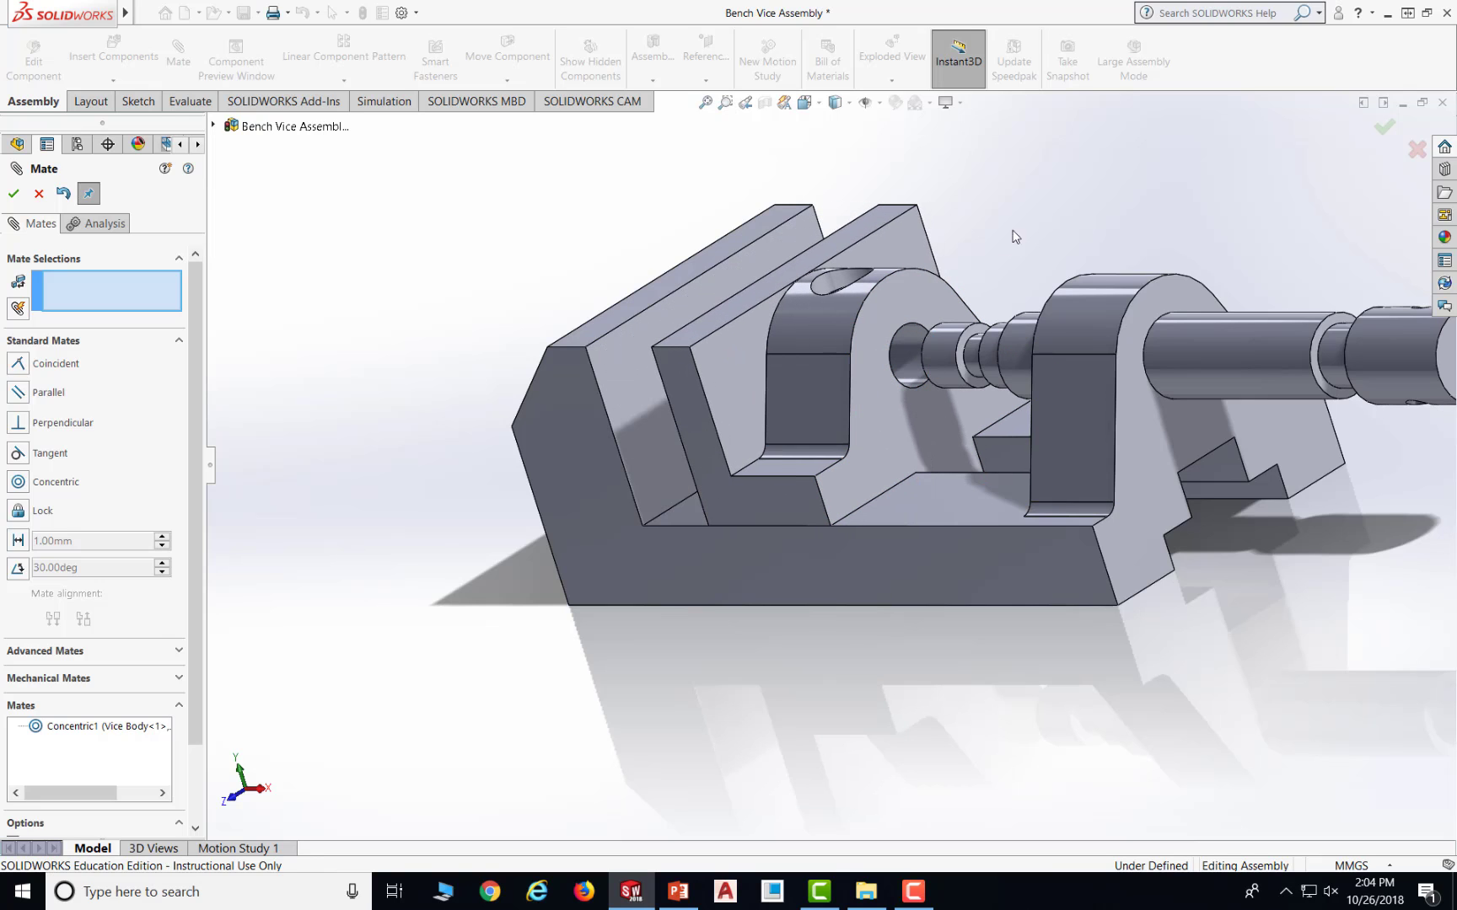
pyautogui.moveTo(1000, 263); pyautogui.dragTo(1028, 370, button='middle')
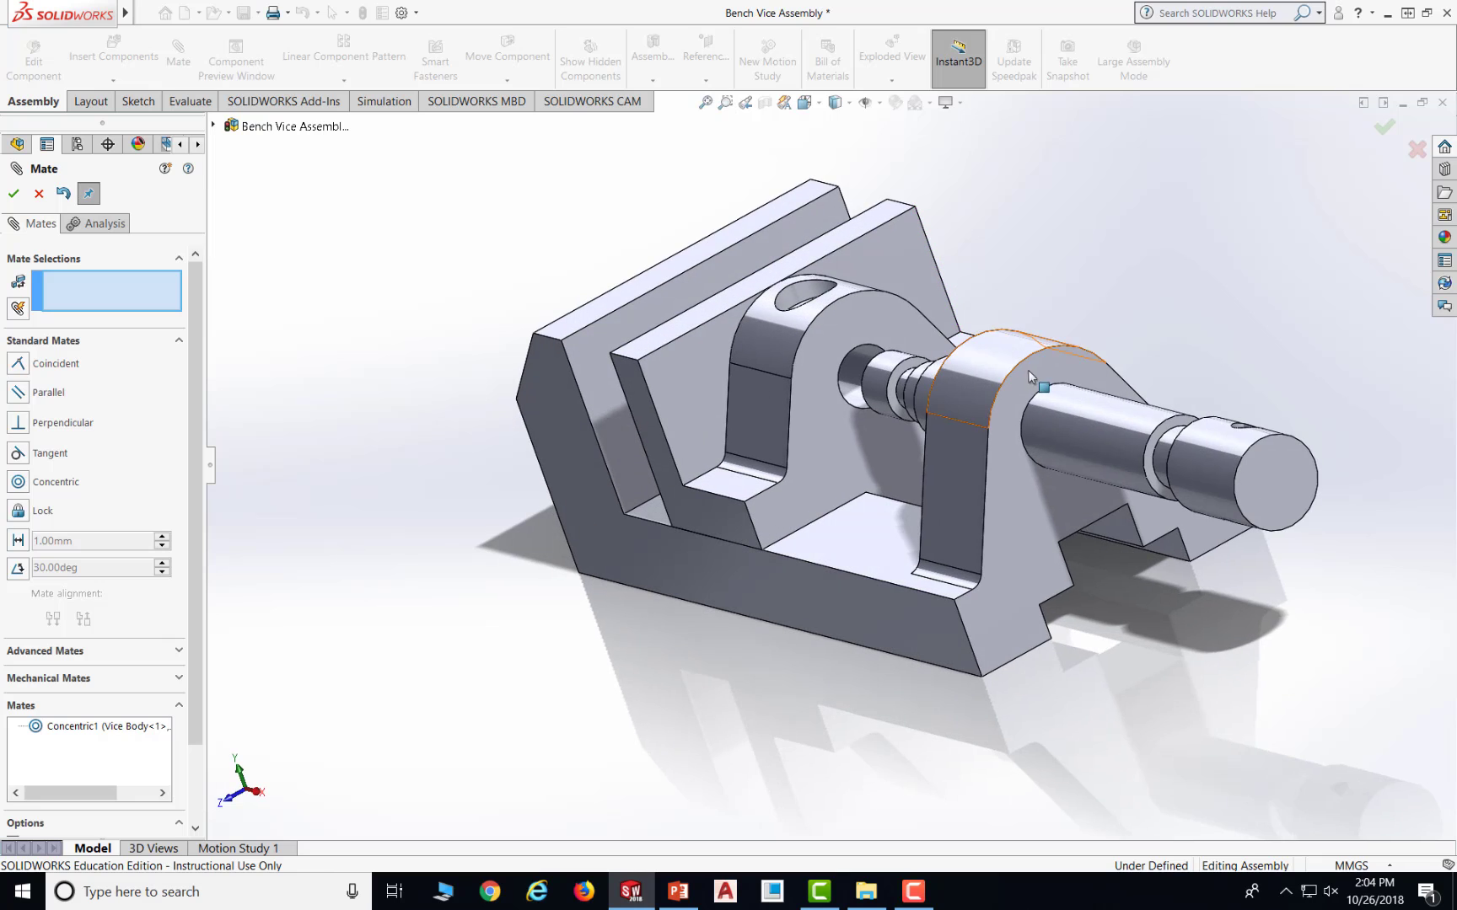
pyautogui.moveTo(1193, 469); pyautogui.dragTo(1240, 486)
# - Add a coincident mate between the Jaw Screw's small end face and the circular inner edge of the Vice Jaw's screw hole
pyautogui.moveTo(1241, 485); pyautogui.dragTo(1250, 312, button='middle')
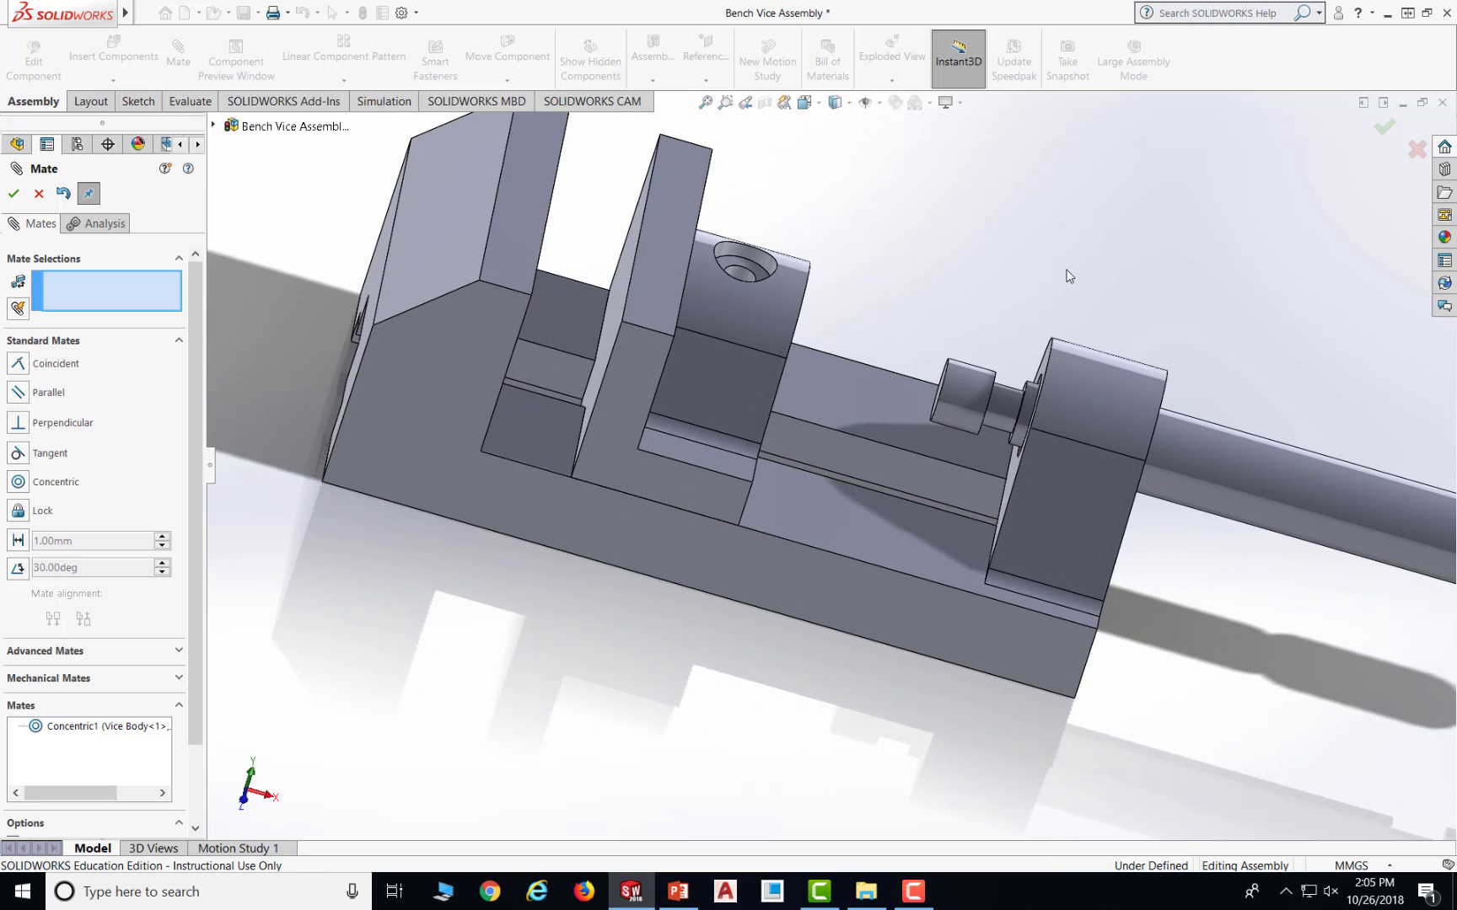
pyautogui.moveTo(1096, 271); pyautogui.dragTo(1152, 289, button='middle')
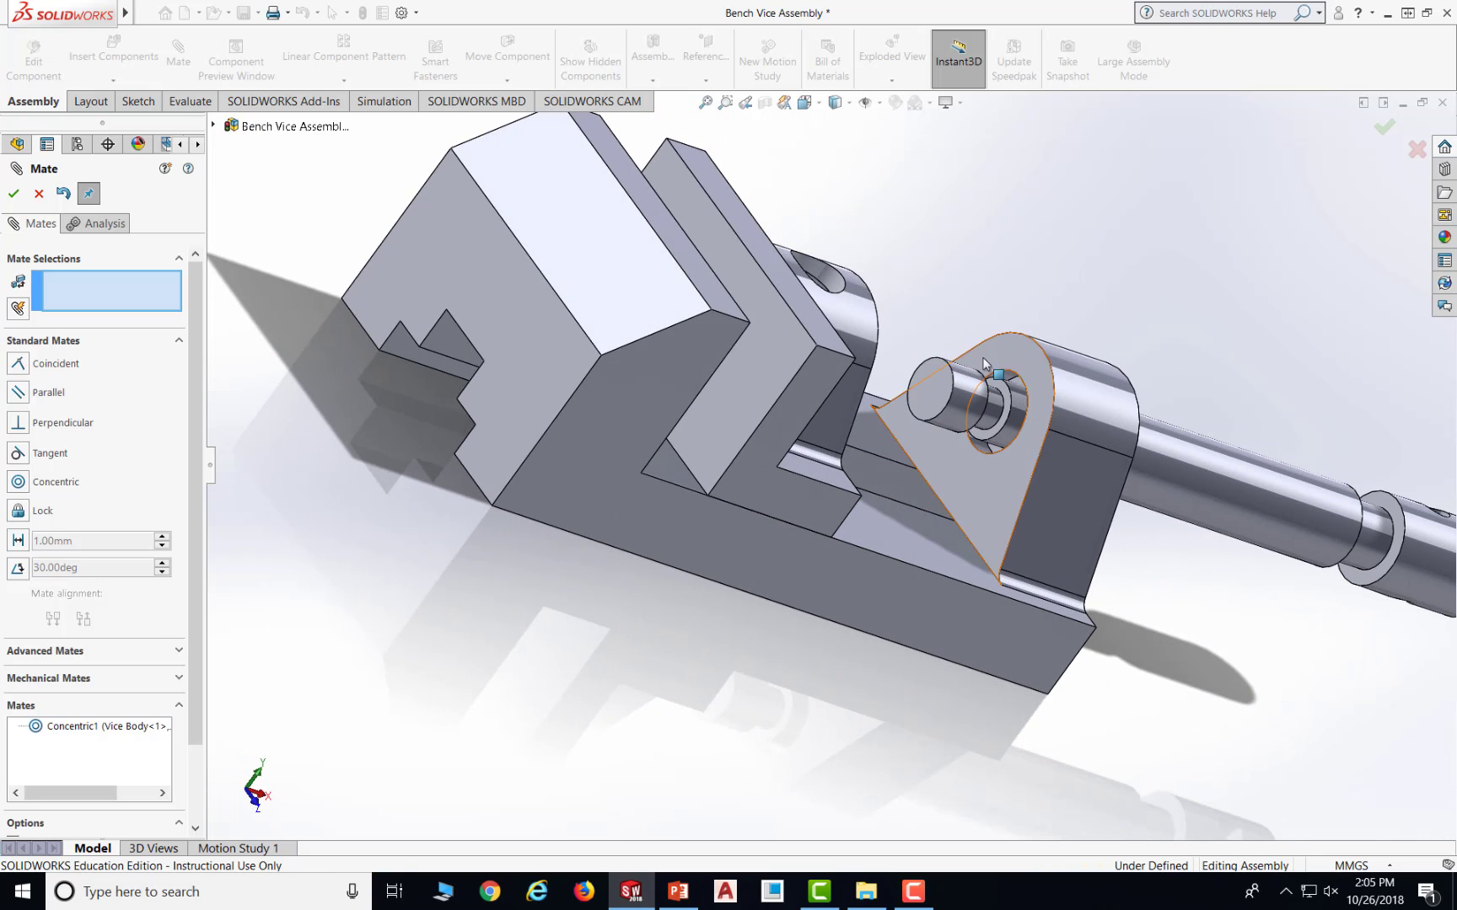
pyautogui.click(938, 388)
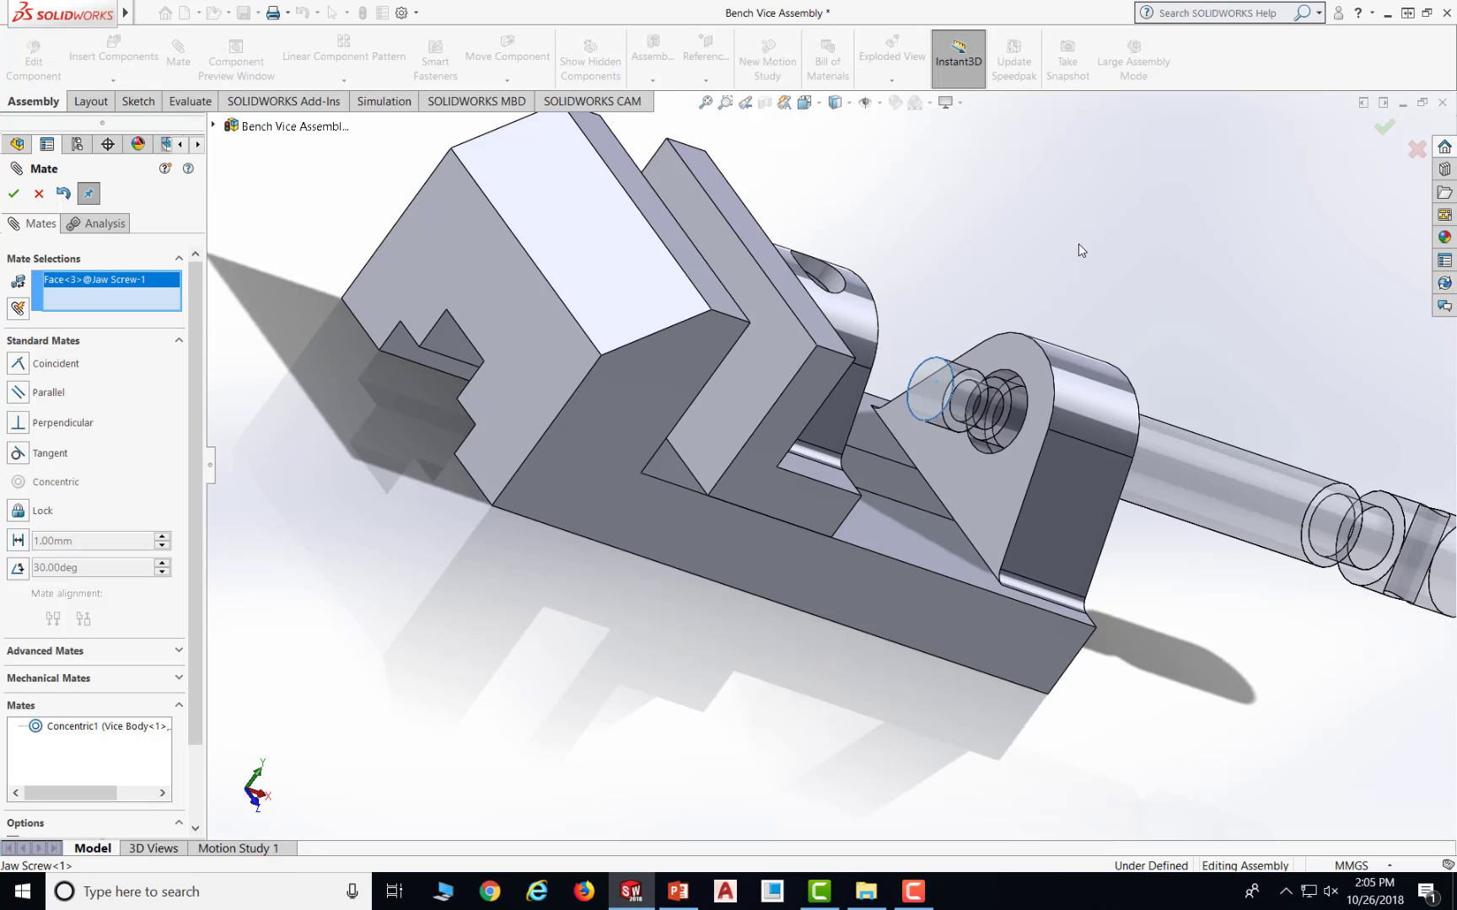
pyautogui.moveTo(1078, 244); pyautogui.dragTo(877, 334, button='middle')
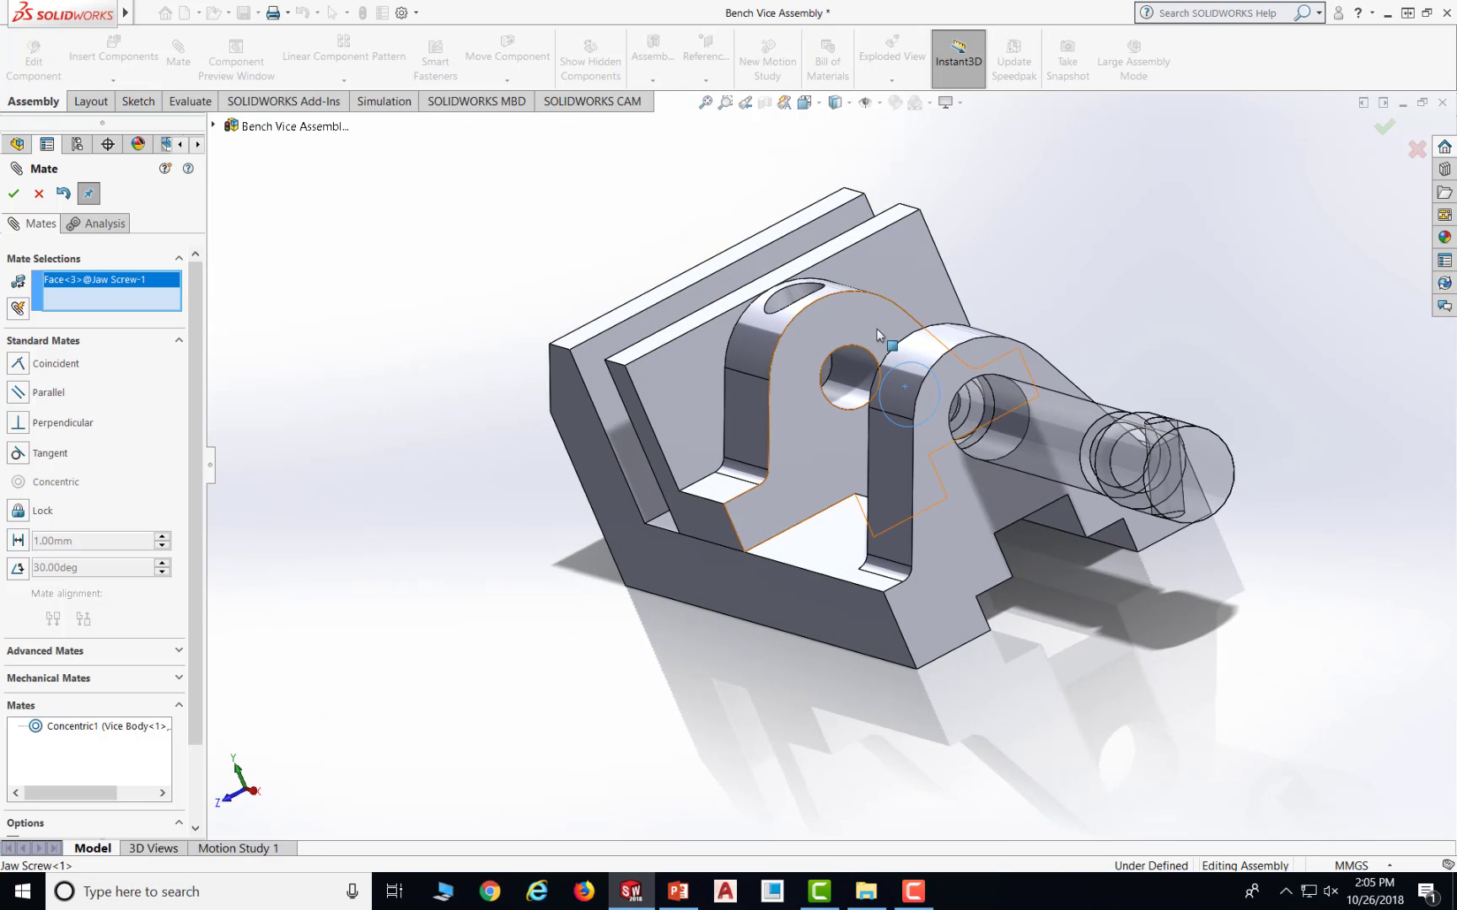
pyautogui.click(832, 369)
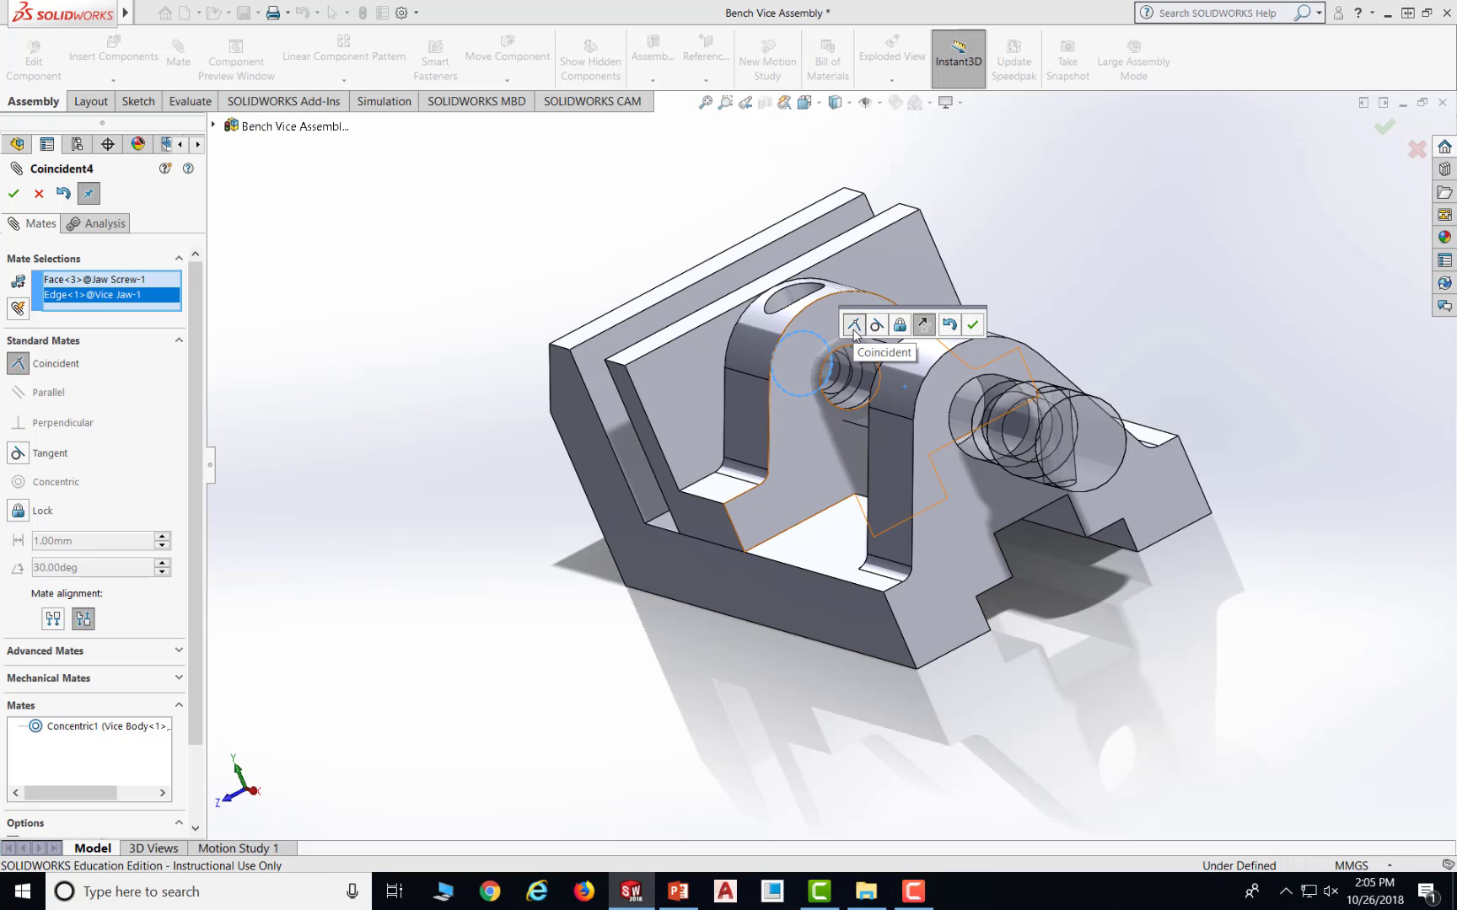
pyautogui.click(972, 324)
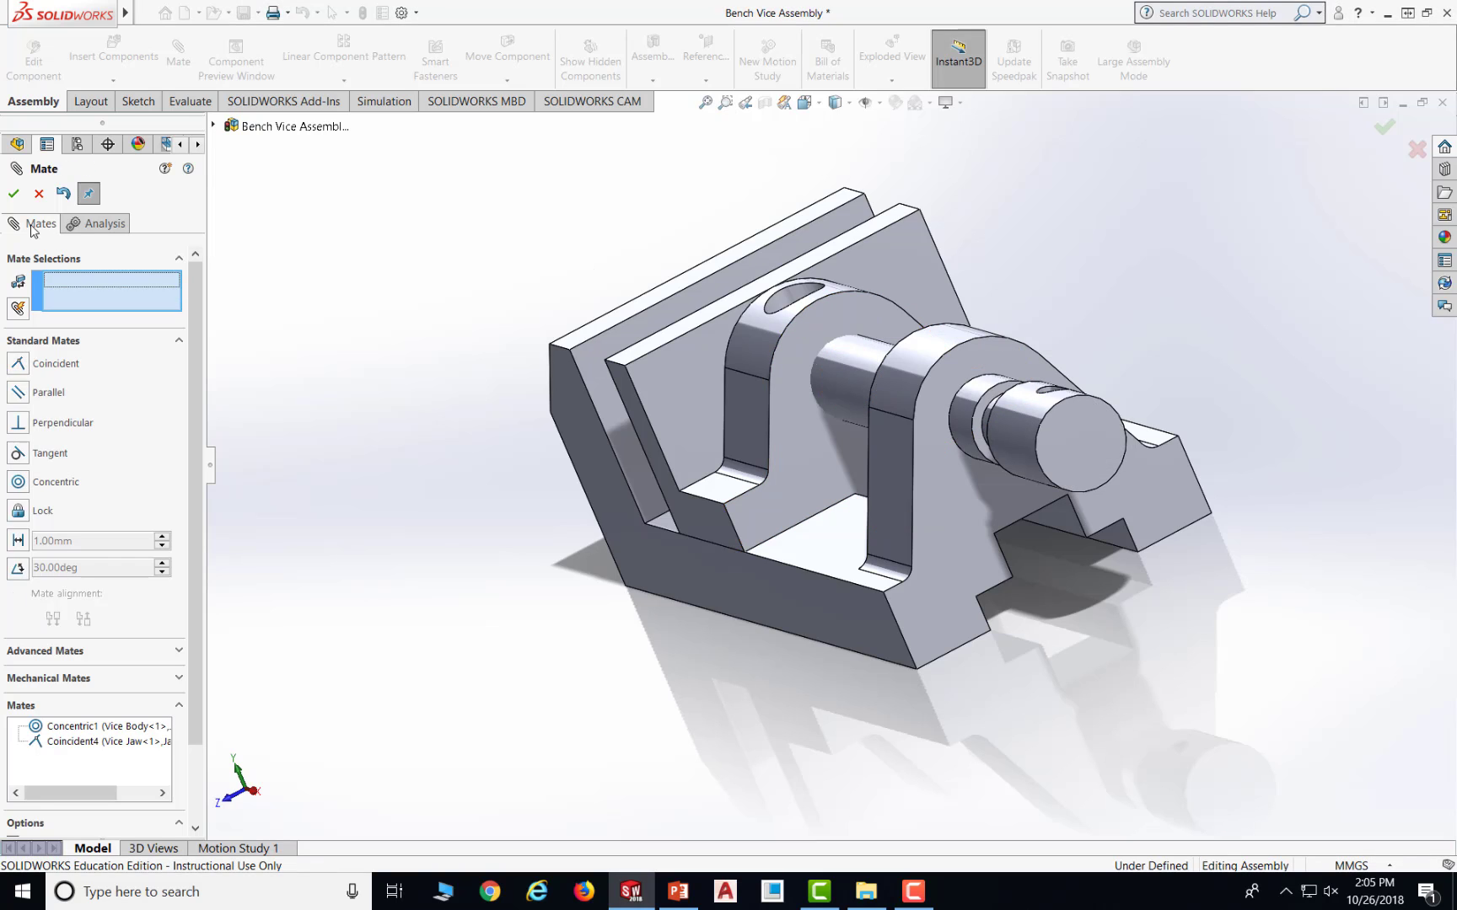
pyautogui.click(14, 194)
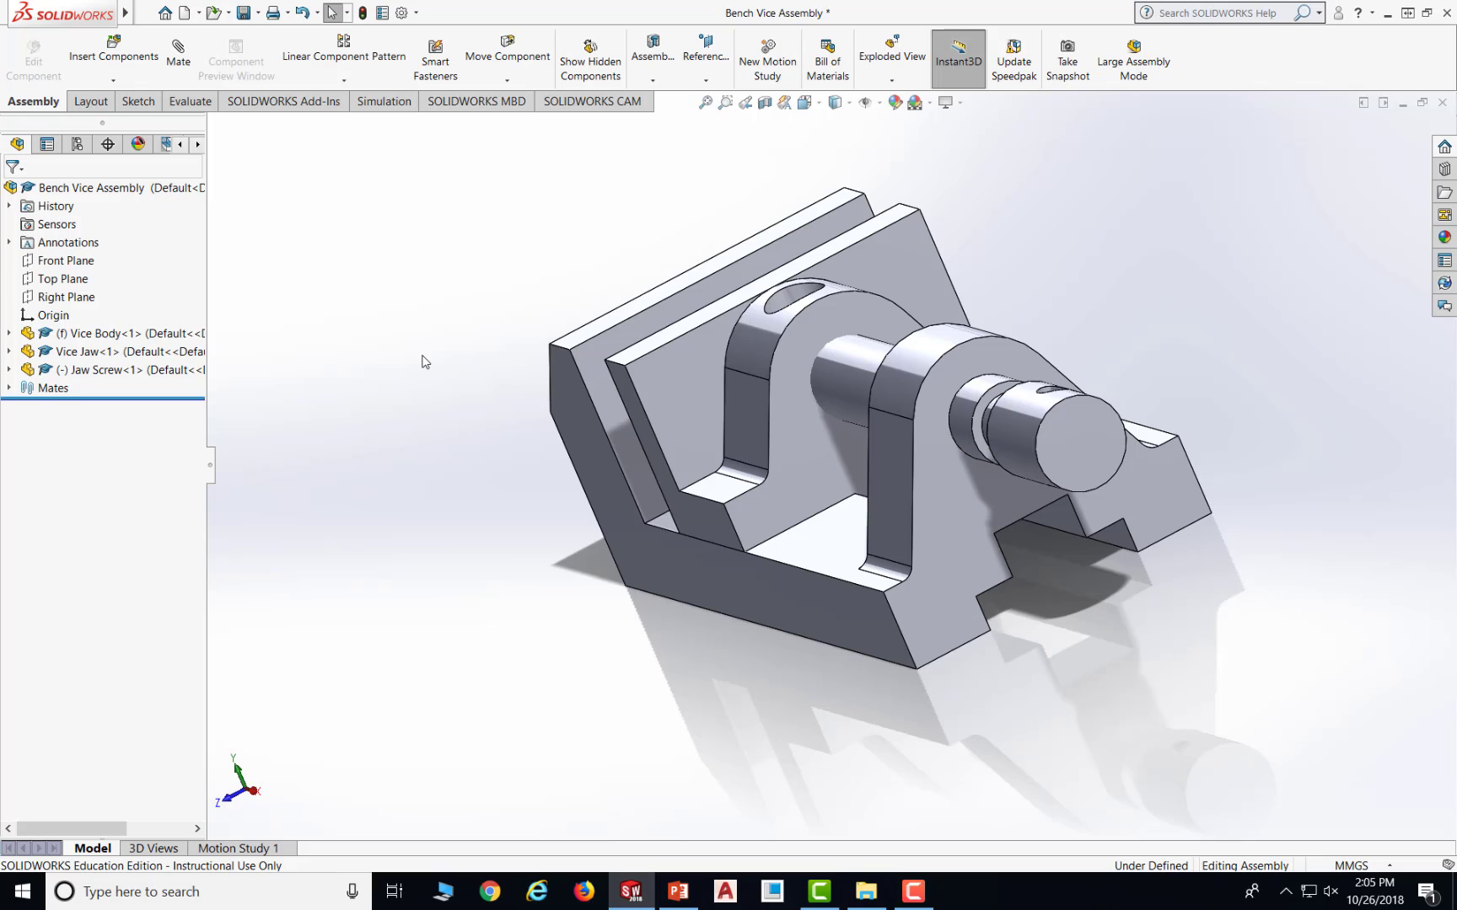
# - Slide and turn the Jaw Screw by its head to test how the Vice Jaw travels with it, and clear the selection
pyautogui.scroll(-2, 425, 361)
pyautogui.scroll(1, 425, 362)
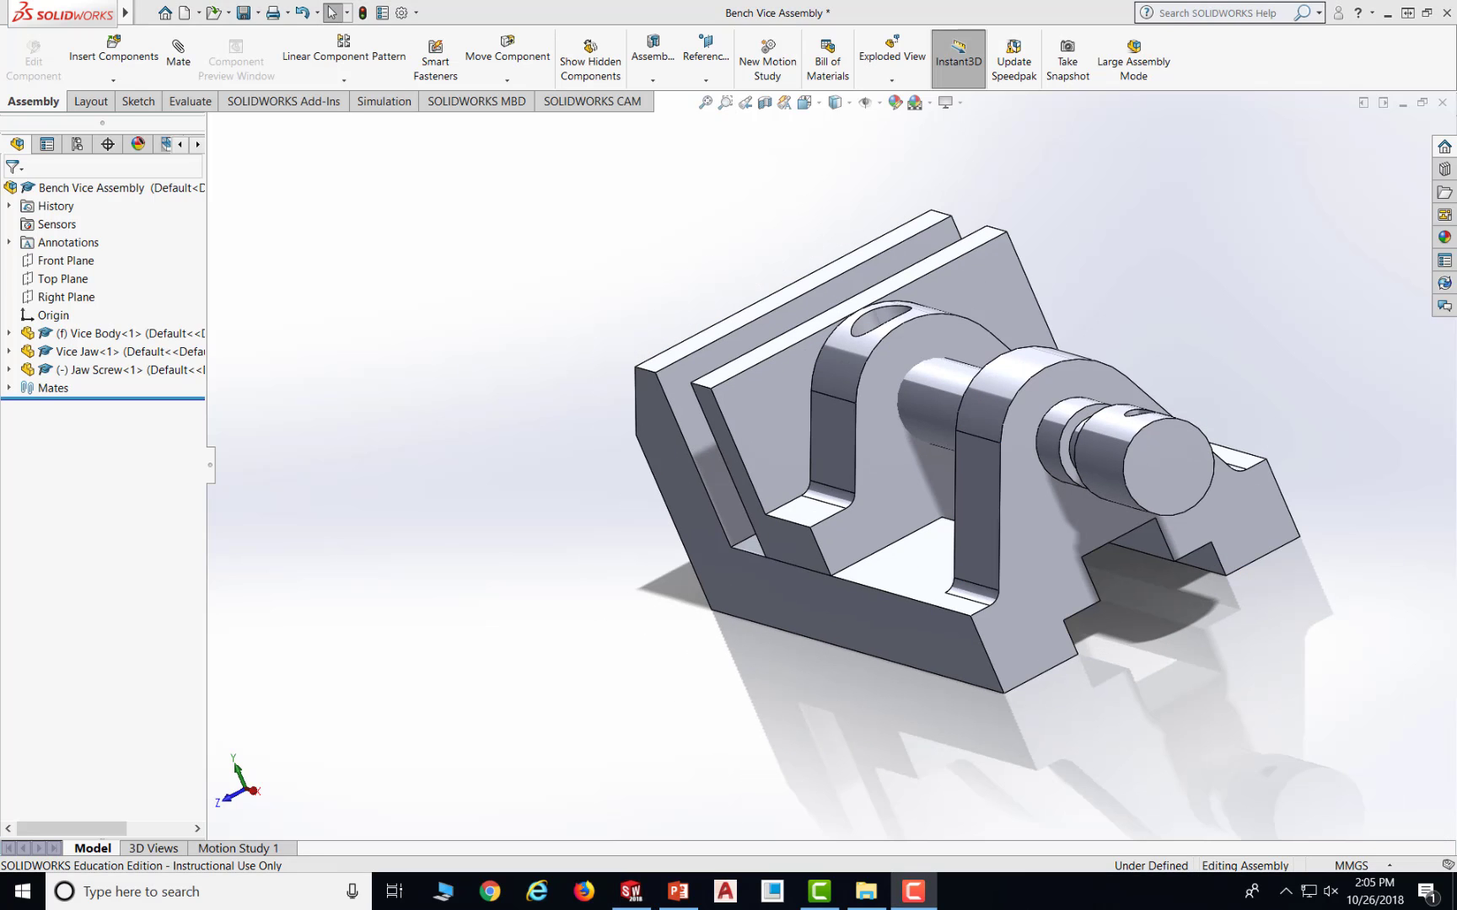
pyautogui.moveTo(767, 439); pyautogui.dragTo(875, 412, button='middle')
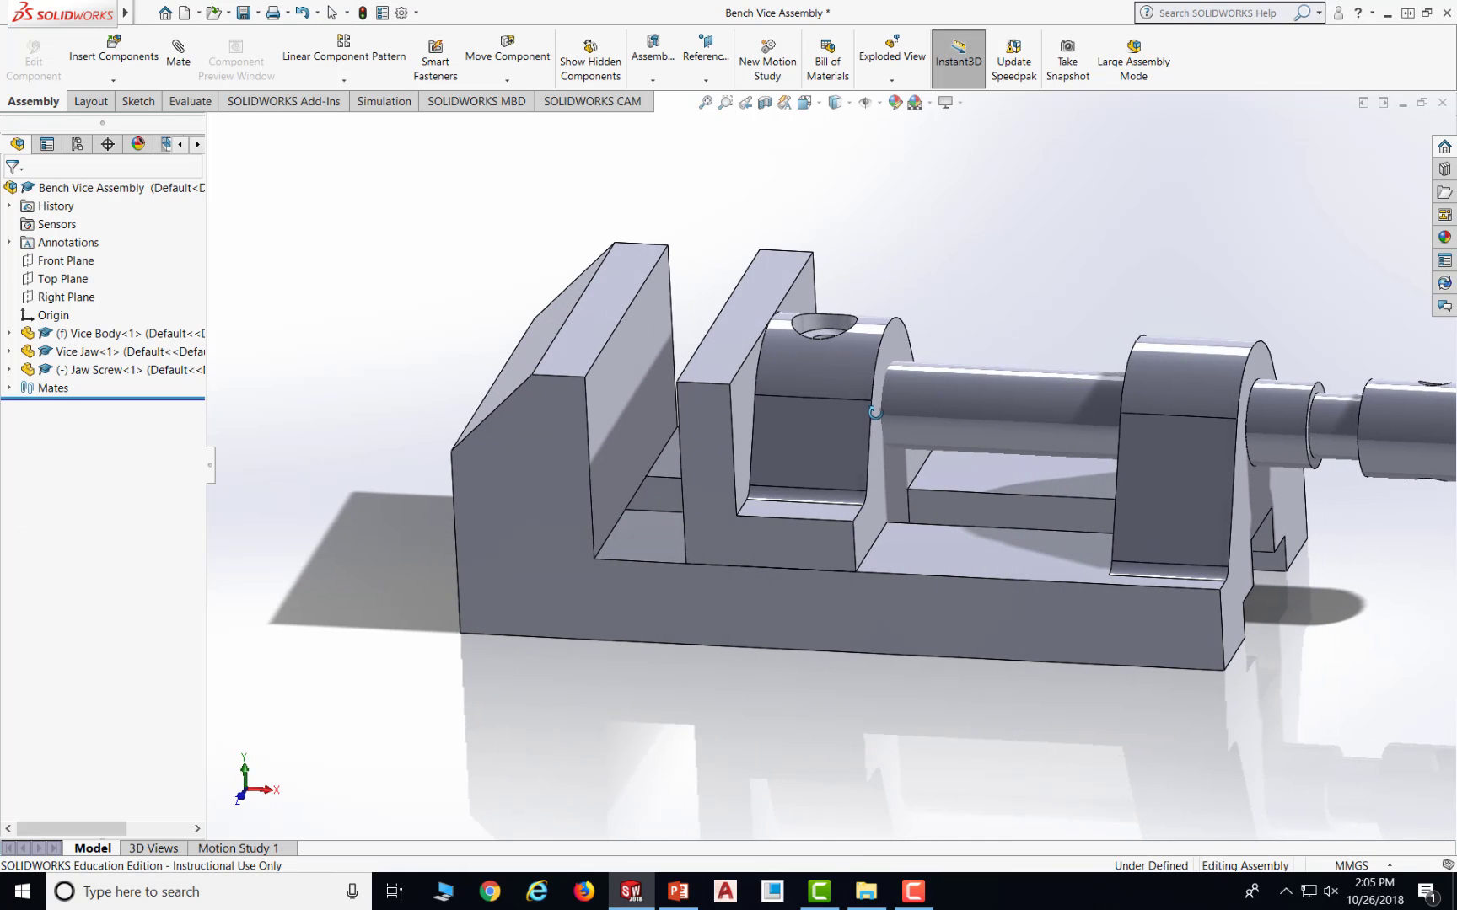
pyautogui.click(82, 360)
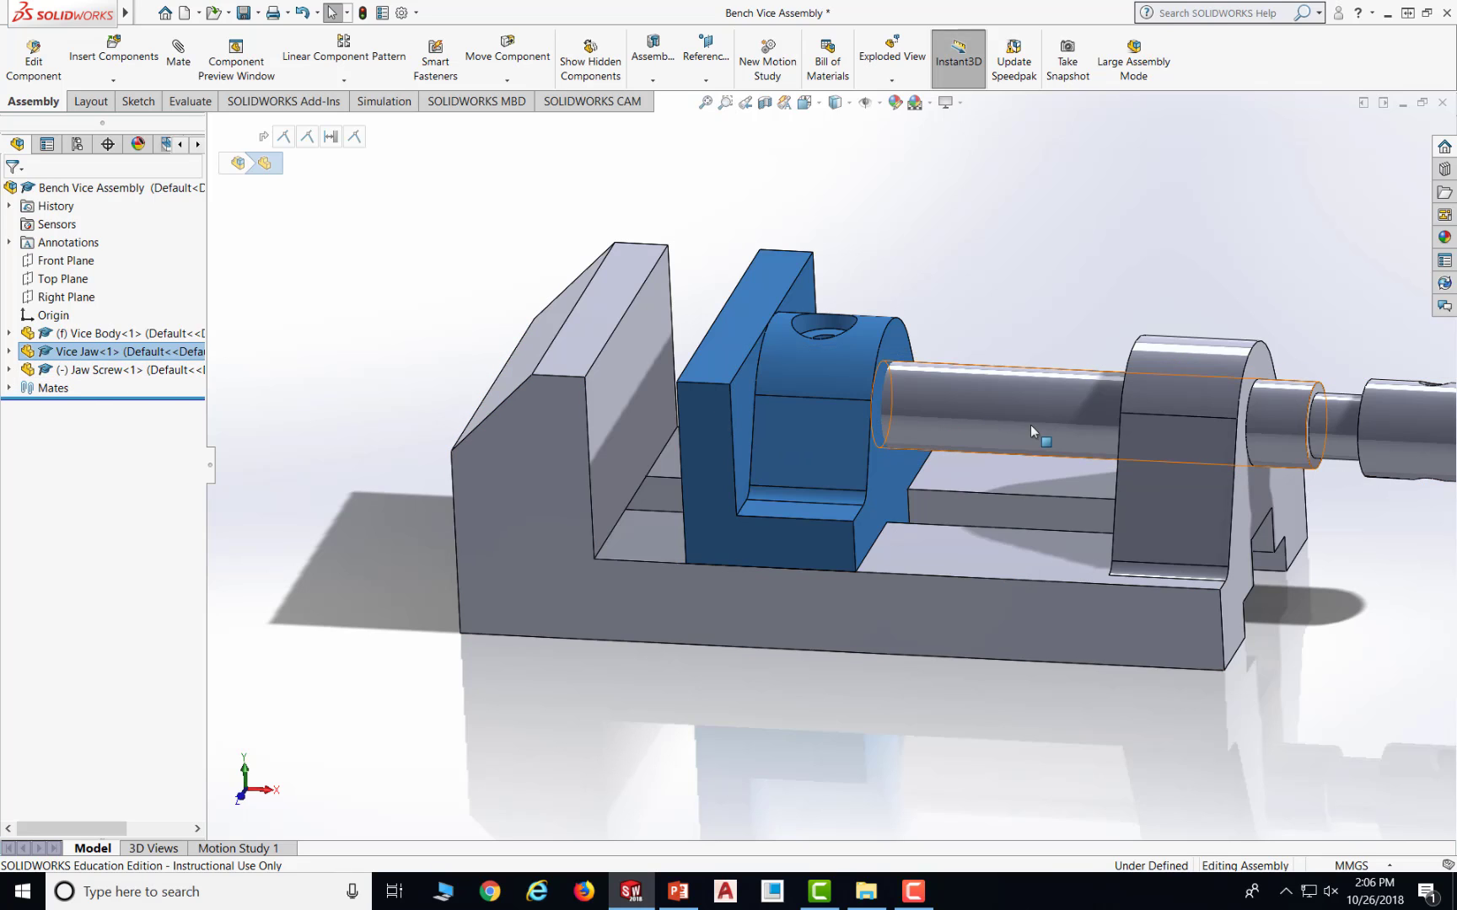
pyautogui.scroll(3, 1013, 425)
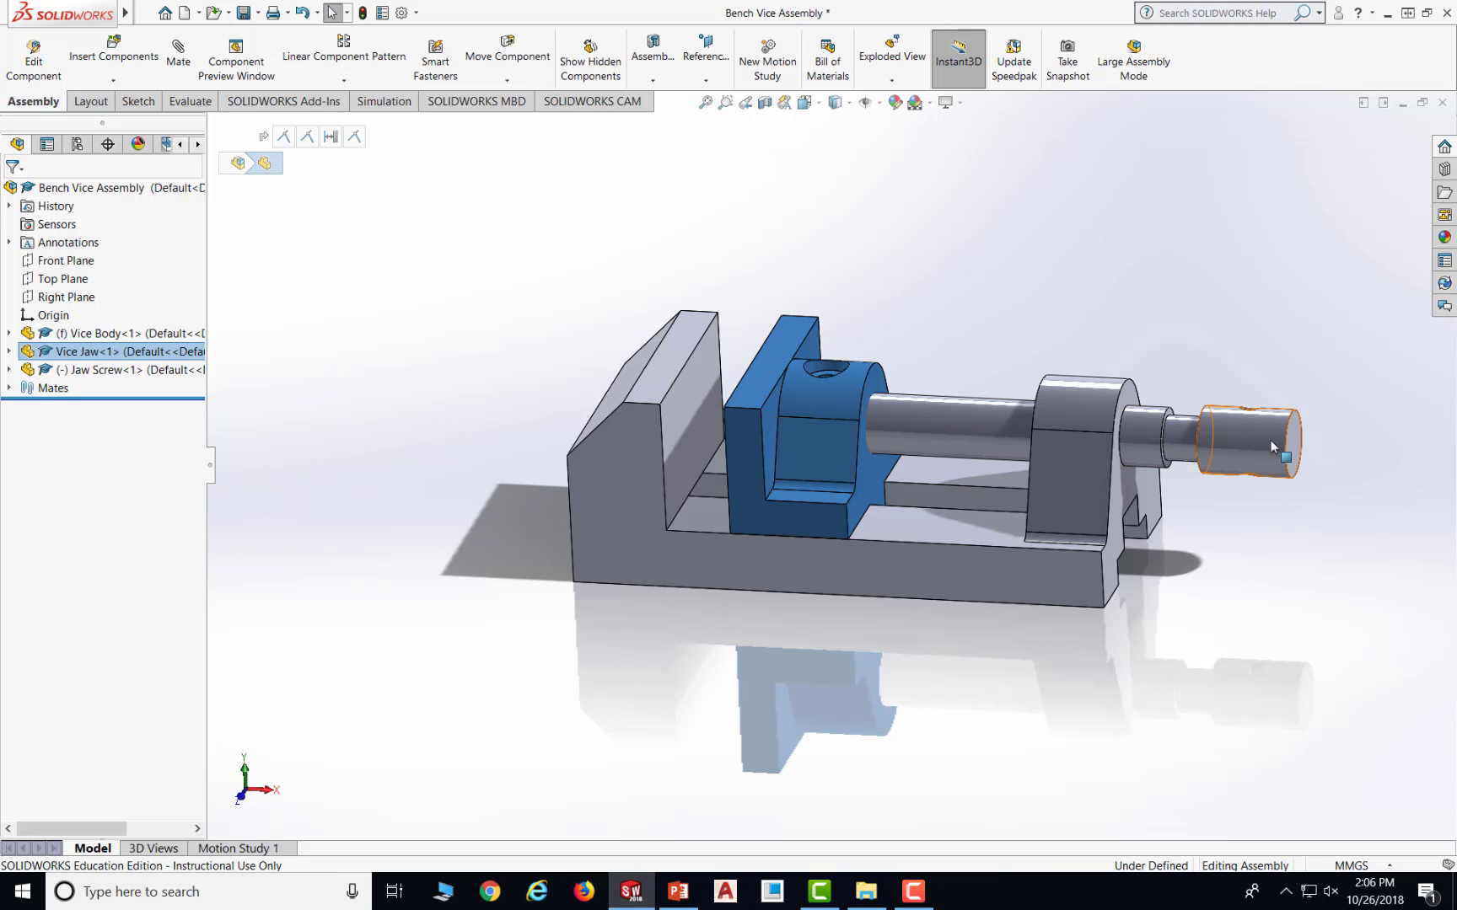
pyautogui.moveTo(1262, 443); pyautogui.dragTo(1297, 419)
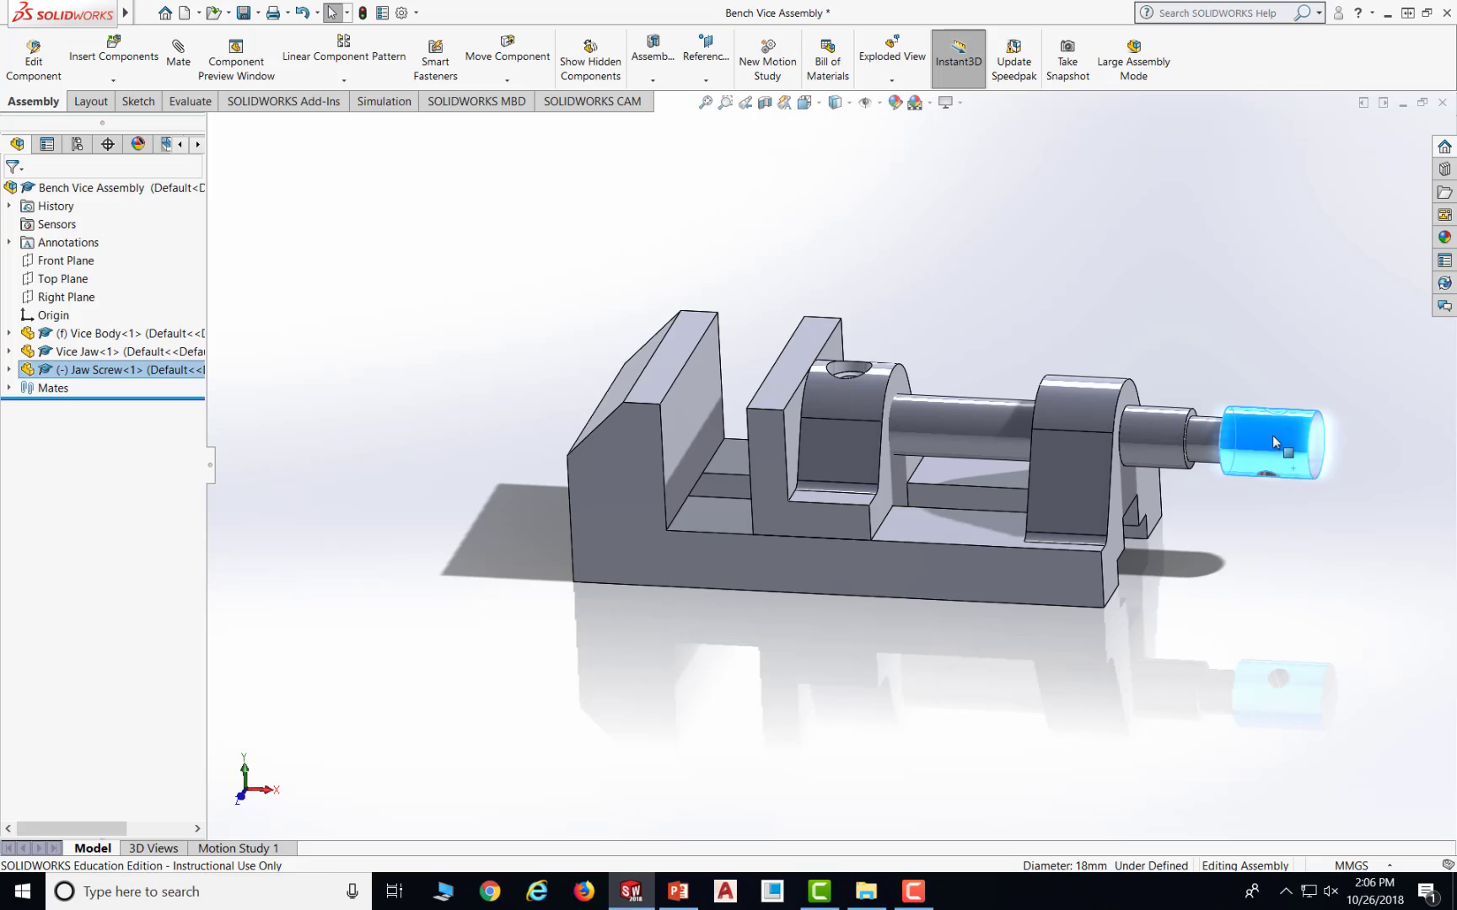
pyautogui.moveTo(1273, 442); pyautogui.dragTo(1249, 414)
pyautogui.press('Escape')
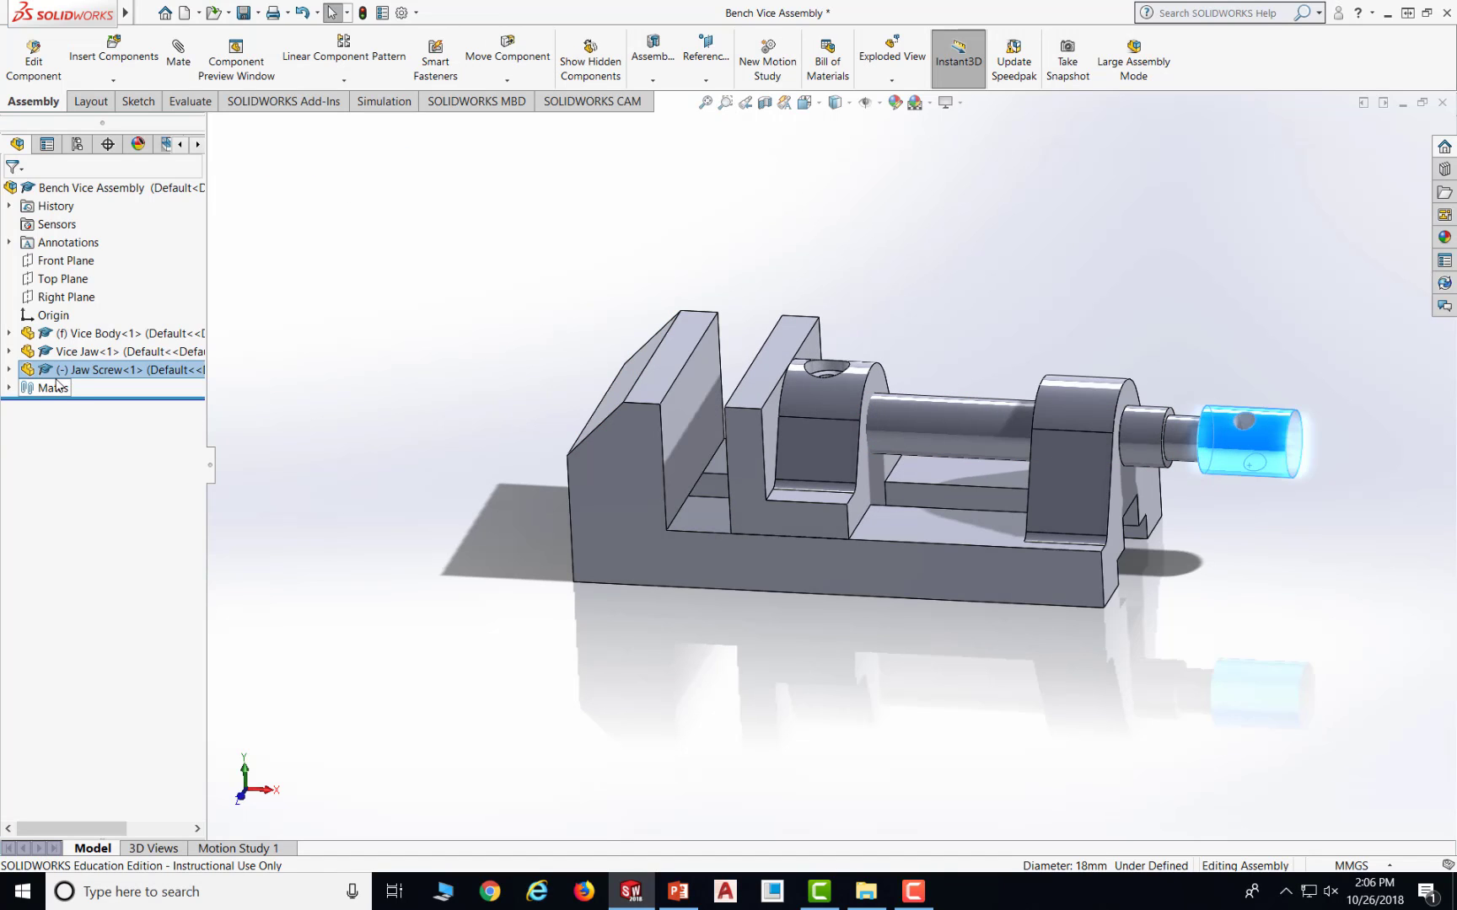
pyautogui.click(1136, 746)
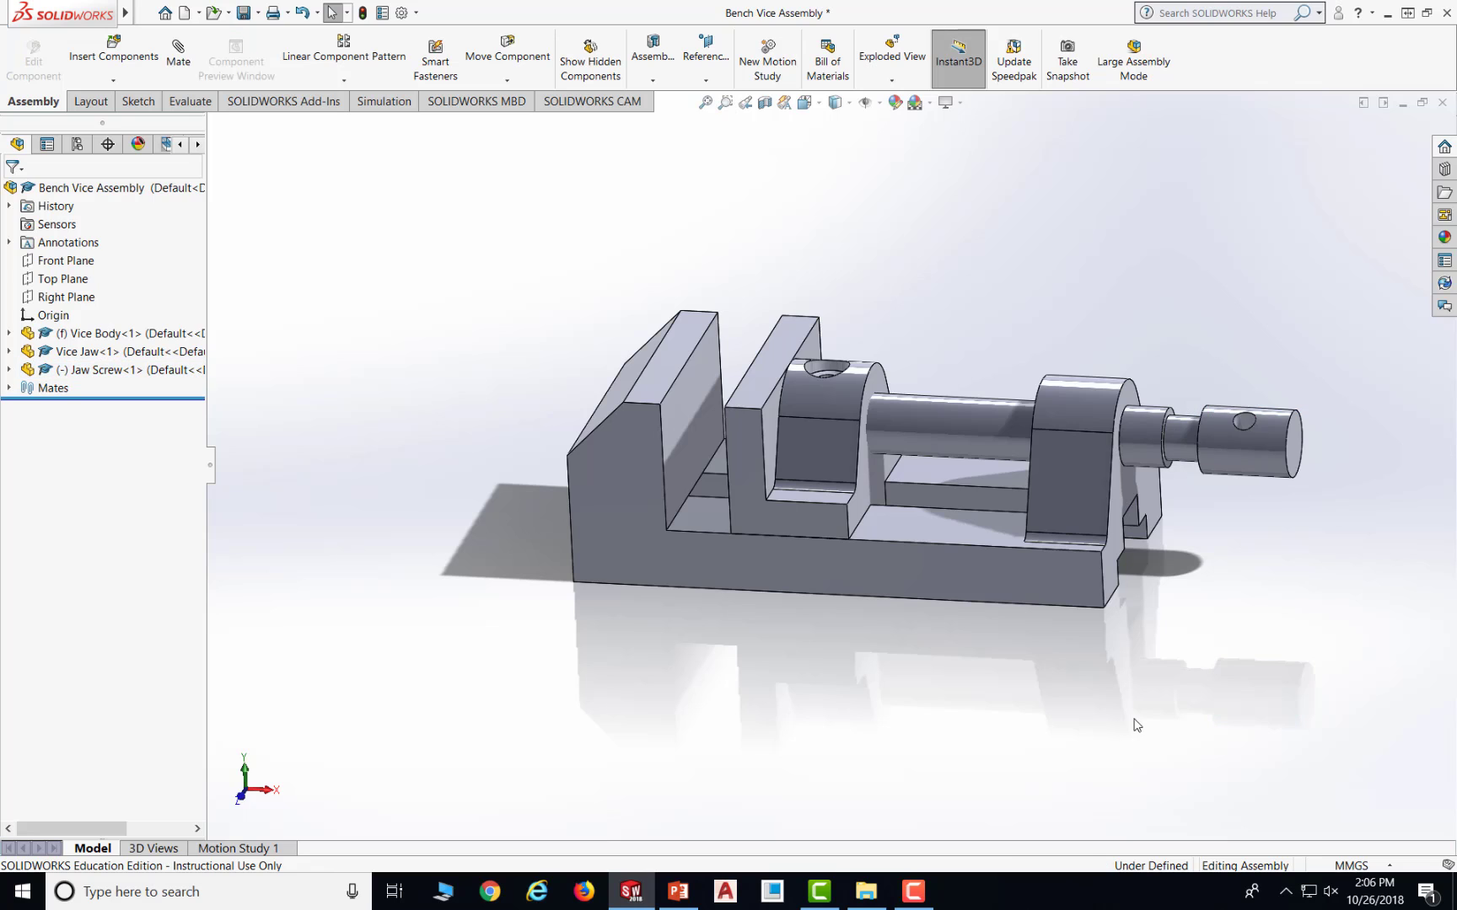
# - Turn the Jaw Screw and pull it slightly outward to open the Vice Jaw further from the fixed jaw
pyautogui.moveTo(1060, 322); pyautogui.dragTo(1170, 416, button='middle')
pyautogui.click(1295, 483)
pyautogui.moveTo(1295, 484)
pyautogui.mouseDown()
pyautogui.moveTo(1235, 472)
pyautogui.moveTo(1287, 495)
pyautogui.moveTo(1176, 475)
pyautogui.moveTo(1340, 505)
pyautogui.moveTo(1281, 484)
pyautogui.moveTo(1315, 497)
pyautogui.moveTo(1233, 507)
pyautogui.moveTo(1289, 505)
pyautogui.mouseUp()
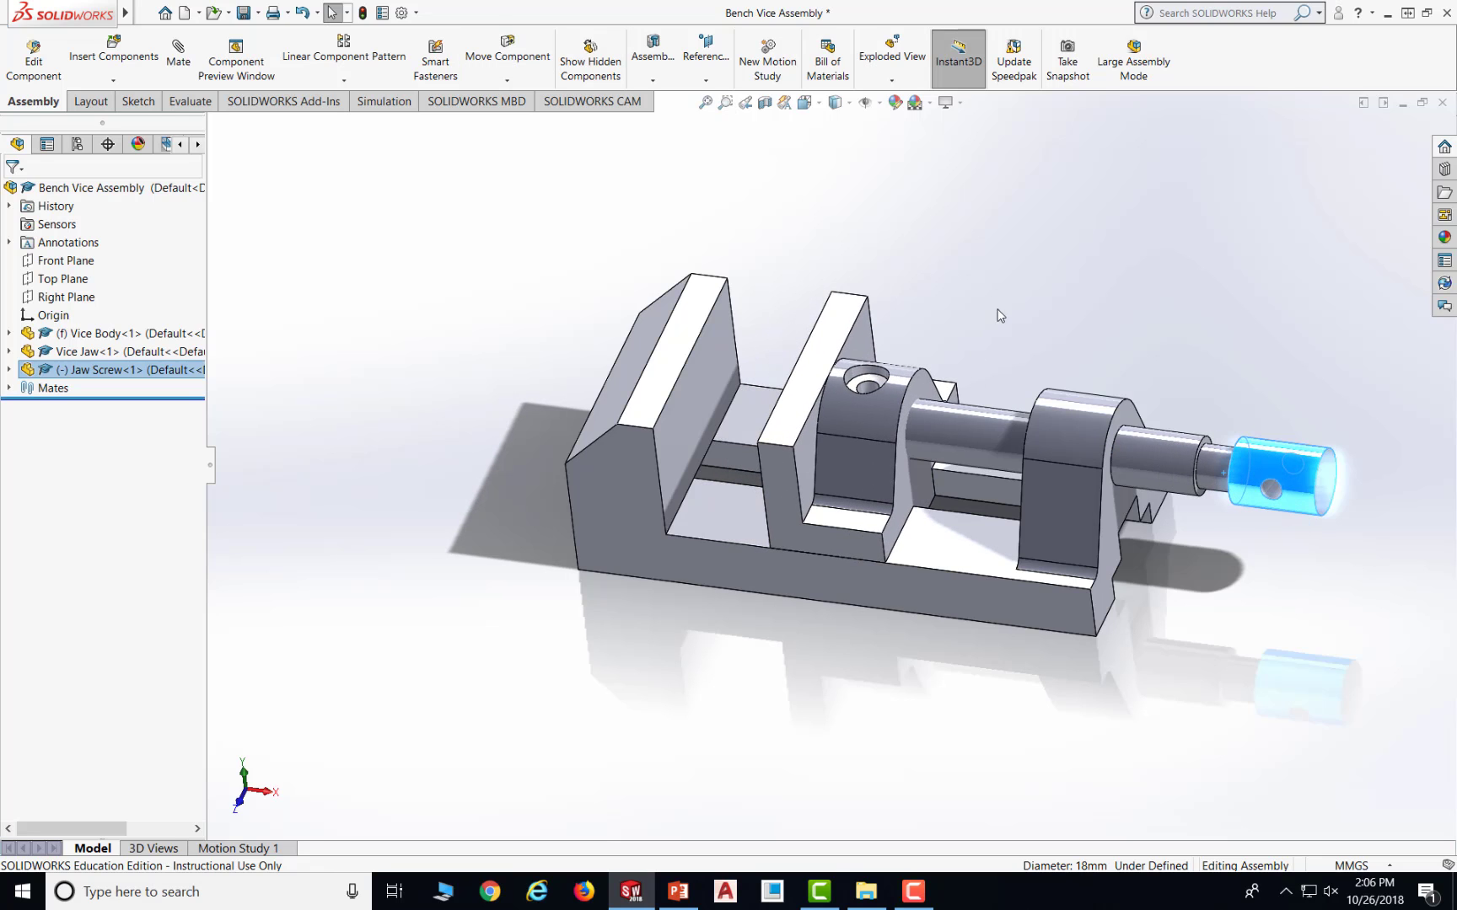
# - Examine the counterbored hole on top of the Vice Jaw and the Vice Jaw's feature list
pyautogui.moveTo(998, 315); pyautogui.dragTo(893, 413, button='middle')
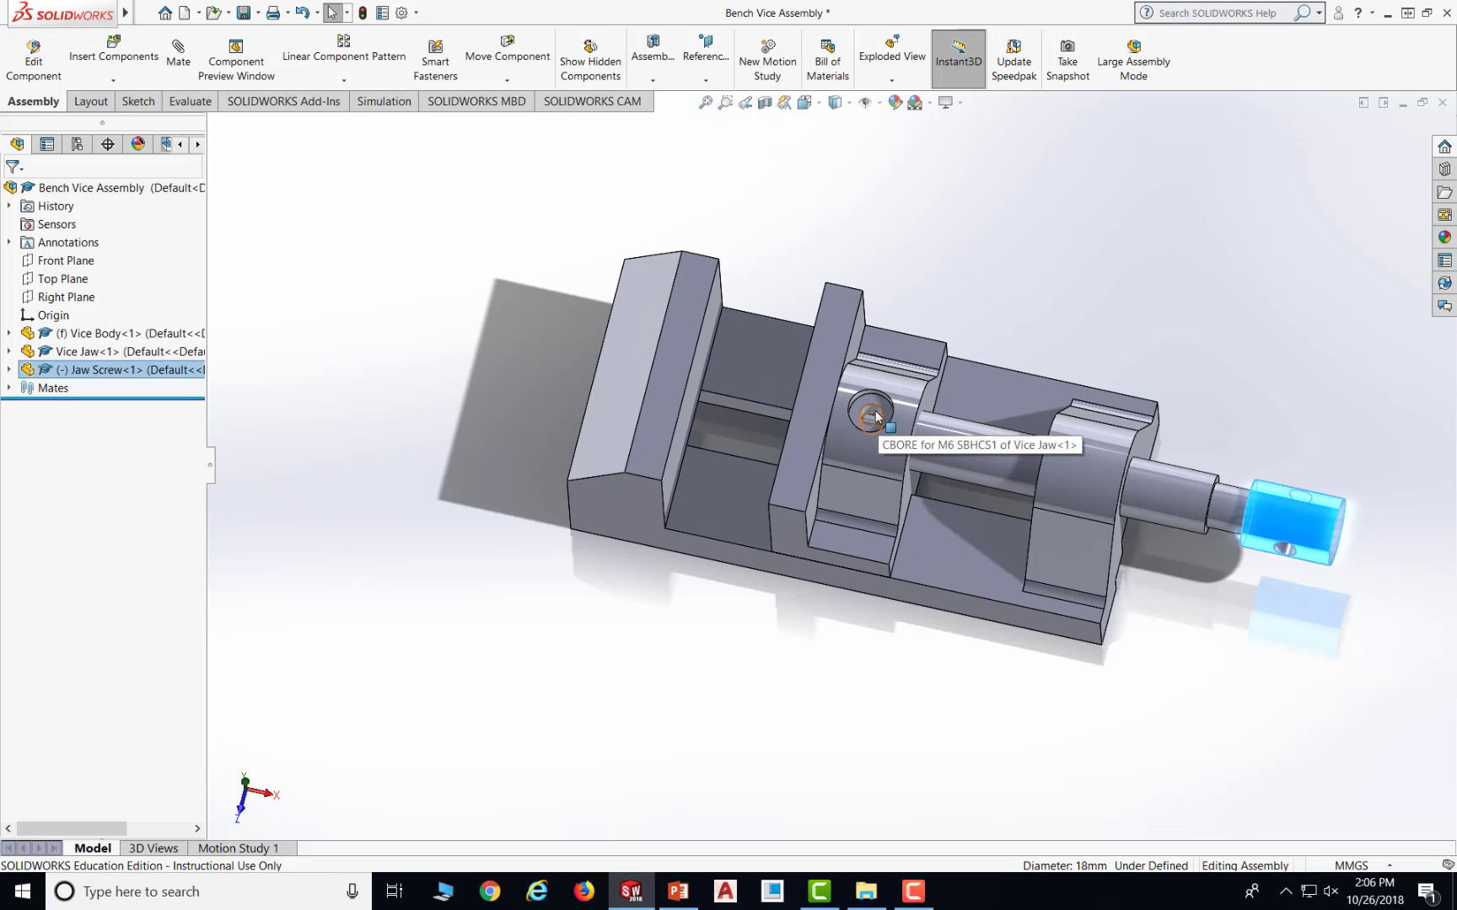
pyautogui.moveTo(882, 596); pyautogui.dragTo(877, 457, button='middle')
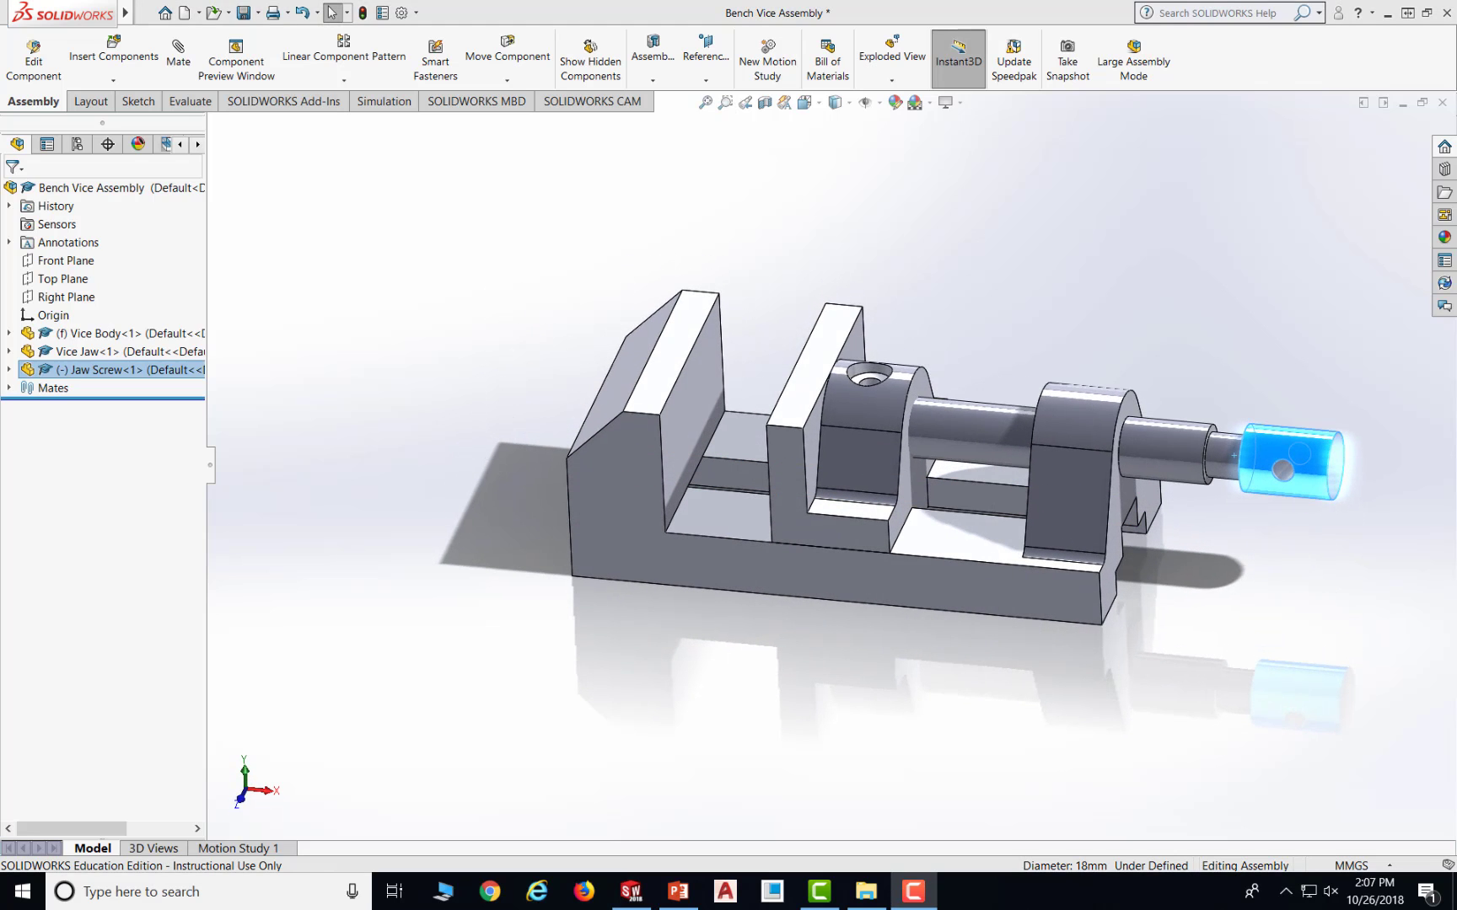
pyautogui.click(10, 352)
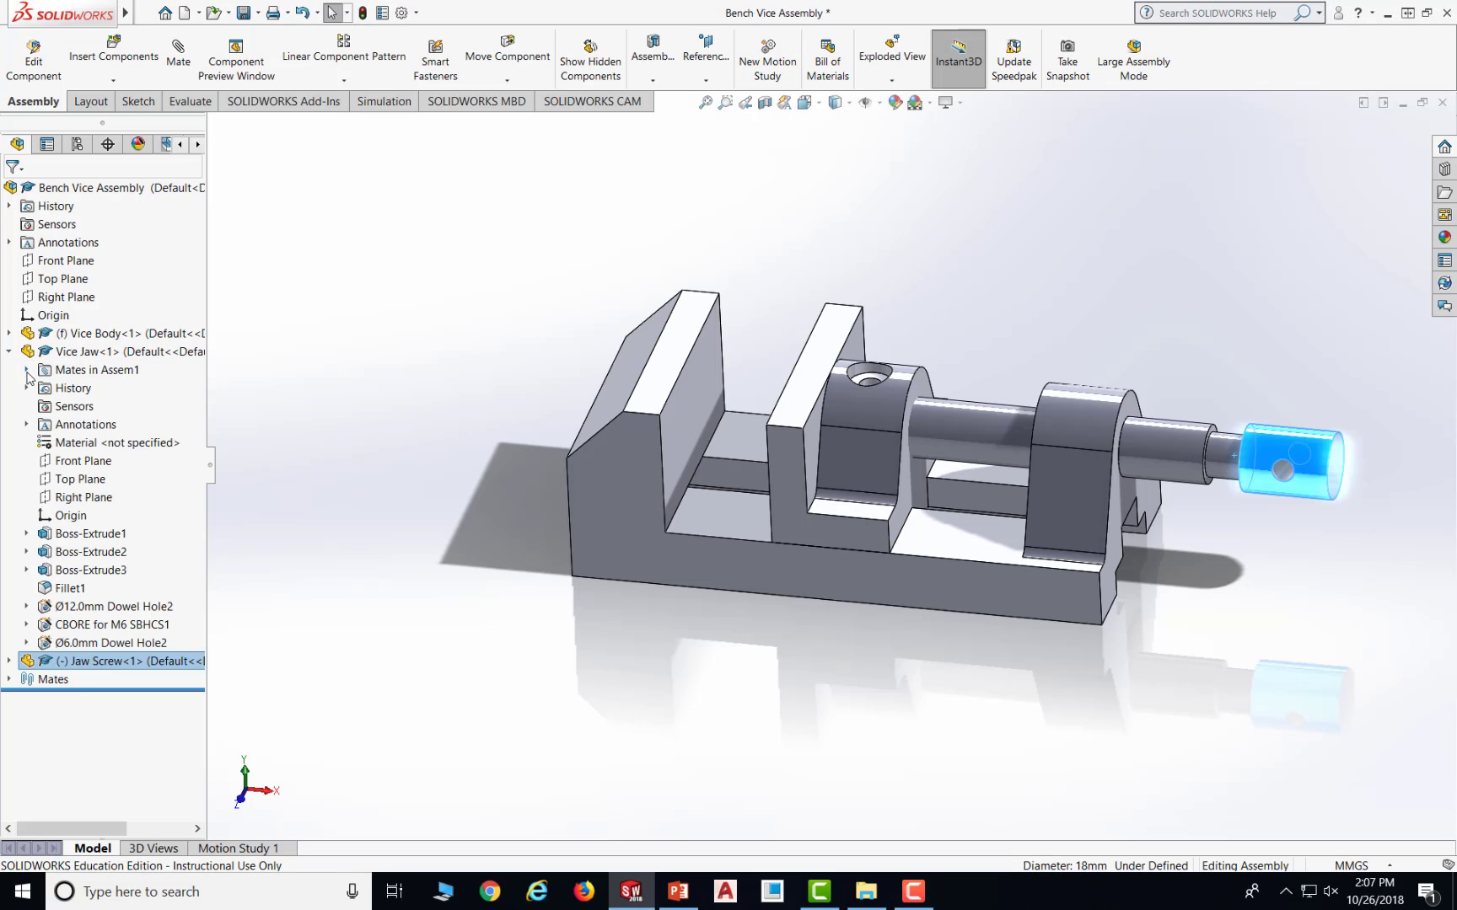
pyautogui.click(9, 351)
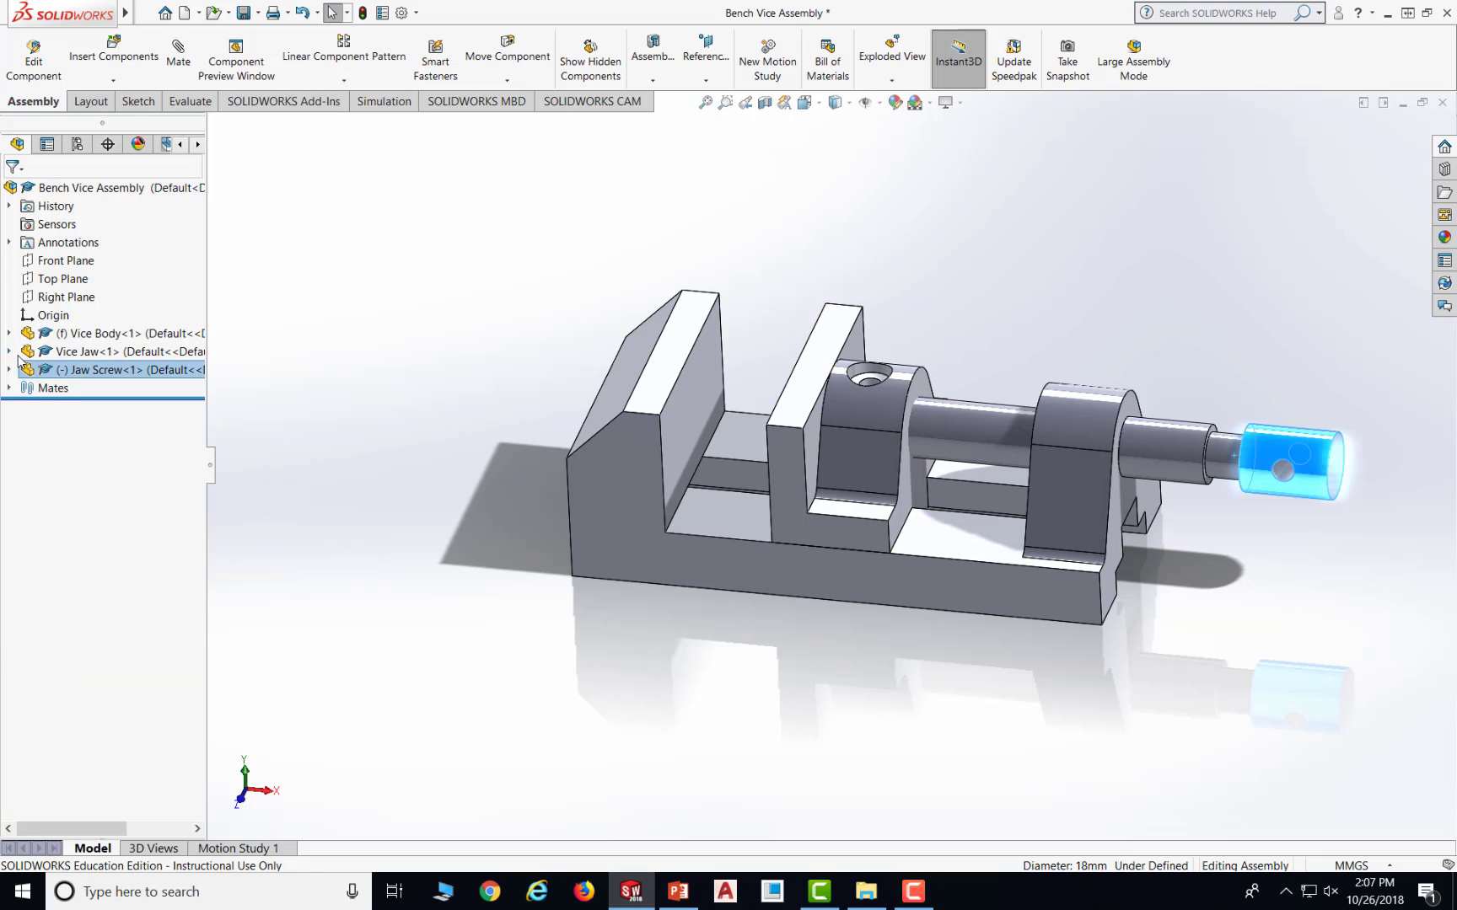
# - Review the mates attached to the Vice Jaw, including its limit distance mate to the Vice Body
pyautogui.click(9, 351)
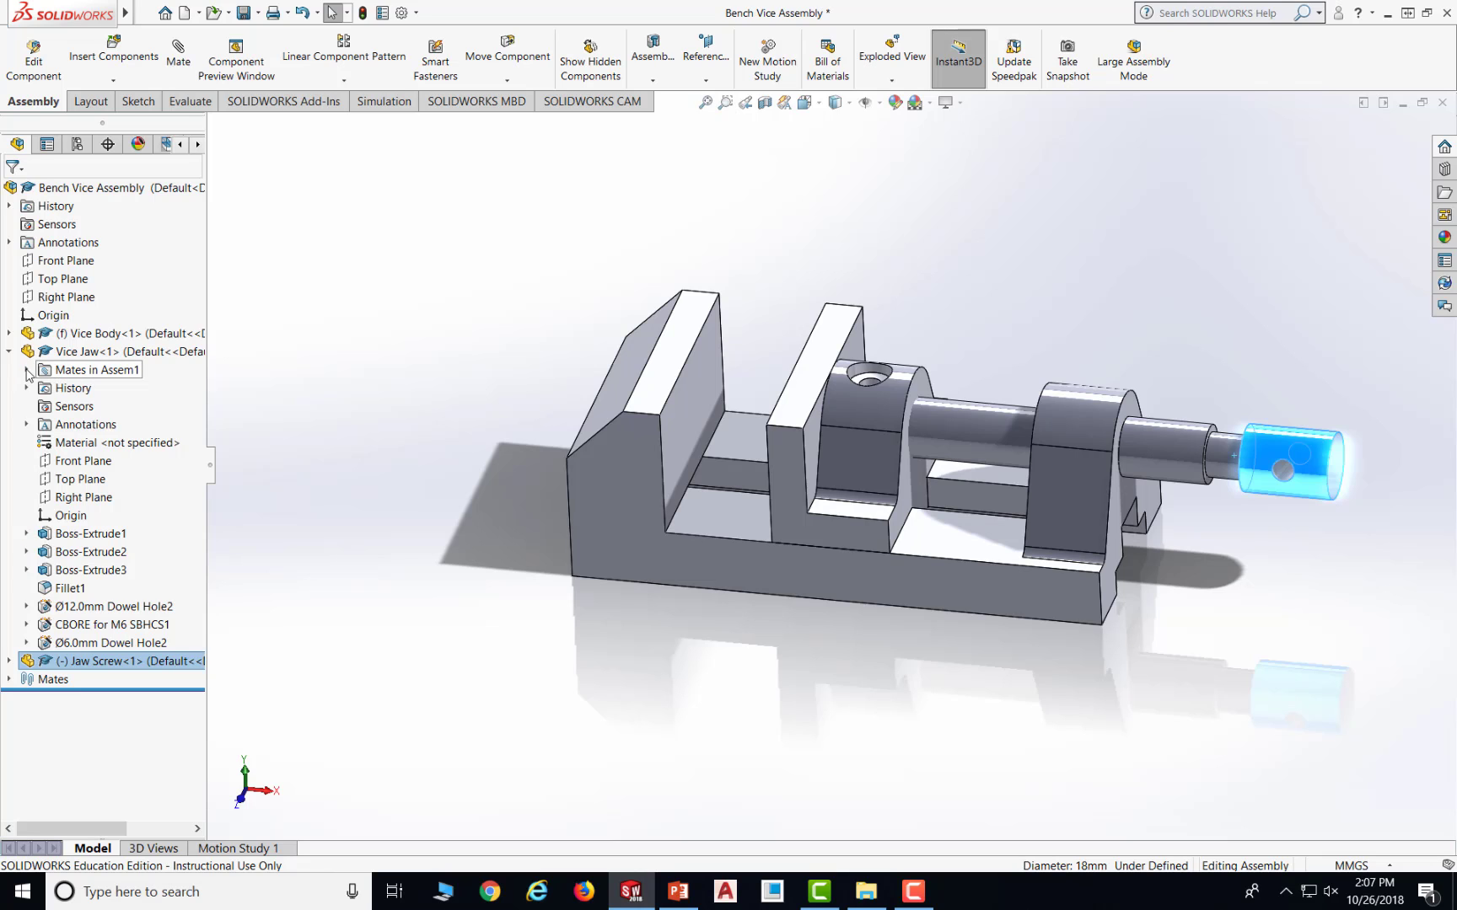
pyautogui.click(26, 370)
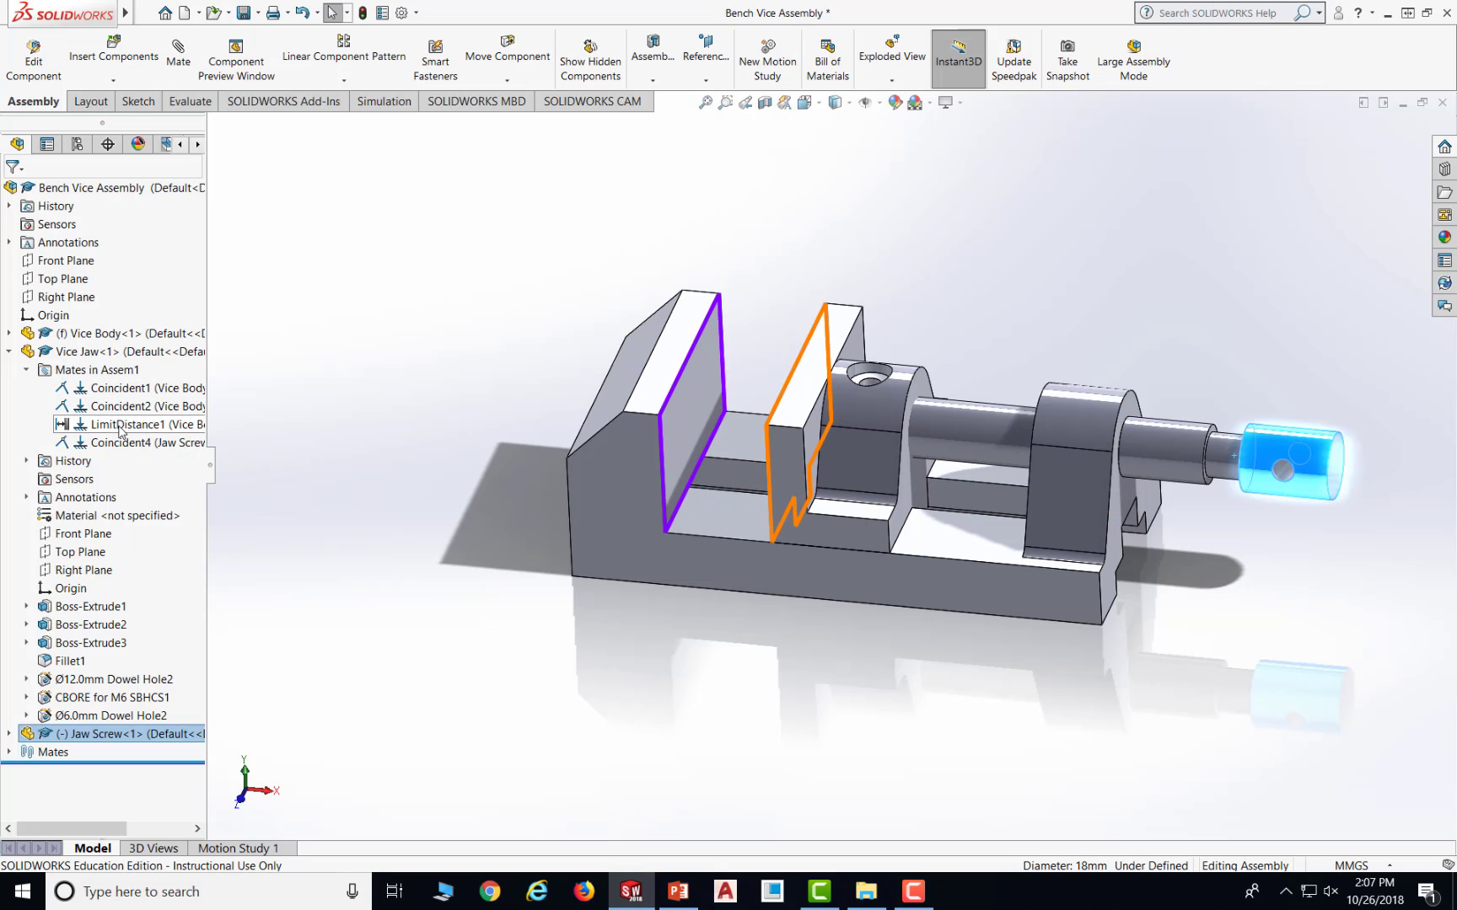
pyautogui.click(8, 351)
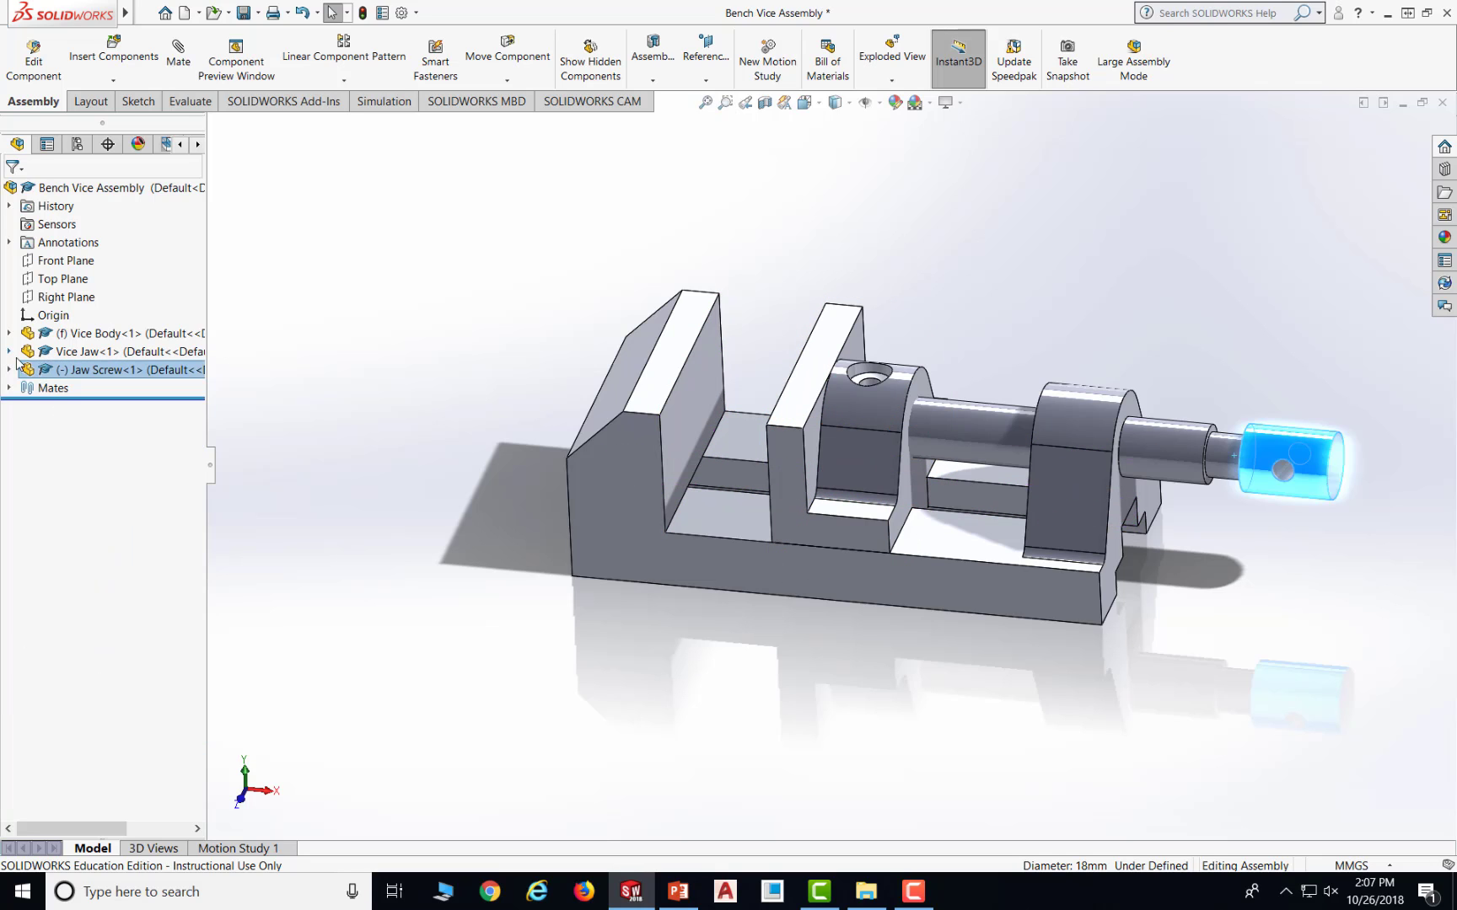
# - Switch to the PowerPoint slides and read steps 5 and 6 on the constraining mates and the Clamping Plate, Figures 74 to 77
pyautogui.click(678, 891)
pyautogui.scroll(-1, 901, 622)
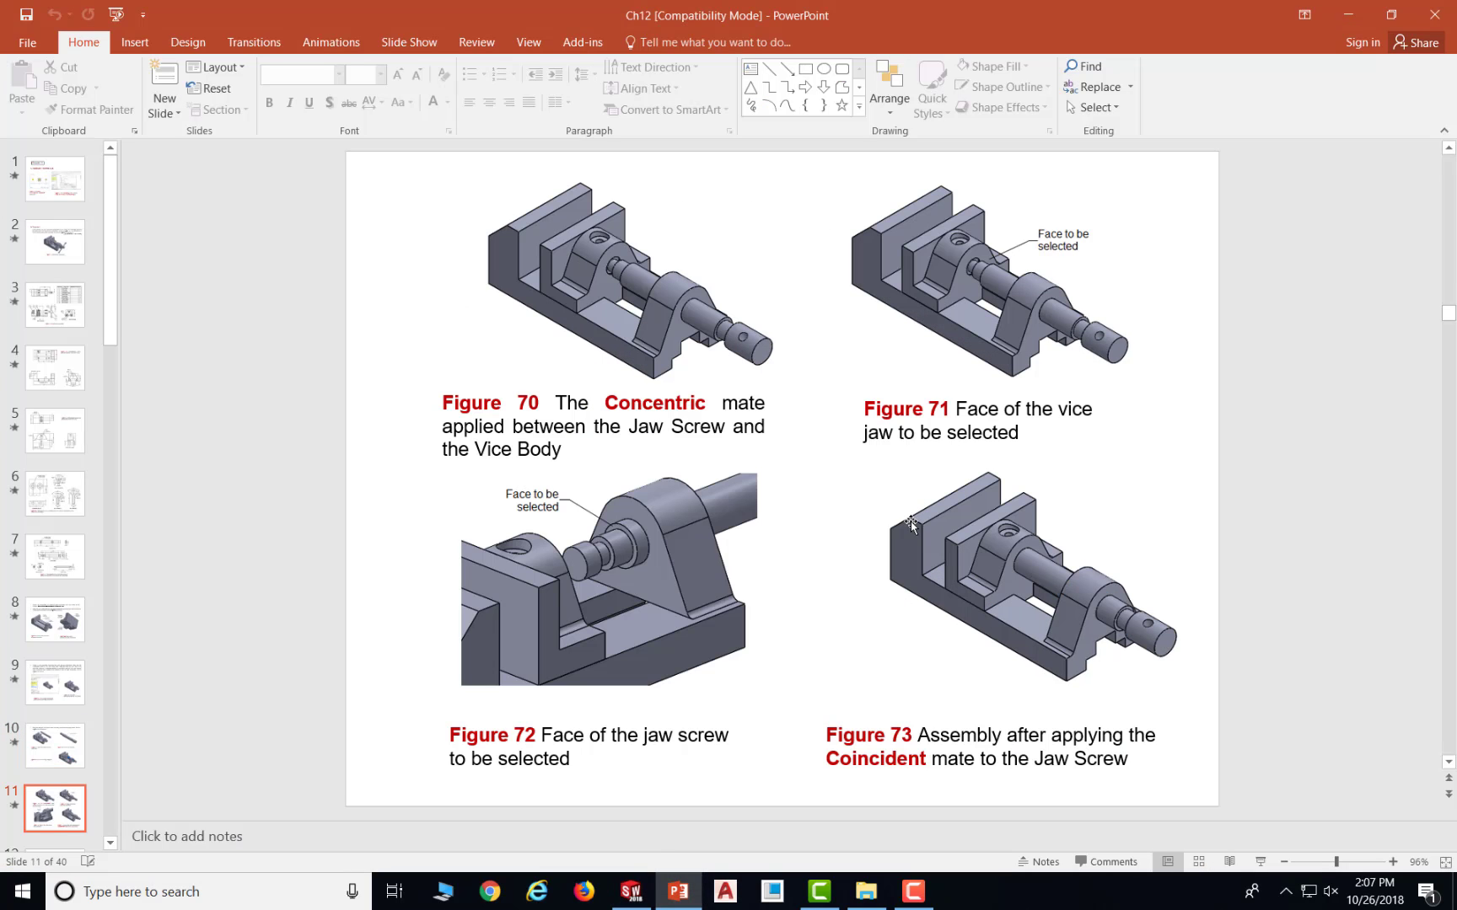
pyautogui.scroll(-1, 910, 522)
pyautogui.scroll(-1, 902, 526)
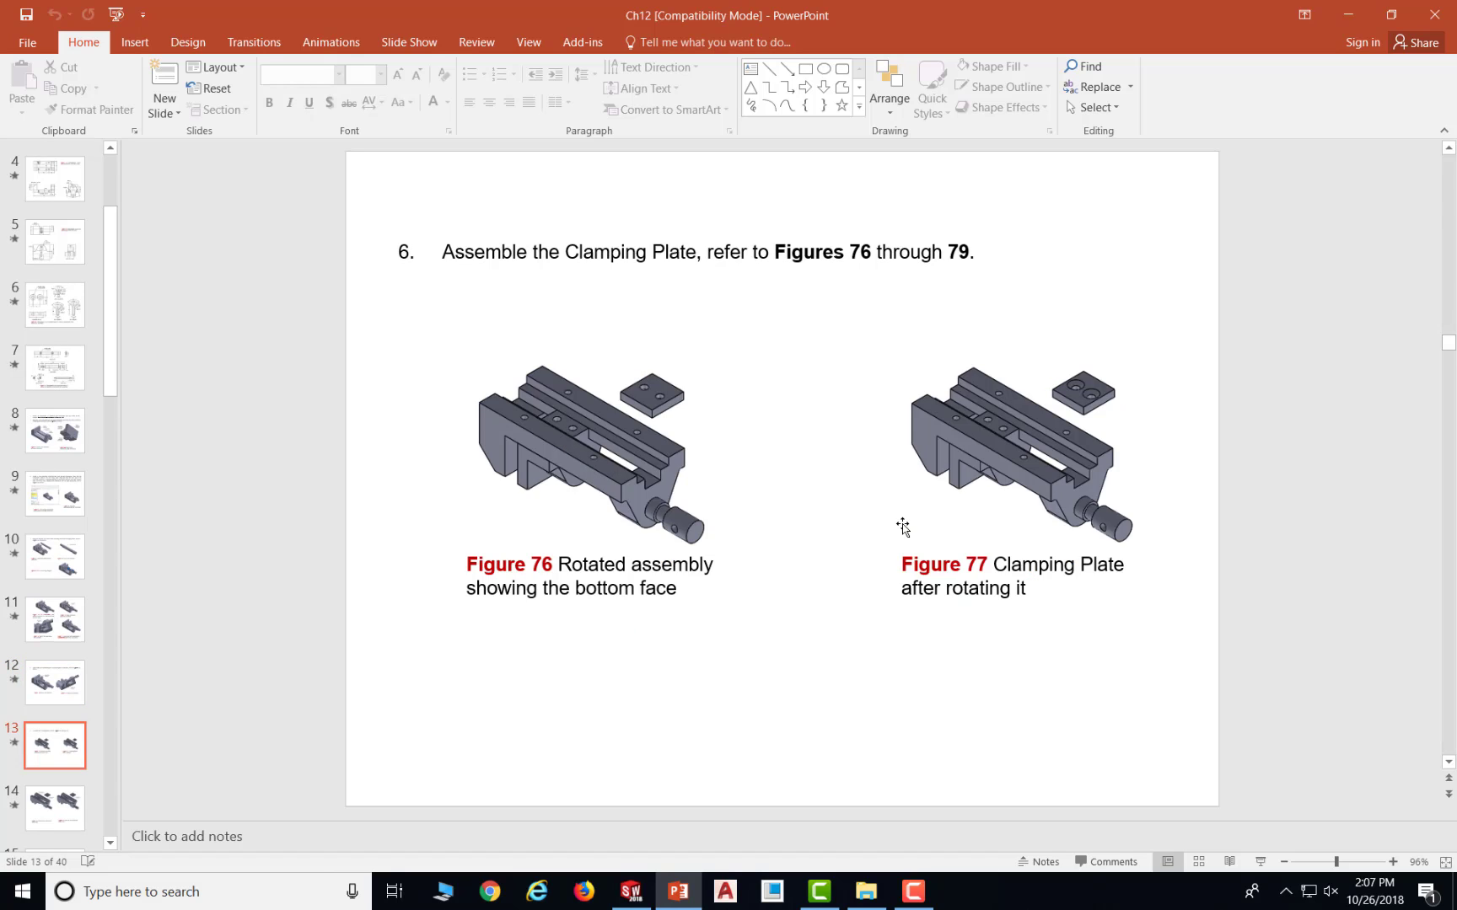
pyautogui.scroll(1, 902, 527)
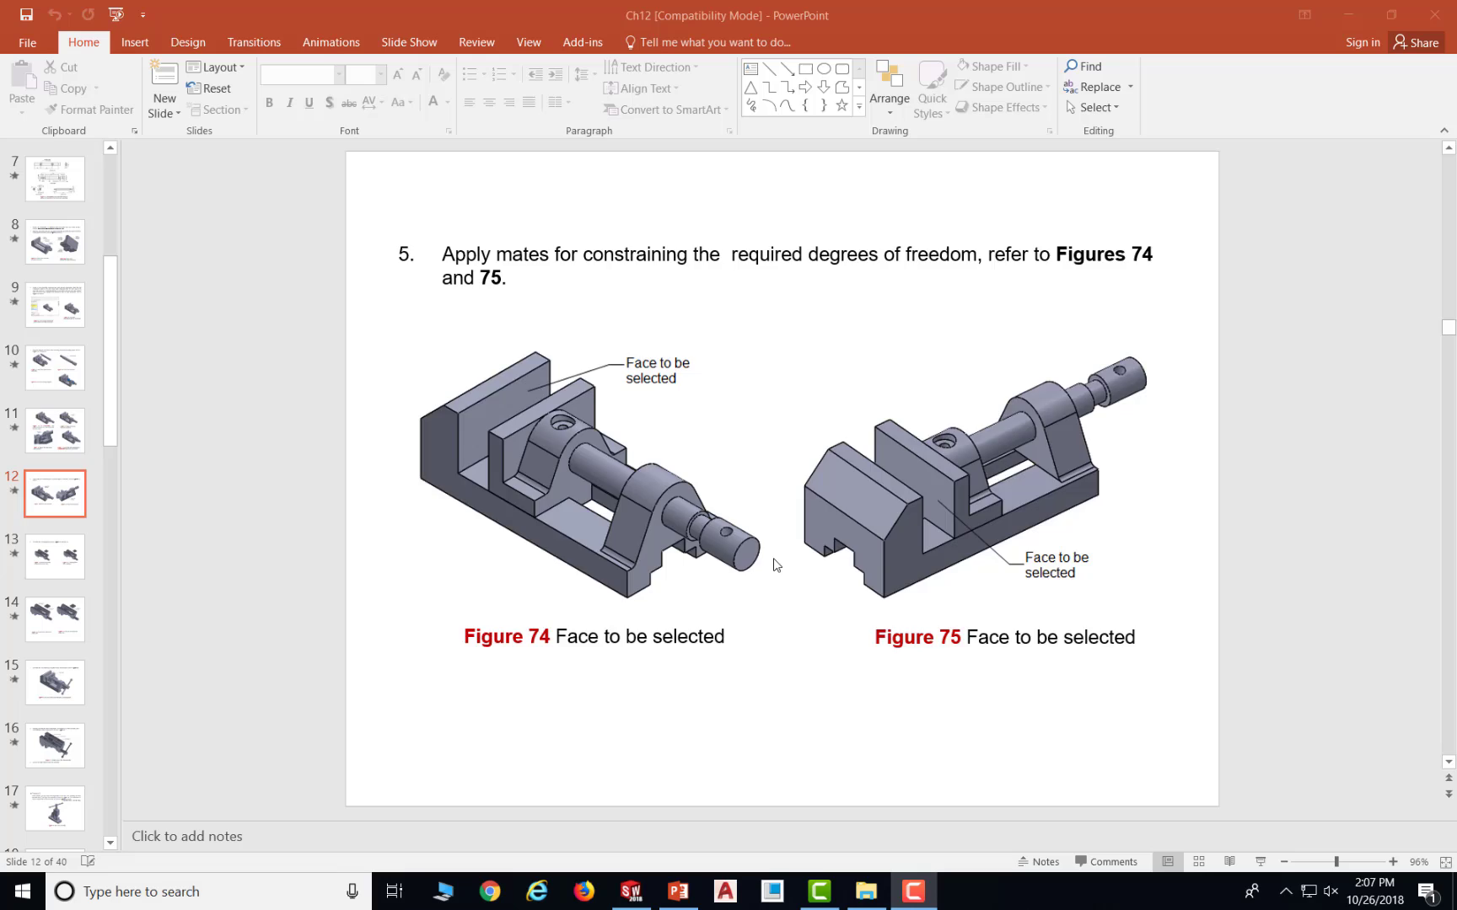
pyautogui.scroll(-1, 776, 565)
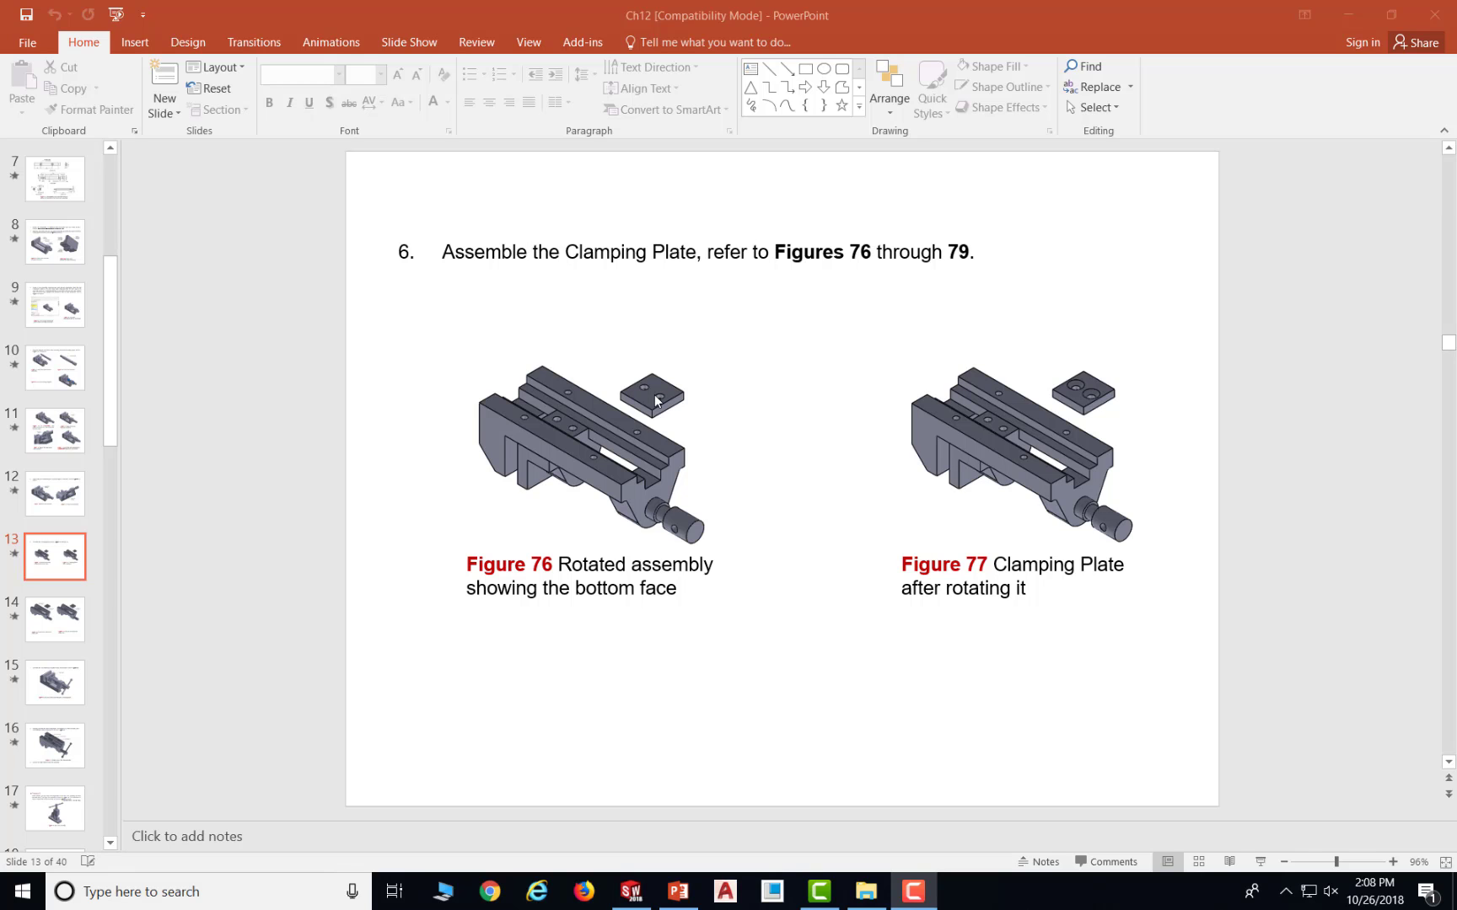
# - Return to SOLIDWORKS and insert the Clamping Plate part into the assembly, placing it above the vice near the Jaw Screw
pyautogui.click(640, 901)
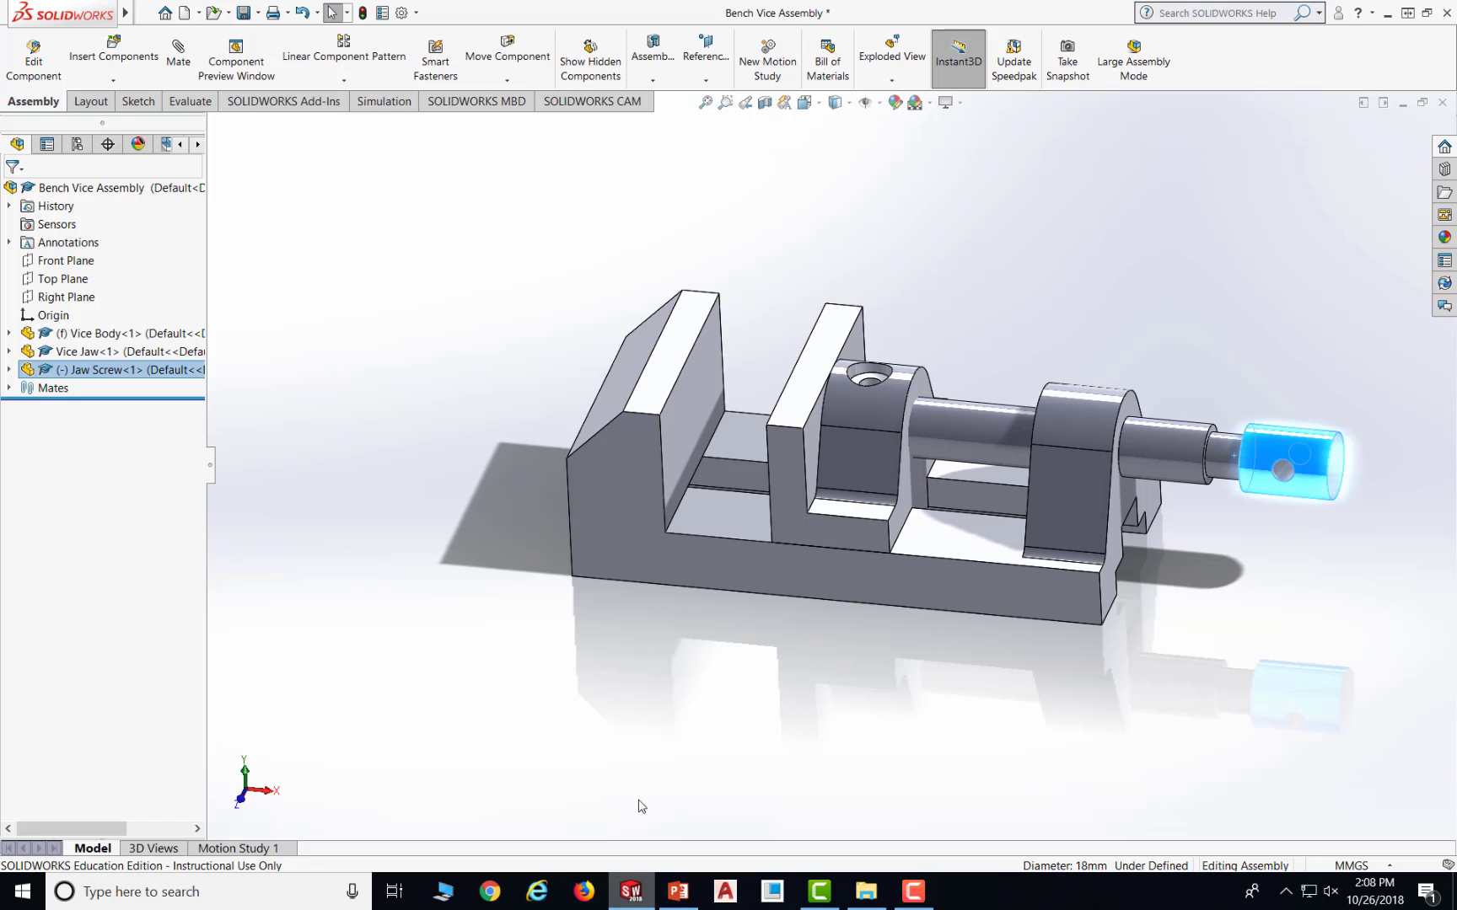
pyautogui.click(113, 51)
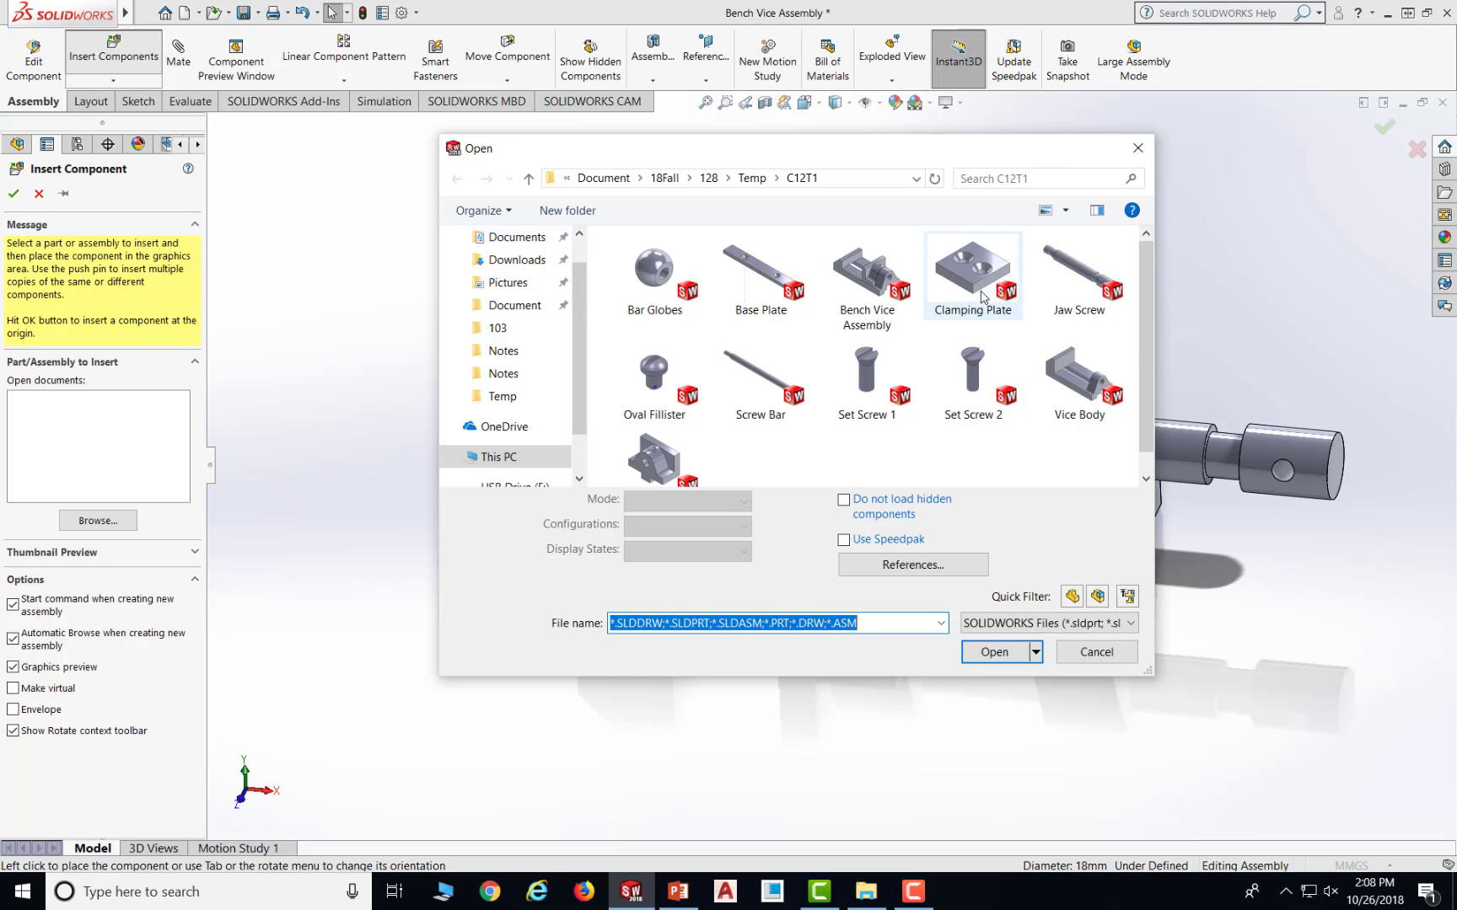
pyautogui.click(1004, 281)
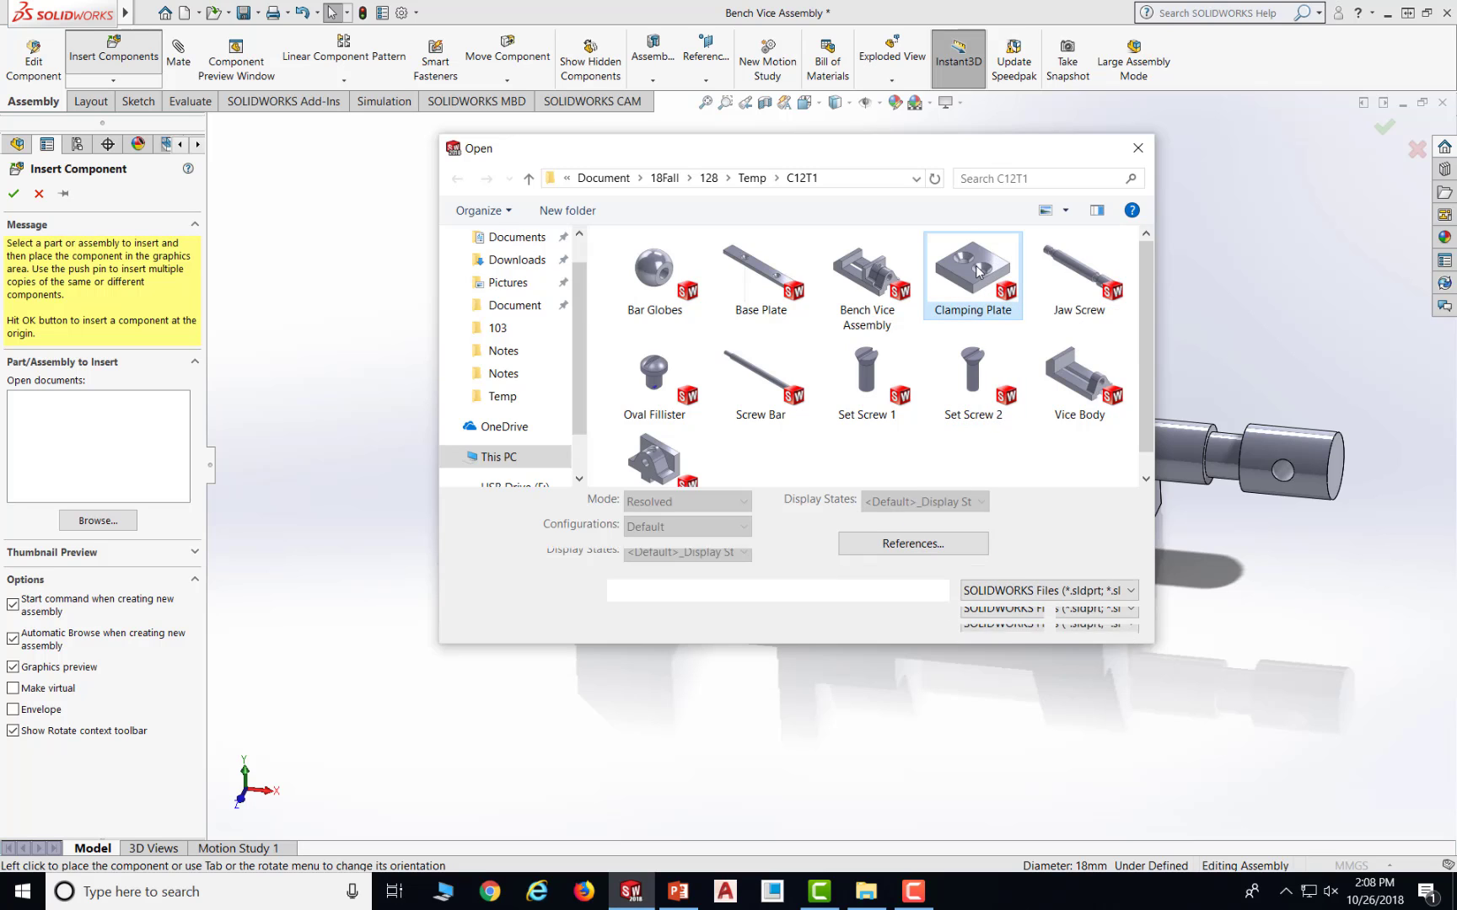
pyautogui.click(995, 652)
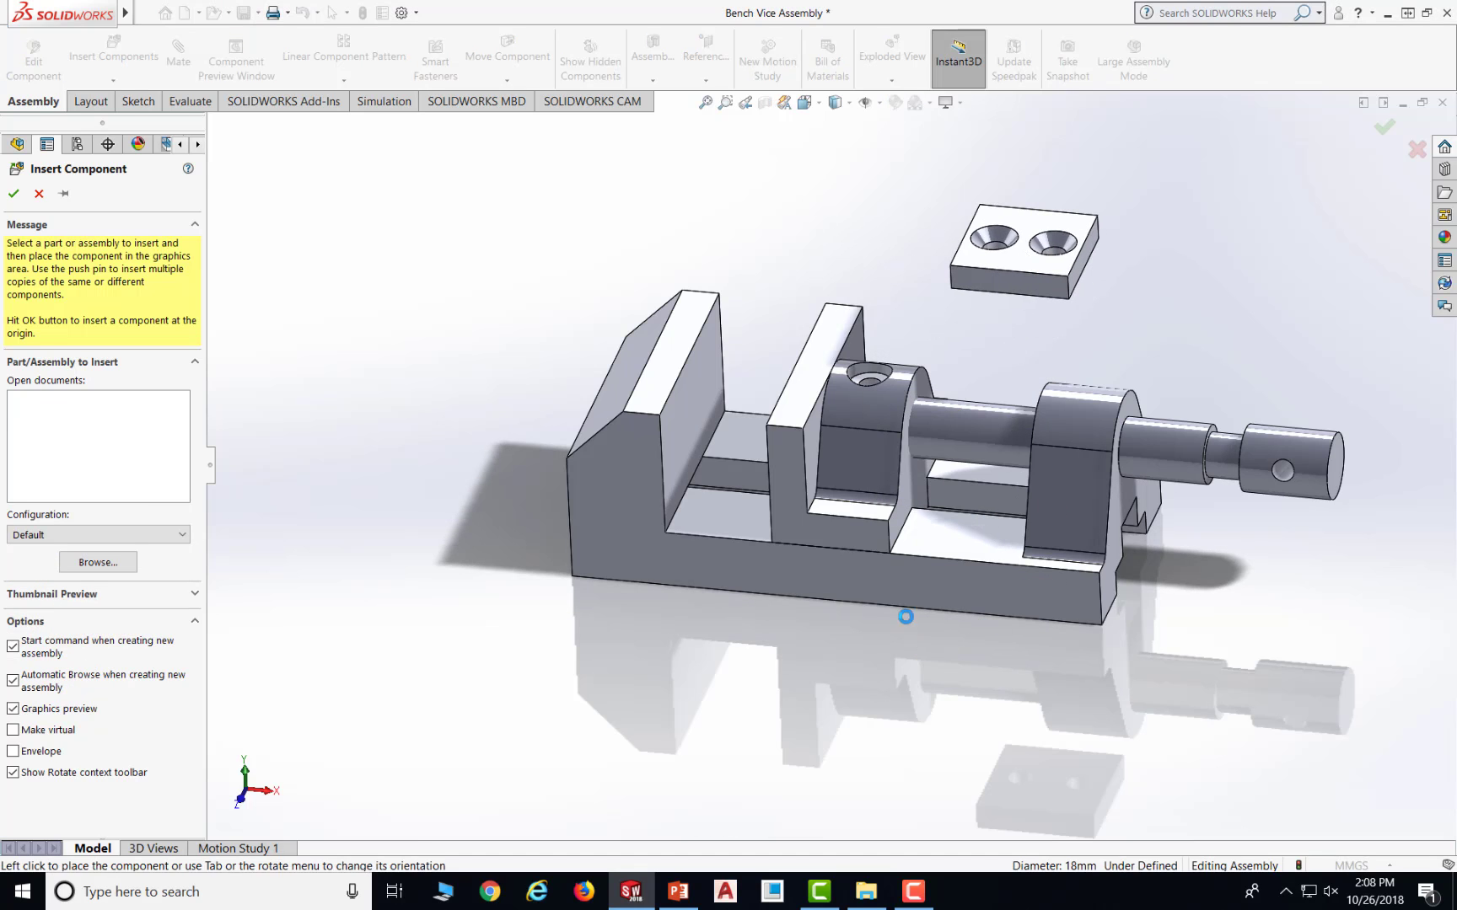
pyautogui.moveTo(905, 617); pyautogui.dragTo(915, 360, button='middle')
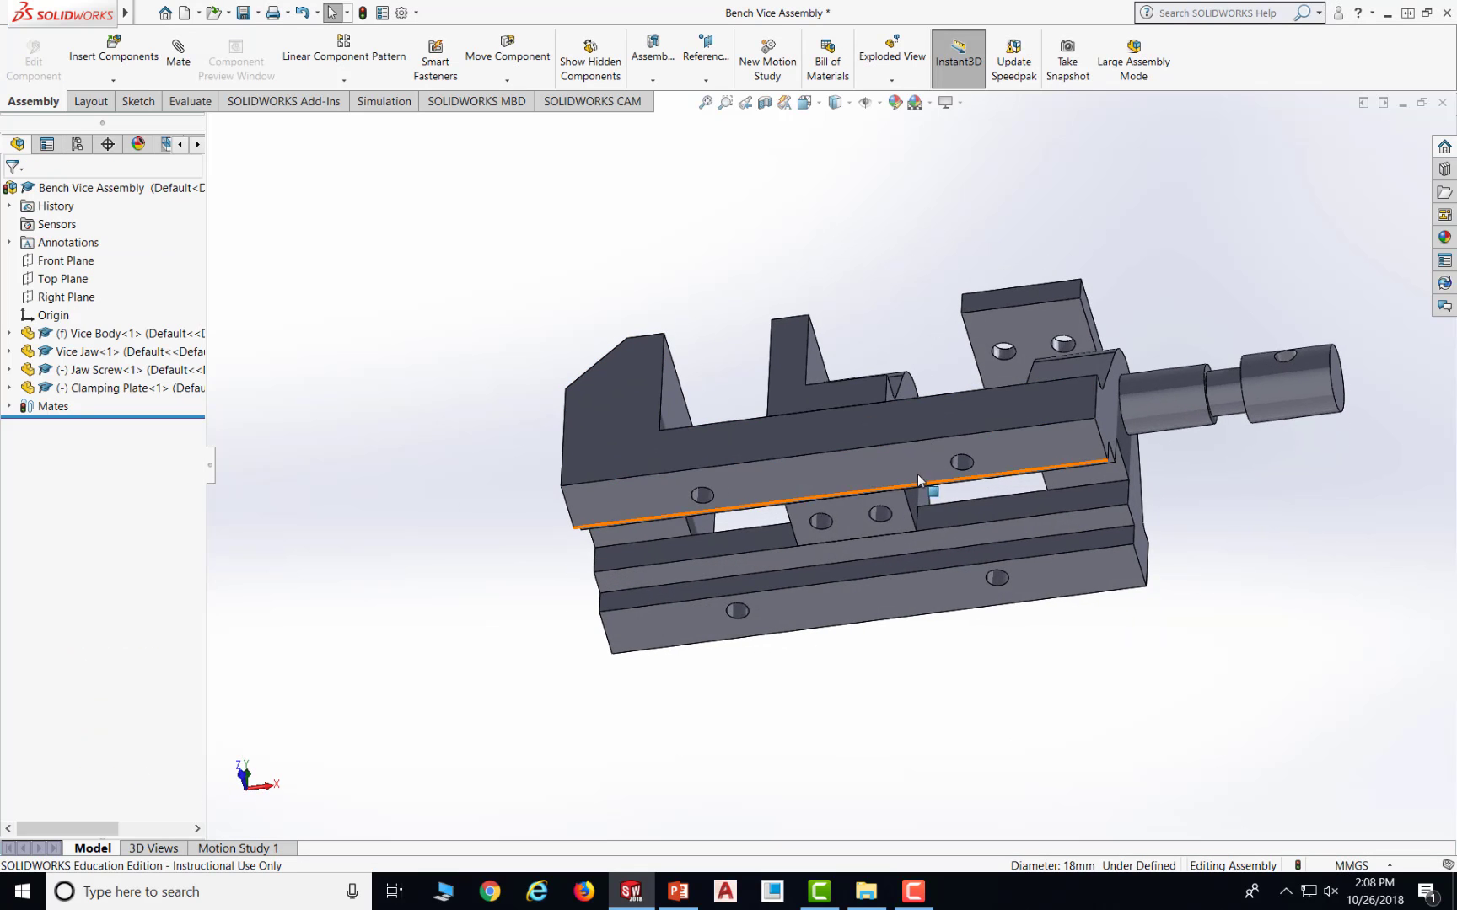
# - Move the Clamping Plate clear of the vice, beside the underside of the Vice Body
pyautogui.moveTo(920, 495); pyautogui.dragTo(920, 471, button='middle')
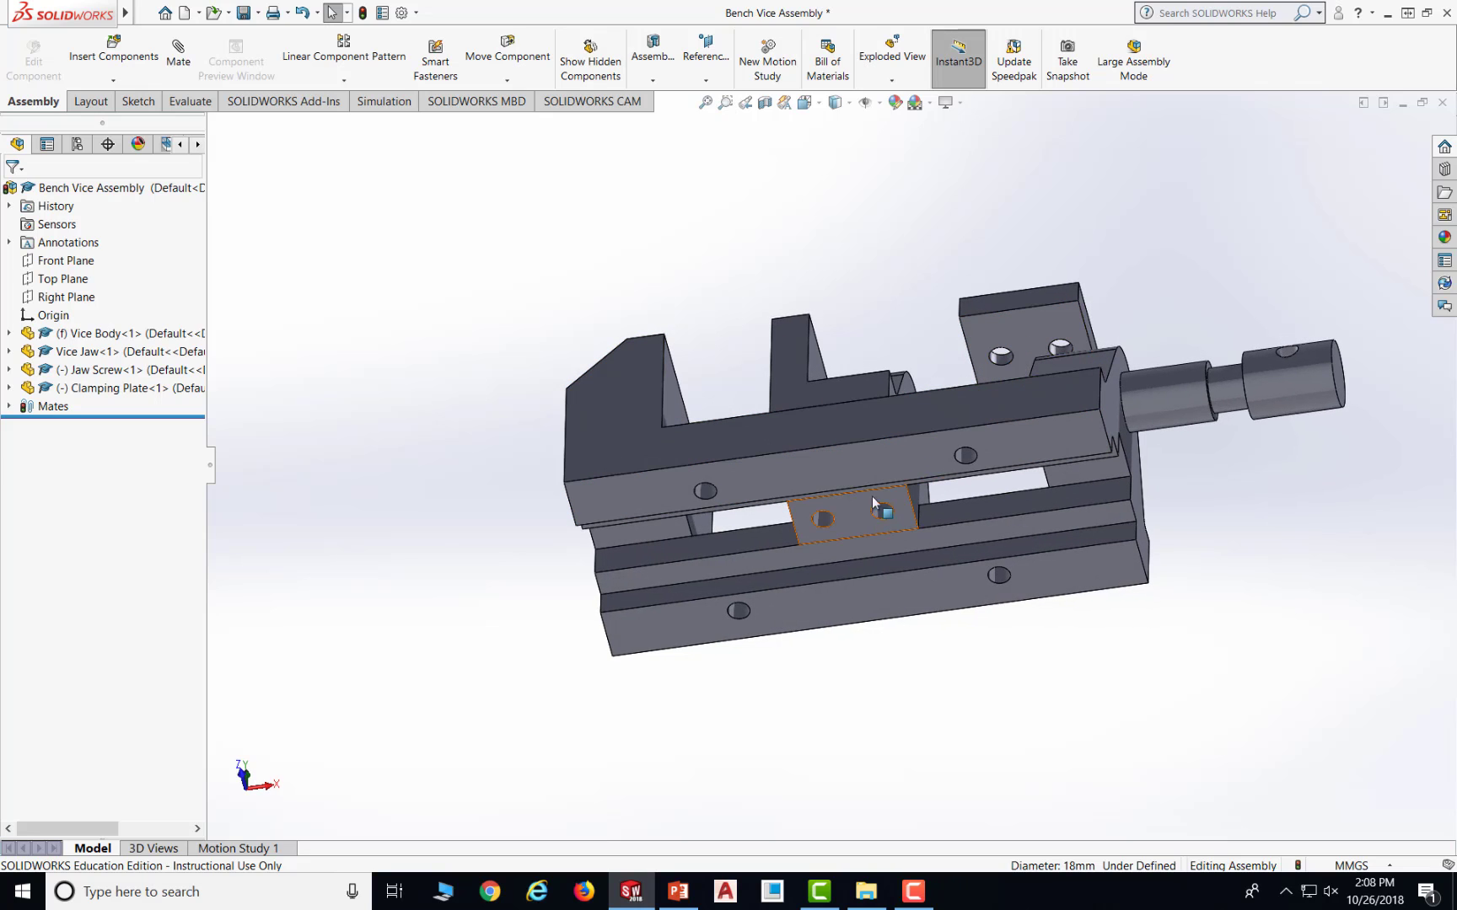
pyautogui.moveTo(1042, 316); pyautogui.dragTo(941, 681)
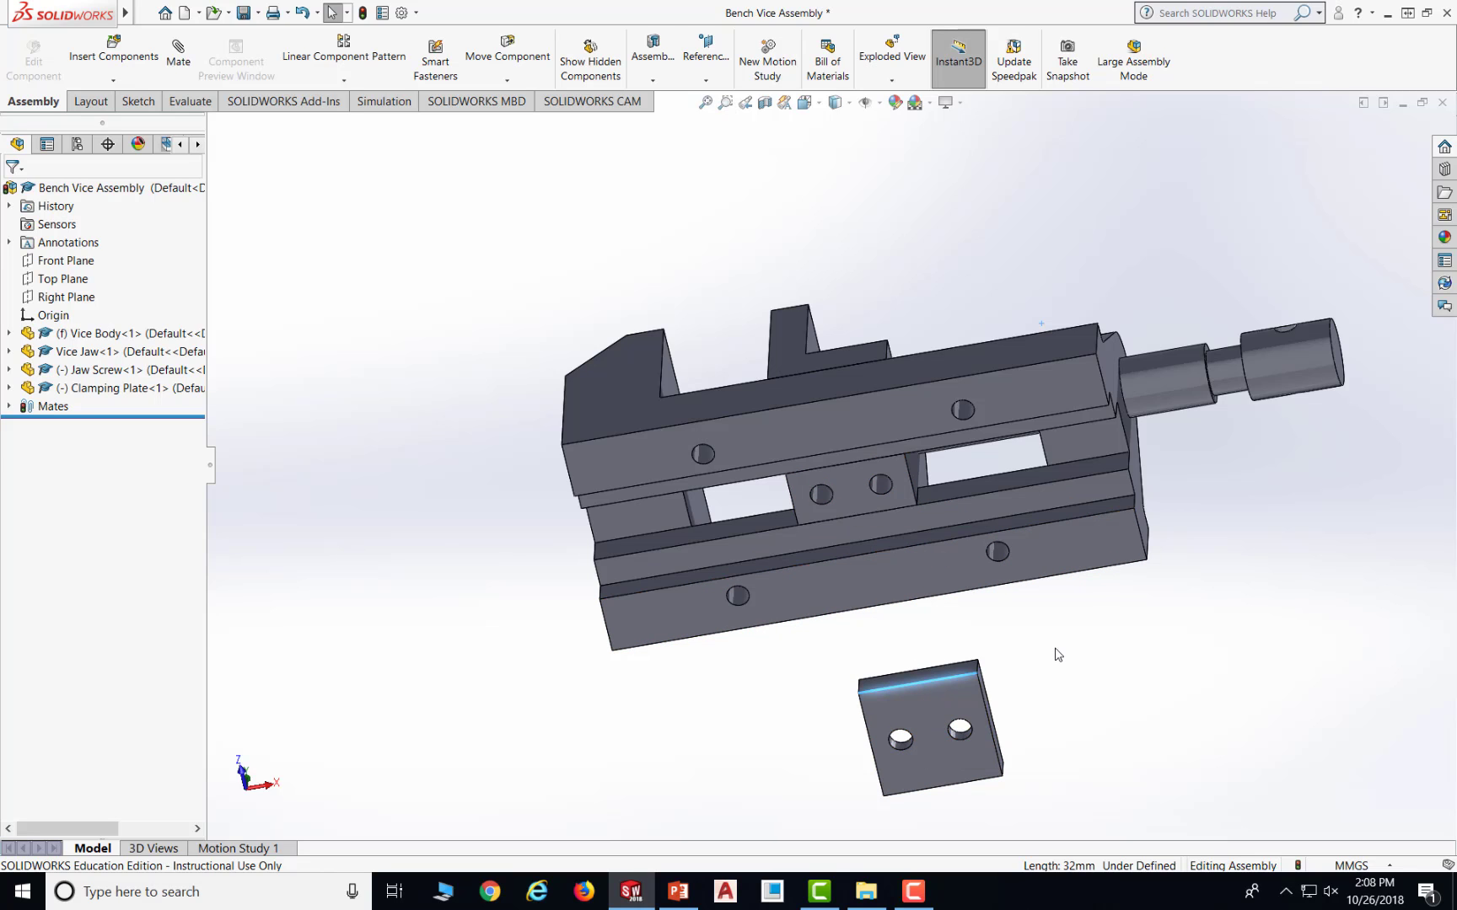
pyautogui.moveTo(1053, 649); pyautogui.dragTo(879, 785, button='middle')
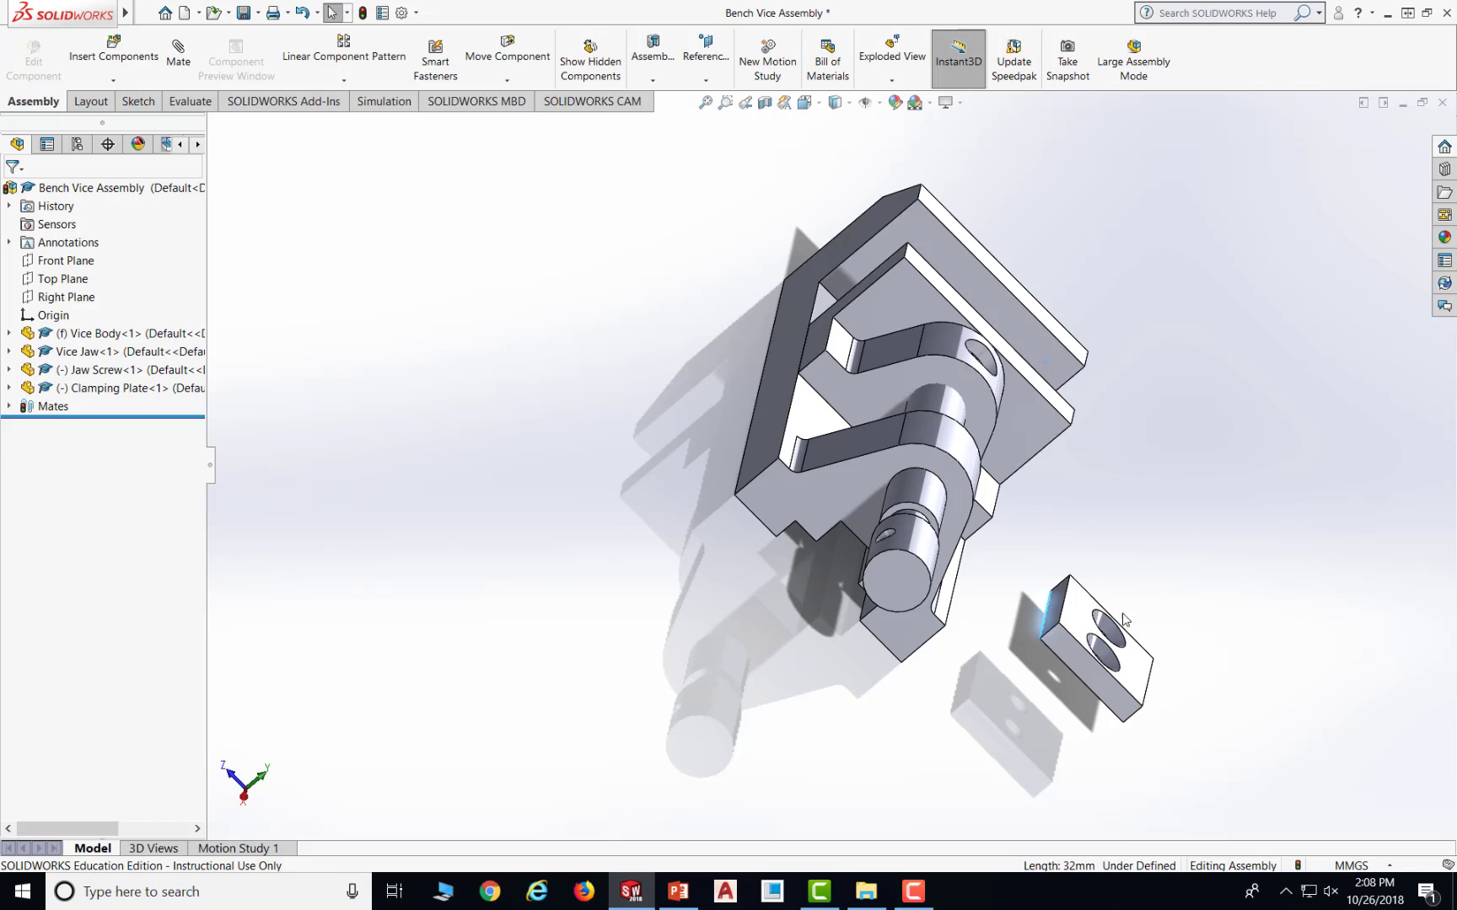
# - Add a coincident mate between the Clamping Plate's flat face and the Vice Jaw's bottom face, with flipped alignment so the countersinks face outward
pyautogui.moveTo(1042, 622); pyautogui.dragTo(1125, 441, button='middle')
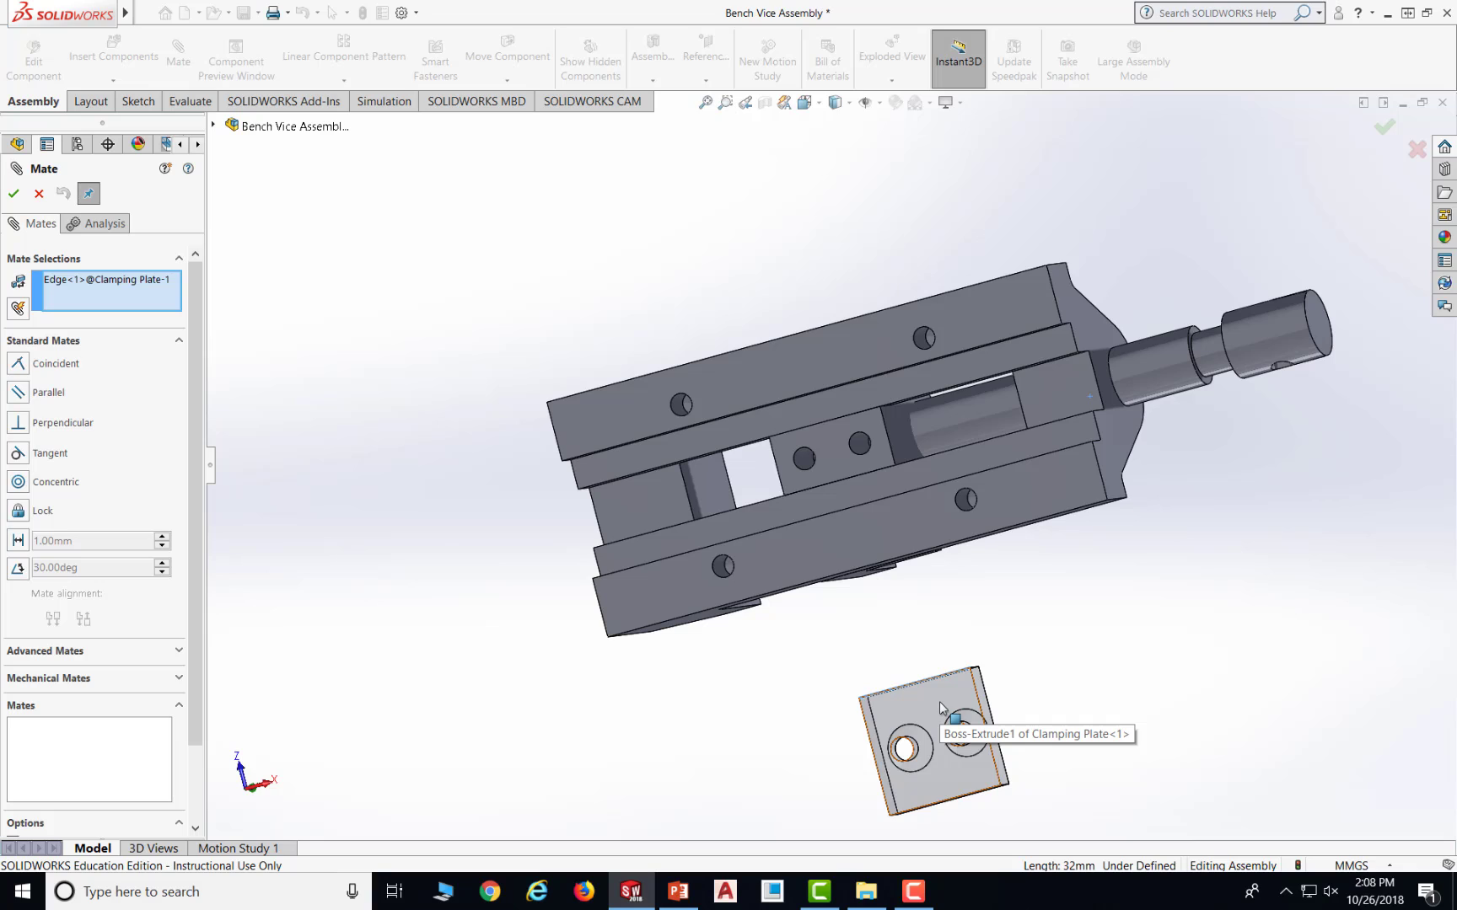
pyautogui.click(74, 282)
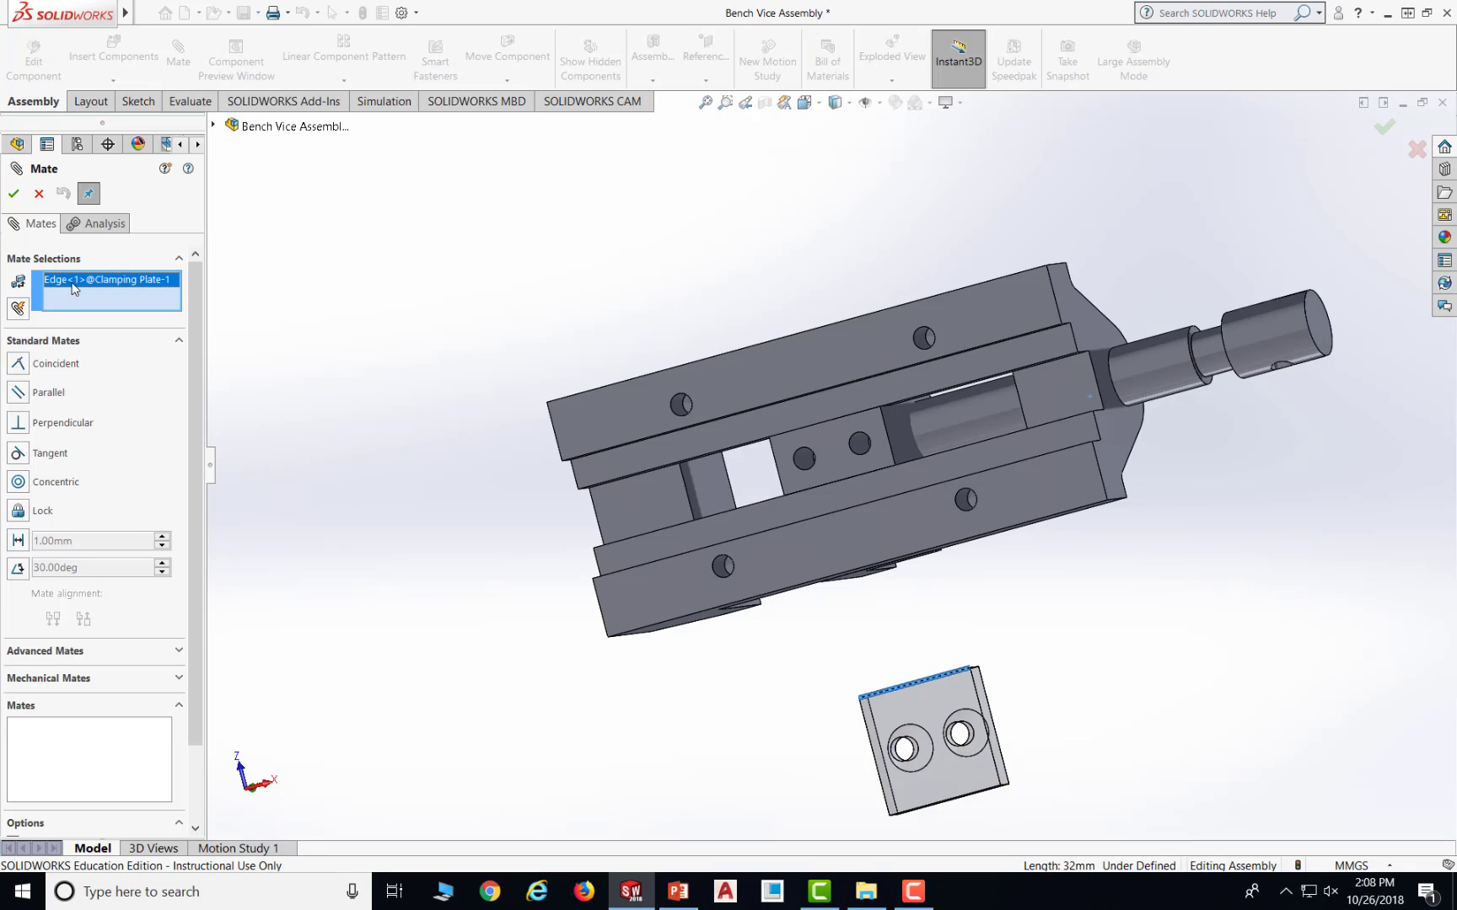
pyautogui.press('Delete')
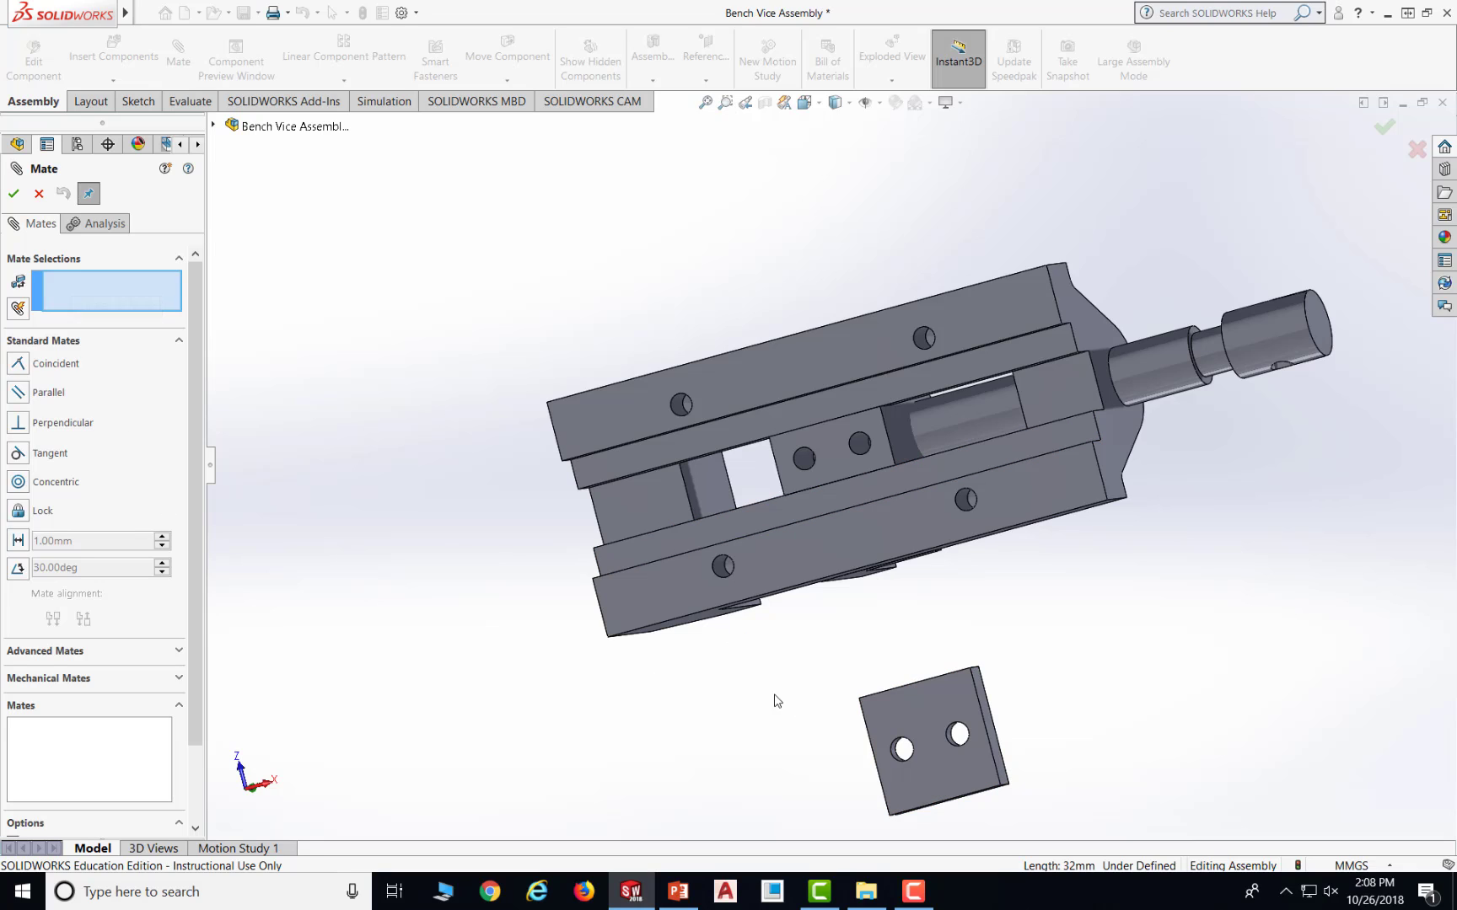
pyautogui.click(942, 694)
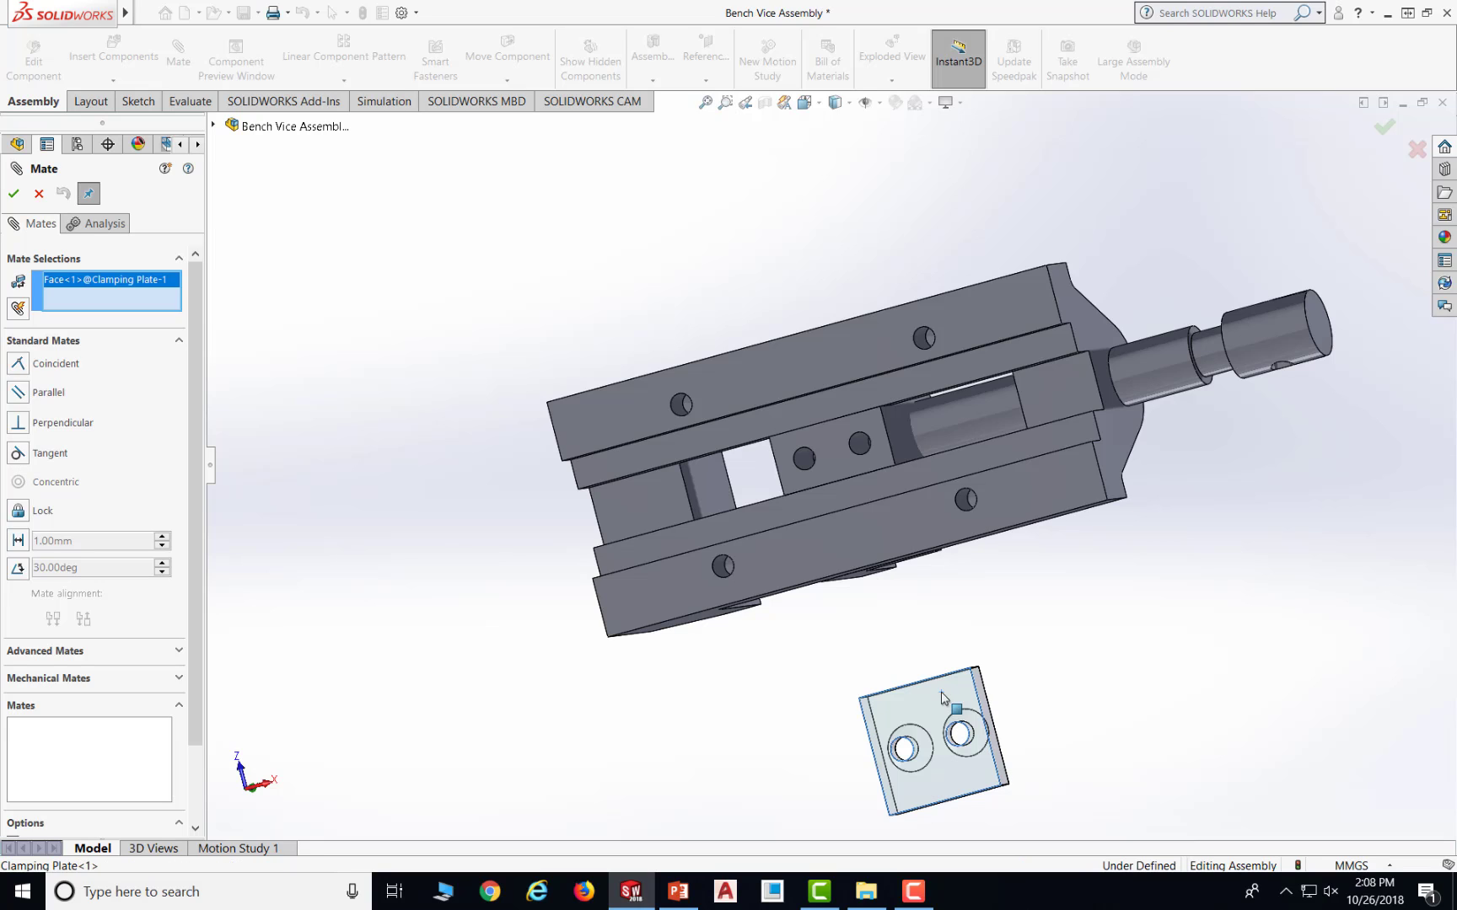
pyautogui.click(828, 448)
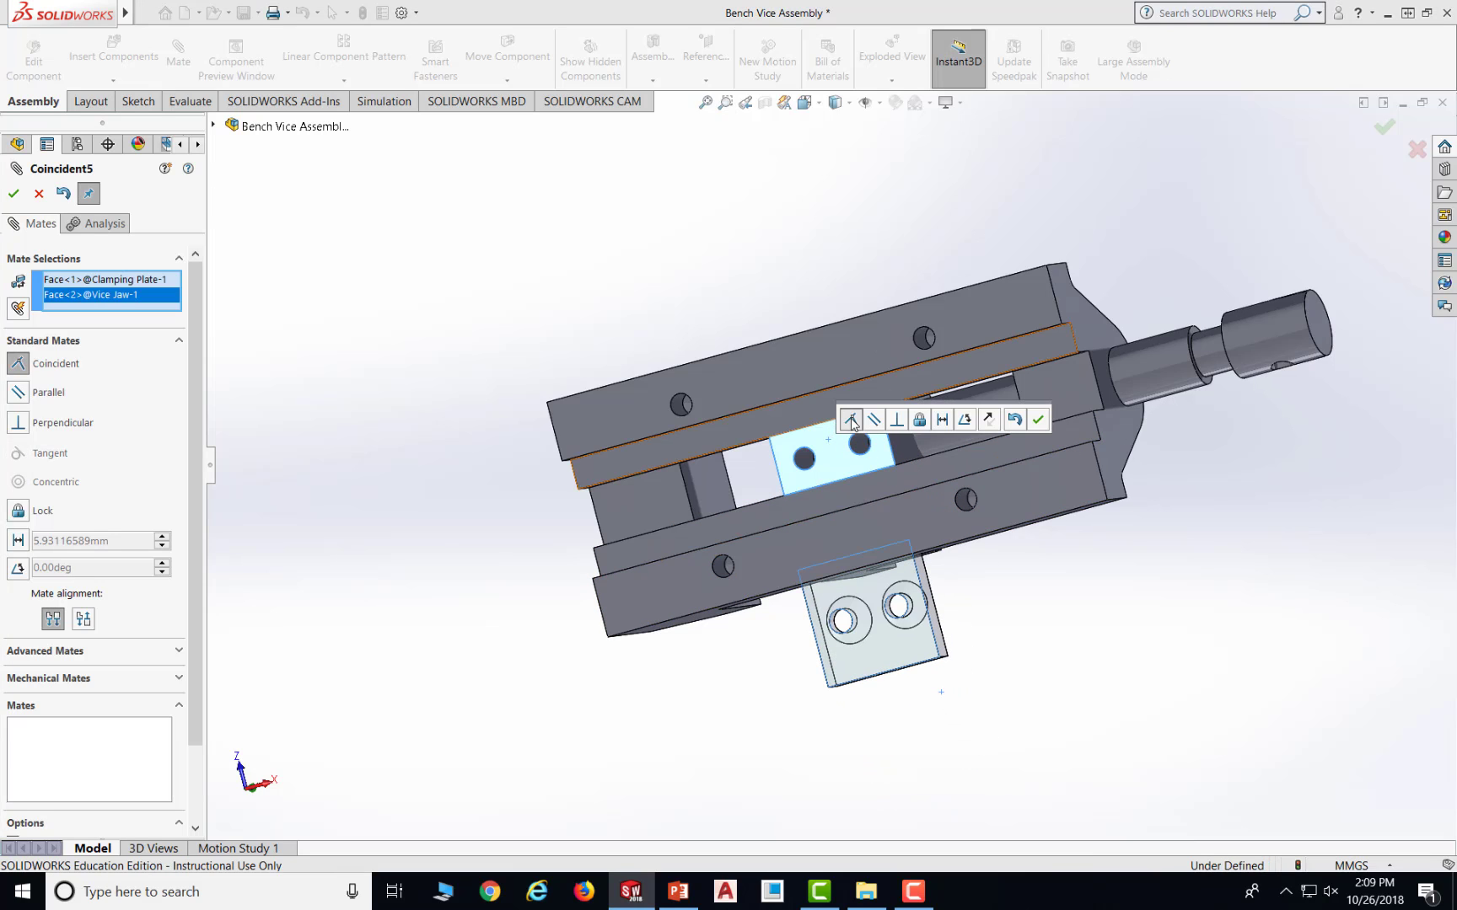
pyautogui.moveTo(935, 725); pyautogui.dragTo(1047, 618, button='middle')
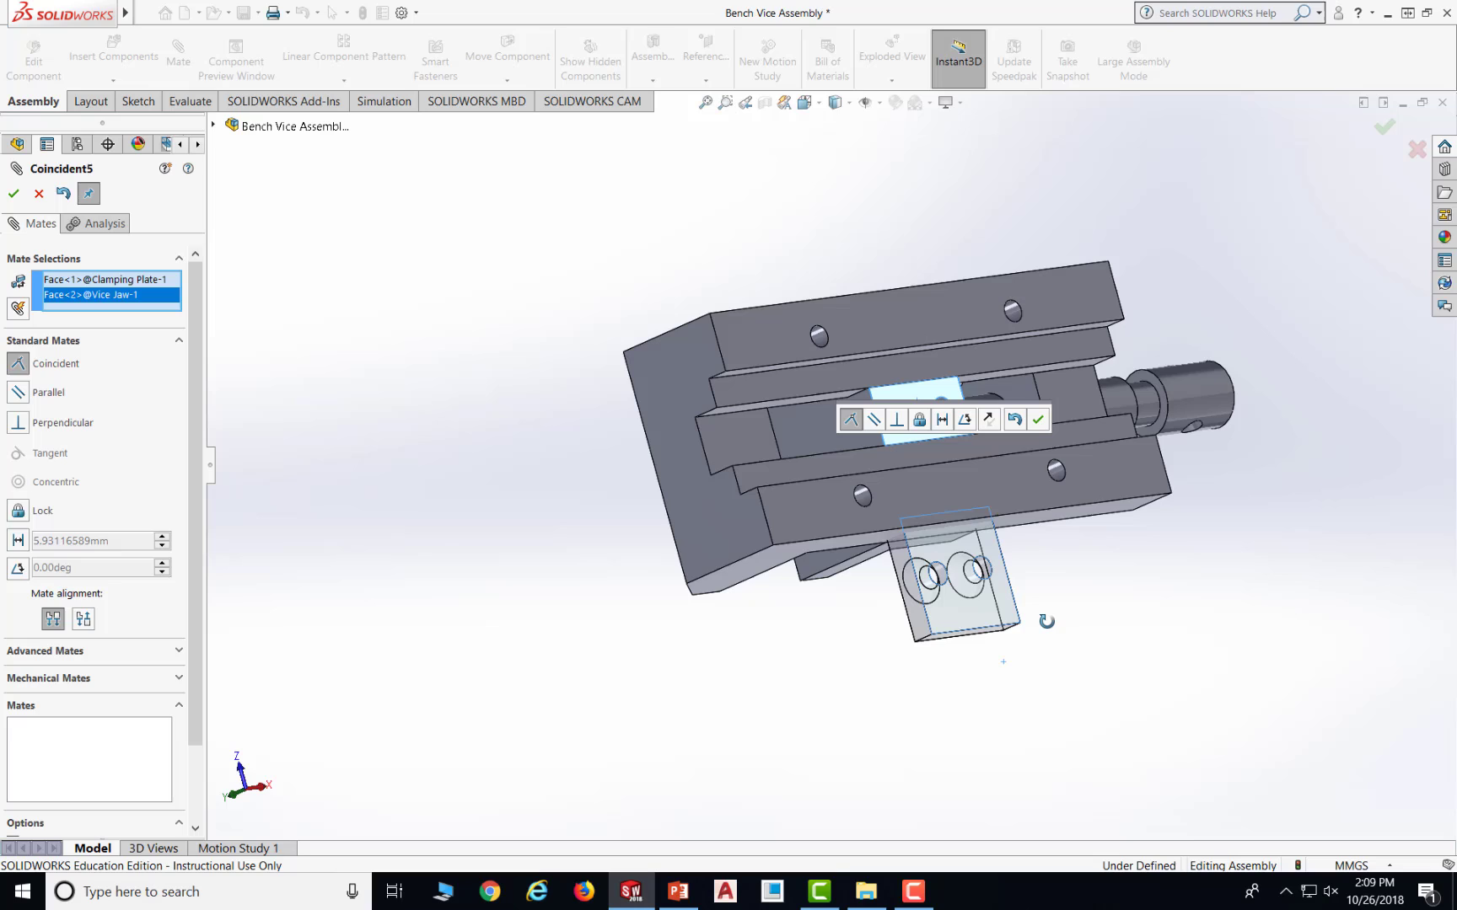
pyautogui.click(991, 420)
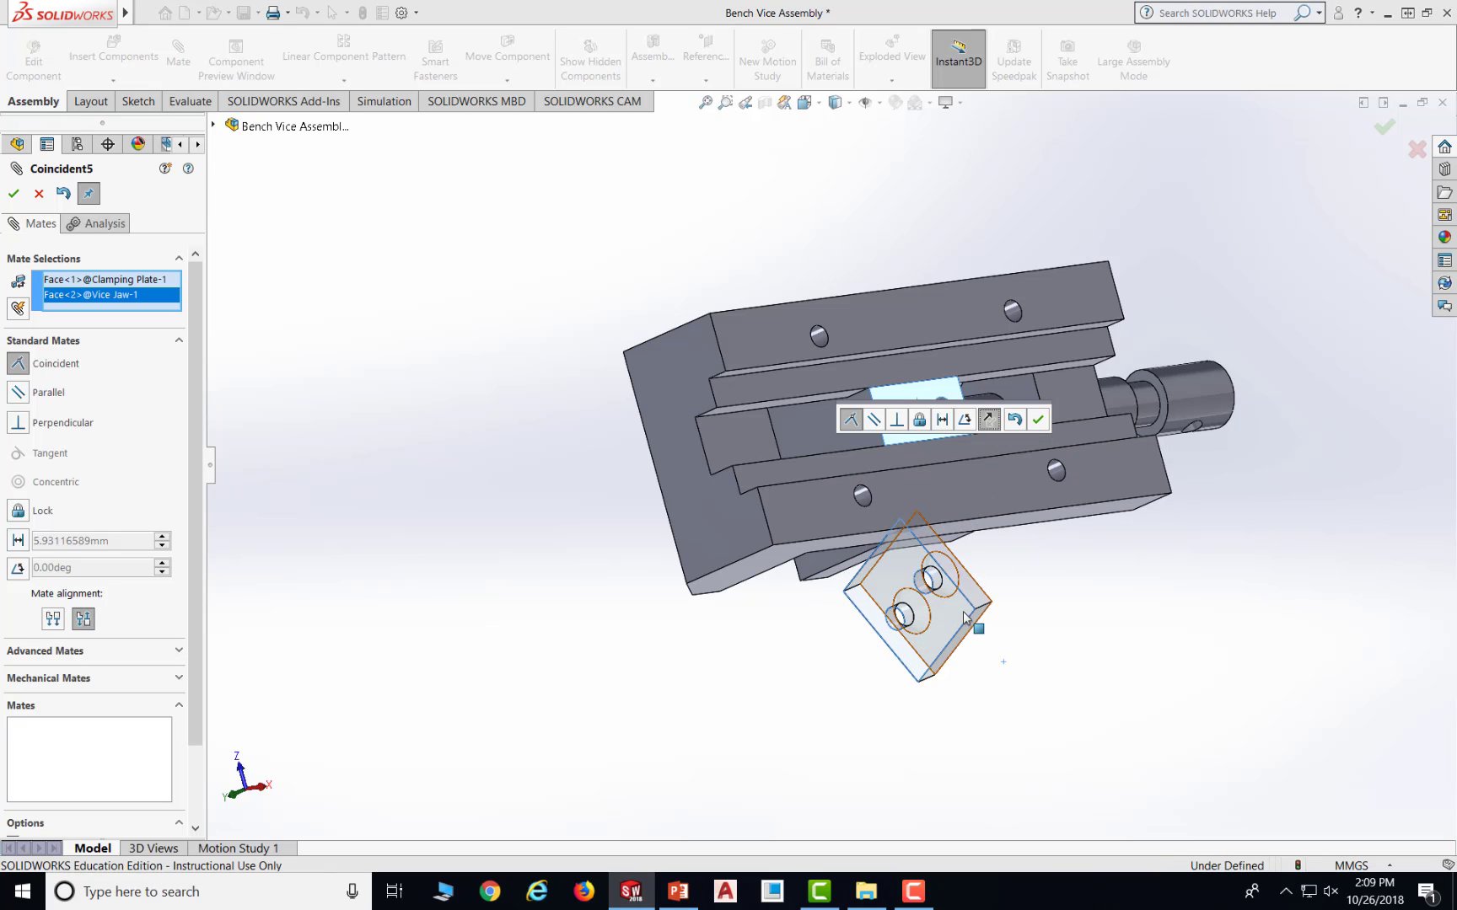
pyautogui.moveTo(949, 649); pyautogui.dragTo(966, 573, button='middle')
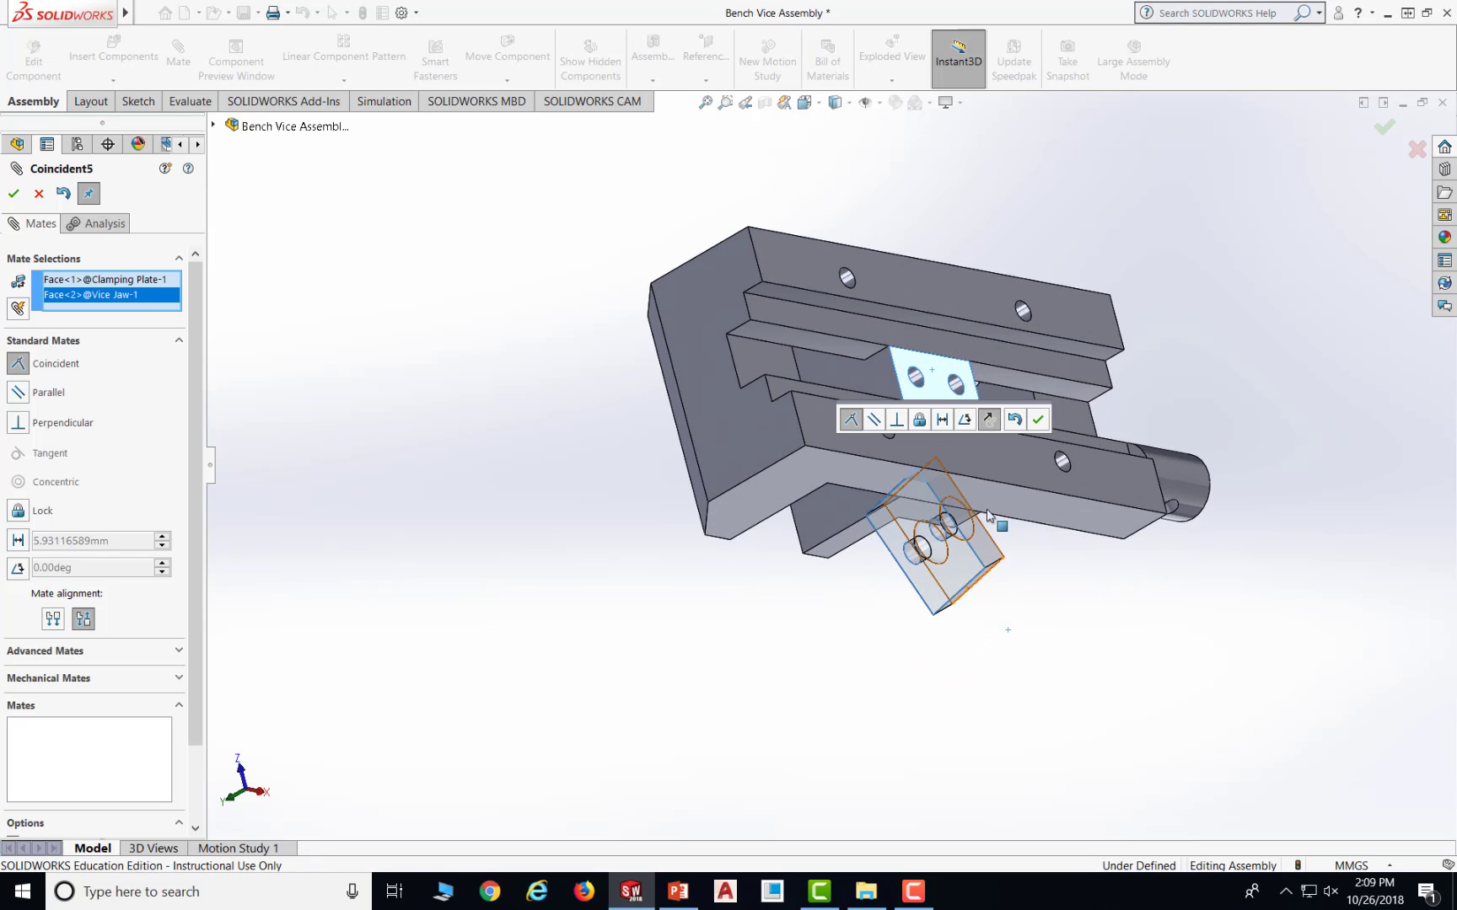
pyautogui.click(1038, 419)
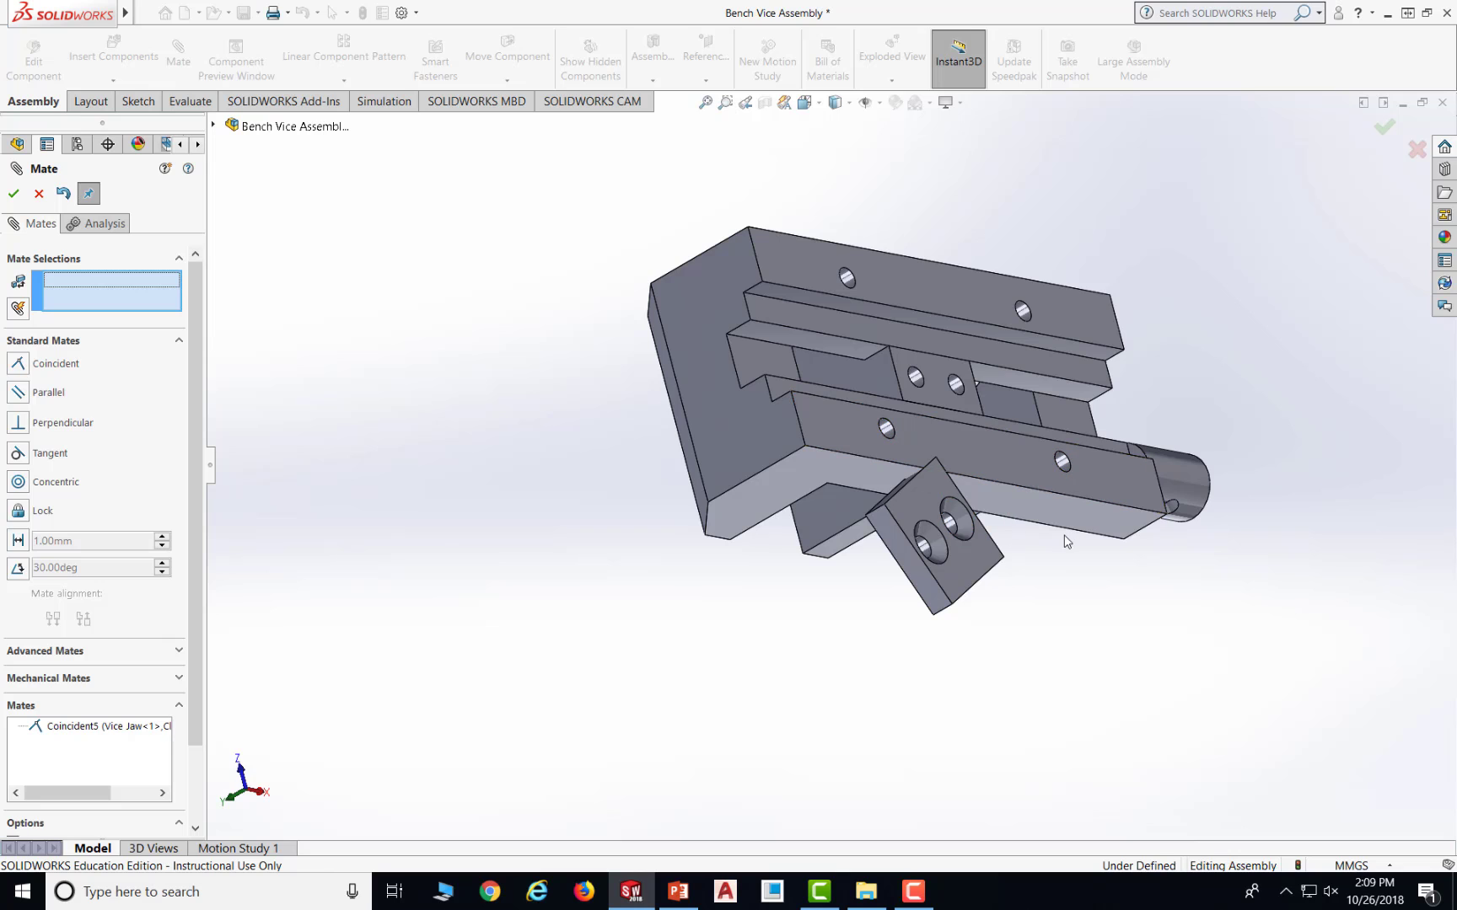
# - Add a concentric mate between one Clamping Plate hole and the corresponding 6 mm hole in the Vice Jaw's underside
pyautogui.moveTo(1064, 543); pyautogui.dragTo(924, 580, button='middle')
pyautogui.moveTo(879, 535); pyautogui.dragTo(947, 216)
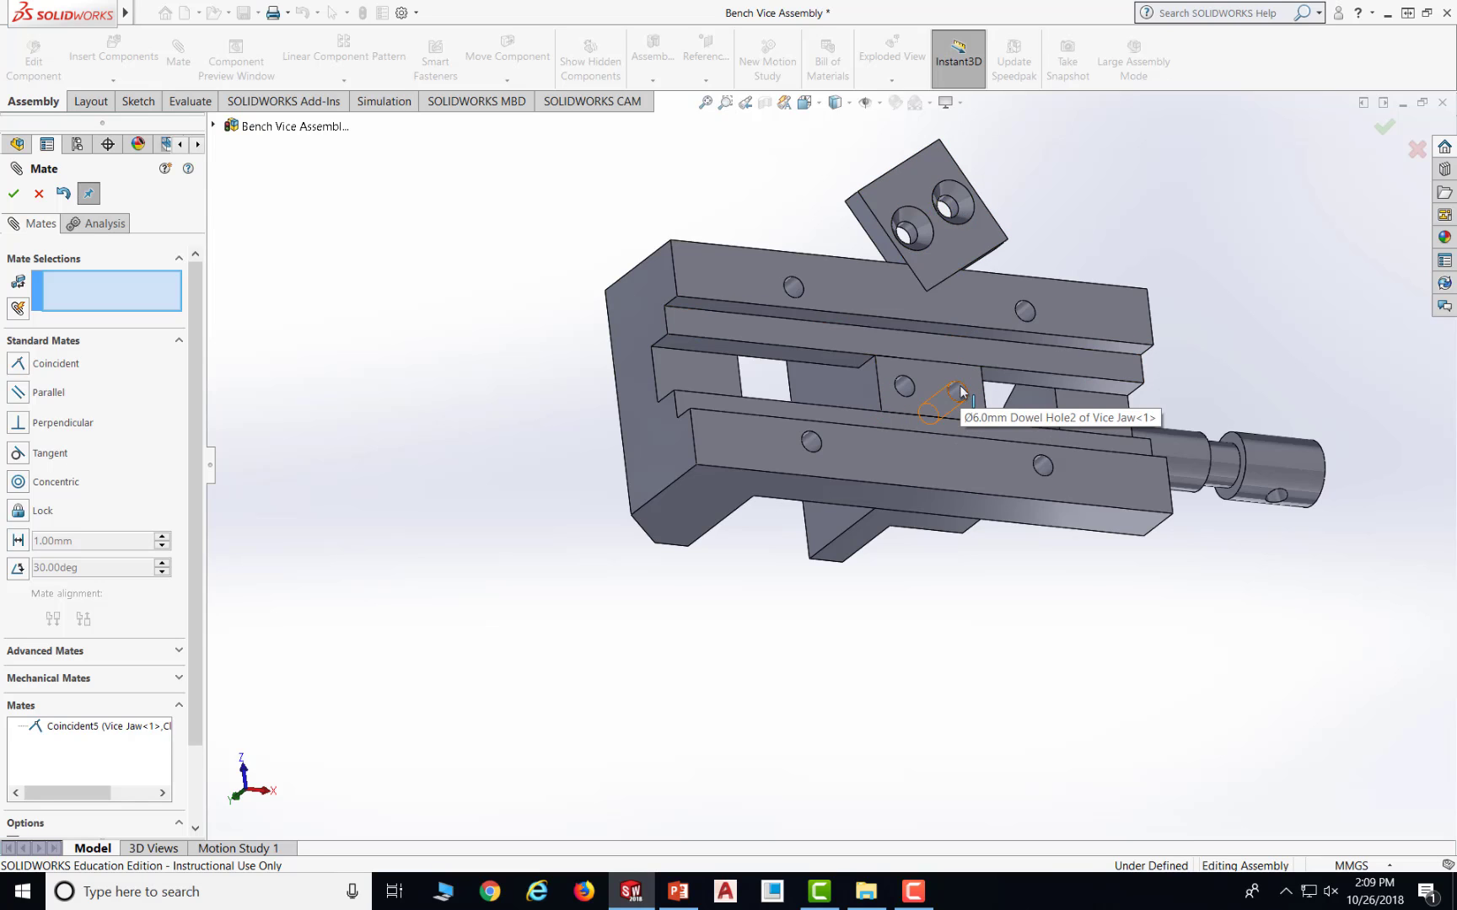
pyautogui.click(906, 389)
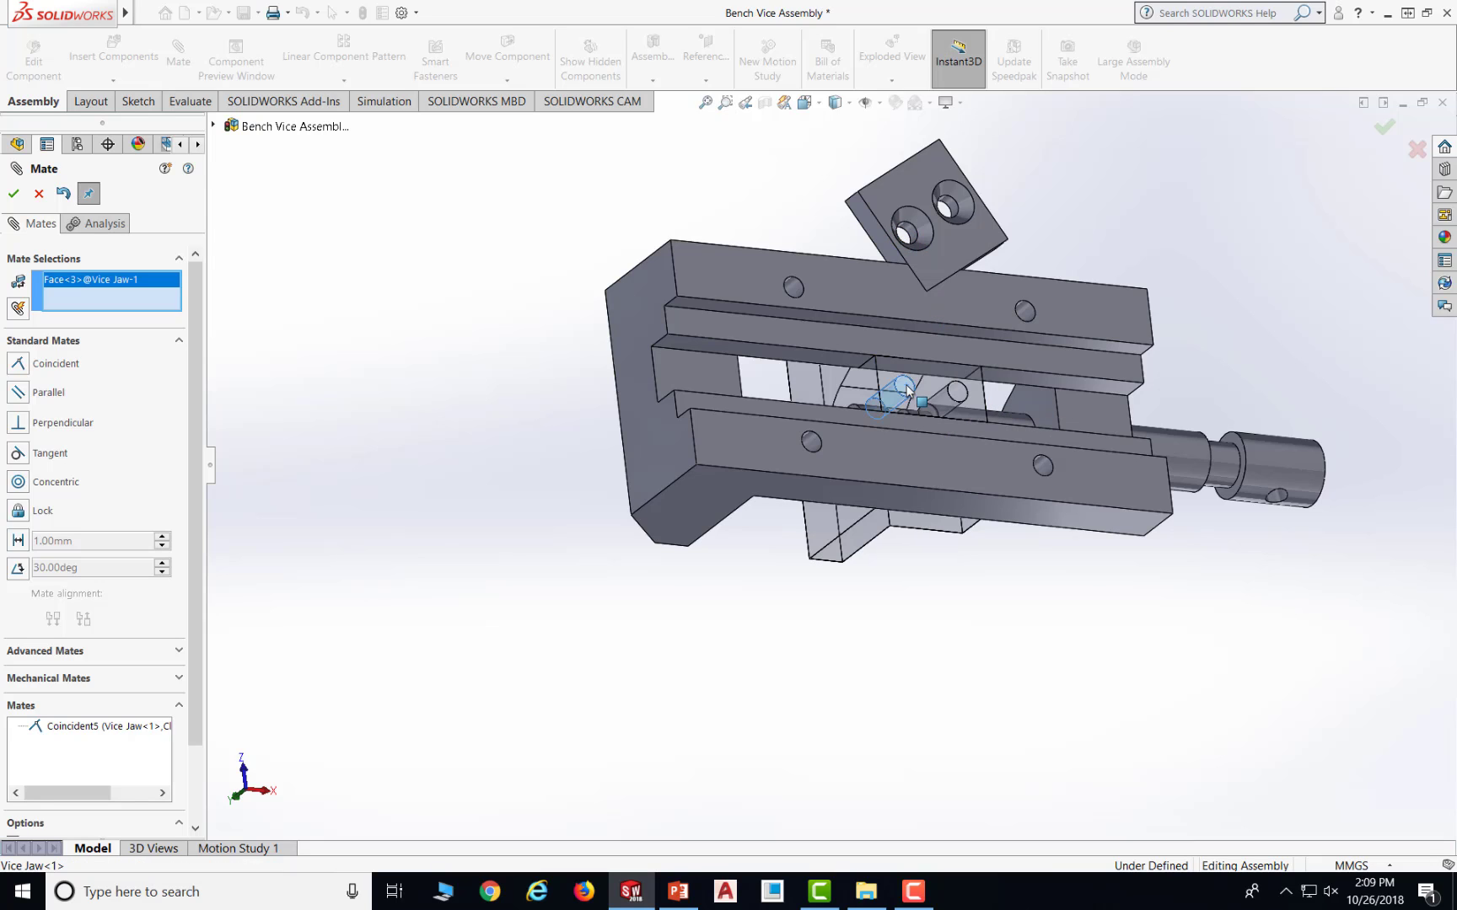
pyautogui.click(910, 236)
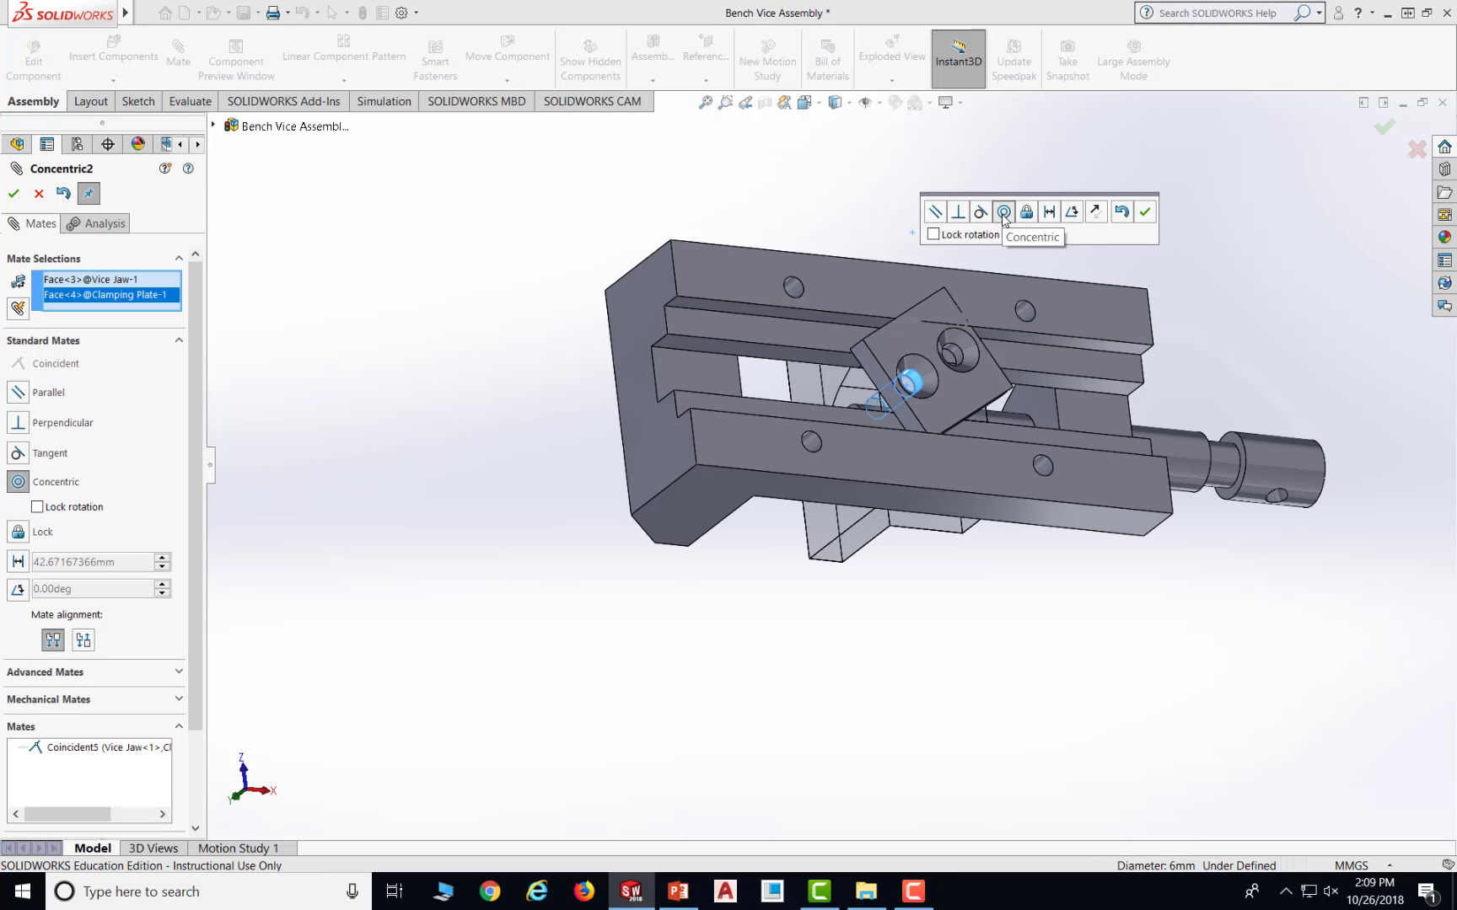
pyautogui.click(1144, 215)
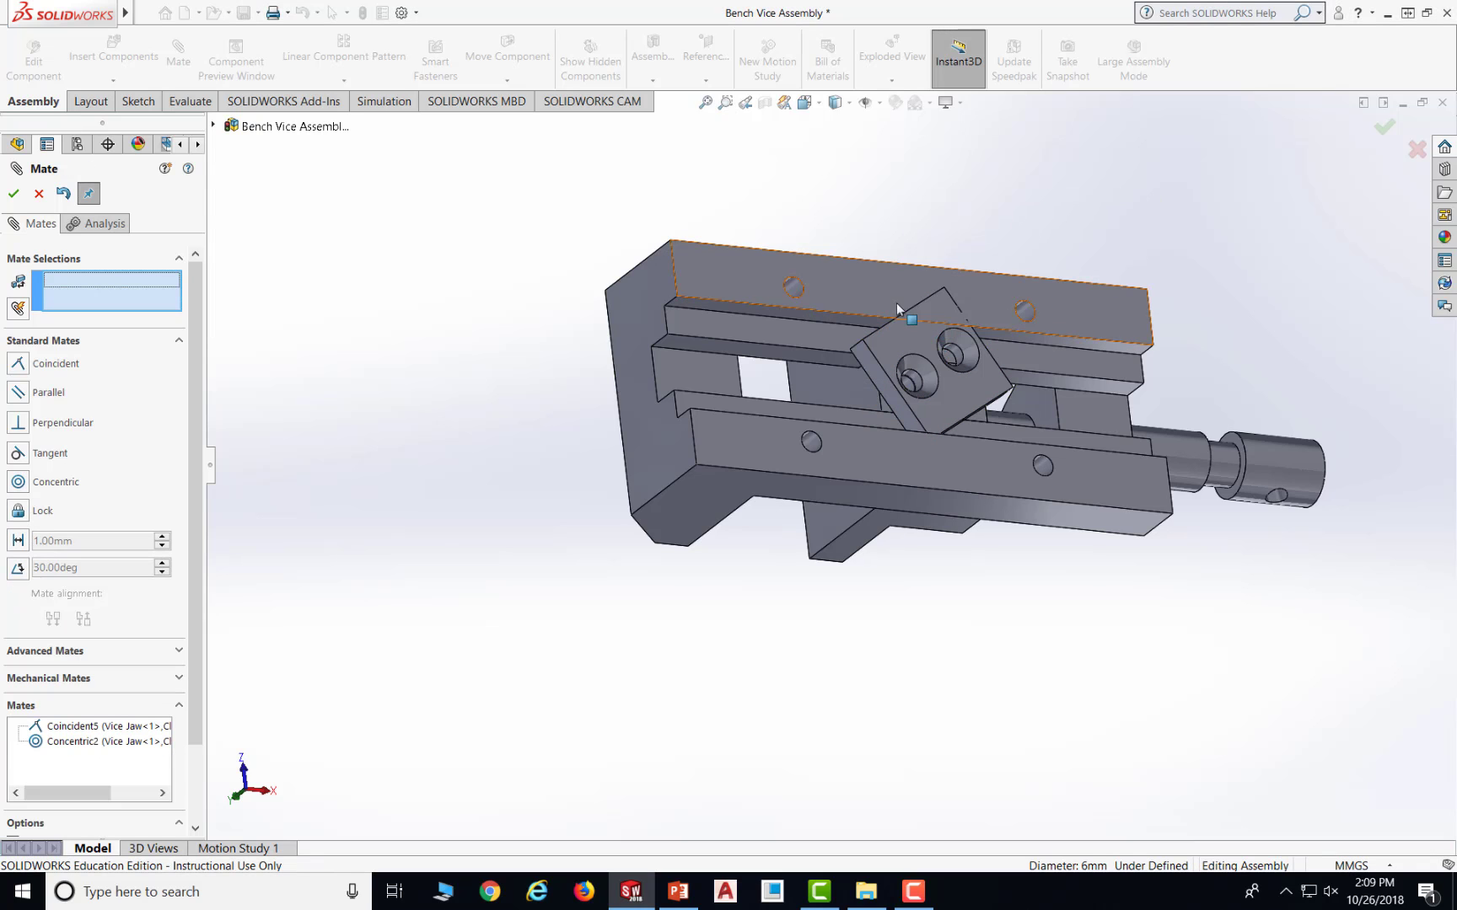
# - Add a concentric mate between the circular edges of the Clamping Plate's second hole and the Vice Jaw's other bottom hole
pyautogui.click(954, 353)
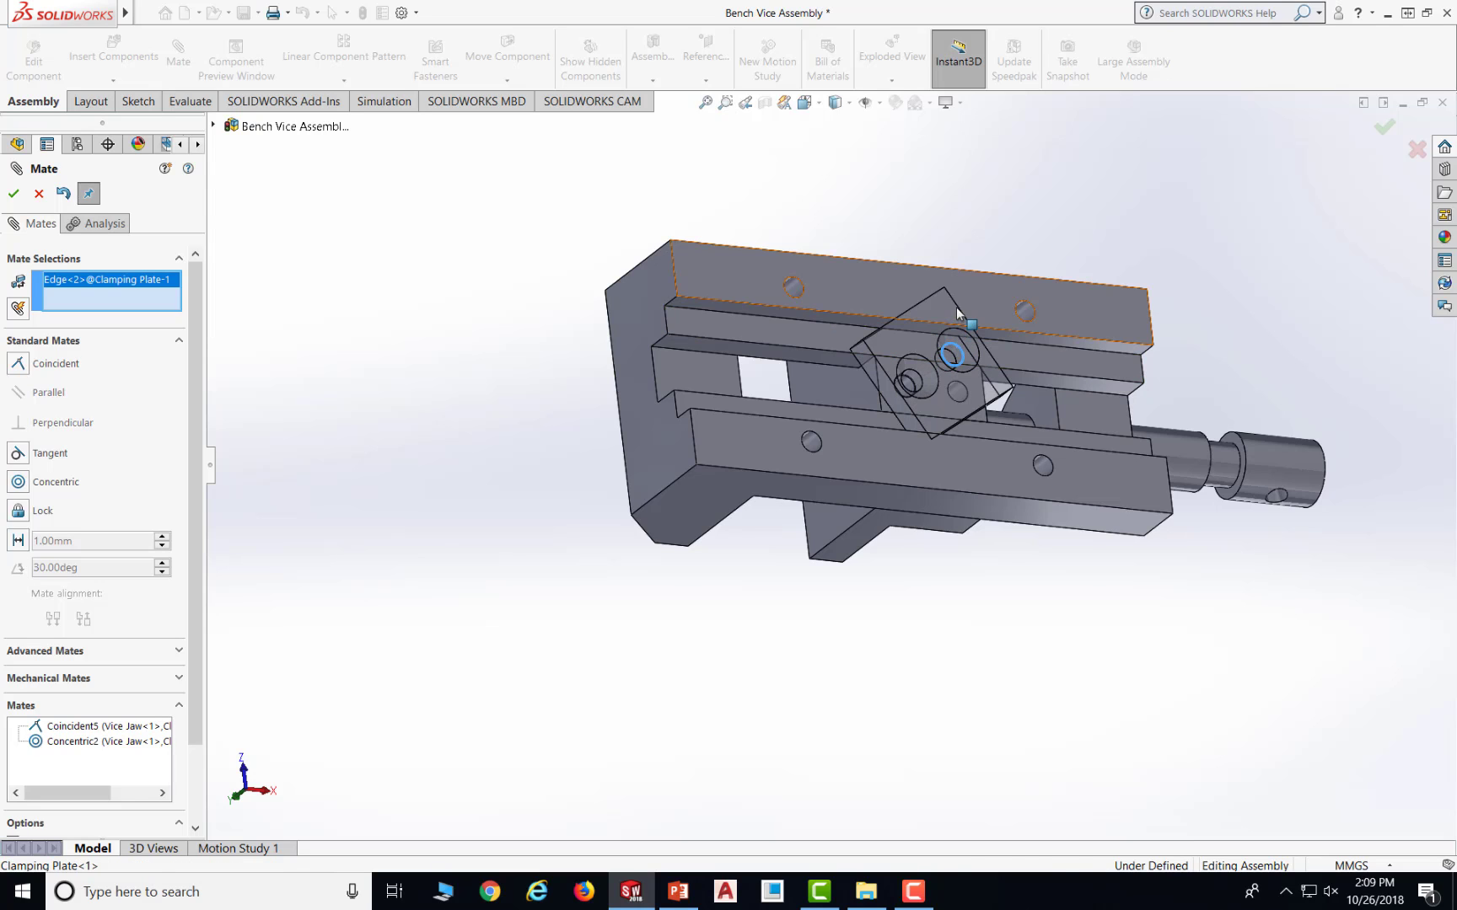
pyautogui.click(965, 398)
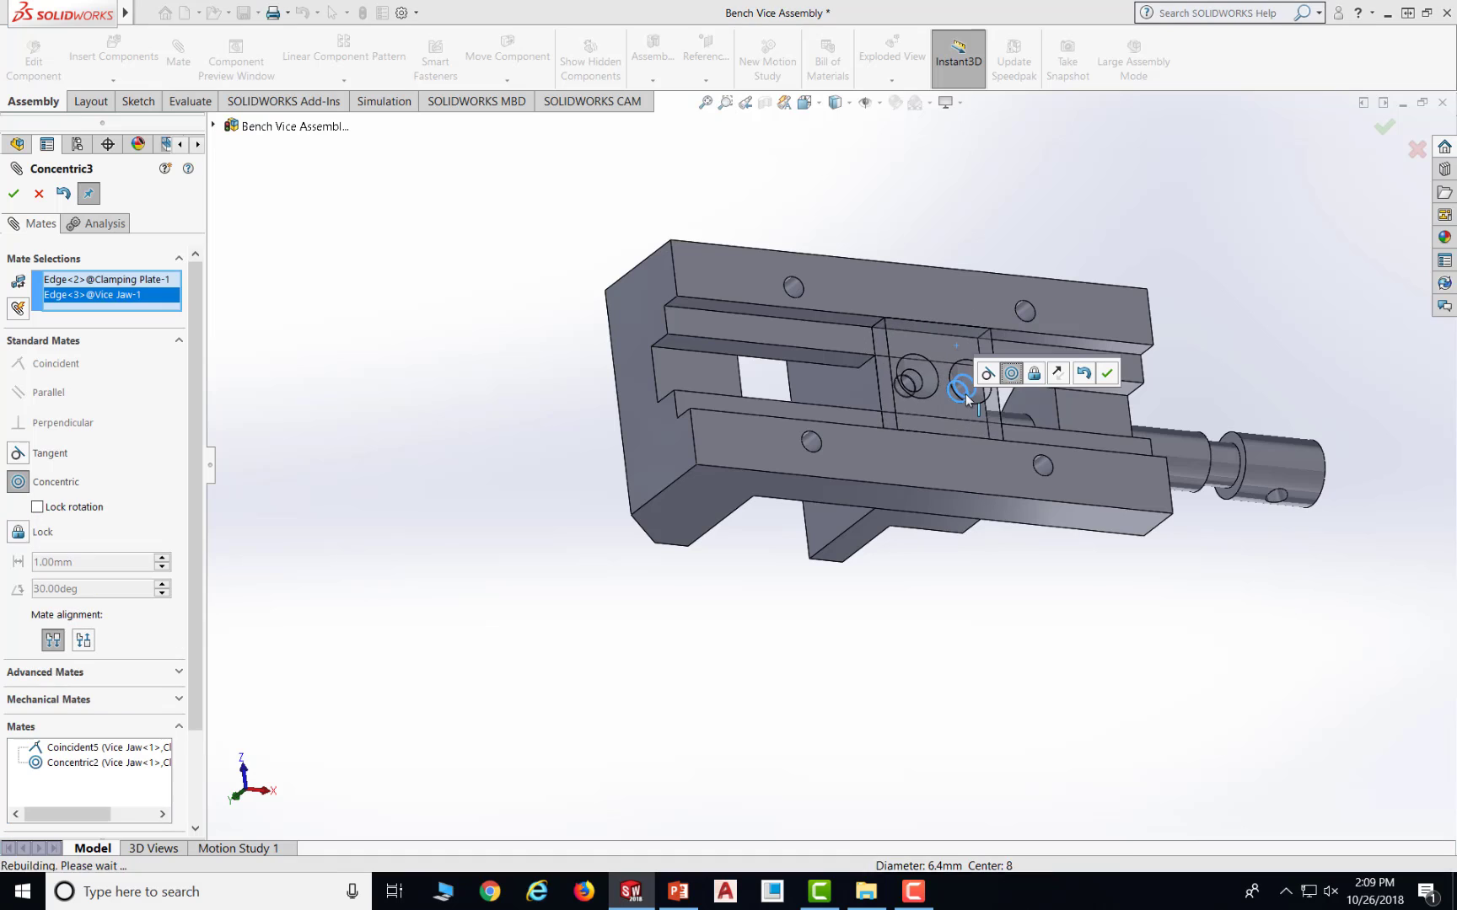
pyautogui.click(1107, 373)
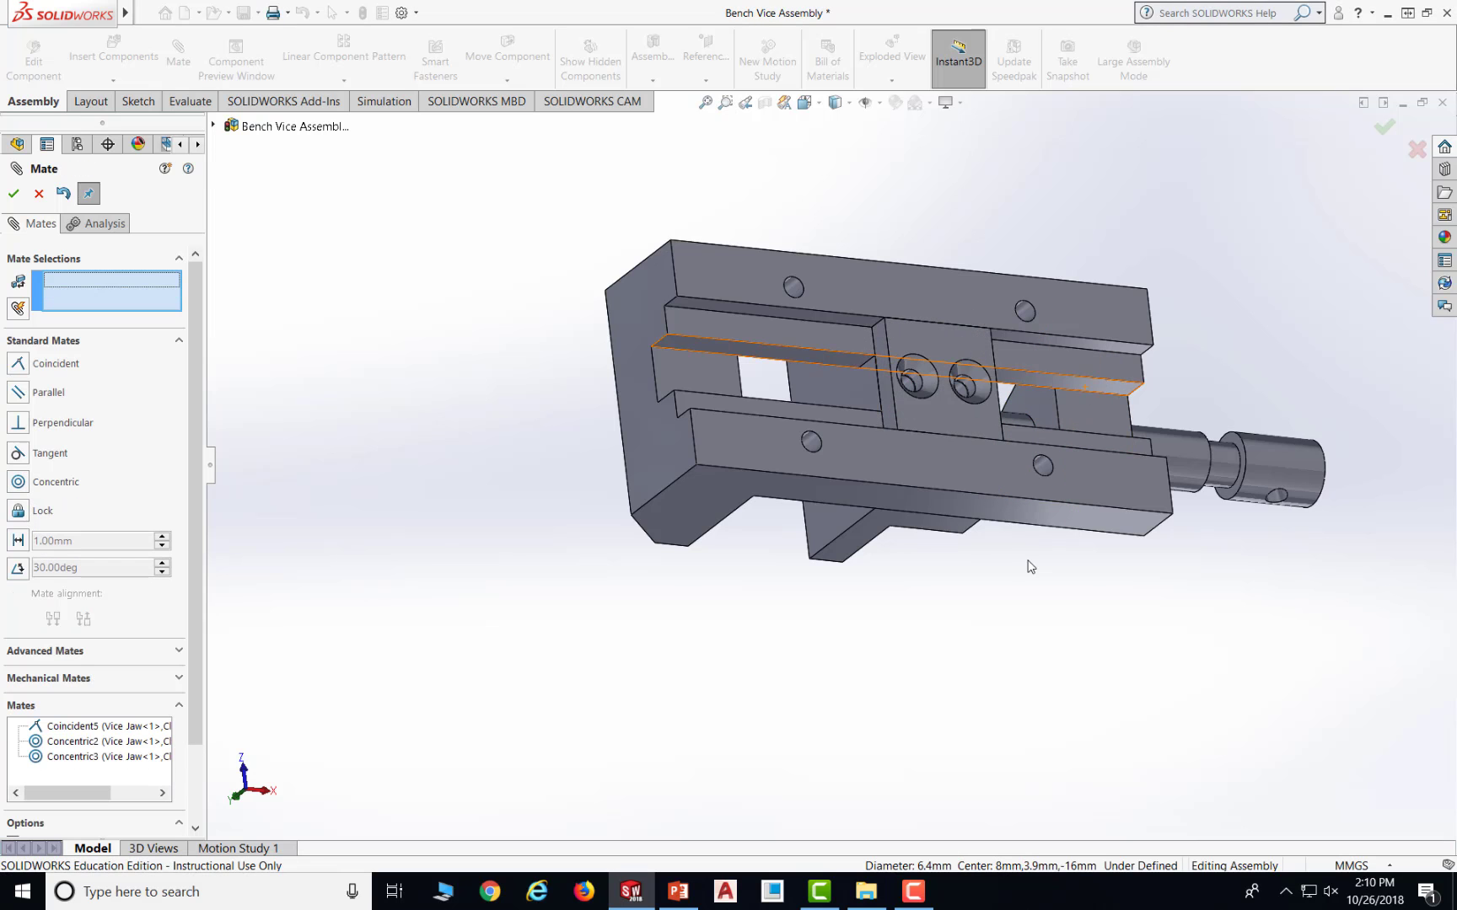
# - Finish mating and pull on the Clamping Plate and Jaw Screw to test how the mated parts travel together
pyautogui.moveTo(1083, 550); pyautogui.dragTo(1024, 531, button='middle')
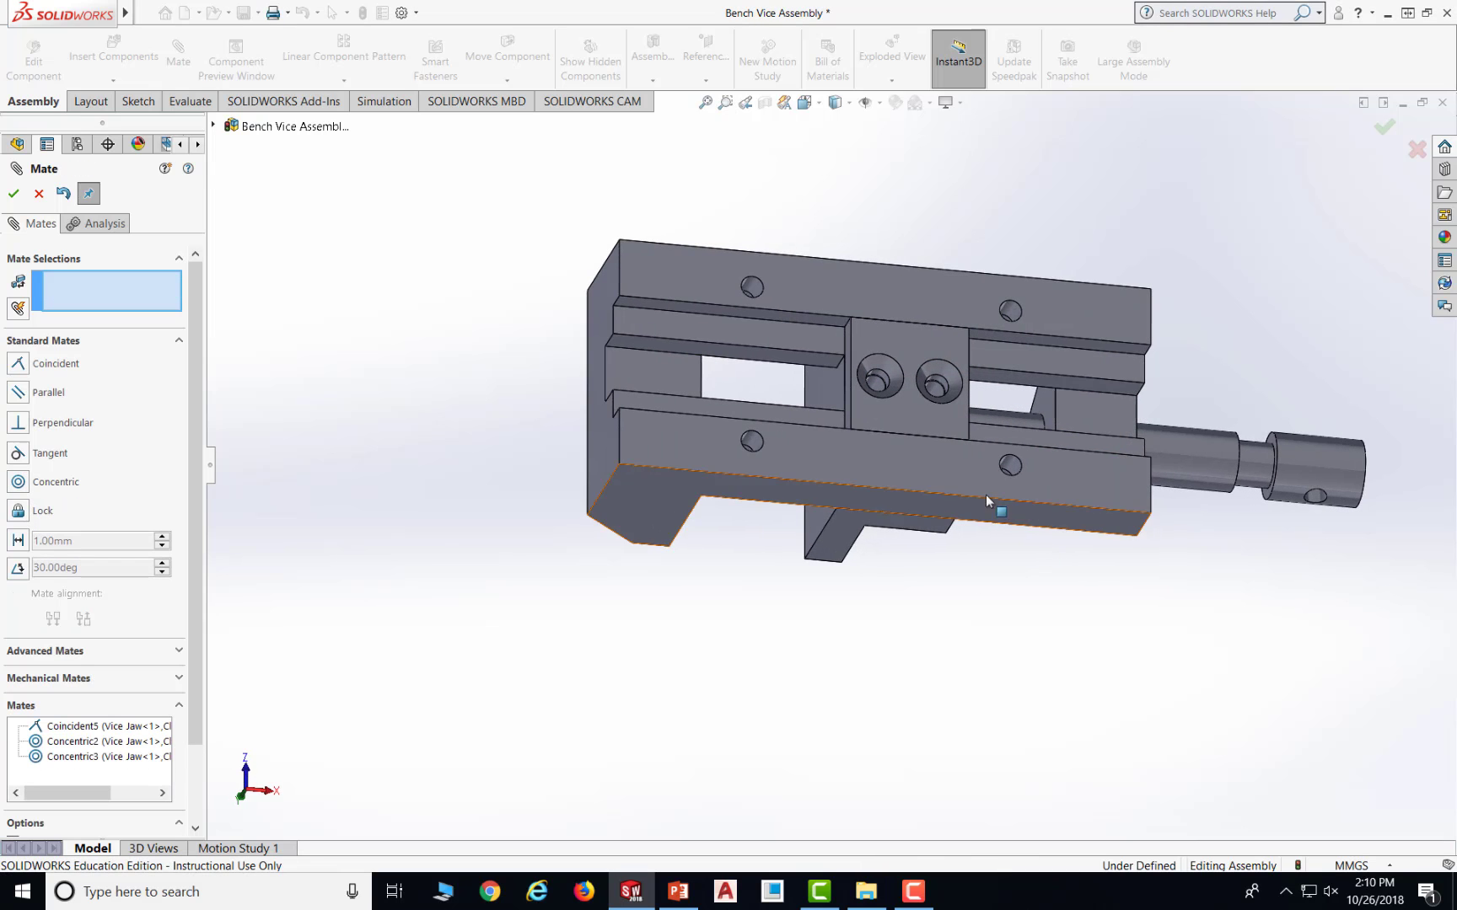
pyautogui.moveTo(914, 409); pyautogui.dragTo(998, 421)
pyautogui.click(13, 194)
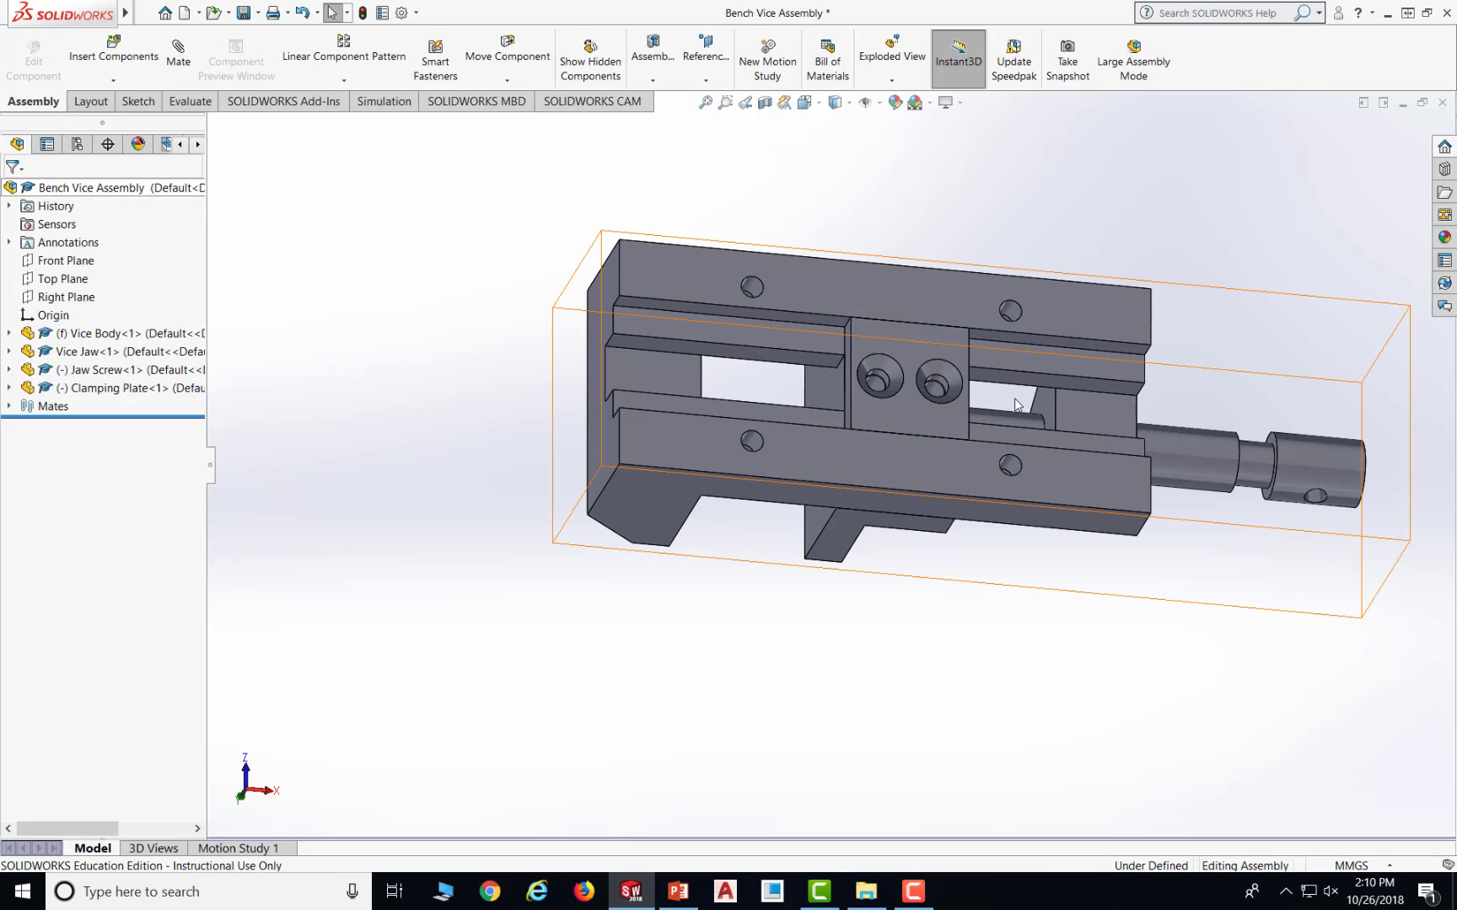
pyautogui.click(1027, 424)
pyautogui.moveTo(1025, 418)
pyautogui.mouseDown()
pyautogui.moveTo(667, 390)
pyautogui.moveTo(1011, 425)
pyautogui.mouseUp()
pyautogui.moveTo(1307, 478); pyautogui.dragTo(1166, 456)
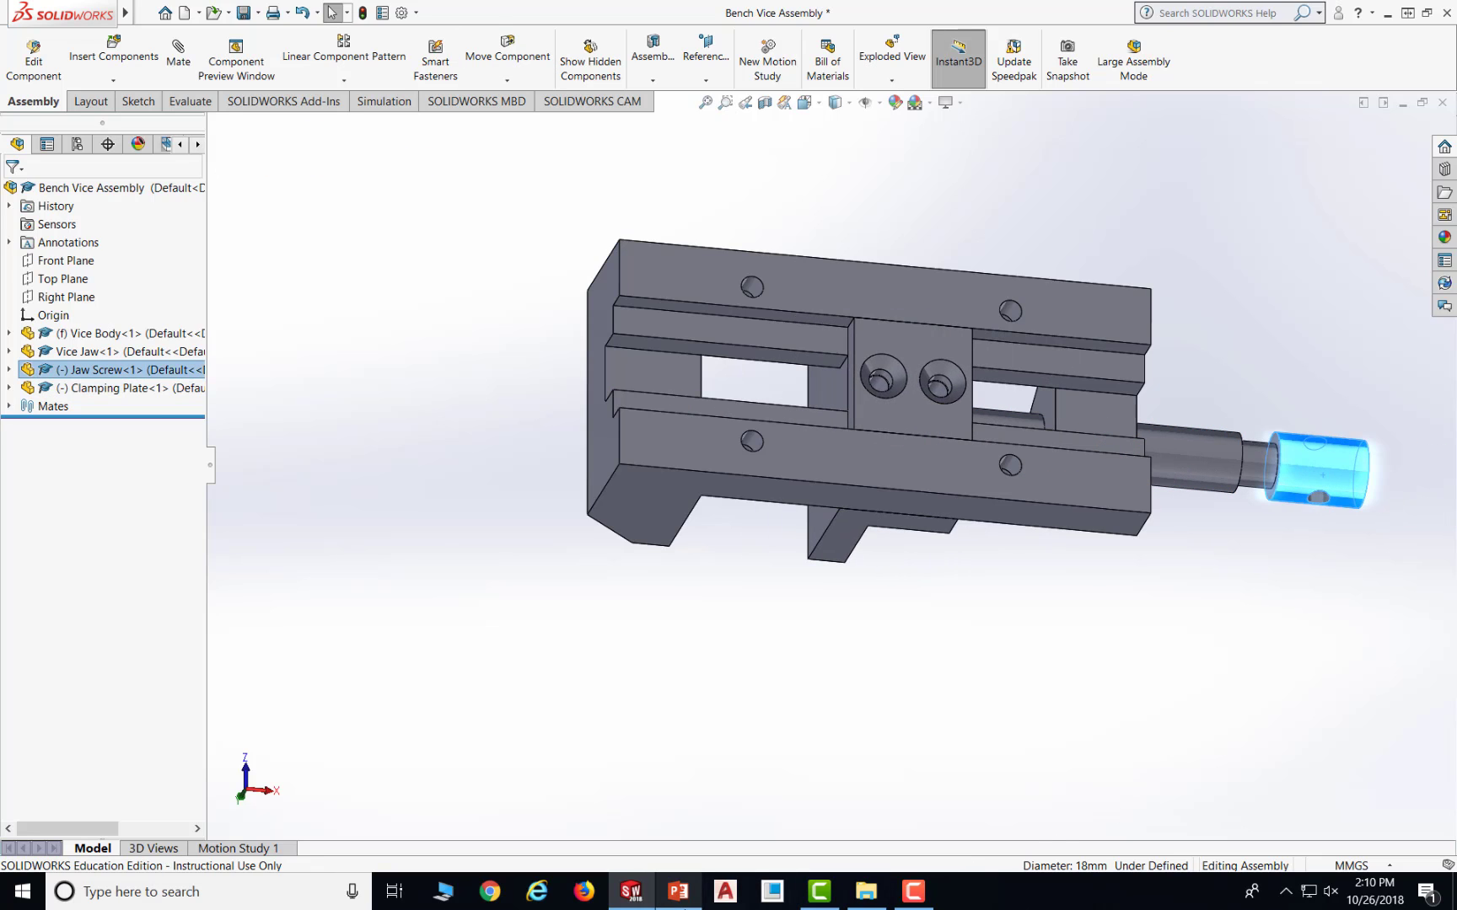
# - Switch to the PowerPoint slides and read step 7 on assembling the Oval Fillister, with Figure 80
pyautogui.click(691, 892)
pyautogui.scroll(-2, 833, 600)
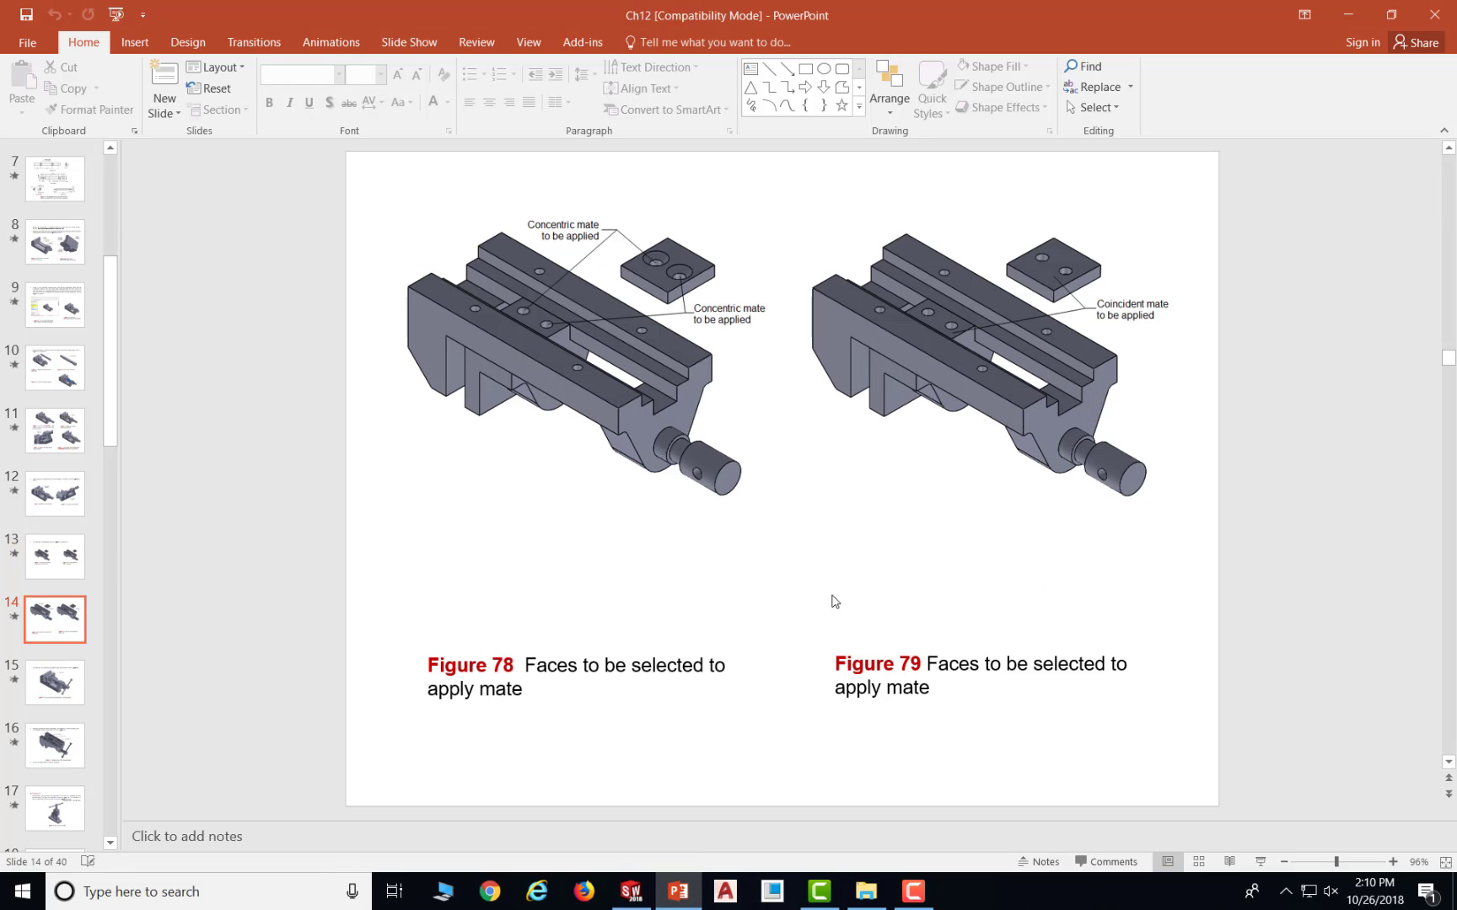
pyautogui.scroll(-1, 839, 593)
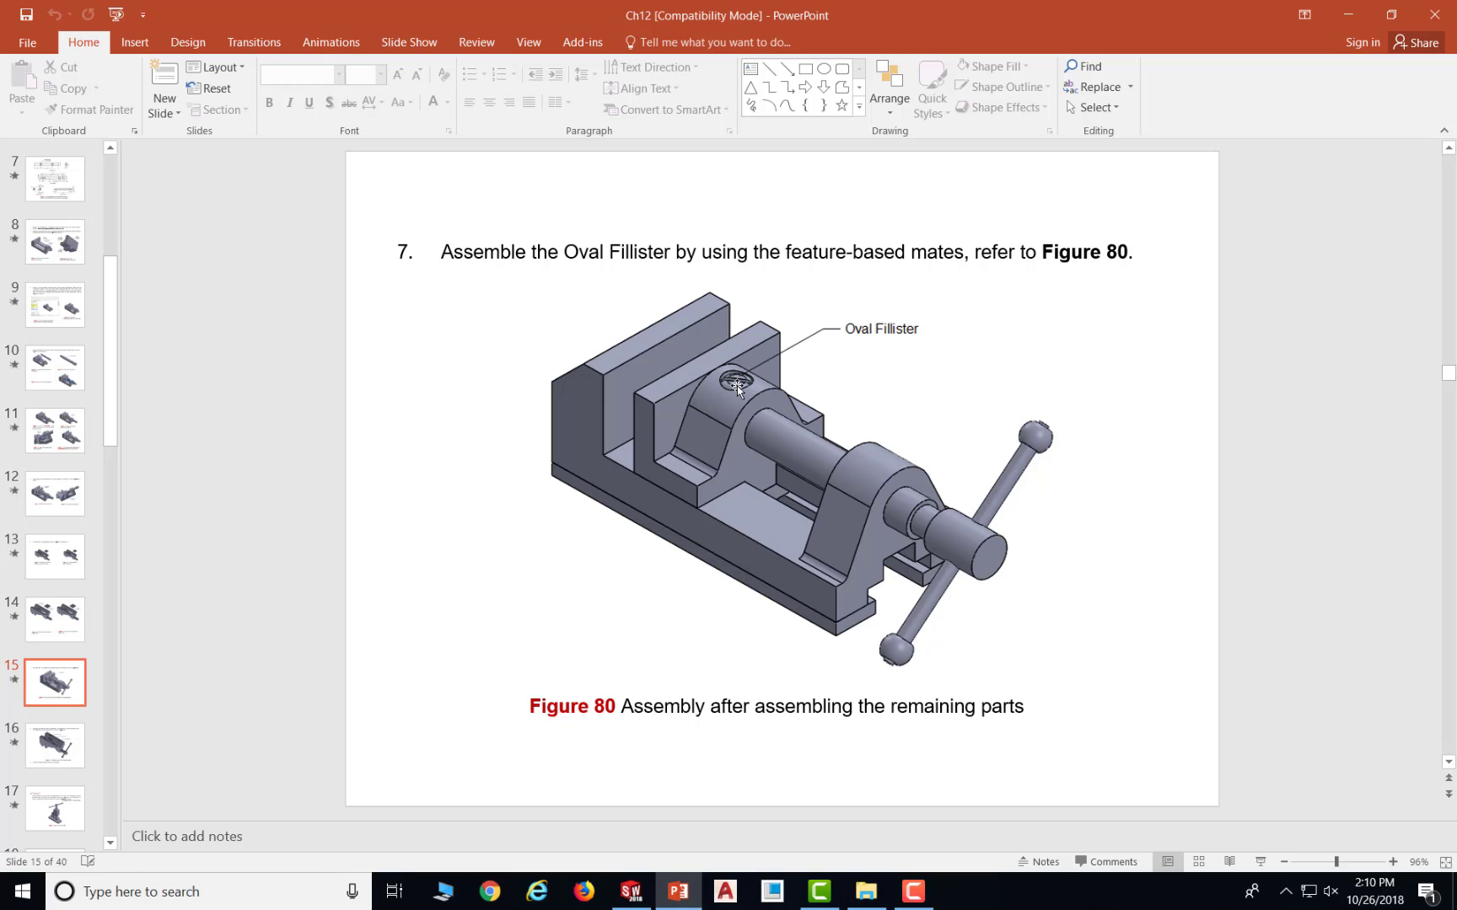
# - Return to SOLIDWORKS and insert the Oval Fillister part, placing it above the Vice Jaw near its counterbored hole
pyautogui.click(630, 891)
pyautogui.moveTo(929, 348); pyautogui.dragTo(1063, 267, button='middle')
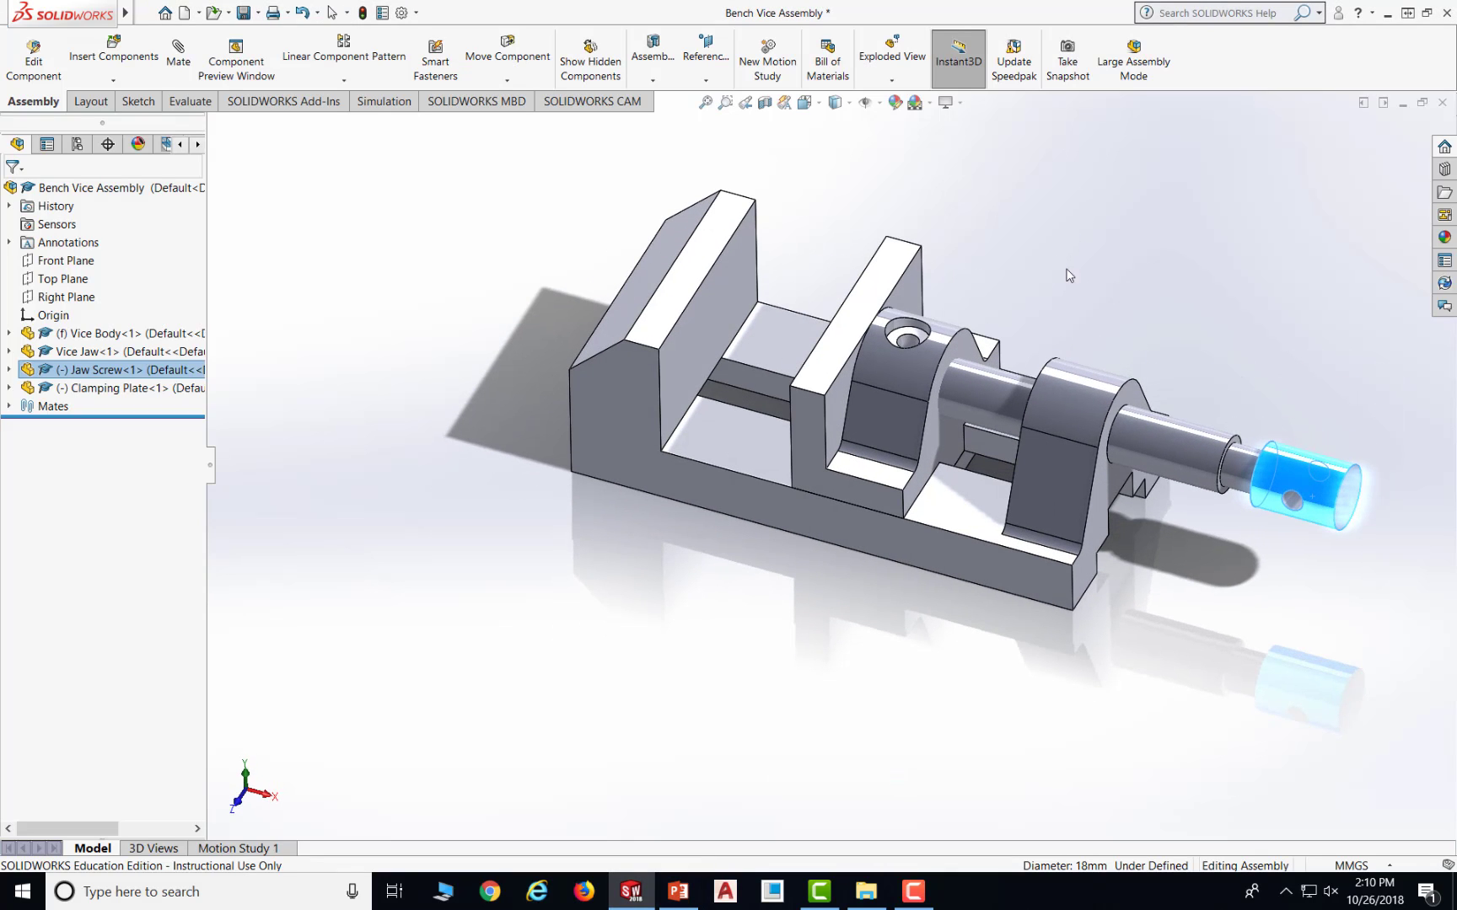
pyautogui.click(135, 67)
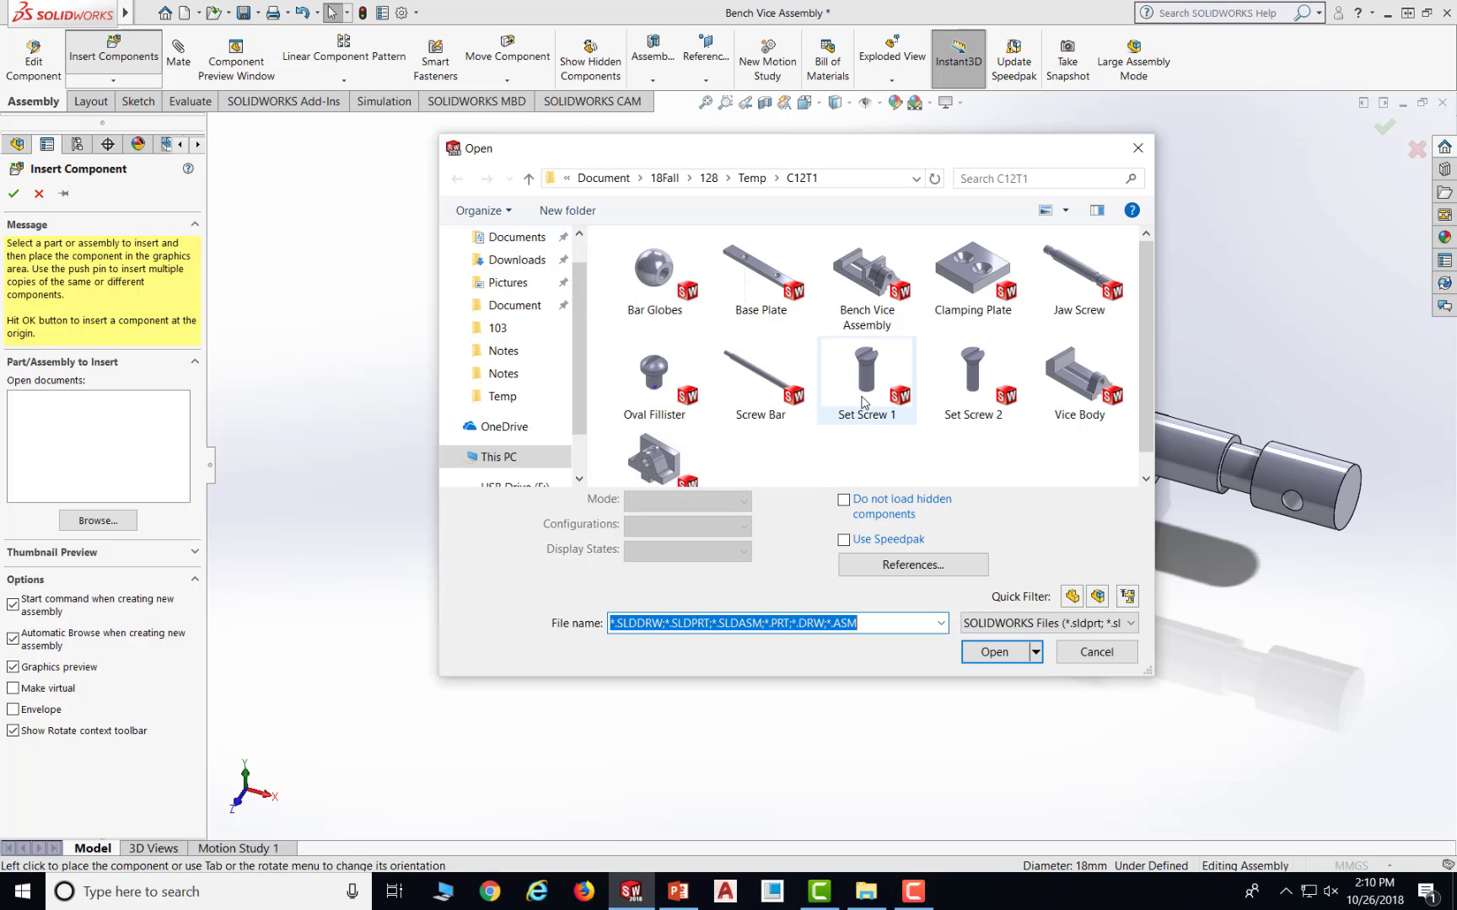
pyautogui.click(654, 375)
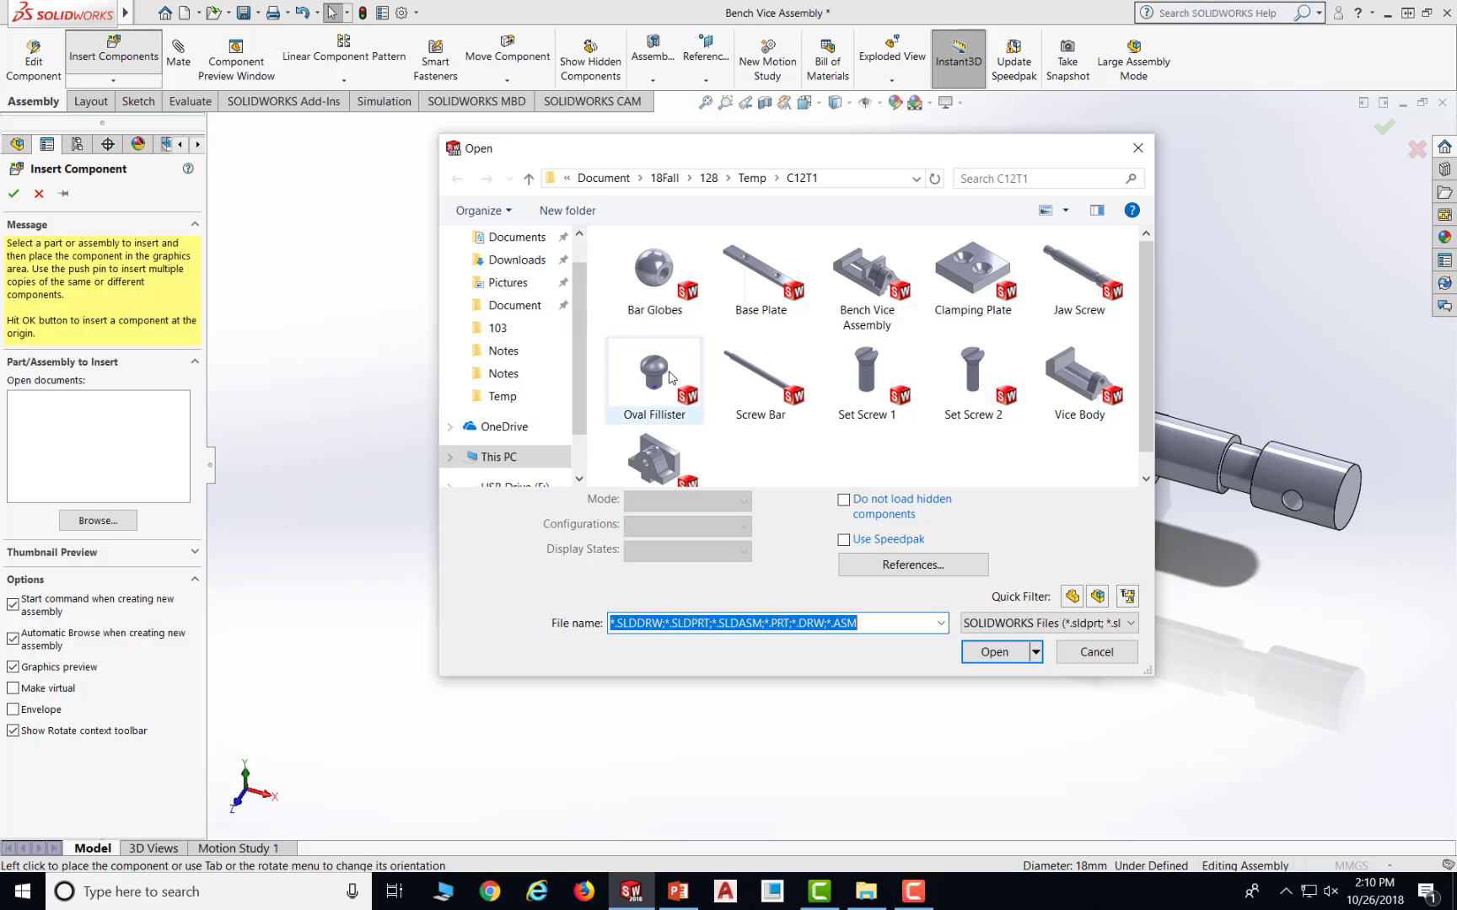
pyautogui.click(994, 620)
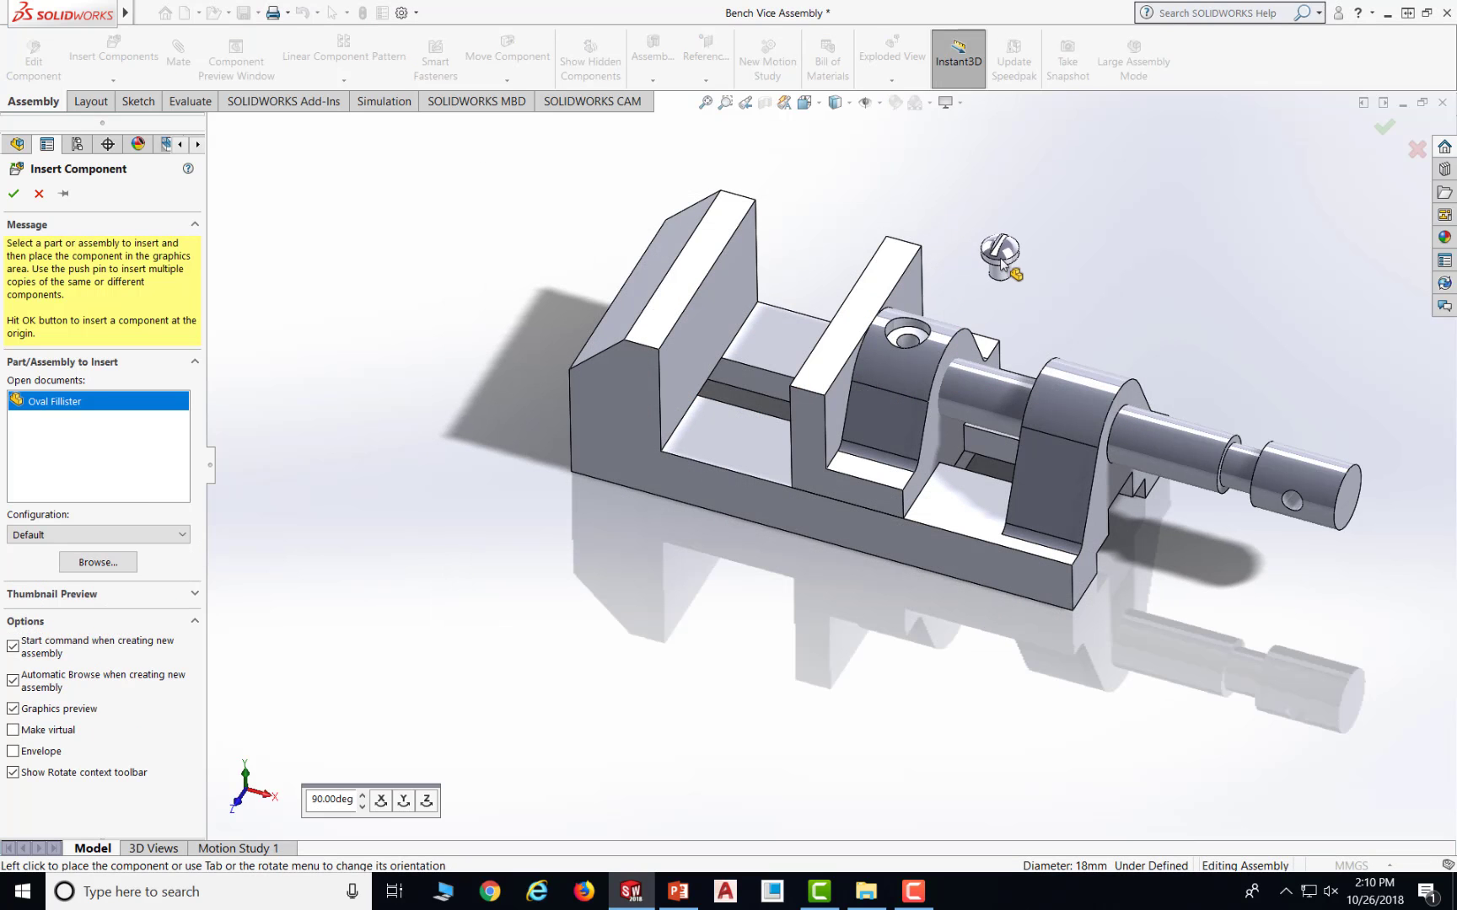
pyautogui.click(1001, 263)
# - Add a coincident mate between the underside of the Oval Fillister's head and the counterbore floor in the Vice Jaw
pyautogui.scroll(-3, 1005, 304)
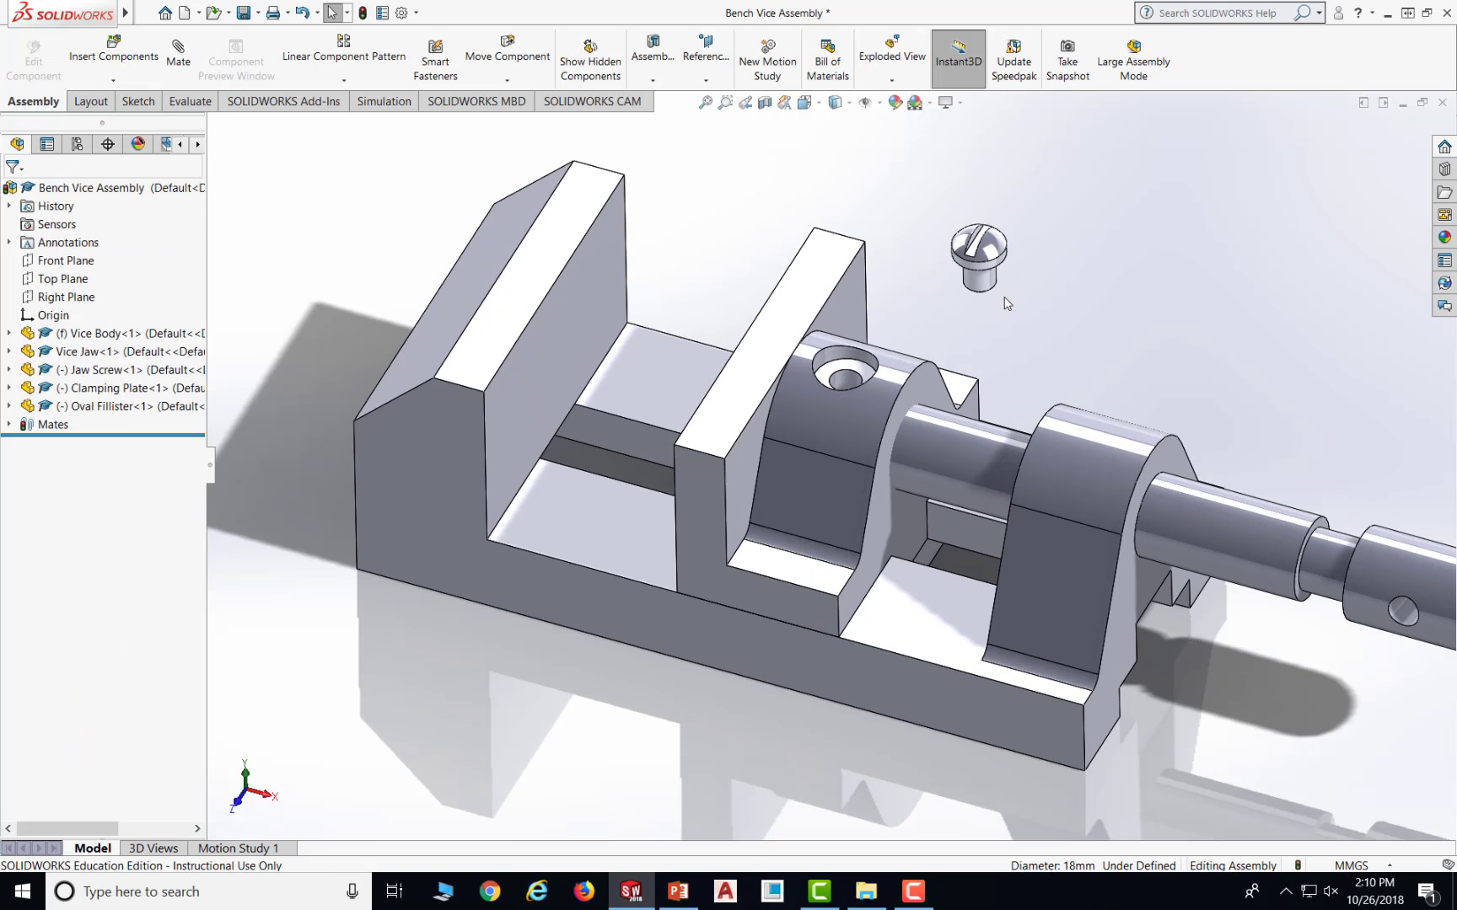
pyautogui.scroll(-2, 1003, 304)
pyautogui.moveTo(1005, 305); pyautogui.dragTo(988, 272, button='middle')
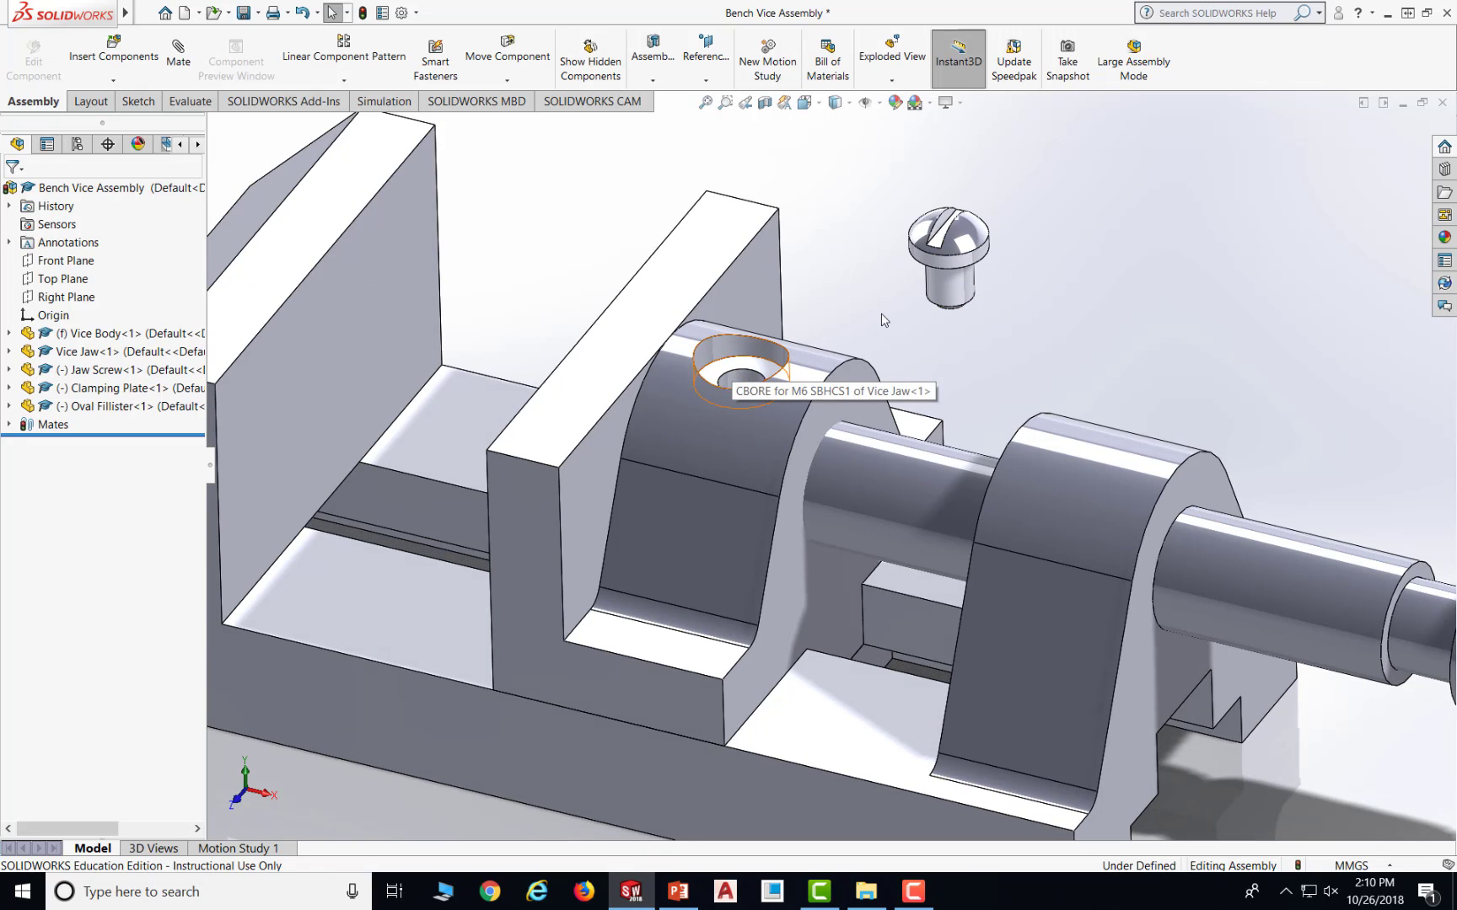
pyautogui.moveTo(885, 321); pyautogui.dragTo(1001, 272, button='middle')
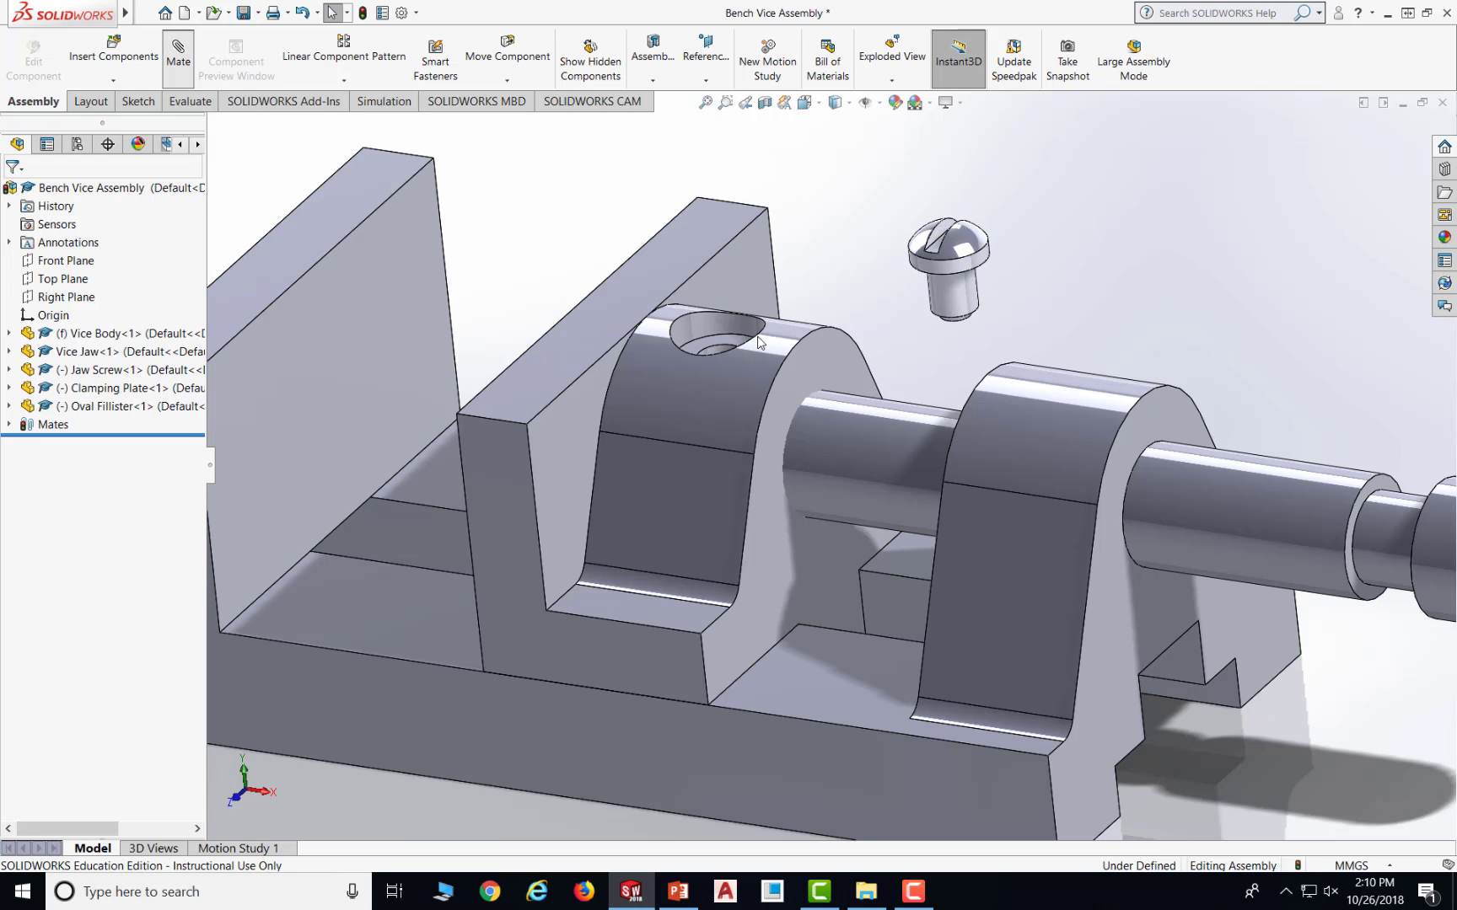
pyautogui.moveTo(1014, 269); pyautogui.dragTo(891, 87, button='middle')
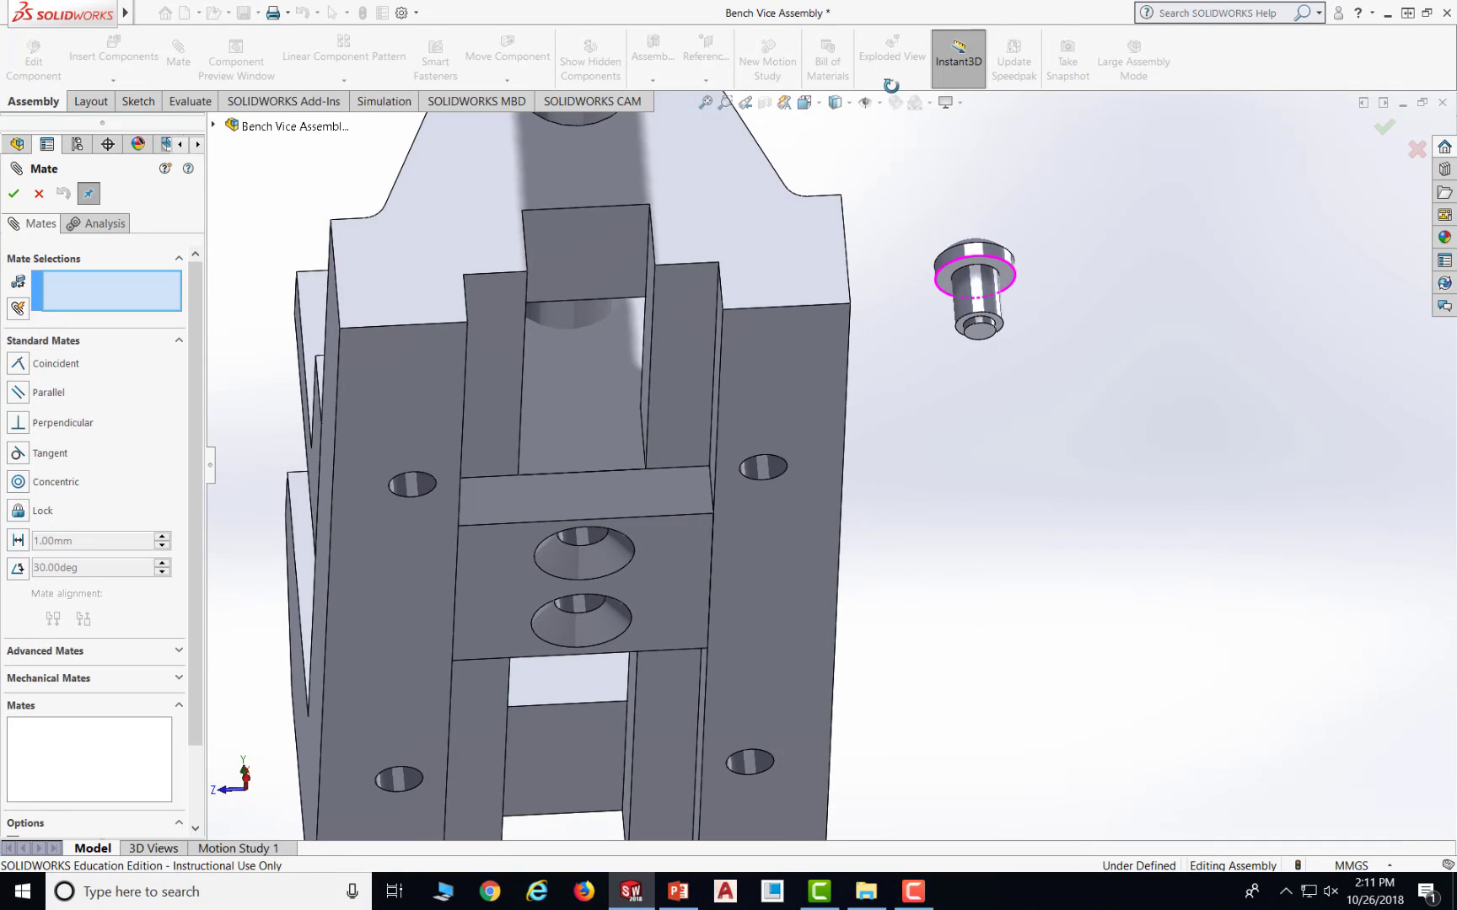
pyautogui.click(1008, 275)
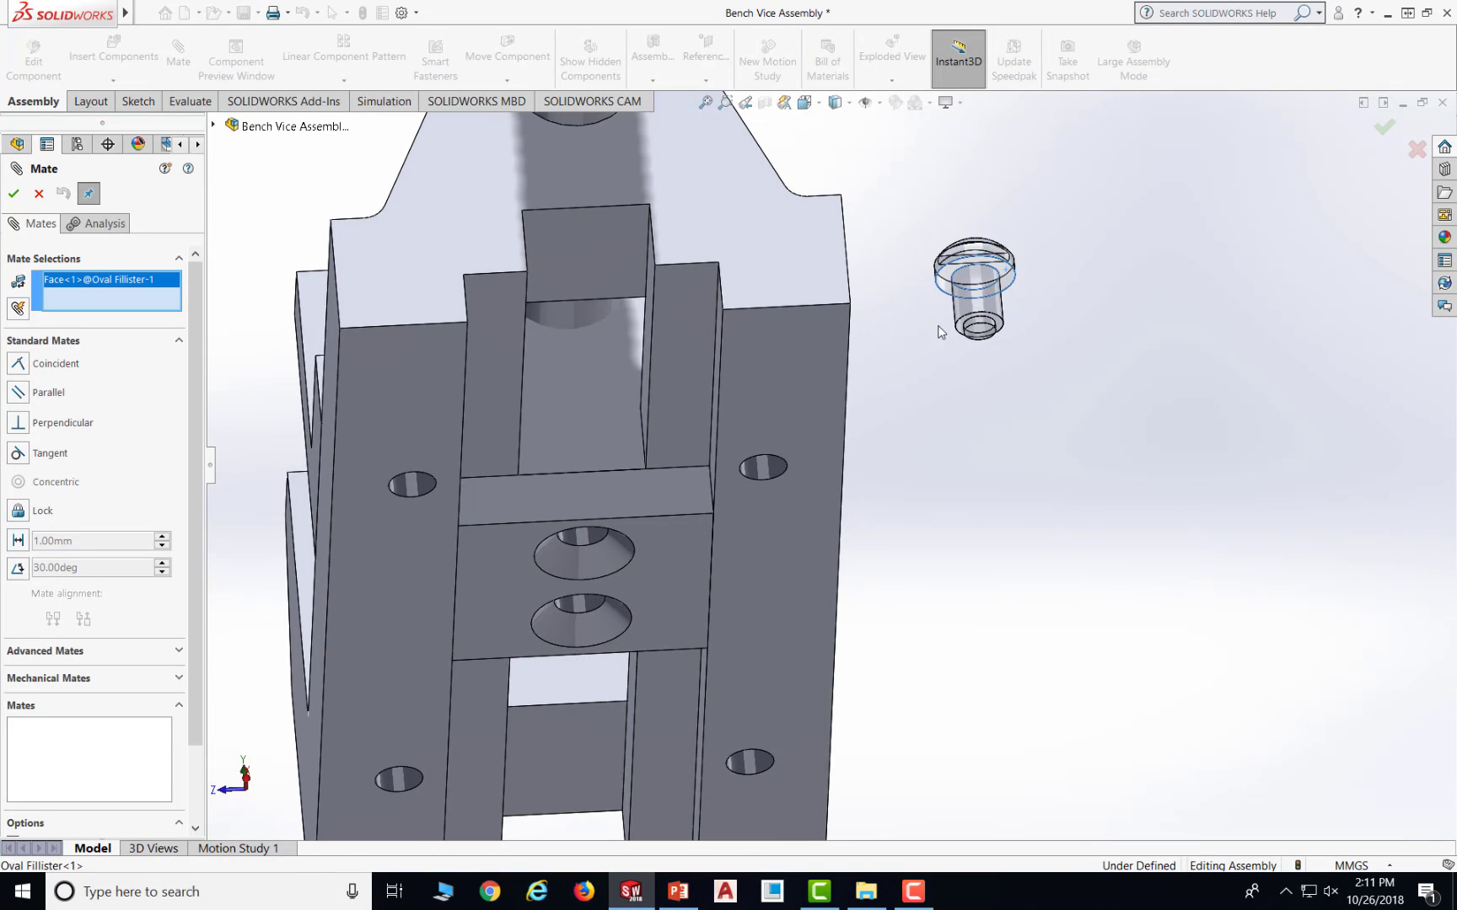
pyautogui.moveTo(941, 332); pyautogui.dragTo(1065, 543, button='middle')
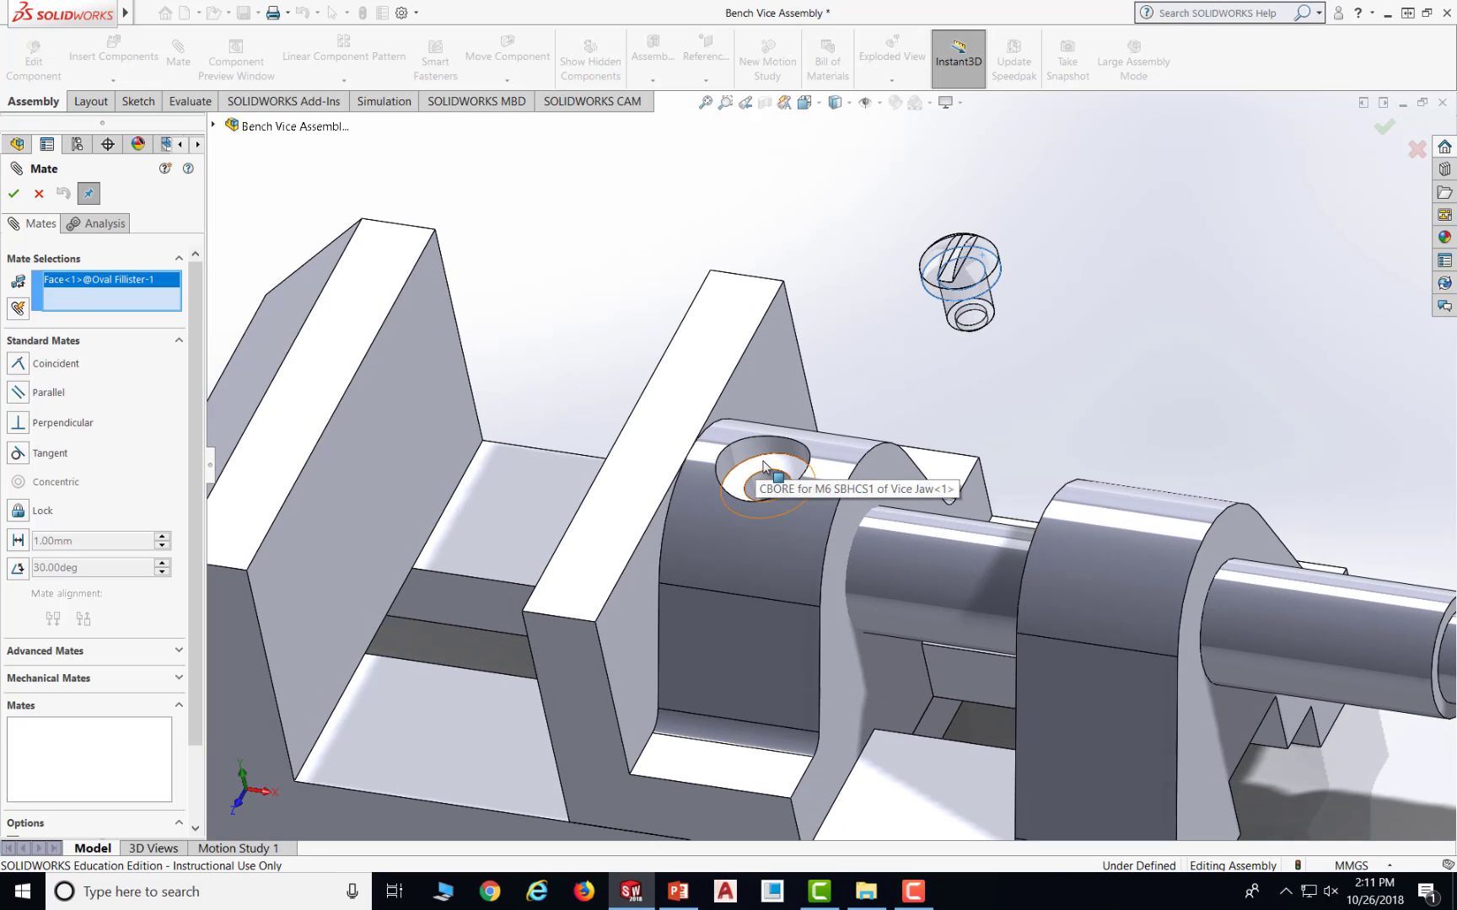
pyautogui.click(764, 466)
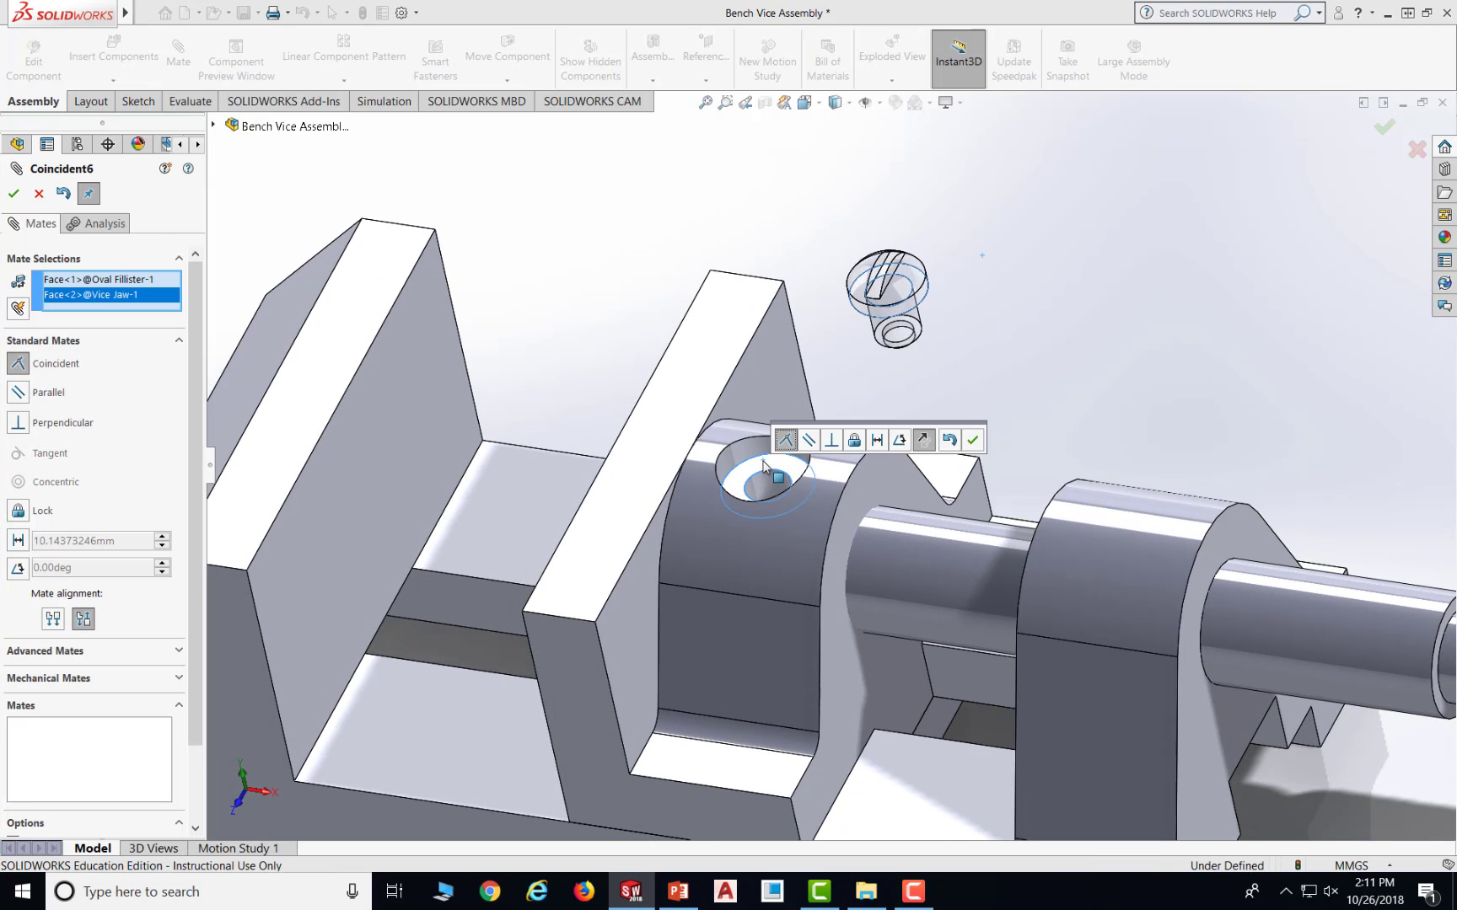
pyautogui.click(973, 440)
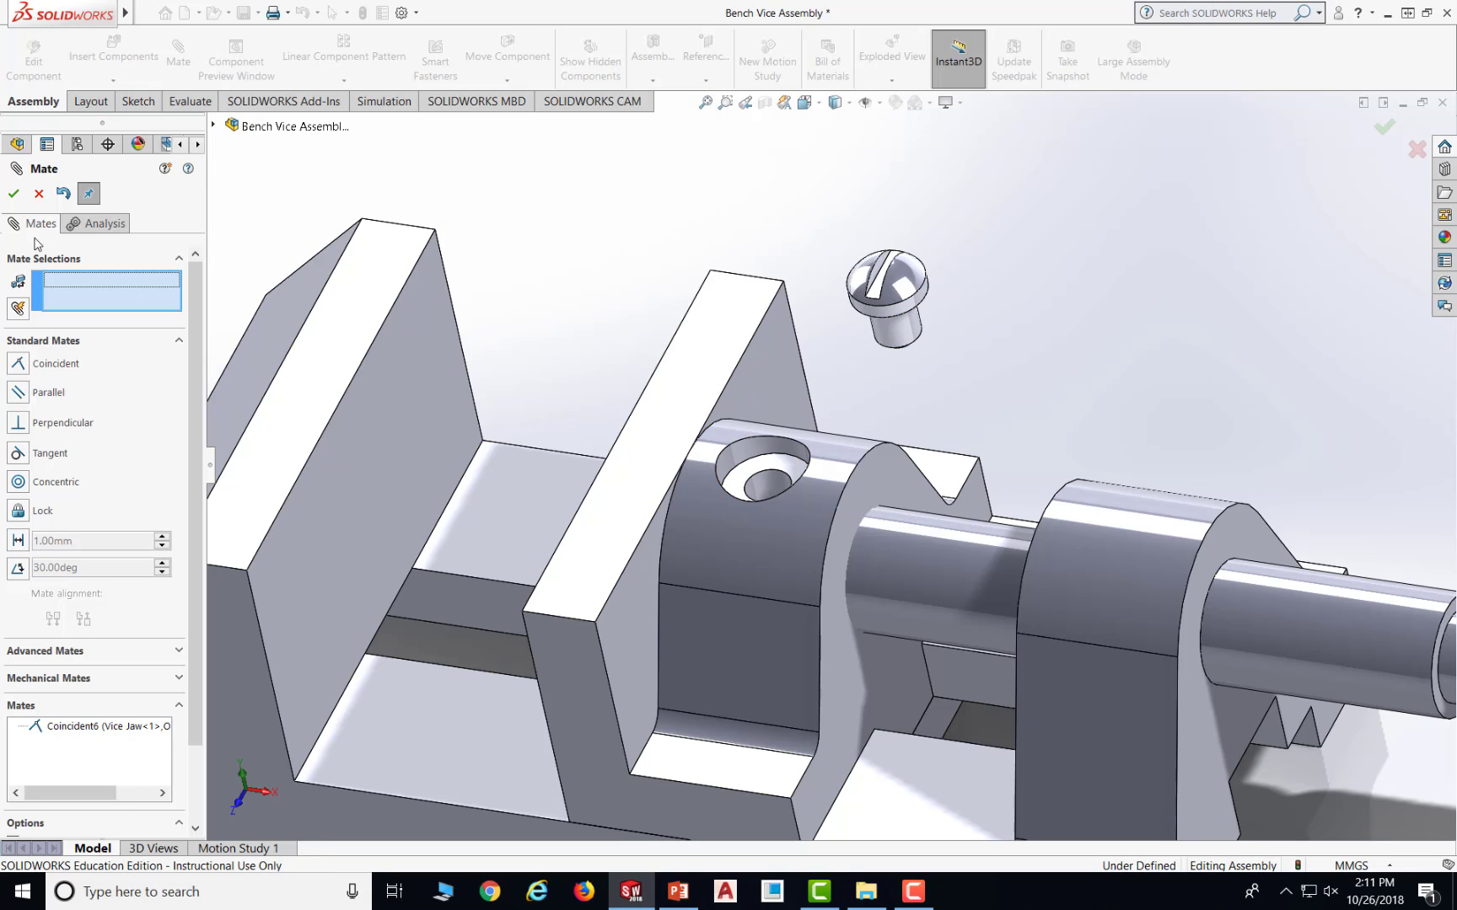
# - Add a concentric mate between the Oval Fillister's shank and the Vice Jaw's 6 mm counterbored hole, and finish mating
pyautogui.click(907, 326)
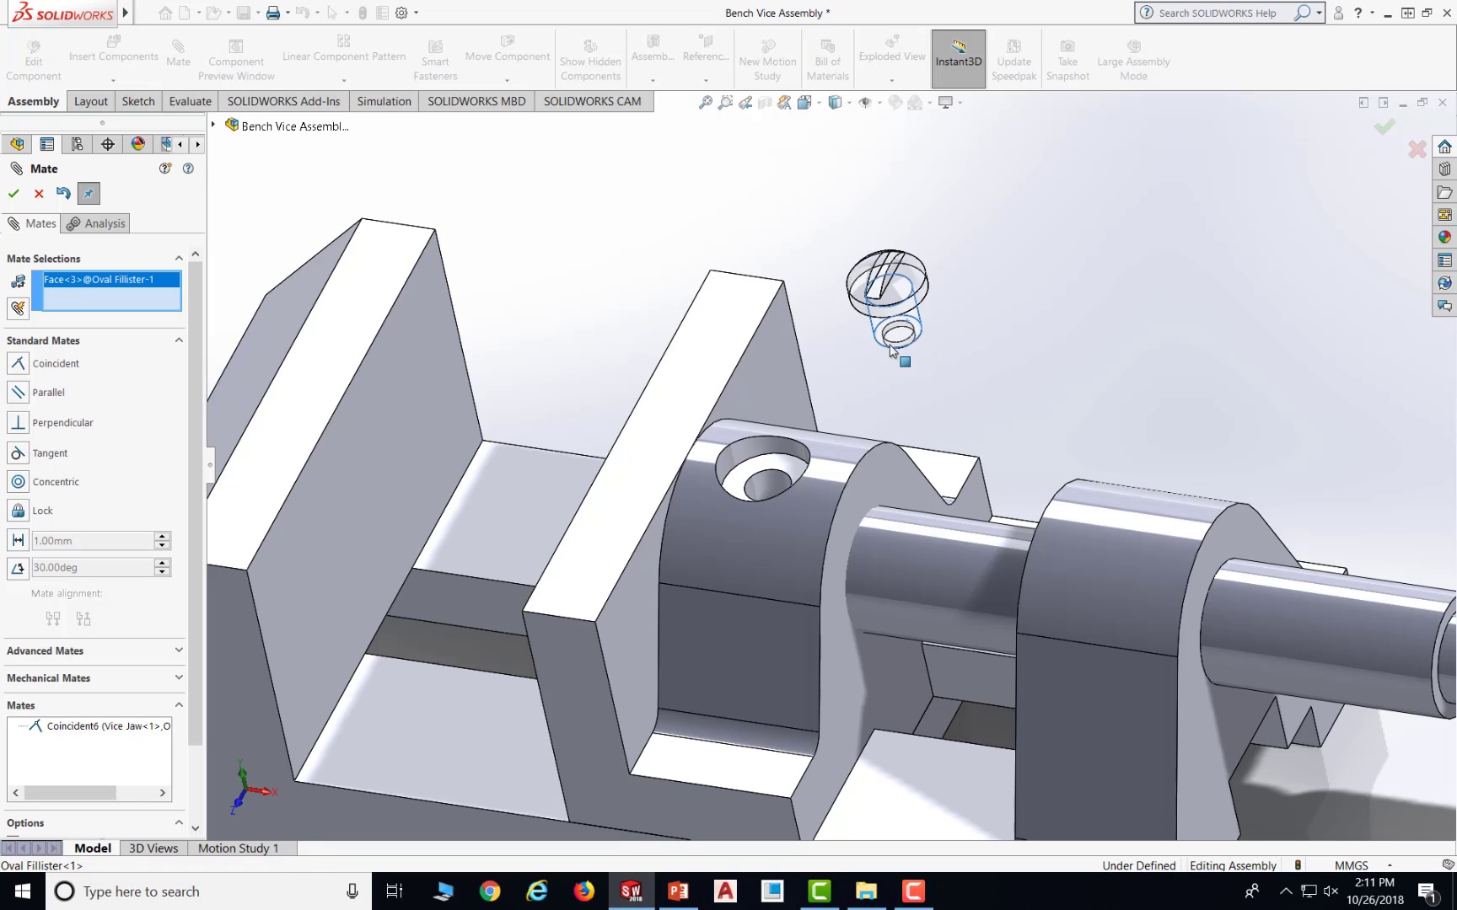
pyautogui.click(762, 487)
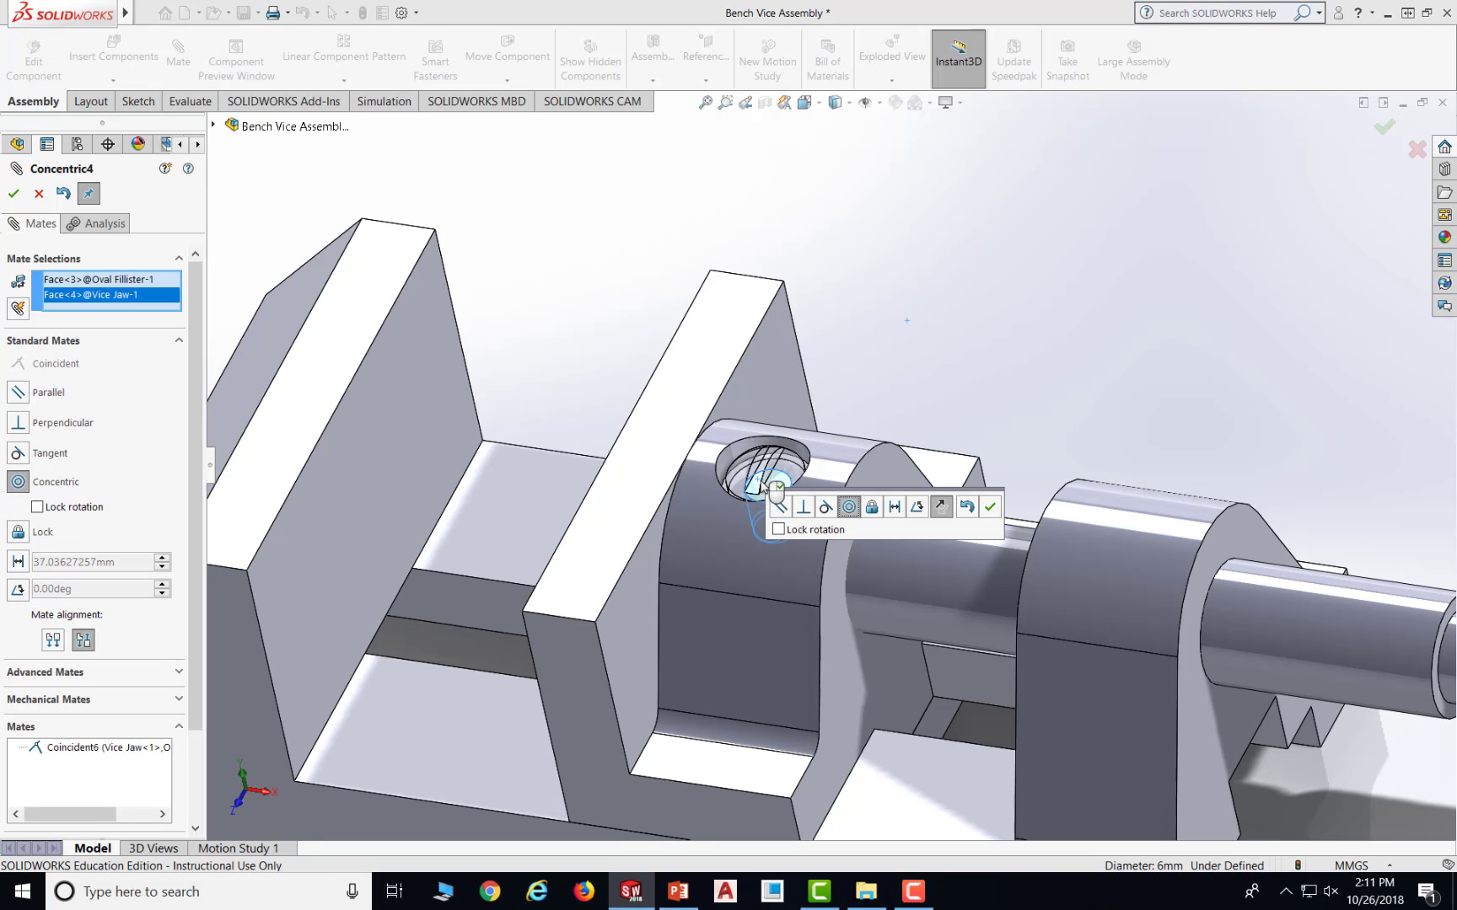
pyautogui.click(989, 507)
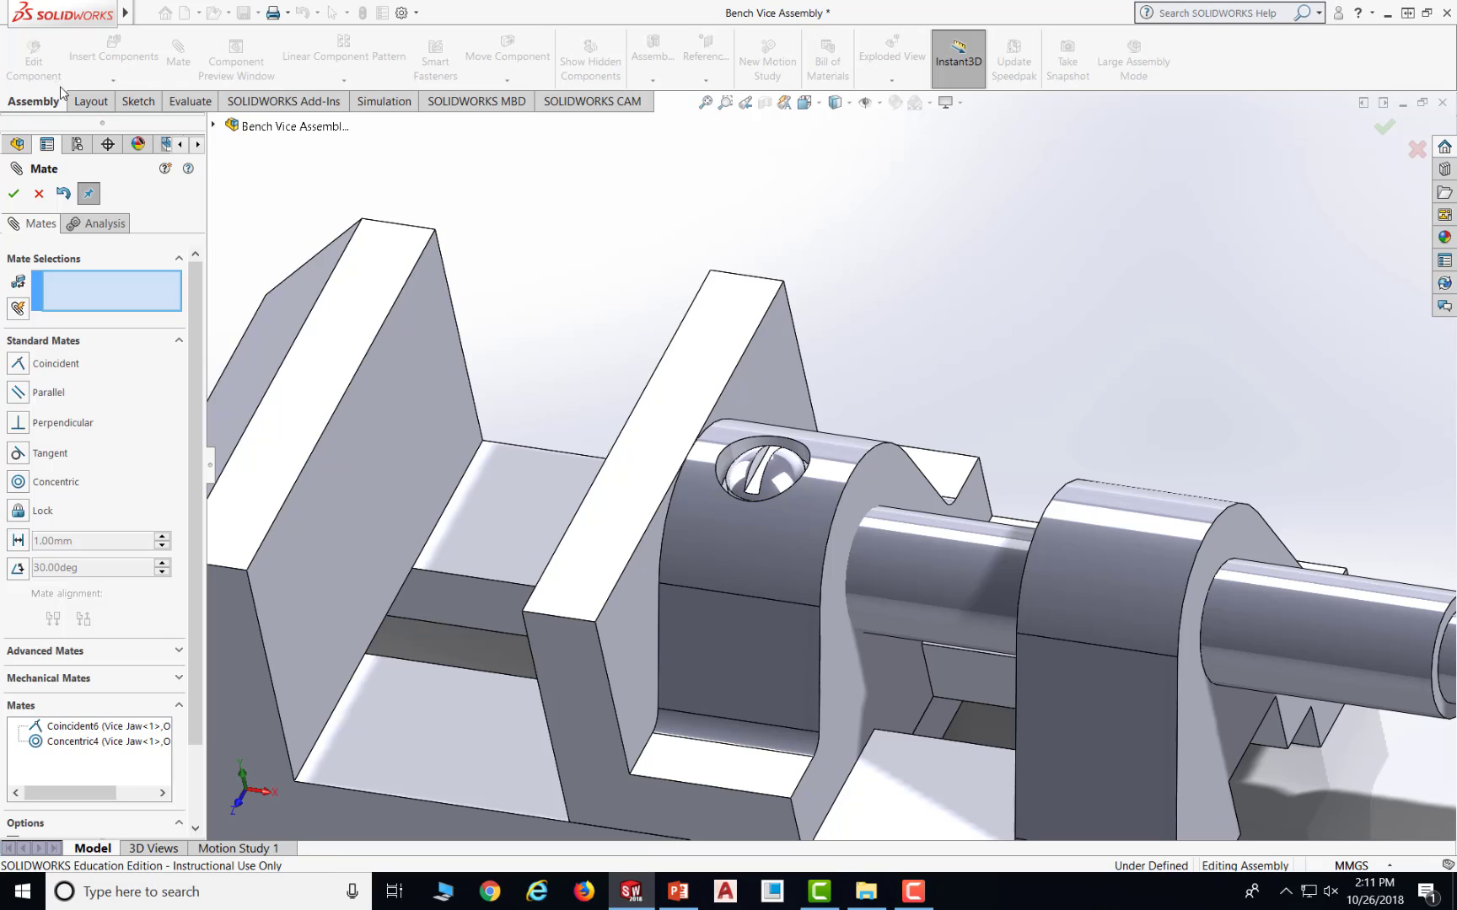
pyautogui.click(12, 195)
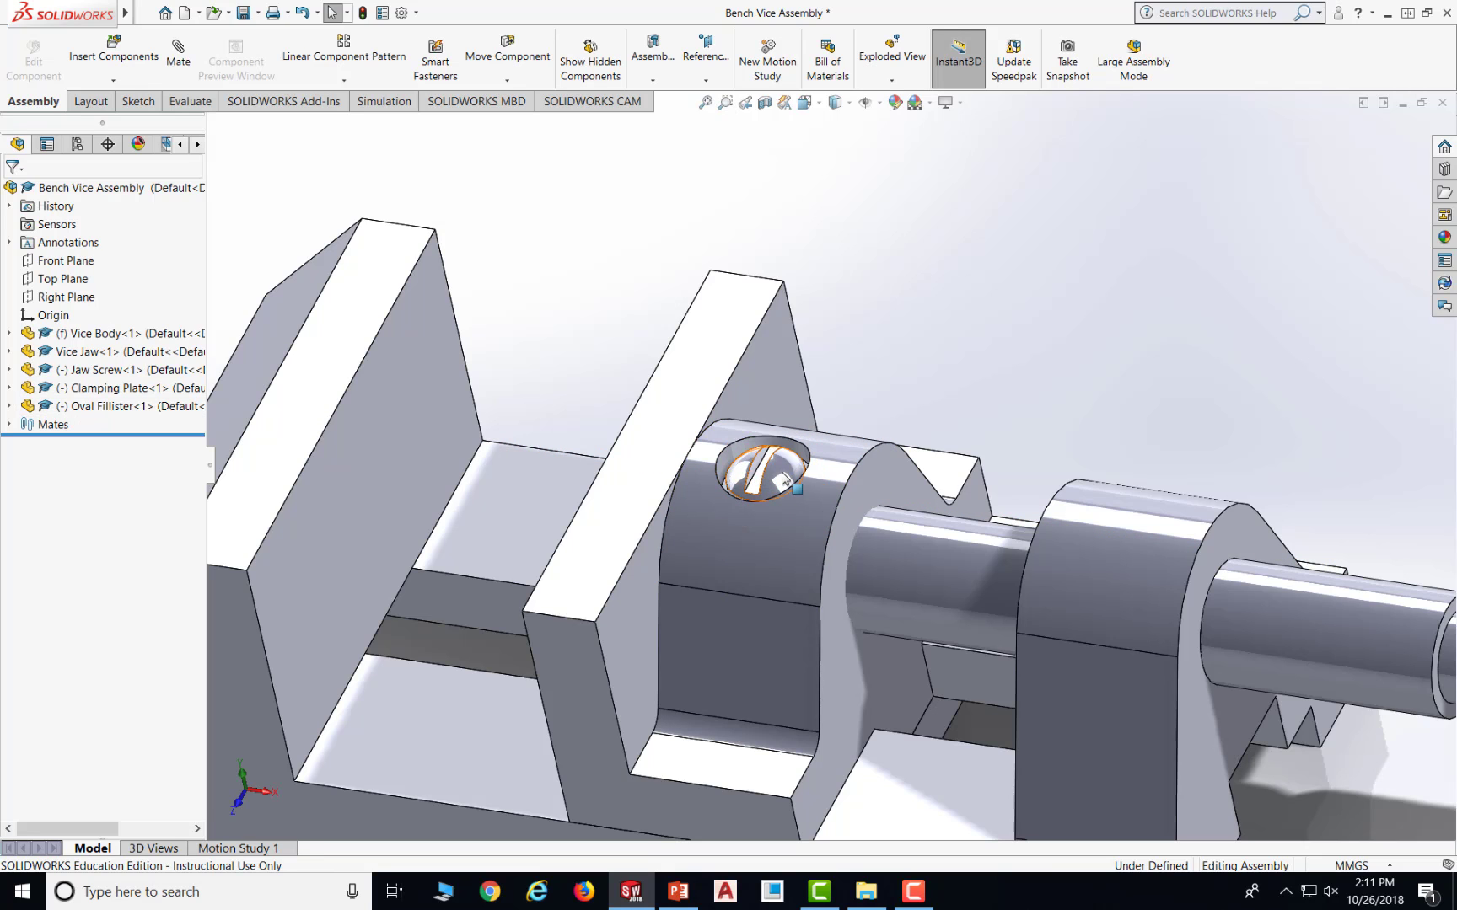
# - Slide the jaw away from the fixed jaw by pulling the Oval Fillister, and save the assembly with a rebuild
pyautogui.moveTo(783, 476)
pyautogui.mouseDown()
pyautogui.moveTo(744, 469)
pyautogui.moveTo(771, 413)
pyautogui.moveTo(843, 444)
pyautogui.moveTo(862, 506)
pyautogui.mouseUp()
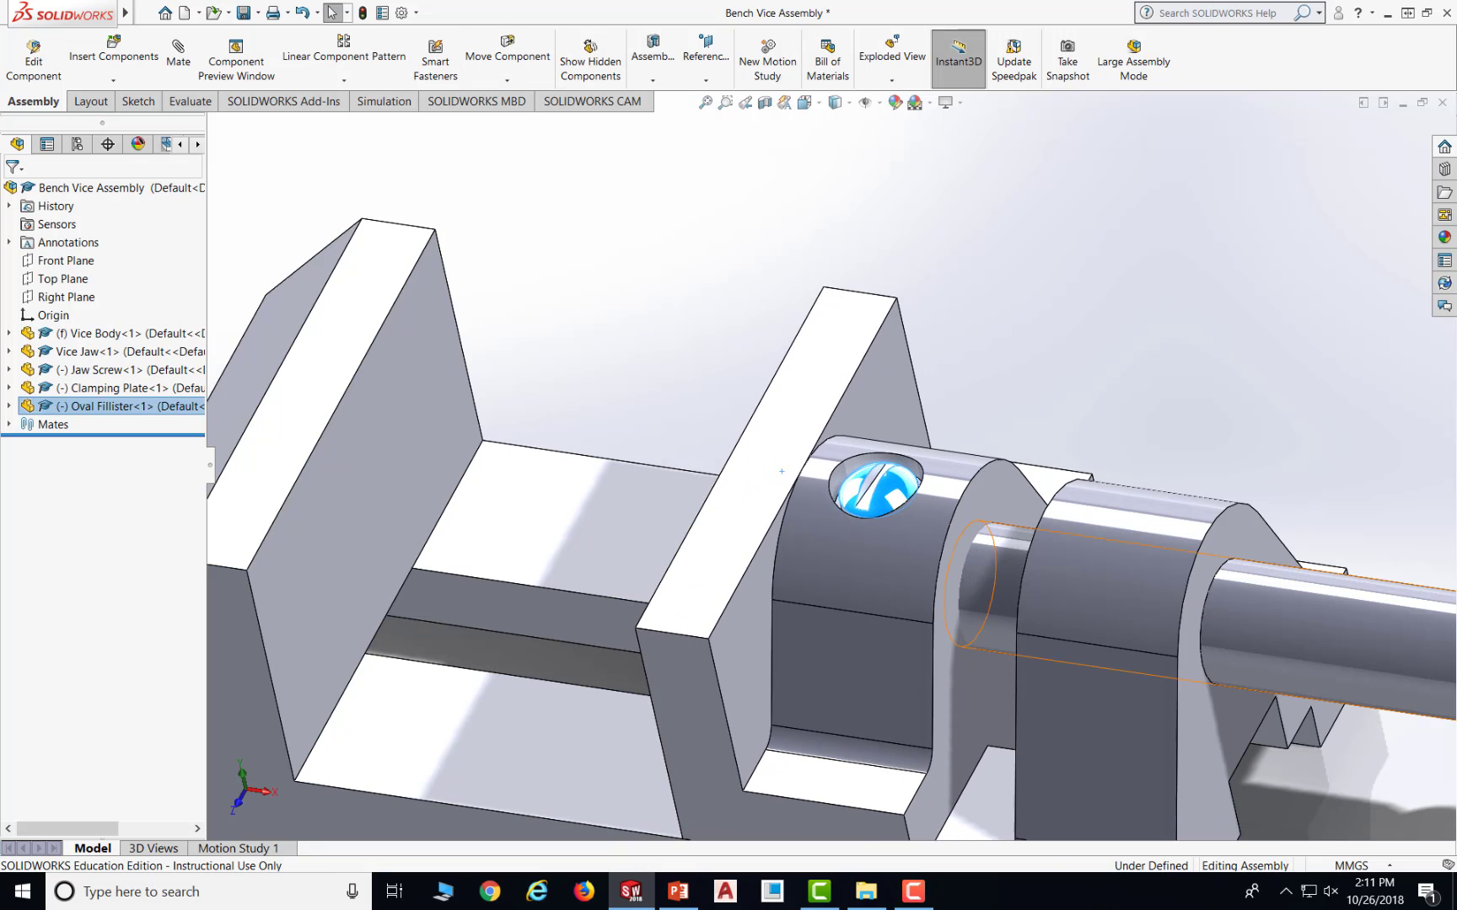
pyautogui.click(244, 13)
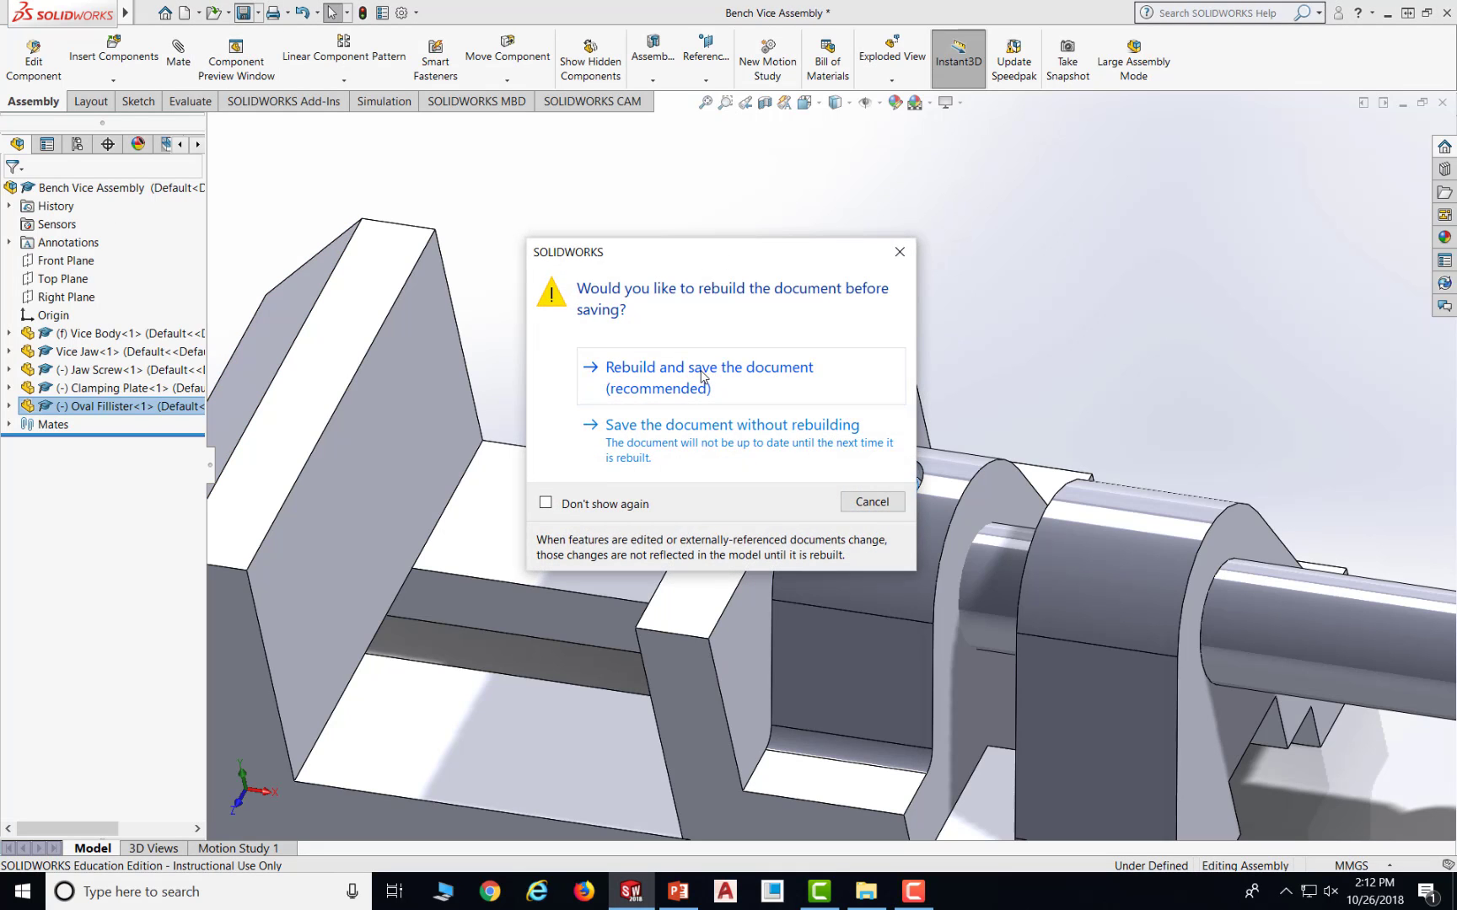
pyautogui.click(703, 377)
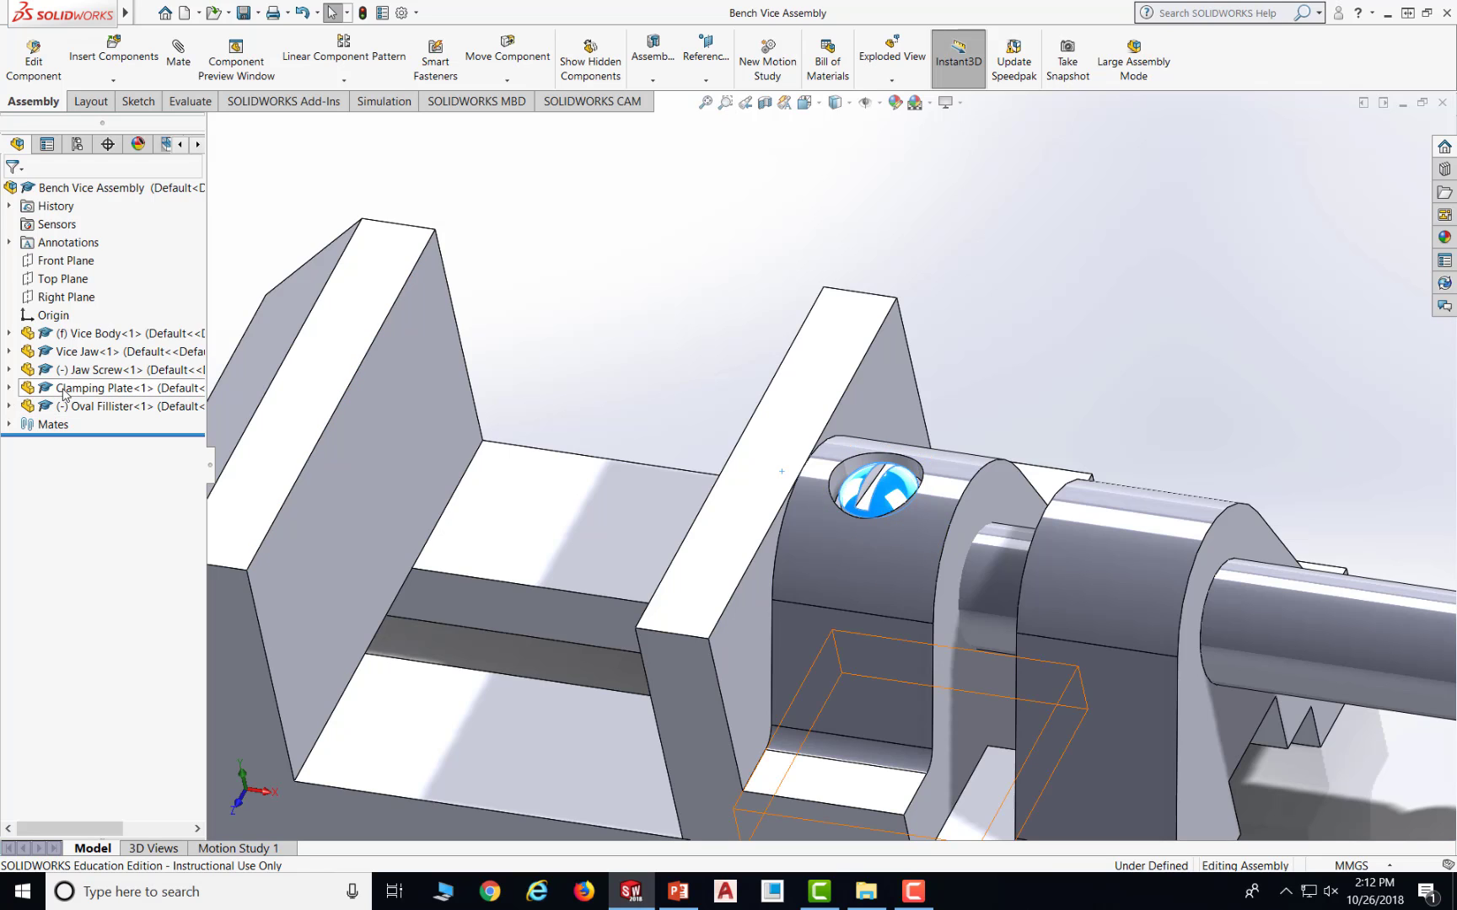
# - Pull the Clamping Plate to slide the jaw back toward the fixed jaw, and inspect the vice from several sides
pyautogui.moveTo(689, 644); pyautogui.dragTo(731, 647, button='middle')
pyautogui.scroll(-3, 737, 676)
pyautogui.scroll(7, 738, 676)
pyautogui.moveTo(742, 707); pyautogui.dragTo(799, 586, button='middle')
pyautogui.moveTo(808, 585); pyautogui.dragTo(726, 622)
pyautogui.moveTo(753, 381); pyautogui.dragTo(736, 651, button='middle')
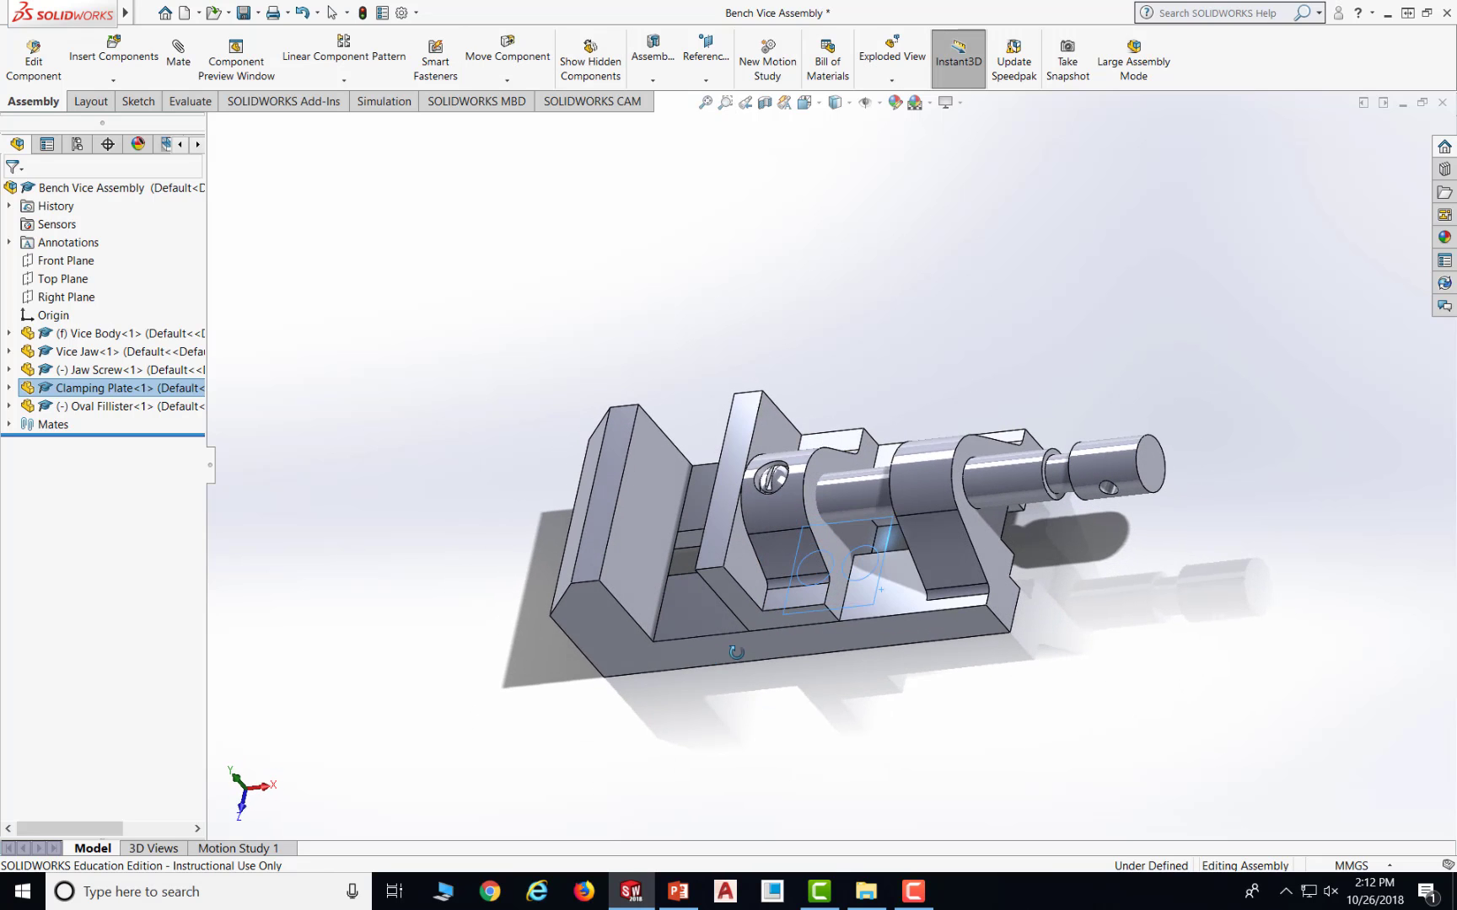
pyautogui.click(966, 352)
# - Switch to the PowerPoint slides and read step 8 on where Set Screw 1 and Set Screw 2 go in Figure 81
pyautogui.click(677, 891)
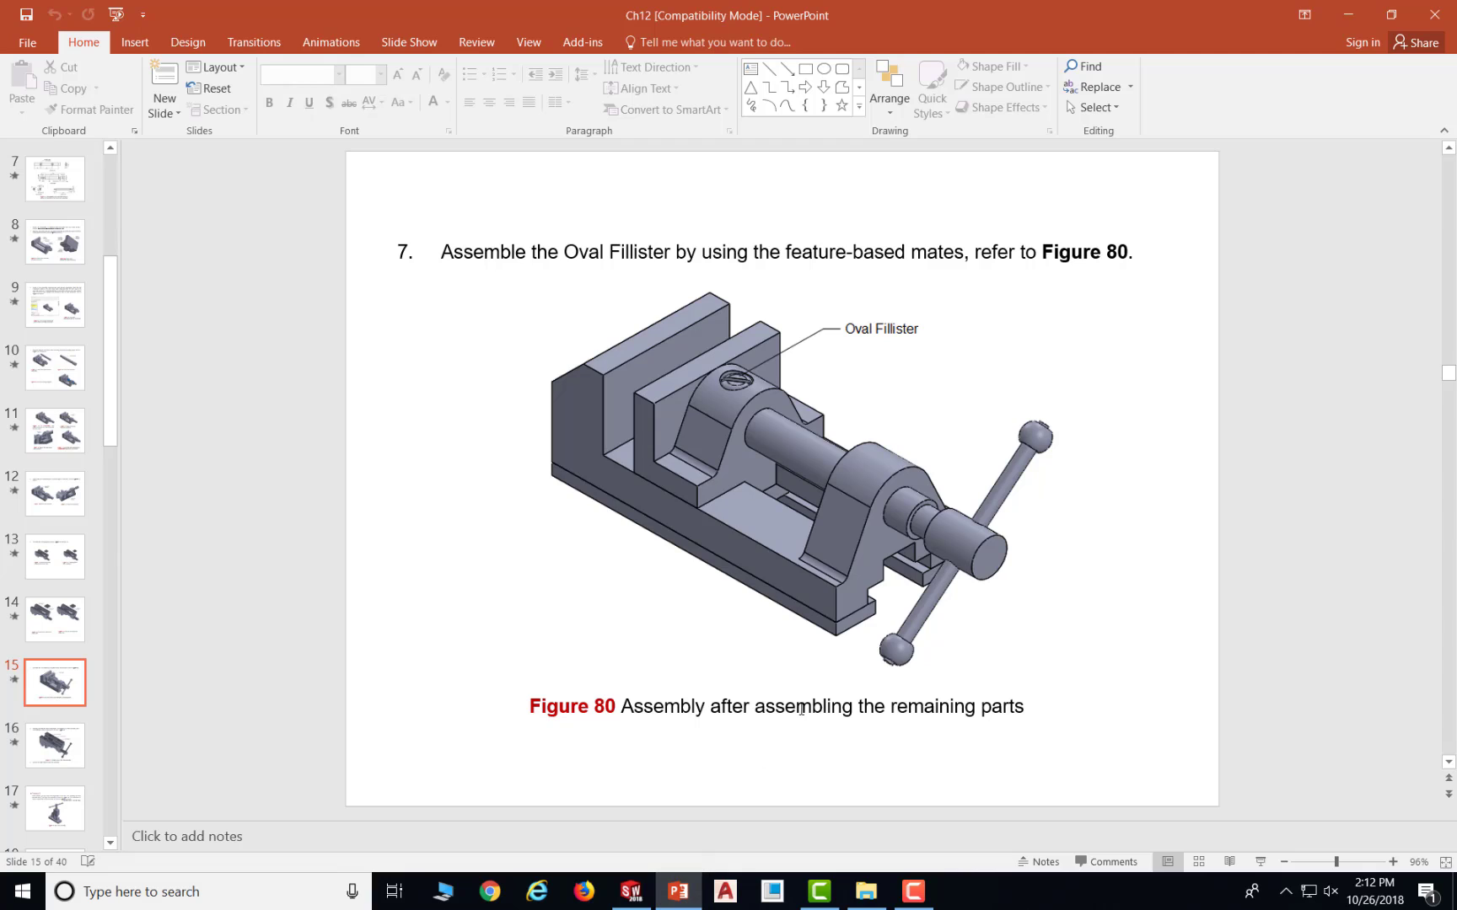
pyautogui.scroll(-1, 800, 710)
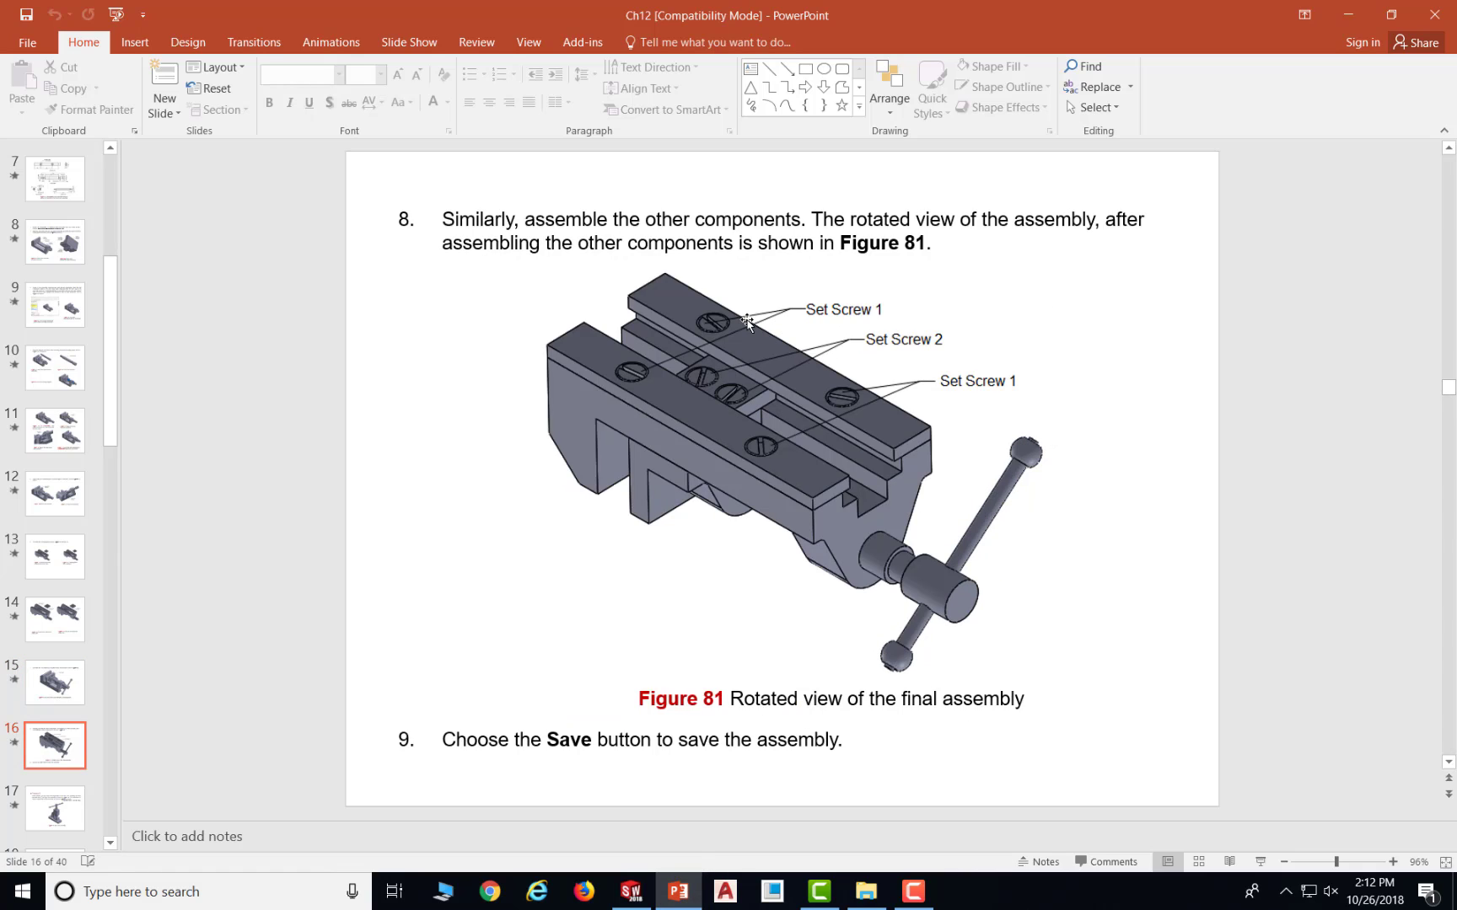
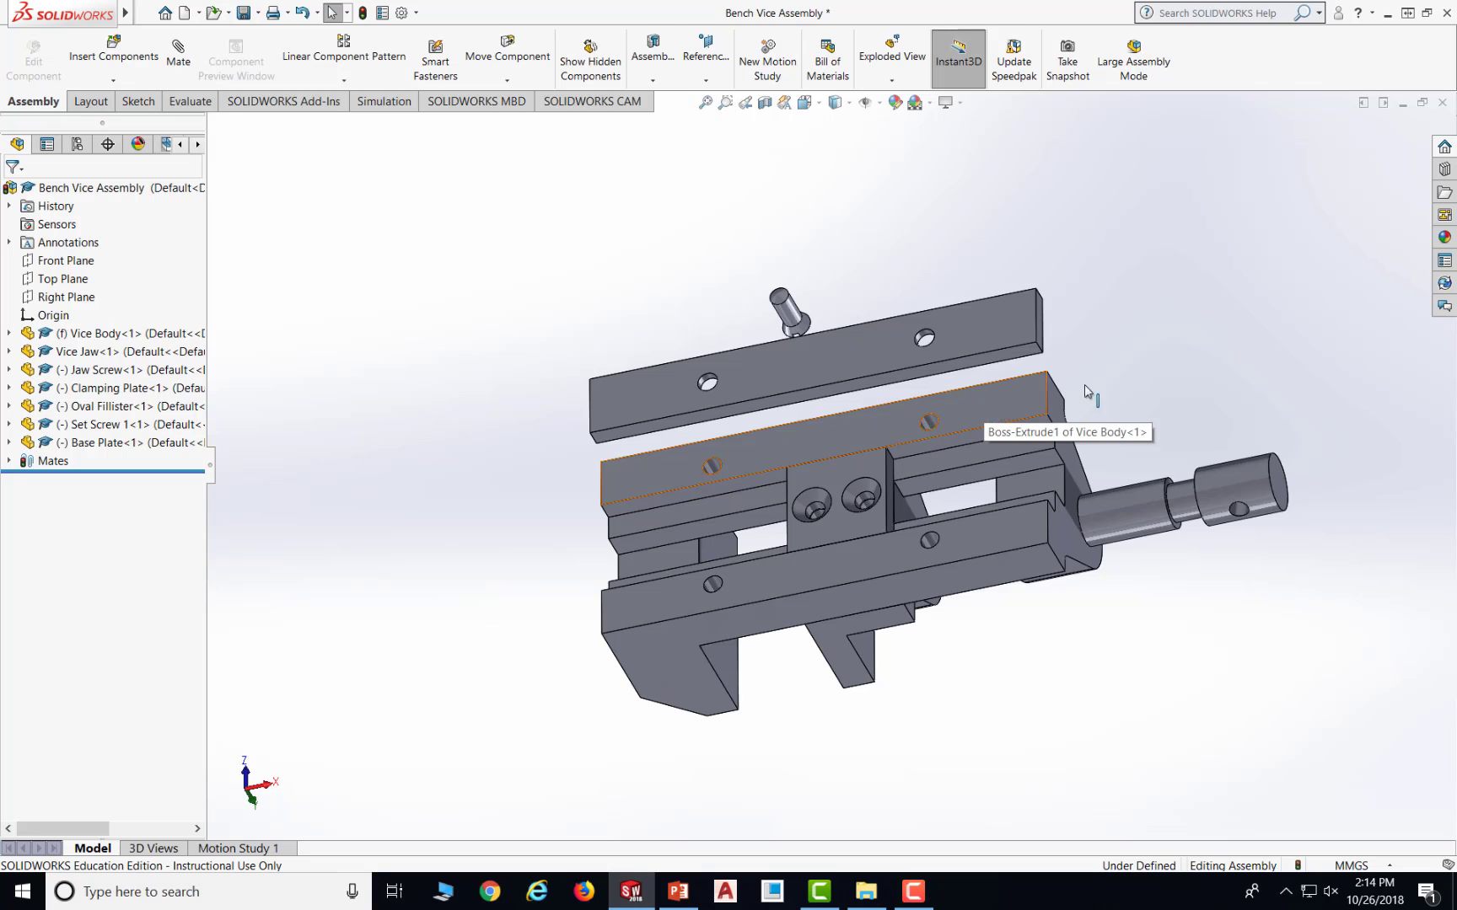
# - Add a coincident mate between the Base Plate's flat face and the Vice Body's bottom face, with flipped alignment so the countersinks face outward
pyautogui.moveTo(1086, 390); pyautogui.dragTo(966, 424, button='middle')
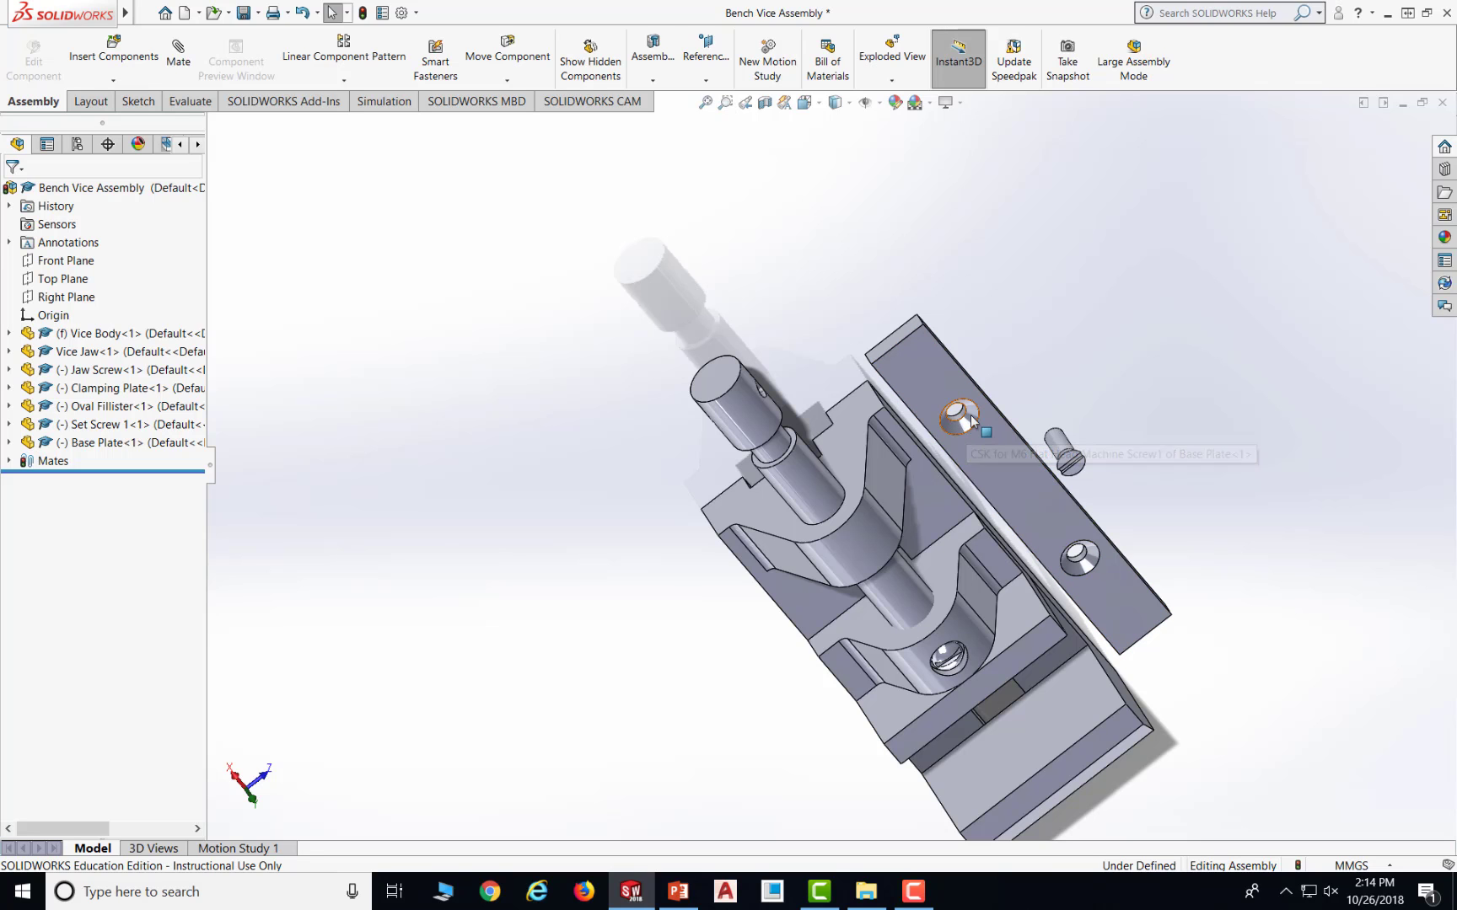
pyautogui.moveTo(969, 418); pyautogui.dragTo(1224, 514, button='middle')
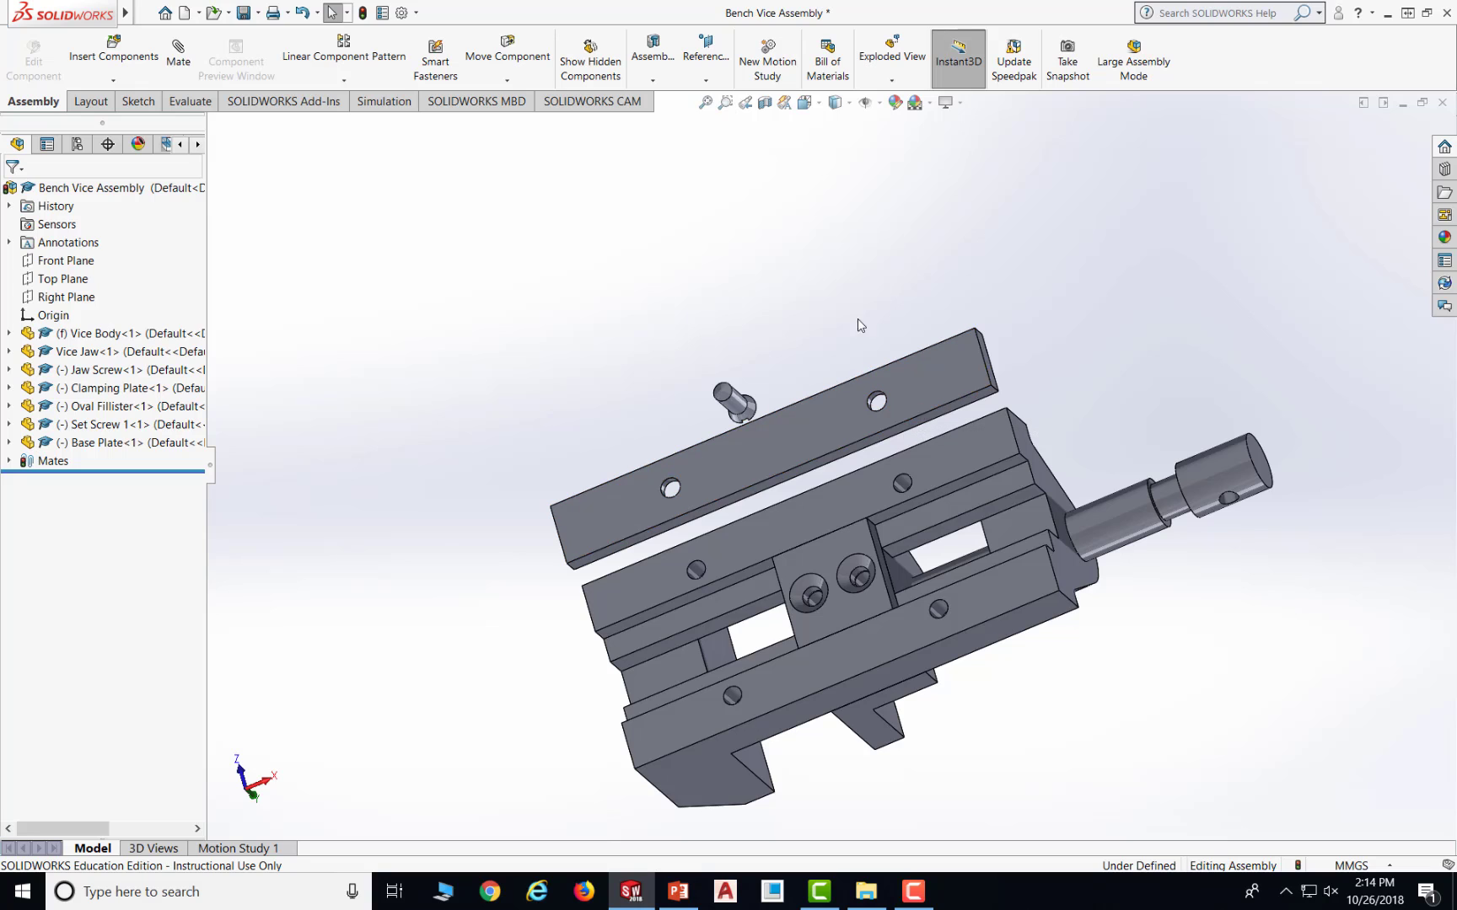
pyautogui.moveTo(858, 321); pyautogui.dragTo(910, 376, button='middle')
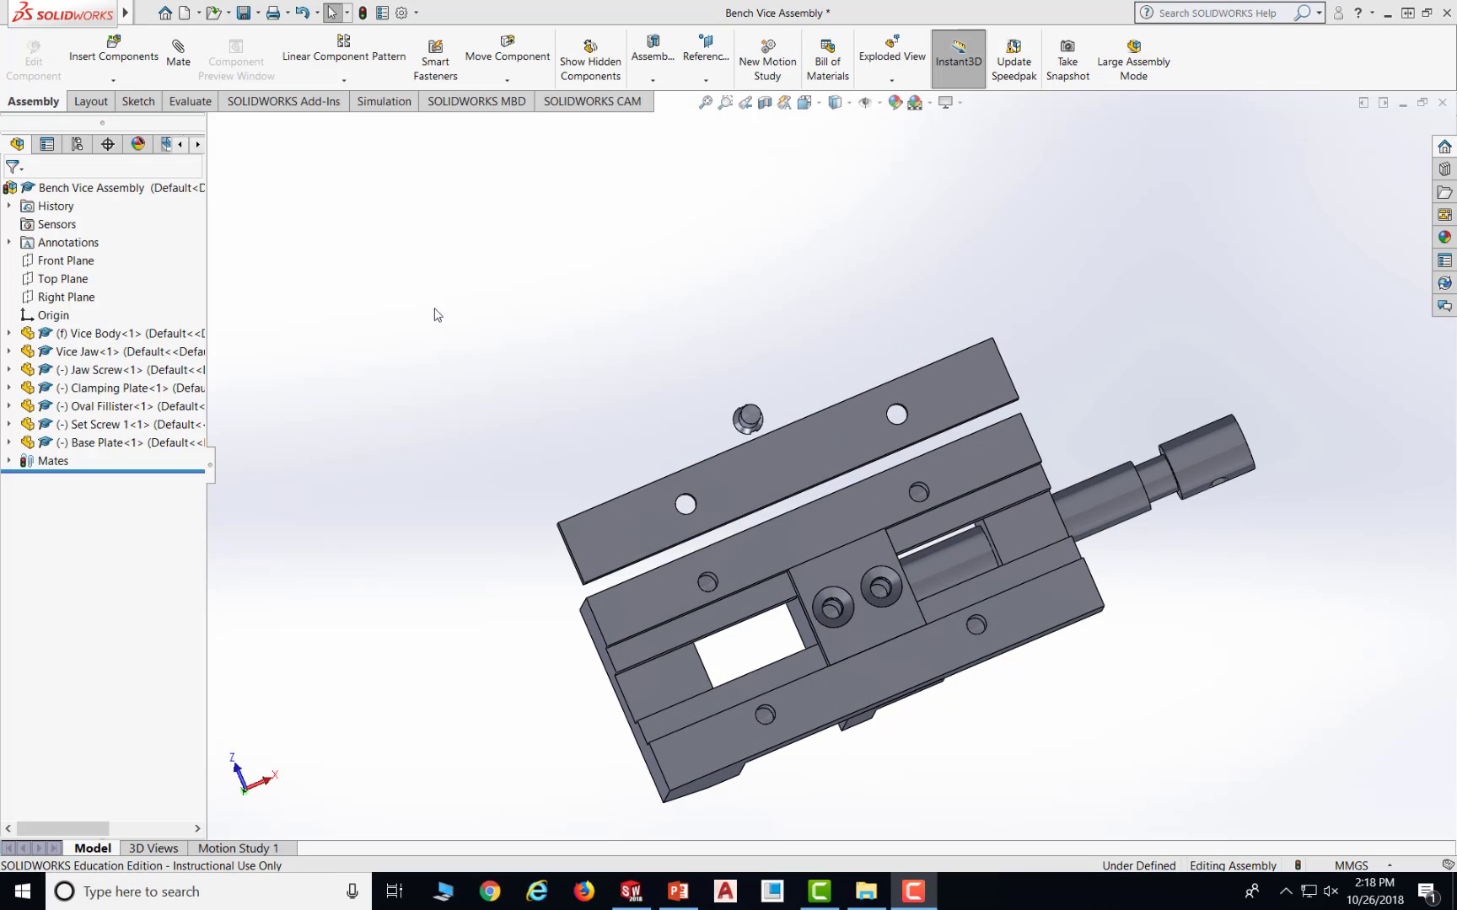
pyautogui.click(177, 50)
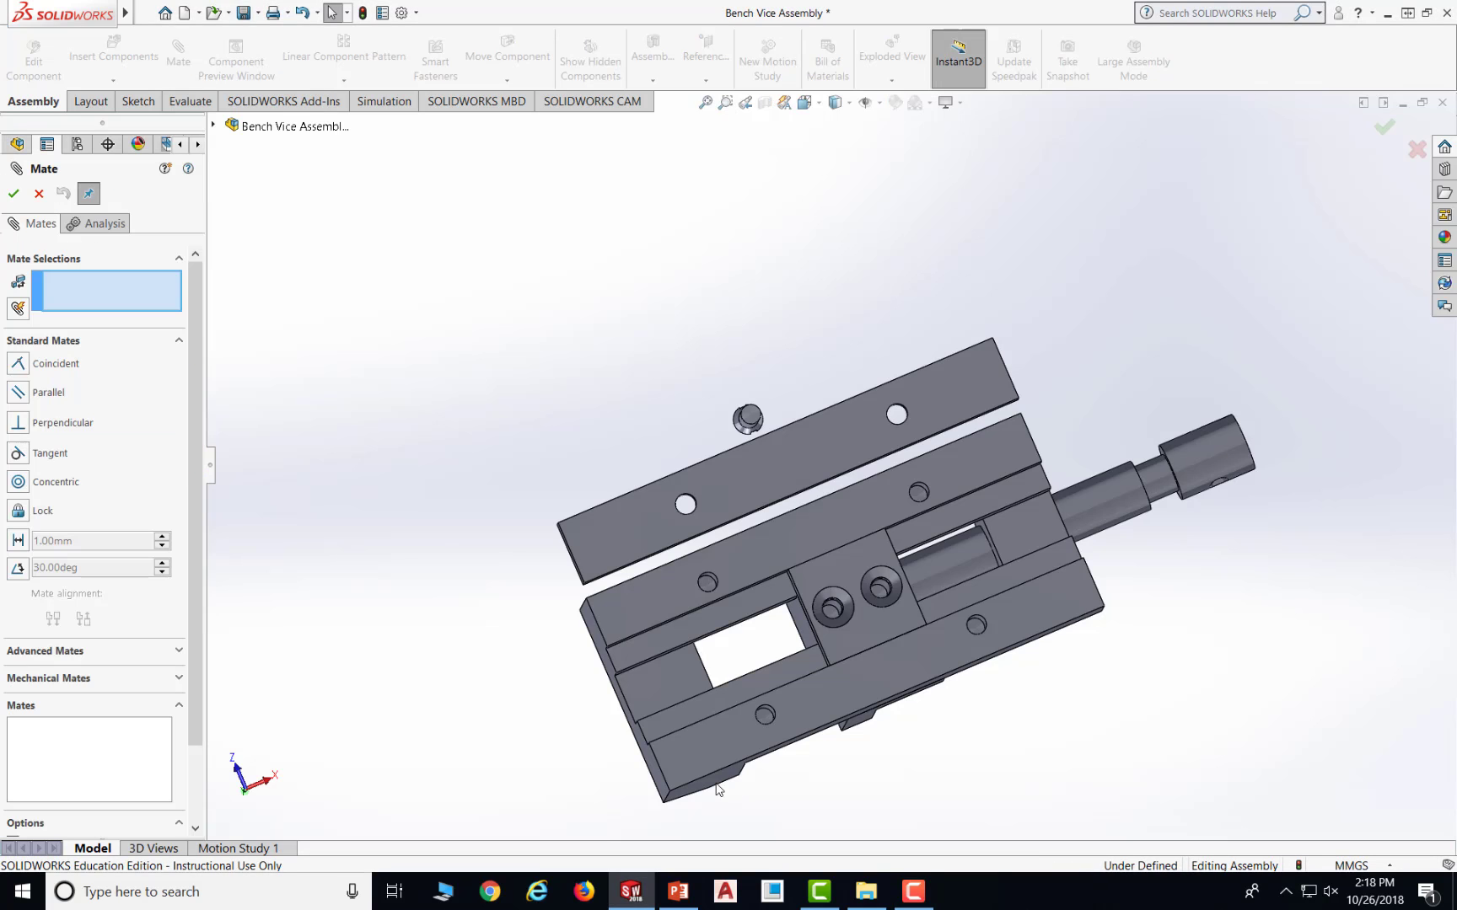
pyautogui.click(781, 461)
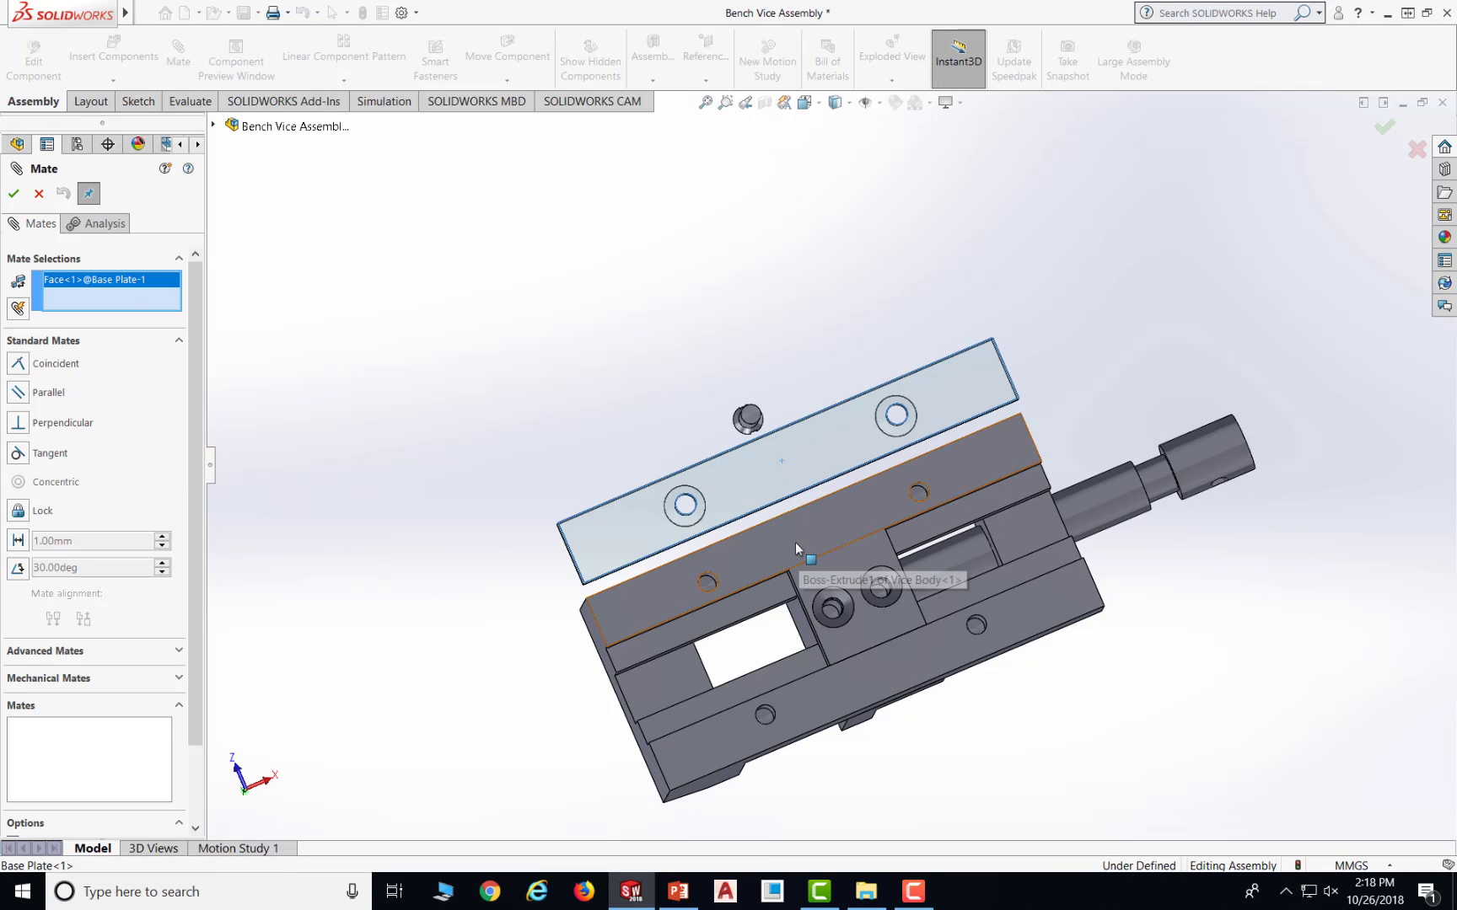
pyautogui.click(796, 546)
pyautogui.moveTo(691, 436); pyautogui.dragTo(772, 380, button='middle')
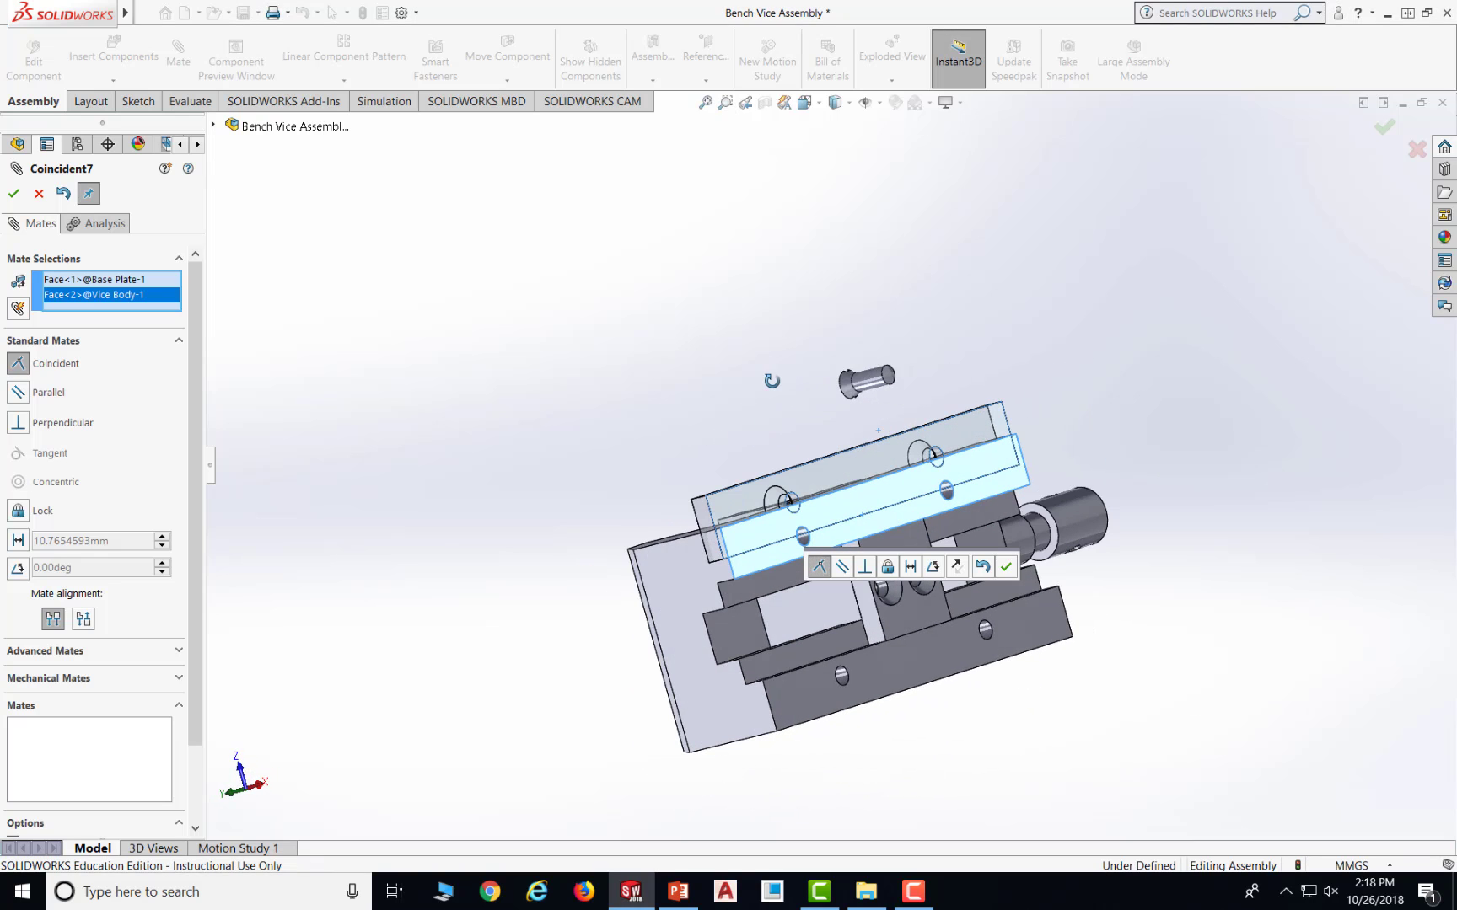
pyautogui.click(955, 567)
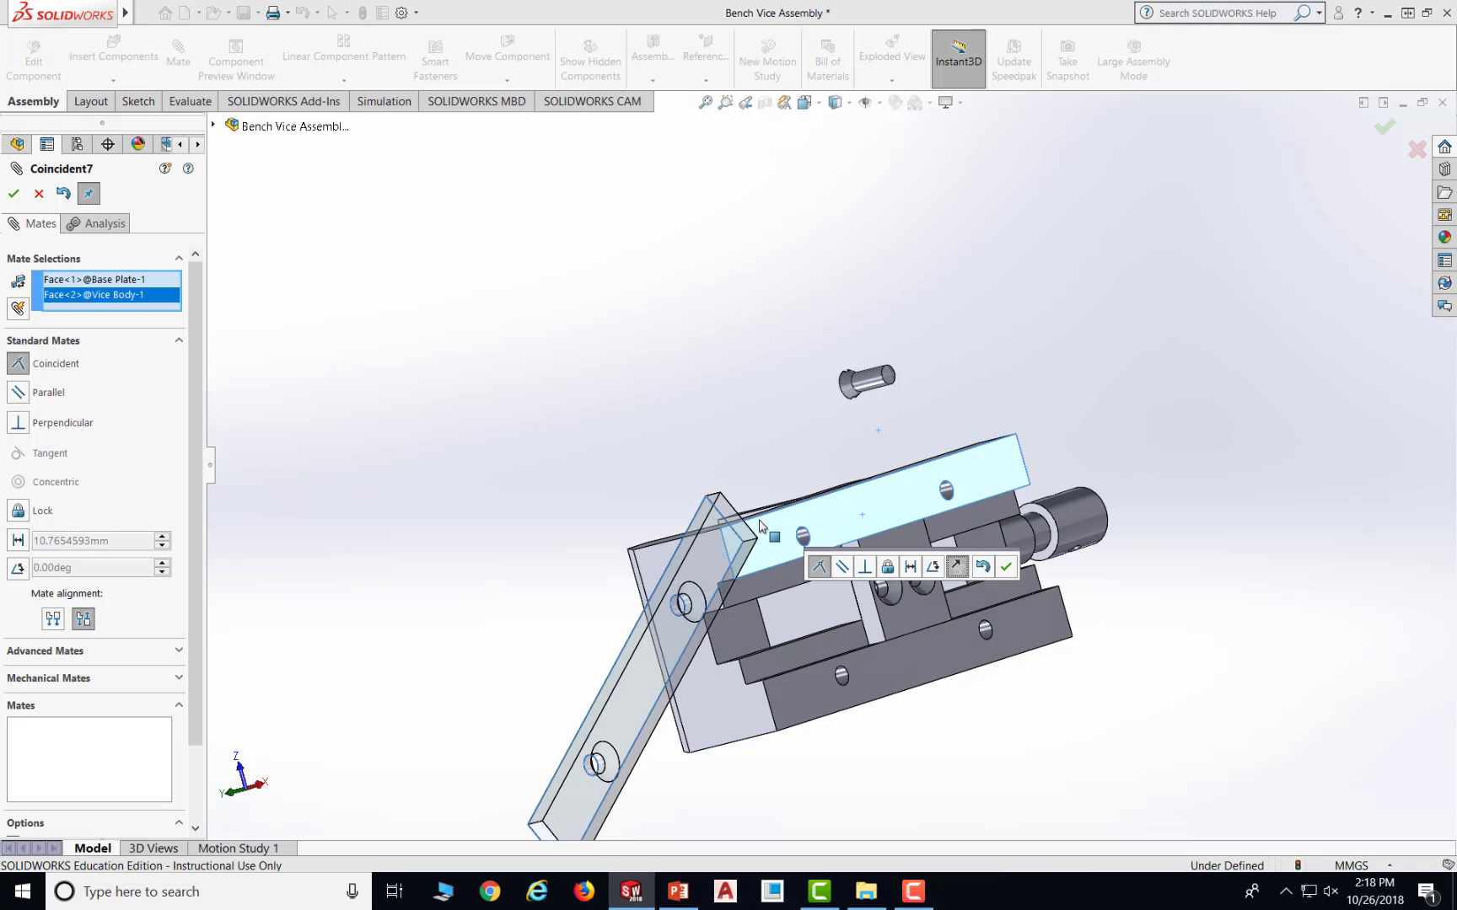
pyautogui.moveTo(751, 416); pyautogui.dragTo(692, 282, button='middle')
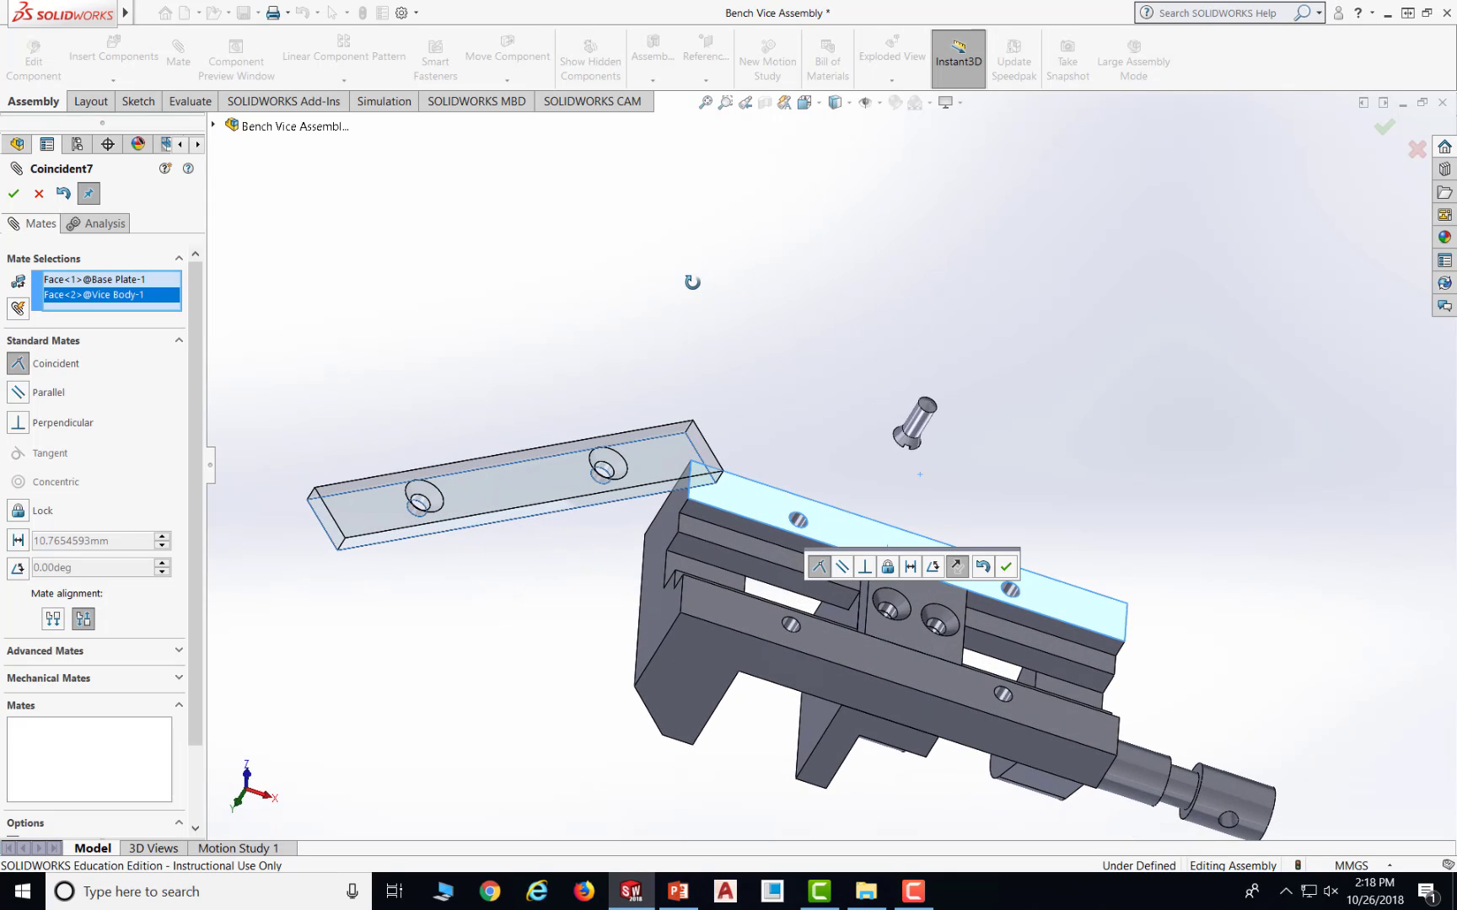
pyautogui.click(14, 195)
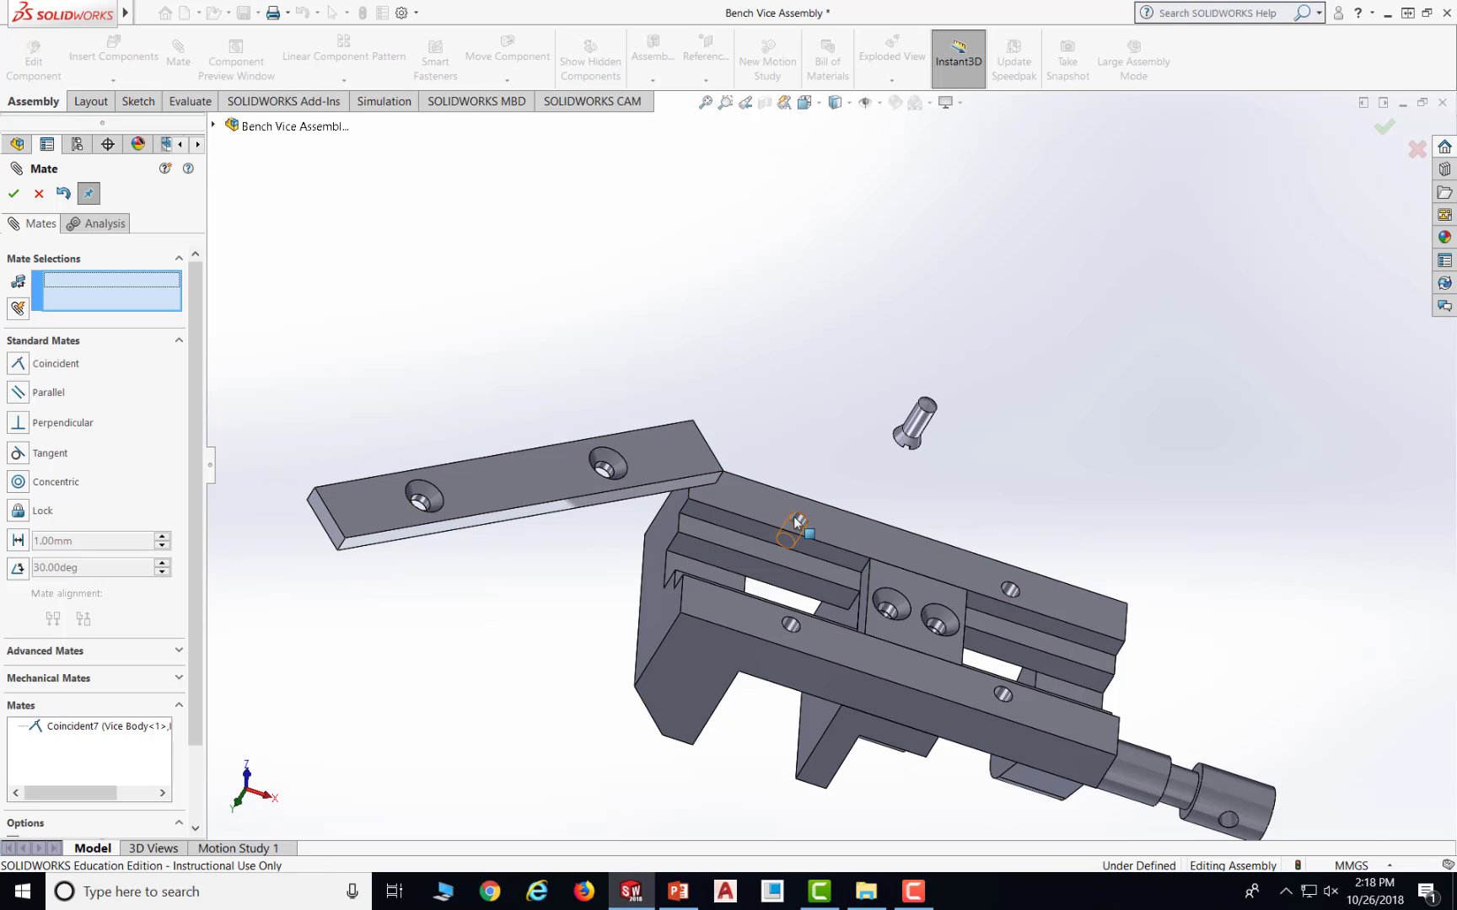
pyautogui.scroll(-2, 805, 520)
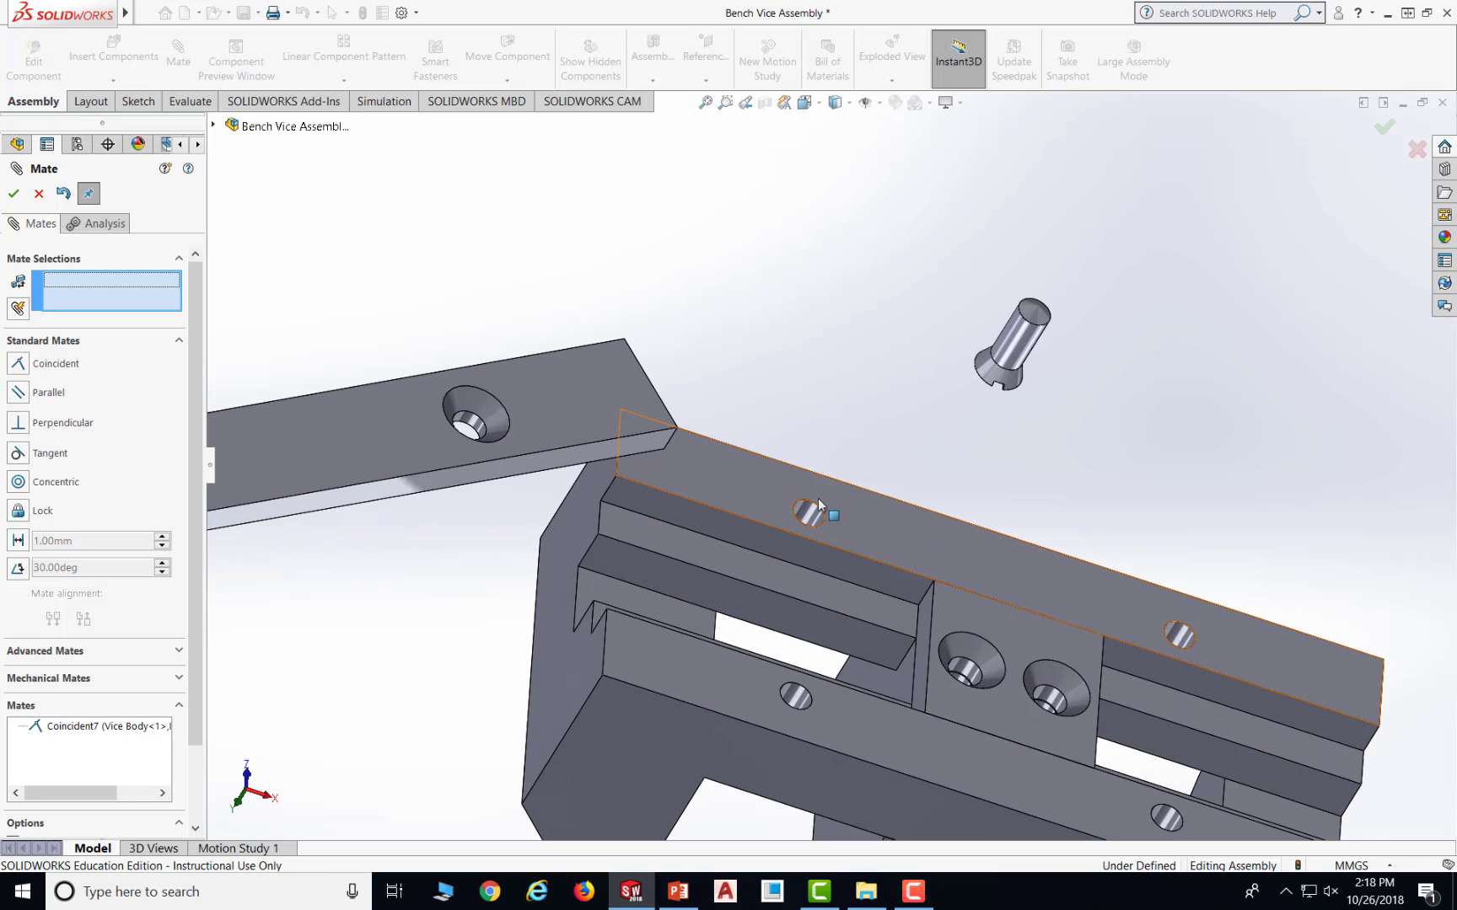
# - Add a concentric mate between the Vice Body's bottom hole farthest from the Jaw Screw head and a Base Plate countersunk hole
pyautogui.click(788, 517)
pyautogui.scroll(3, 468, 526)
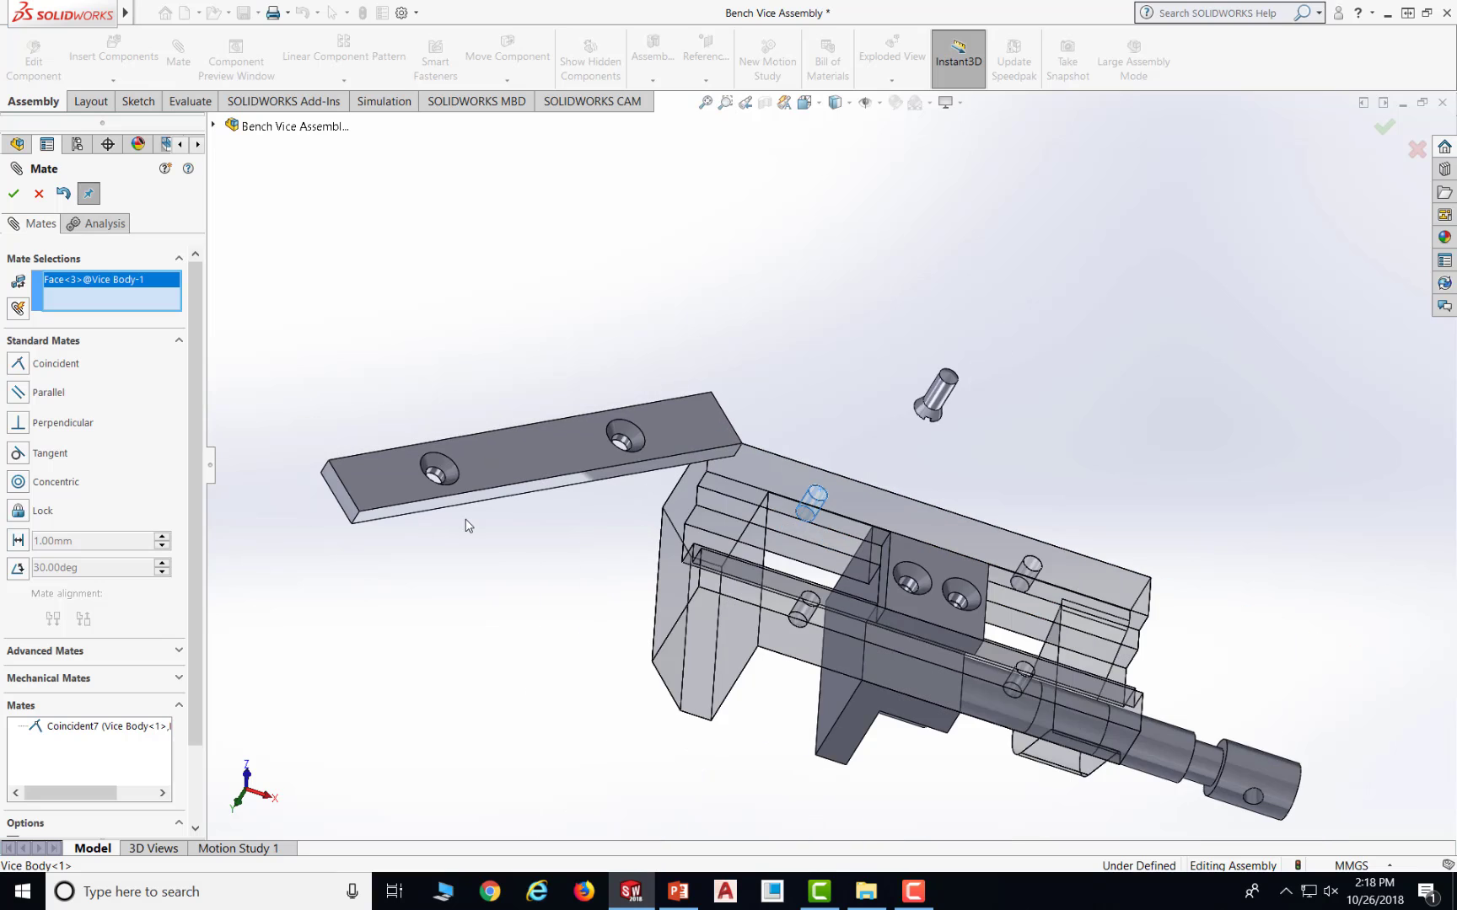
pyautogui.click(436, 474)
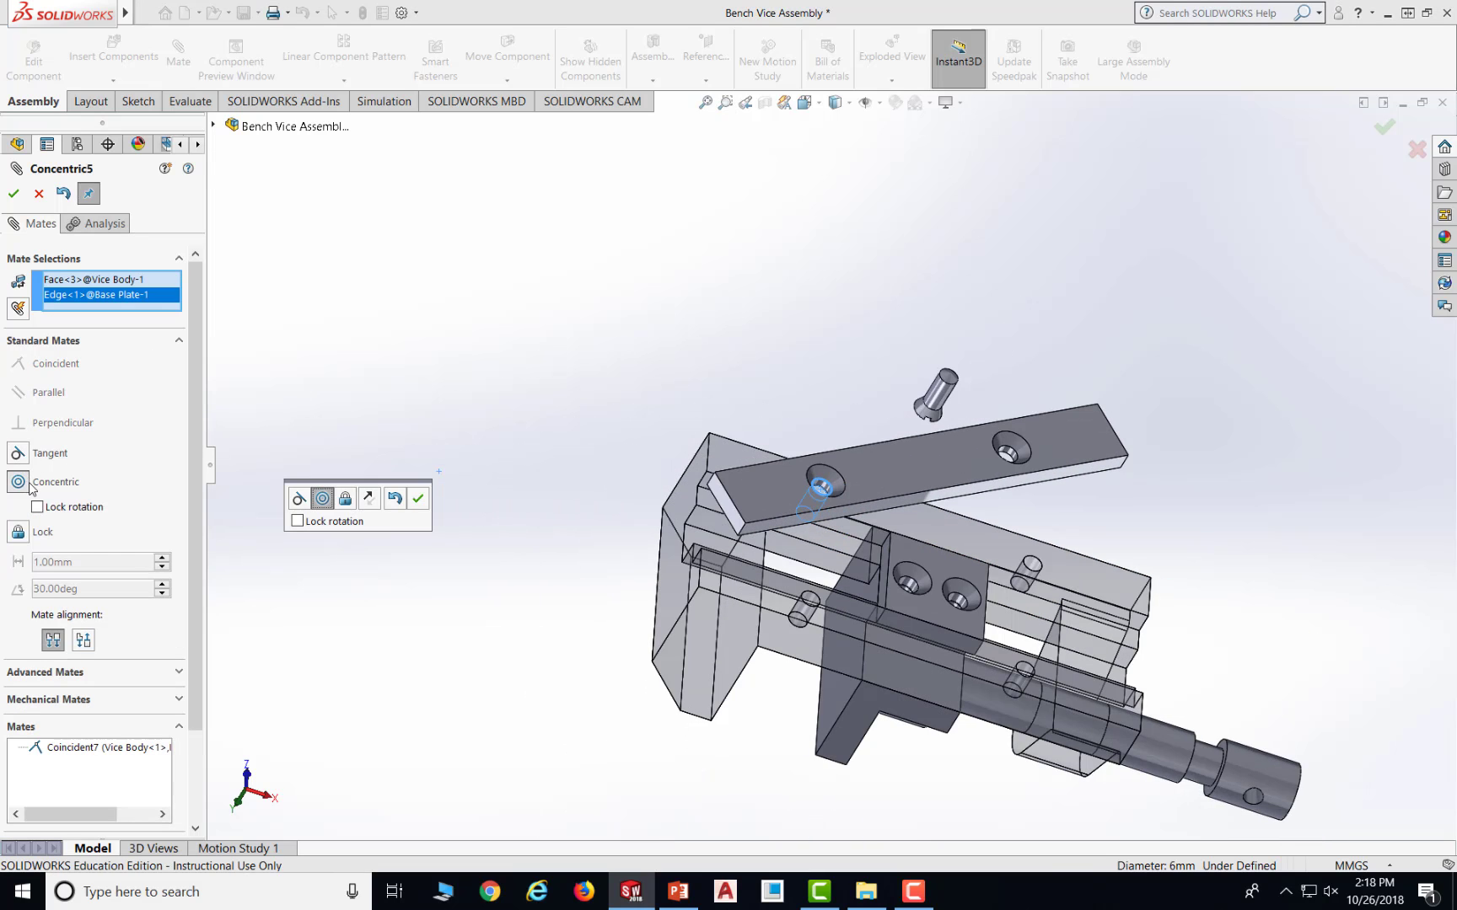
pyautogui.click(14, 194)
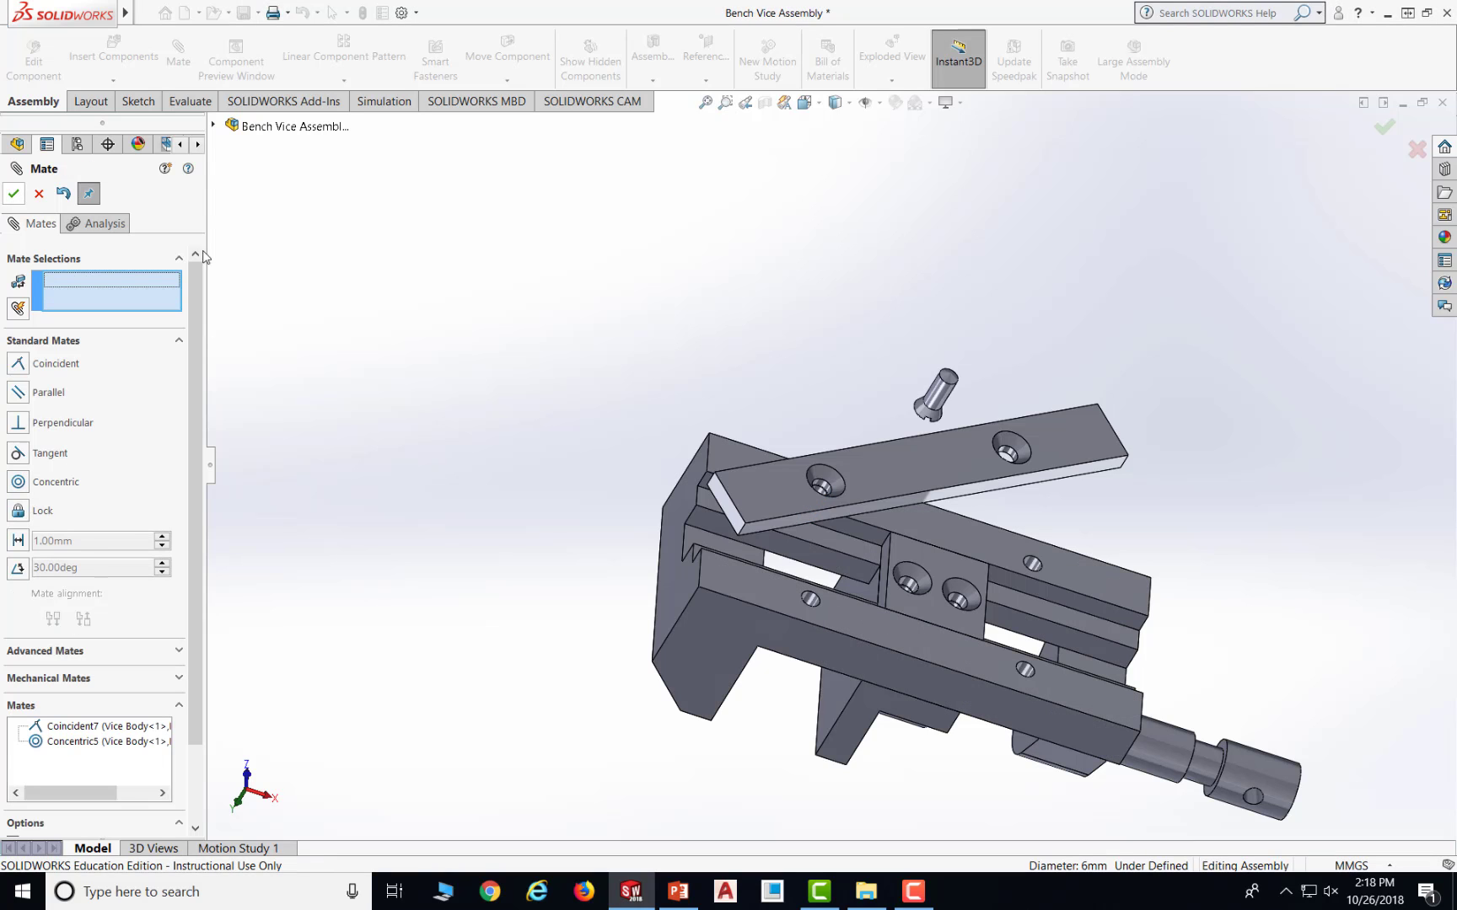
# - Add a concentric mate between the Base Plate's other hole and the matching Vice Body hole near the Jaw Screw head, and save the assembly
pyautogui.click(1007, 456)
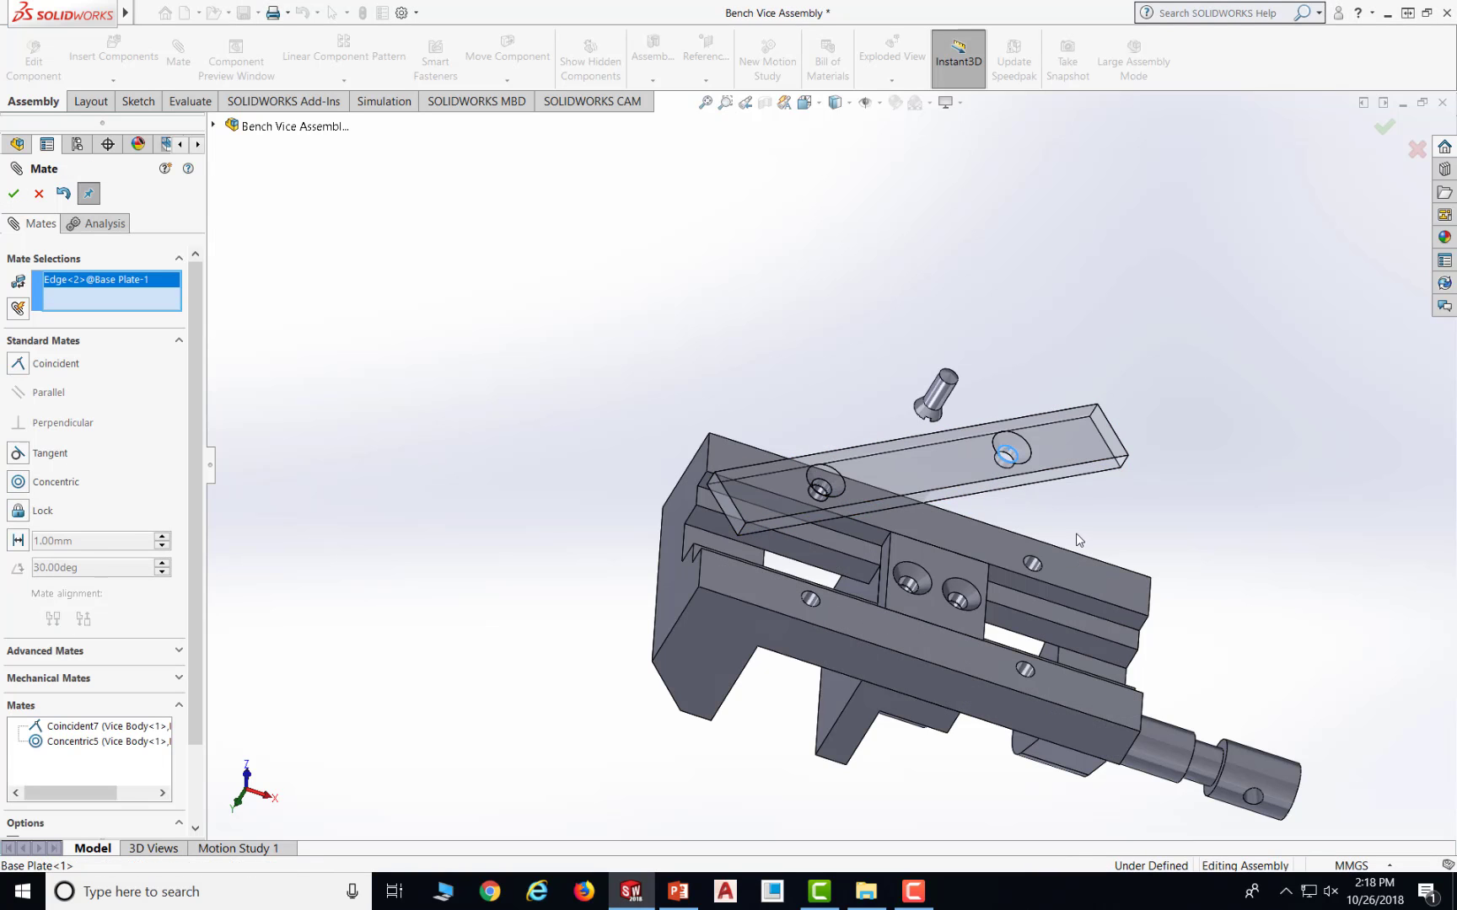
pyautogui.click(1037, 562)
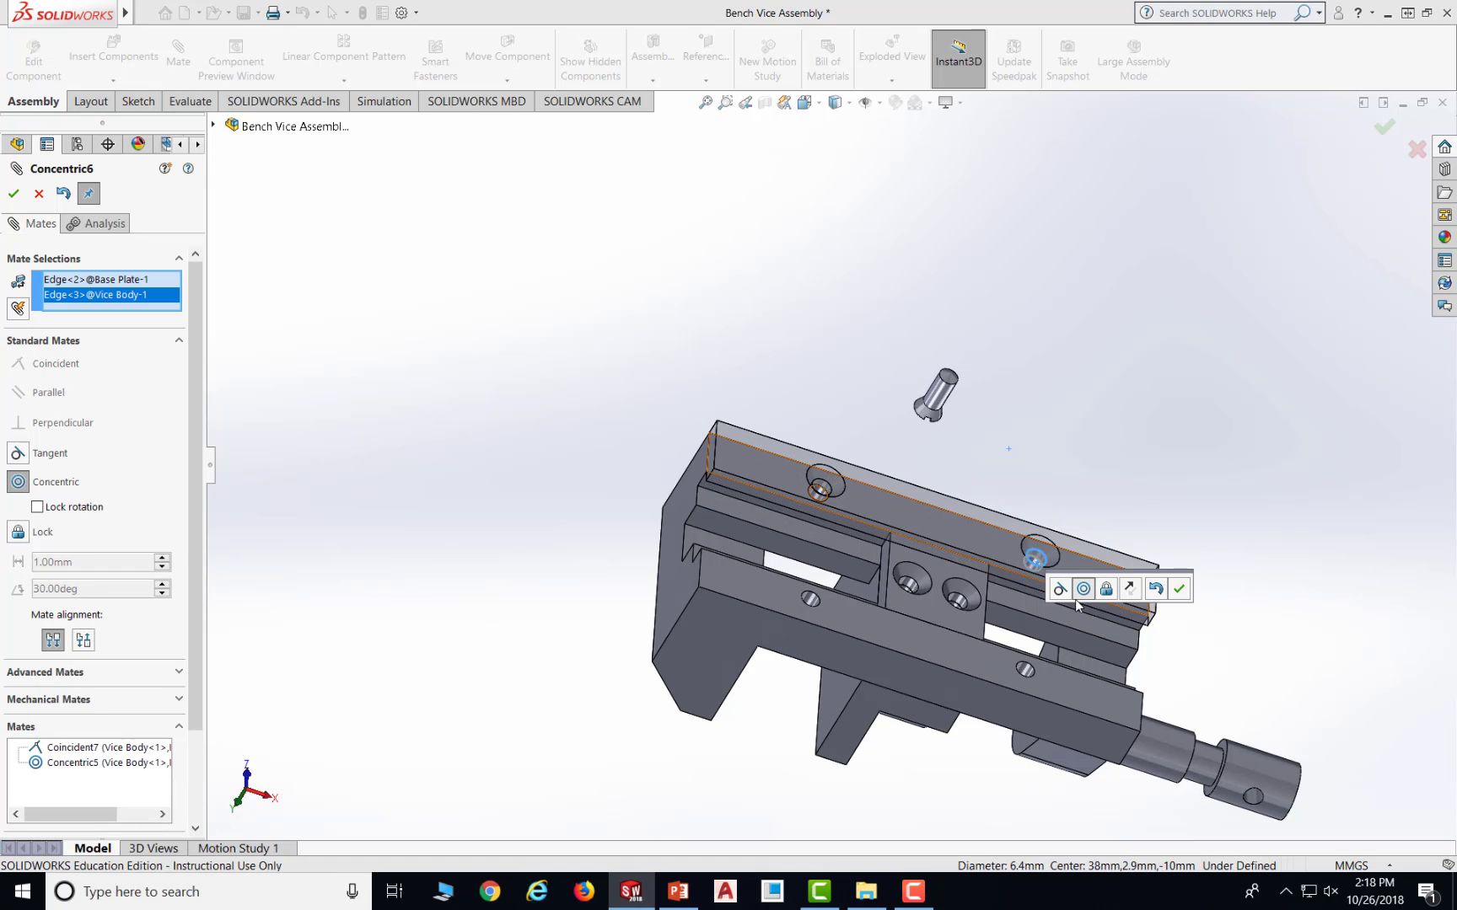
pyautogui.click(1180, 590)
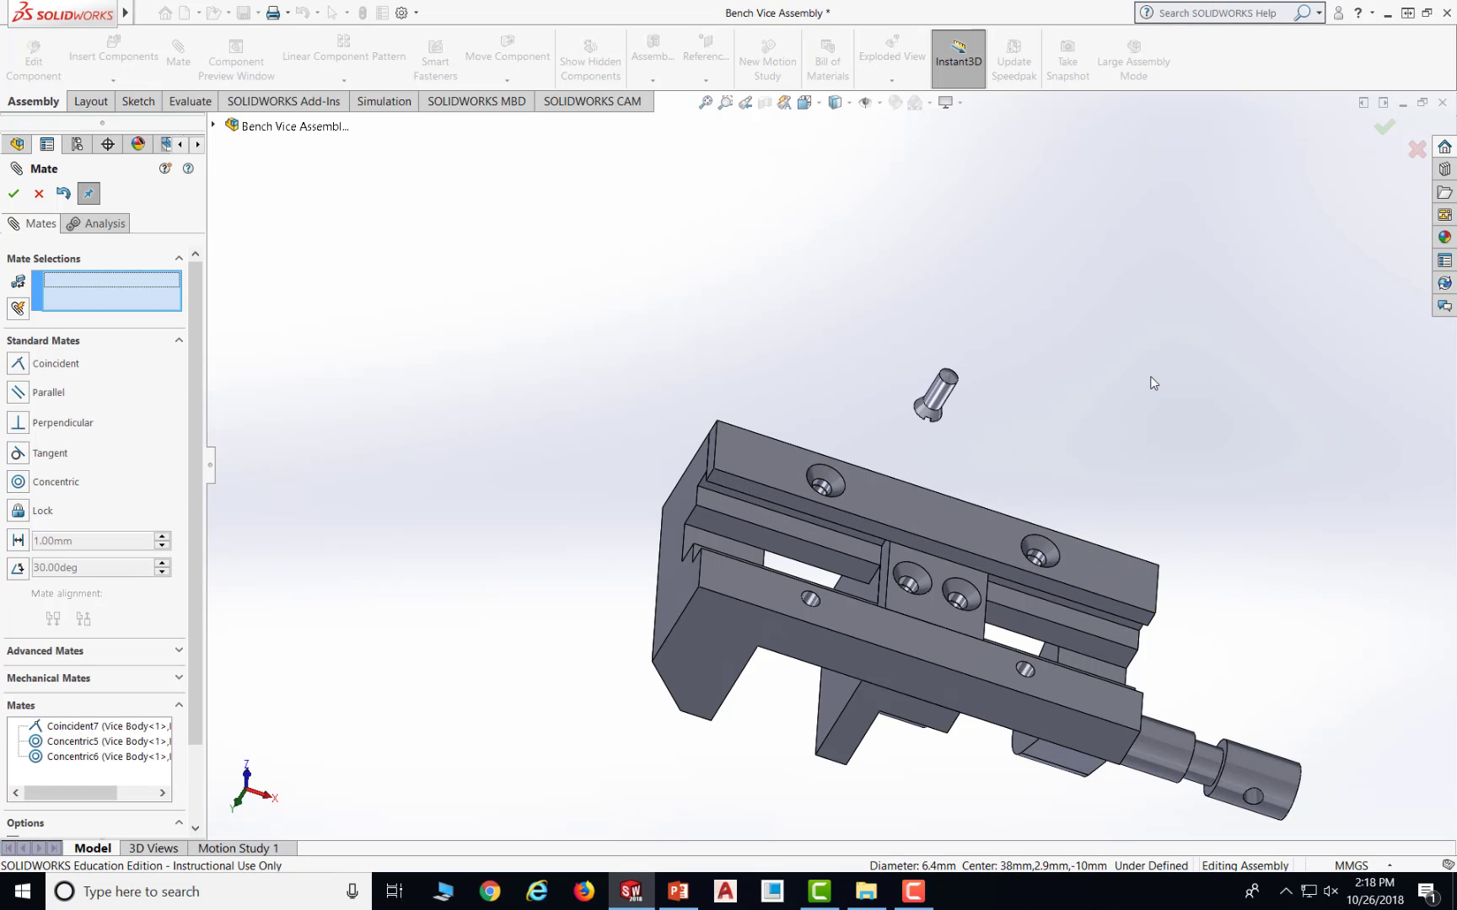
pyautogui.scroll(-1, 1143, 376)
pyautogui.scroll(2, 1144, 377)
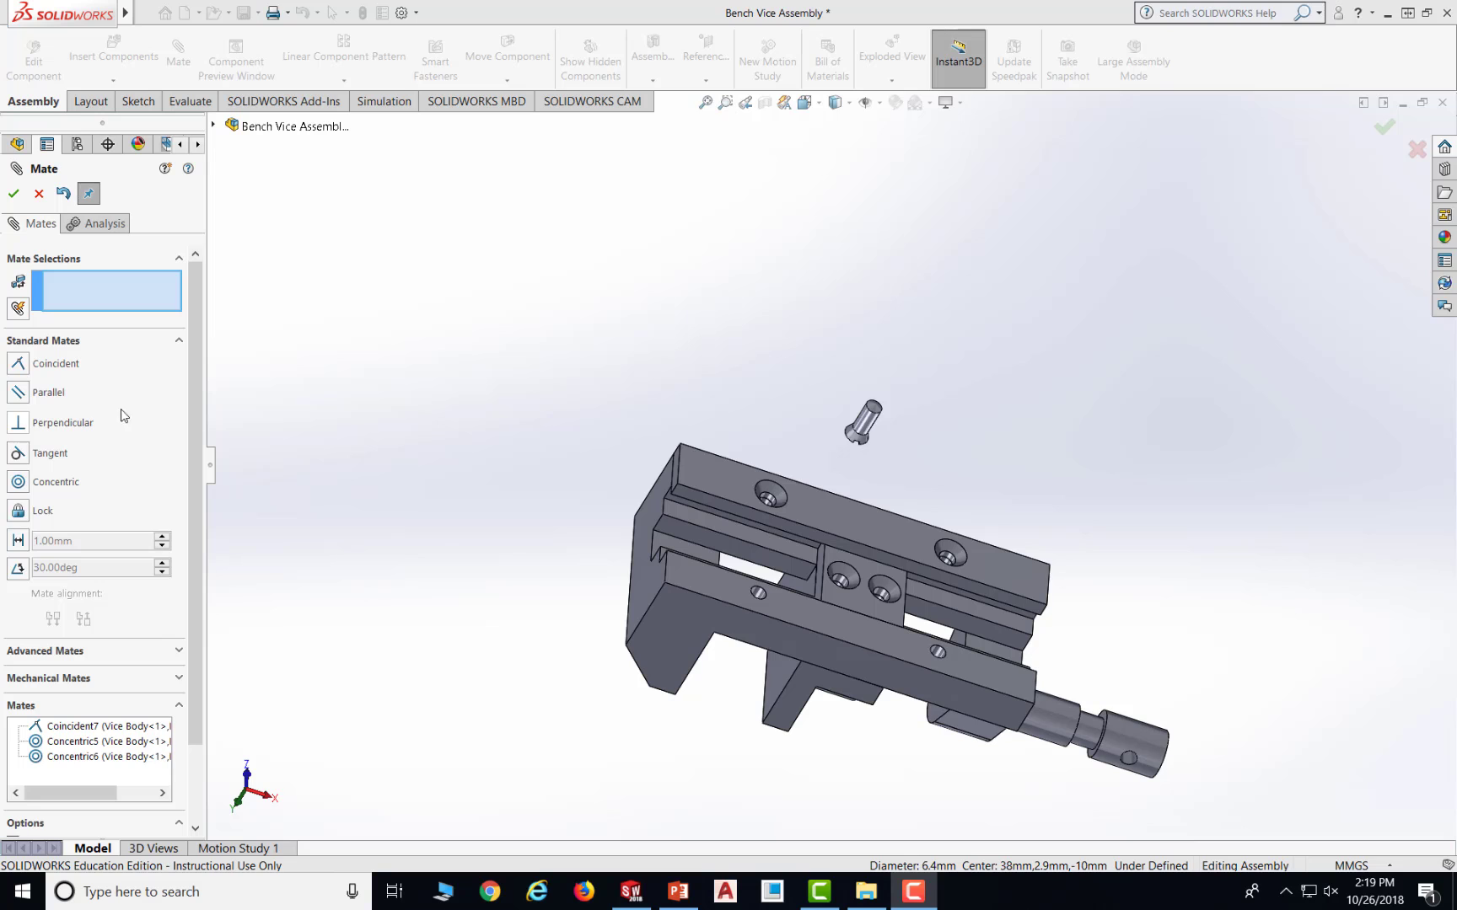
pyautogui.click(15, 194)
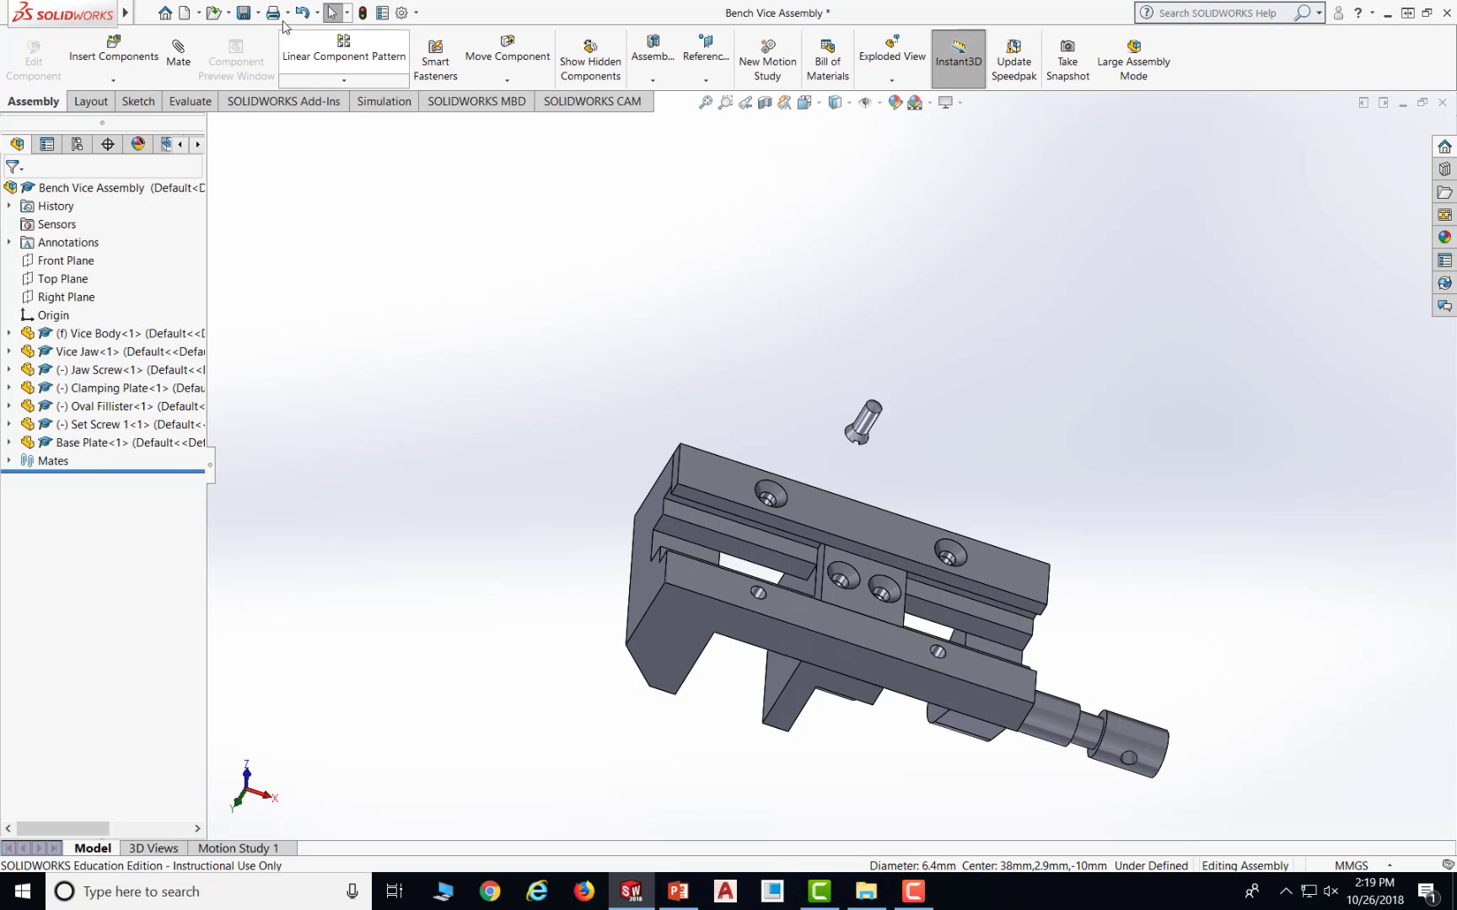
pyautogui.click(241, 14)
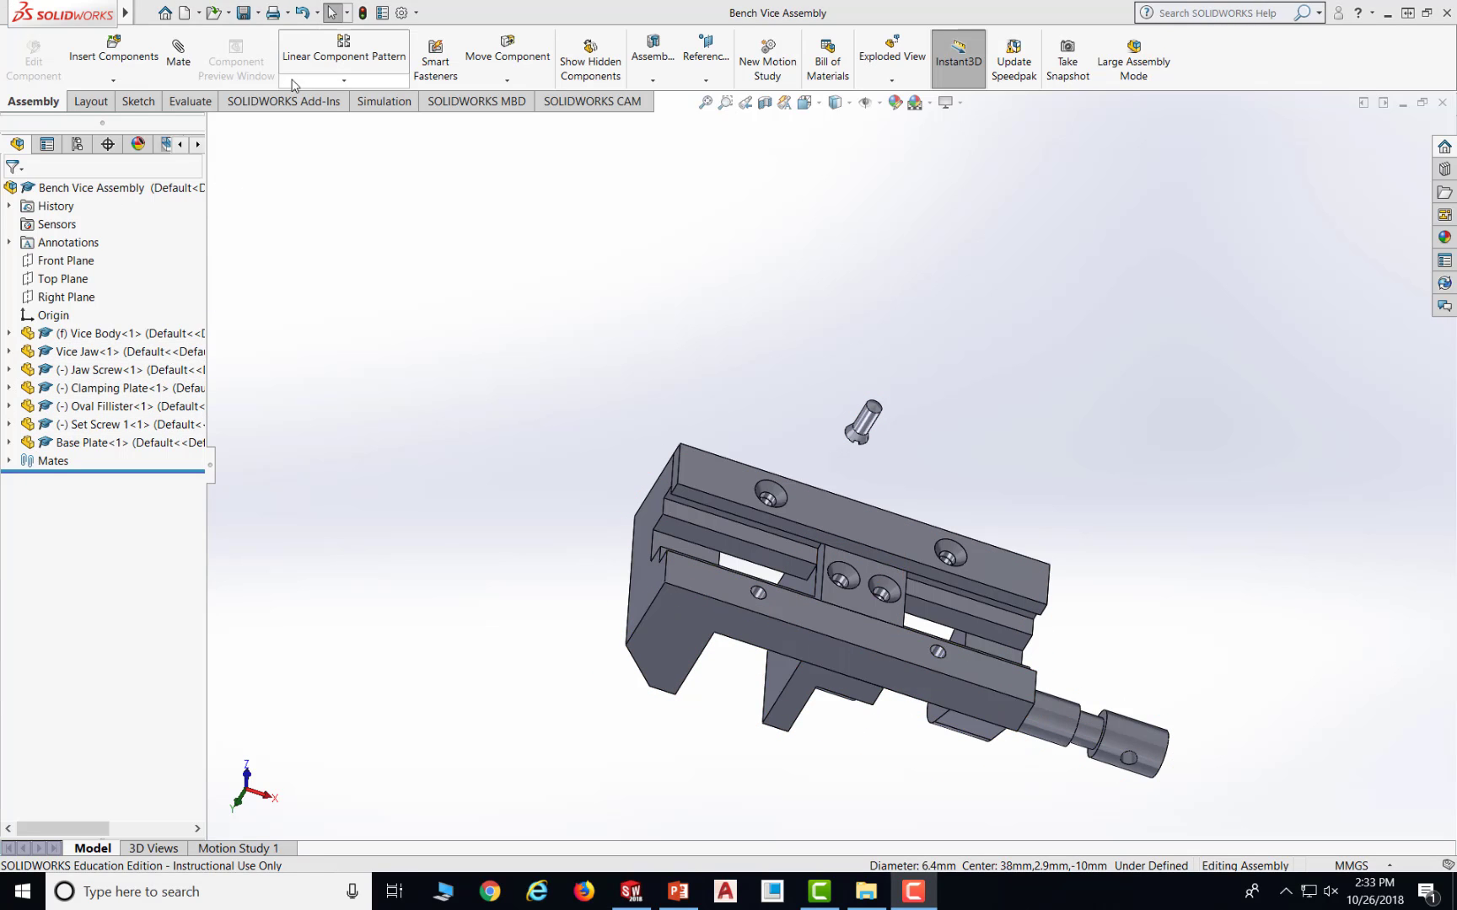
# - Insert a second Base Plate from the C12T1 folder and place it in open space beside the vice
pyautogui.click(115, 57)
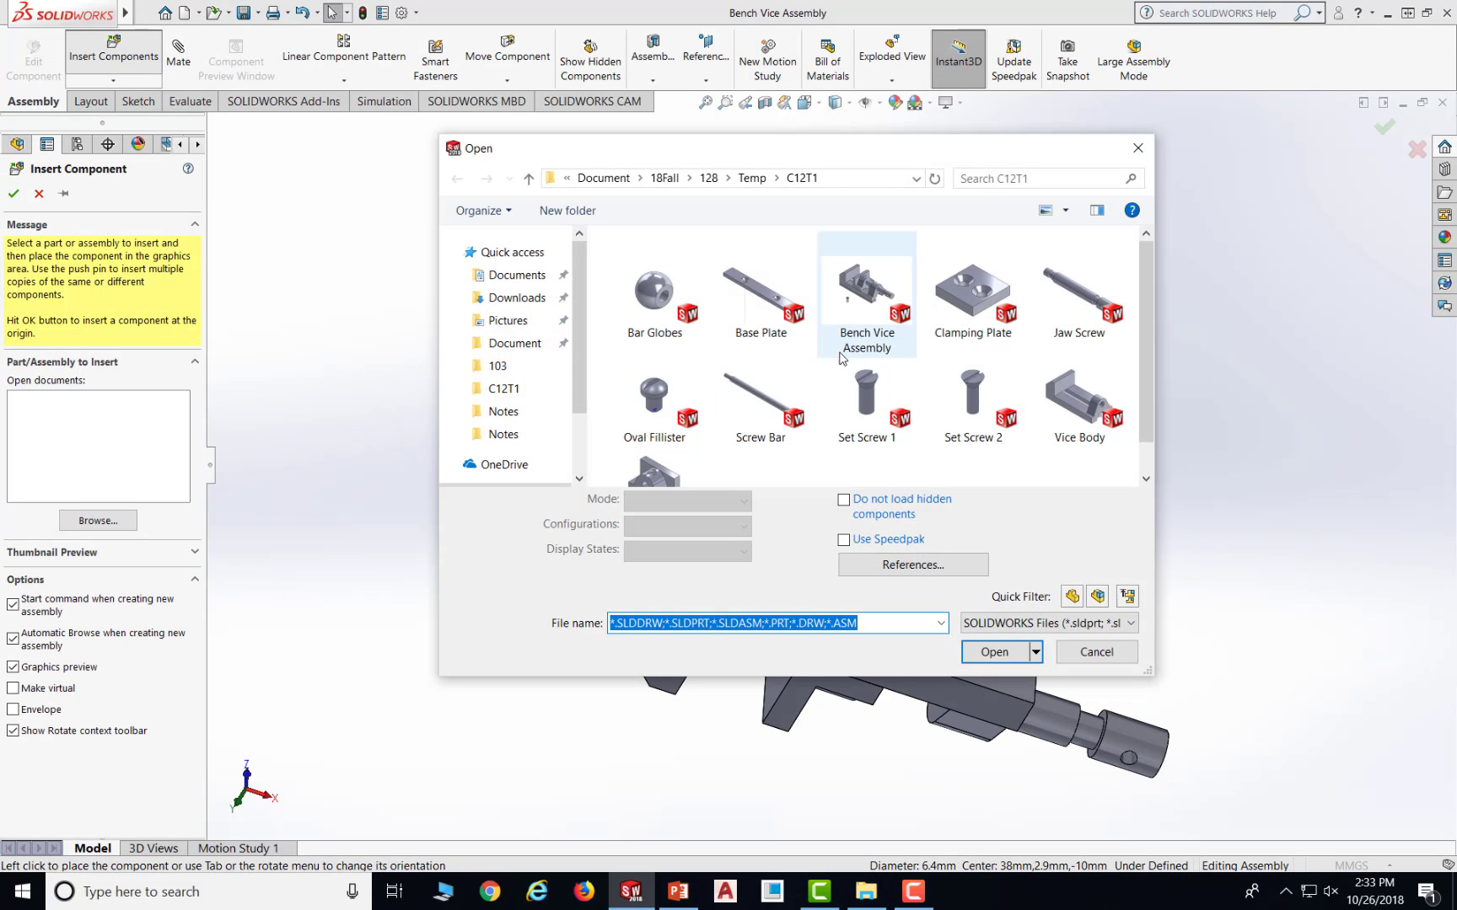
pyautogui.click(749, 308)
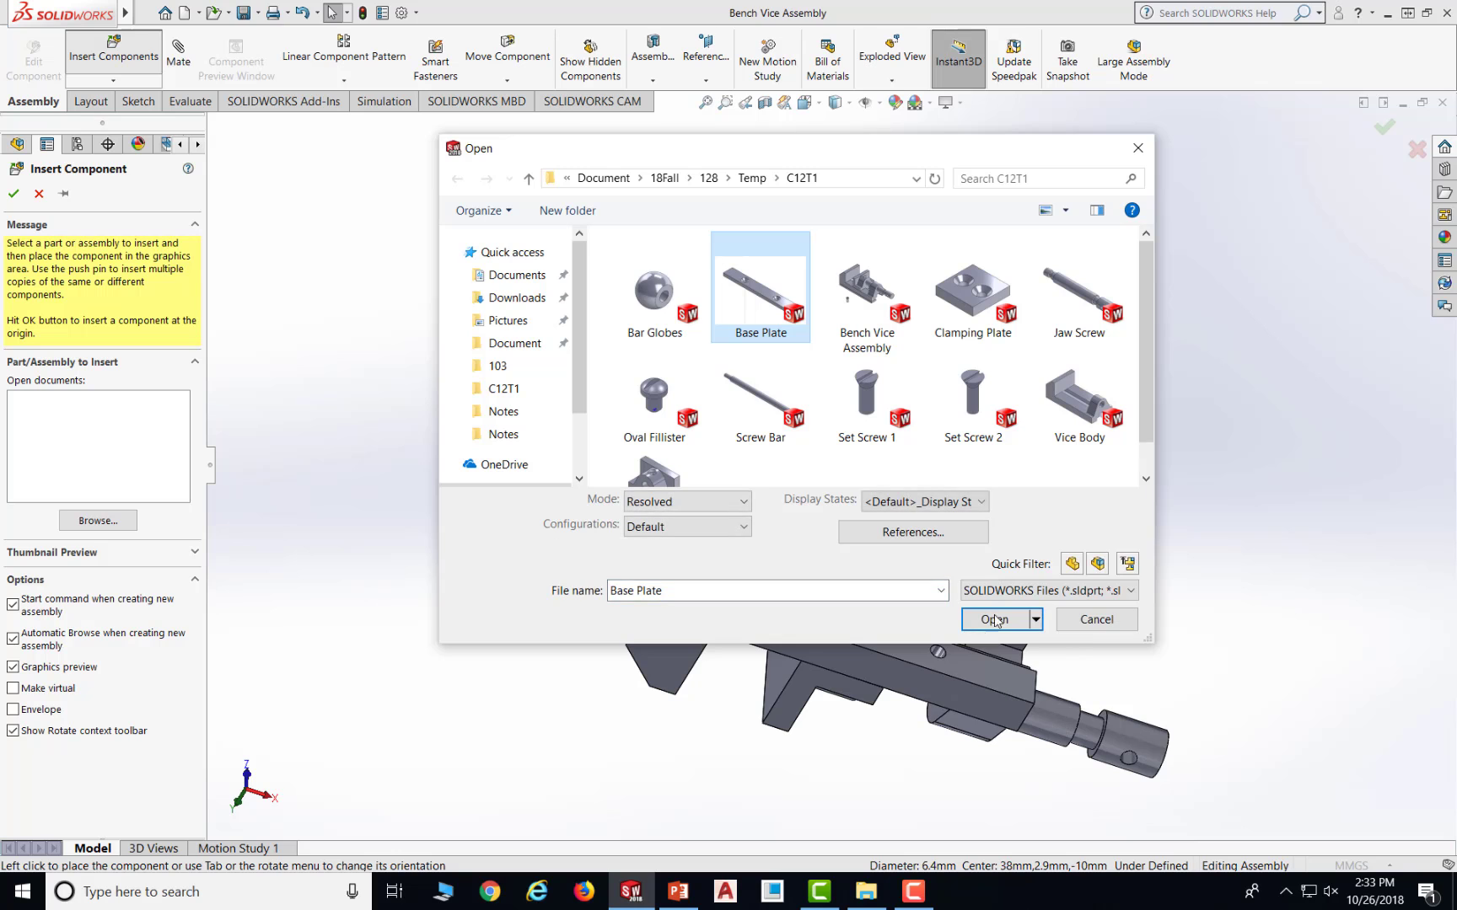
pyautogui.click(995, 652)
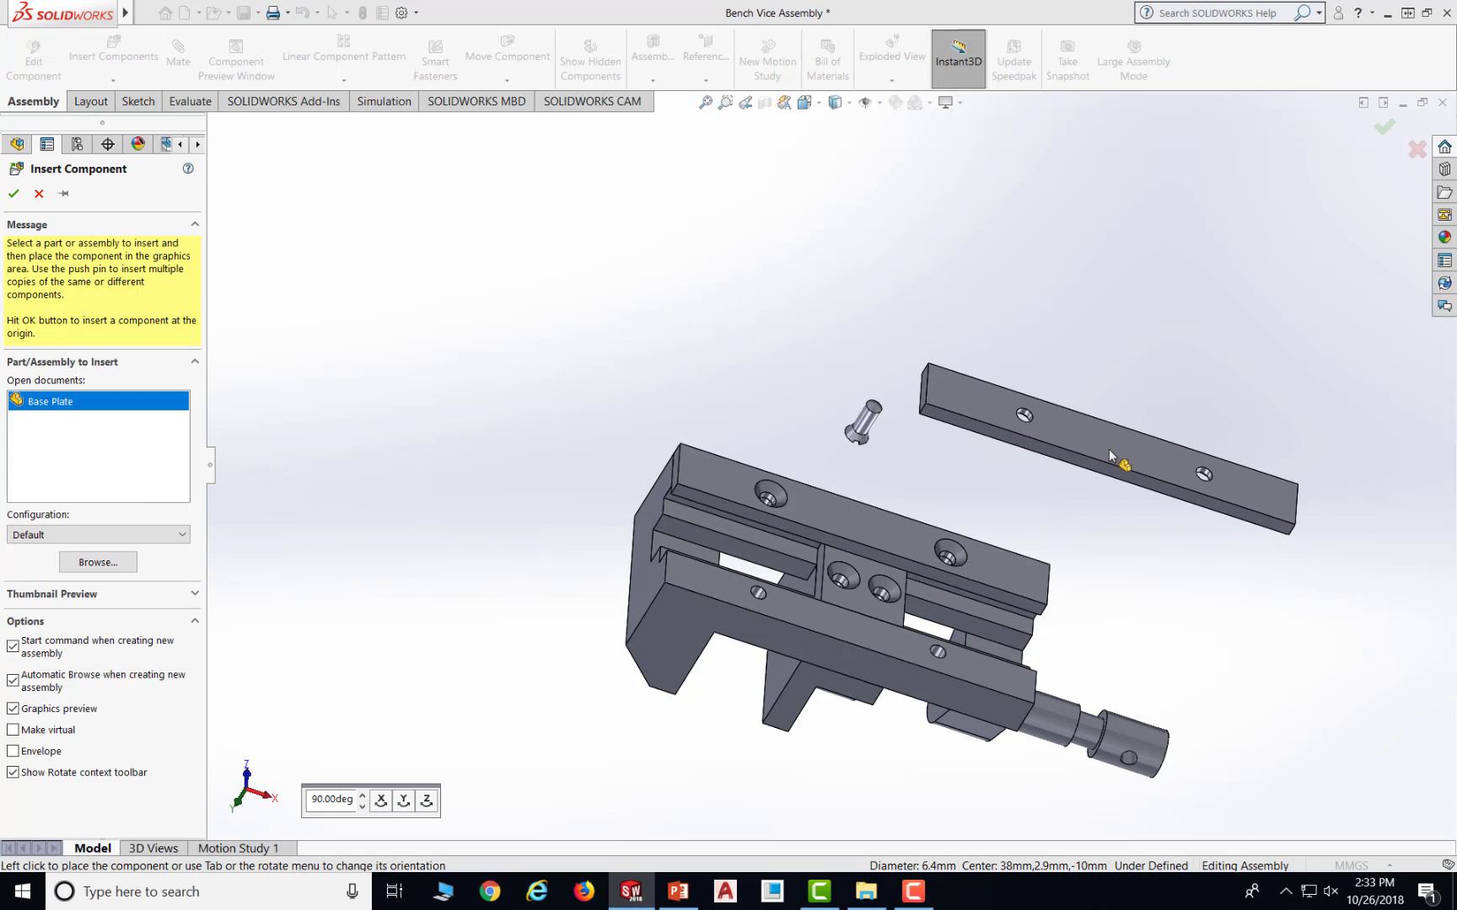
pyautogui.click(1124, 461)
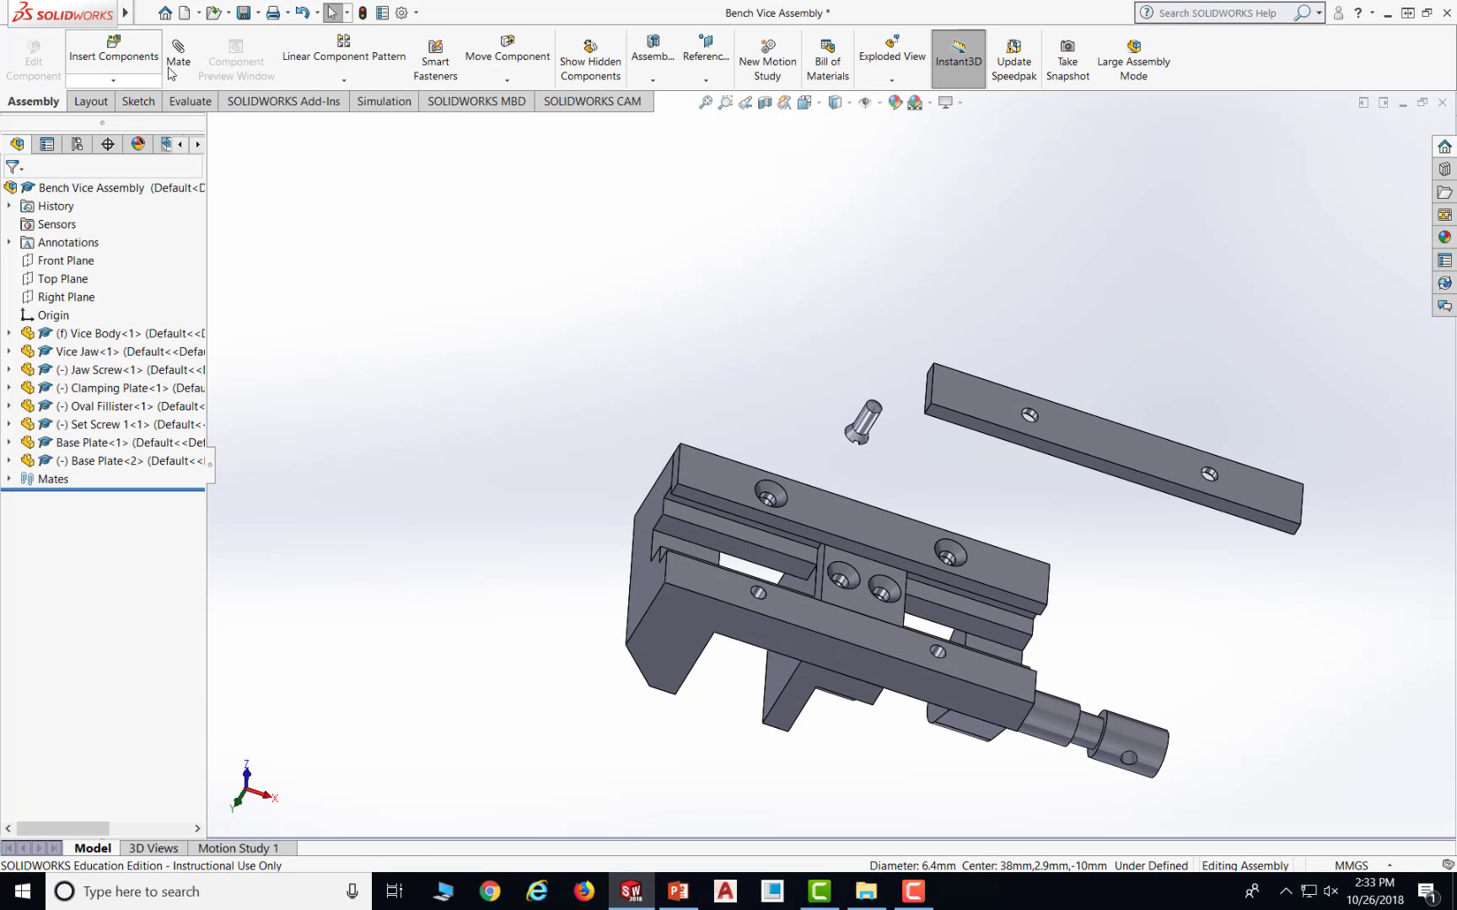
# - Add a coincident mate between the second Base Plate's flat face and the uncovered bottom rail face of the Vice Body
pyautogui.click(1143, 458)
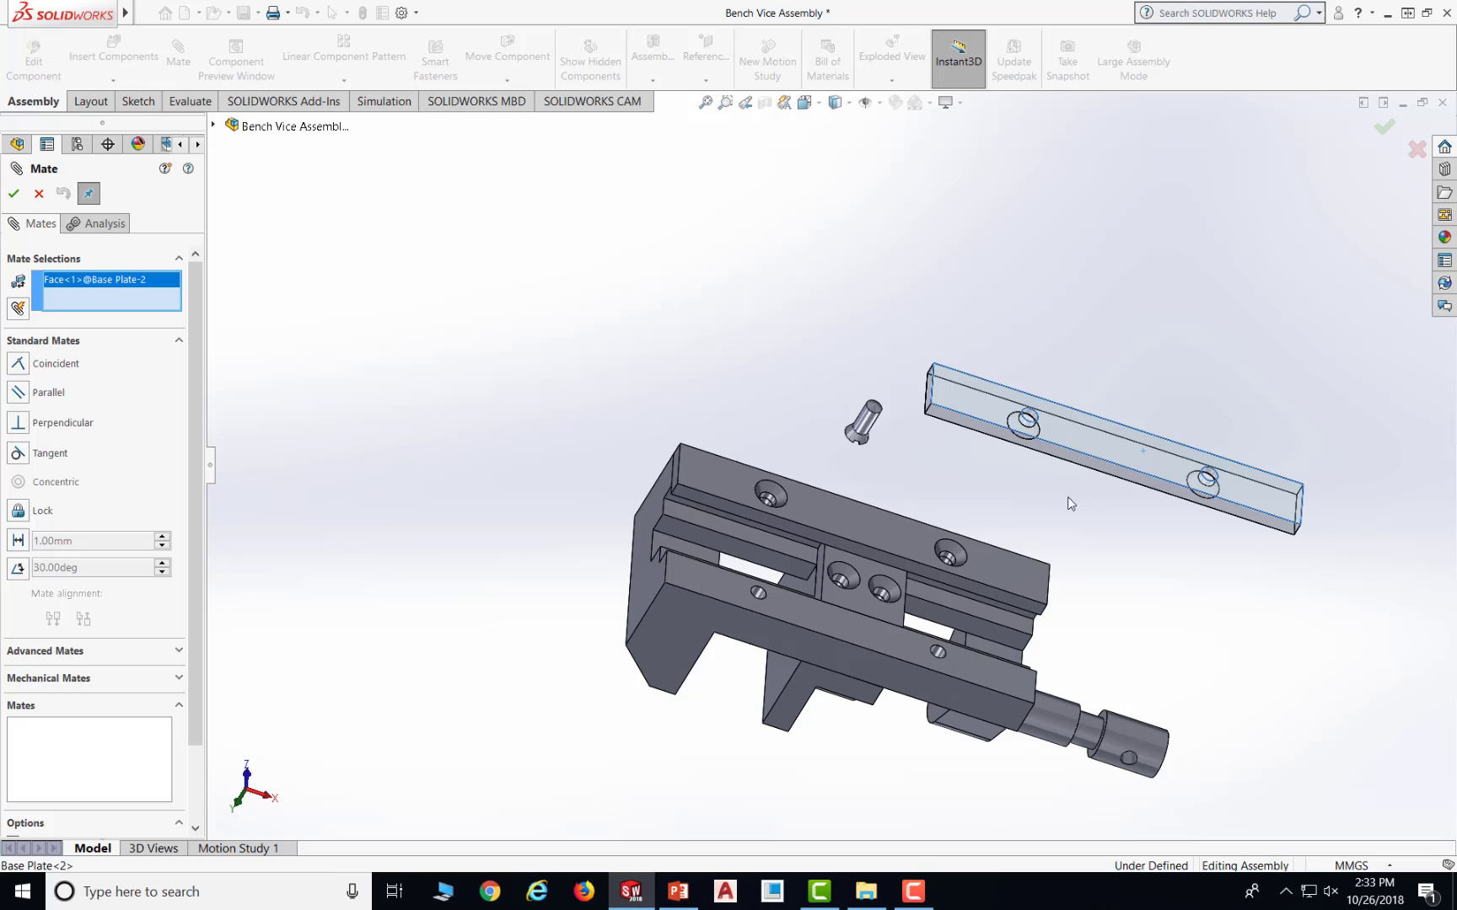
pyautogui.click(809, 618)
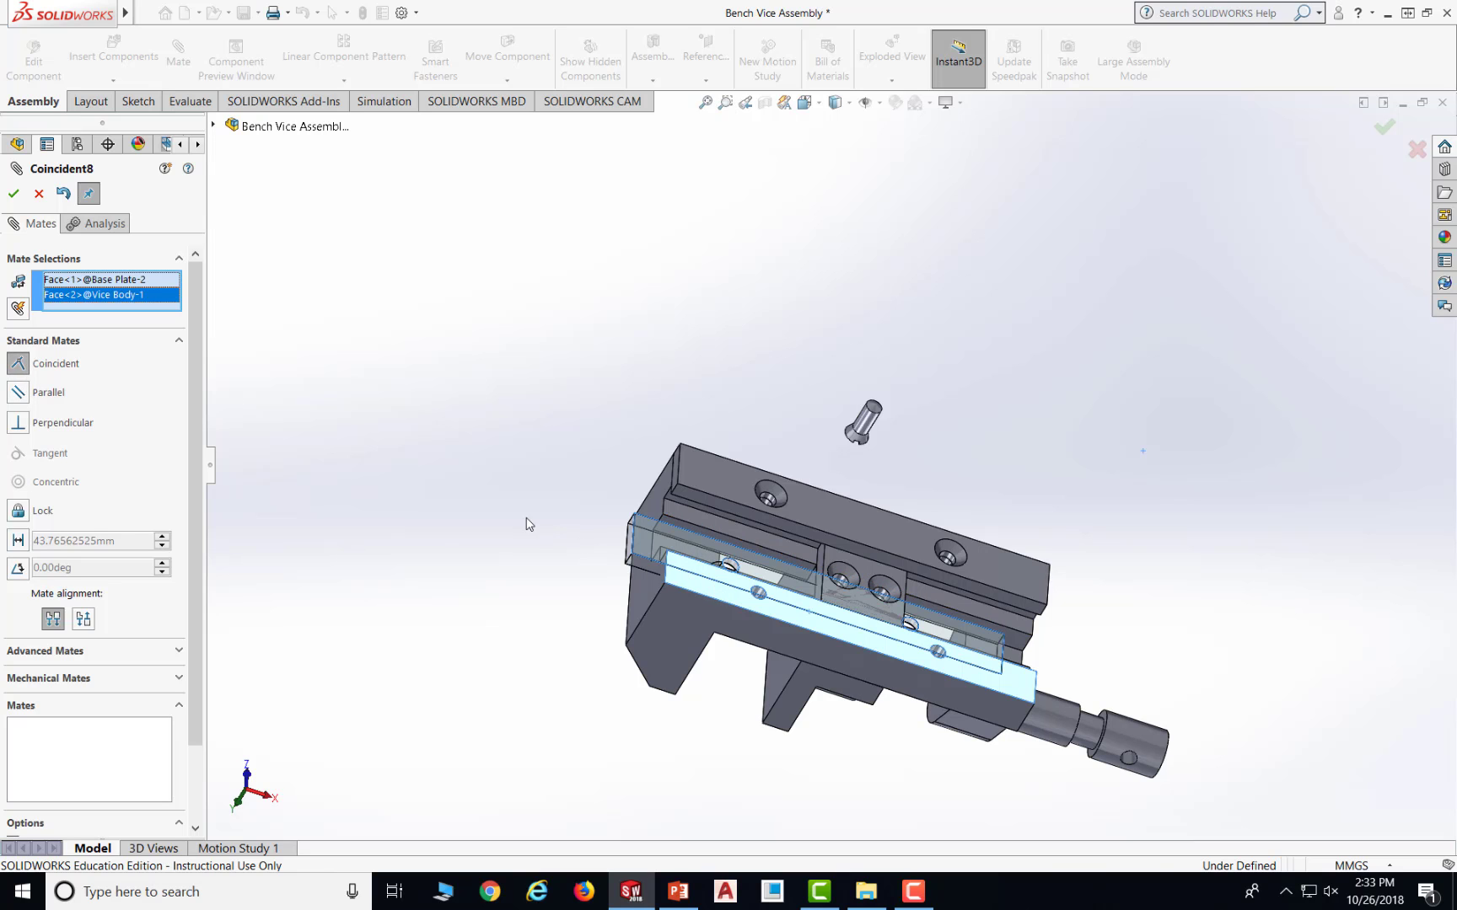
# - Flip the alignment of the coincident mate between the second base plate and the vice body's mounting face, and accept the mate
pyautogui.moveTo(1206, 543); pyautogui.dragTo(1243, 584, button='middle')
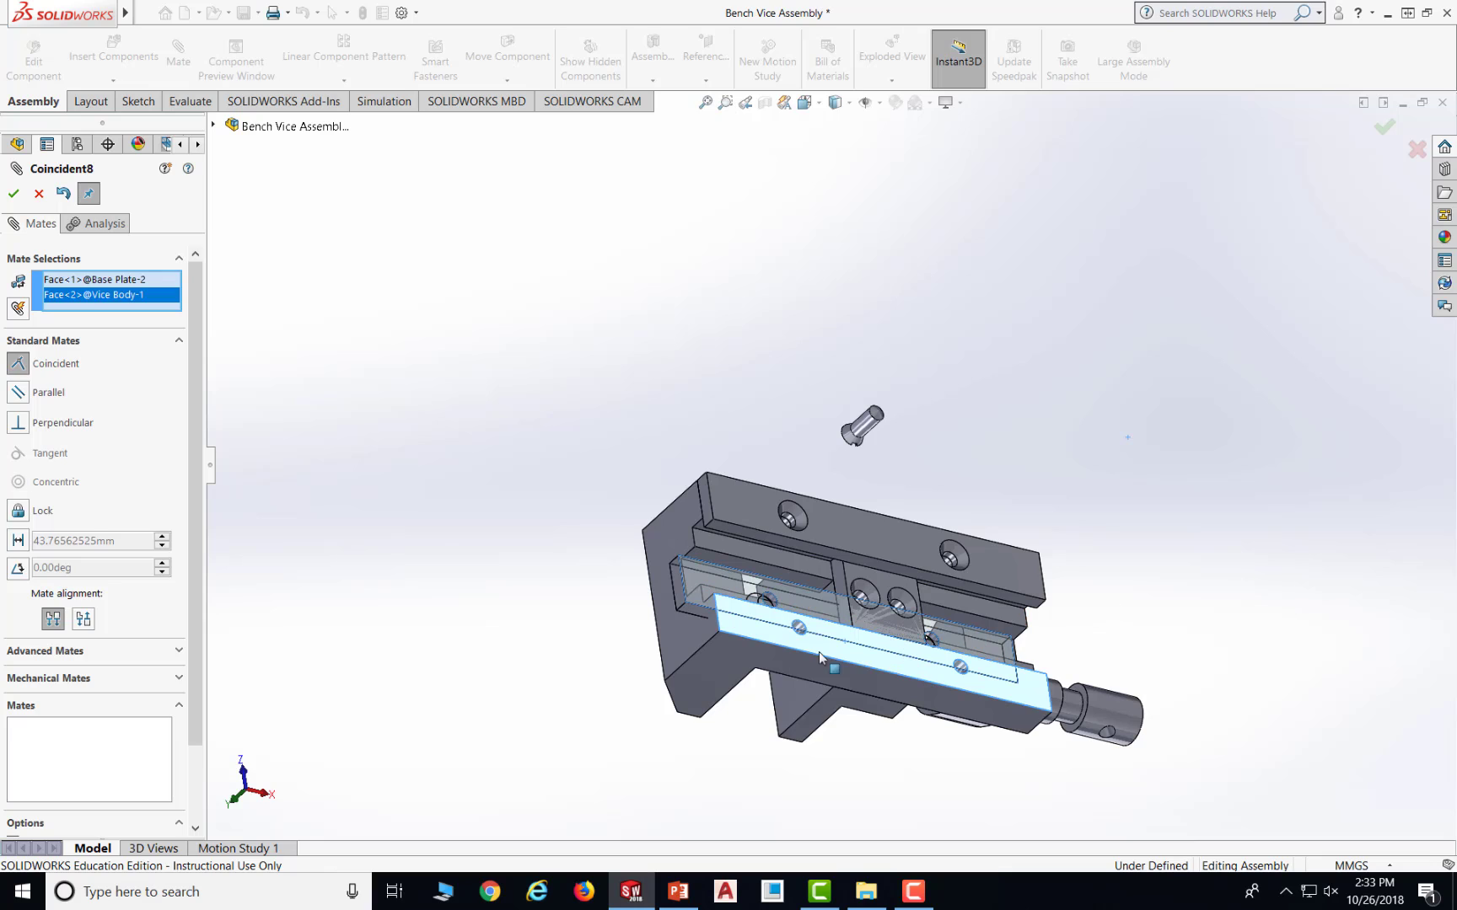
pyautogui.click(83, 626)
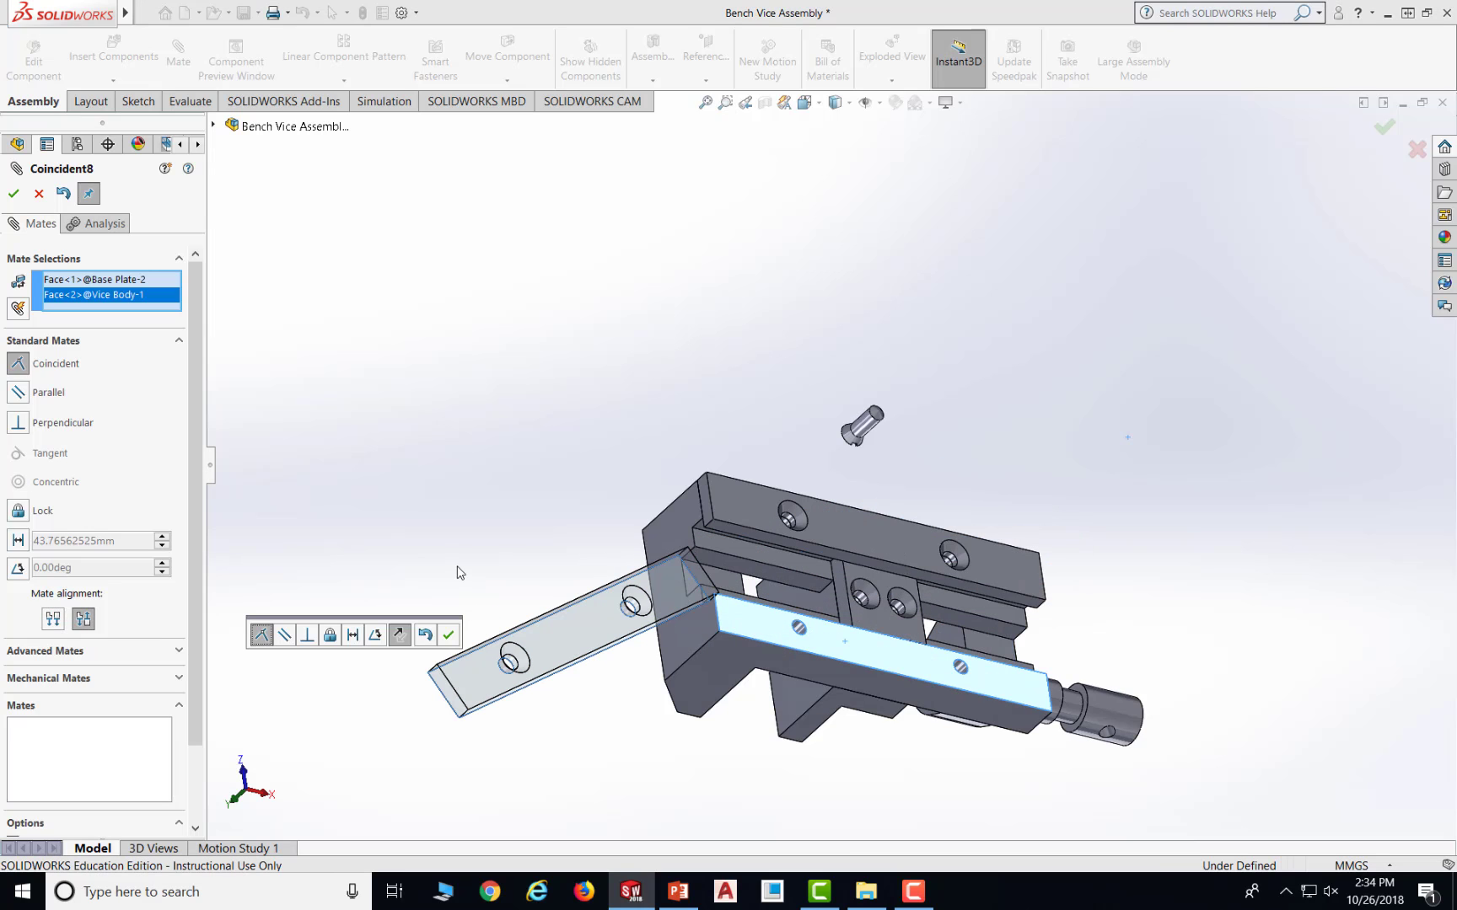
pyautogui.click(450, 636)
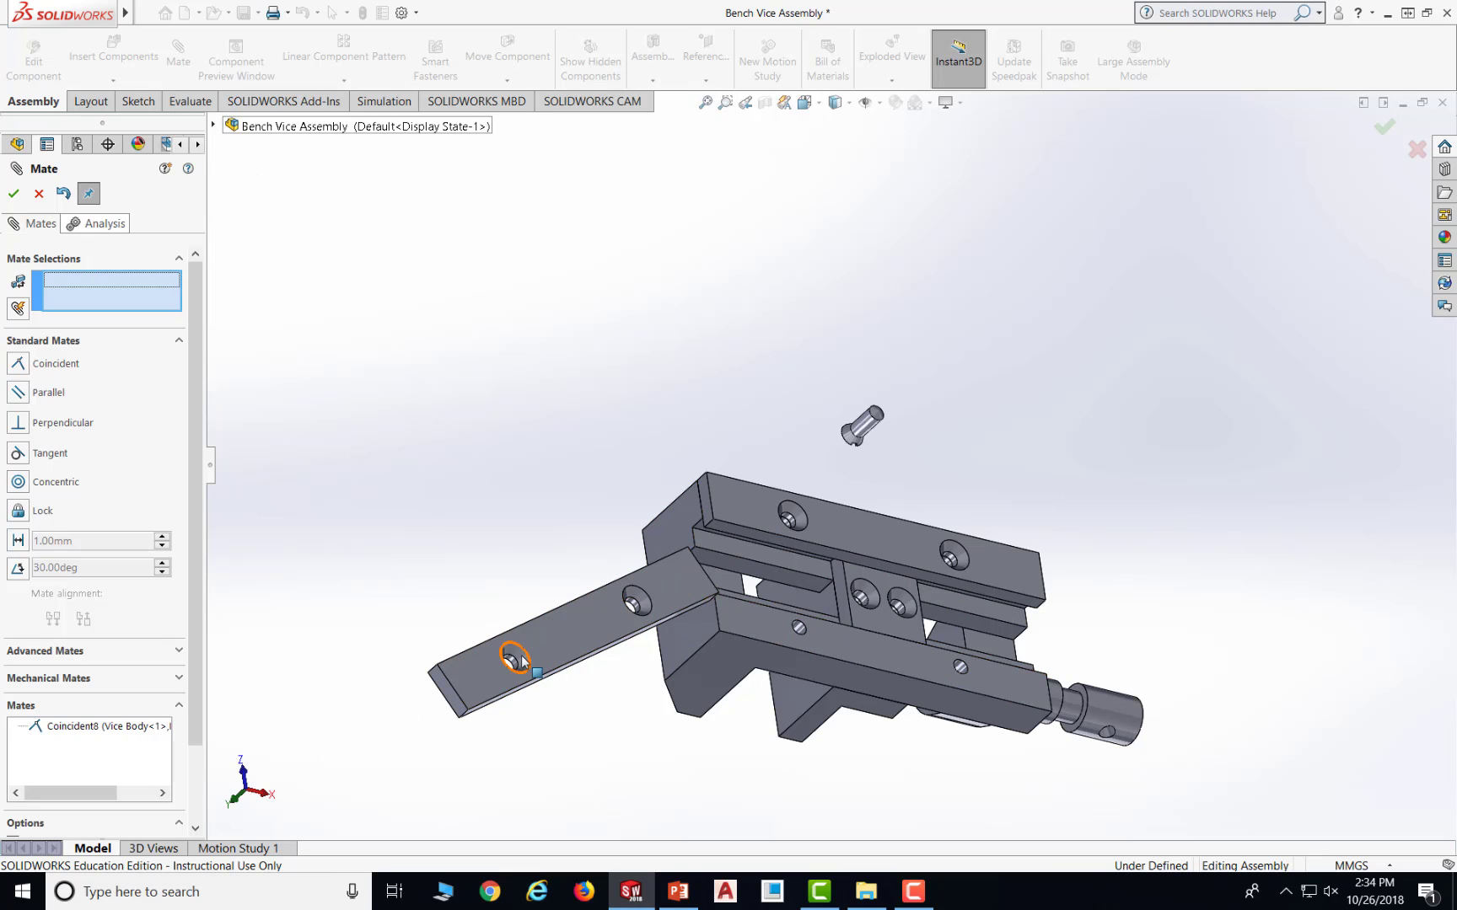
# - Add a concentric mate between the second base plate's outer countersunk hole and the vice body's matching hole nearest the fixed-jaw end
pyautogui.scroll(-2, 516, 666)
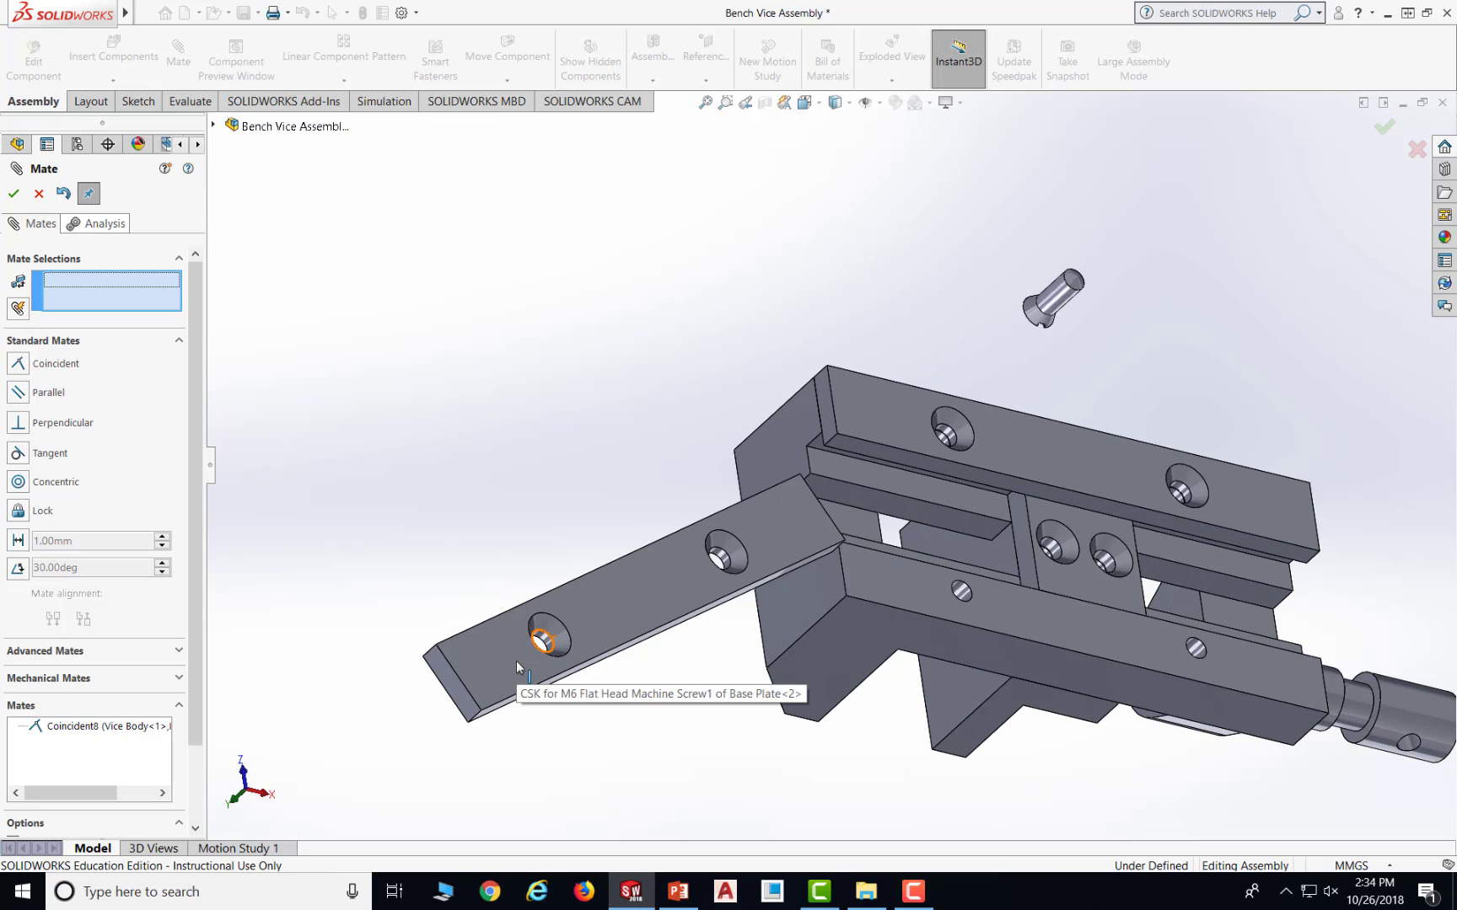
pyautogui.click(546, 643)
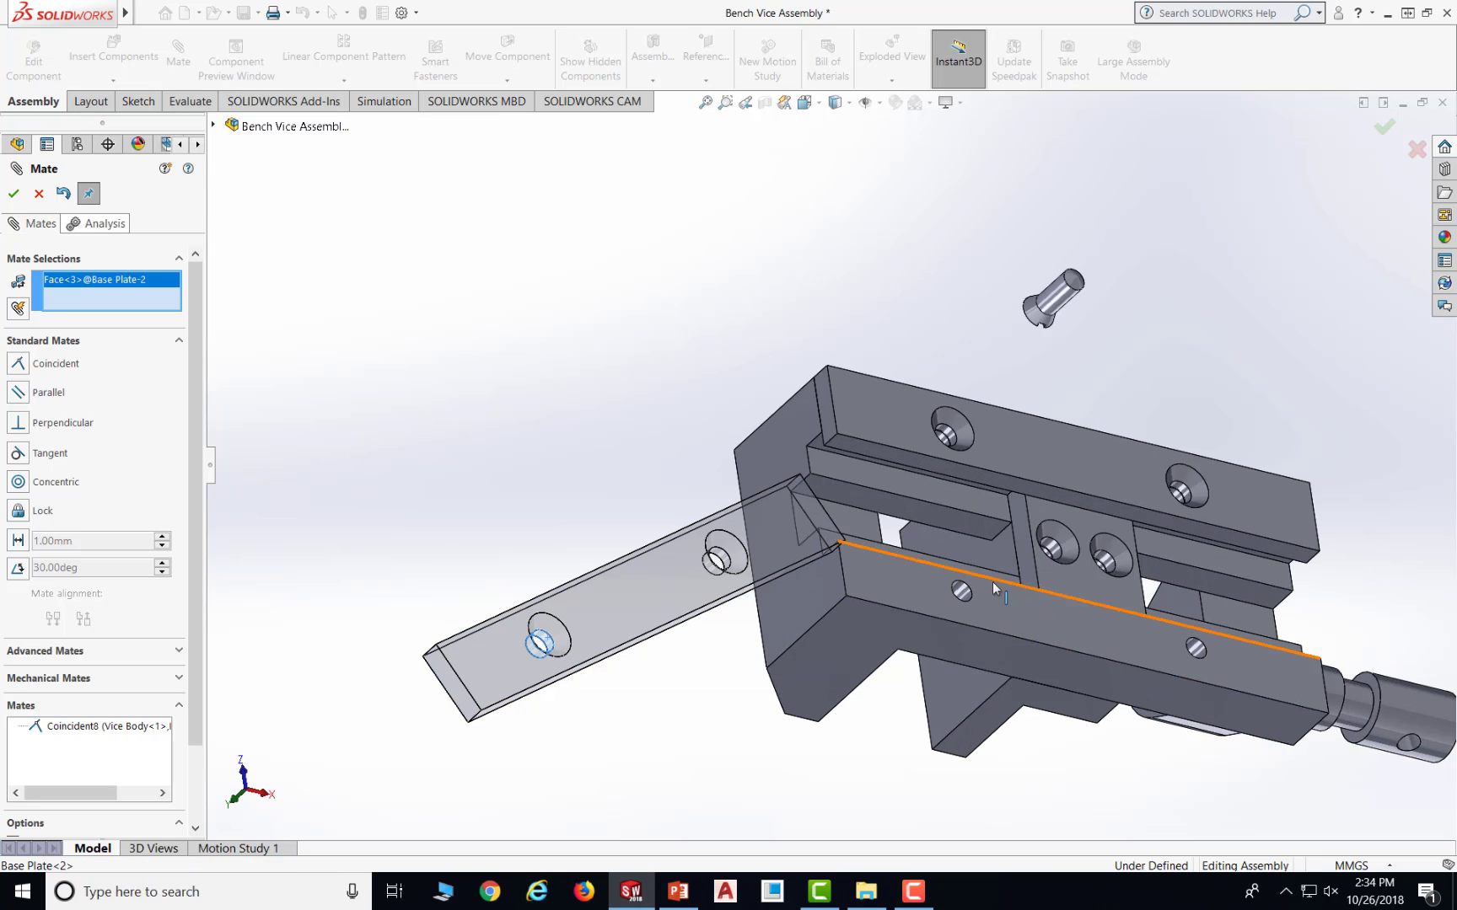
pyautogui.click(963, 596)
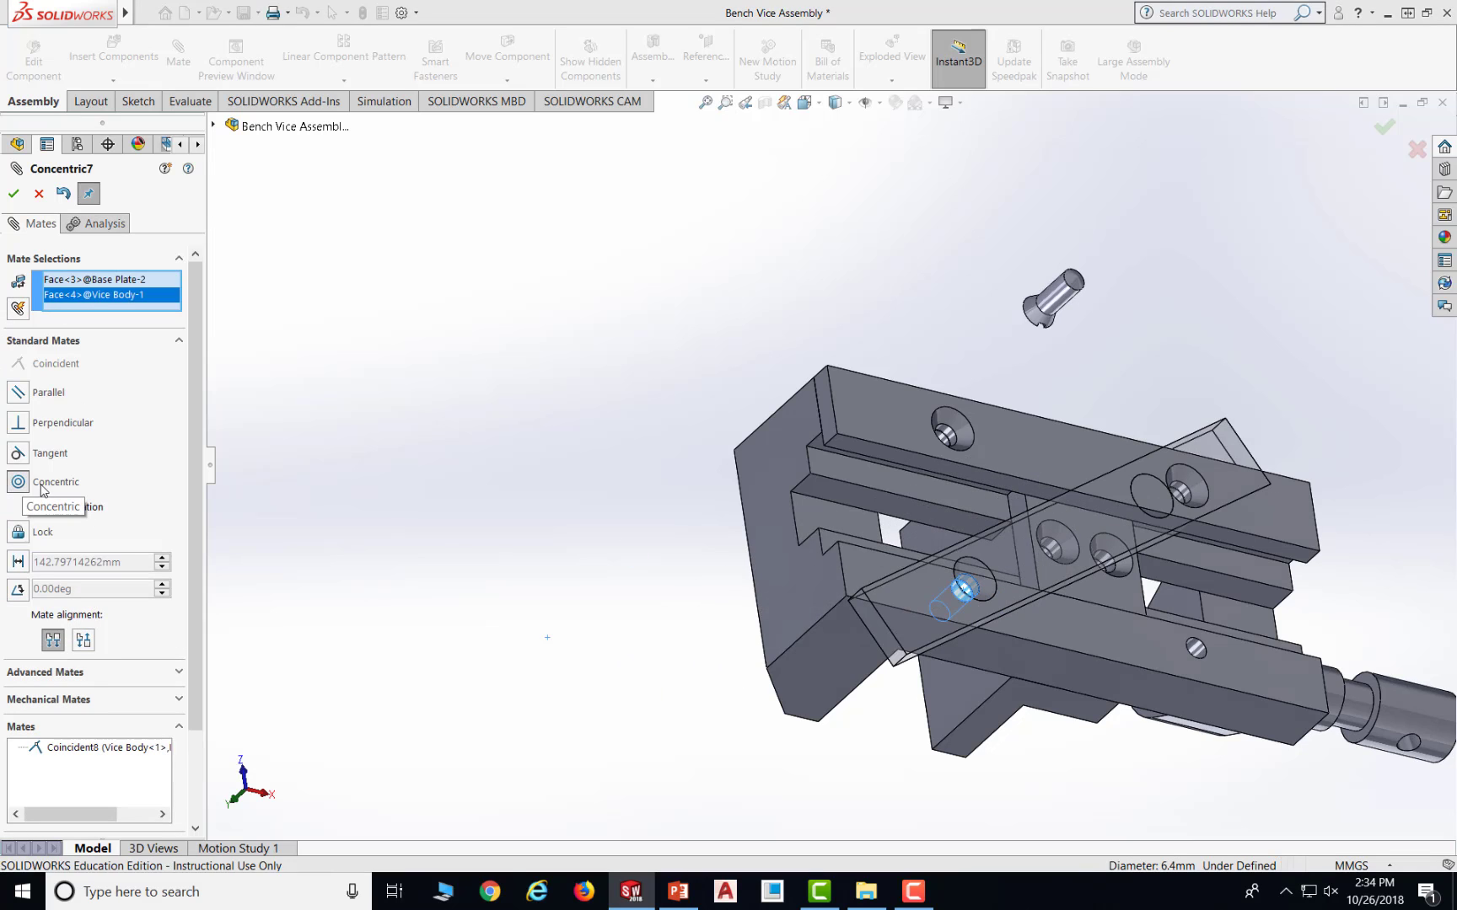
pyautogui.click(13, 196)
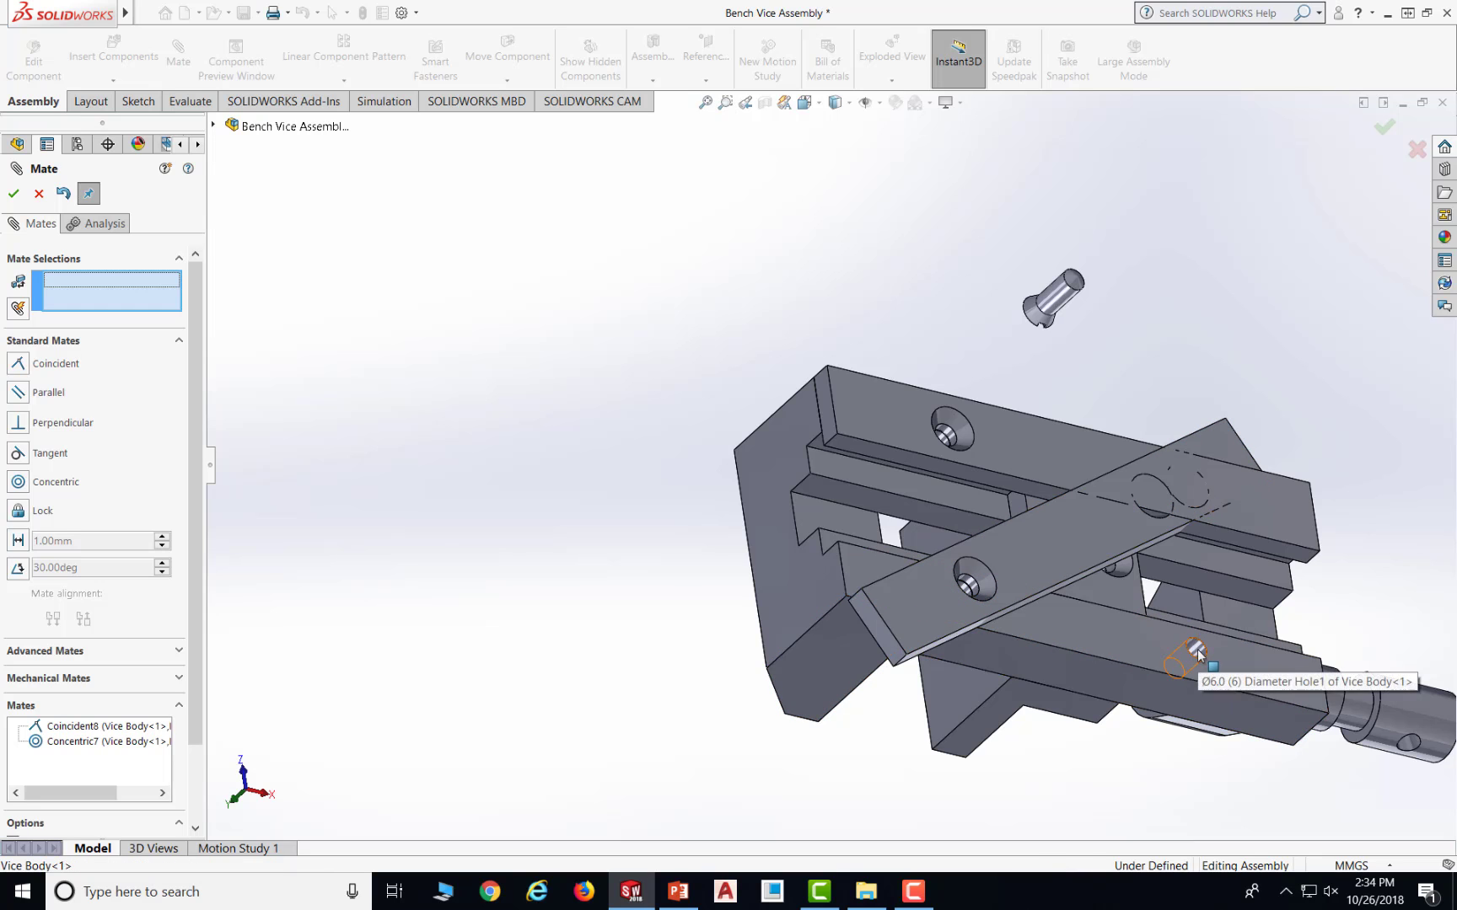
pyautogui.click(1156, 509)
pyautogui.scroll(-2, 1157, 510)
pyautogui.scroll(3, 1158, 509)
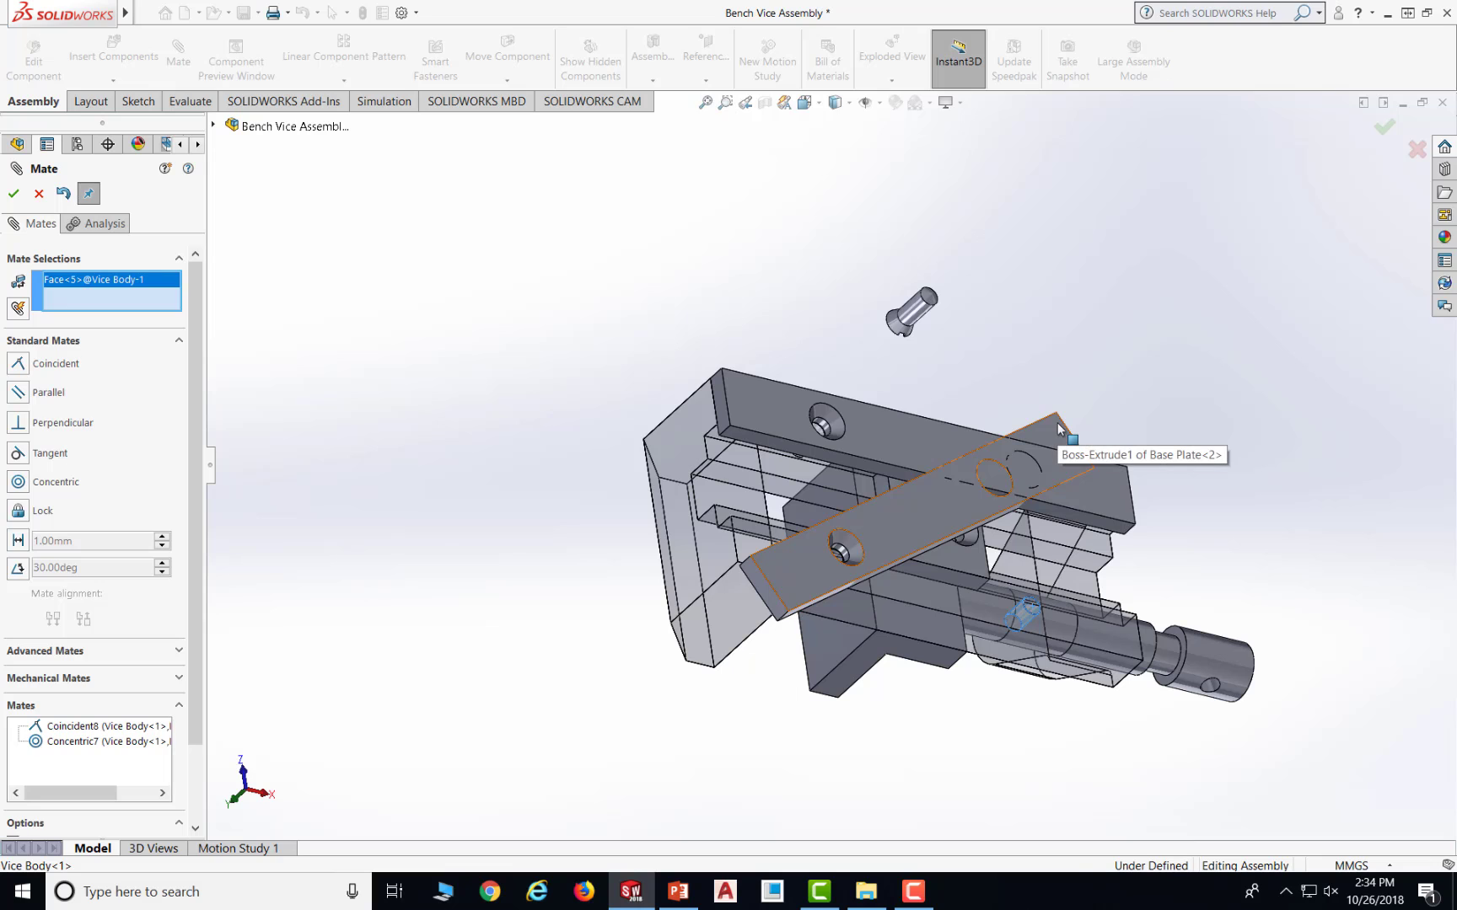
pyautogui.click(1064, 430)
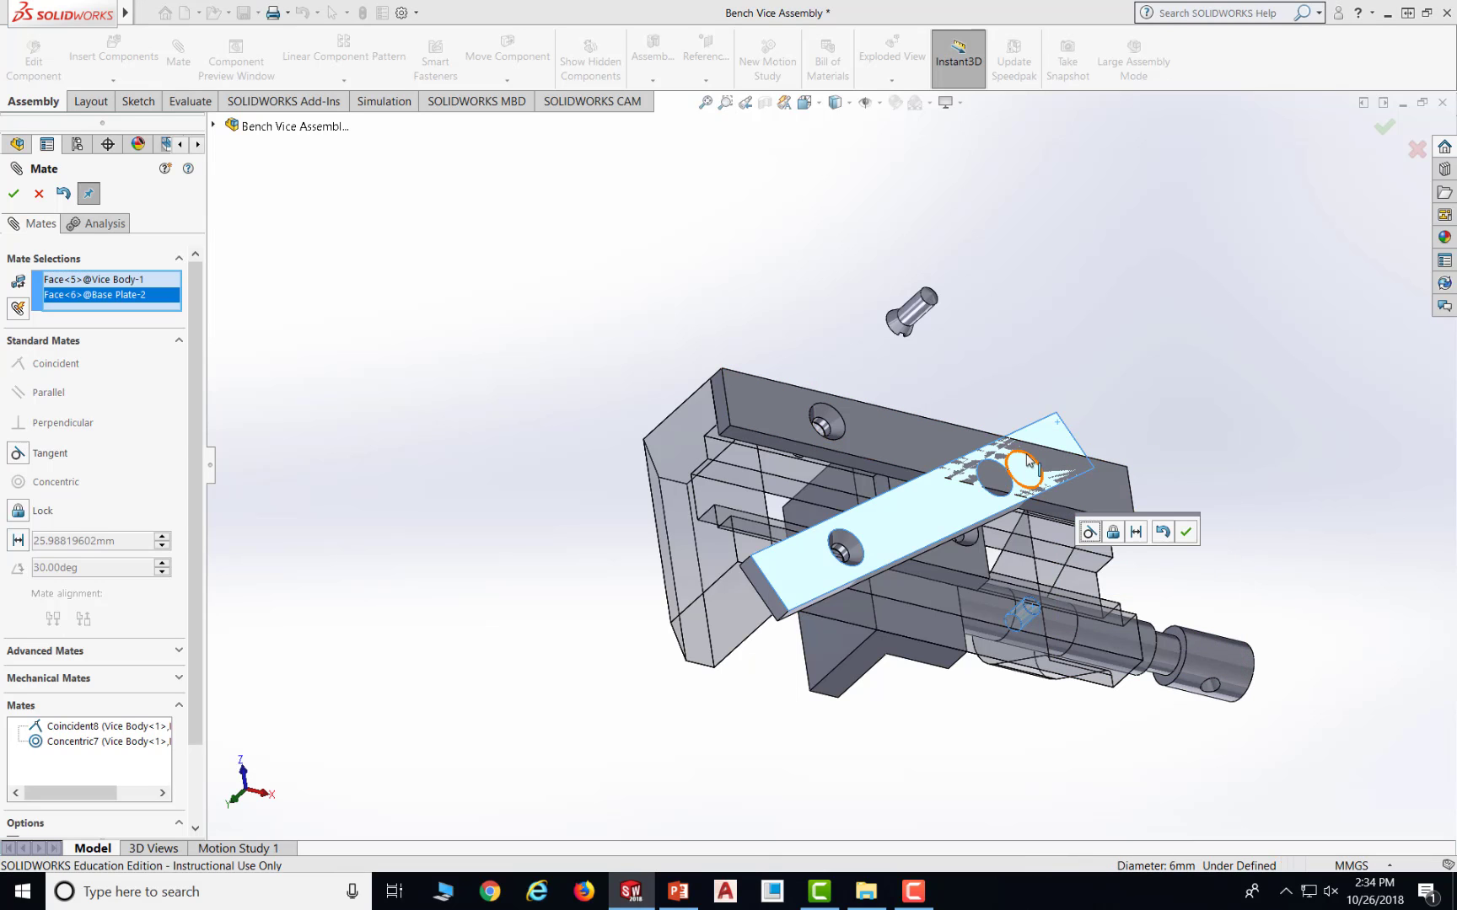
pyautogui.click(1187, 533)
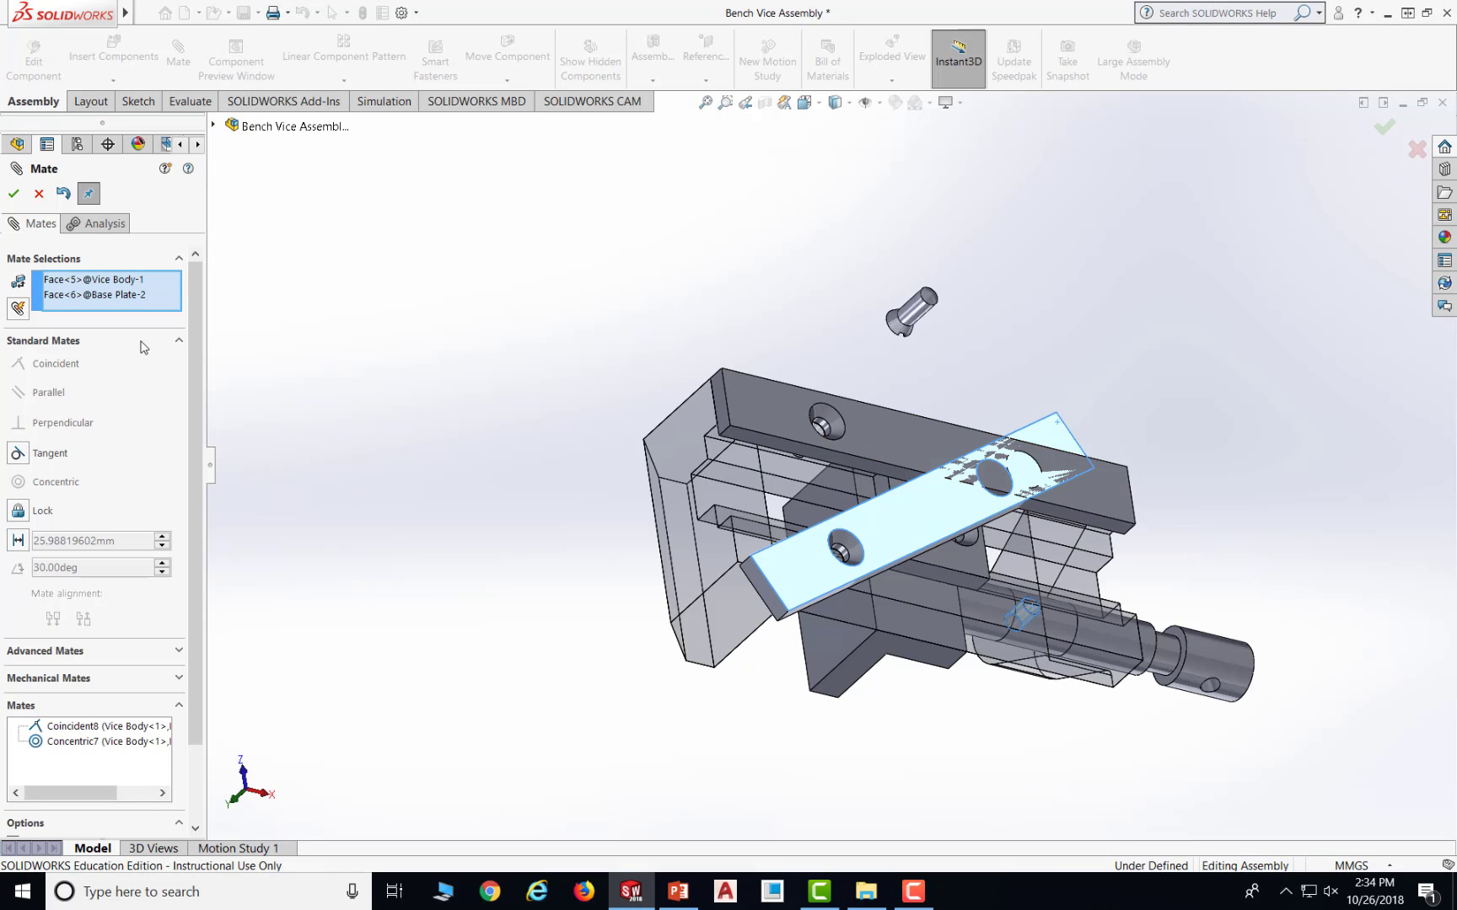
pyautogui.click(15, 196)
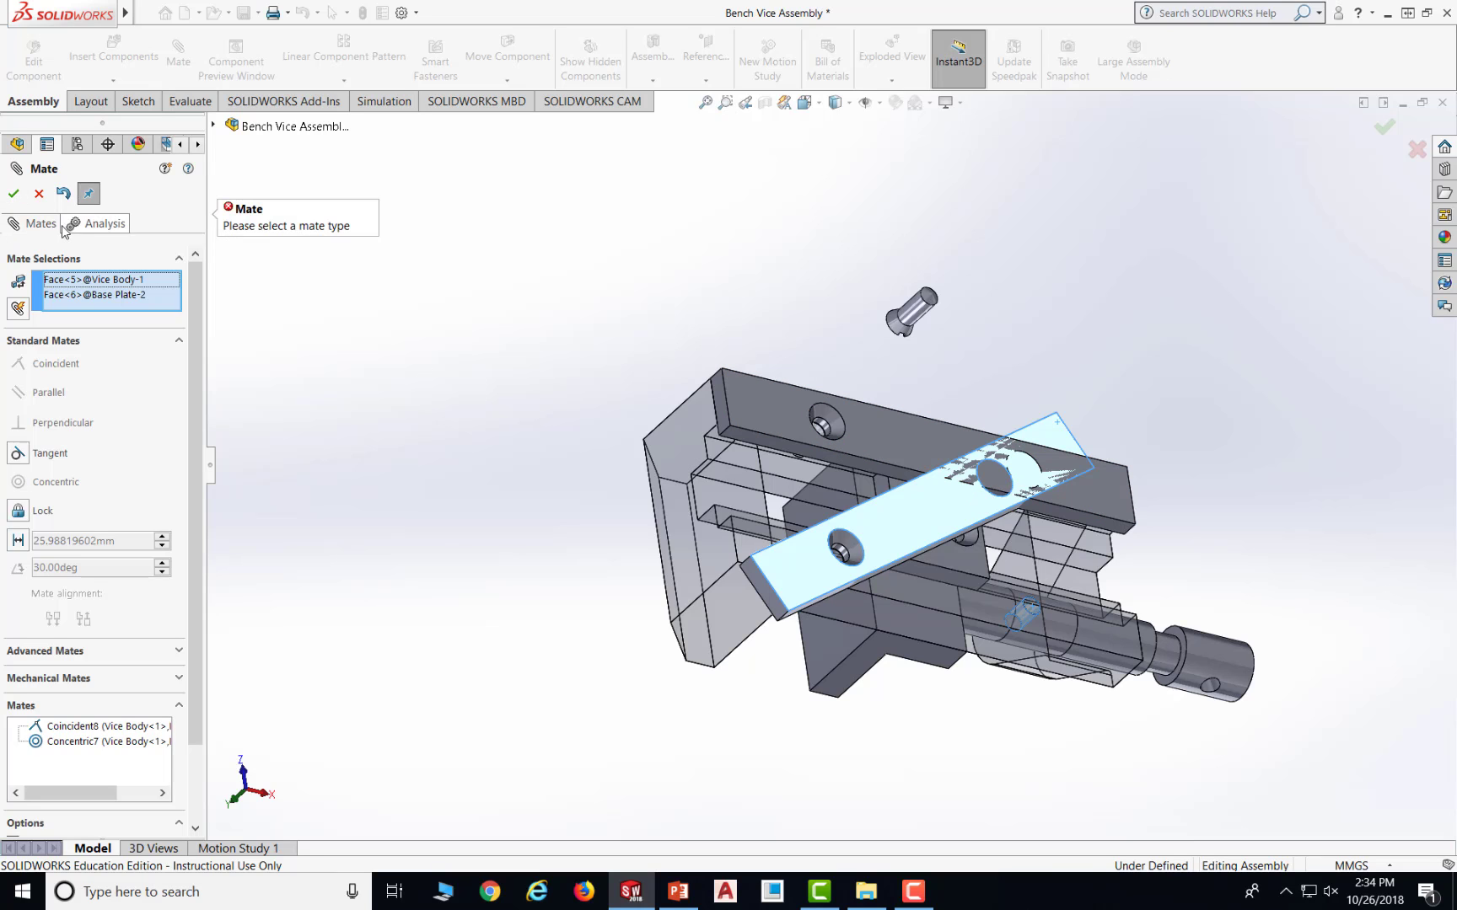
pyautogui.click(37, 195)
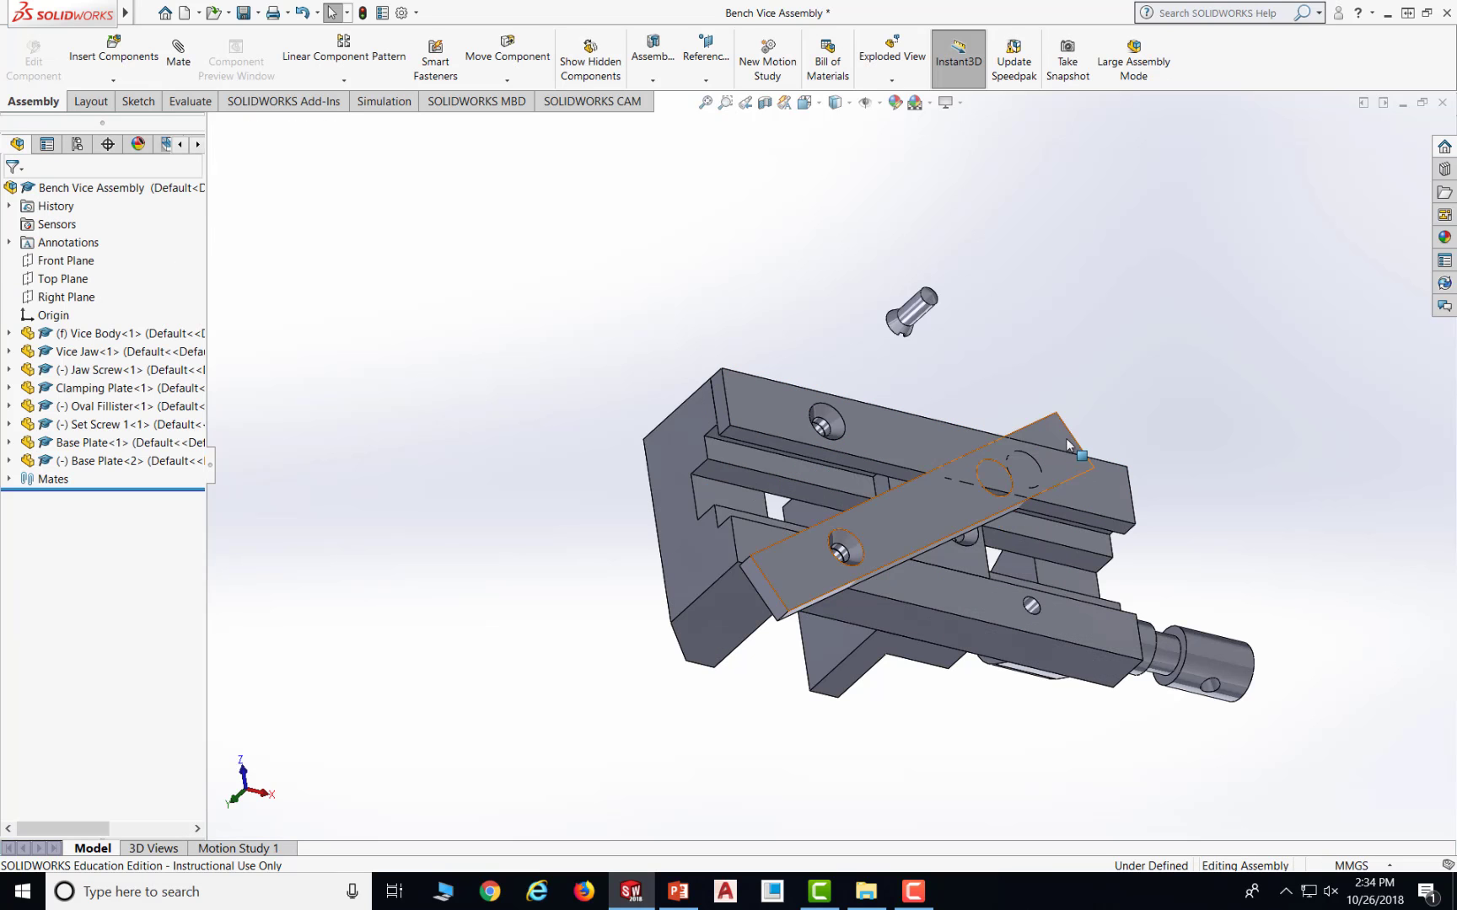
# - Mate the second base plate's free hole concentric with the vice body's remaining hole beneath it, and save the assembly
pyautogui.moveTo(890, 332); pyautogui.dragTo(1138, 662)
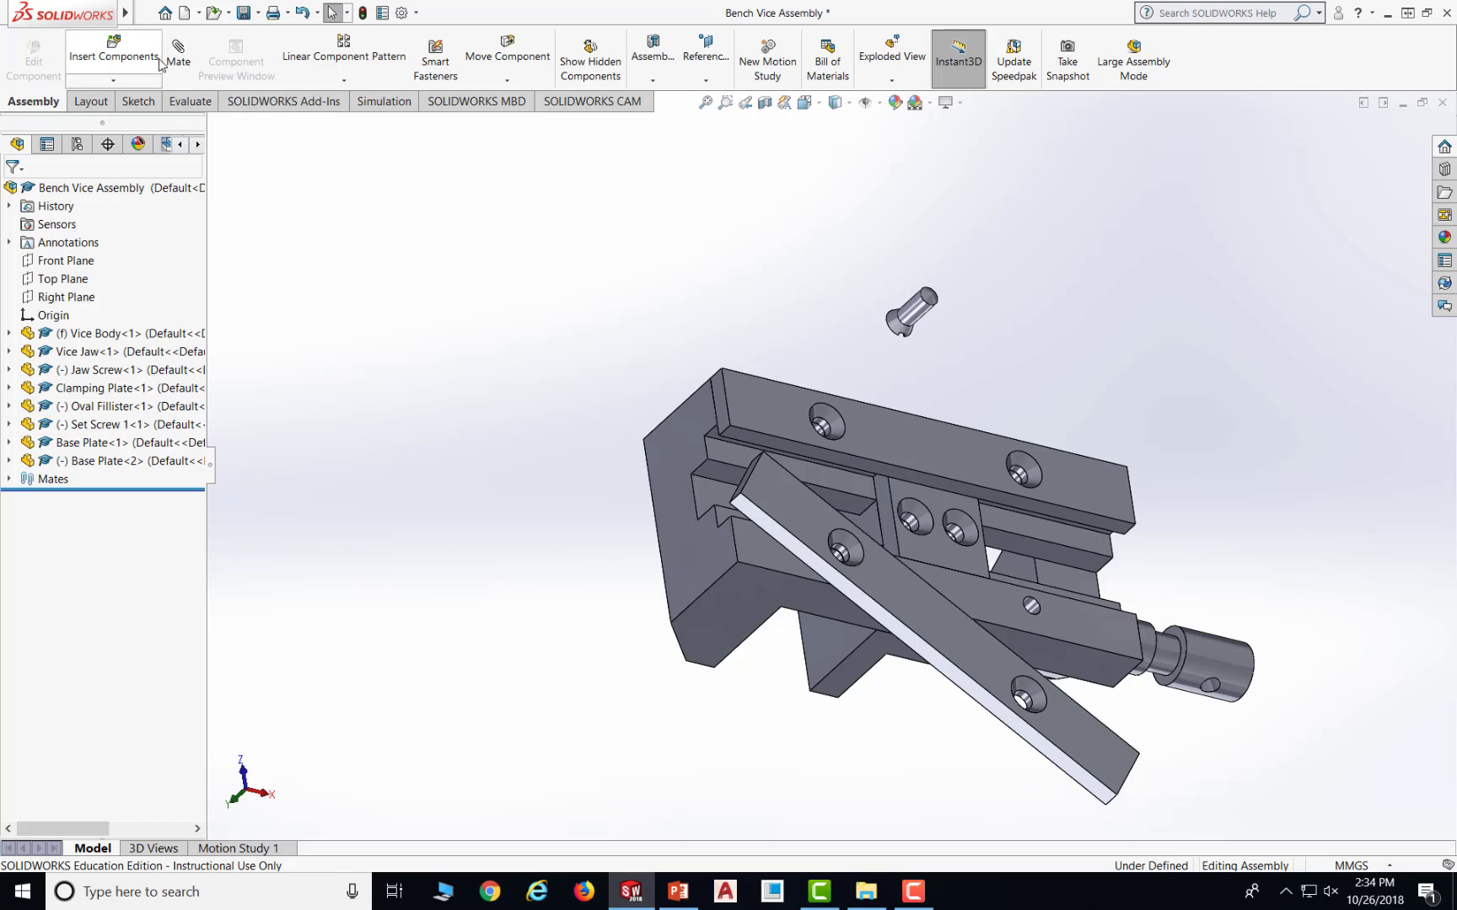
pyautogui.click(1027, 701)
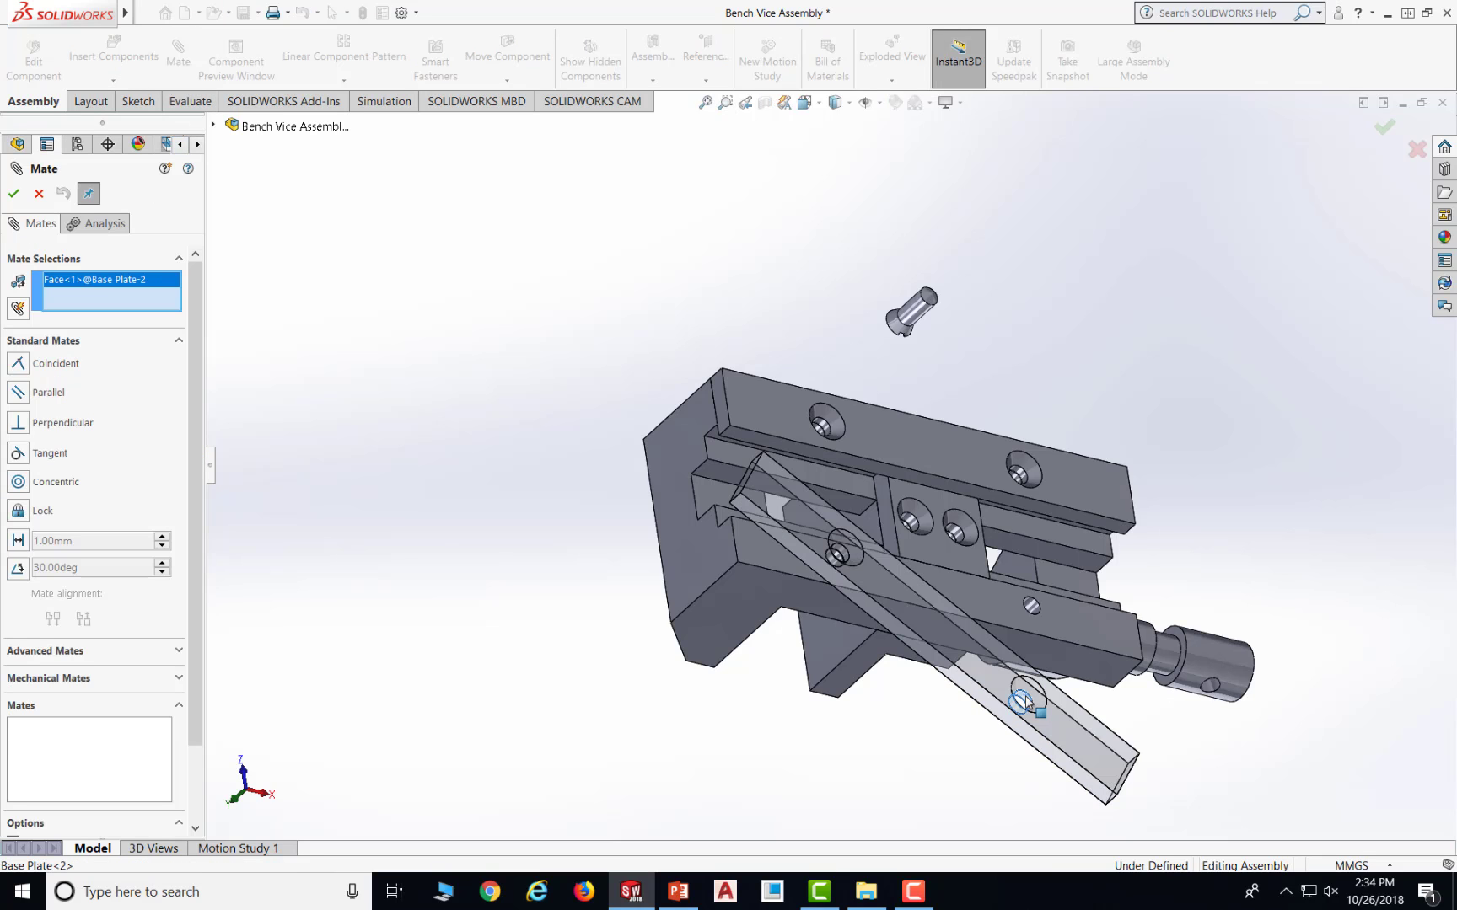
pyautogui.click(1030, 605)
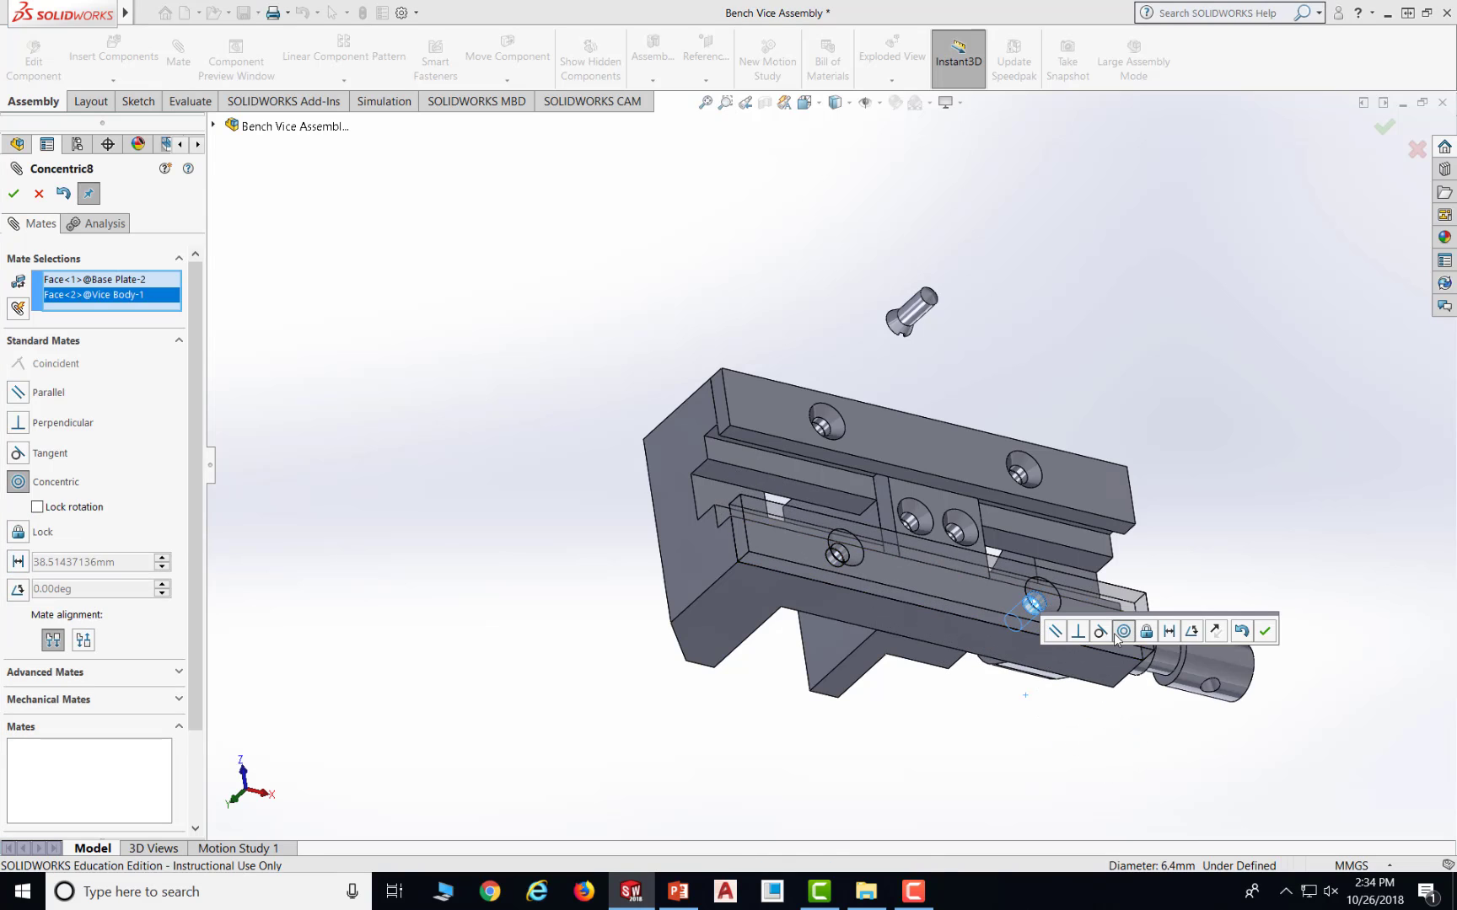
pyautogui.click(1271, 634)
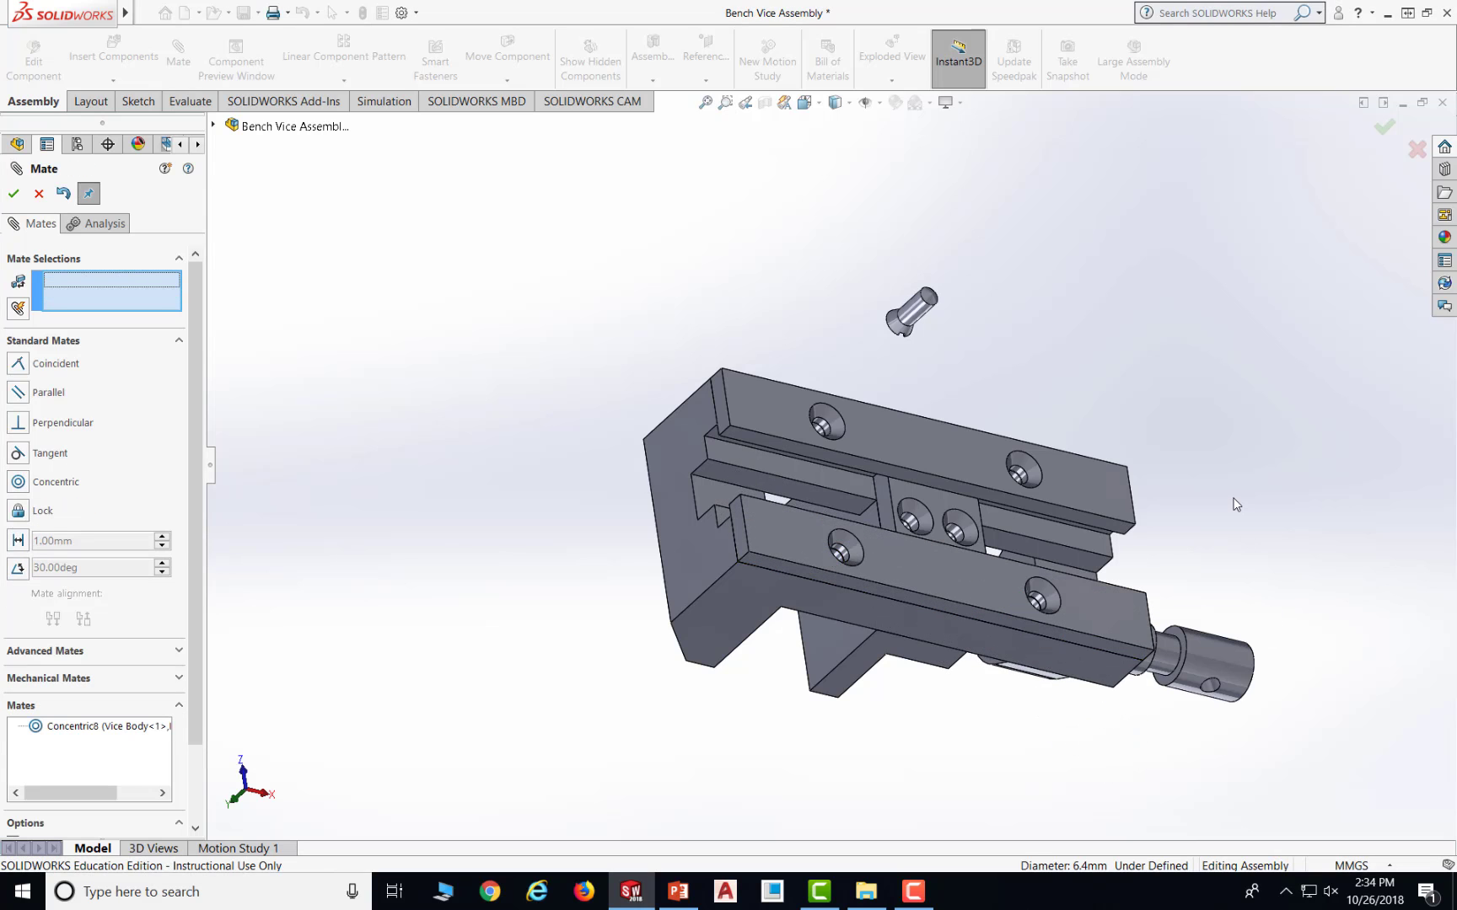
pyautogui.click(14, 193)
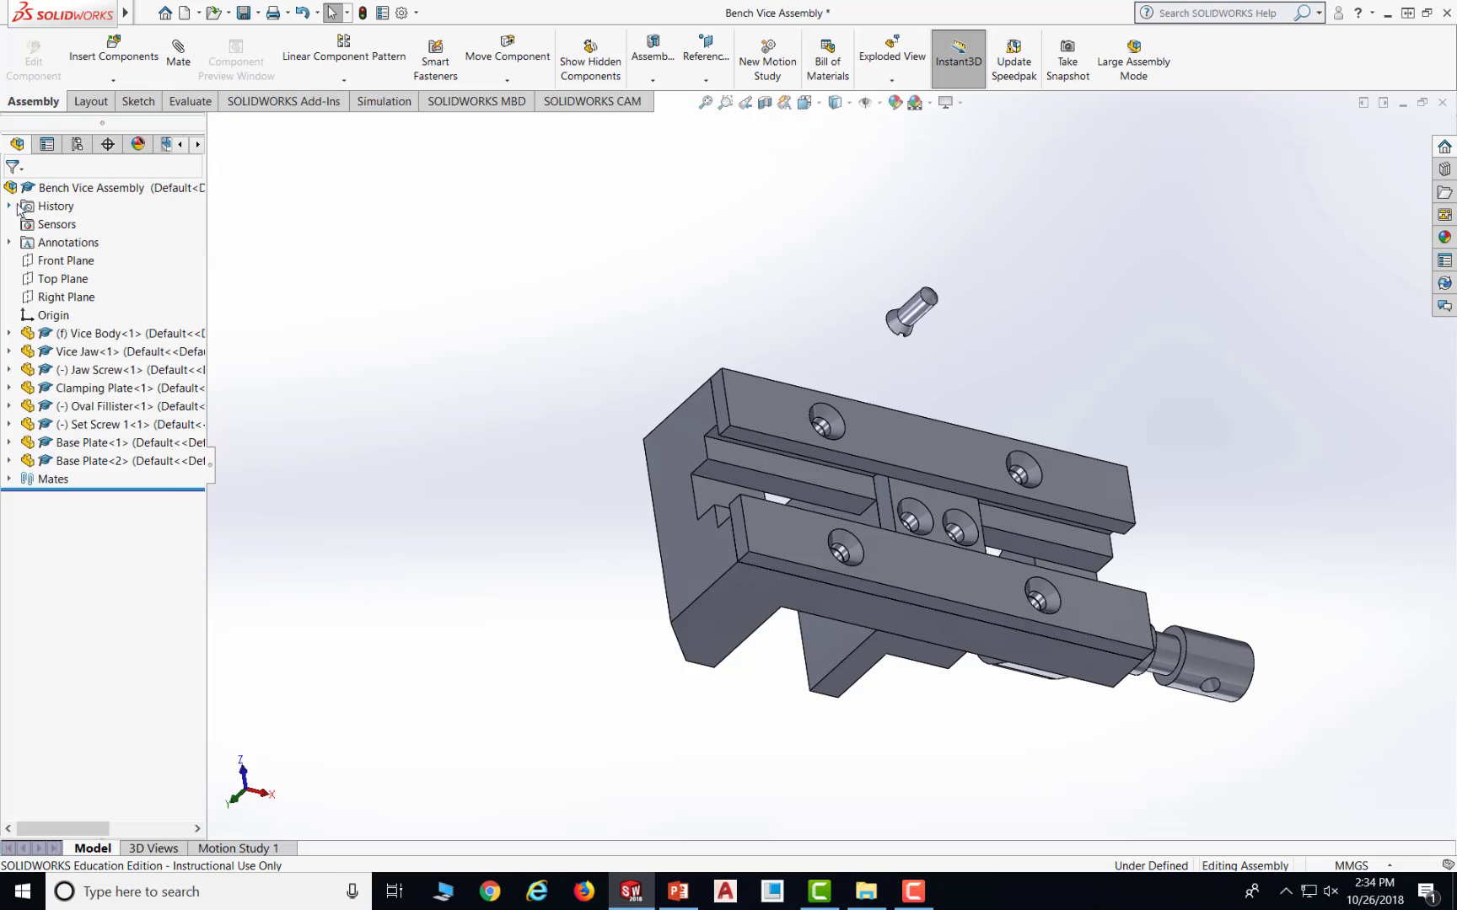
pyautogui.click(244, 13)
# - Add a coincident mate between the set screw's flat end face and the vice body hole's bottom face under the first base plate
pyautogui.scroll(-1, 893, 348)
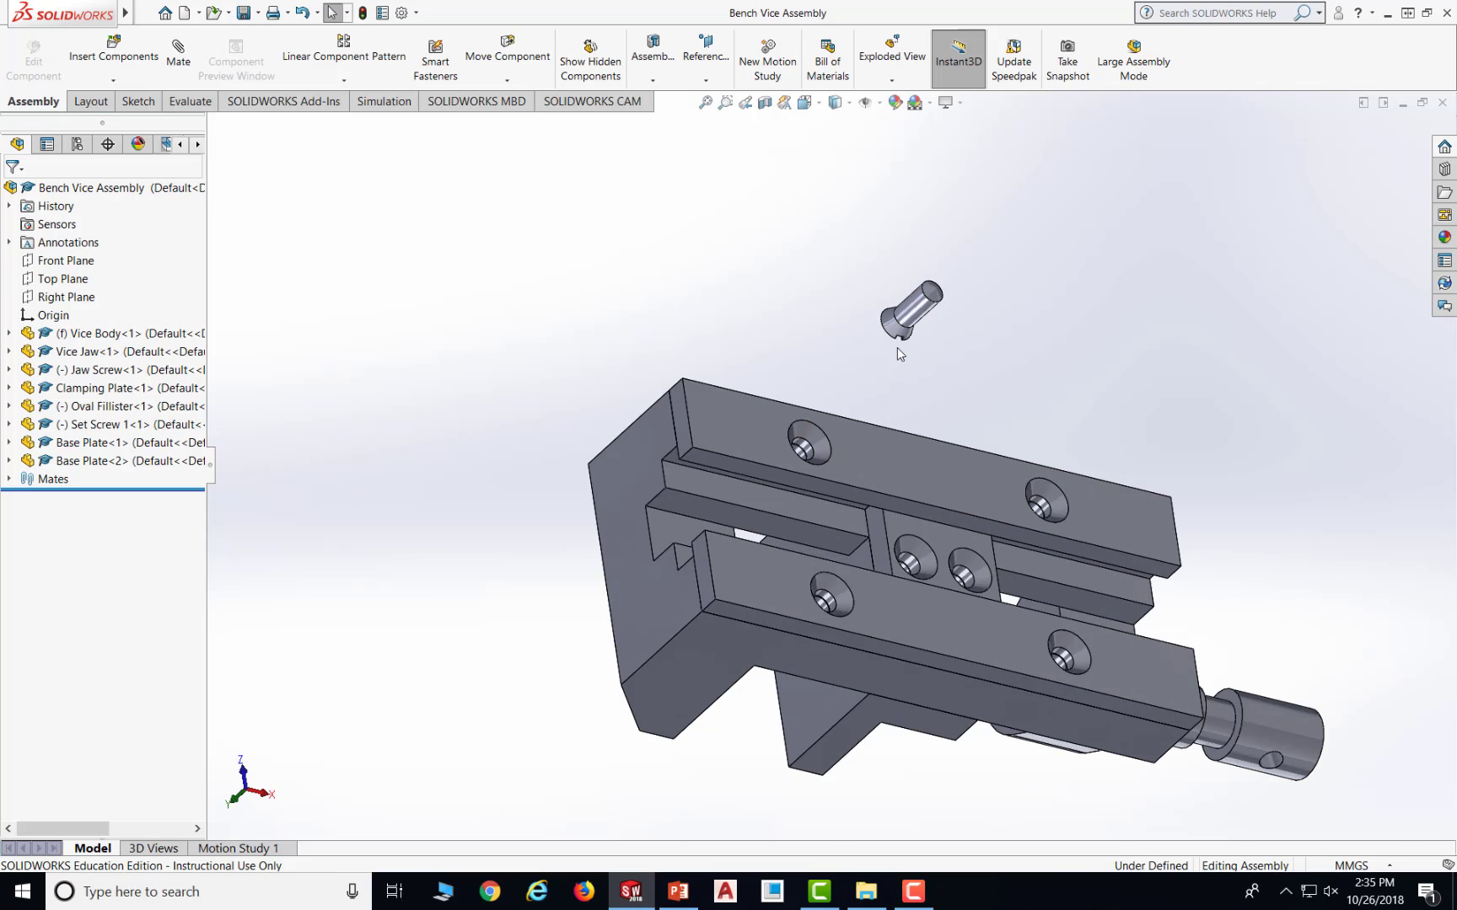
pyautogui.scroll(-1, 896, 348)
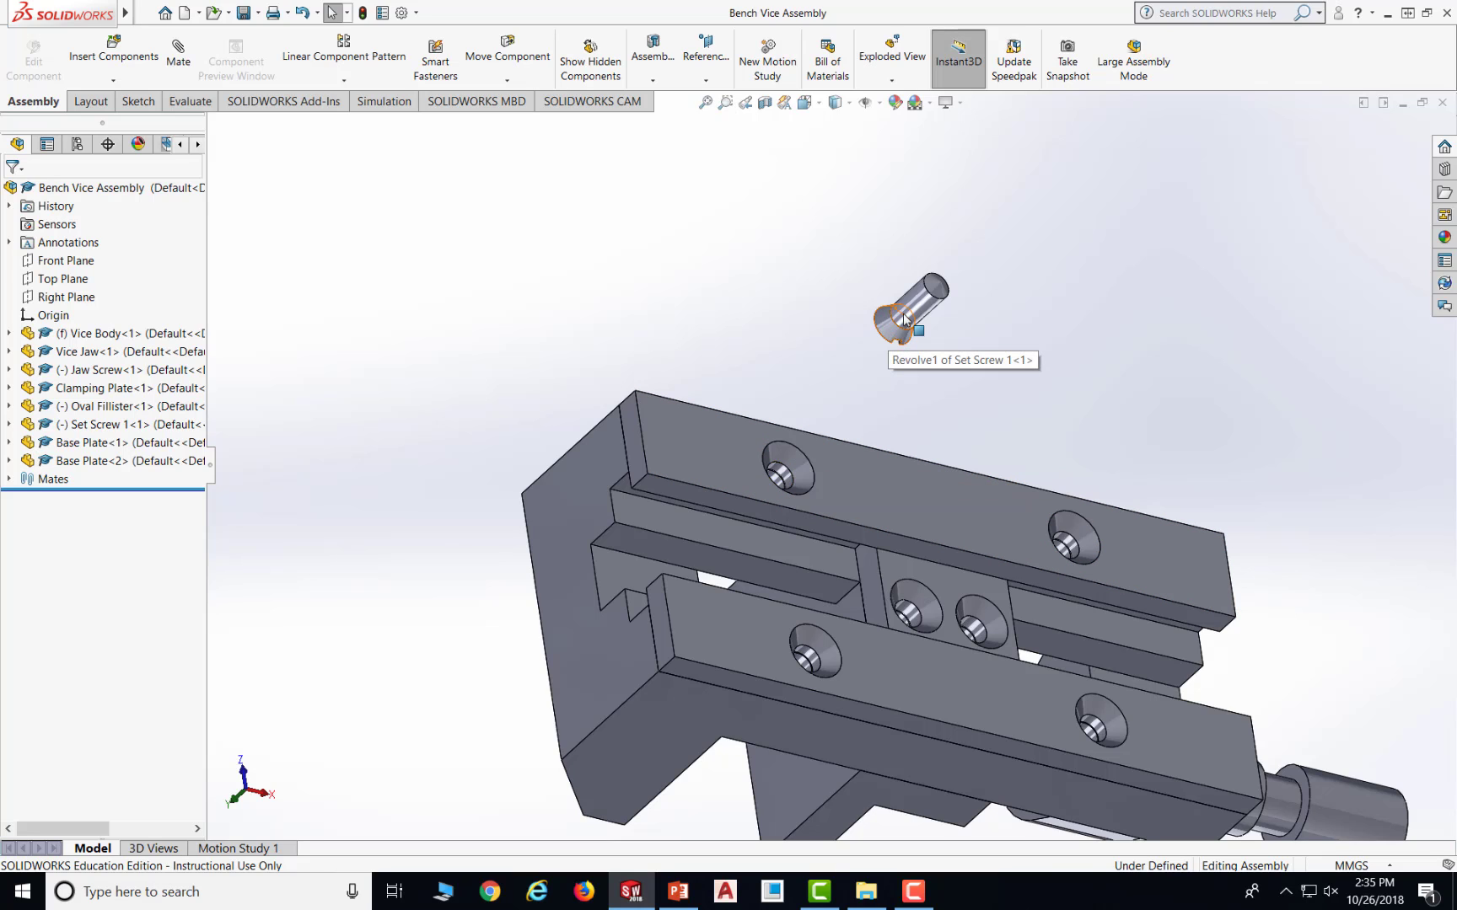
pyautogui.scroll(-2, 906, 319)
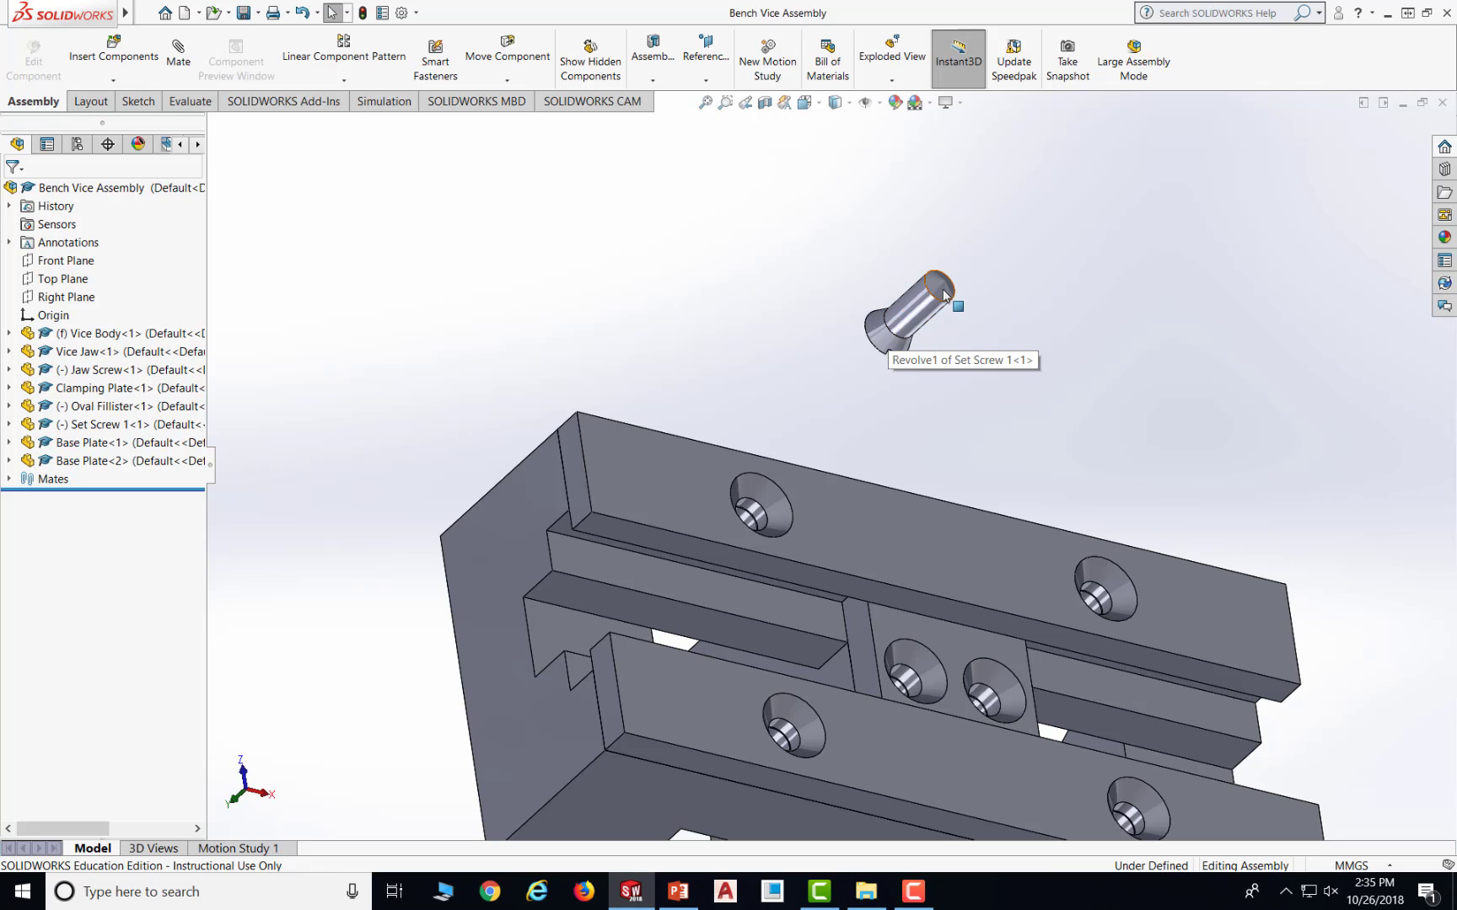
pyautogui.moveTo(942, 360); pyautogui.dragTo(860, 477, button='middle')
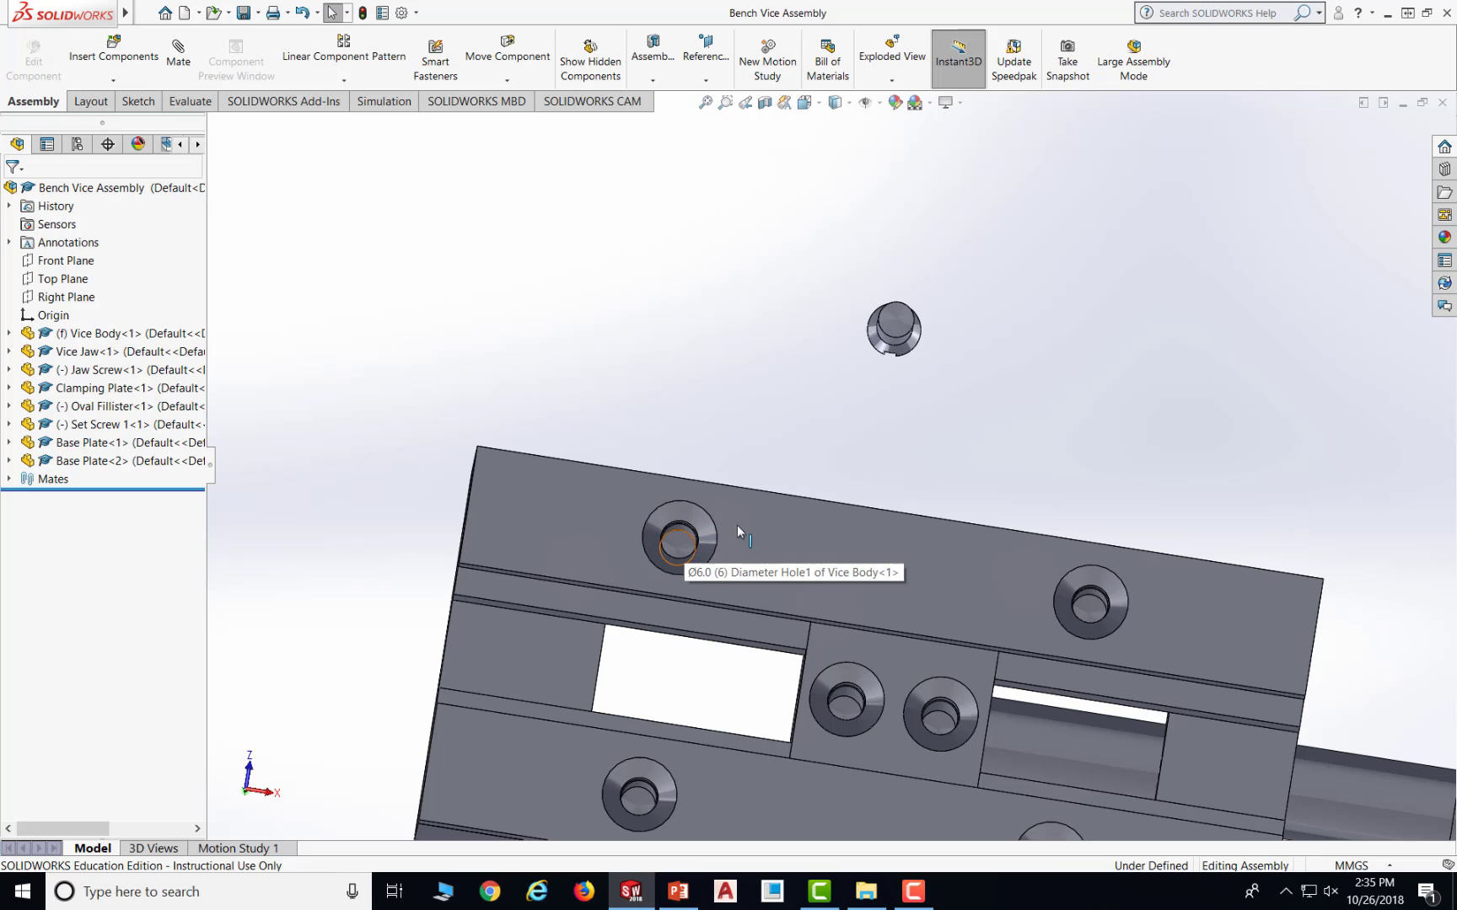
pyautogui.moveTo(927, 384); pyautogui.dragTo(810, 350, button='middle')
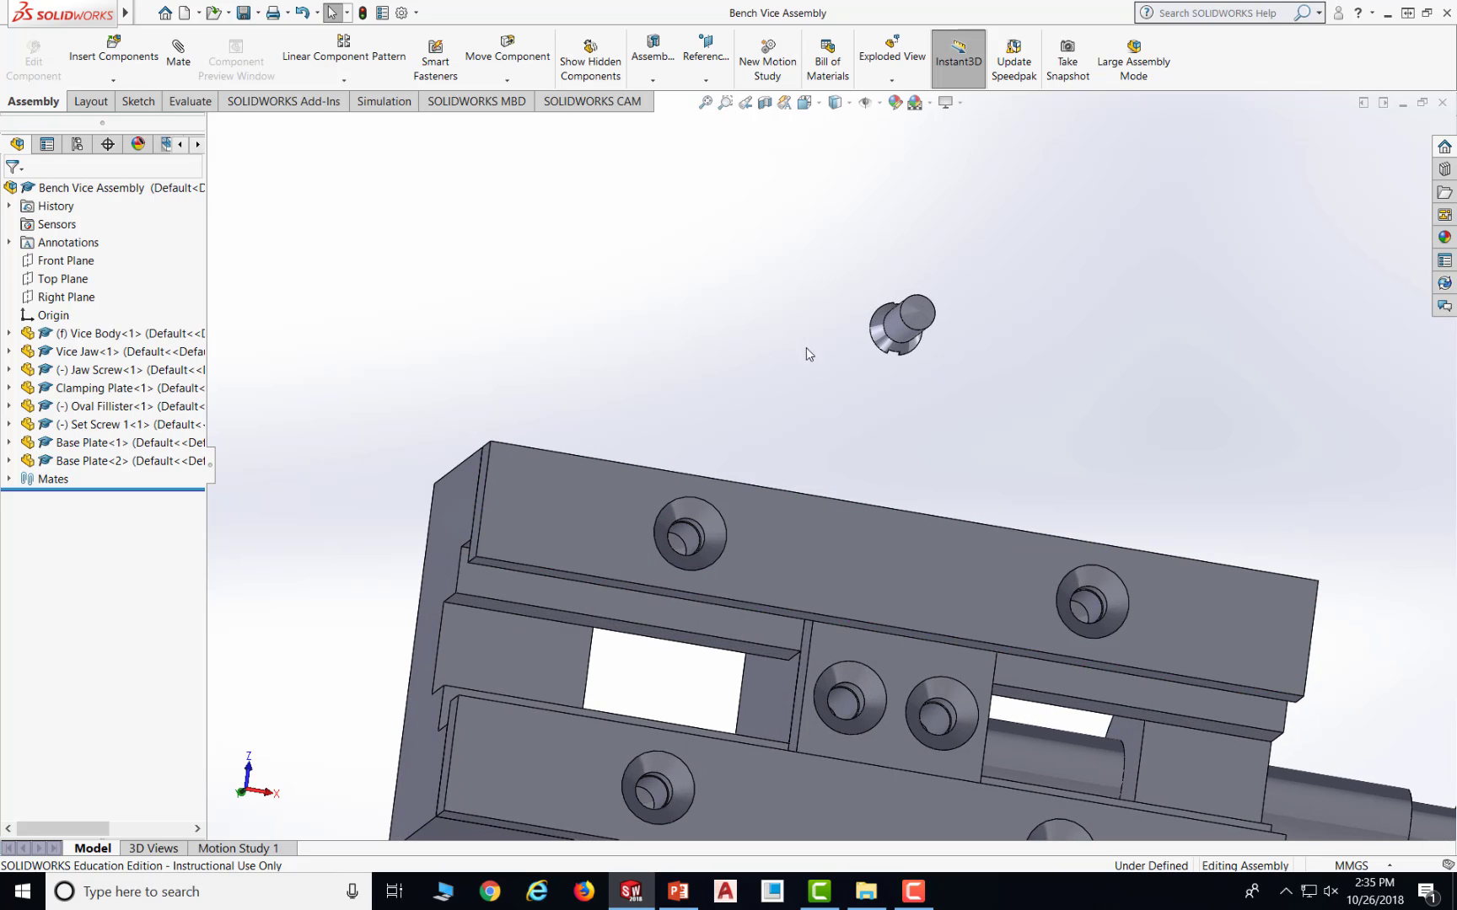
pyautogui.click(188, 71)
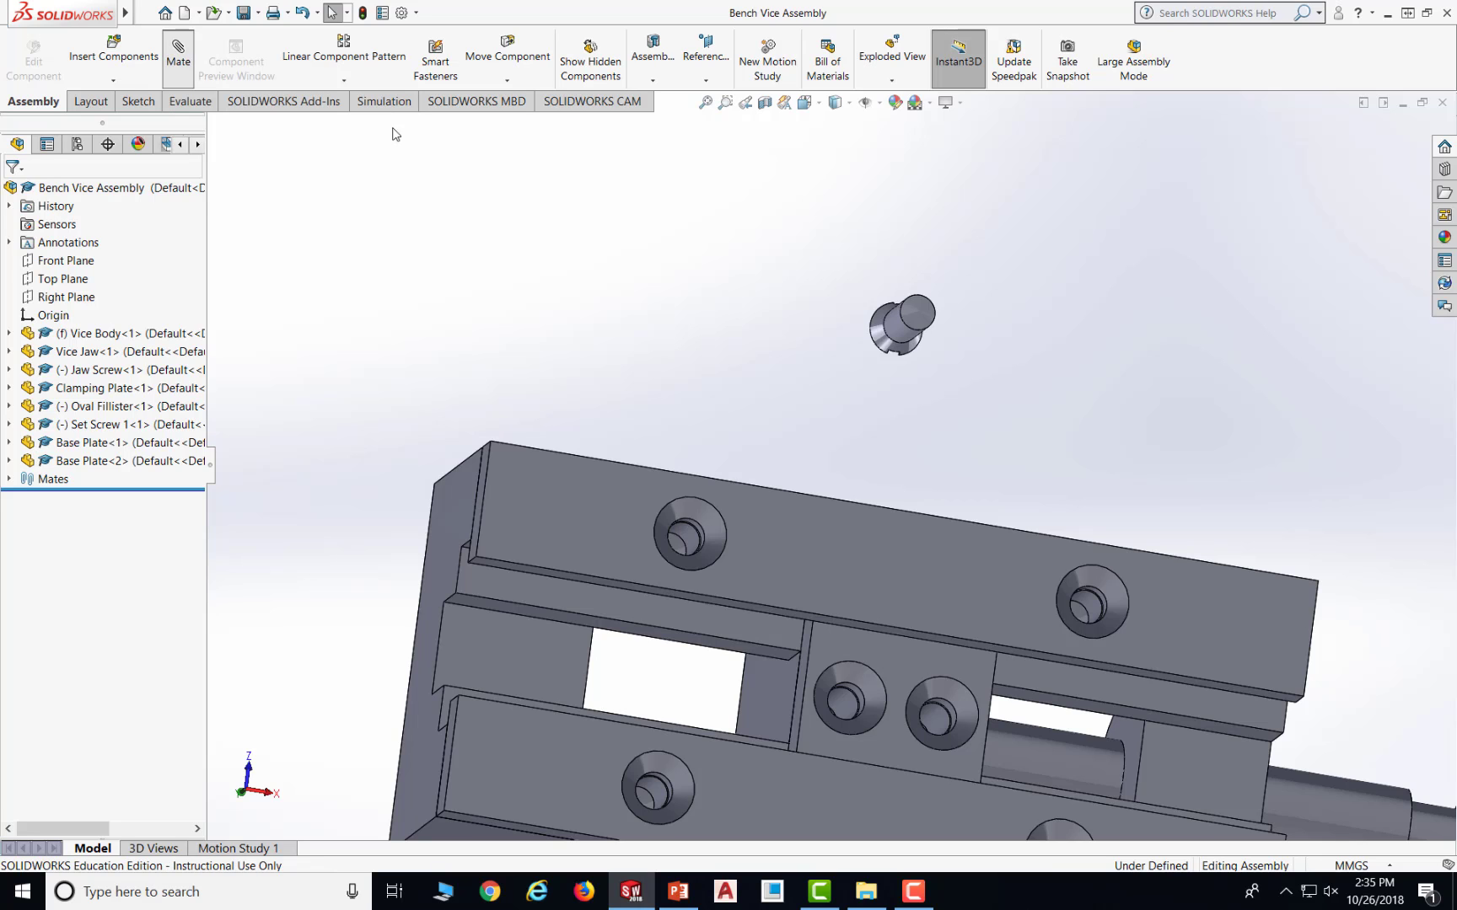
pyautogui.click(917, 315)
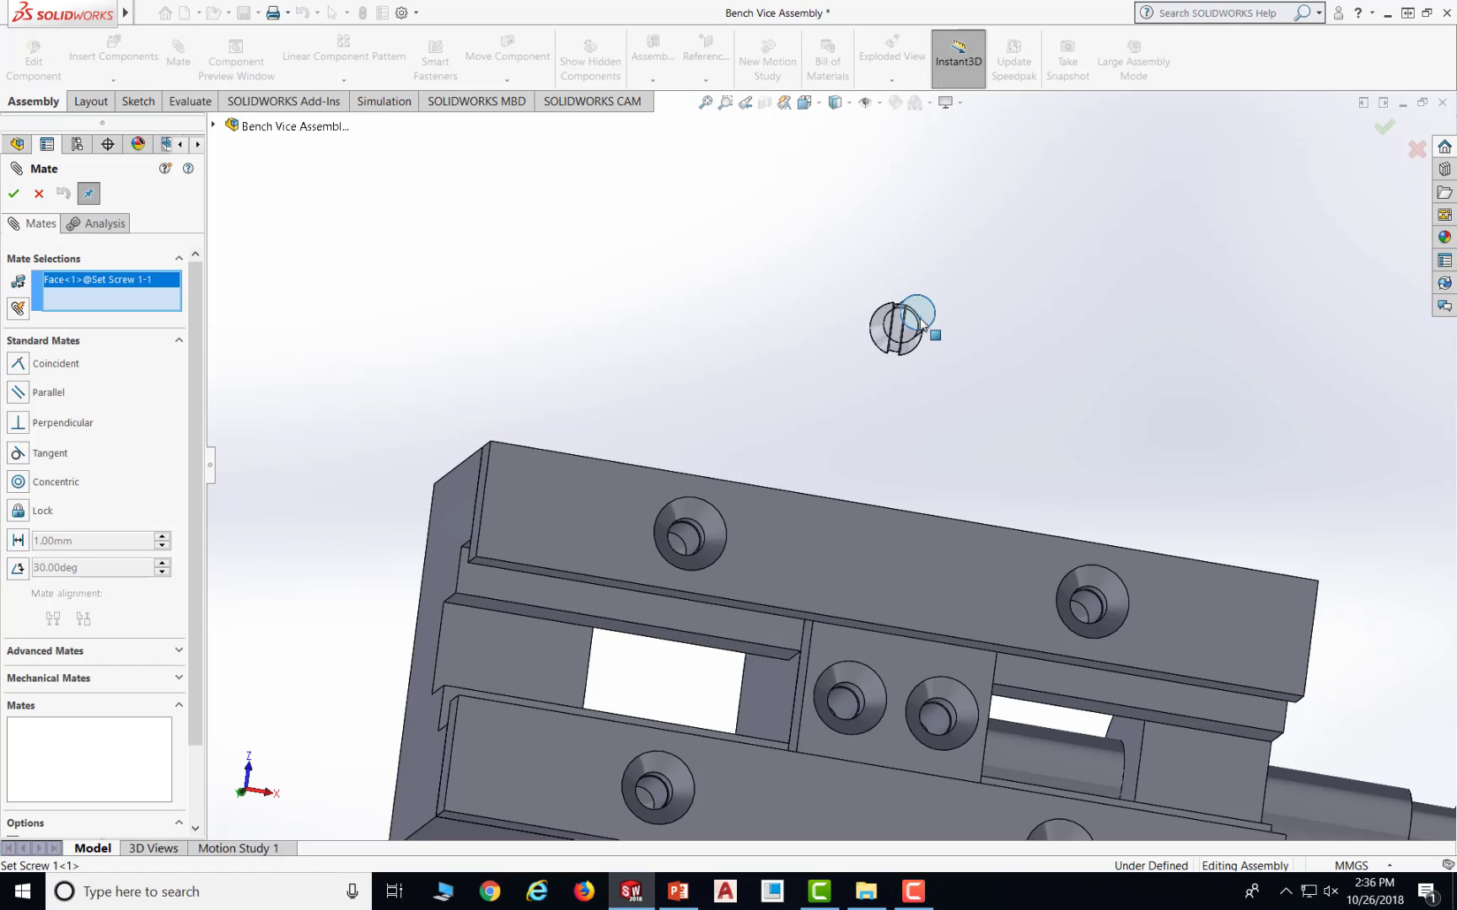
pyautogui.moveTo(822, 522); pyautogui.dragTo(747, 556, button='middle')
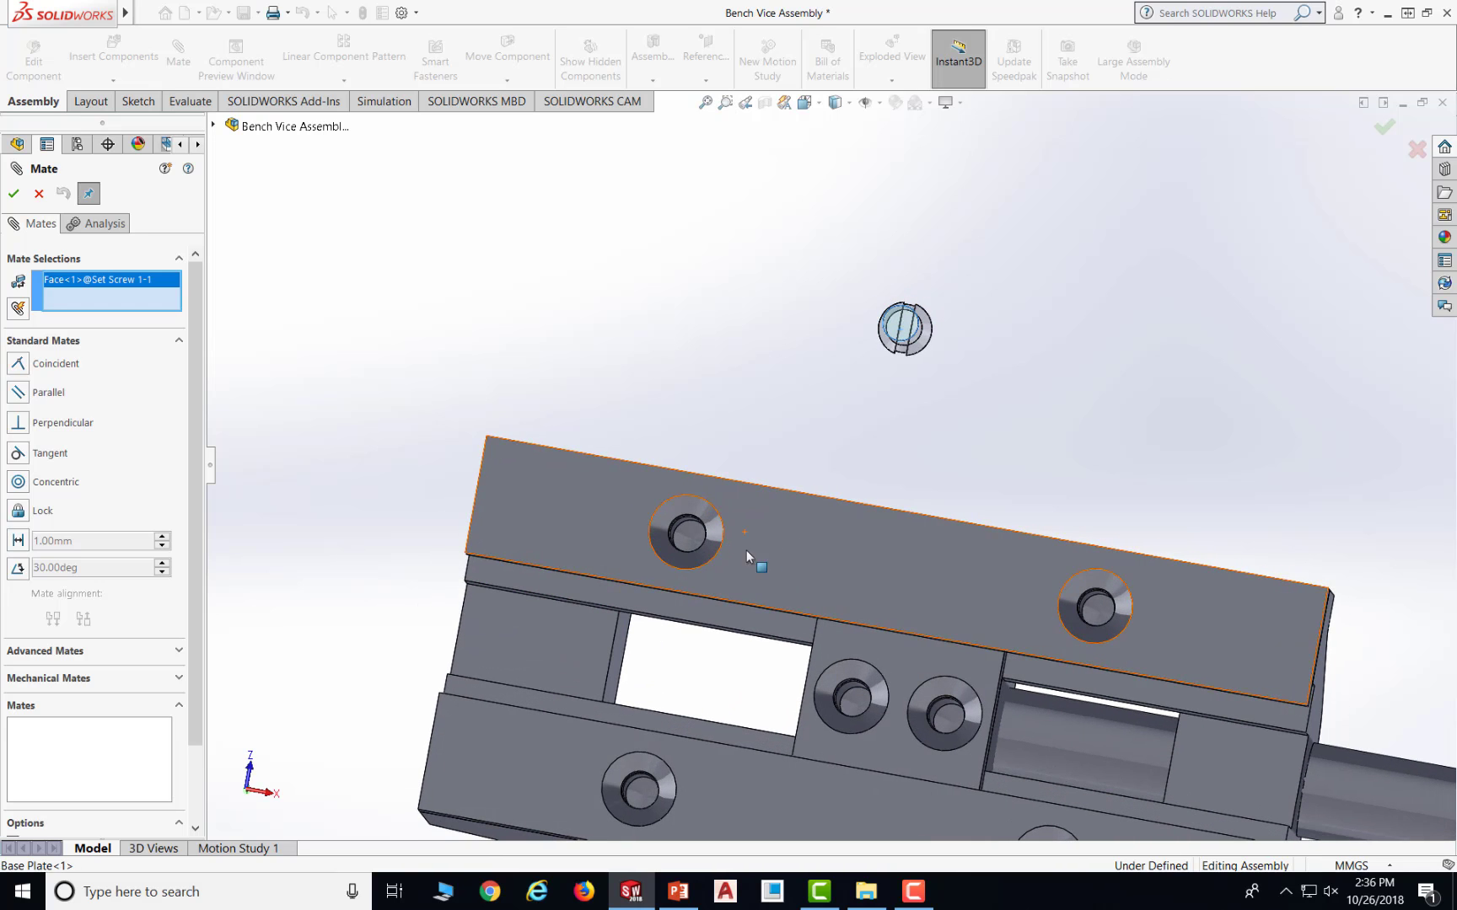
pyautogui.click(688, 535)
pyautogui.moveTo(816, 466); pyautogui.dragTo(871, 322, button='middle')
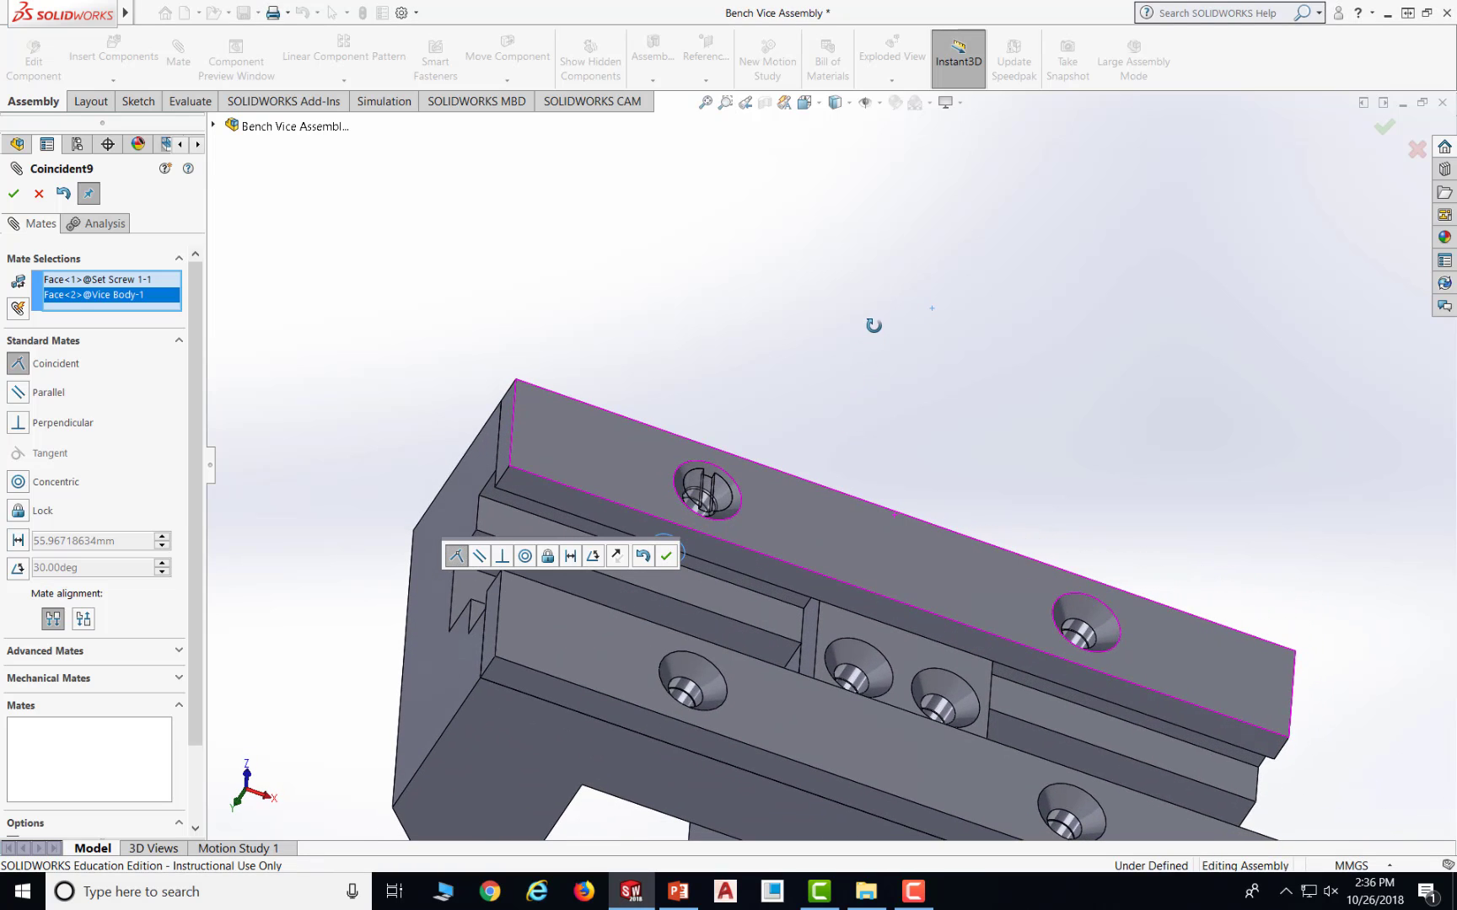
pyautogui.click(666, 557)
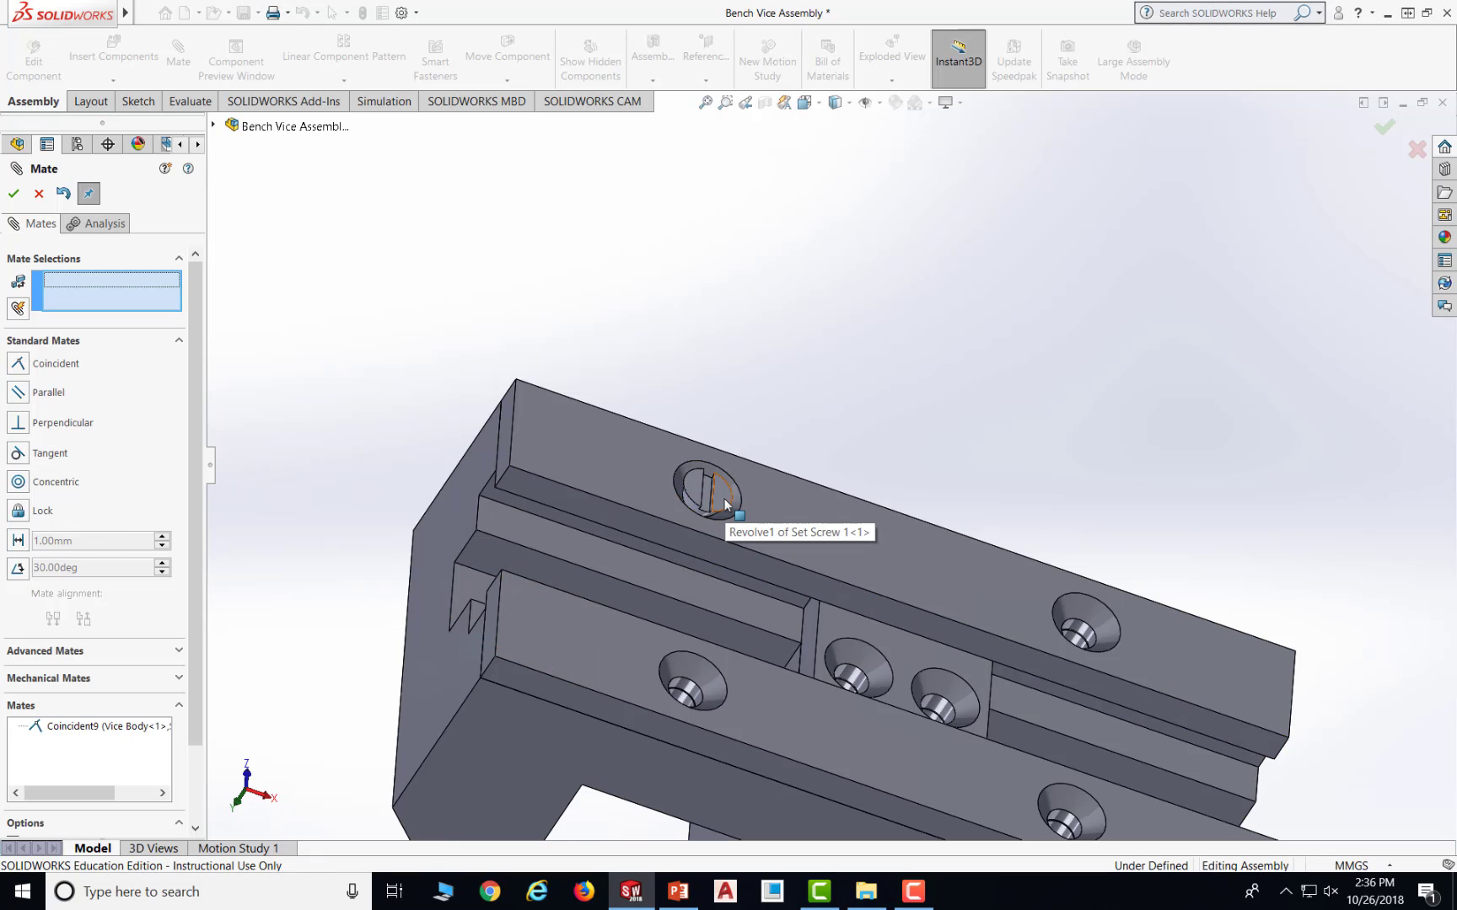
# - Rotate the set screw in its hole until its slot runs roughly along the base plate, and finish mating
pyautogui.click(736, 506)
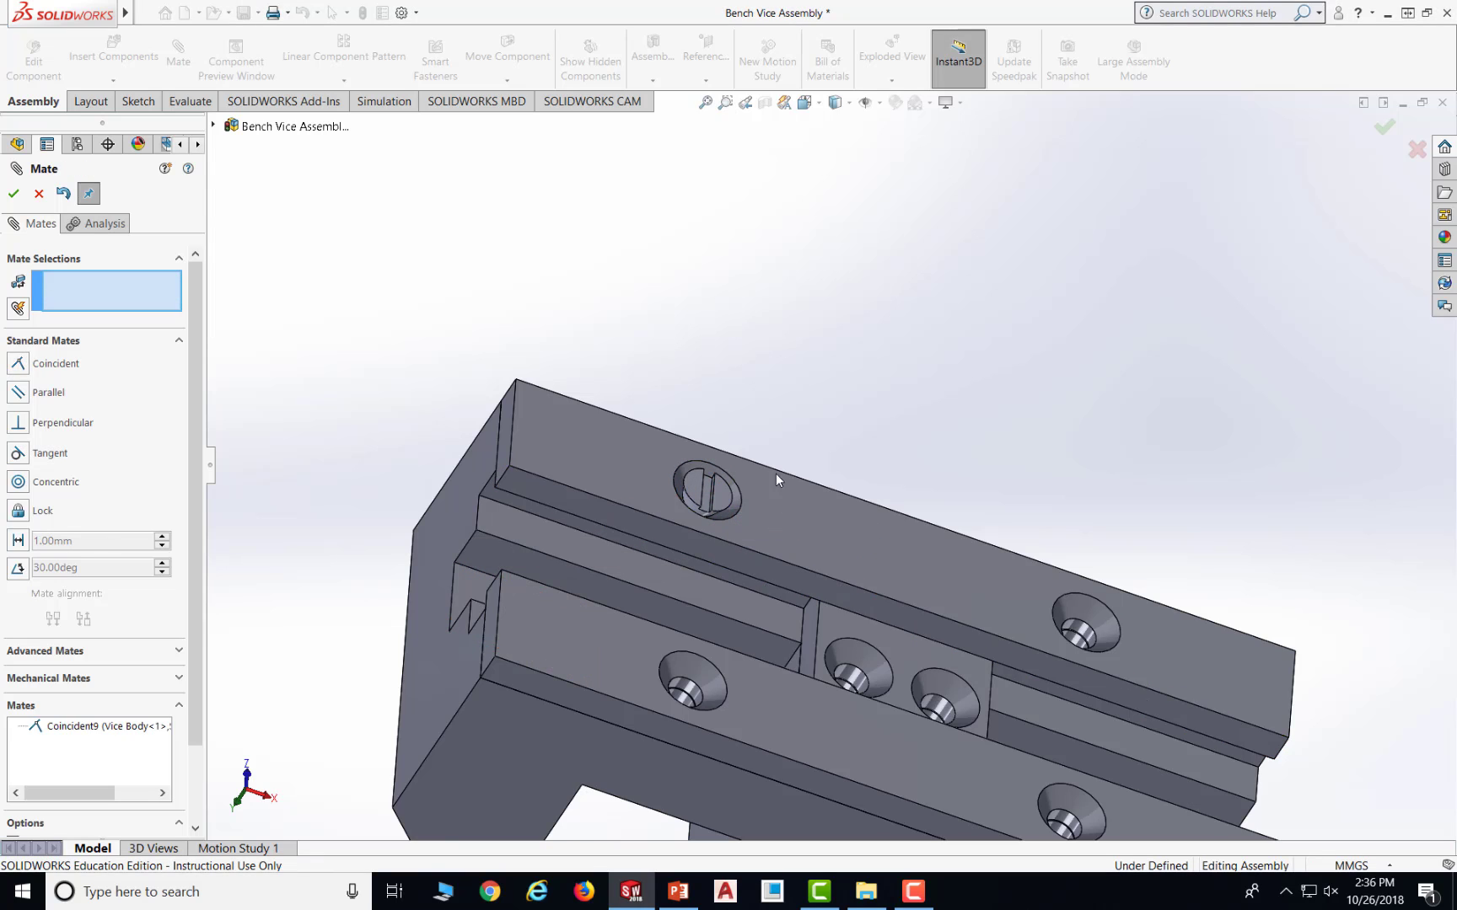
pyautogui.click(695, 506)
pyautogui.moveTo(971, 560); pyautogui.dragTo(712, 498)
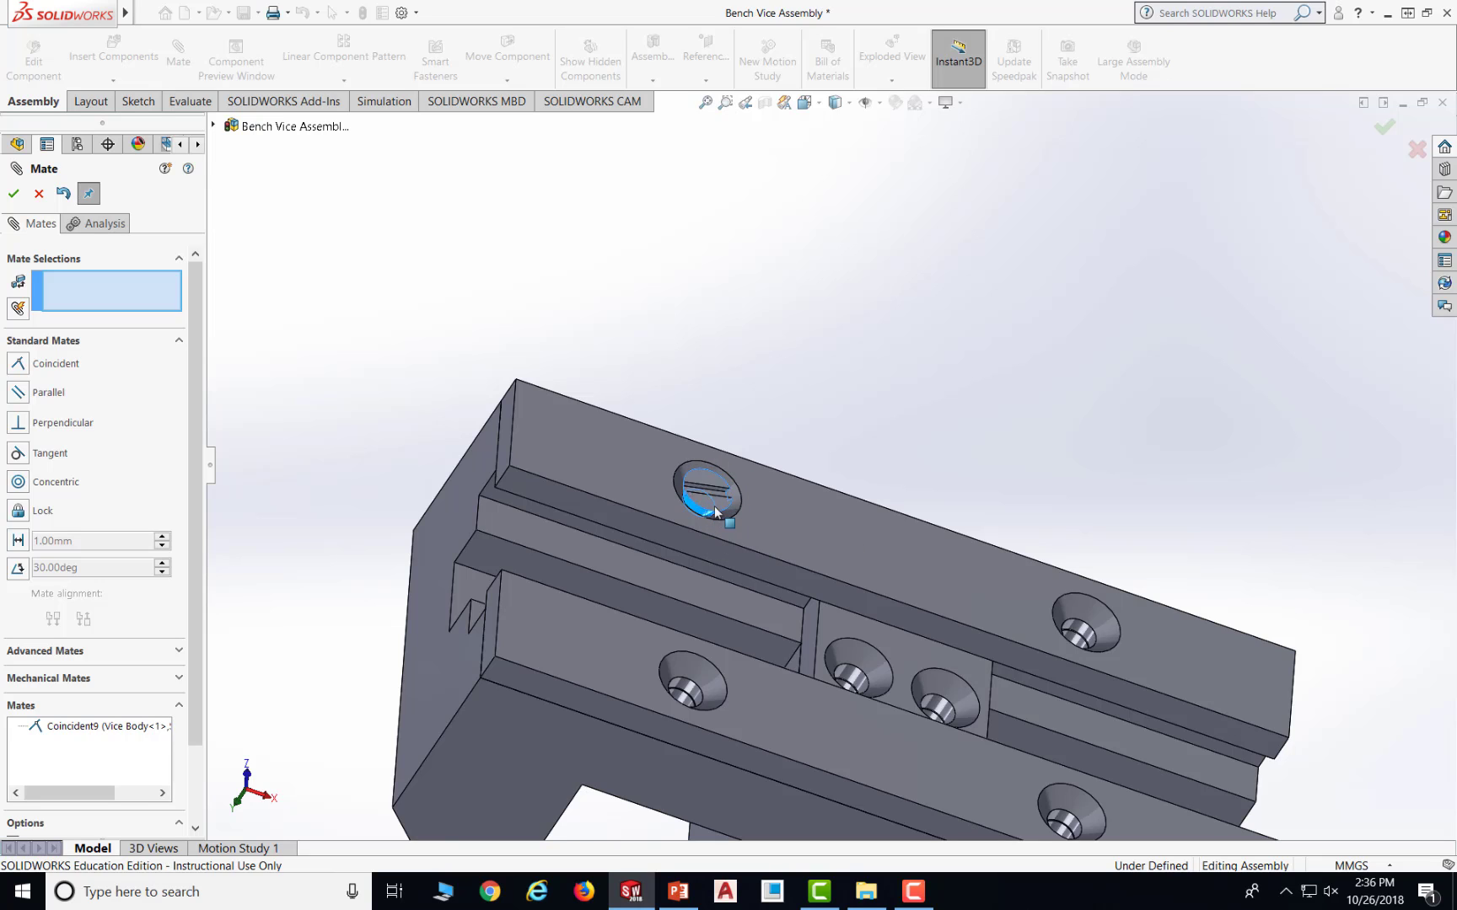
pyautogui.moveTo(693, 489)
pyautogui.mouseDown()
pyautogui.moveTo(732, 520)
pyautogui.moveTo(704, 528)
pyautogui.moveTo(696, 489)
pyautogui.moveTo(704, 509)
pyautogui.moveTo(687, 506)
pyautogui.moveTo(712, 498)
pyautogui.moveTo(681, 499)
pyautogui.moveTo(704, 484)
pyautogui.moveTo(729, 504)
pyautogui.moveTo(695, 496)
pyautogui.moveTo(713, 485)
pyautogui.mouseUp()
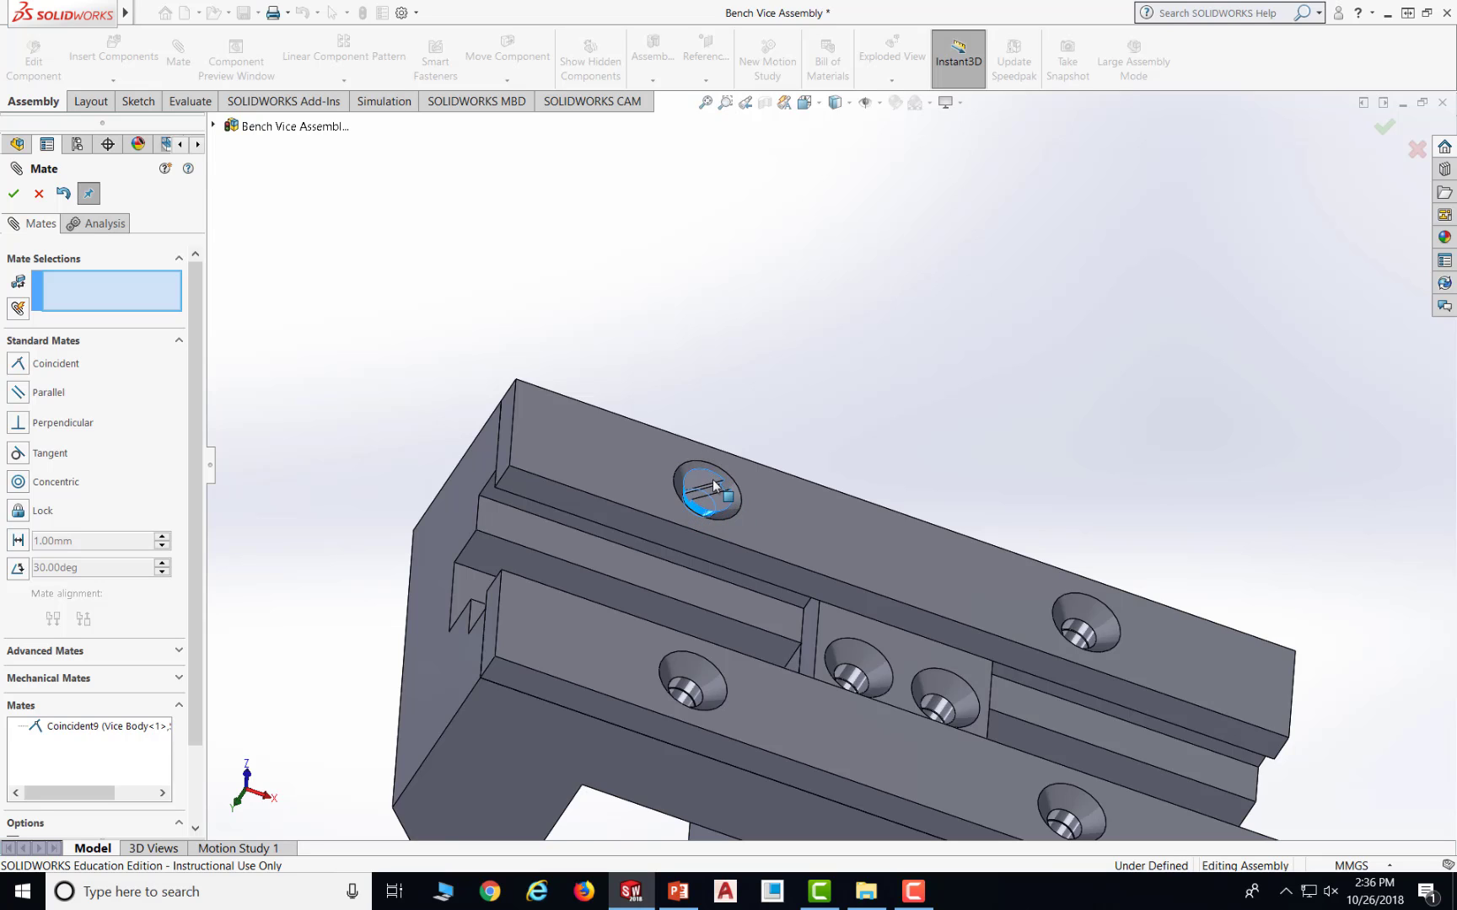
pyautogui.click(14, 196)
pyautogui.press('alt')
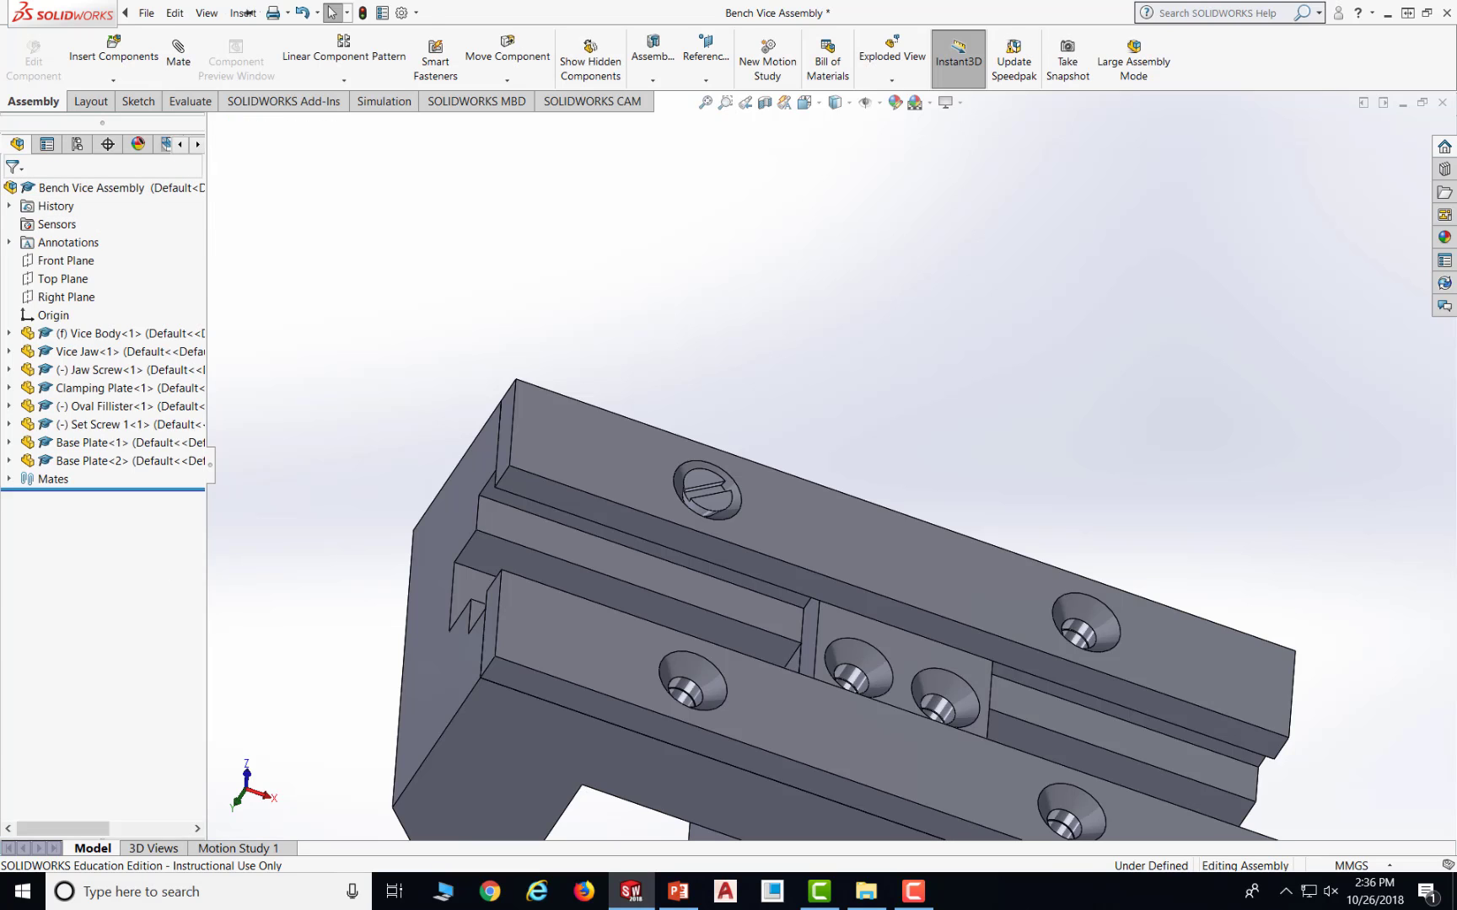
pyautogui.press('v')
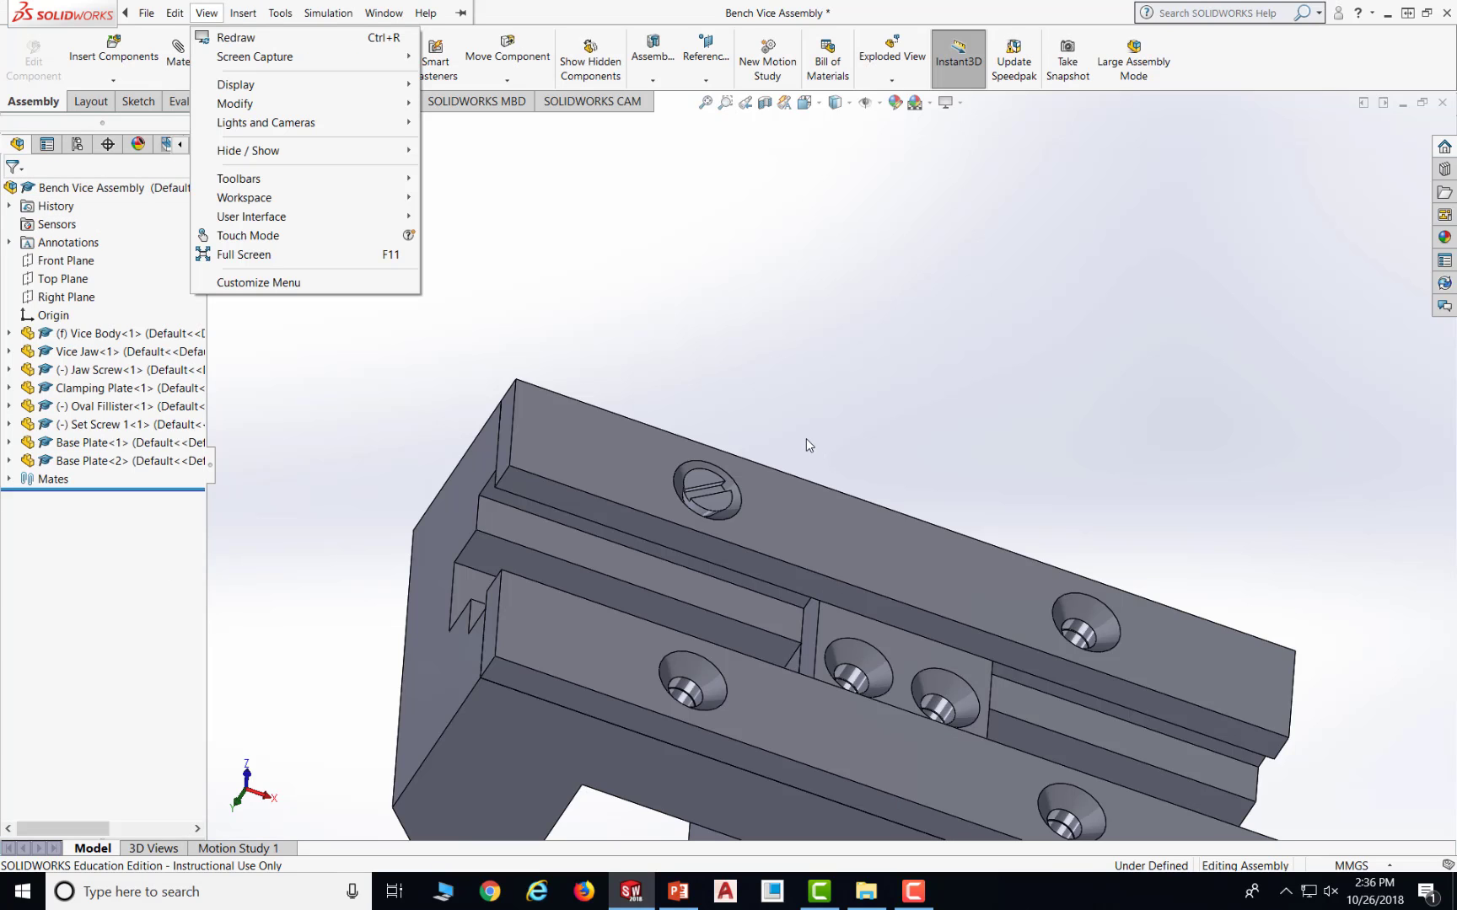
pyautogui.click(888, 390)
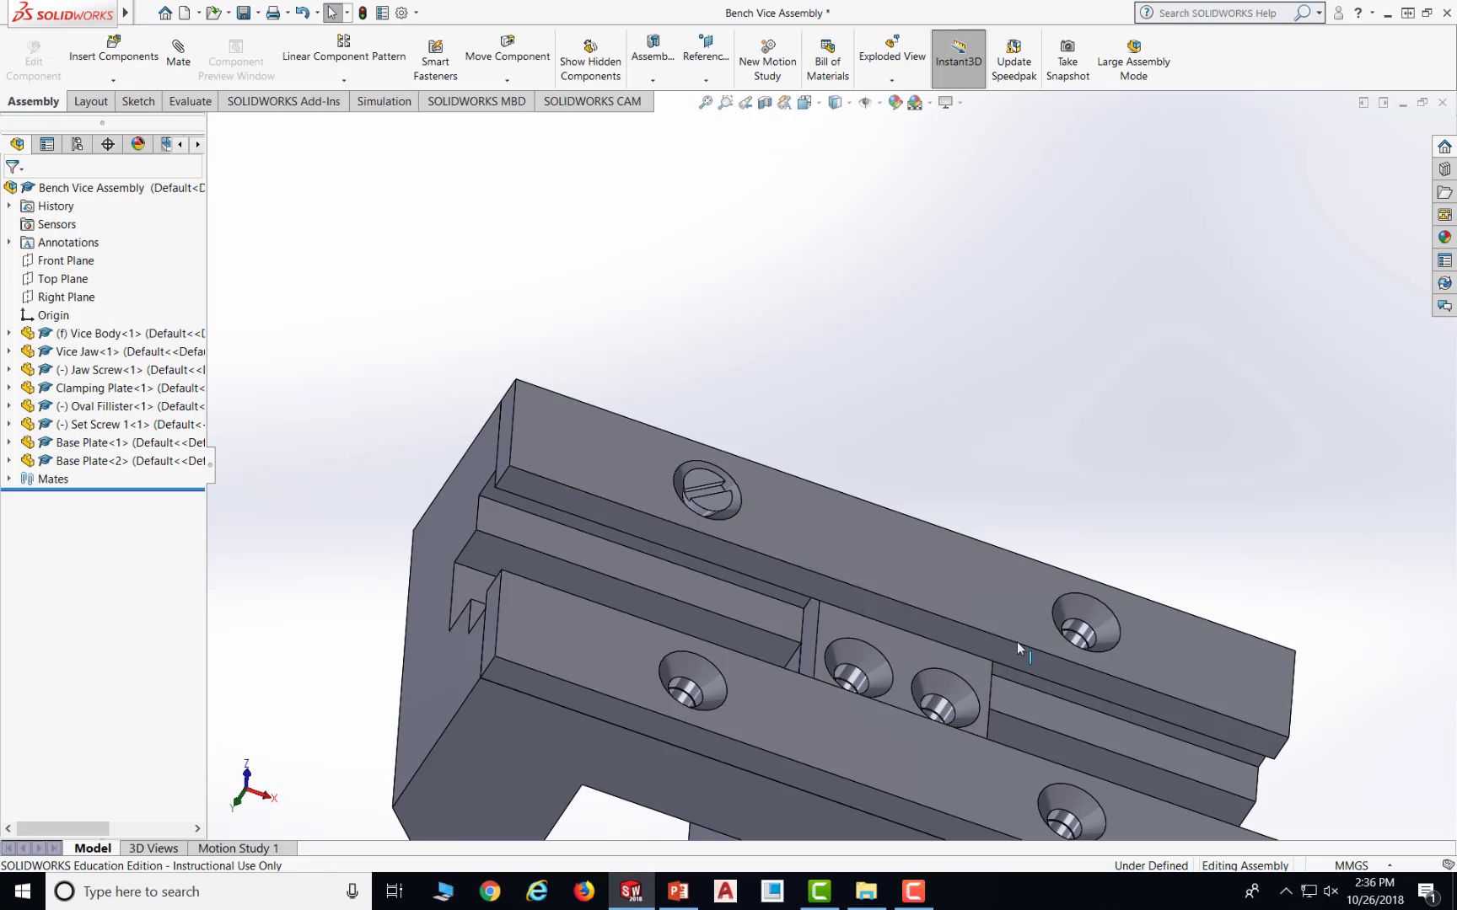
pyautogui.scroll(2, 796, 607)
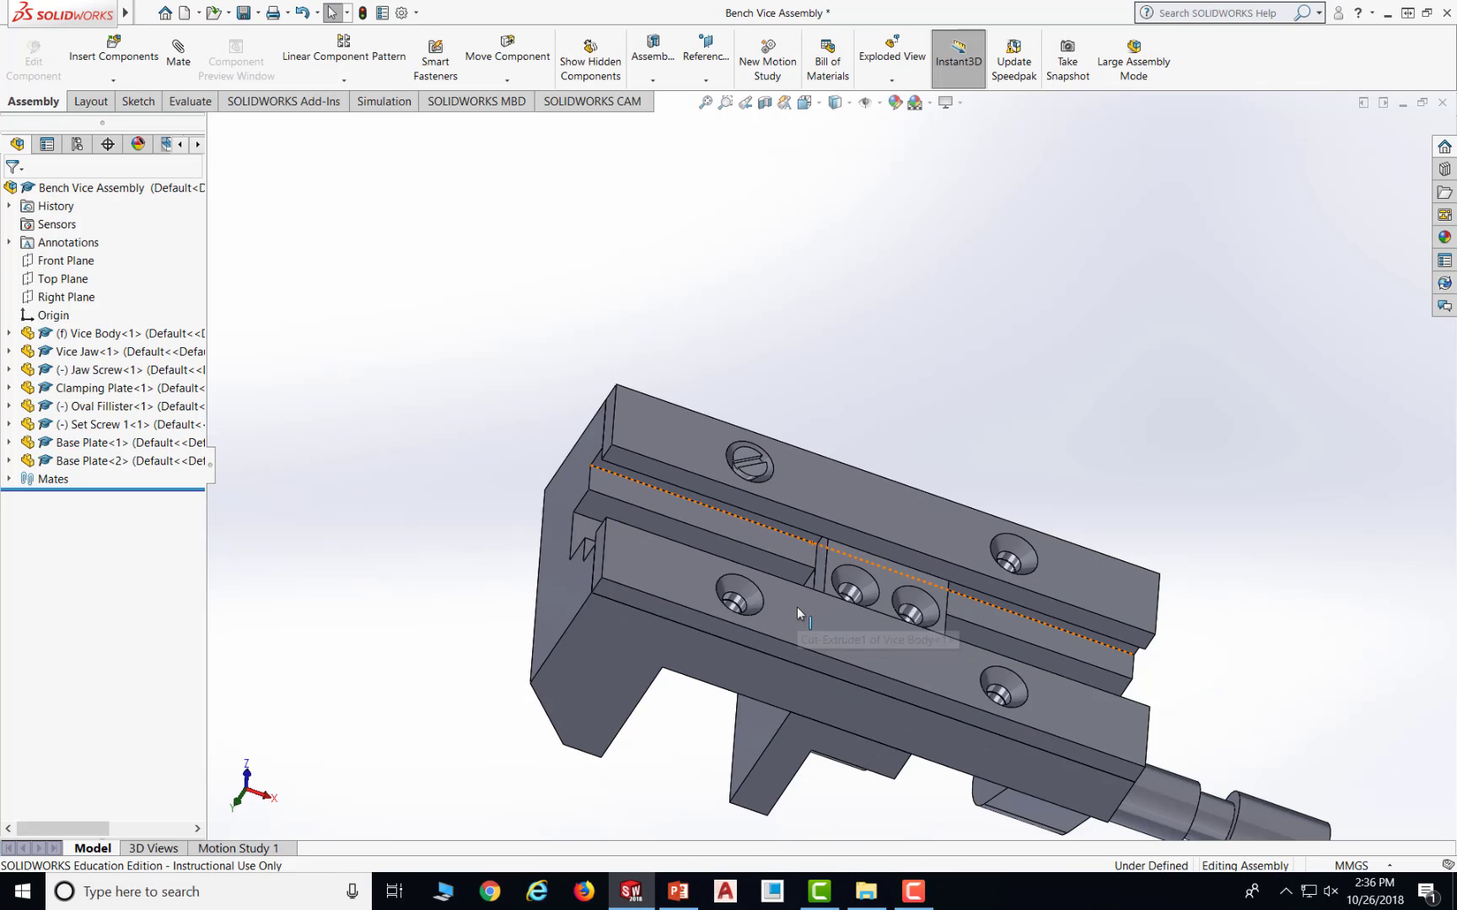
pyautogui.moveTo(911, 489); pyautogui.dragTo(877, 395, button='middle')
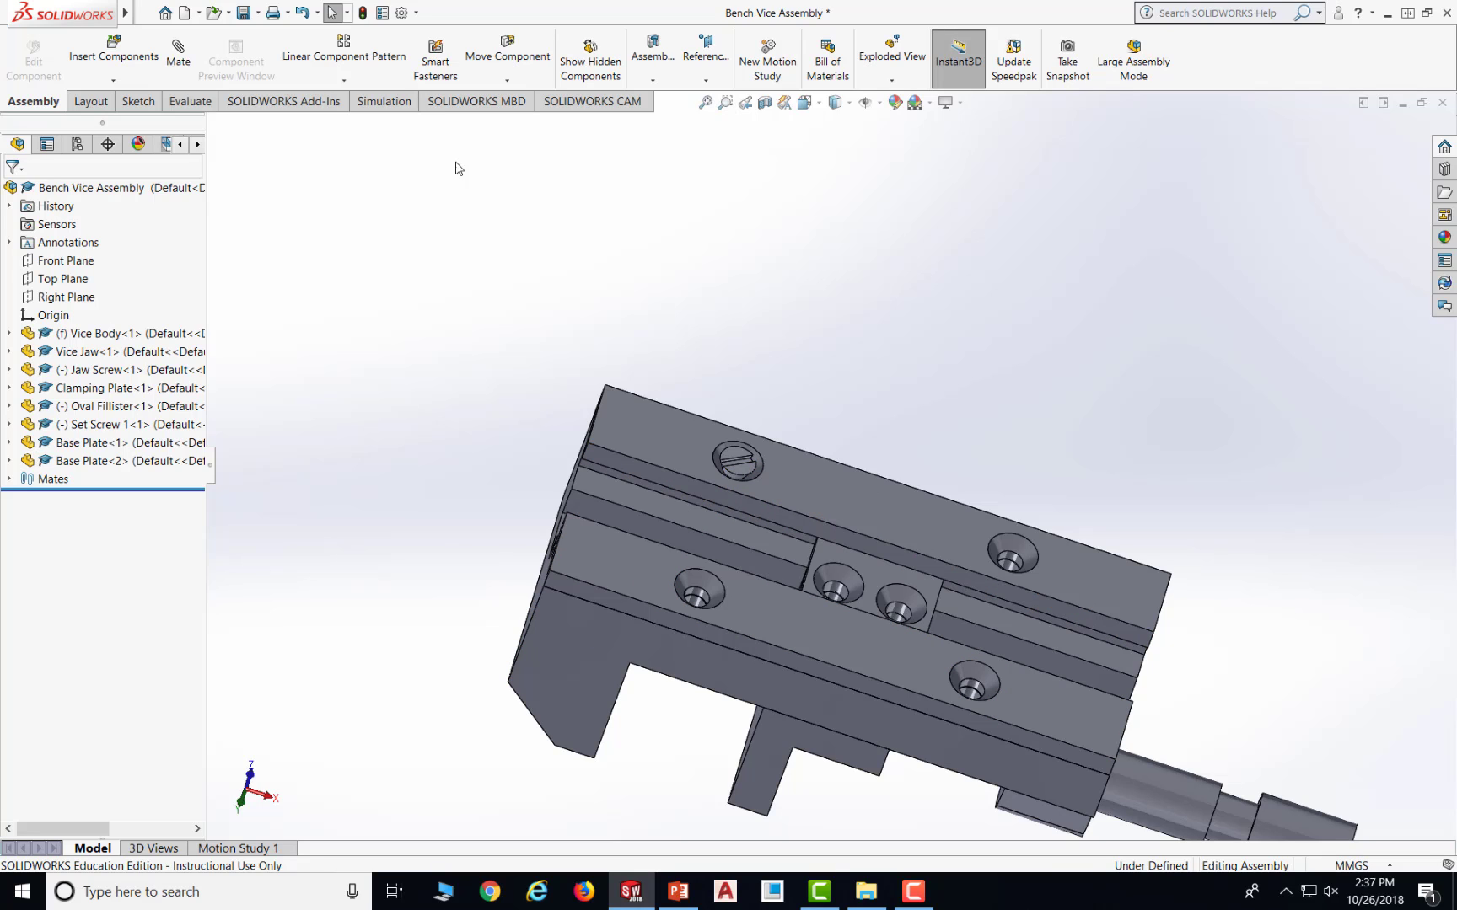
# - Start a linear component pattern with Set Screw 1 as the component to pattern
pyautogui.click(345, 81)
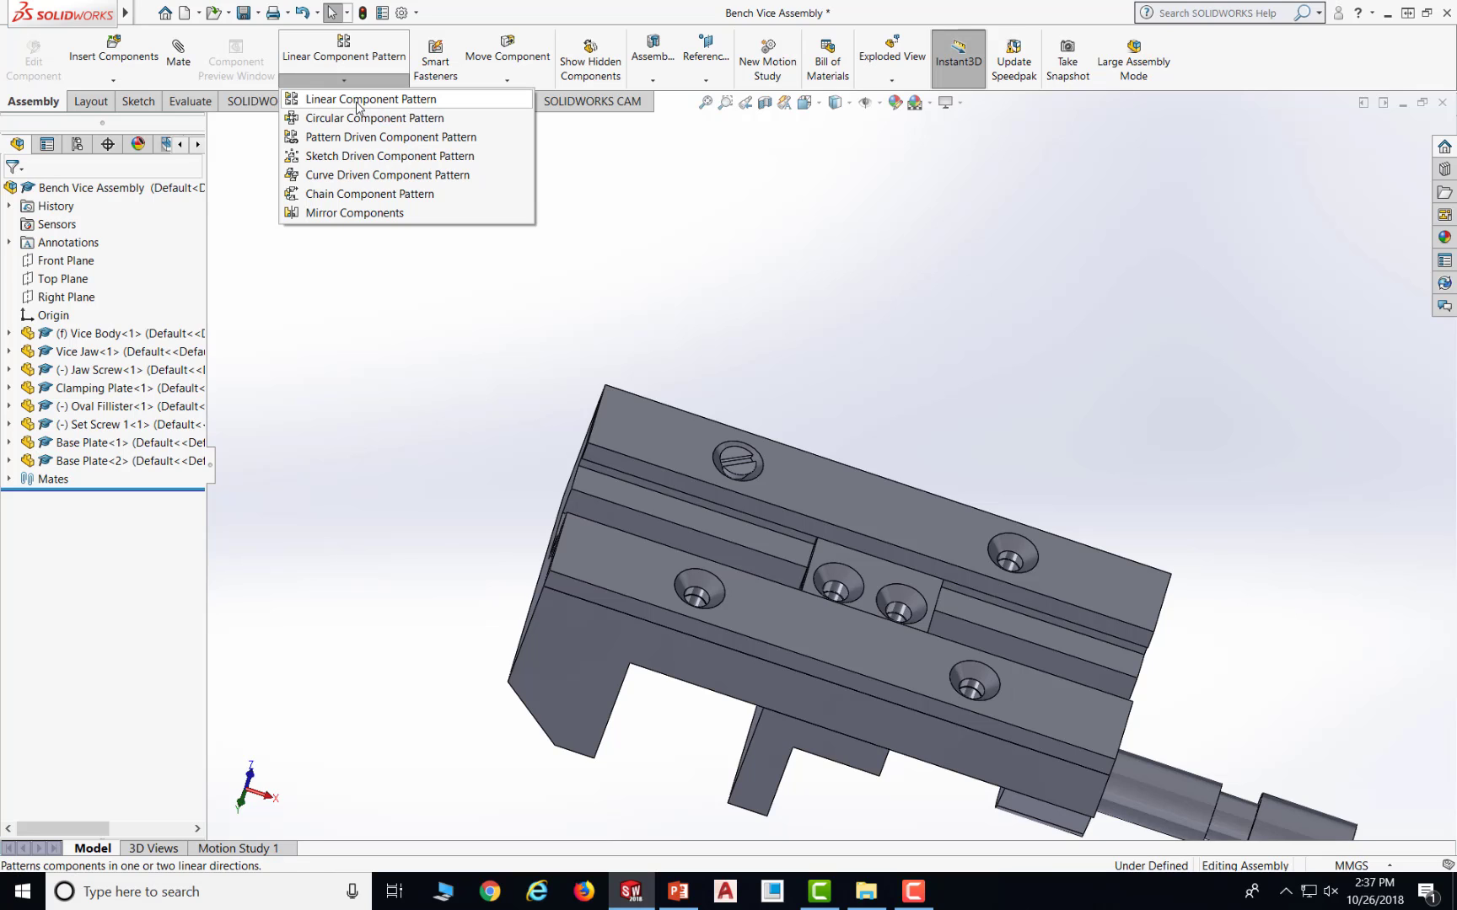
pyautogui.click(358, 101)
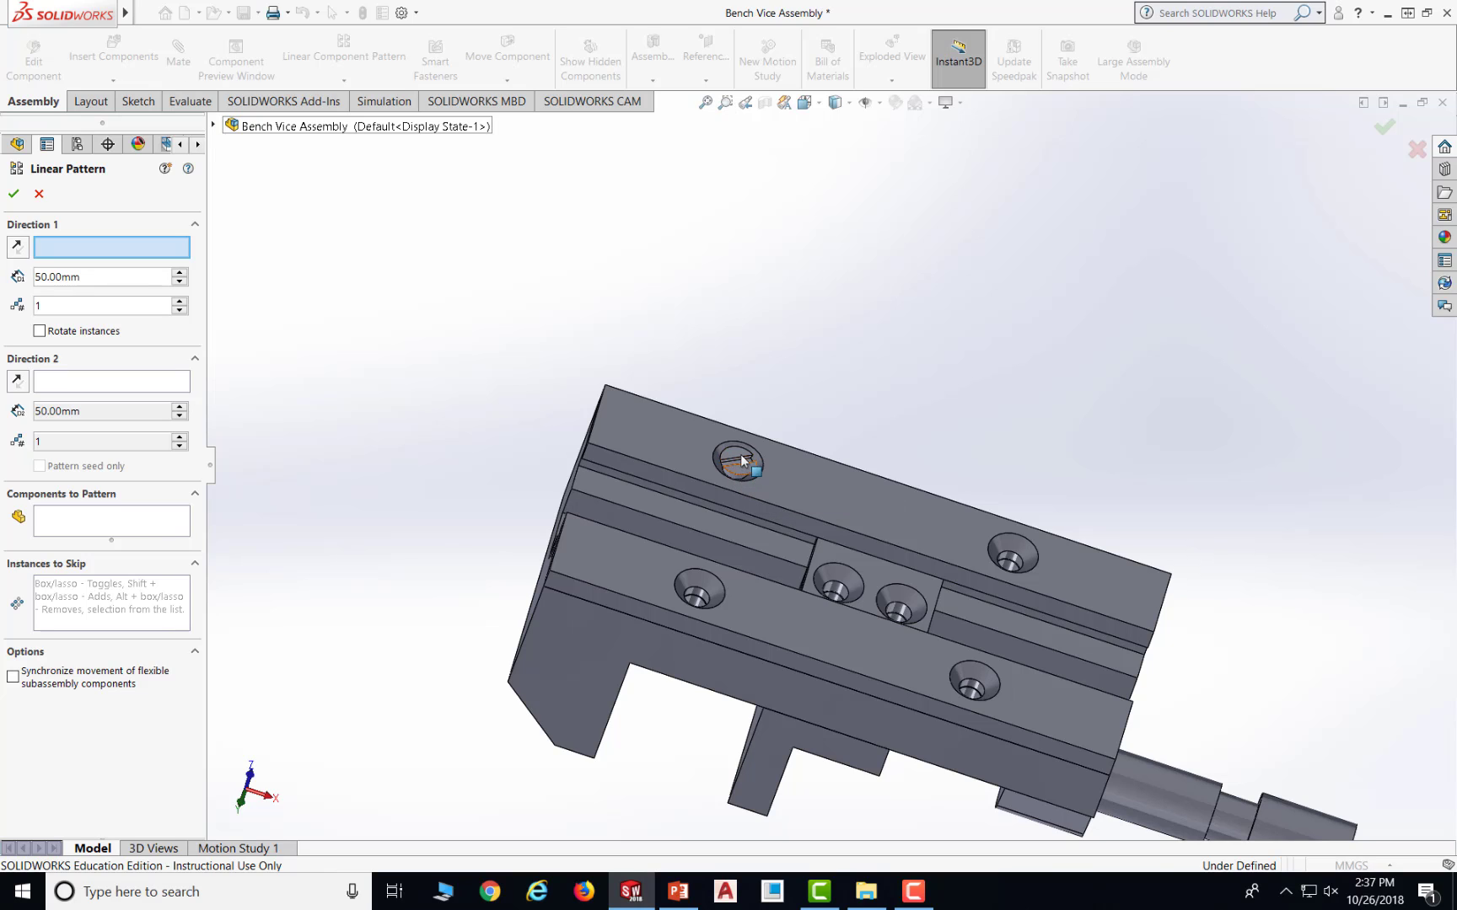
pyautogui.click(214, 125)
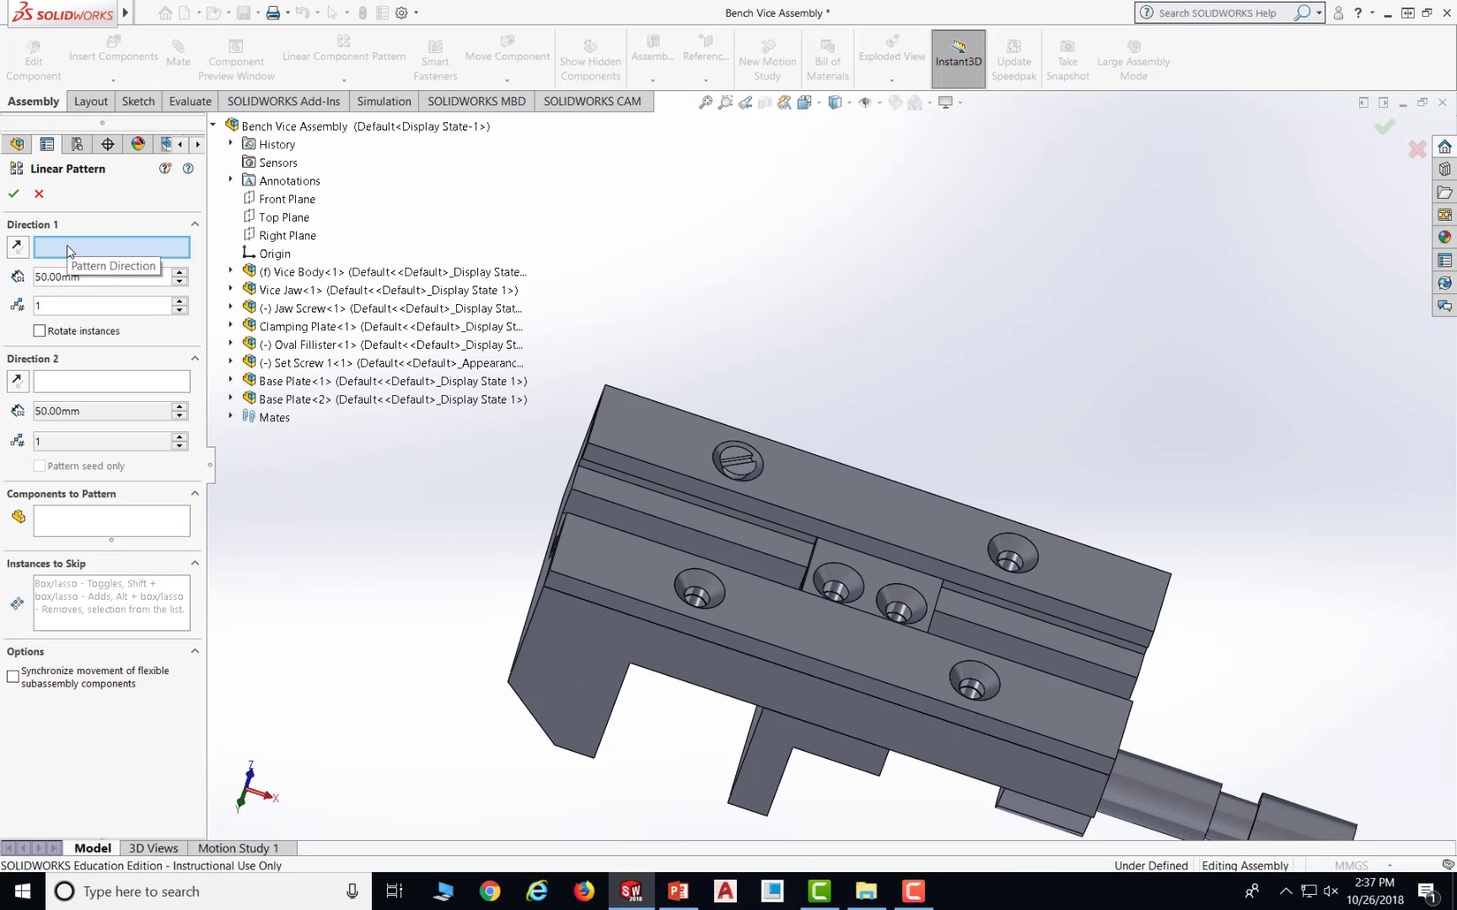
pyautogui.click(59, 528)
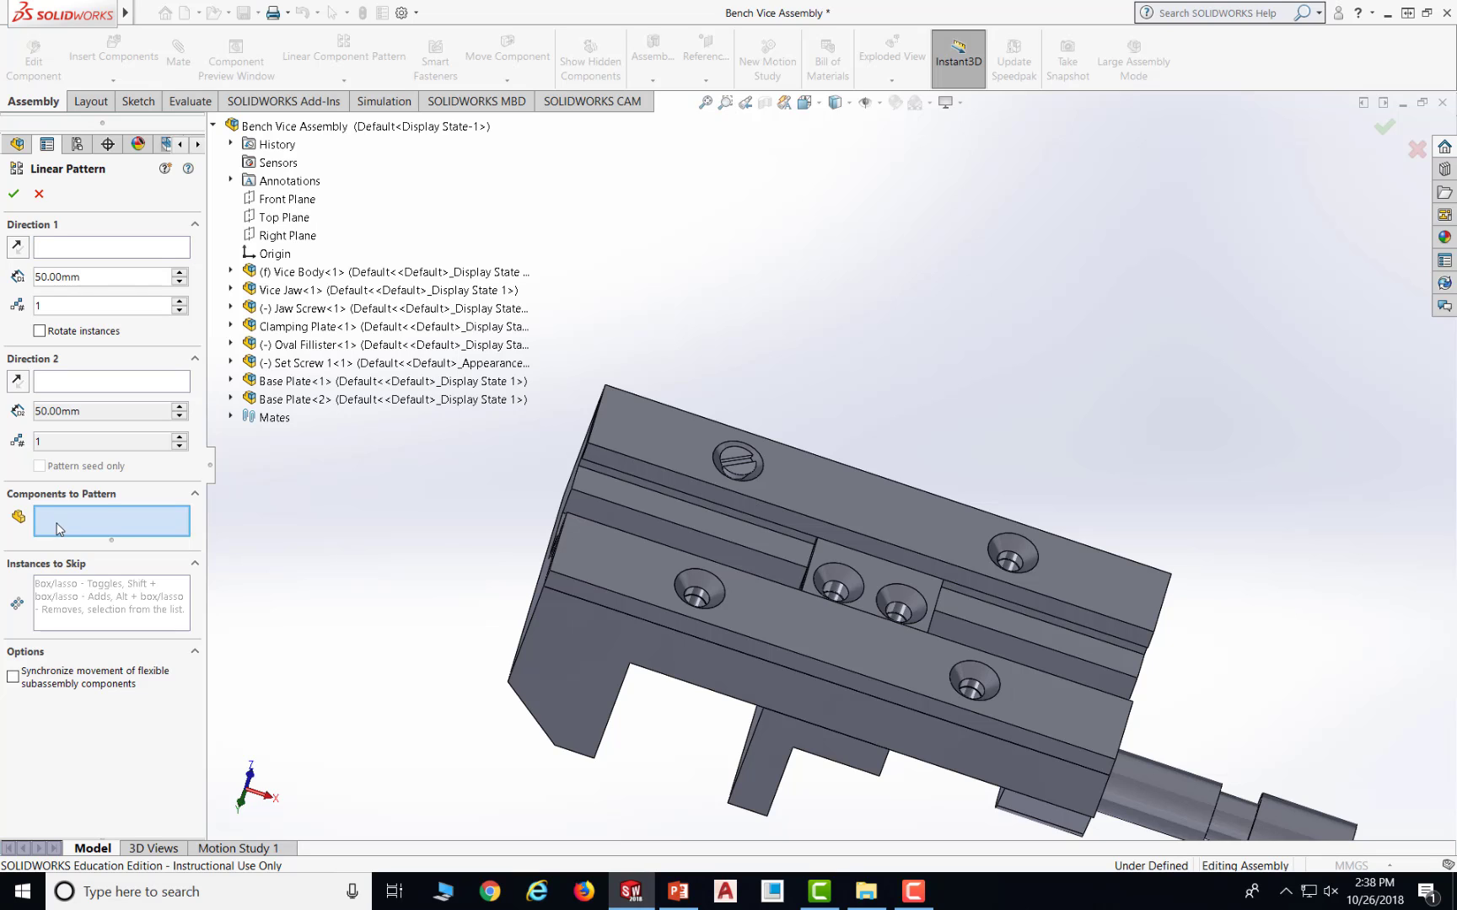
pyautogui.click(309, 364)
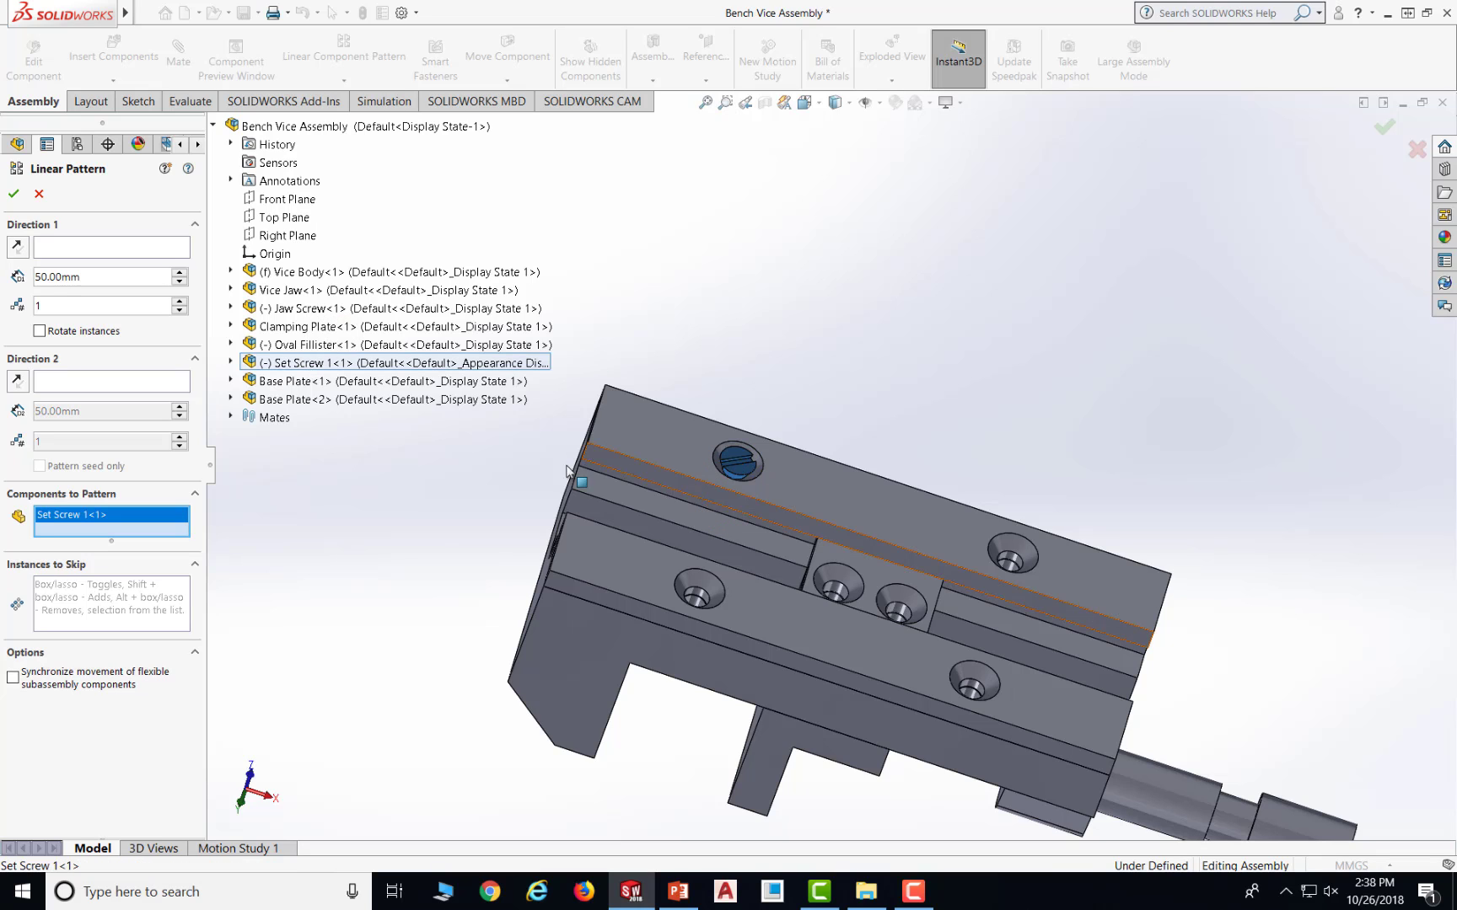
# - Set the pattern's first direction along the first base plate's long inner edge with 2 instances
pyautogui.click(105, 247)
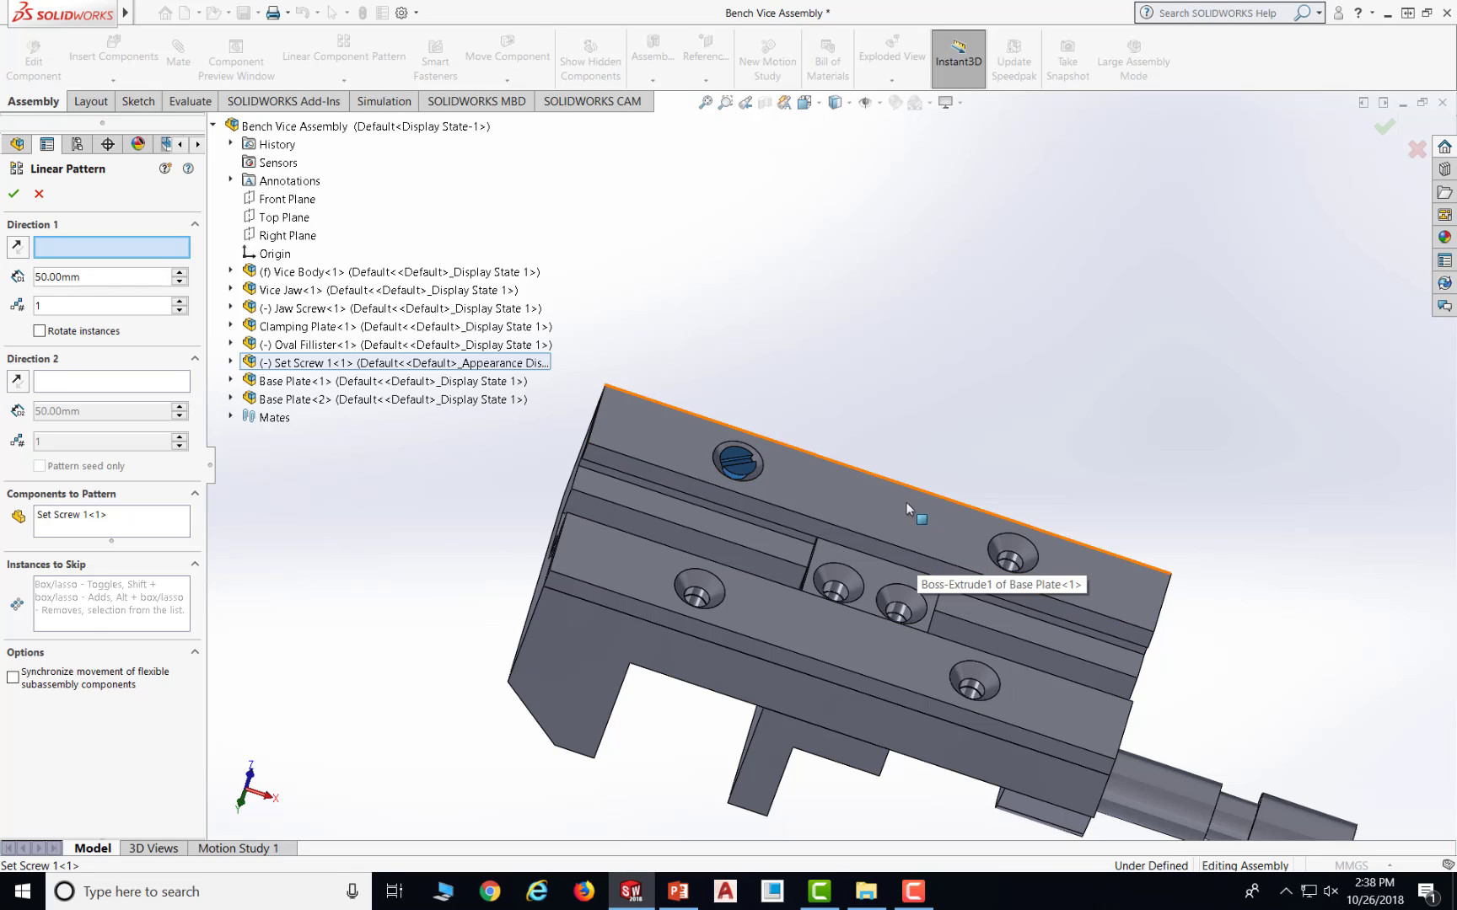
pyautogui.click(875, 546)
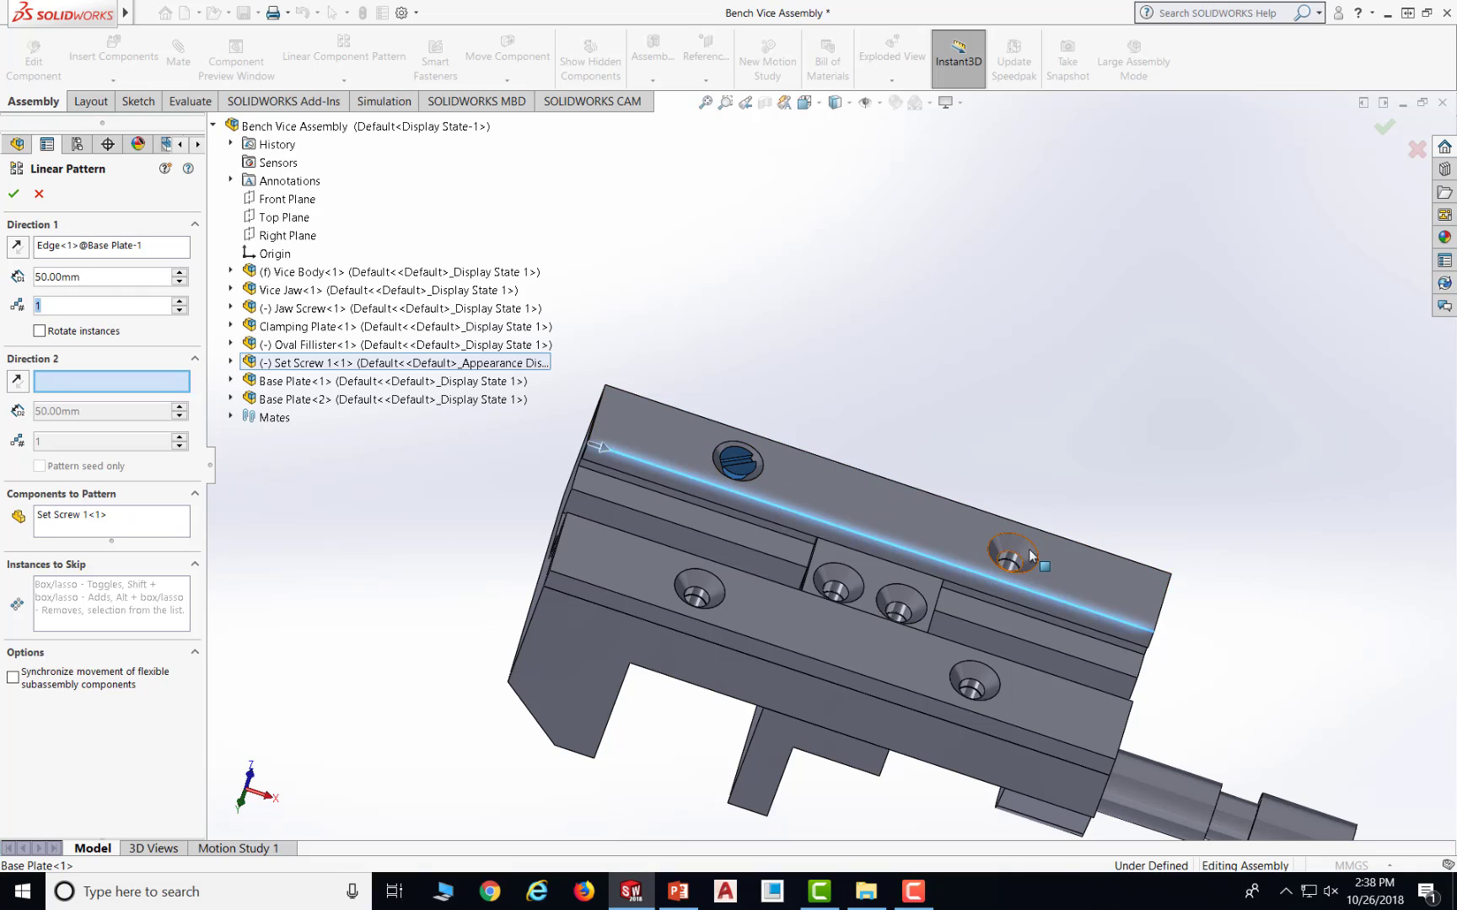
pyautogui.write('2')
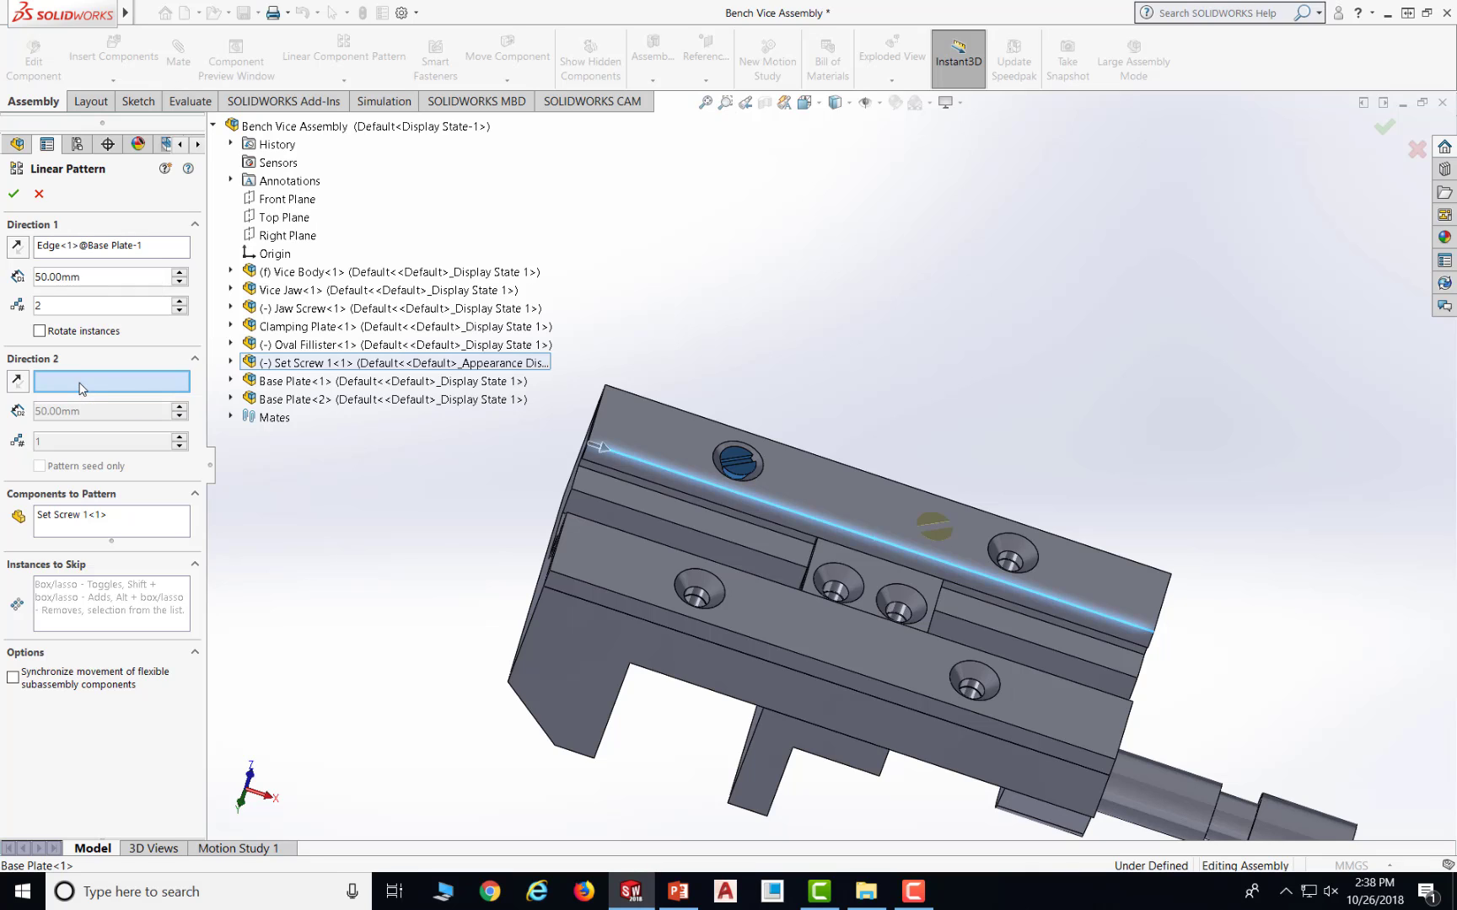
pyautogui.doubleClick(88, 278)
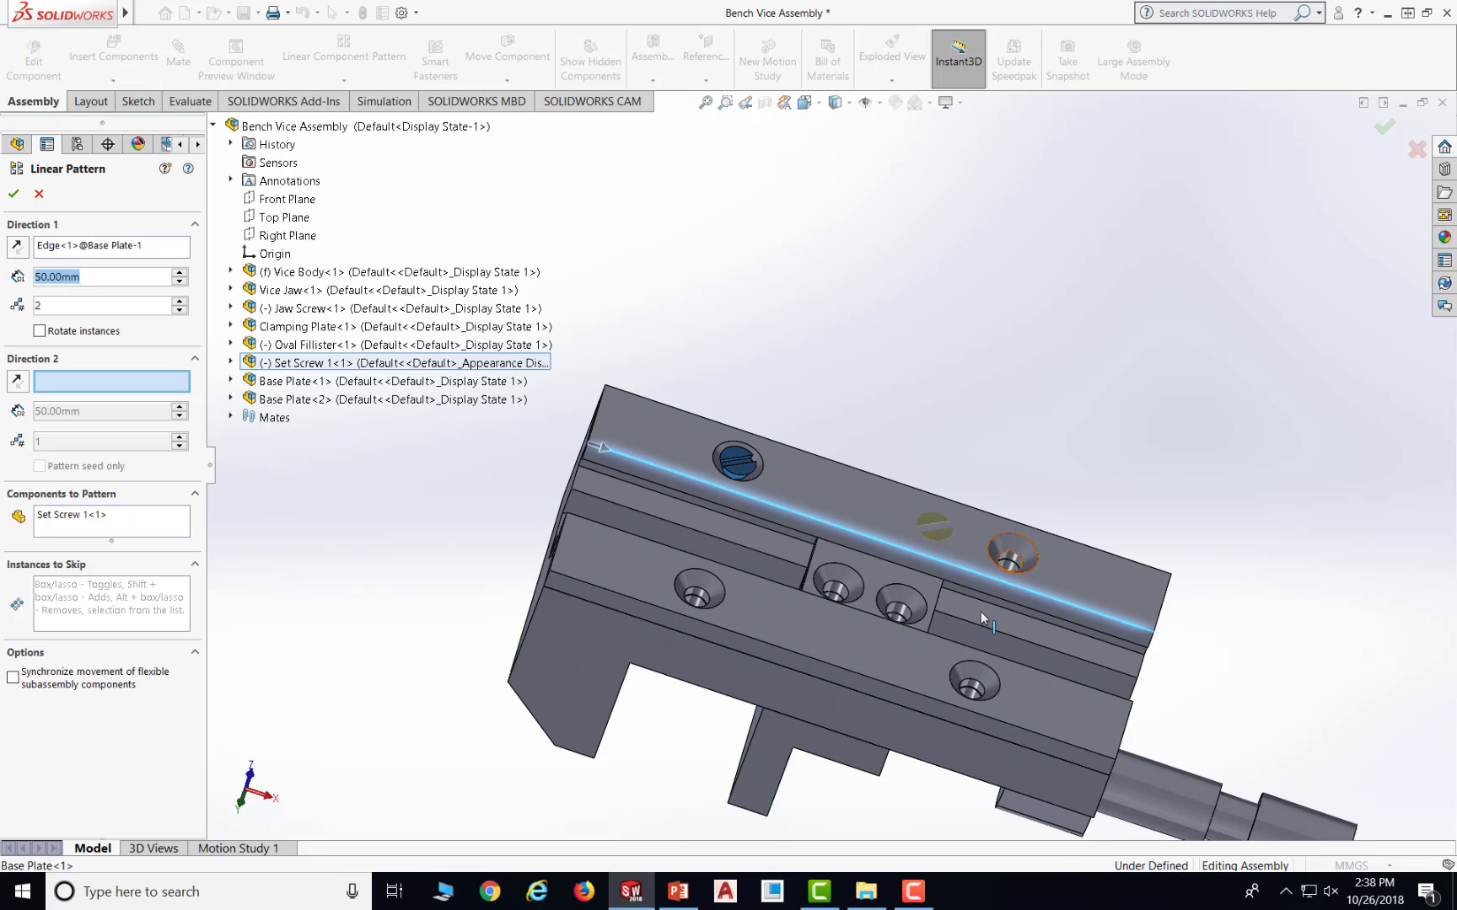
# - Switch to the PowerPoint slides and look up the screw hole spacings in the base plate and vice body drawings
pyautogui.click(682, 893)
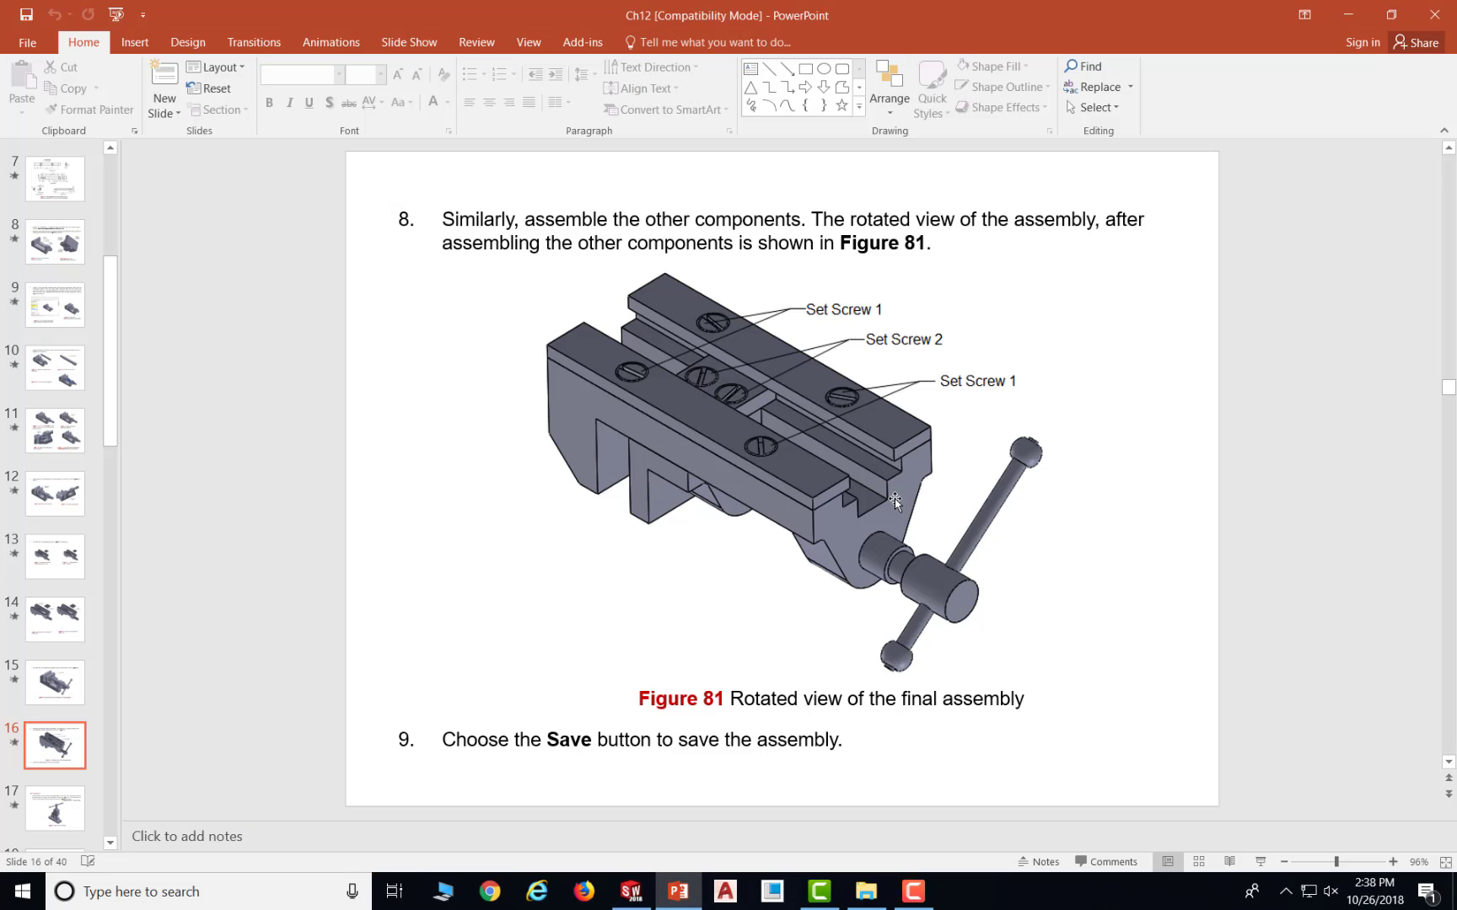
pyautogui.scroll(3, 894, 500)
pyautogui.scroll(5, 894, 500)
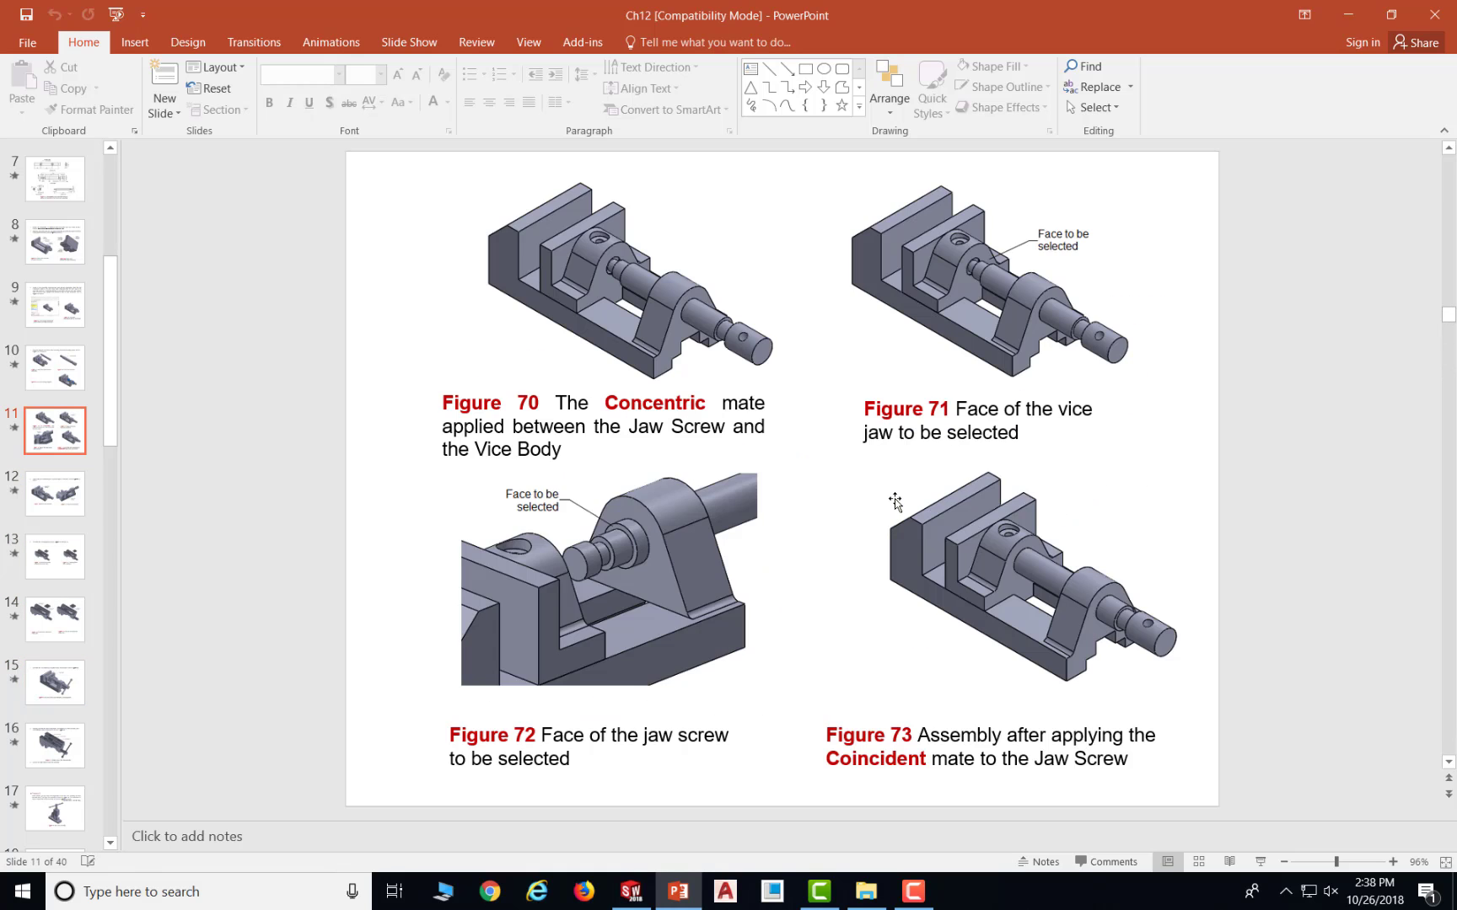
pyautogui.scroll(1, 895, 499)
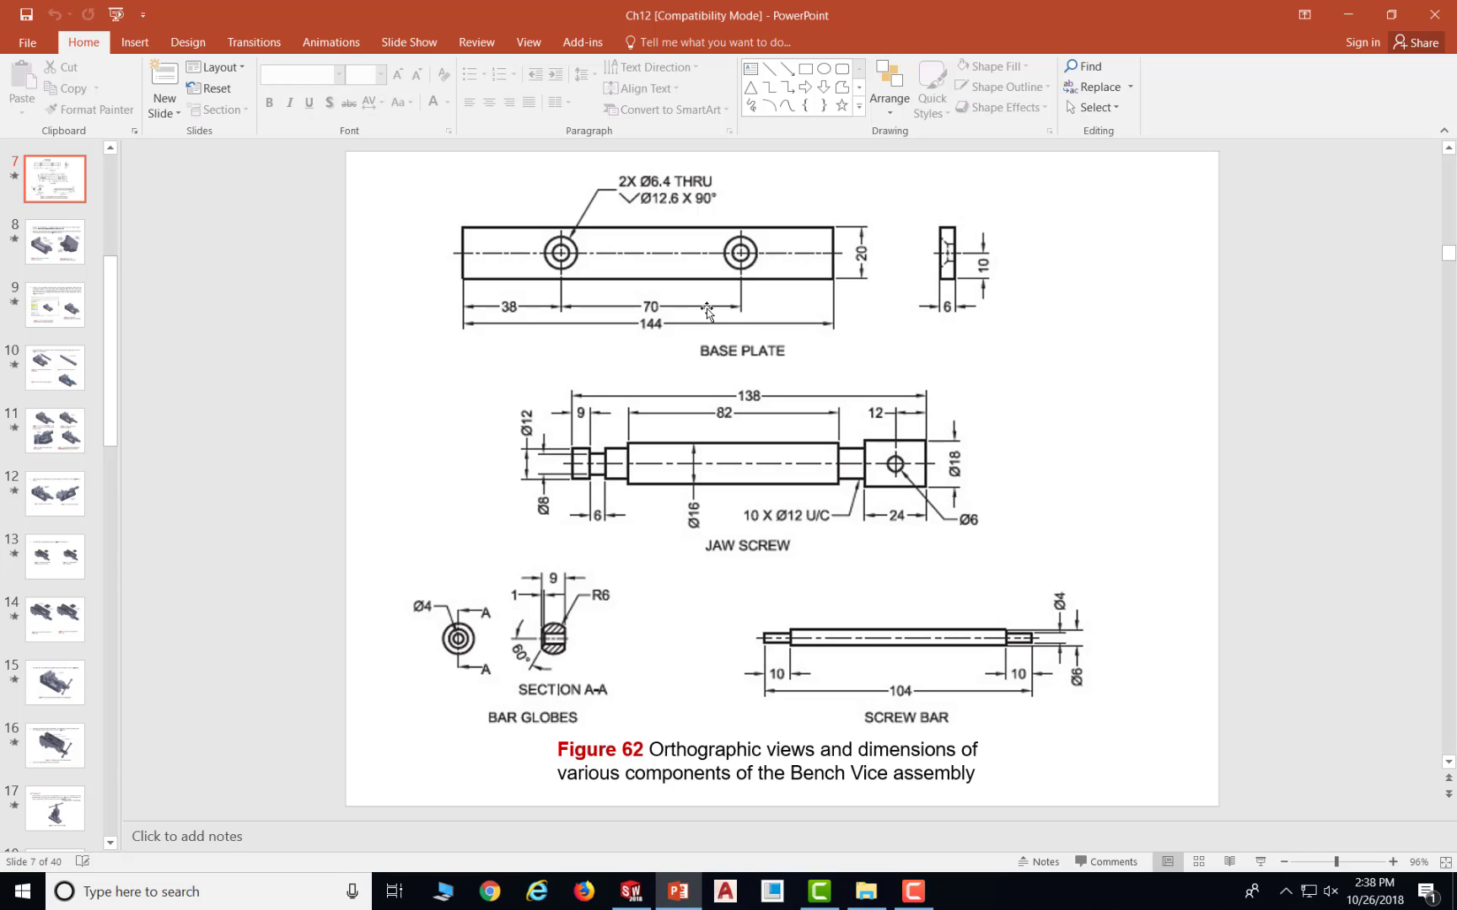
pyautogui.scroll(1, 688, 460)
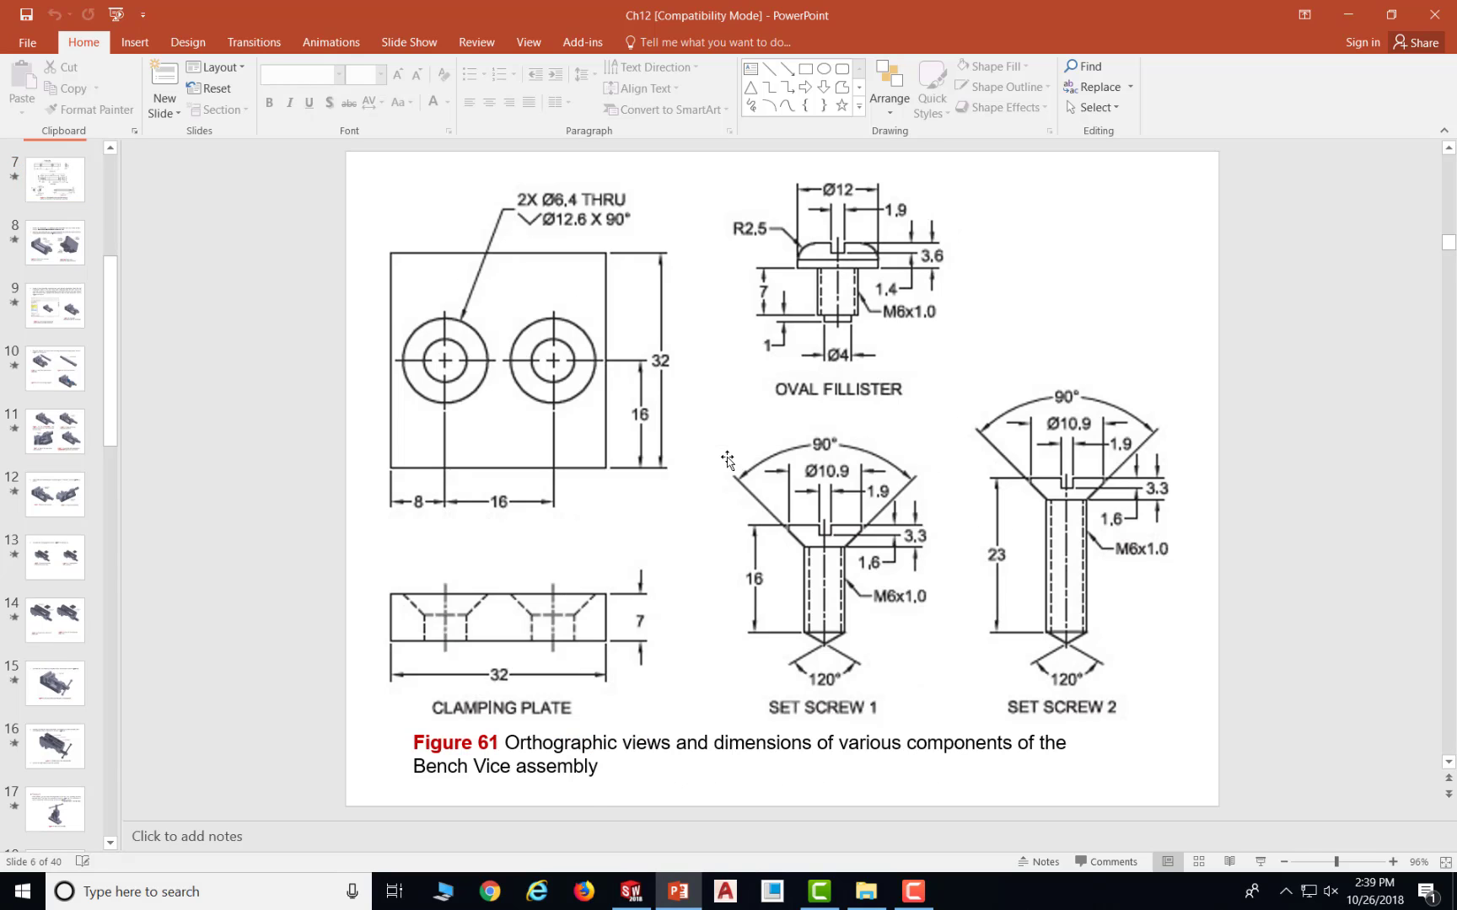
pyautogui.scroll(1, 718, 571)
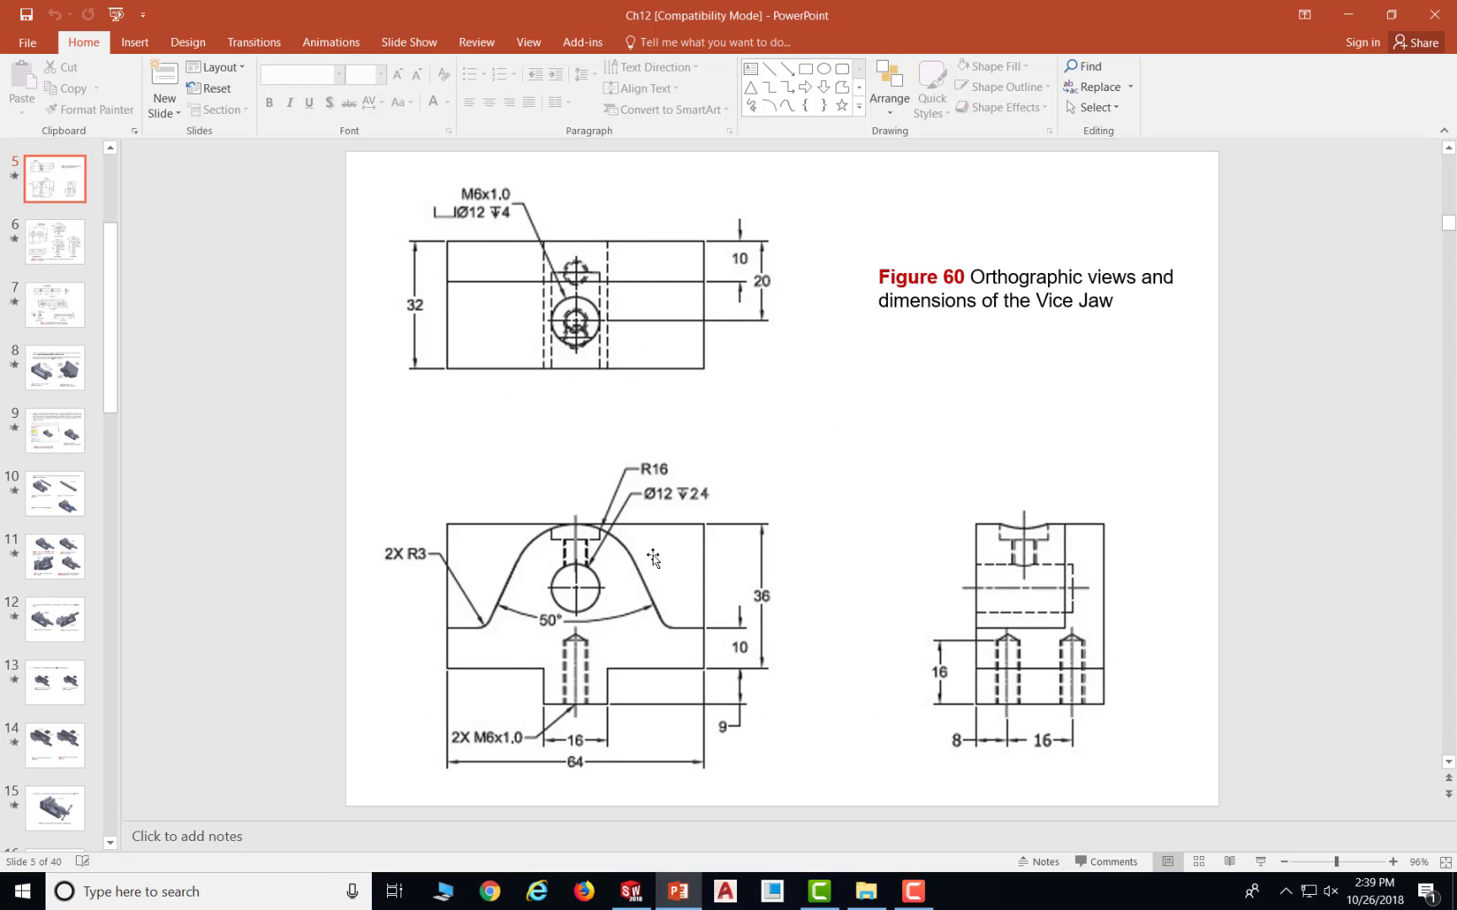
pyautogui.scroll(1, 653, 559)
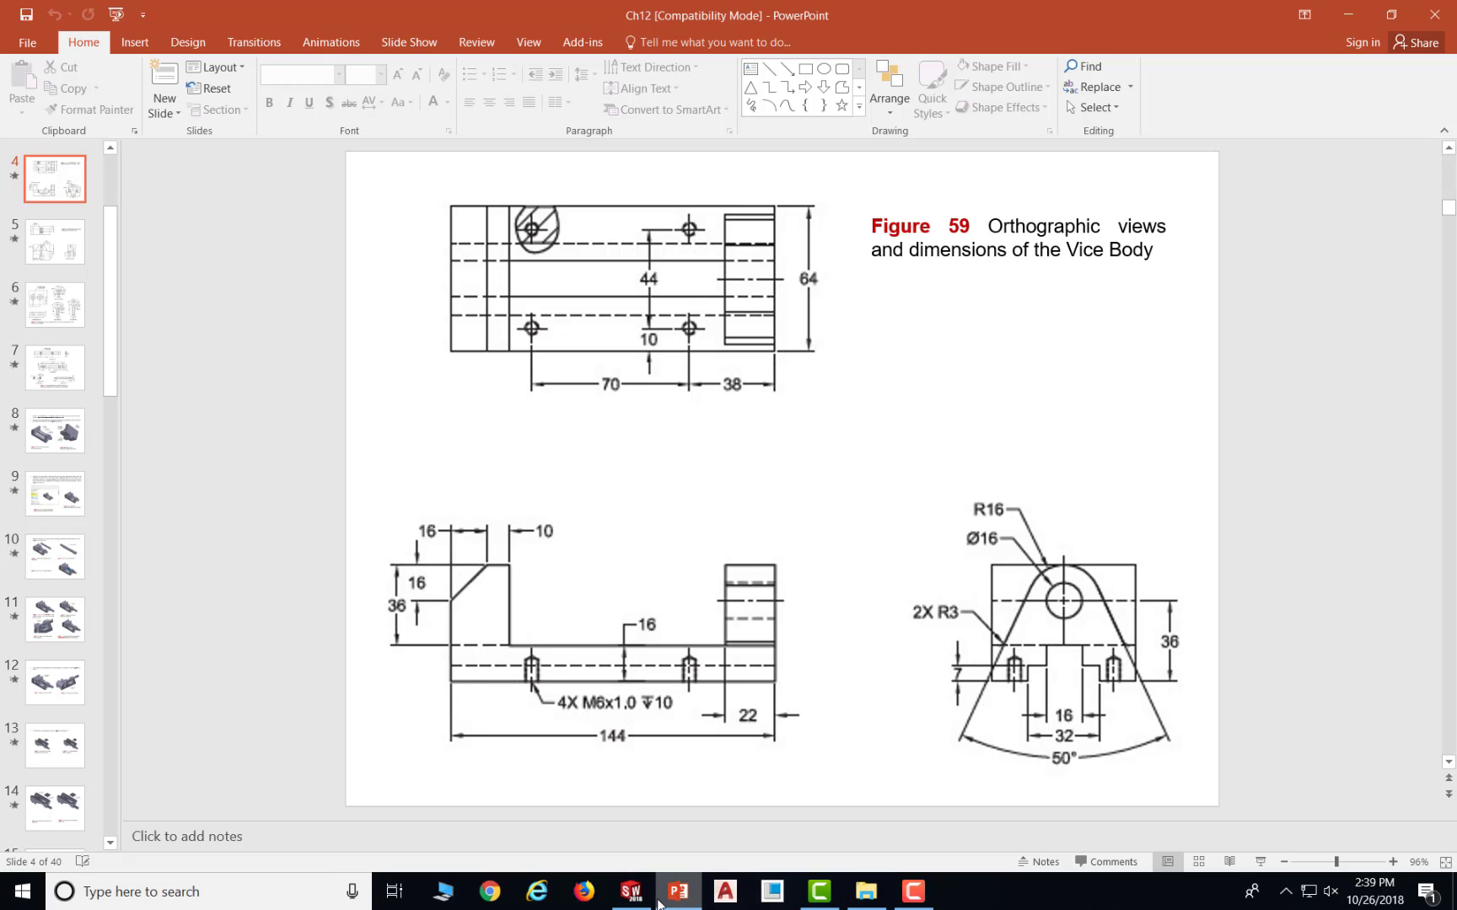
# - Switch back to SOLIDWORKS and set the pattern's first-direction spacing to 70 mm
pyautogui.click(632, 893)
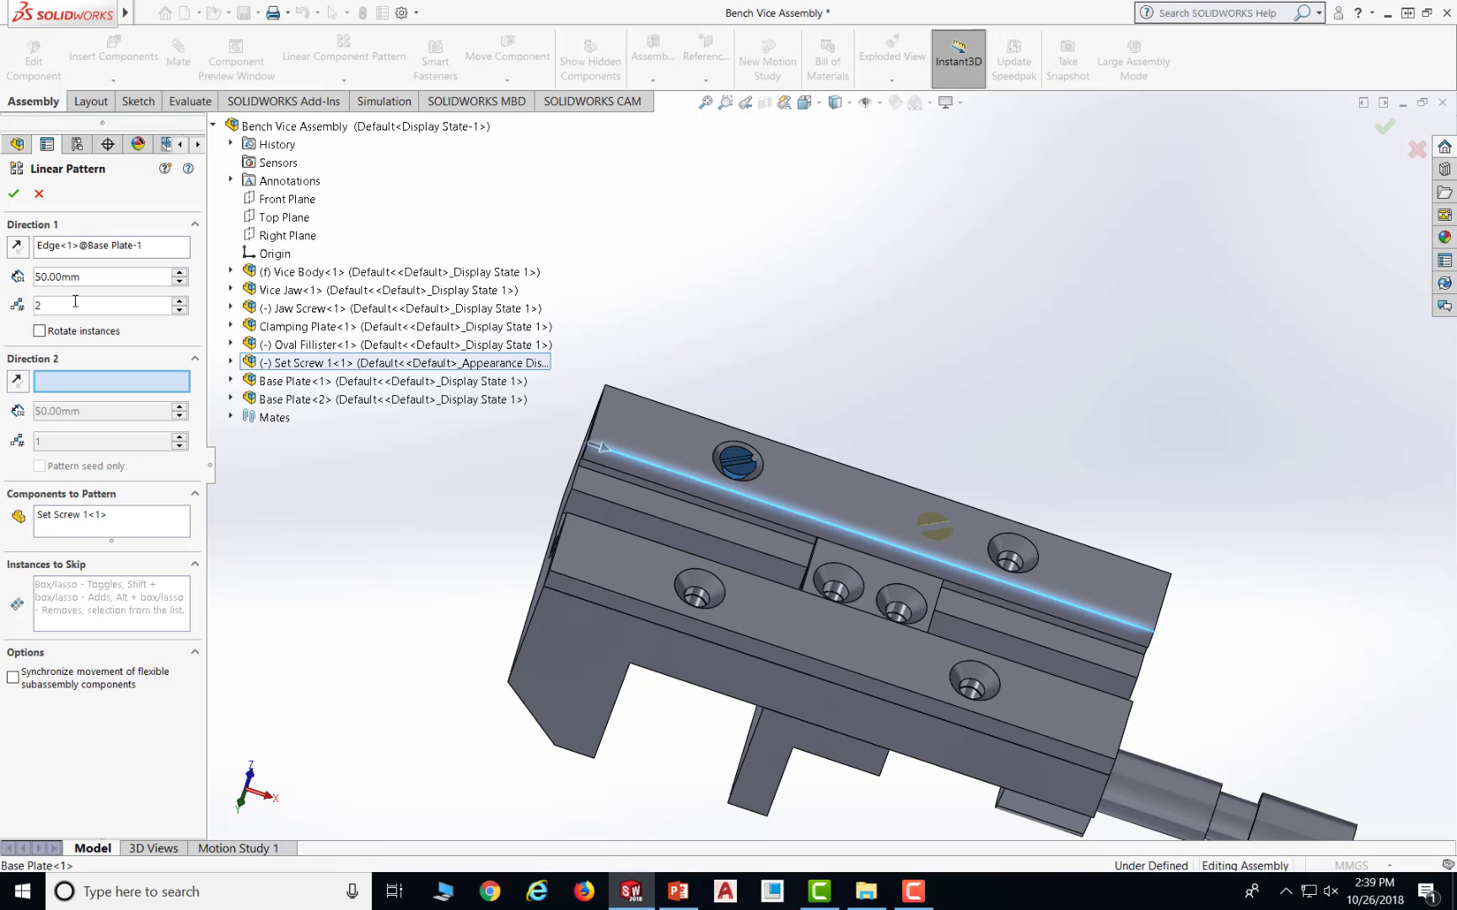
pyautogui.click(95, 280)
pyautogui.write('70')
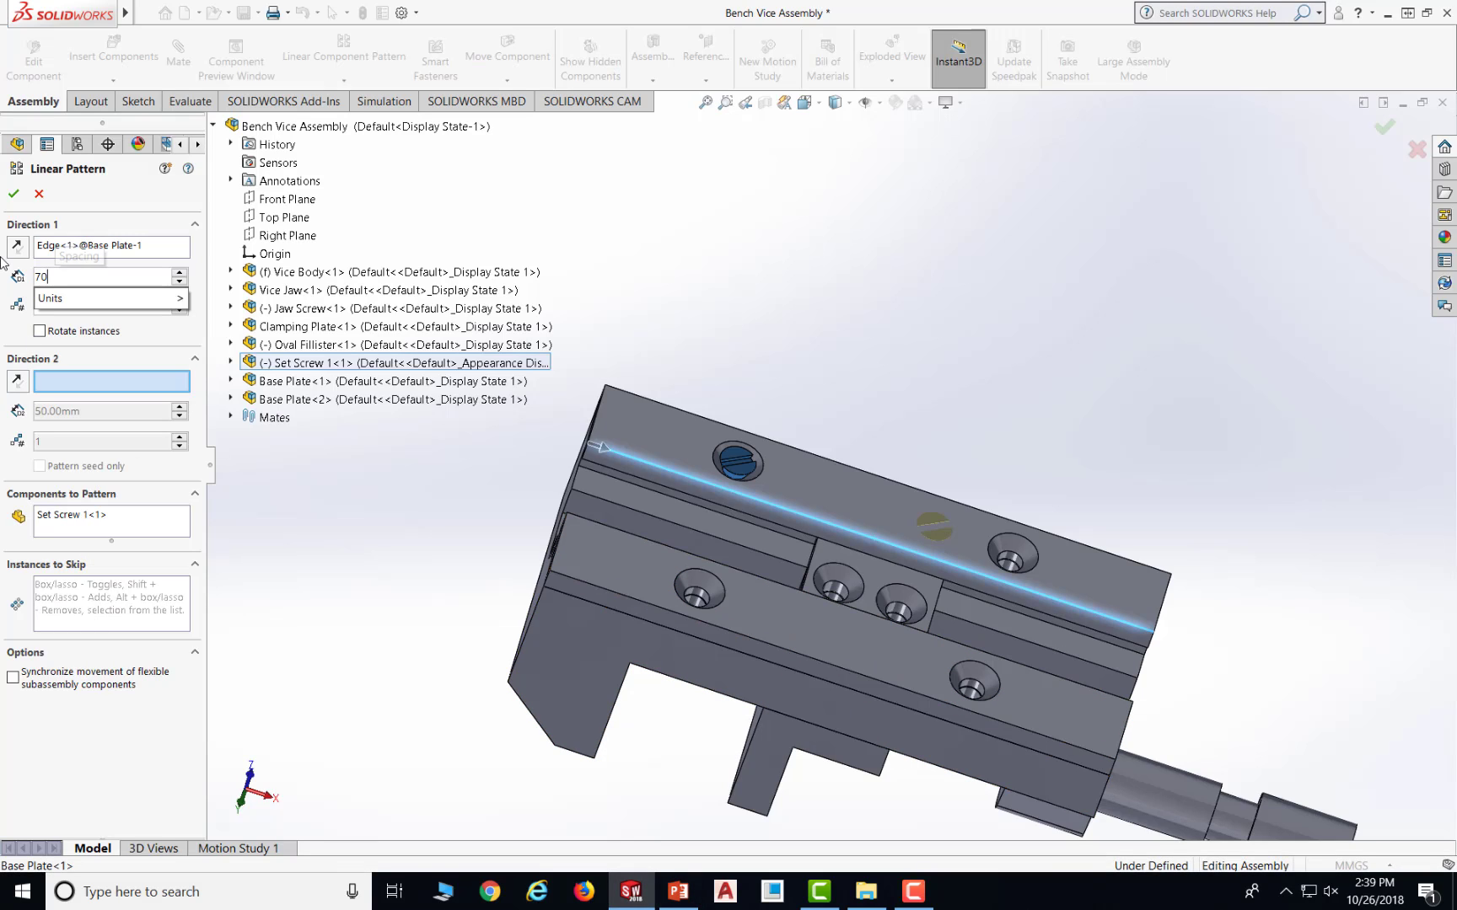
pyautogui.press('Return')
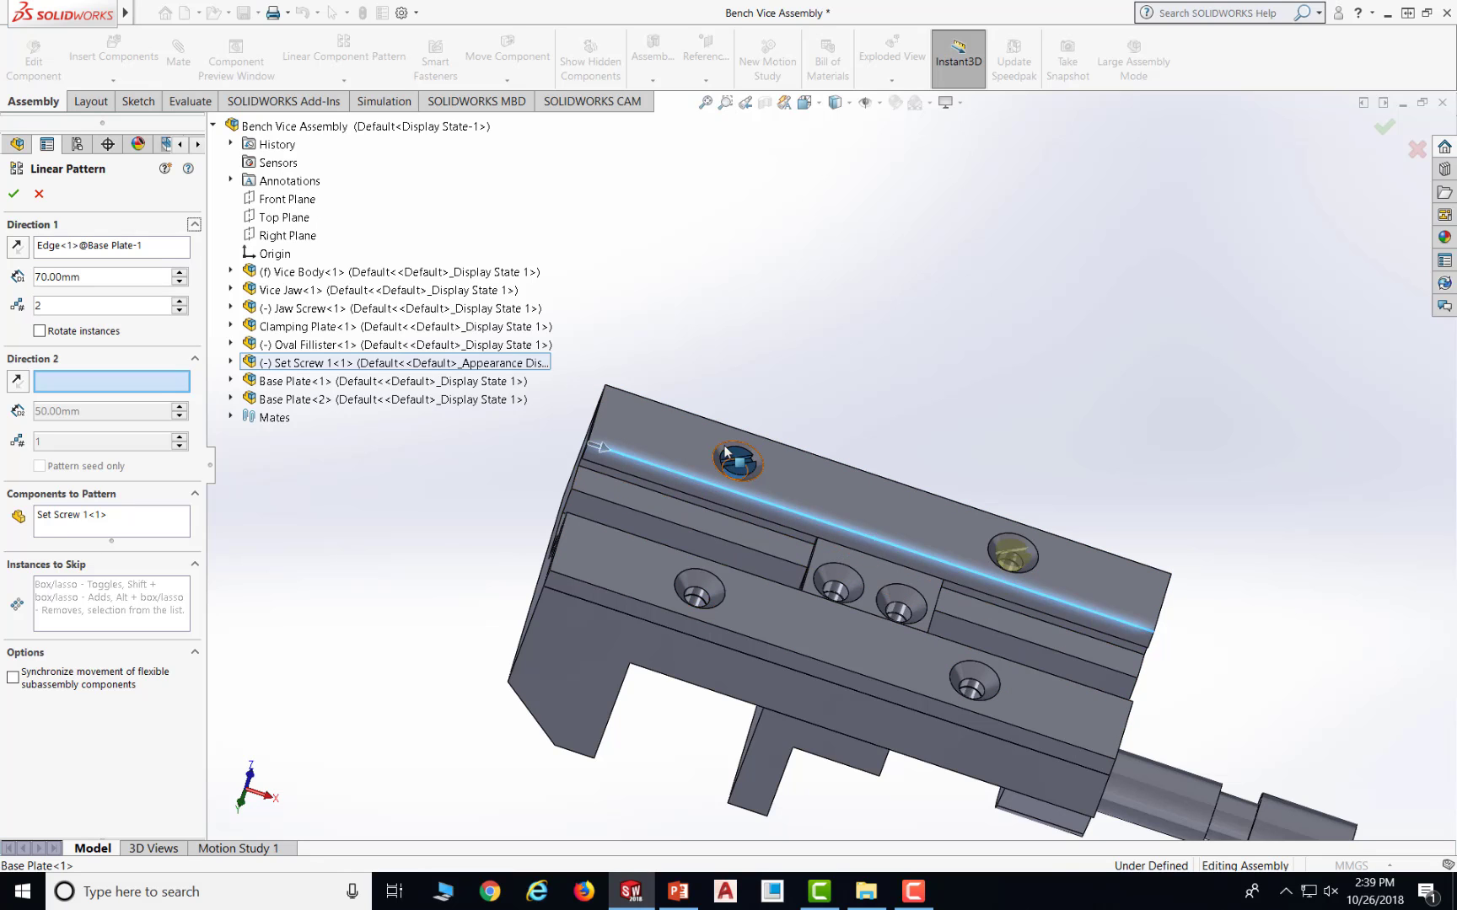
# - Set the pattern's second direction along the first base plate's short end edge, pointing towards the second base plate
pyautogui.moveTo(1115, 454); pyautogui.dragTo(1019, 517, button='middle')
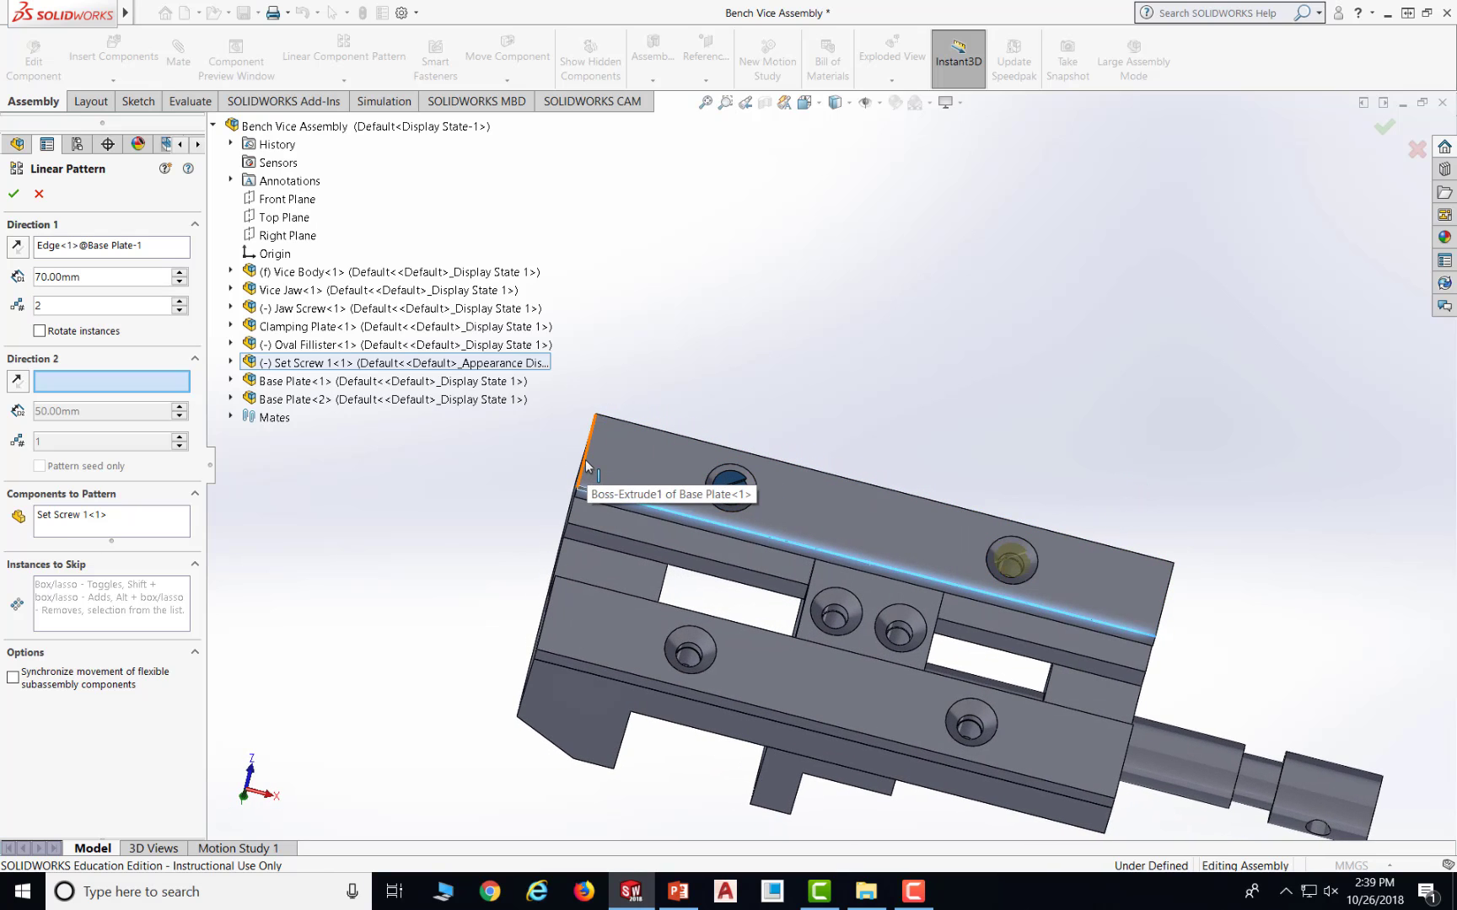
pyautogui.click(585, 460)
pyautogui.moveTo(772, 403); pyautogui.dragTo(854, 408, button='middle')
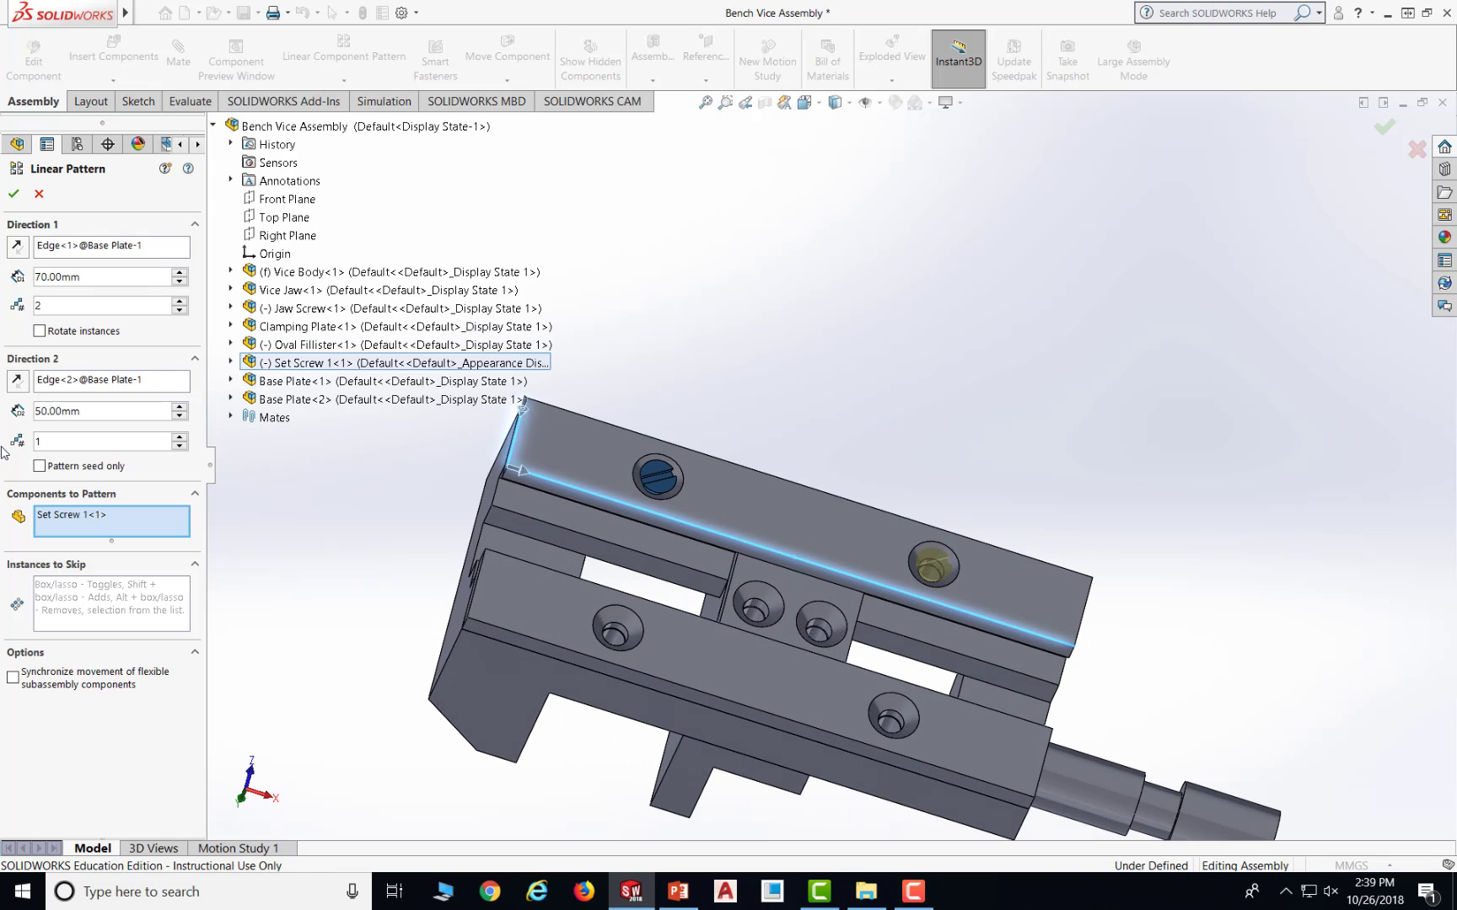
pyautogui.click(19, 381)
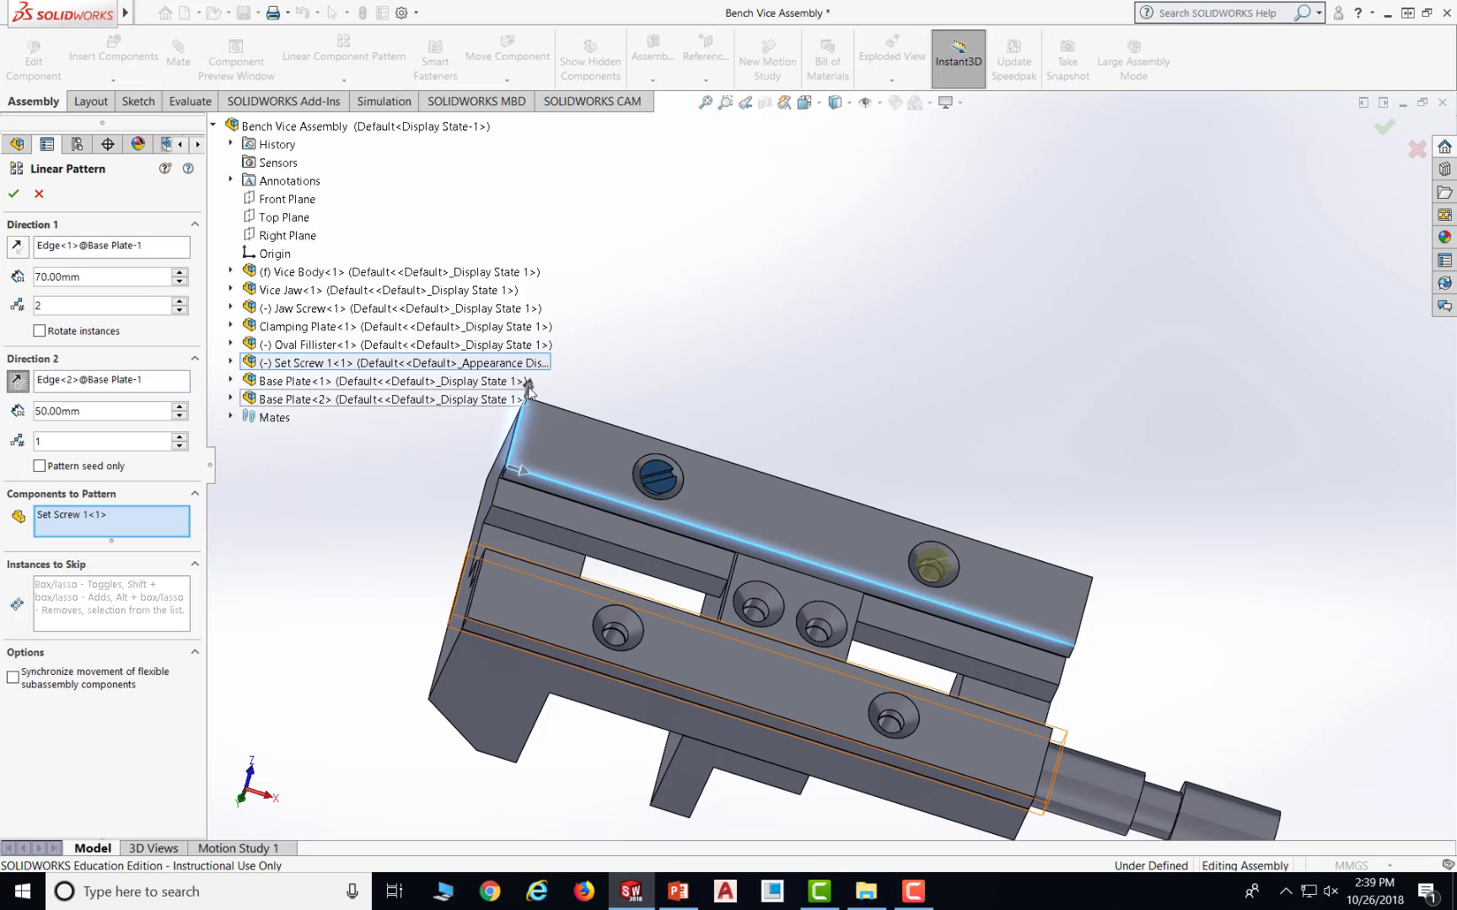
pyautogui.click(17, 385)
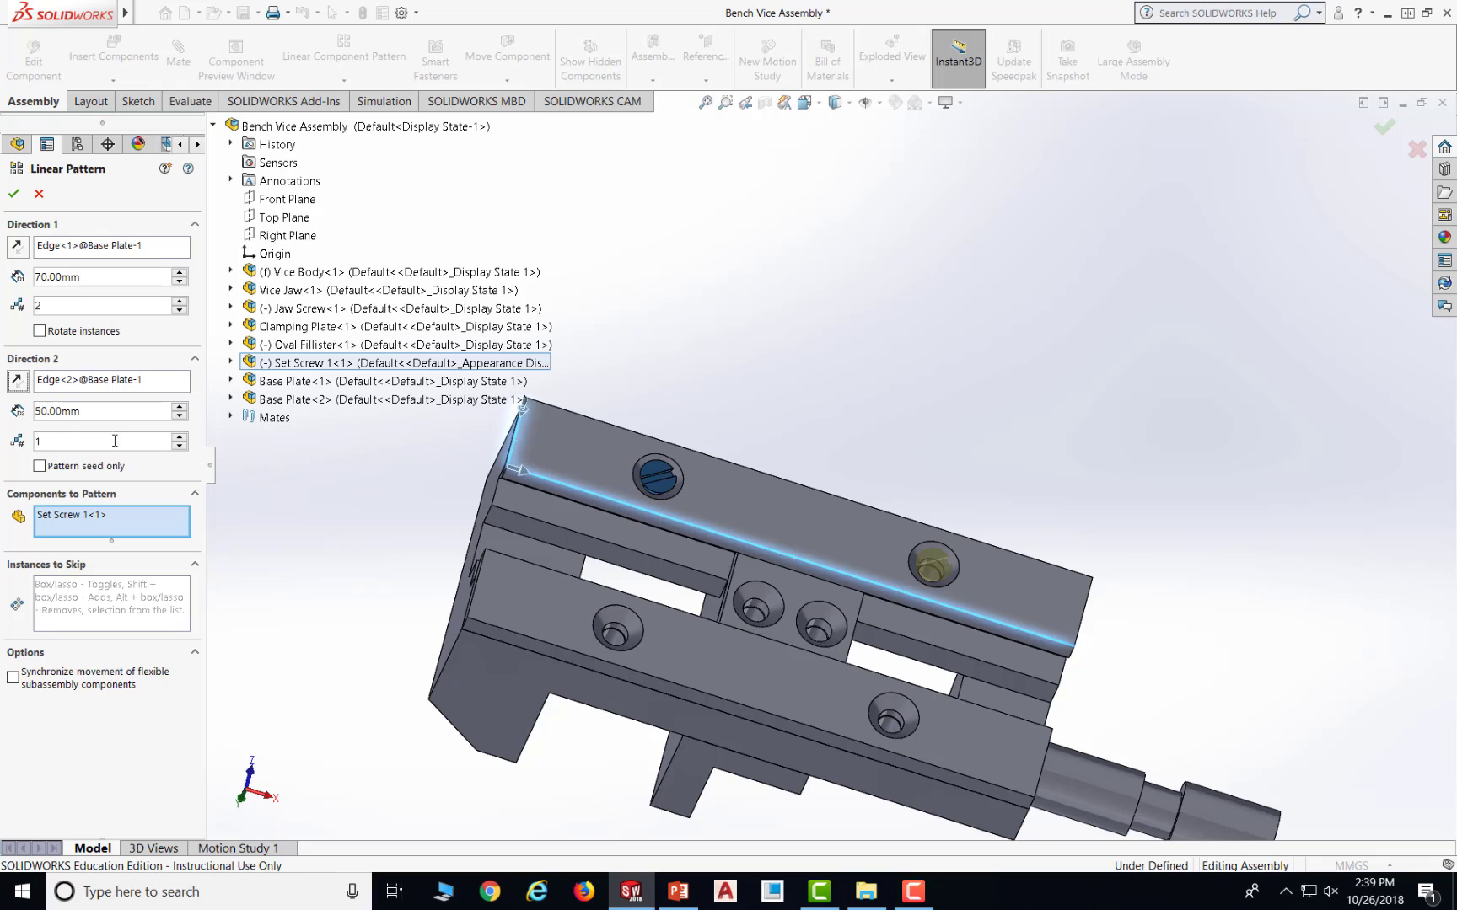
# - Set the second direction to 44 mm spacing with 2 instances and accept the set screw pattern
pyautogui.moveTo(96, 418); pyautogui.dragTo(2, 418)
pyautogui.write('44')
pyautogui.doubleClick(63, 438)
pyautogui.write('2')
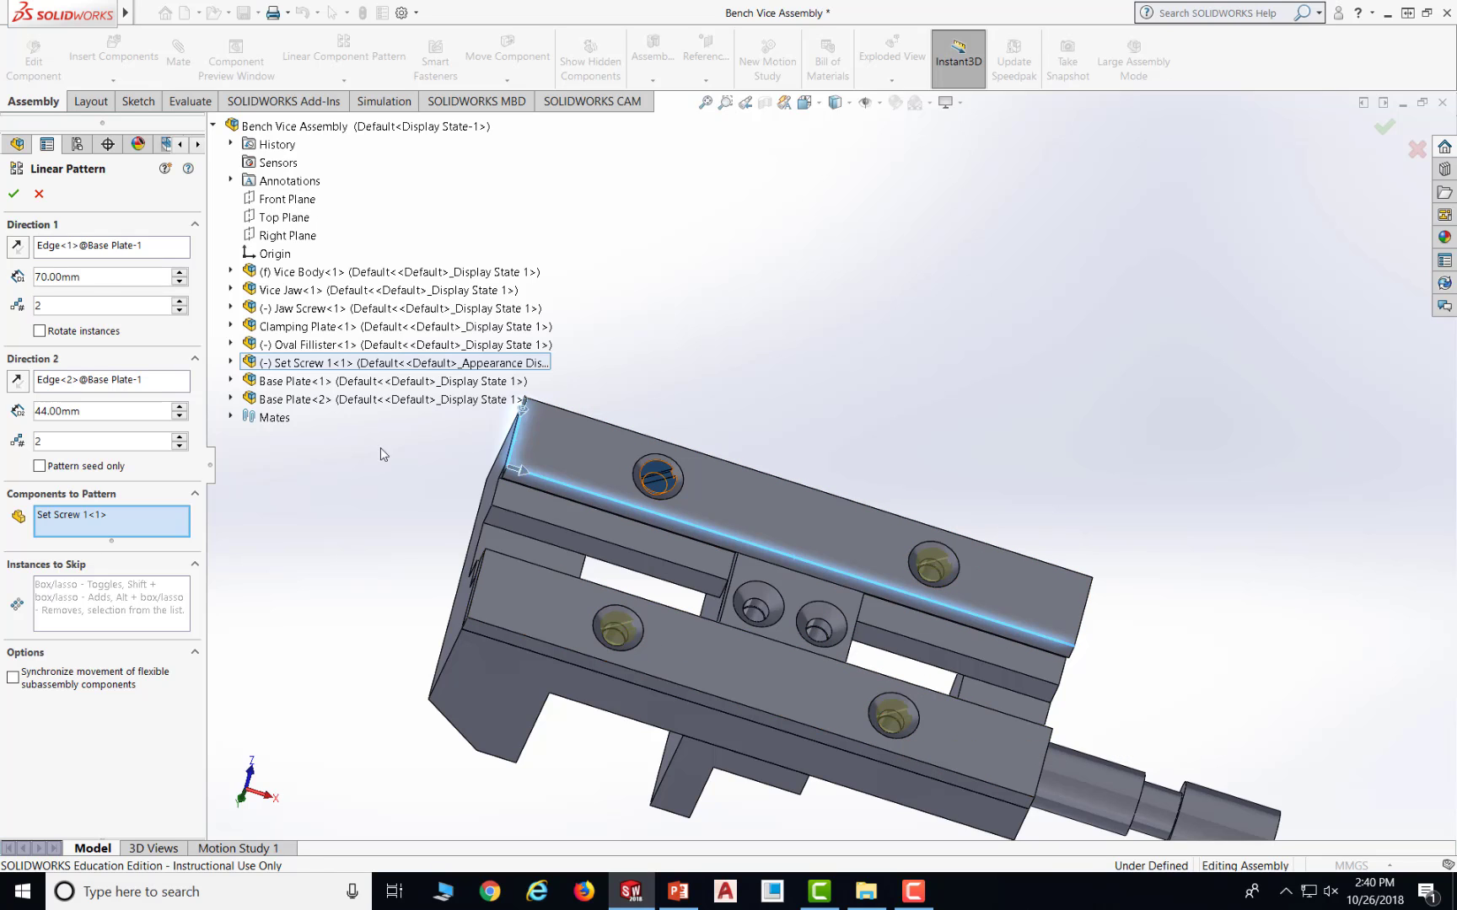
pyautogui.click(13, 194)
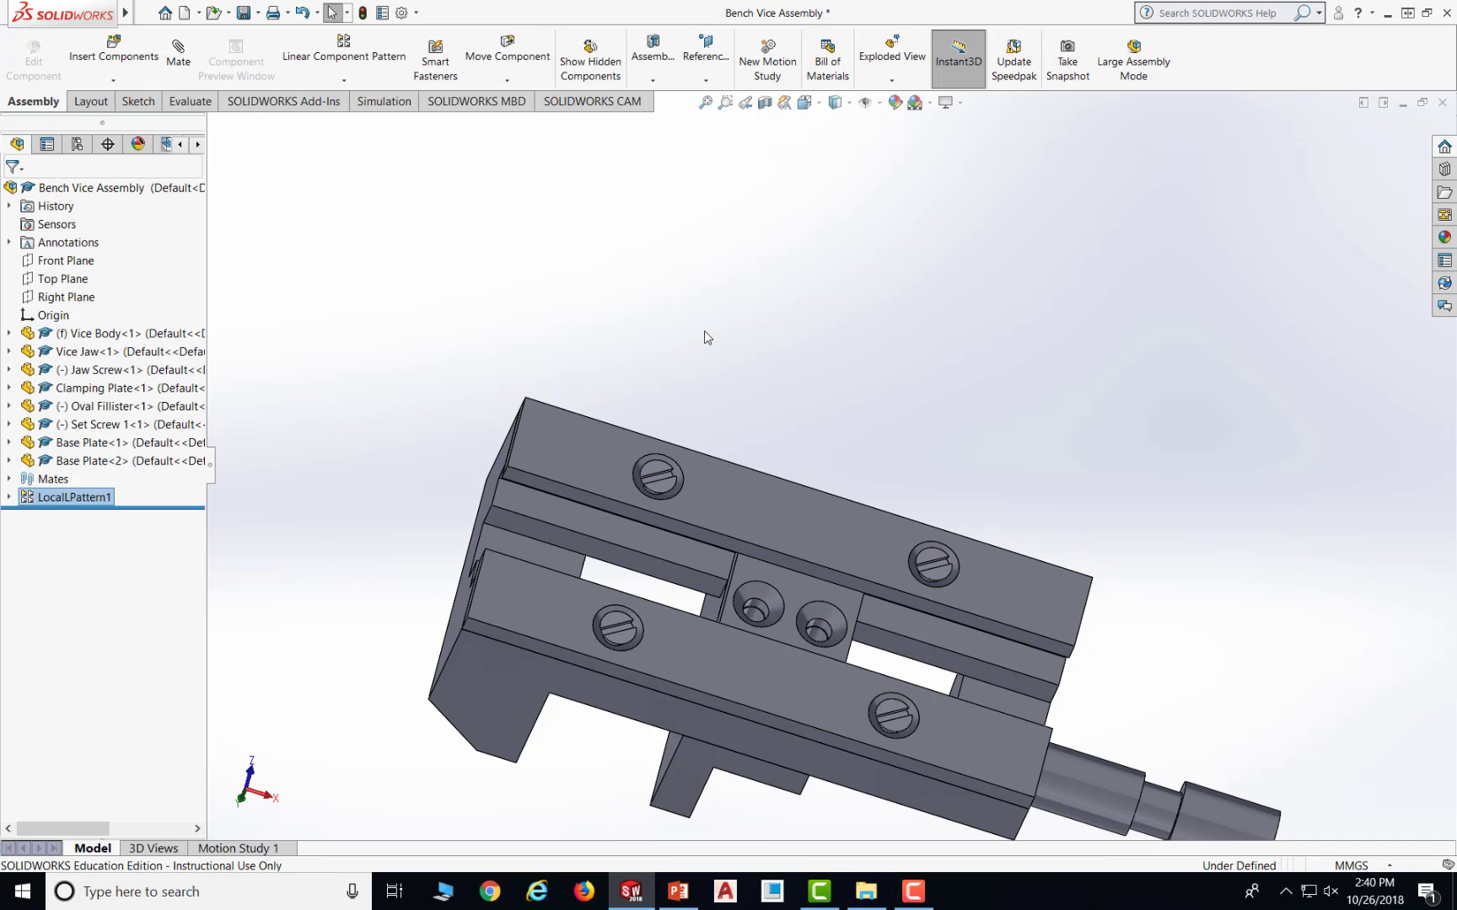
# - Rotate the original set screw in its hole to check how the patterned screws follow, leaving its slot roughly along the base plate
pyautogui.click(1092, 420)
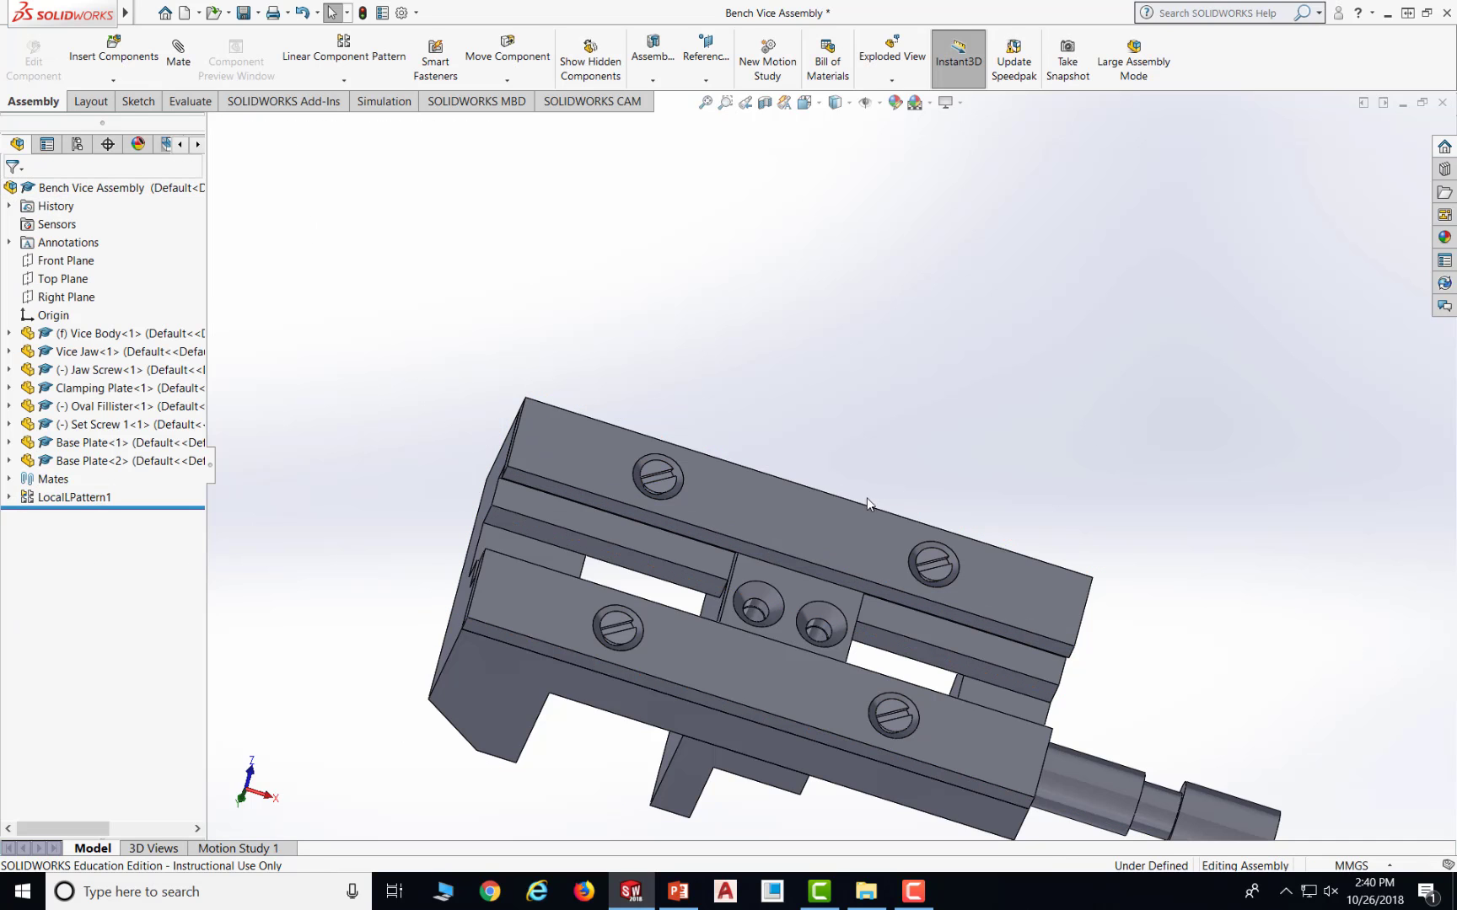
pyautogui.click(670, 489)
pyautogui.moveTo(670, 490)
pyautogui.mouseDown()
pyautogui.moveTo(659, 462)
pyautogui.moveTo(672, 502)
pyautogui.moveTo(679, 456)
pyautogui.moveTo(641, 472)
pyautogui.moveTo(666, 488)
pyautogui.moveTo(651, 474)
pyautogui.moveTo(652, 431)
pyautogui.moveTo(630, 451)
pyautogui.moveTo(661, 448)
pyautogui.moveTo(693, 498)
pyautogui.moveTo(655, 509)
pyautogui.moveTo(672, 482)
pyautogui.mouseUp()
pyautogui.press('Escape')
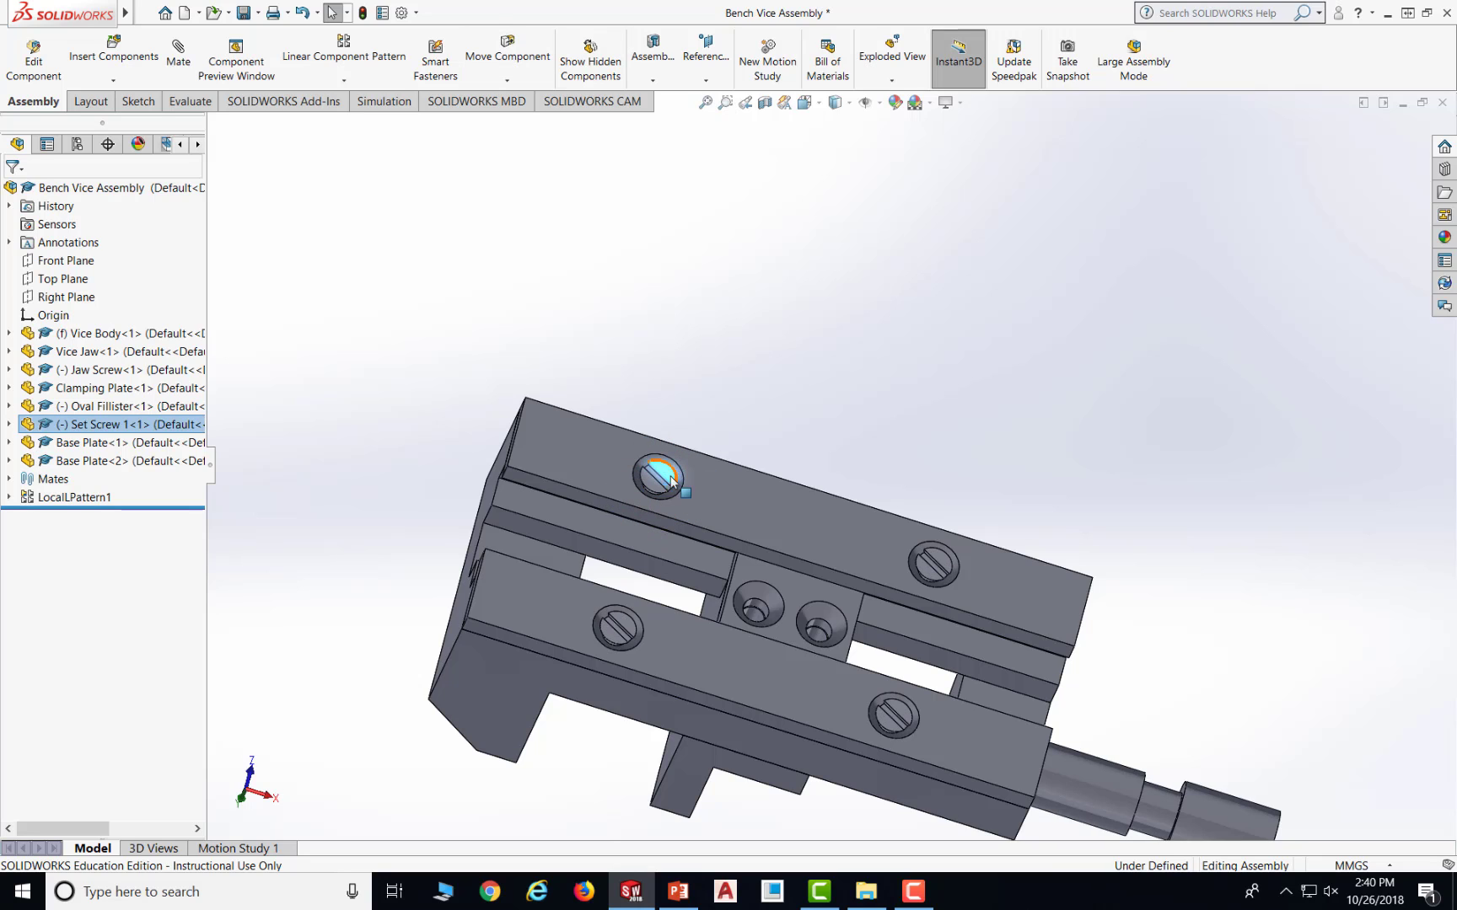
pyautogui.click(657, 492)
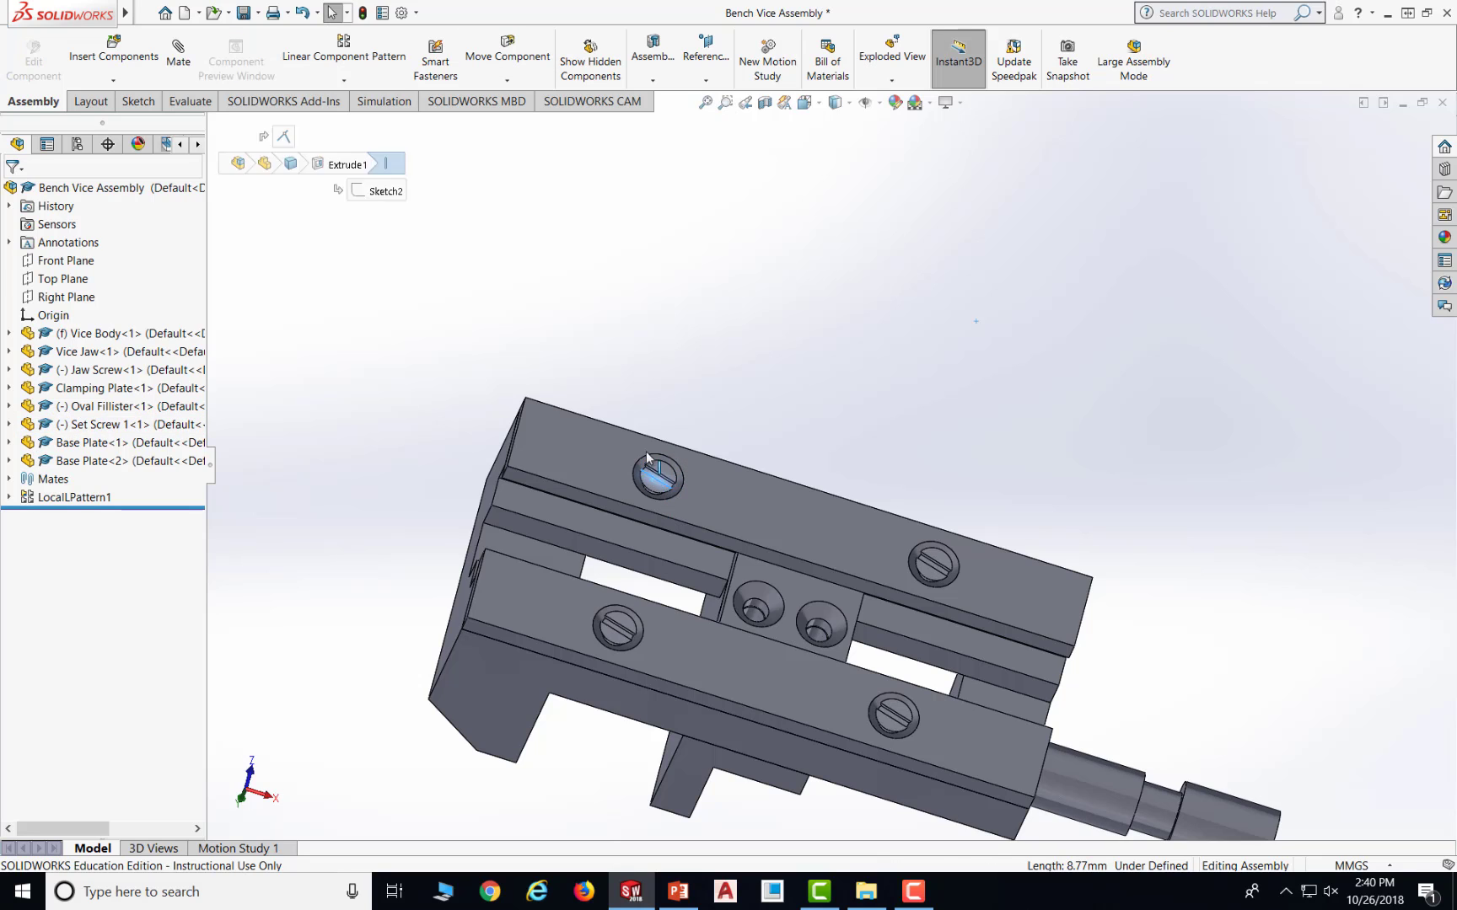
pyautogui.moveTo(645, 451)
pyautogui.mouseDown()
pyautogui.moveTo(673, 492)
pyautogui.moveTo(679, 455)
pyautogui.moveTo(665, 474)
pyautogui.mouseUp()
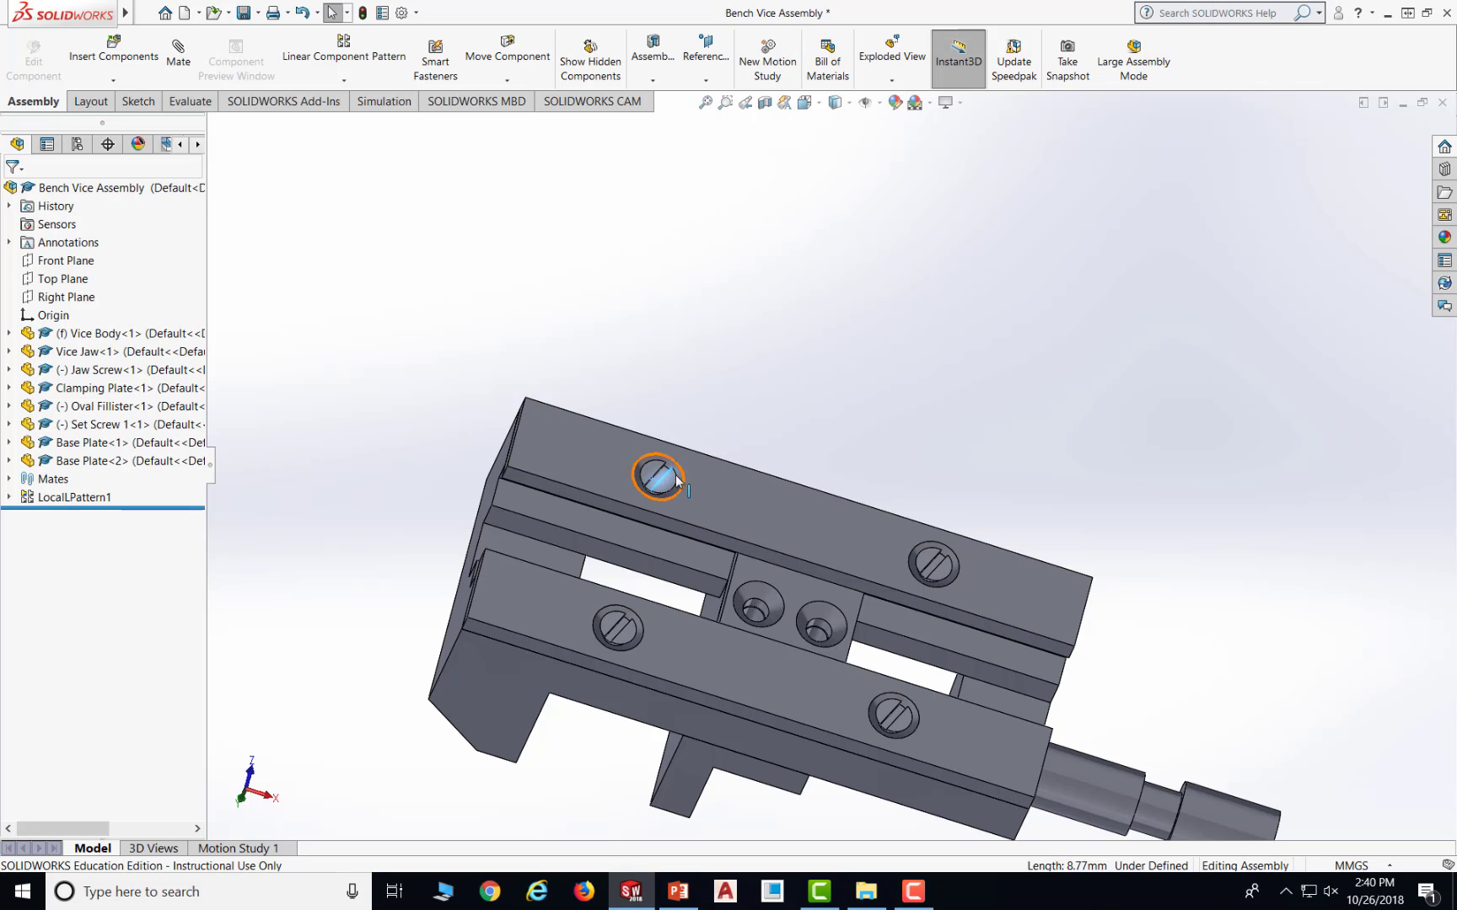
pyautogui.moveTo(664, 487); pyautogui.dragTo(661, 465)
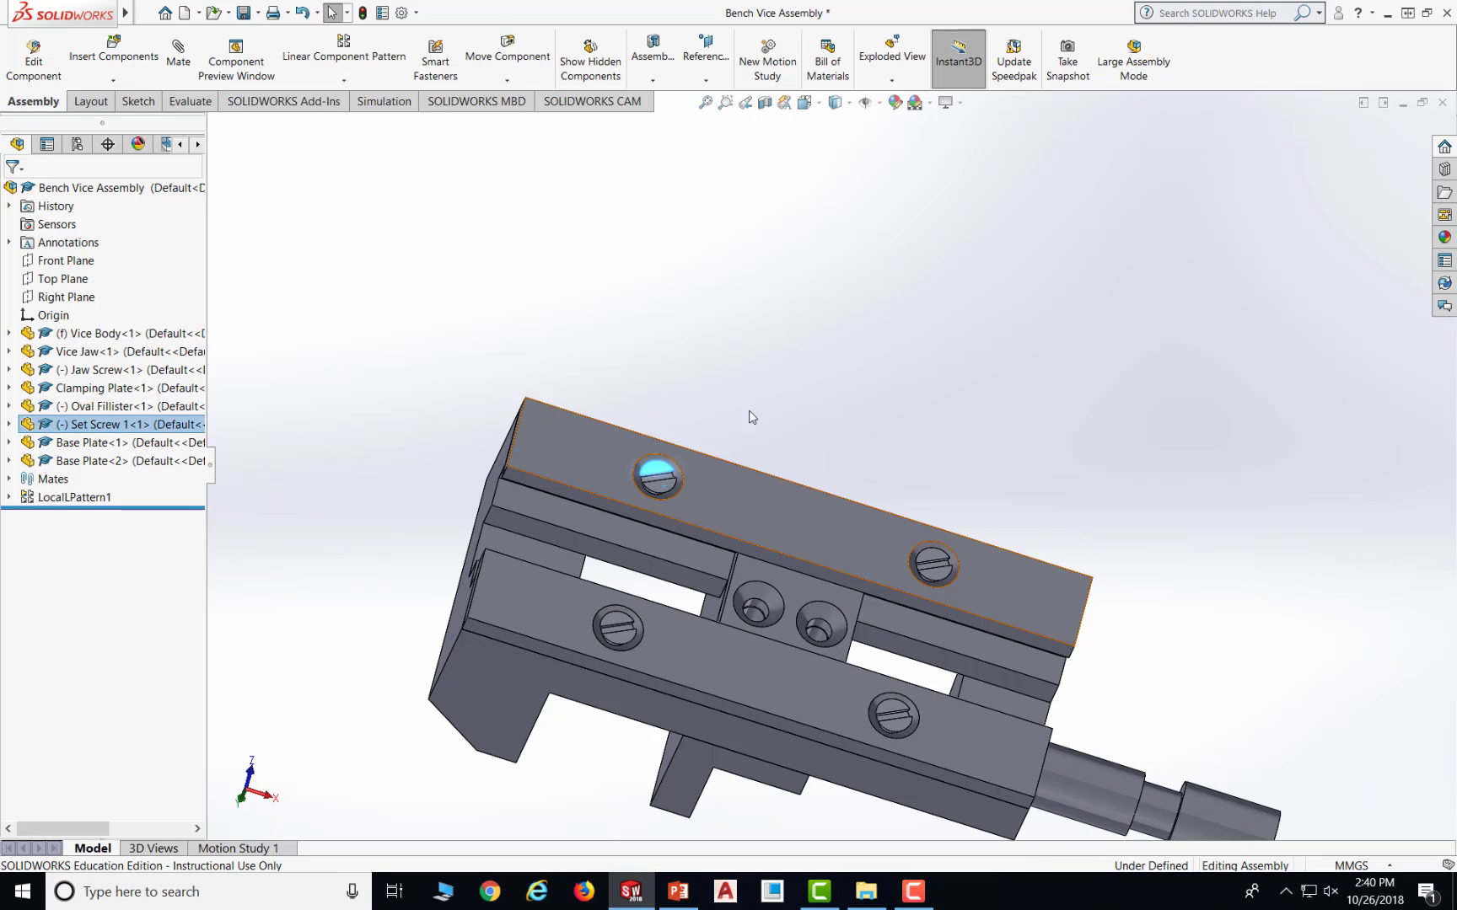
pyautogui.click(832, 376)
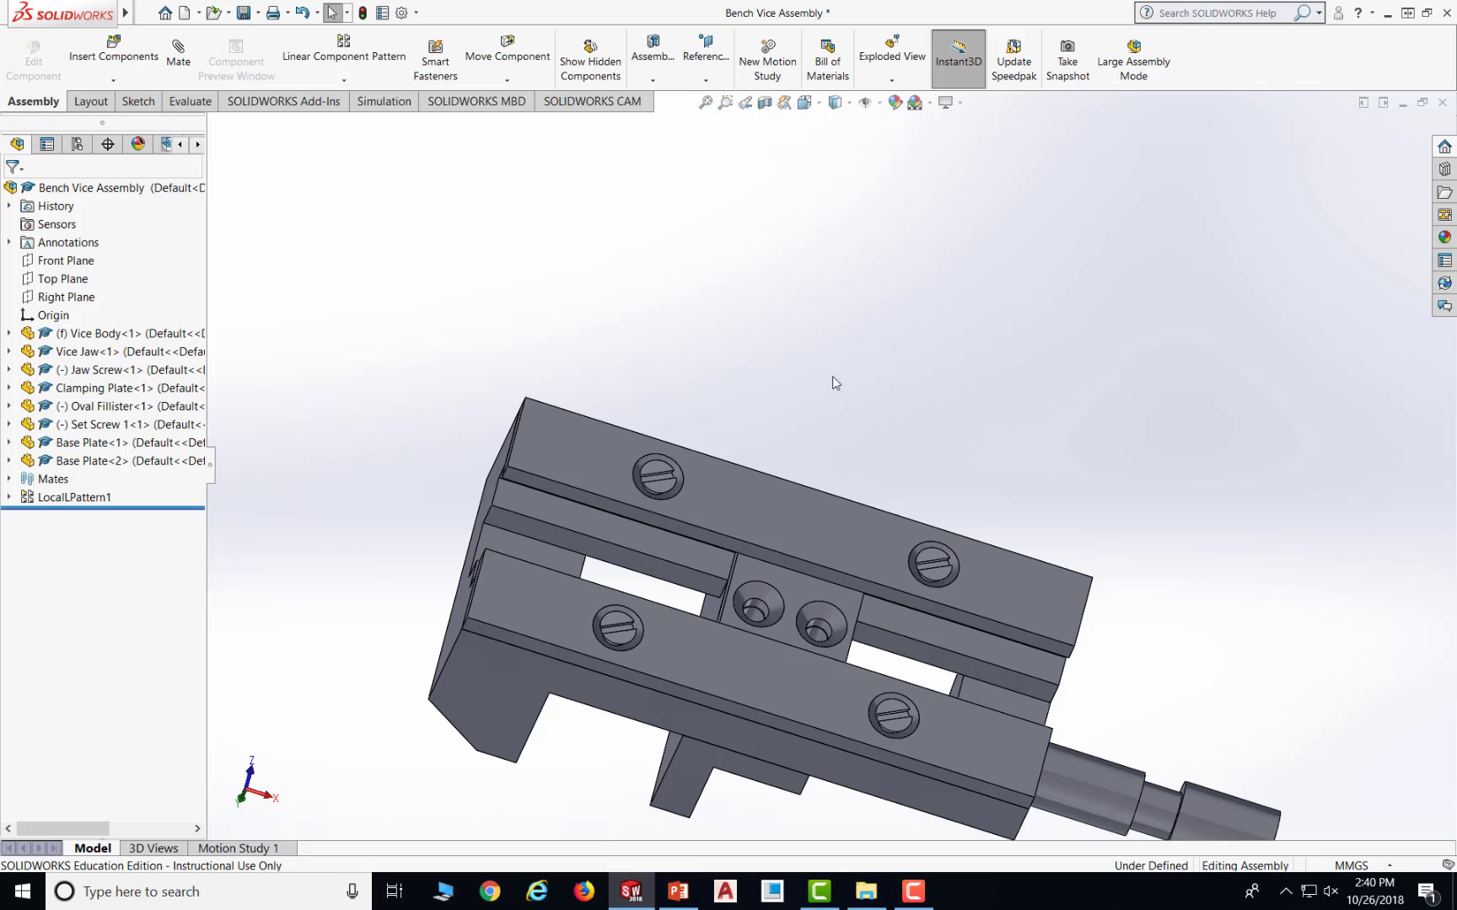
# - Switch to PowerPoint, check Figure 81 for the components still missing from the final assembly, and return to SOLIDWORKS
pyautogui.click(678, 891)
pyautogui.scroll(-4, 995, 594)
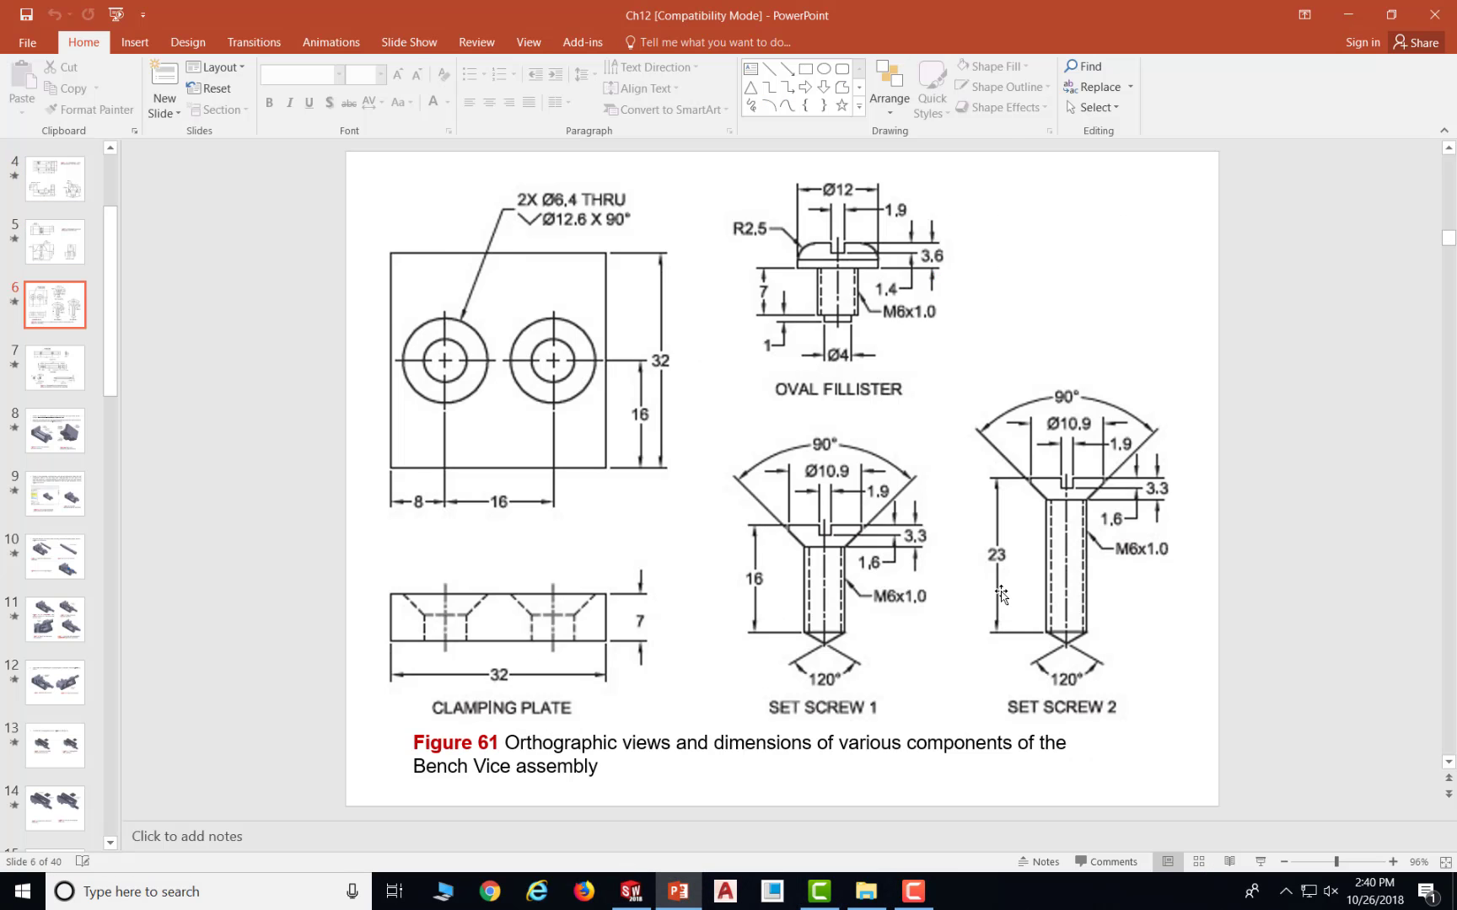
pyautogui.scroll(-1, 1000, 593)
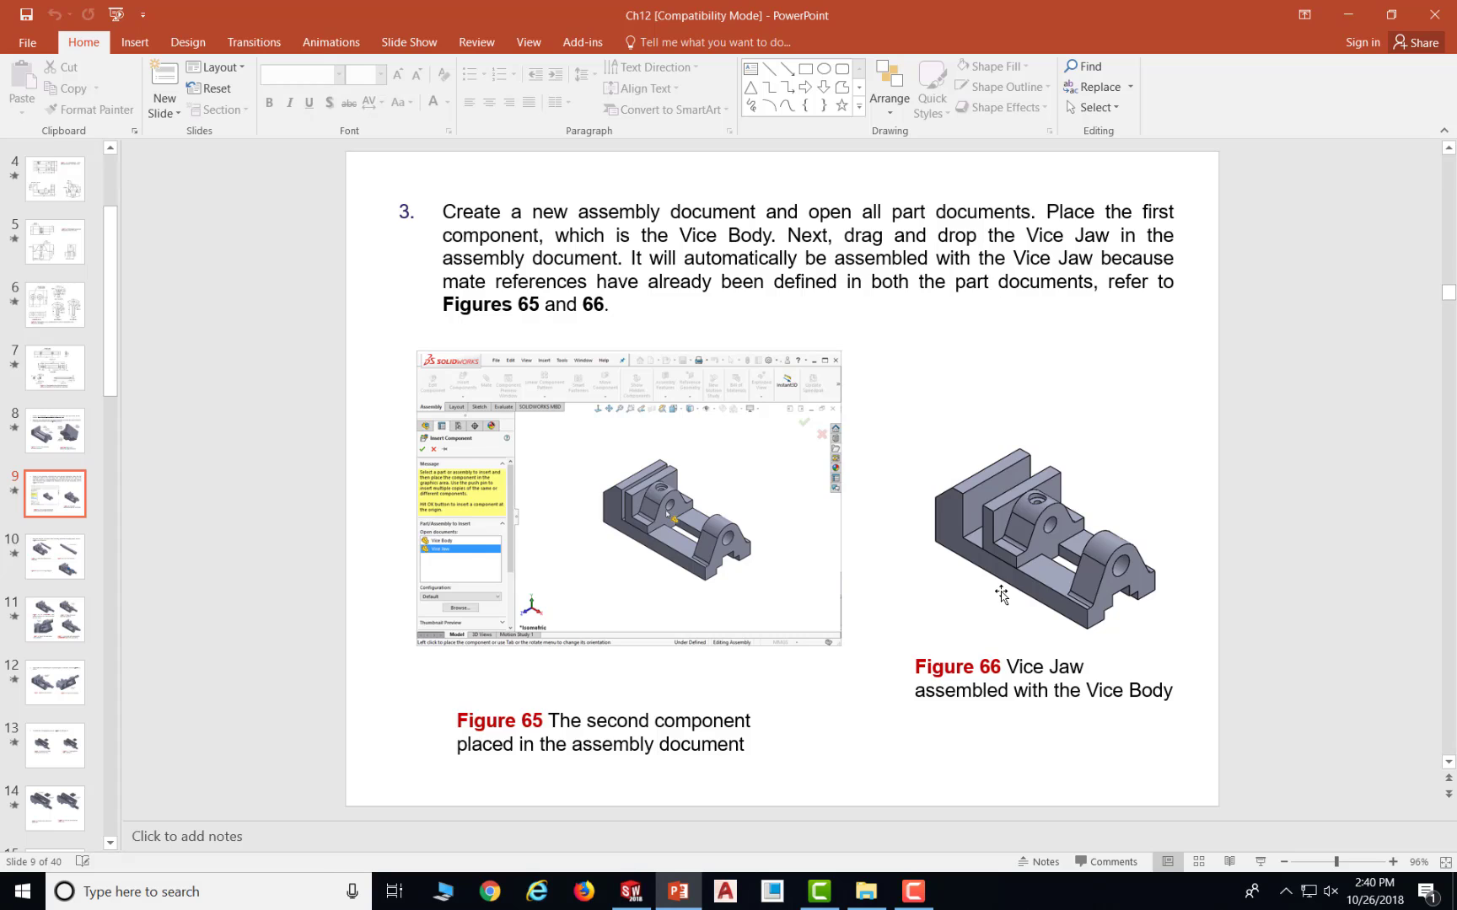
pyautogui.scroll(-3, 1001, 594)
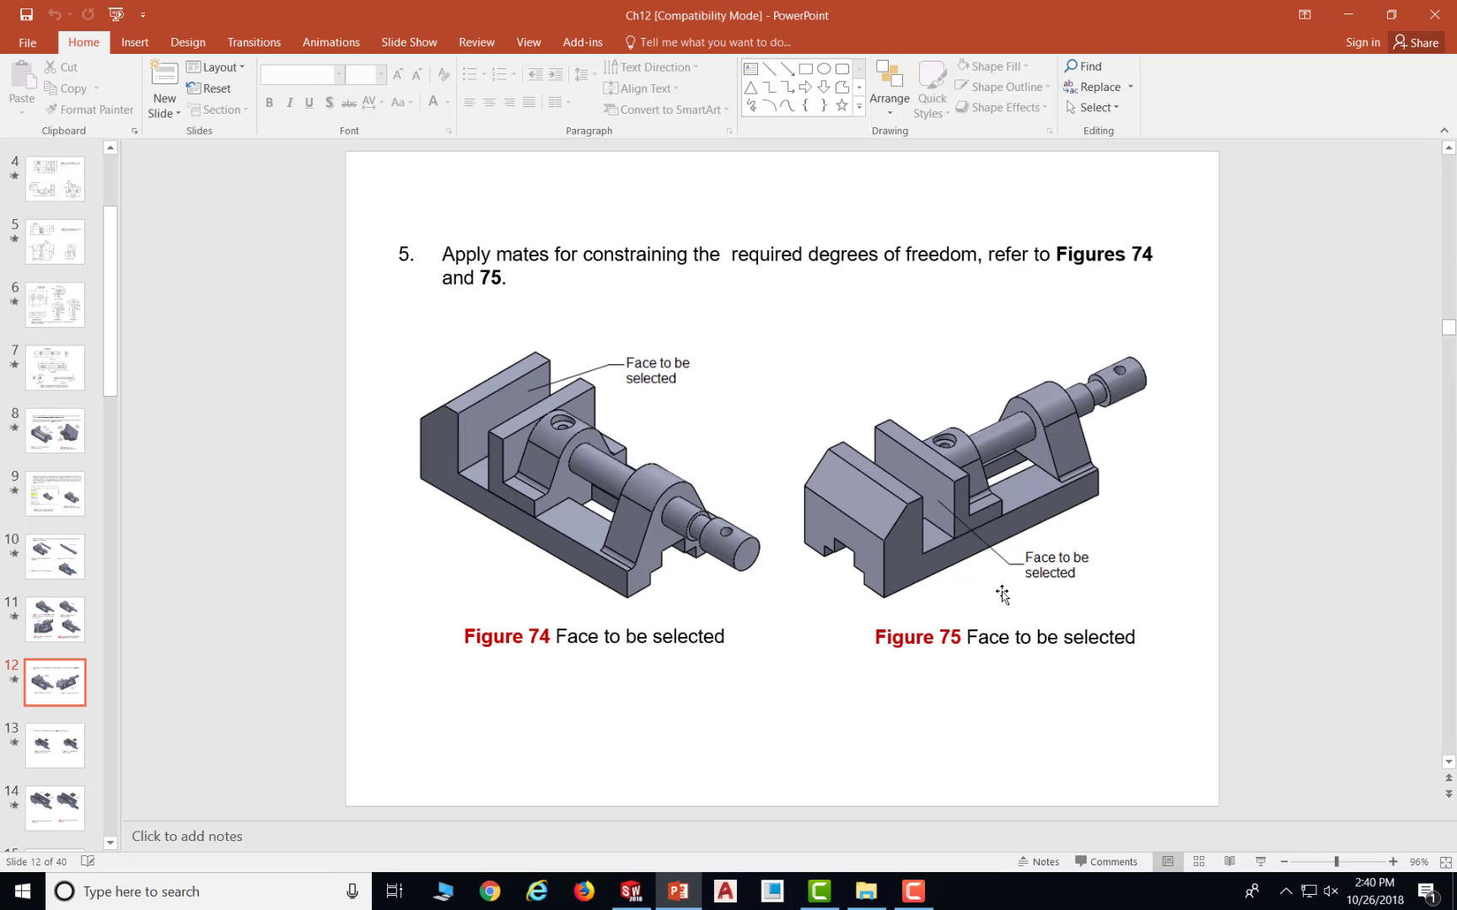
pyautogui.scroll(-1, 1001, 594)
pyautogui.scroll(-3, 1002, 594)
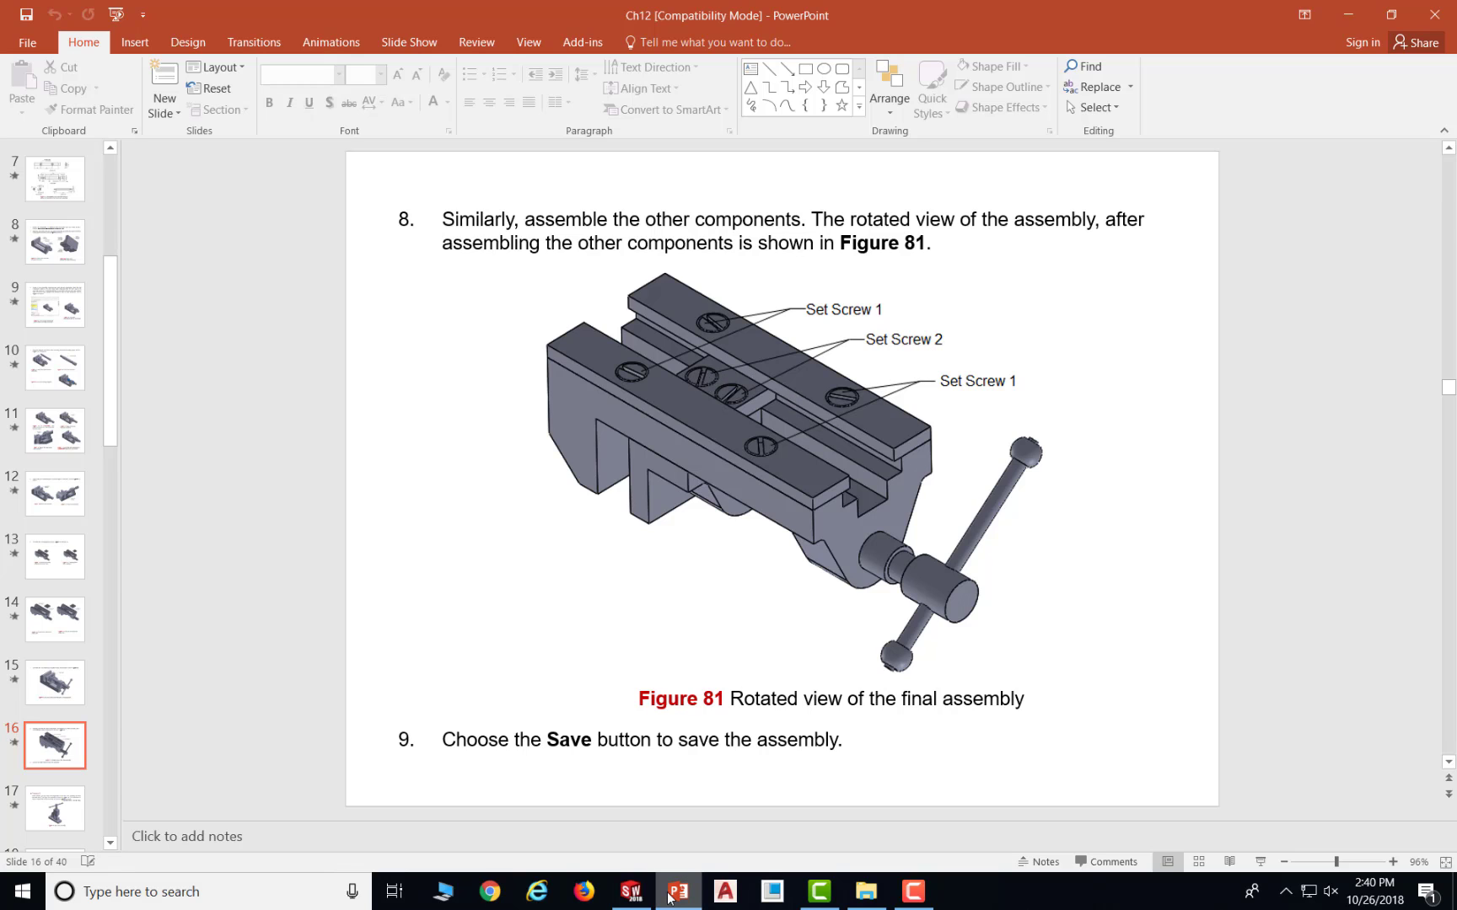
pyautogui.click(634, 898)
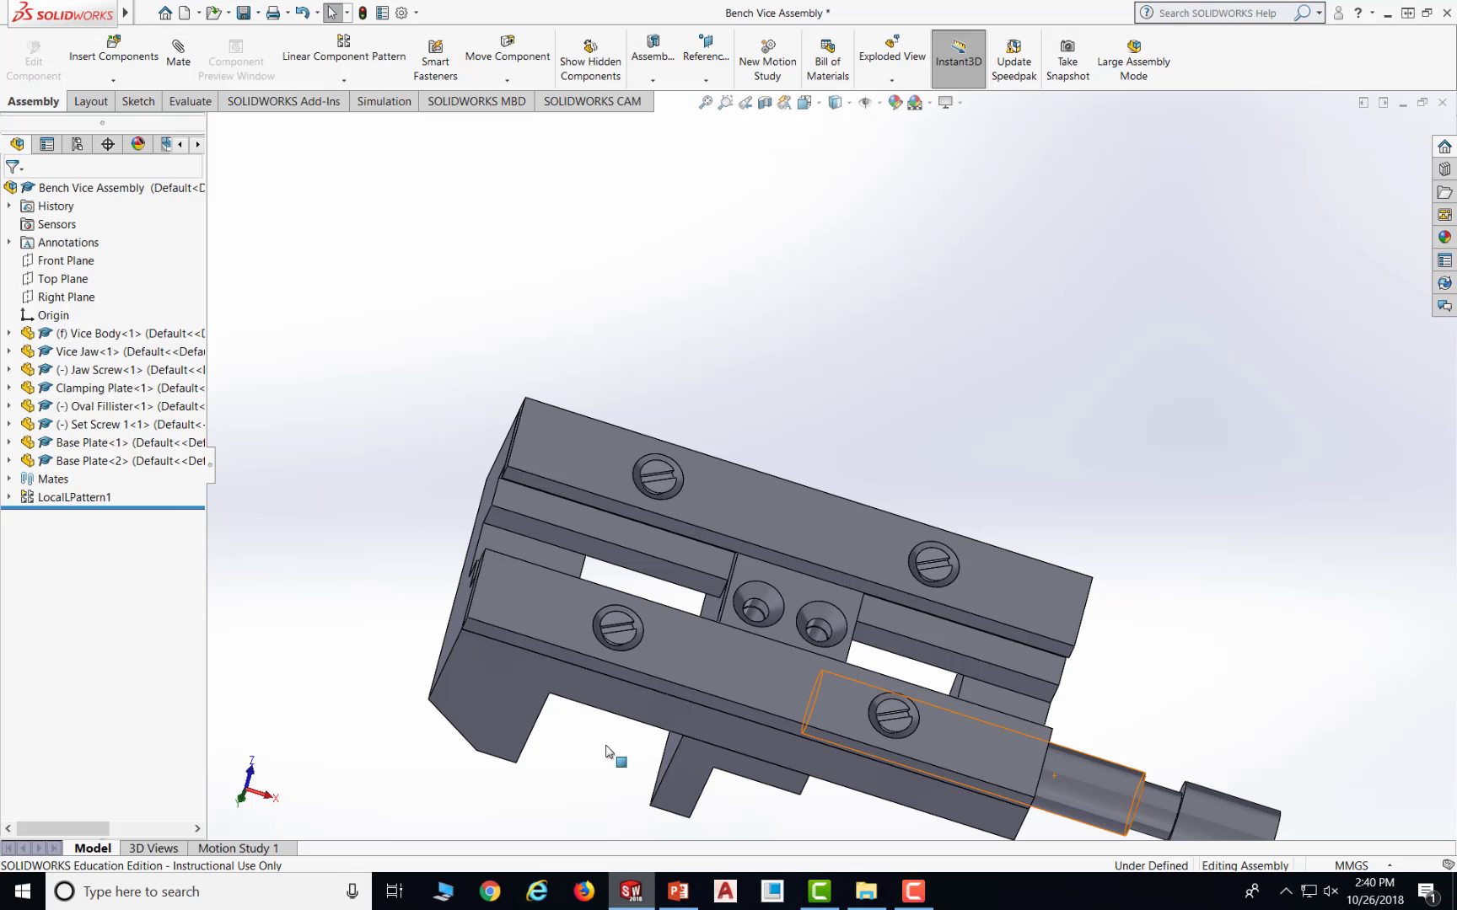
# - Insert the Set Screw 2 part into the assembly and place it freely beside the base plates
pyautogui.click(120, 64)
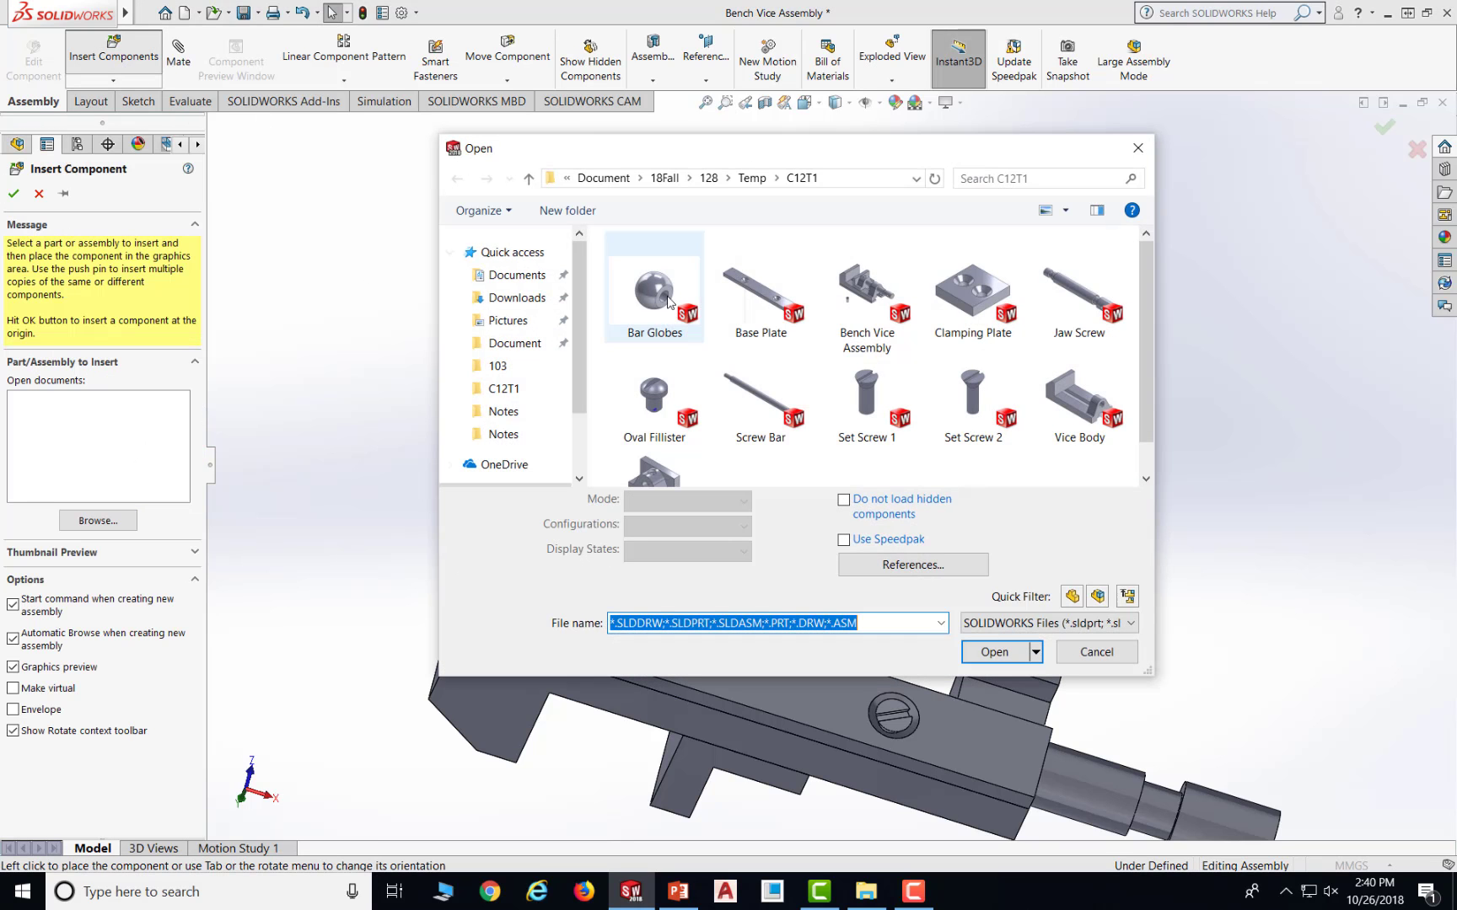
pyautogui.click(969, 415)
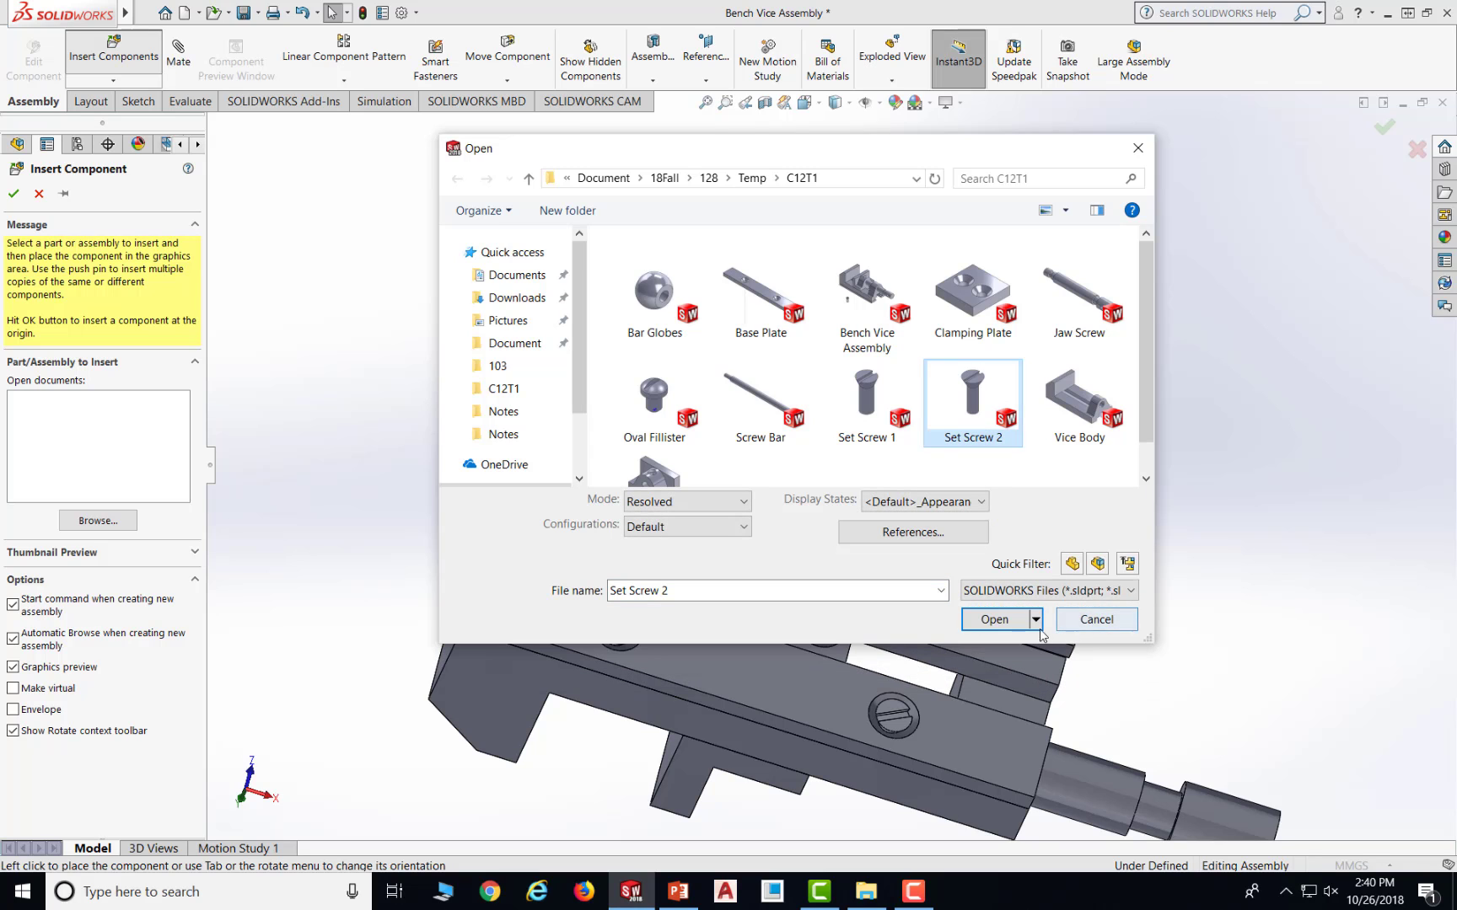
pyautogui.click(1004, 621)
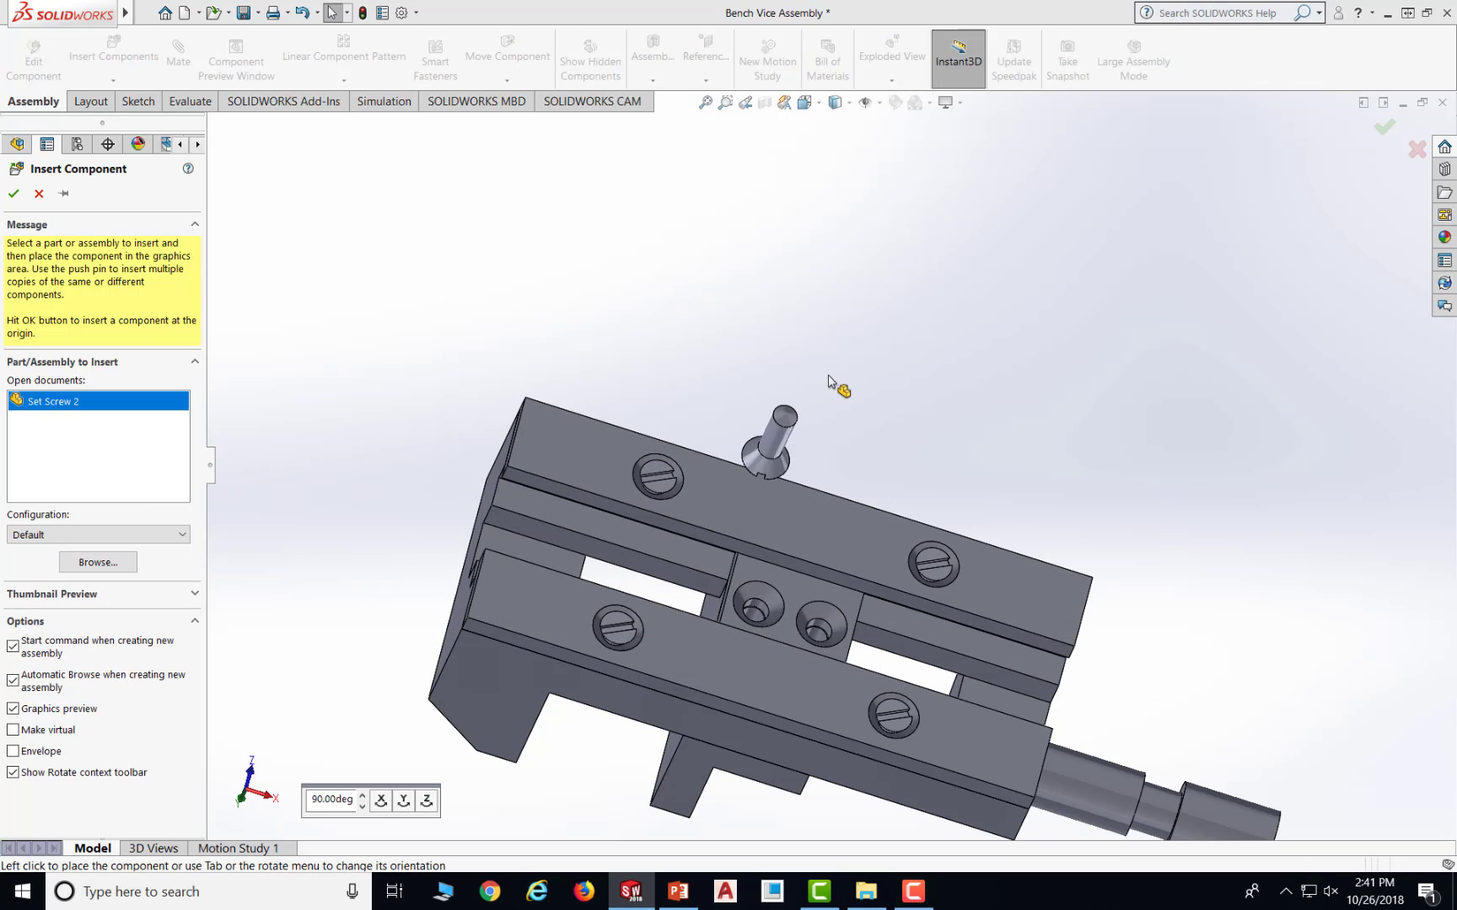
pyautogui.click(852, 350)
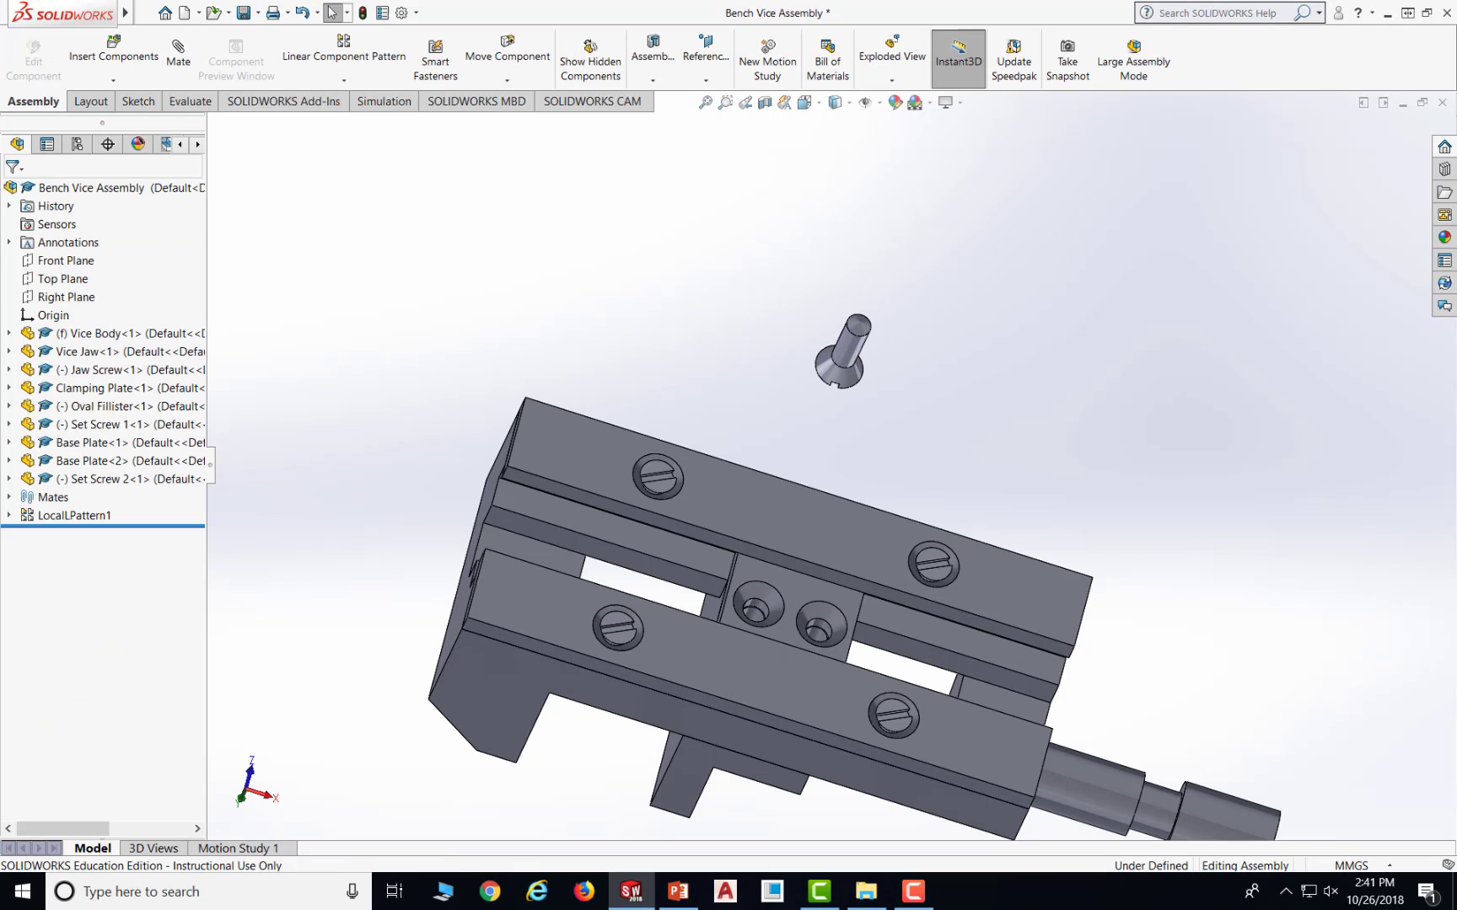
# - Mate Set Screw 2's conical head concentric with the clamping plate countersink farther from the protruding jaw screw, and slide the screw partly out along its axis
pyautogui.click(179, 60)
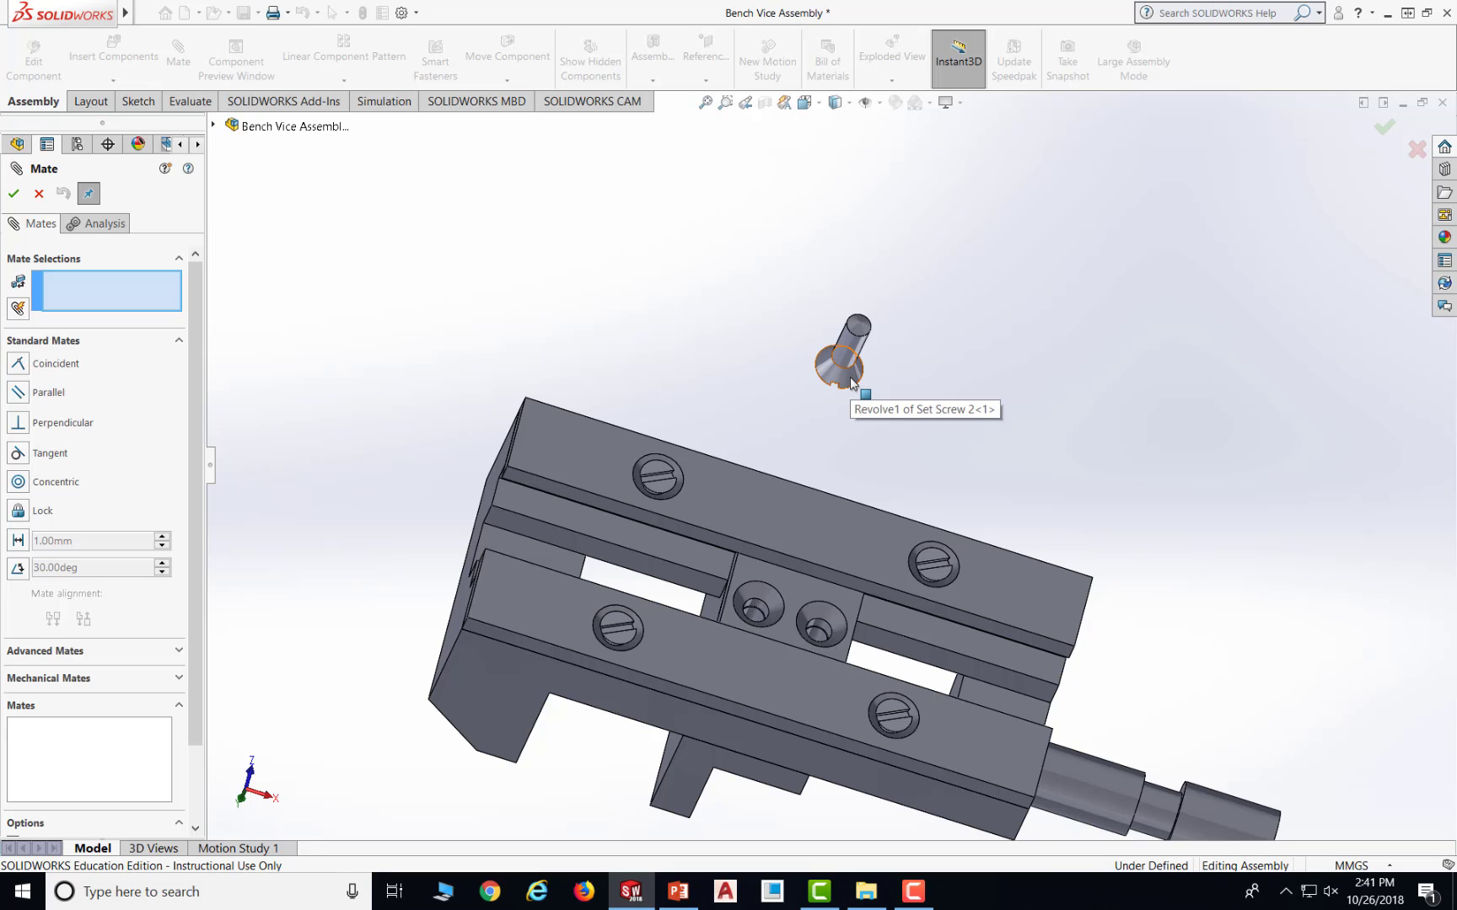
pyautogui.click(851, 383)
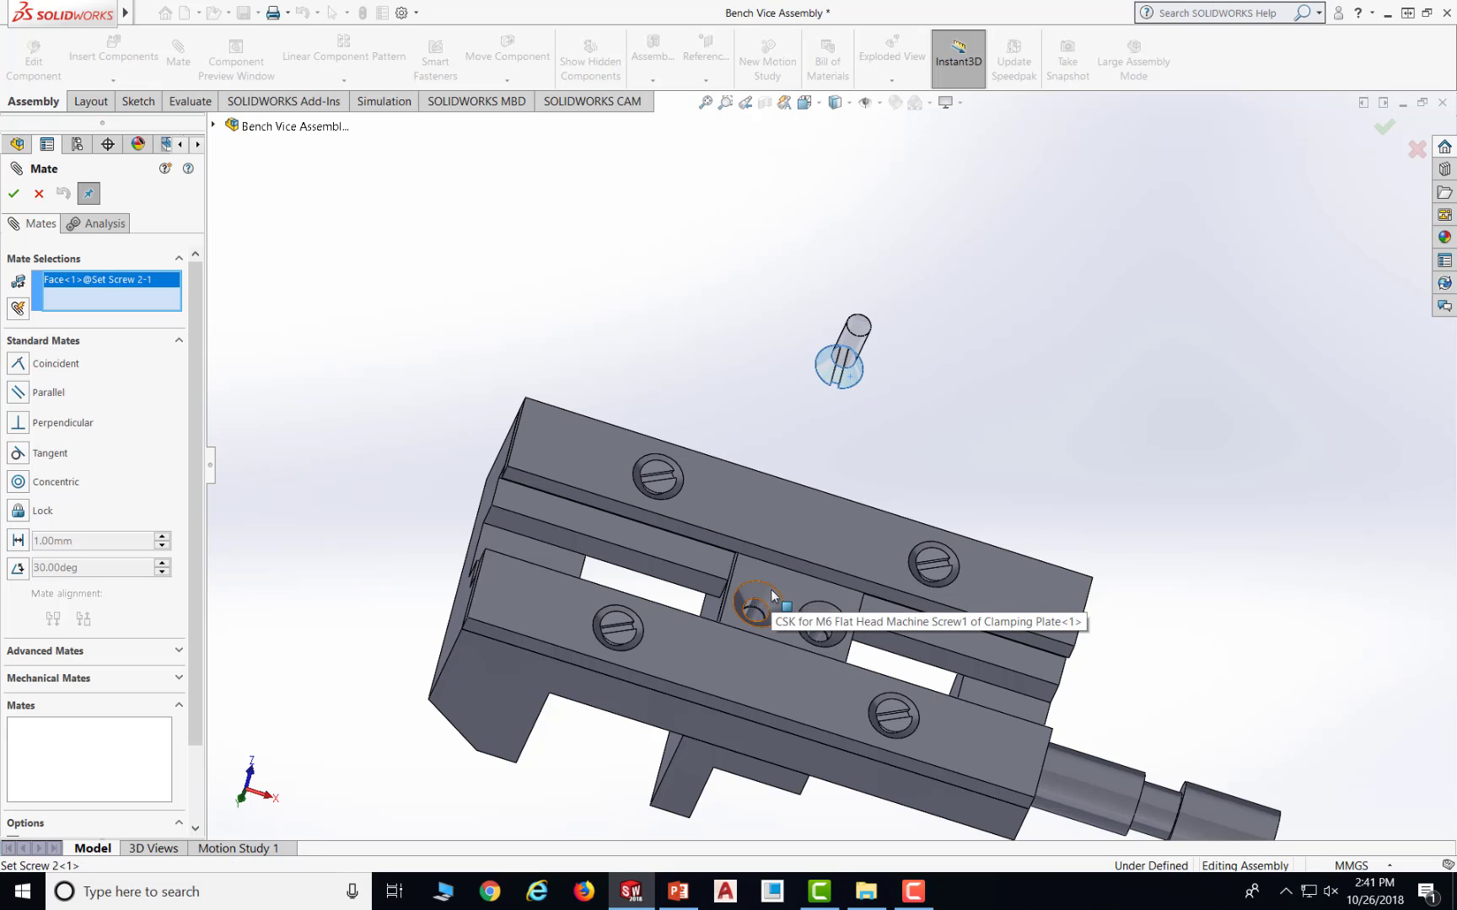
pyautogui.click(772, 601)
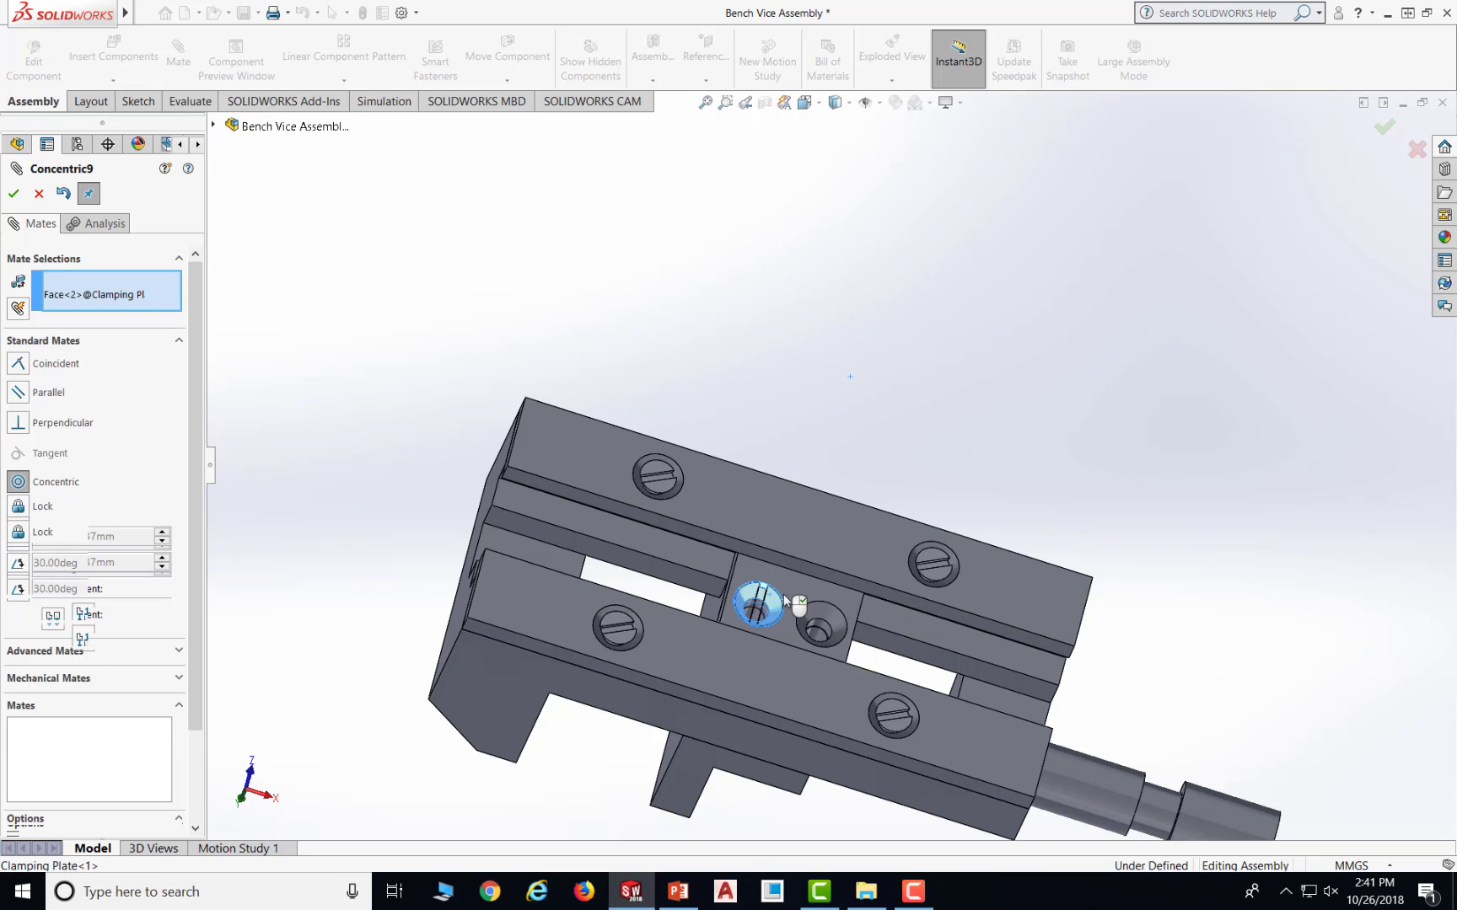
pyautogui.moveTo(754, 608); pyautogui.dragTo(894, 452, button='middle')
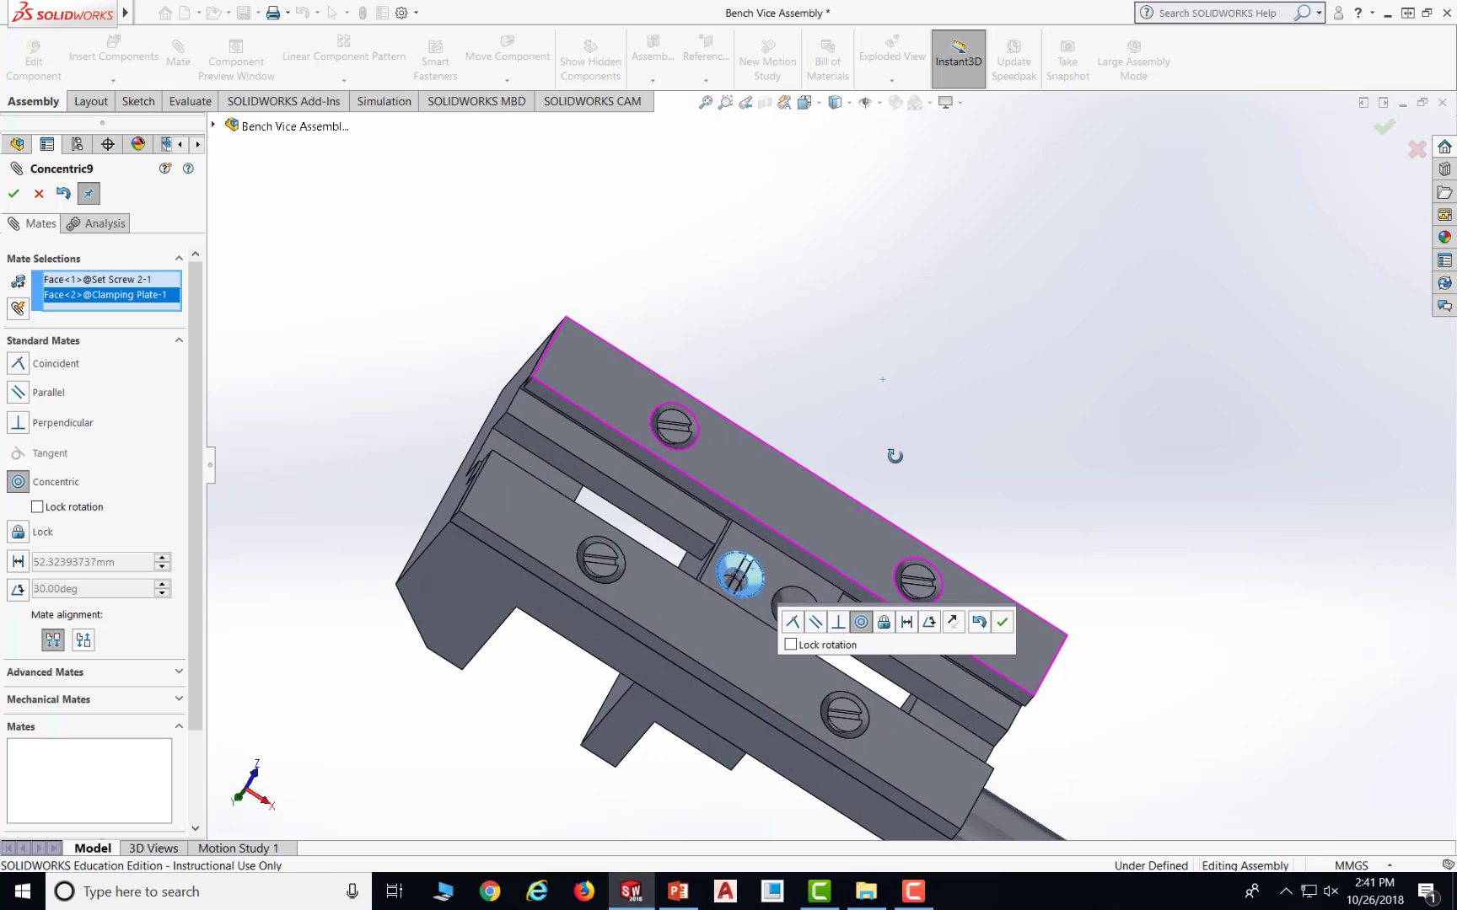
pyautogui.click(1003, 623)
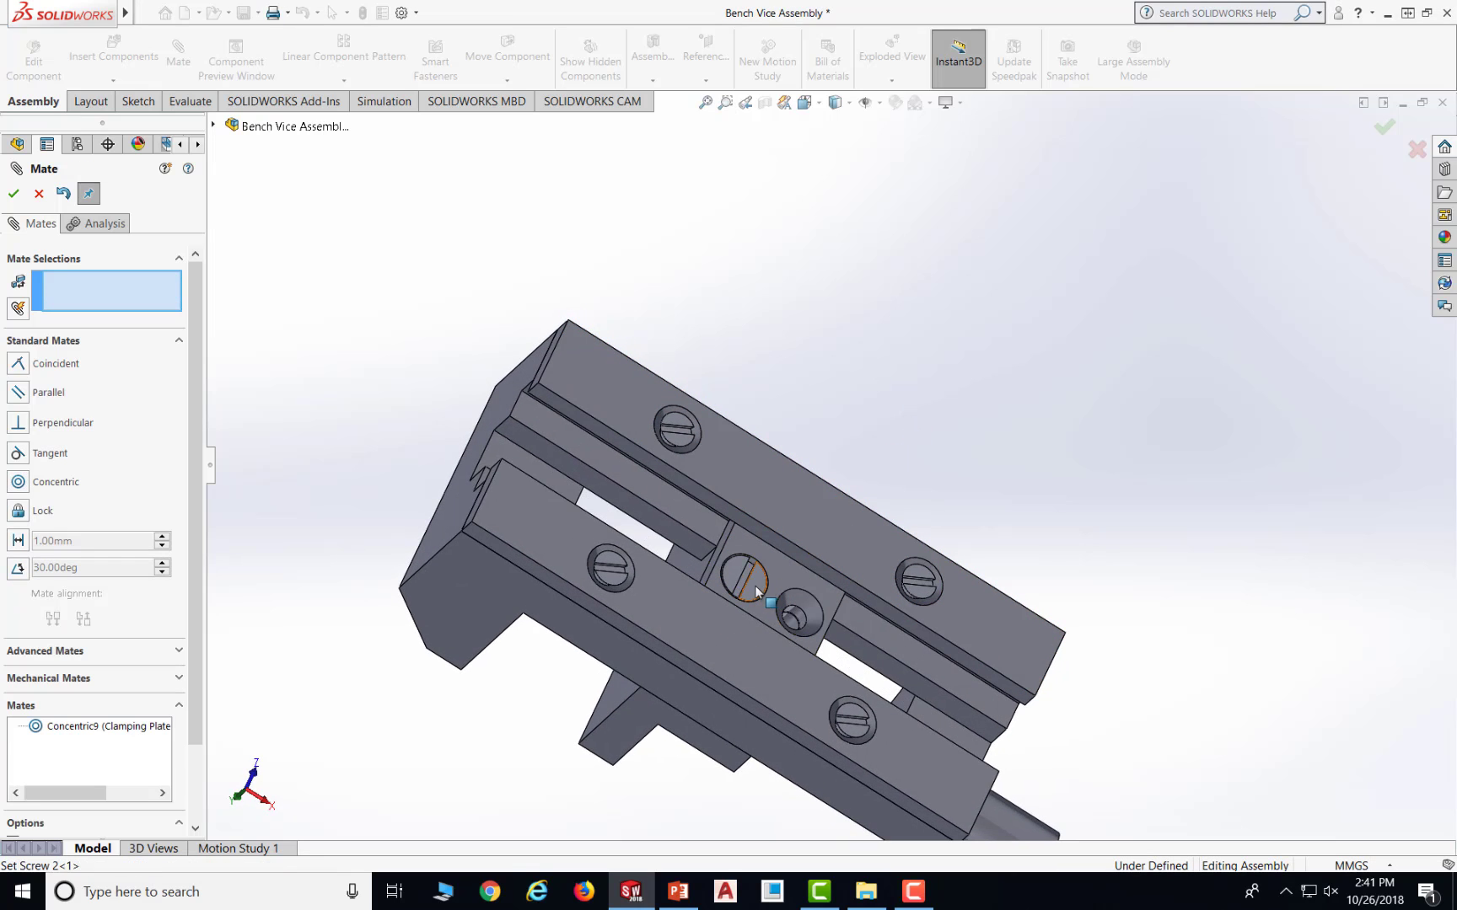
pyautogui.moveTo(750, 579); pyautogui.dragTo(812, 531)
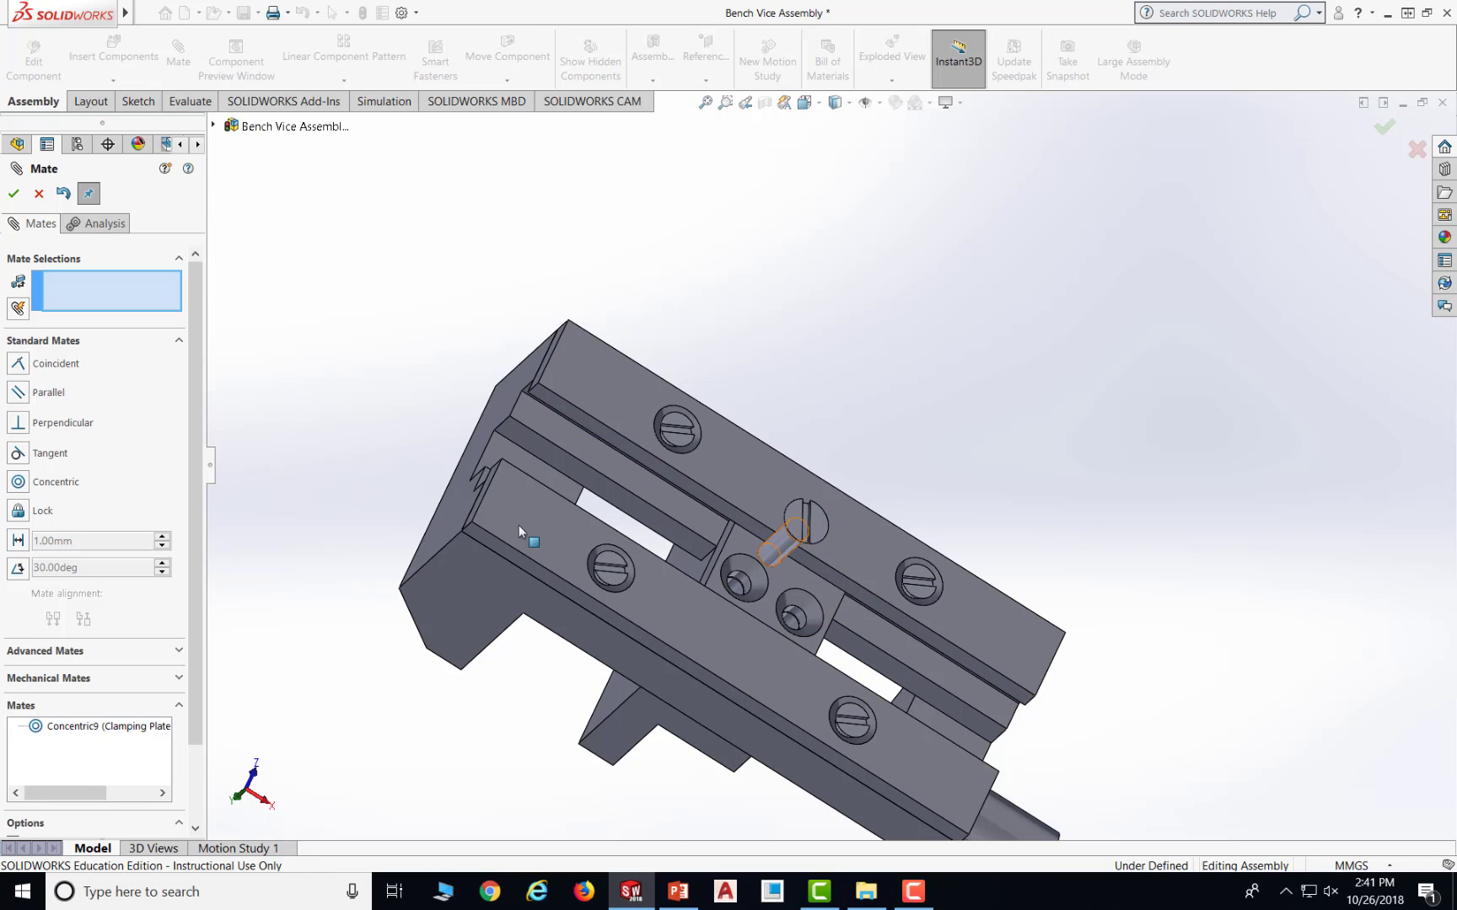
pyautogui.click(14, 193)
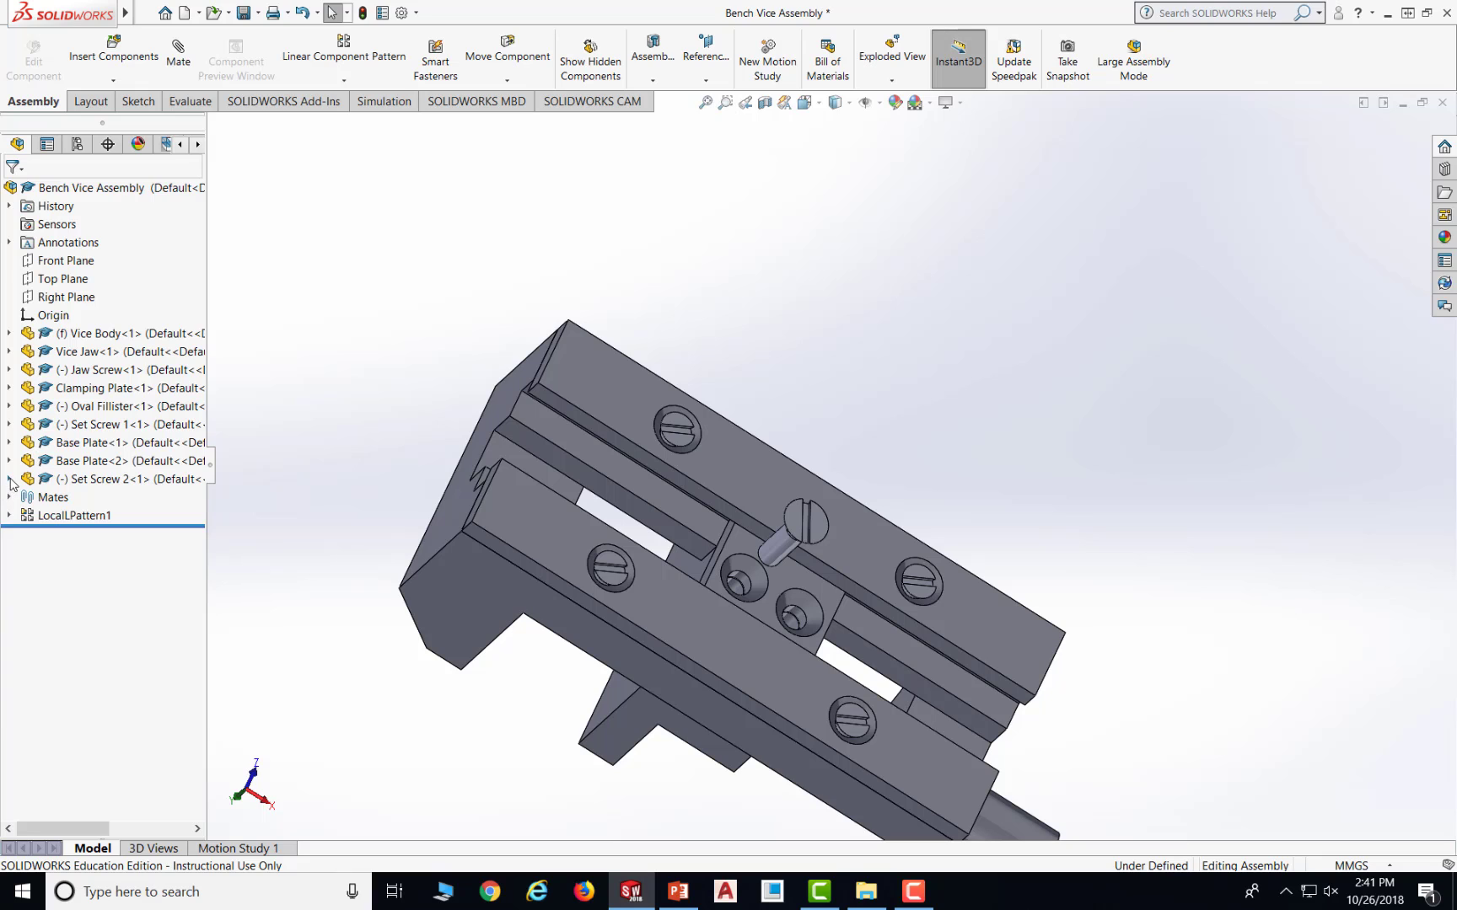
# - Try to change Set Screw 2's concentric mate with the clamping plate to a coincident mate, and leave the edit without saving
pyautogui.click(9, 479)
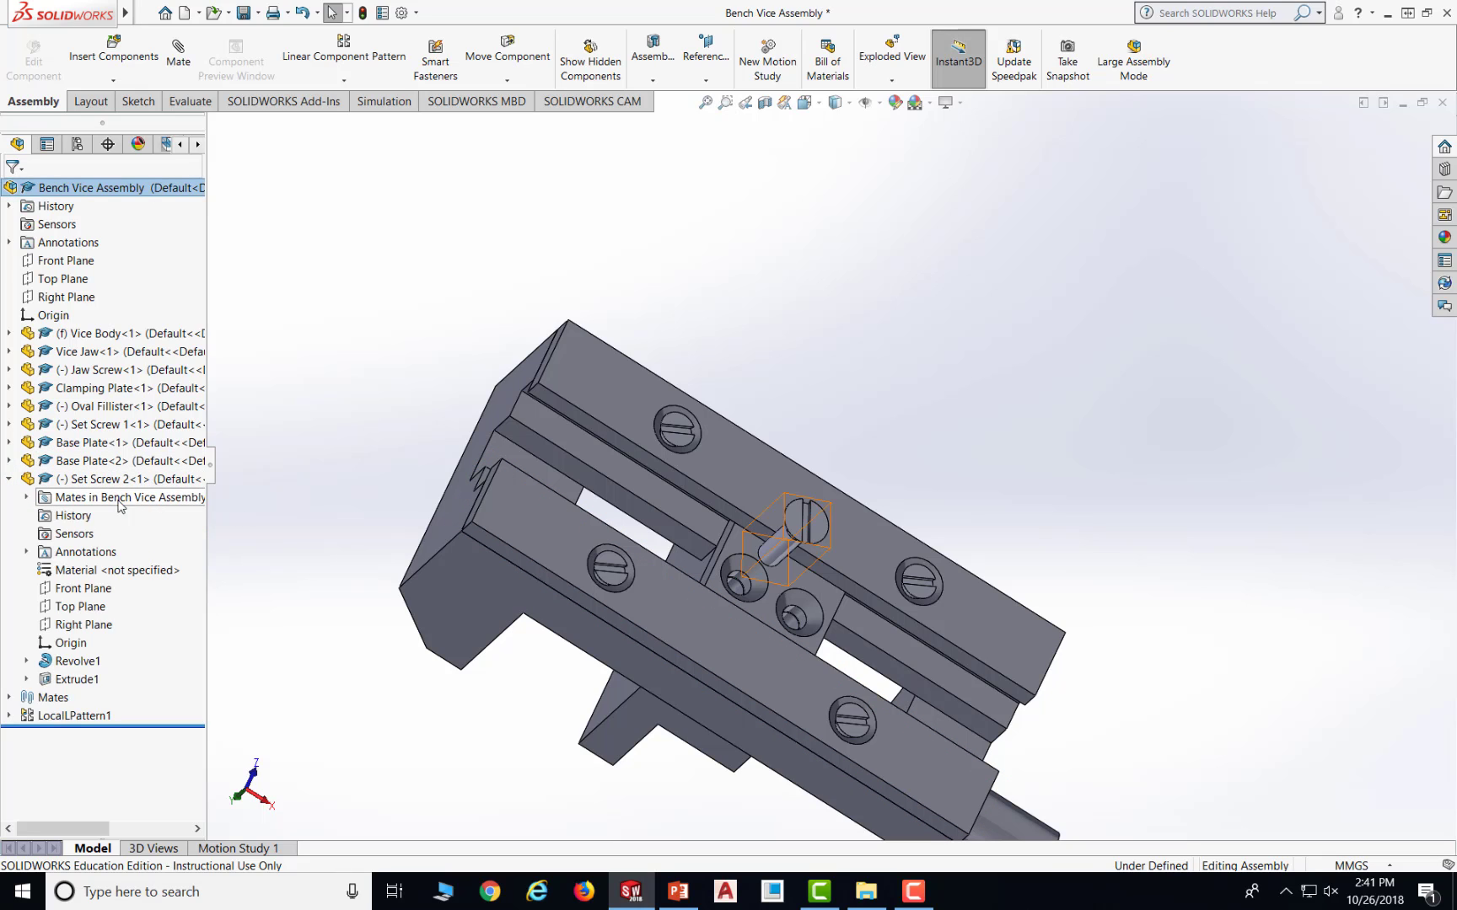
pyautogui.click(26, 497)
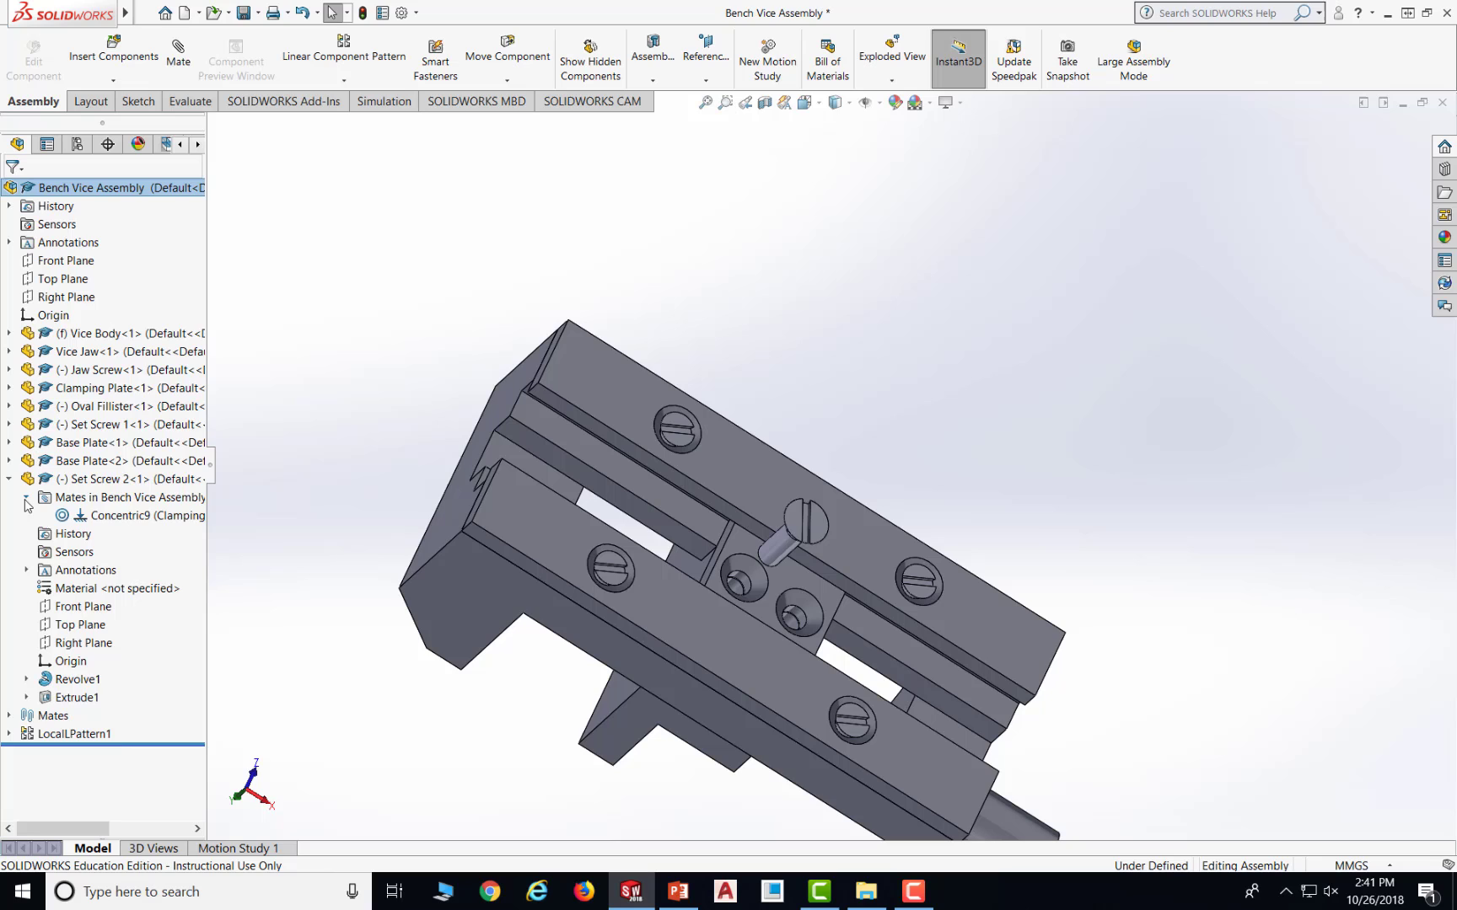
pyautogui.rightClick(92, 521)
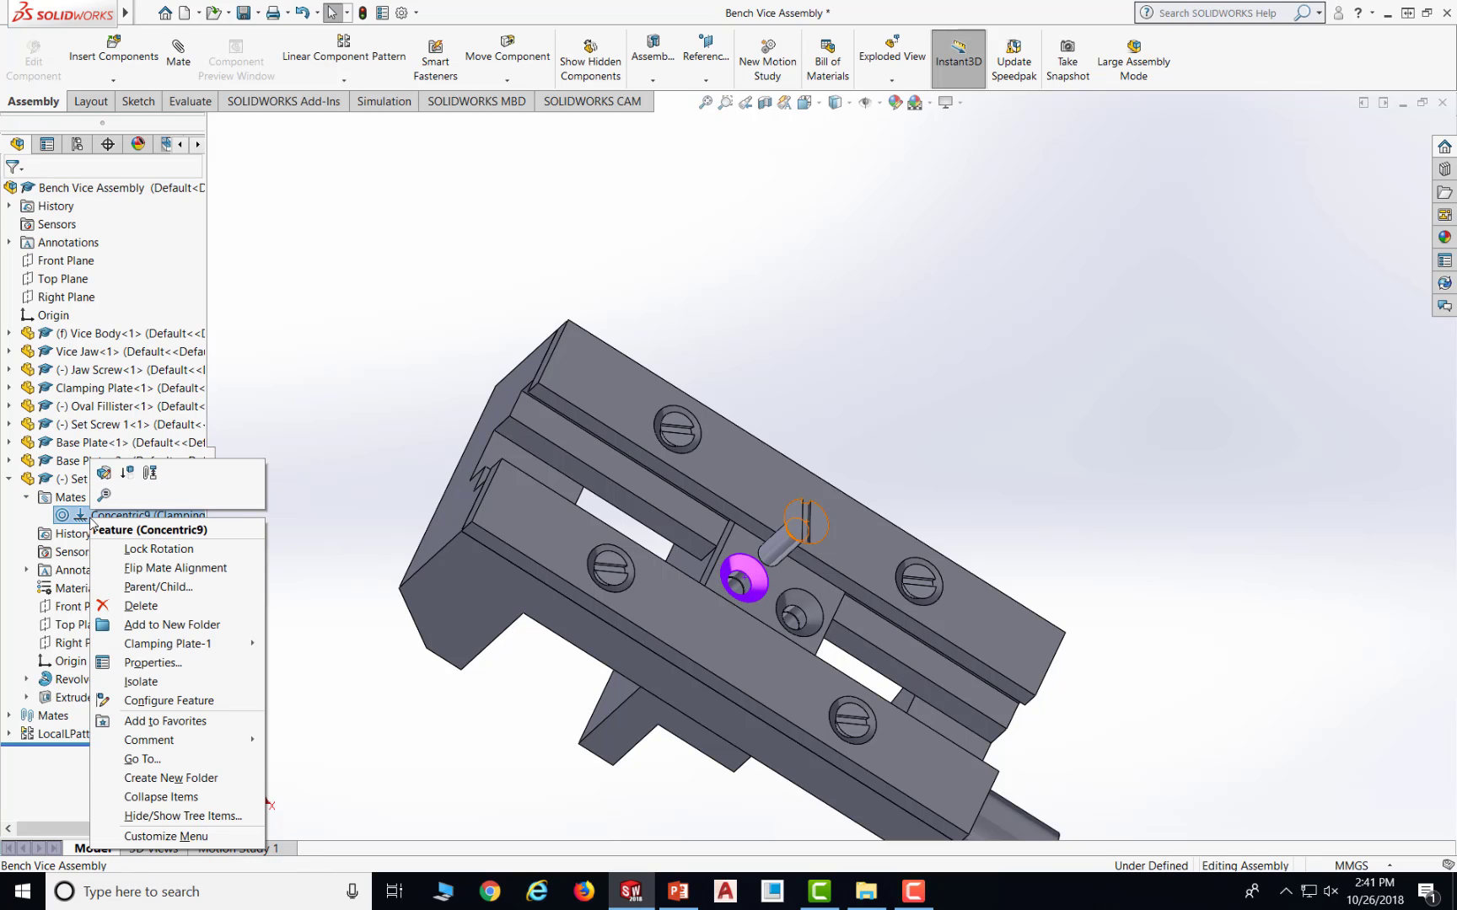
pyautogui.click(104, 474)
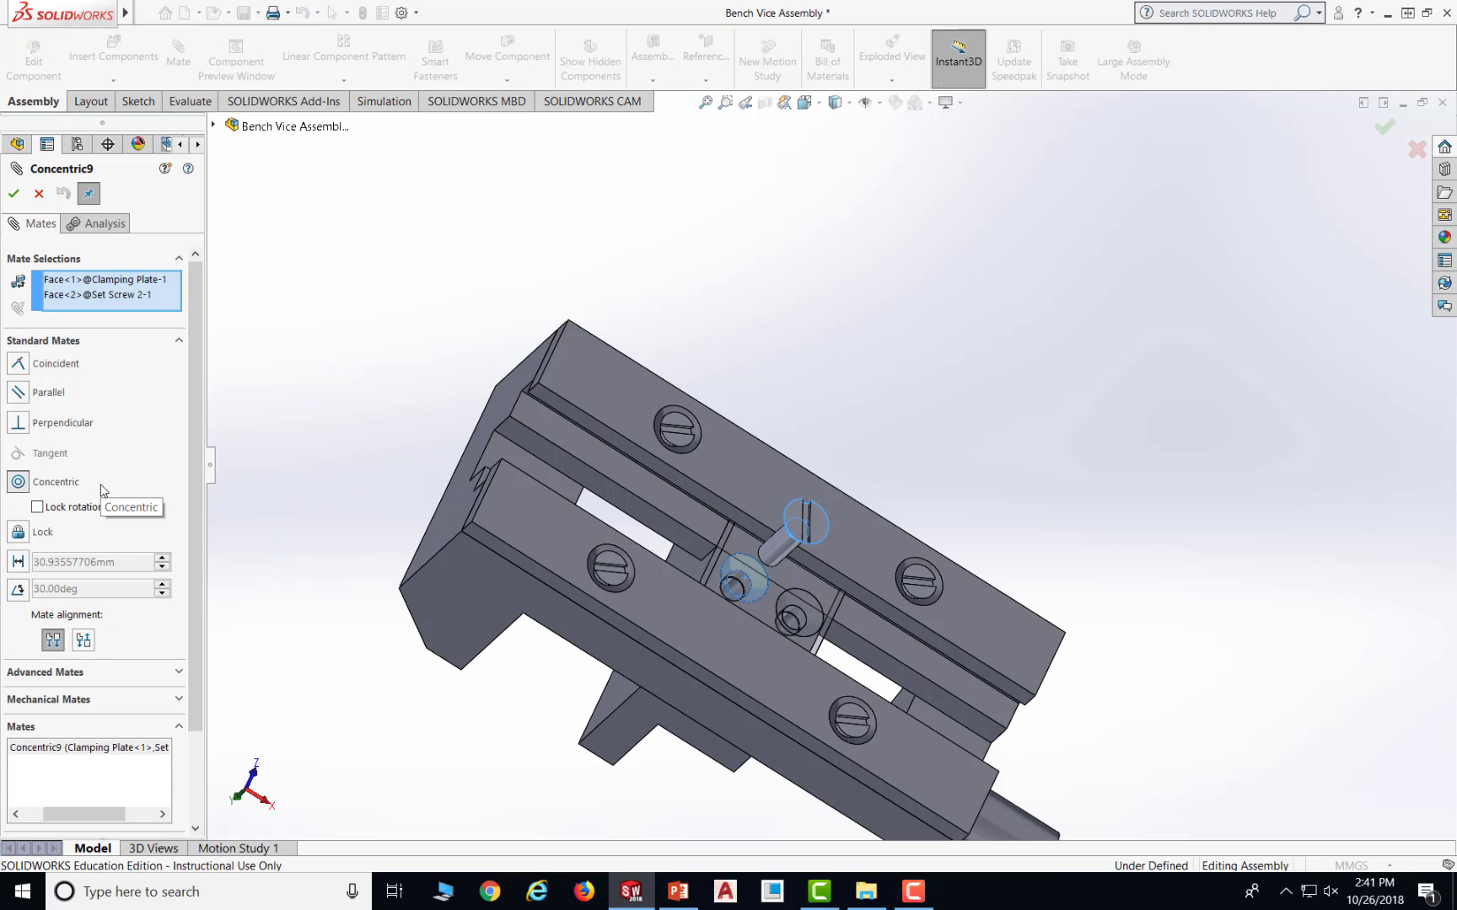
pyautogui.click(19, 366)
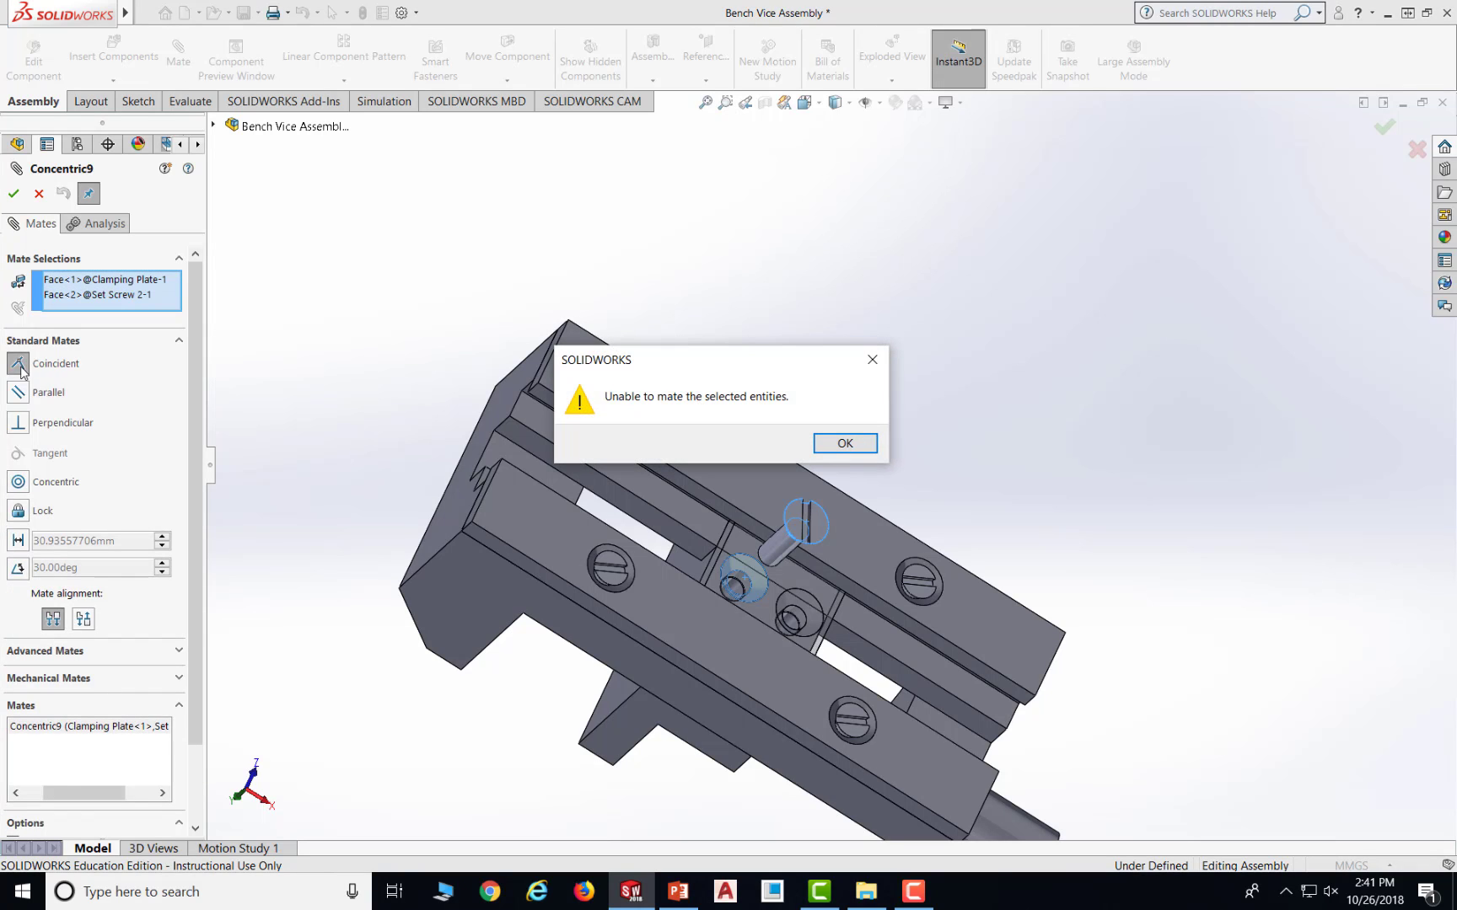
pyautogui.click(847, 451)
pyautogui.moveTo(858, 514)
pyautogui.mouseDown(button='middle')
pyautogui.moveTo(894, 460)
pyautogui.moveTo(862, 490)
pyautogui.mouseUp(button='middle')
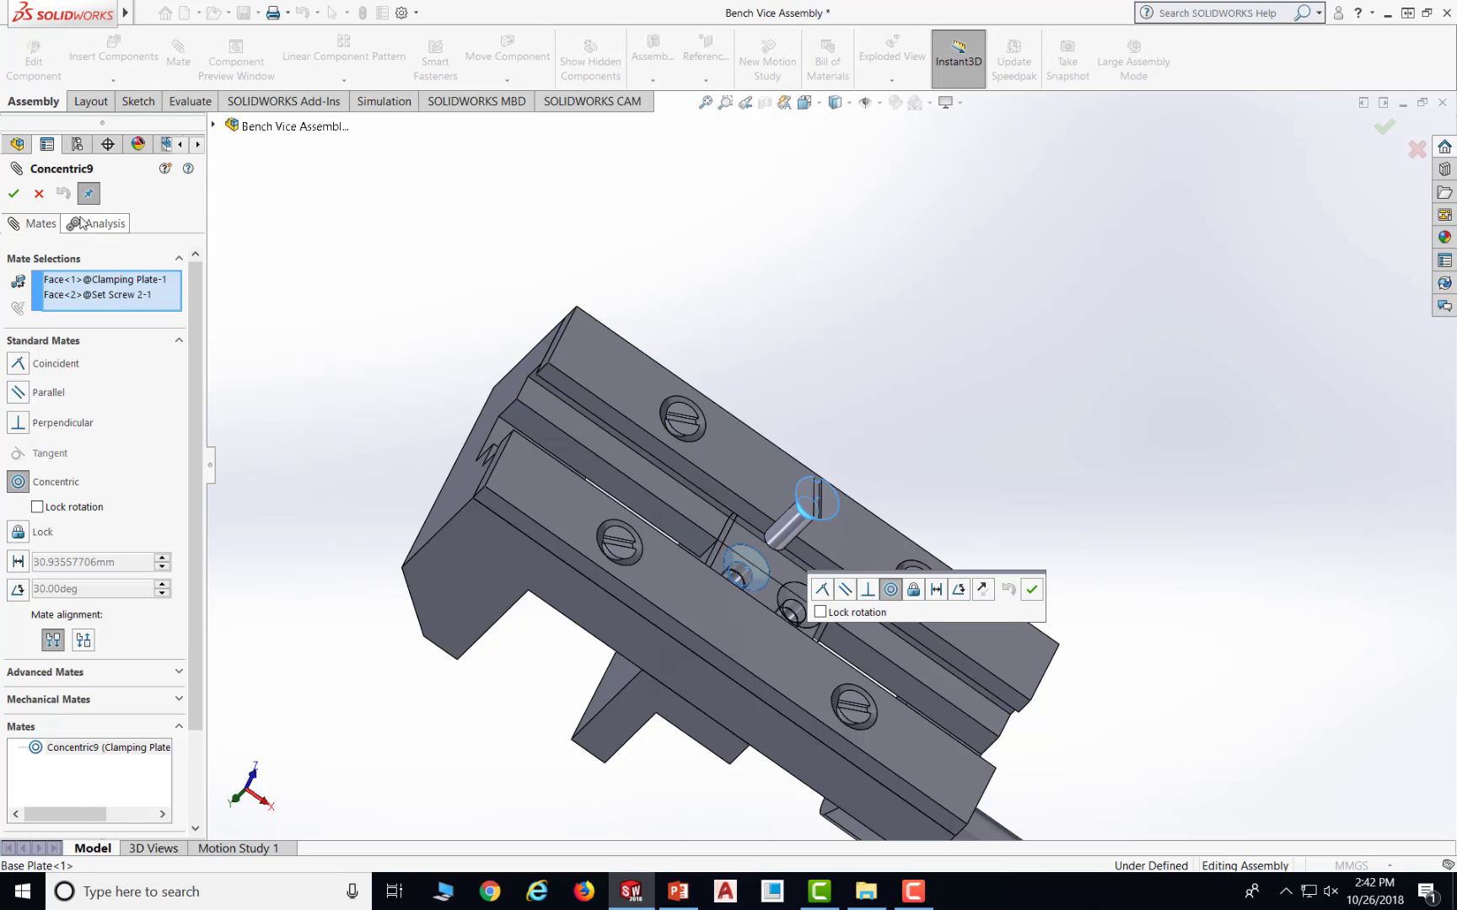
pyautogui.click(38, 194)
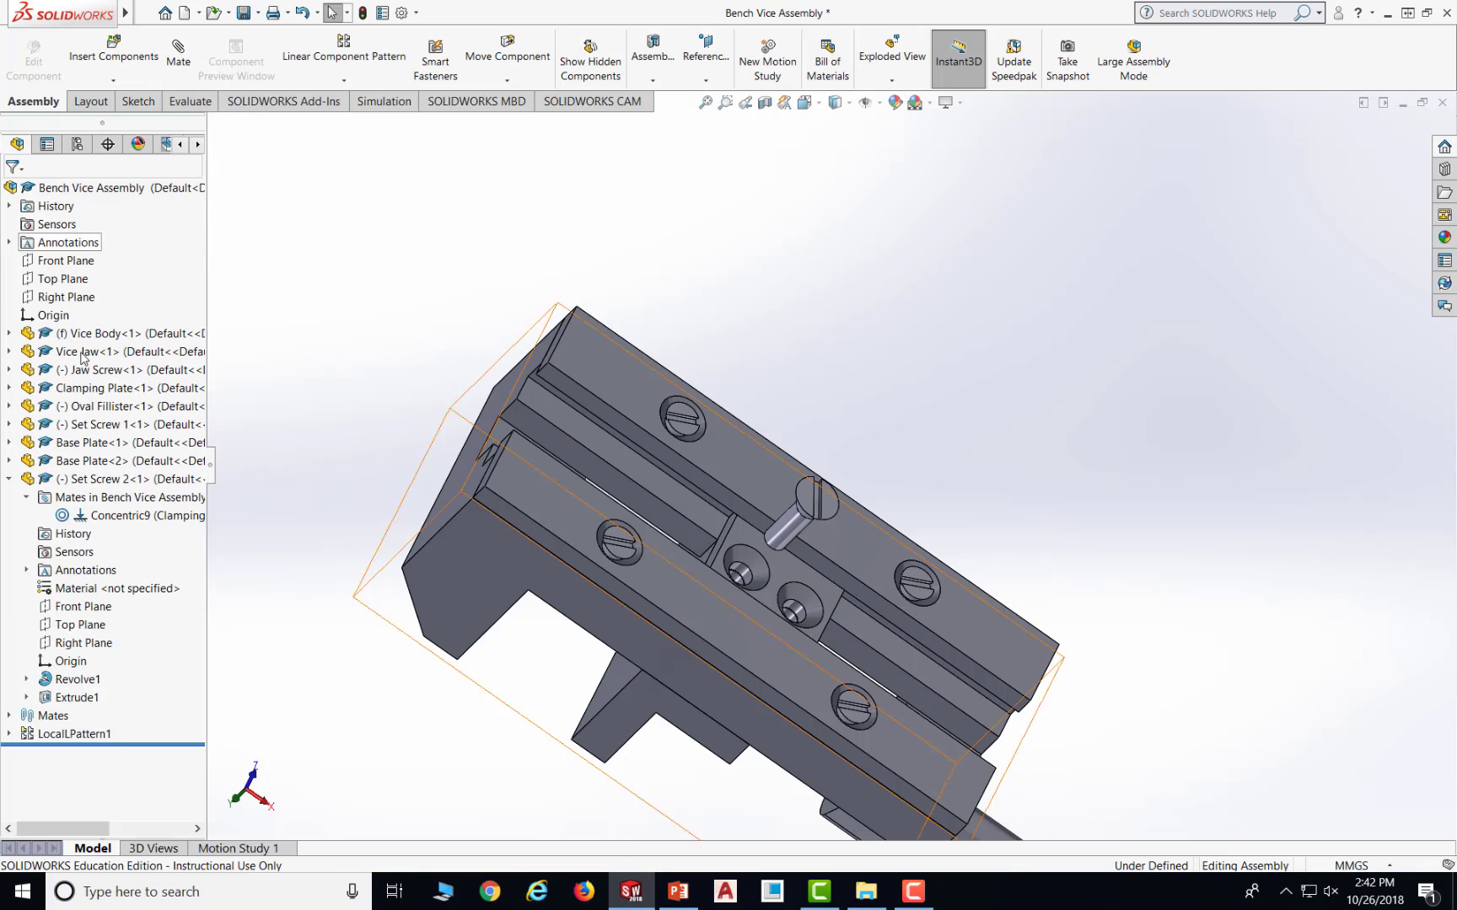
# - Delete the concentric mate between Set Screw 2 and the clamping plate
pyautogui.rightClick(98, 518)
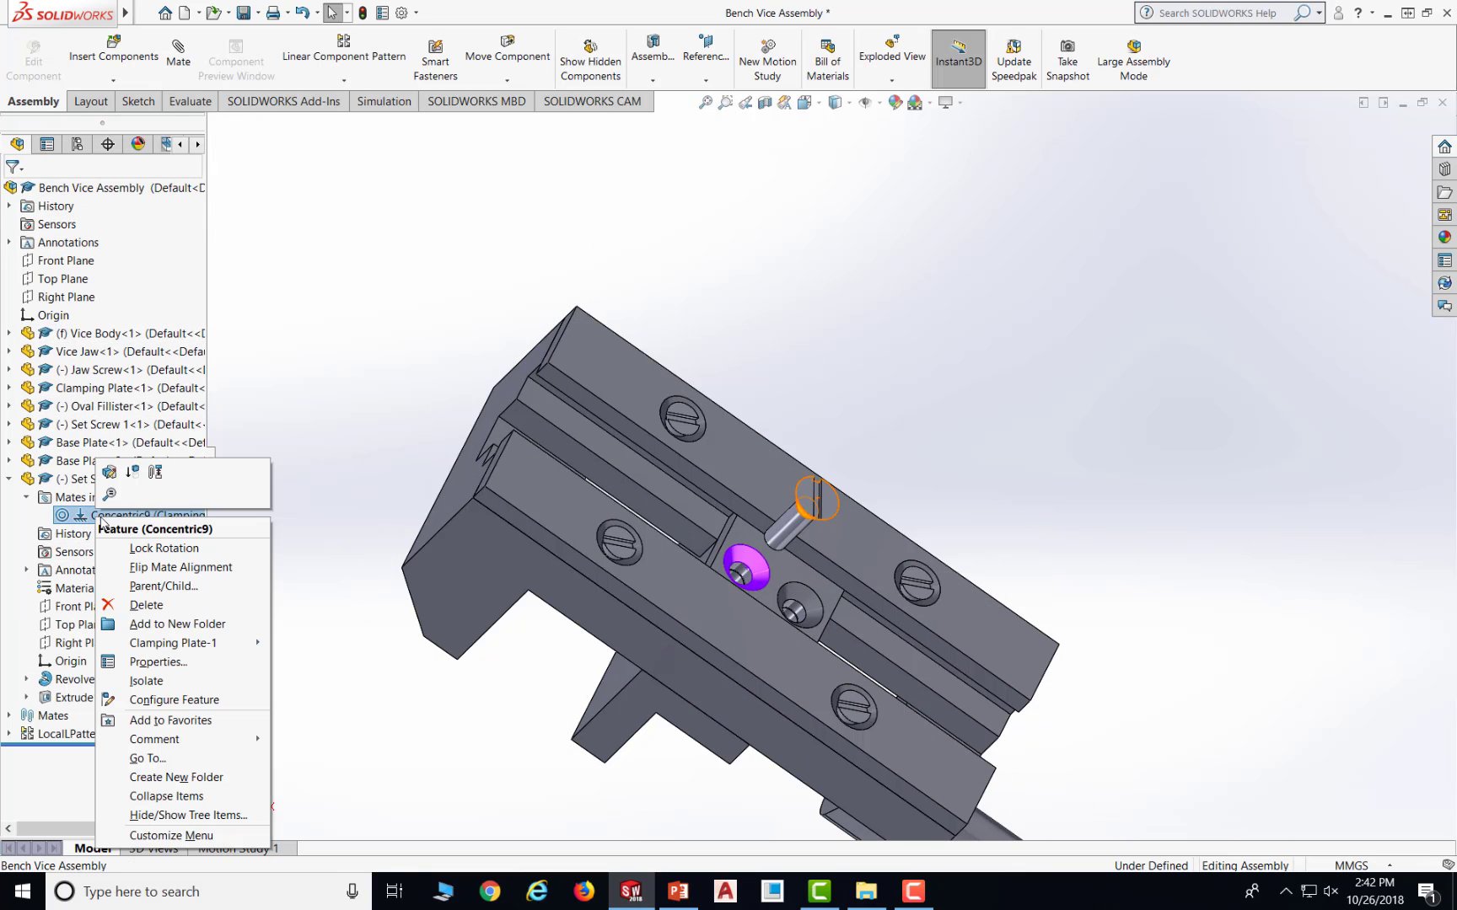
pyautogui.click(155, 607)
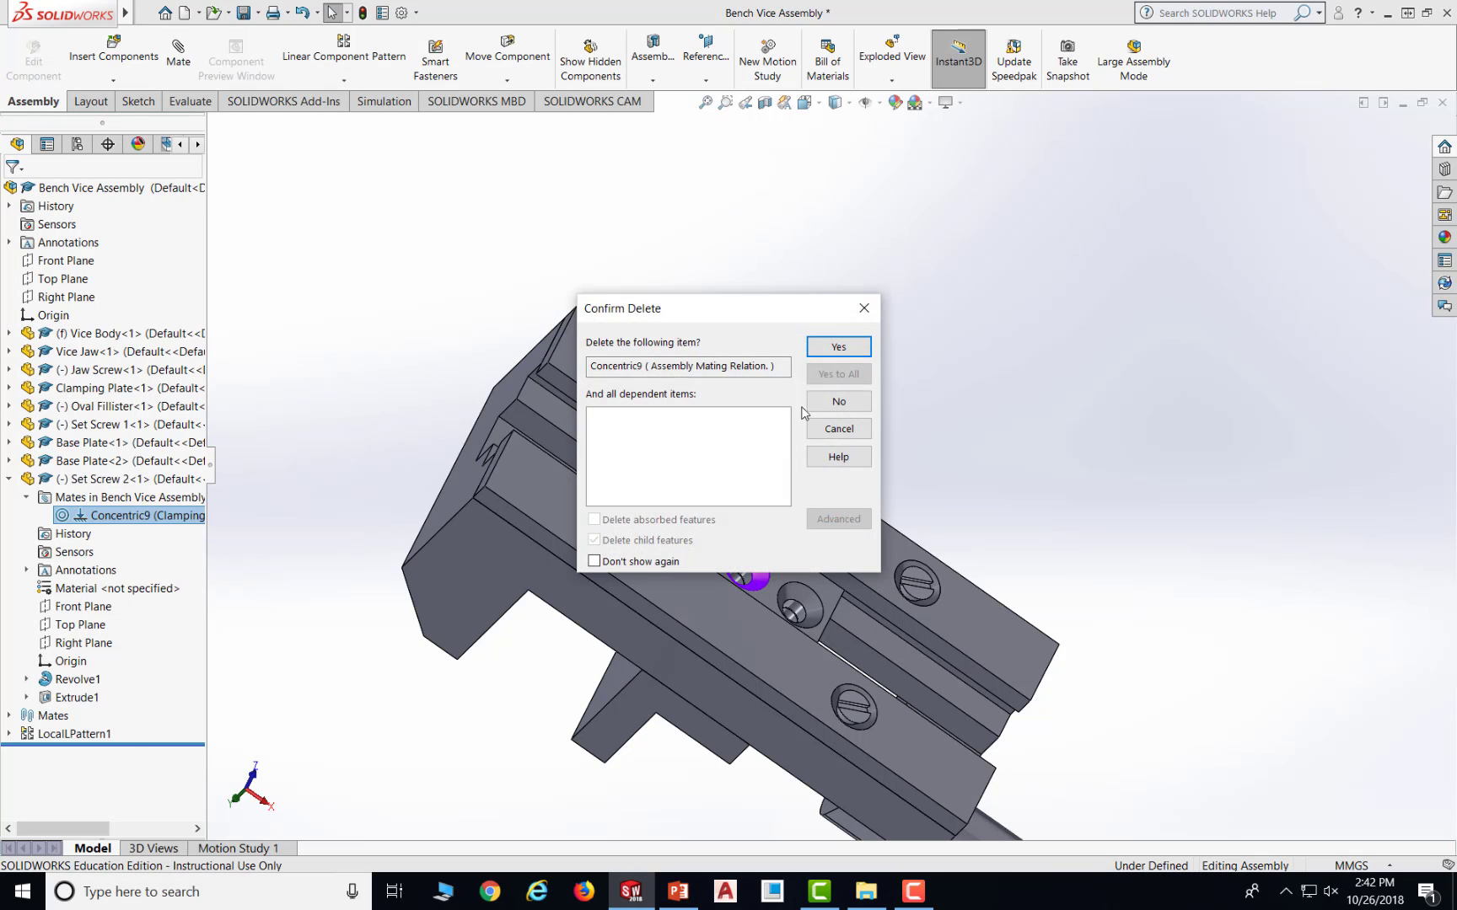
pyautogui.click(826, 350)
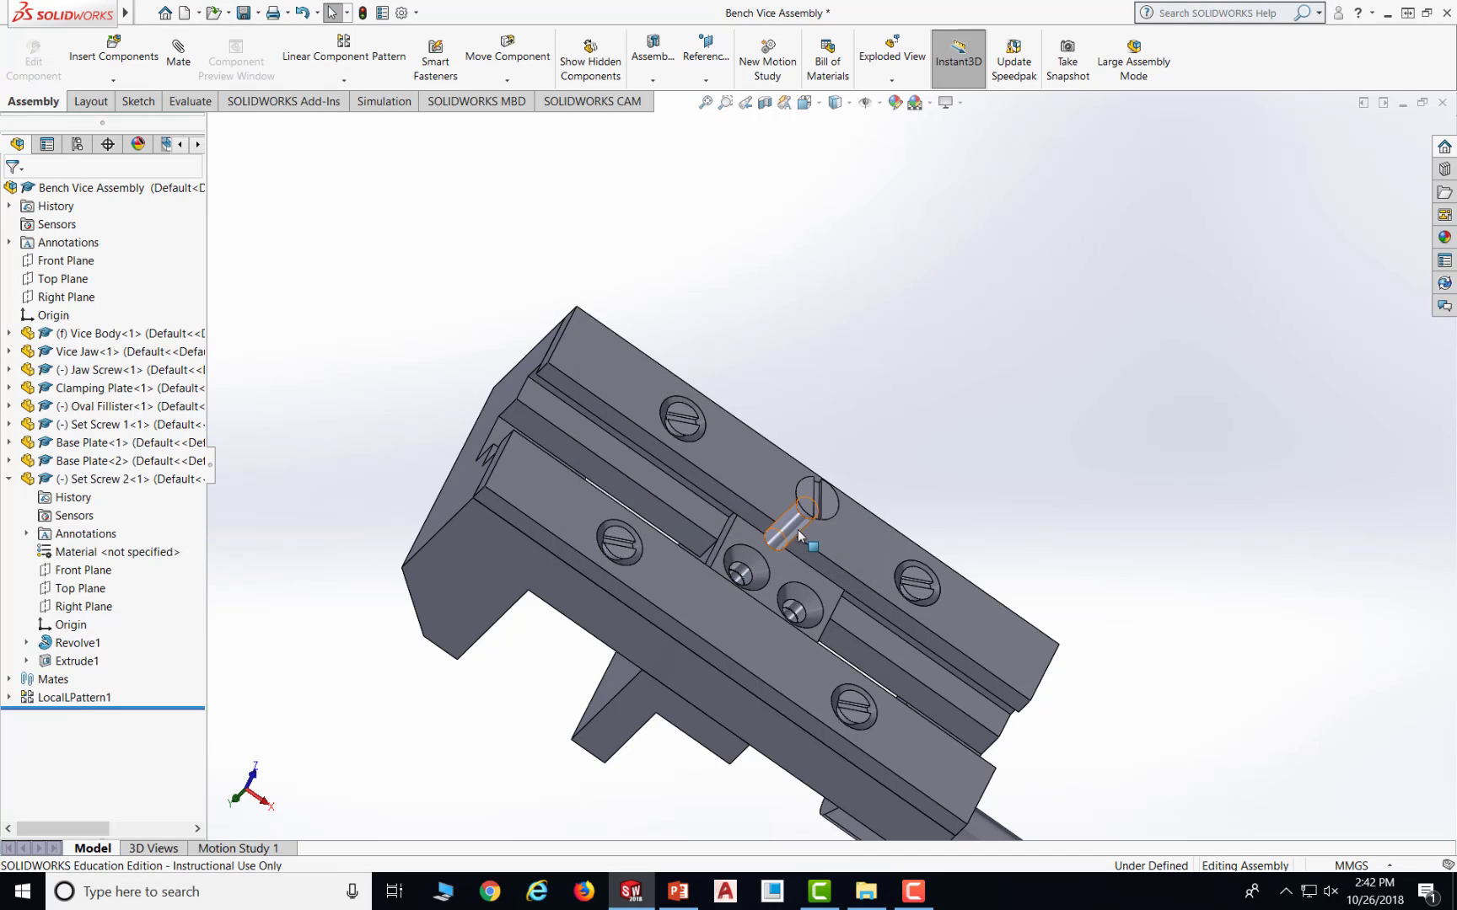
# - Try to mate Set Screw 2's conical head face coincident with the clamping plate's countersink face
pyautogui.moveTo(933, 474); pyautogui.dragTo(794, 554, button='middle')
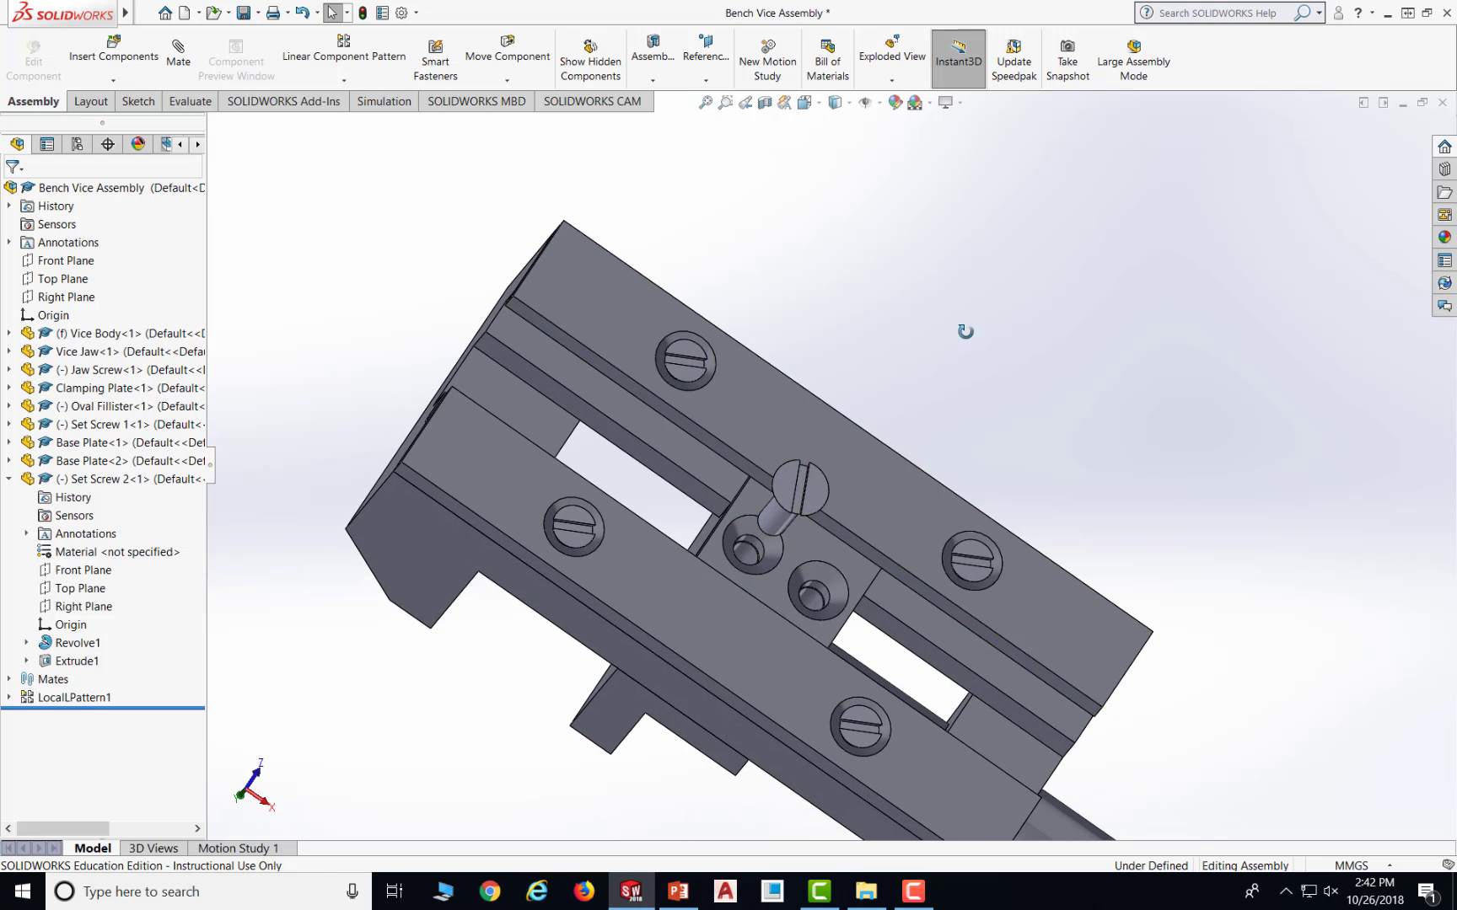
pyautogui.moveTo(965, 331); pyautogui.dragTo(991, 311, button='middle')
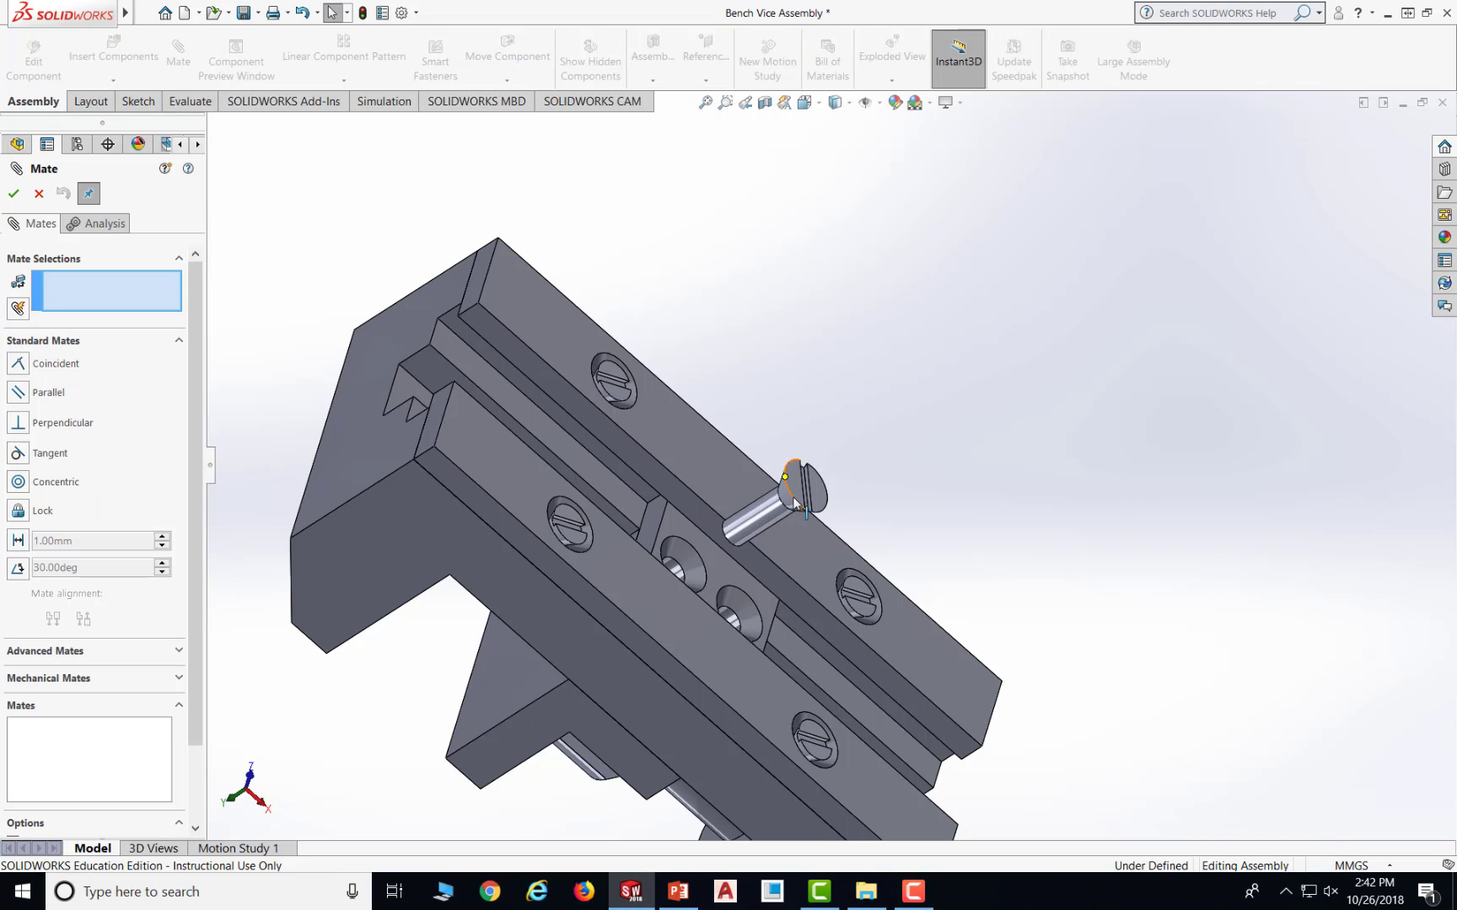
pyautogui.click(773, 517)
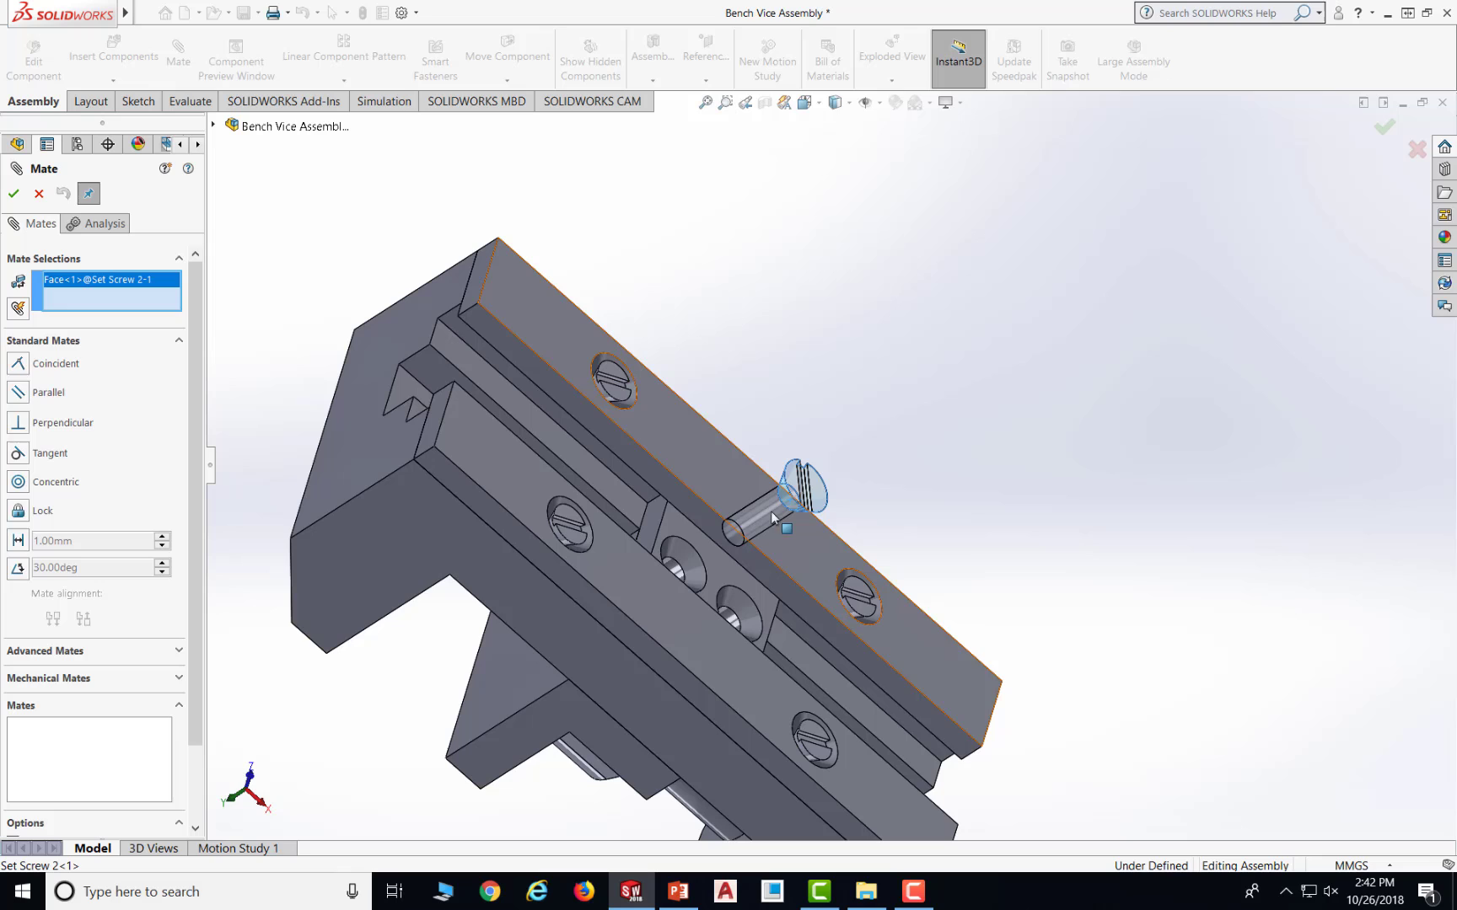
pyautogui.click(687, 561)
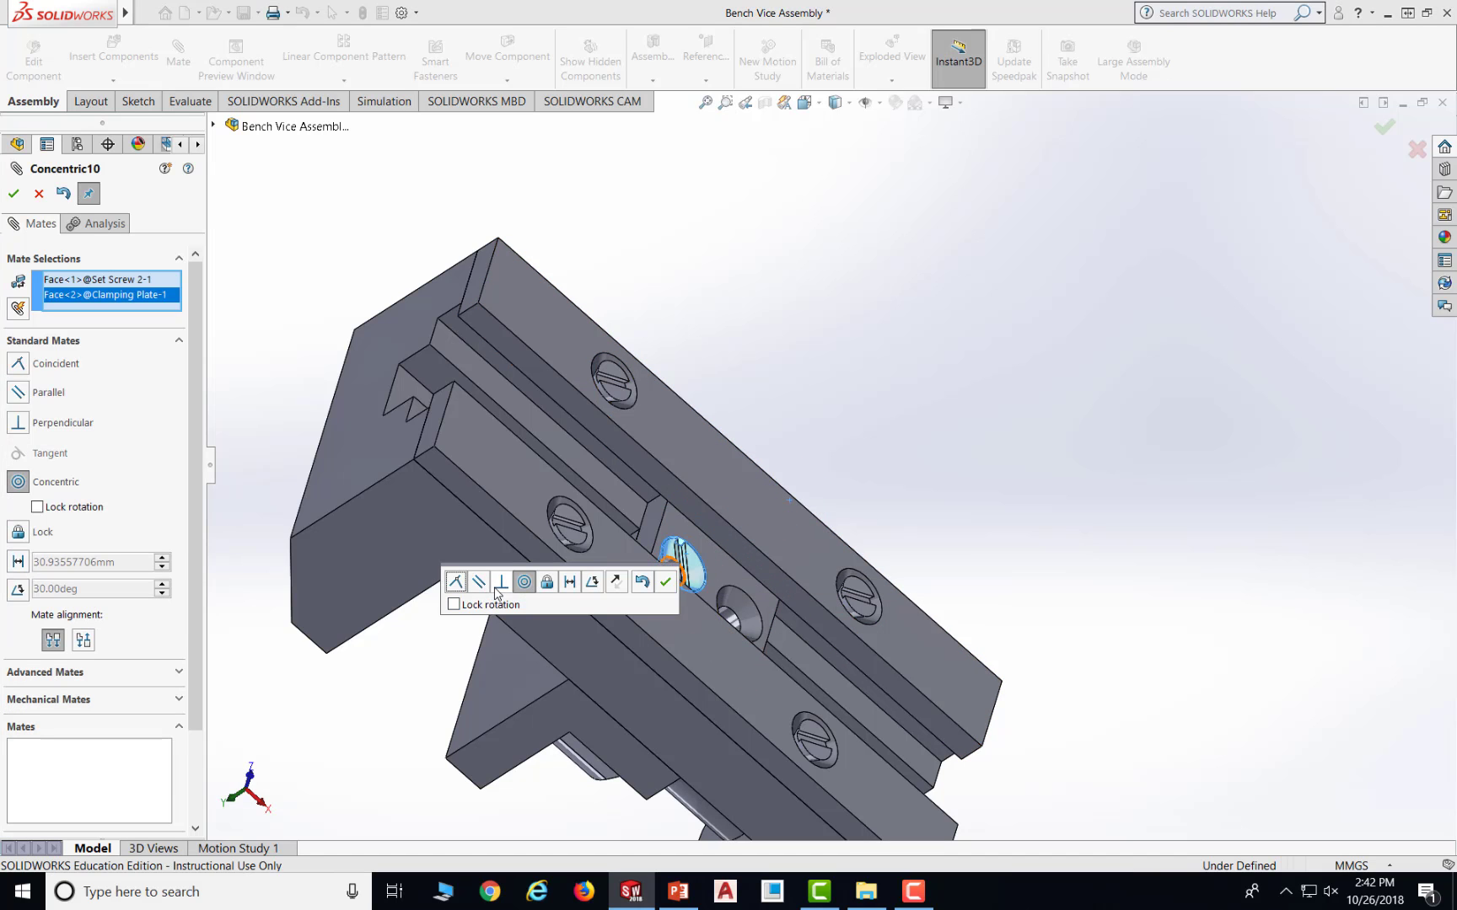
pyautogui.click(456, 583)
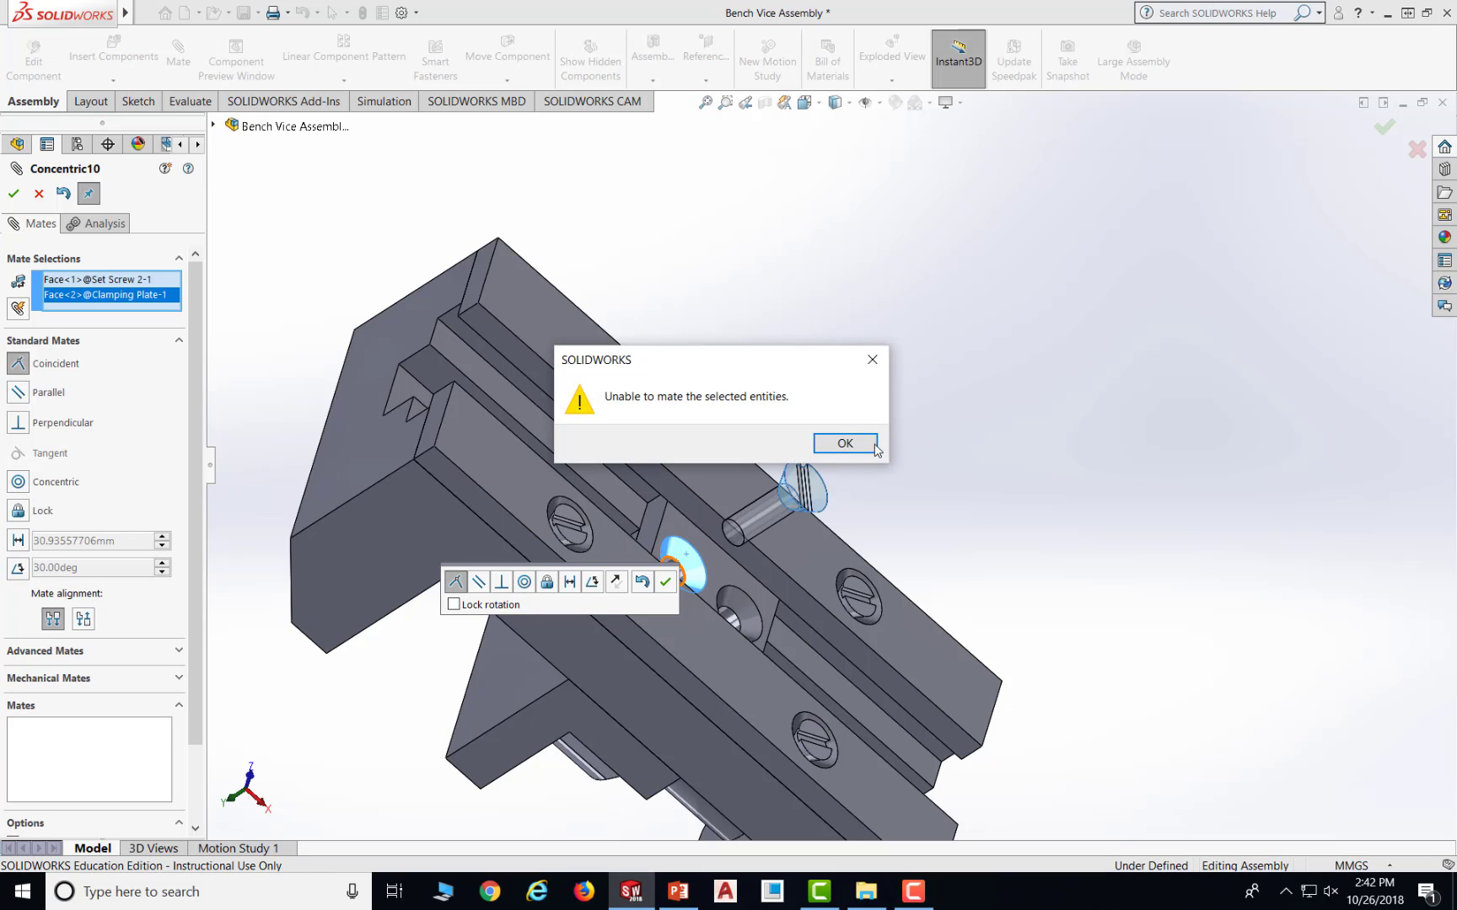
pyautogui.click(845, 443)
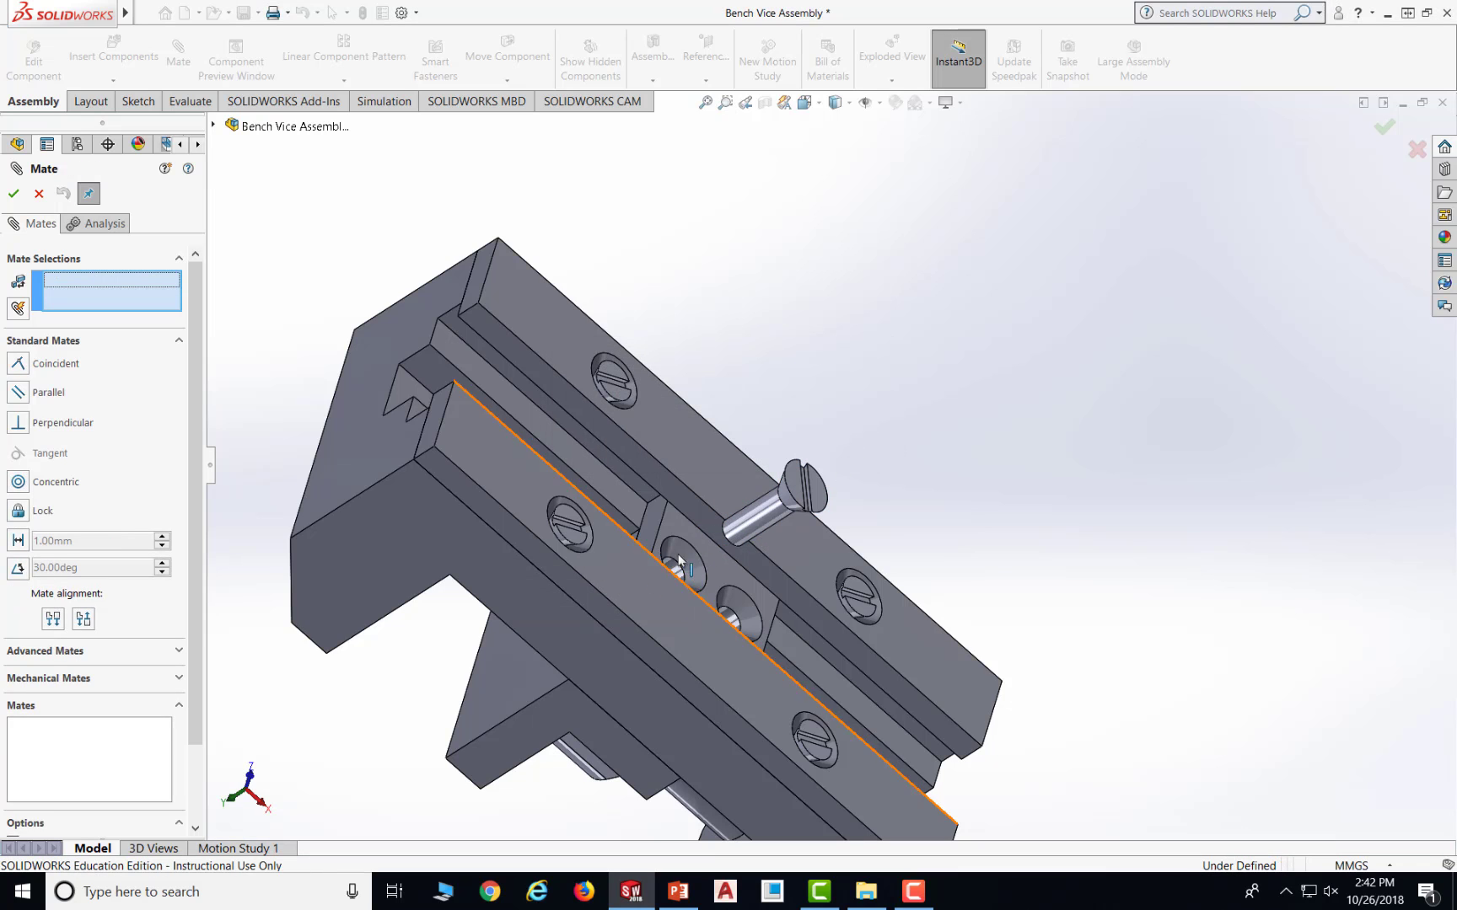
# - Mate Set Screw 2's tip face coincident with the vice jaw's hole end face inside the clamping plate hole farther from the protruding jaw screw
pyautogui.scroll(-5, 719, 554)
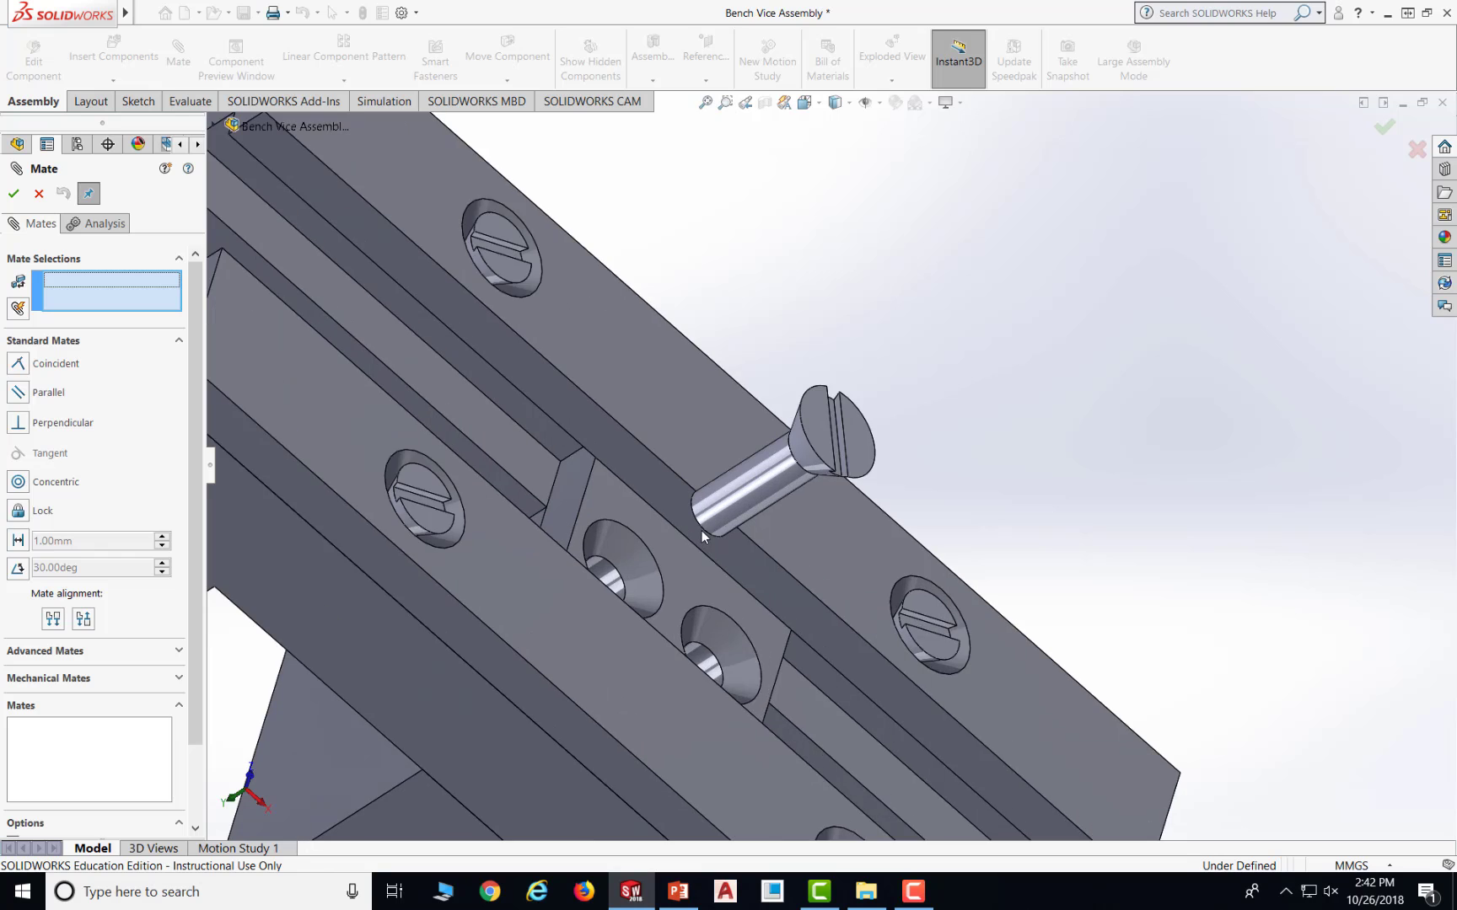
pyautogui.scroll(-4, 701, 530)
pyautogui.moveTo(729, 511); pyautogui.dragTo(813, 459, button='middle')
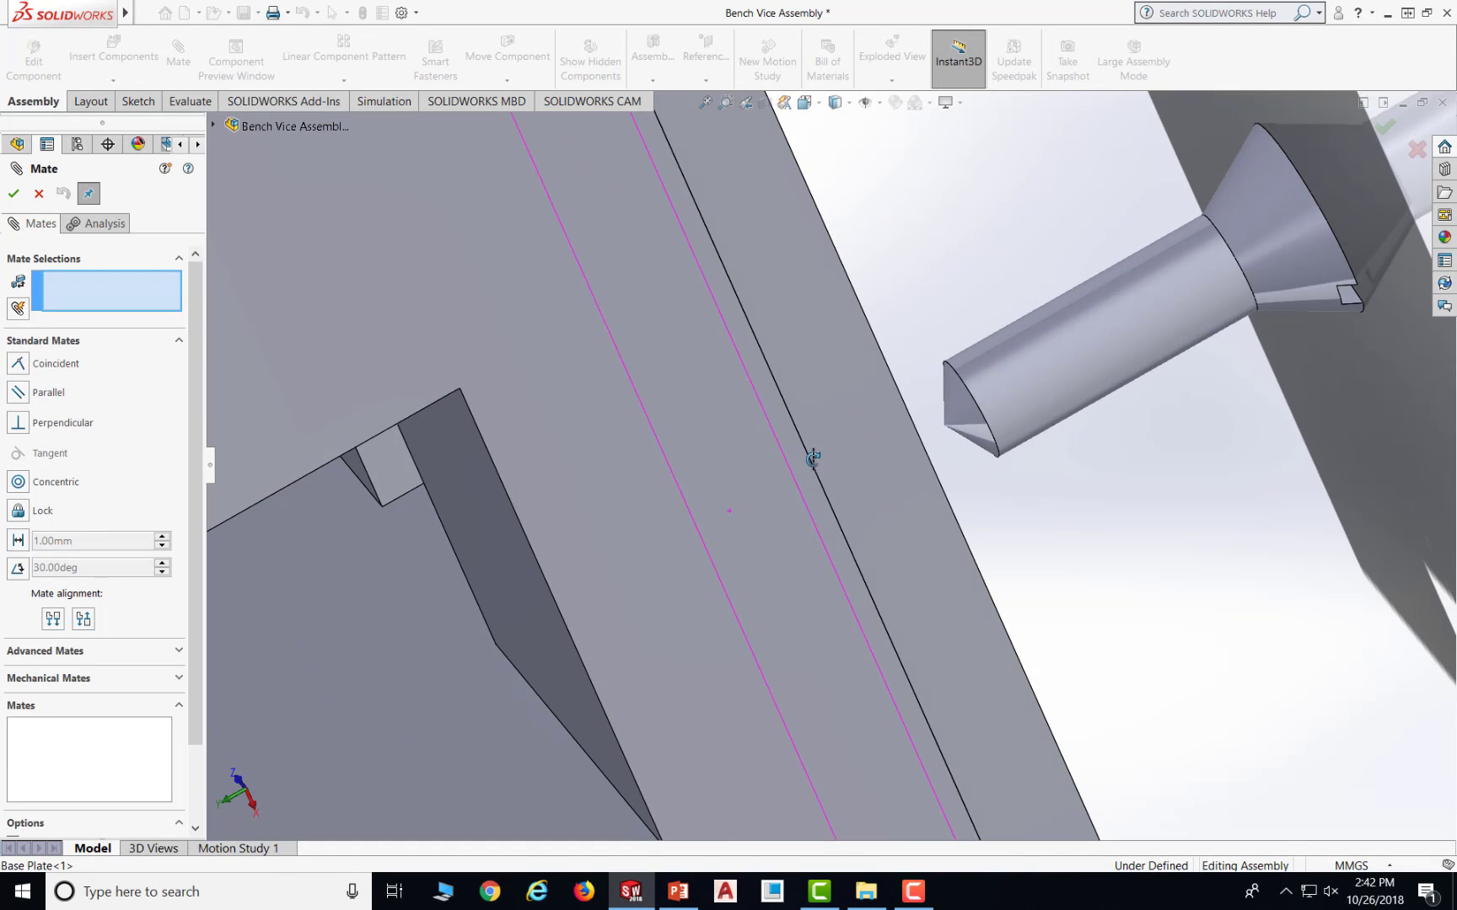
pyautogui.click(962, 422)
pyautogui.moveTo(1073, 455); pyautogui.dragTo(978, 498, button='middle')
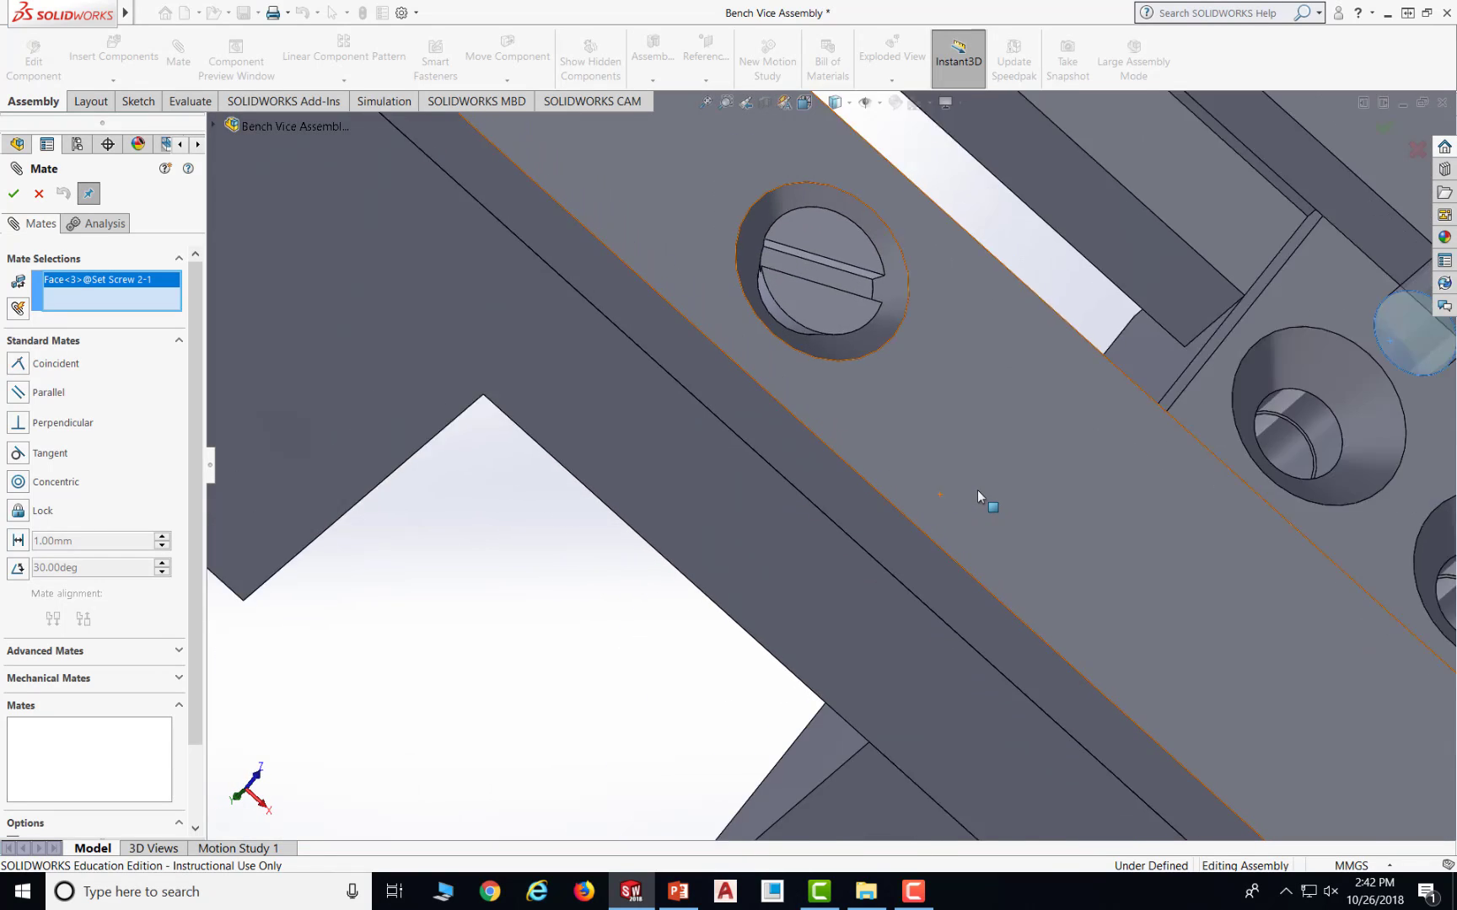
pyautogui.scroll(5, 978, 490)
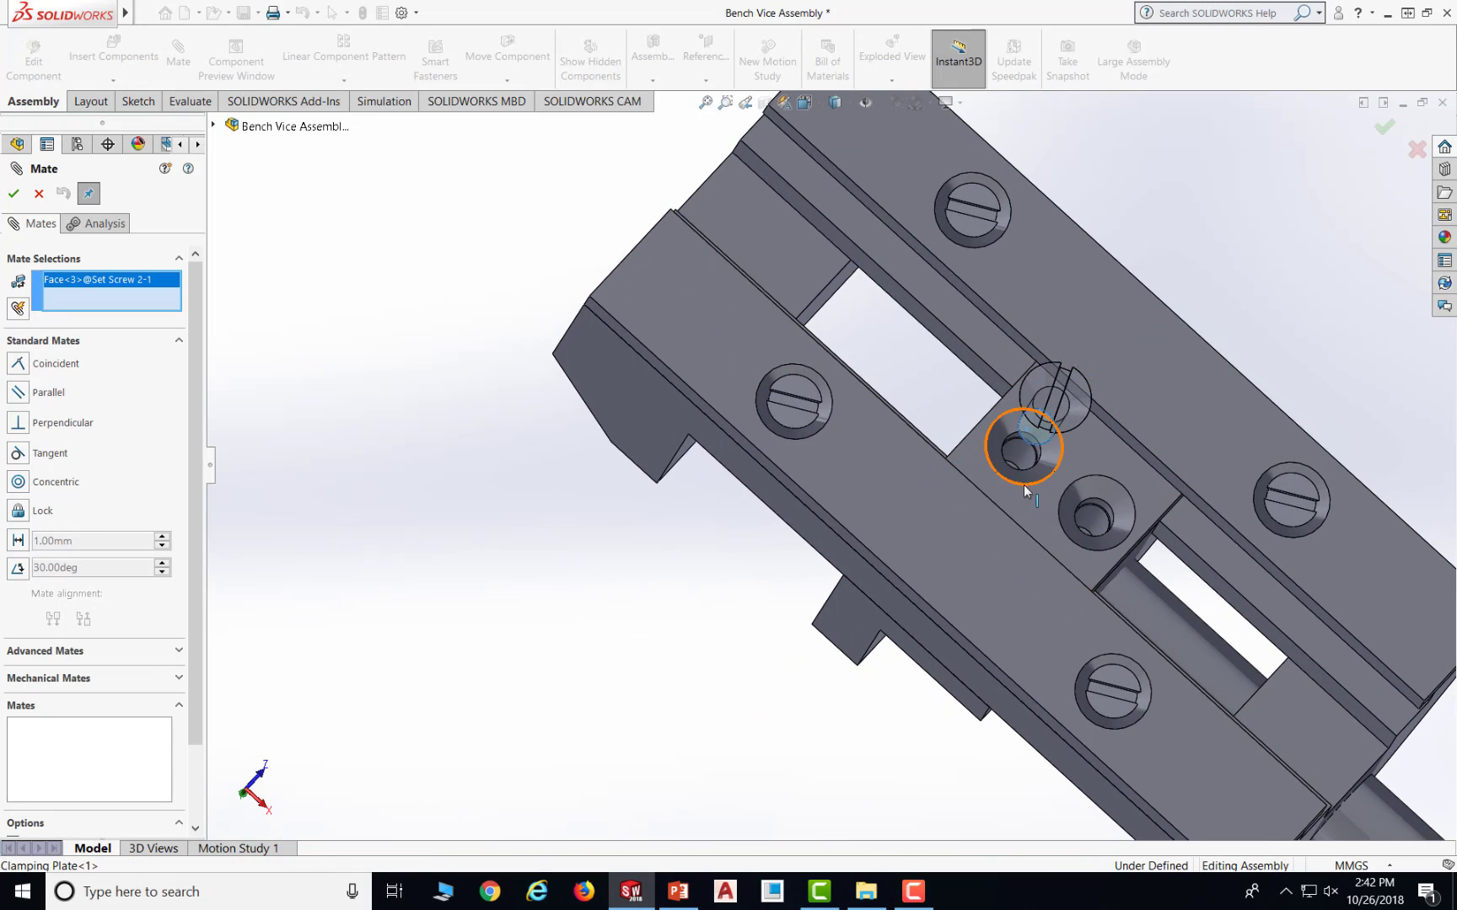
pyautogui.click(1023, 485)
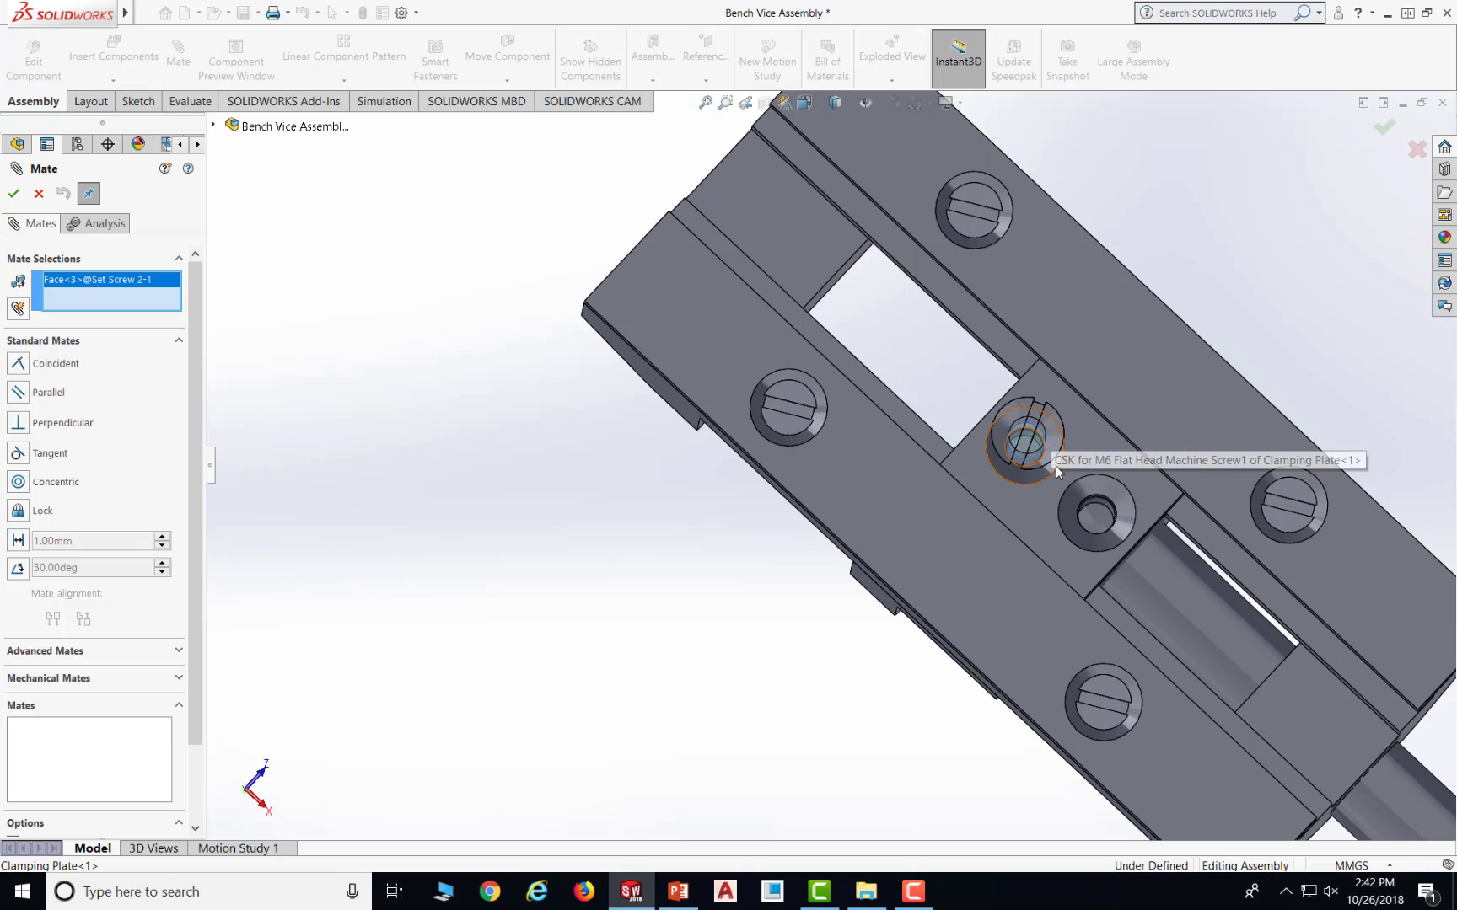
pyautogui.moveTo(1038, 424); pyautogui.dragTo(1077, 417, button='middle')
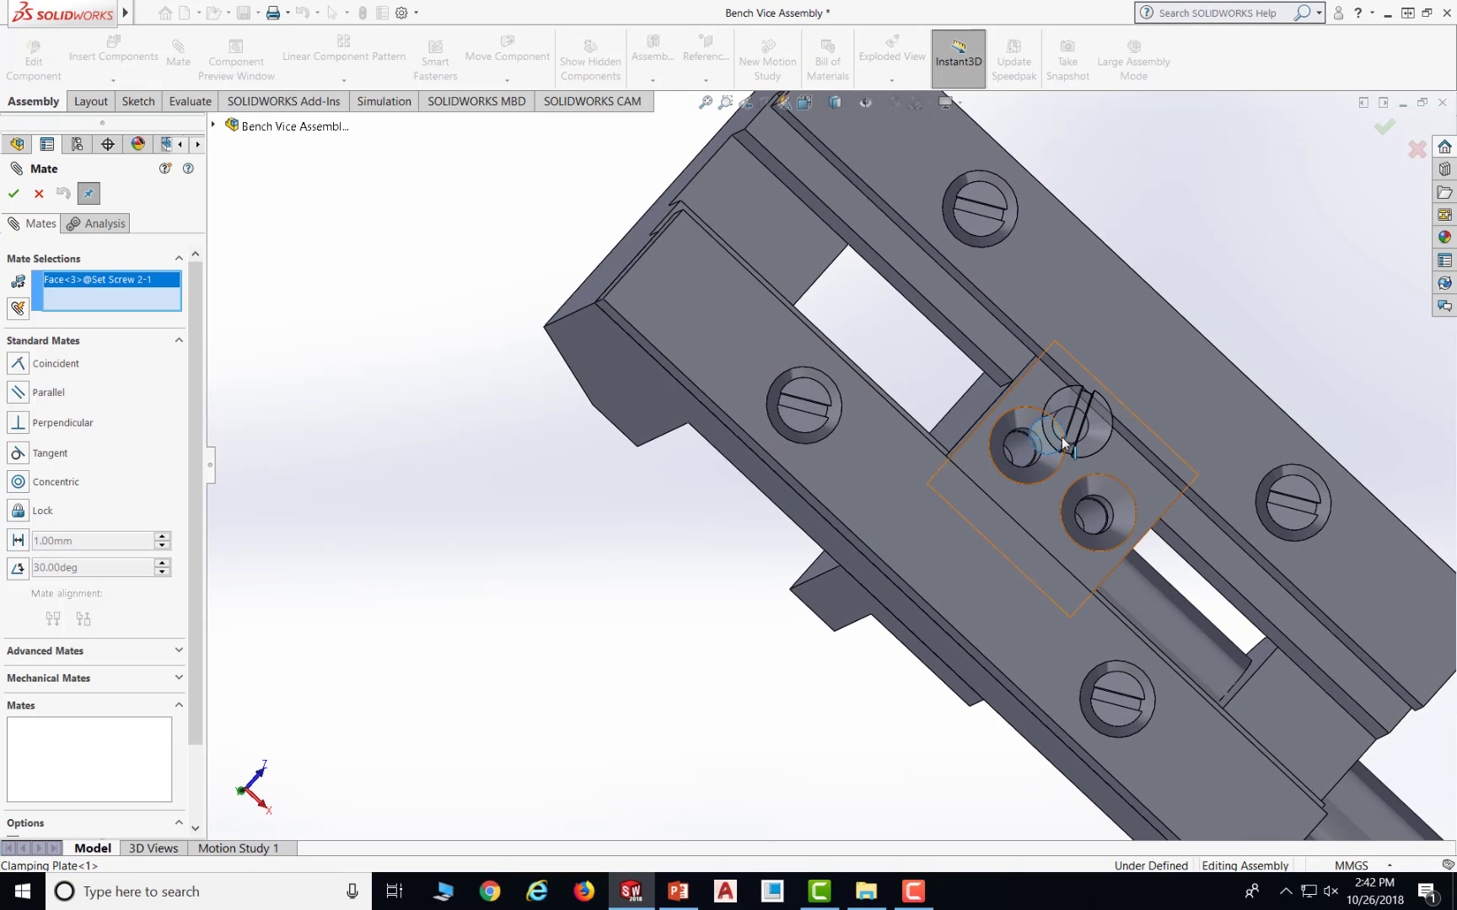
pyautogui.click(1005, 459)
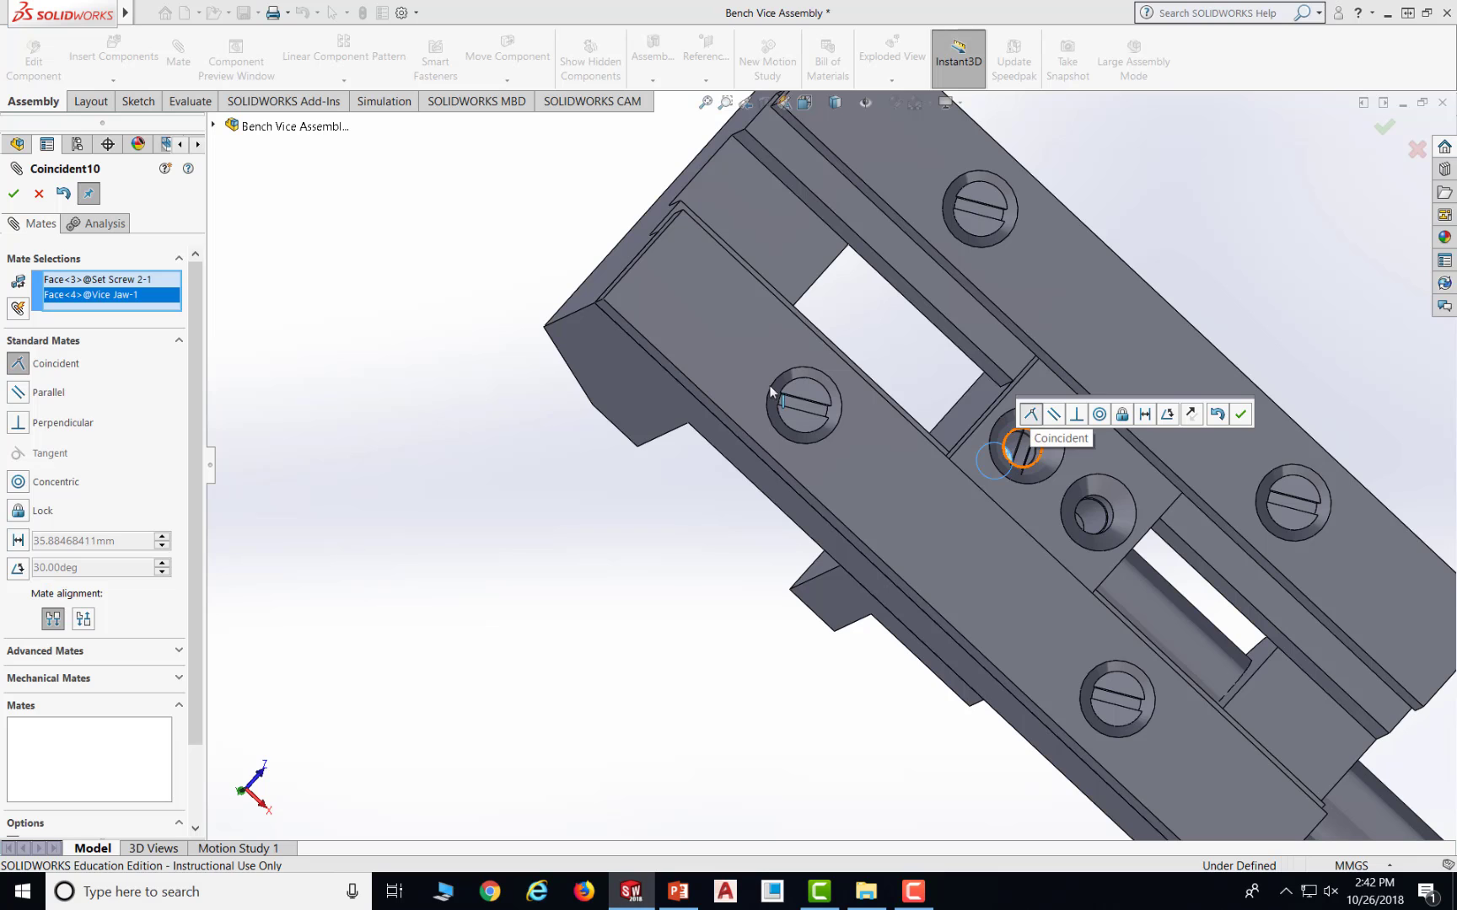
pyautogui.click(13, 193)
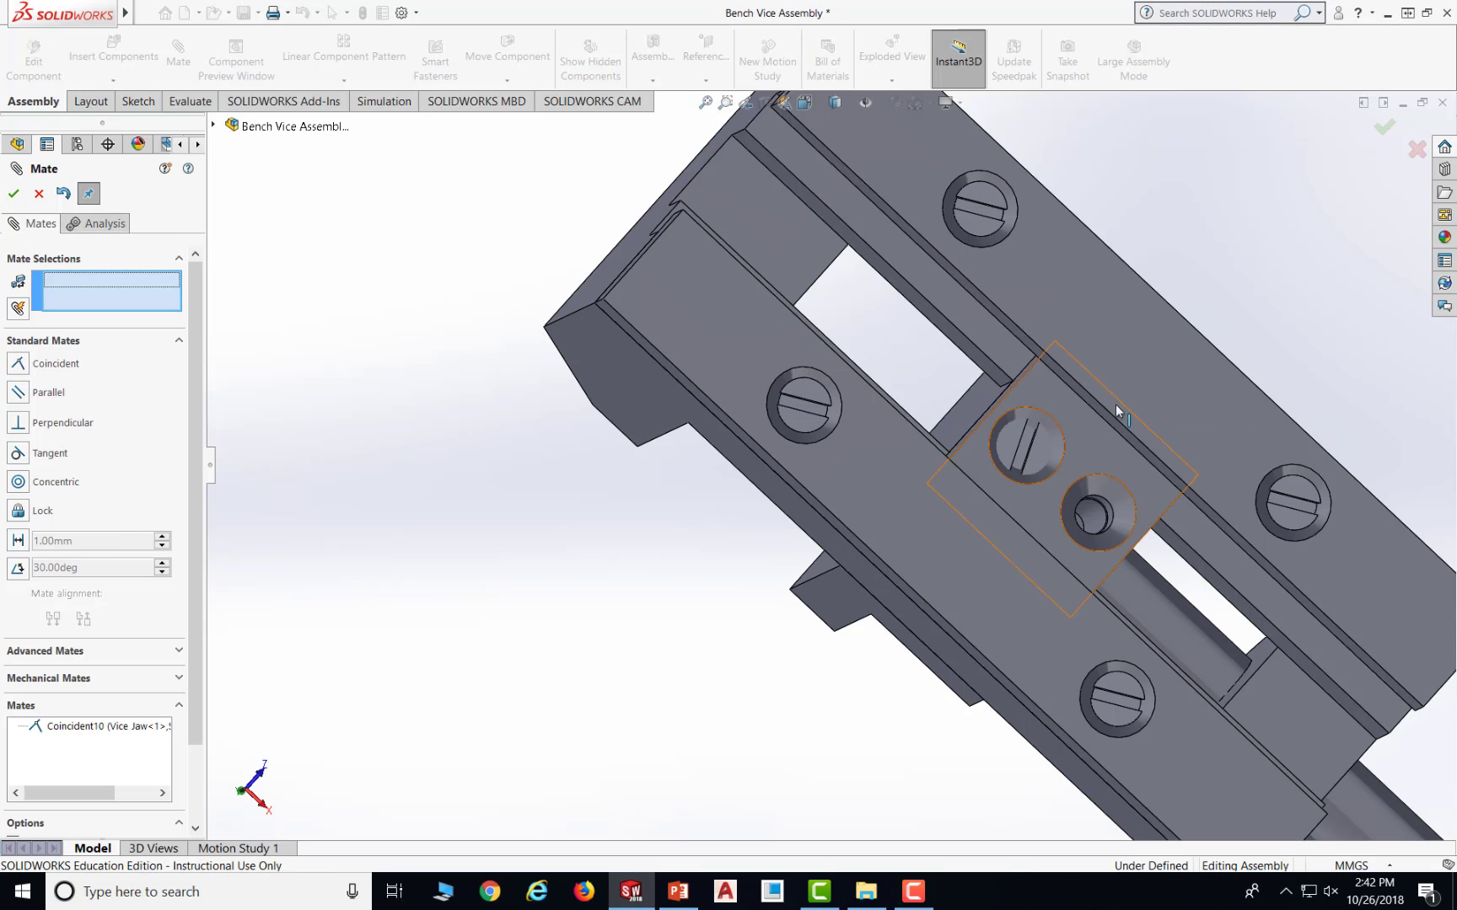
# - Finish the current mating session and insert a second Set Screw 2 in the free space beside the vice
pyautogui.moveTo(1213, 315); pyautogui.dragTo(1196, 215, button='middle')
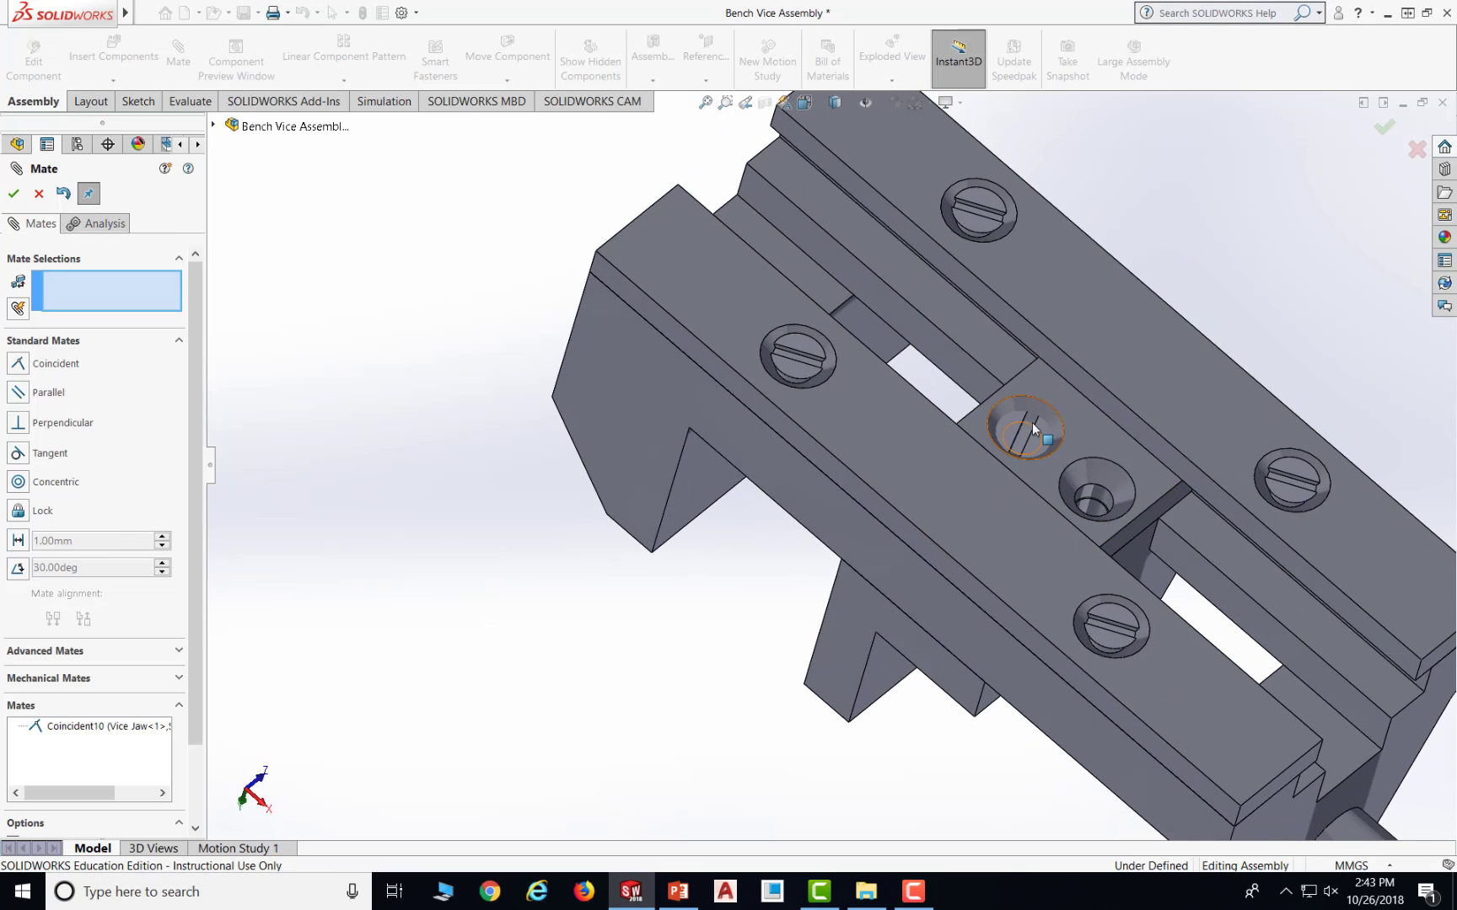
pyautogui.scroll(3, 1029, 429)
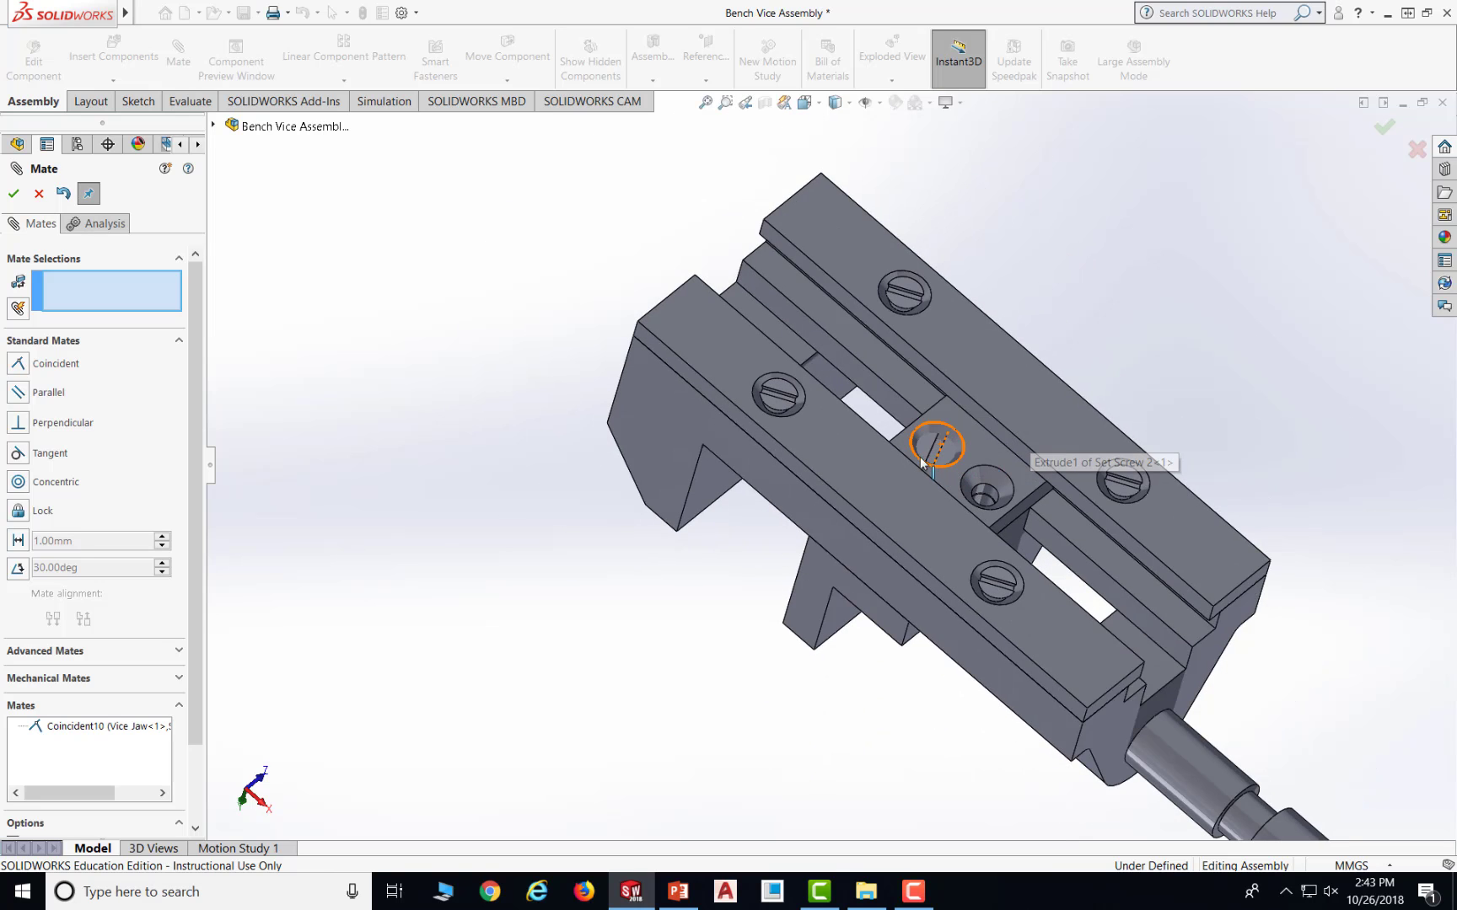
pyautogui.moveTo(914, 303); pyautogui.dragTo(963, 313, button='middle')
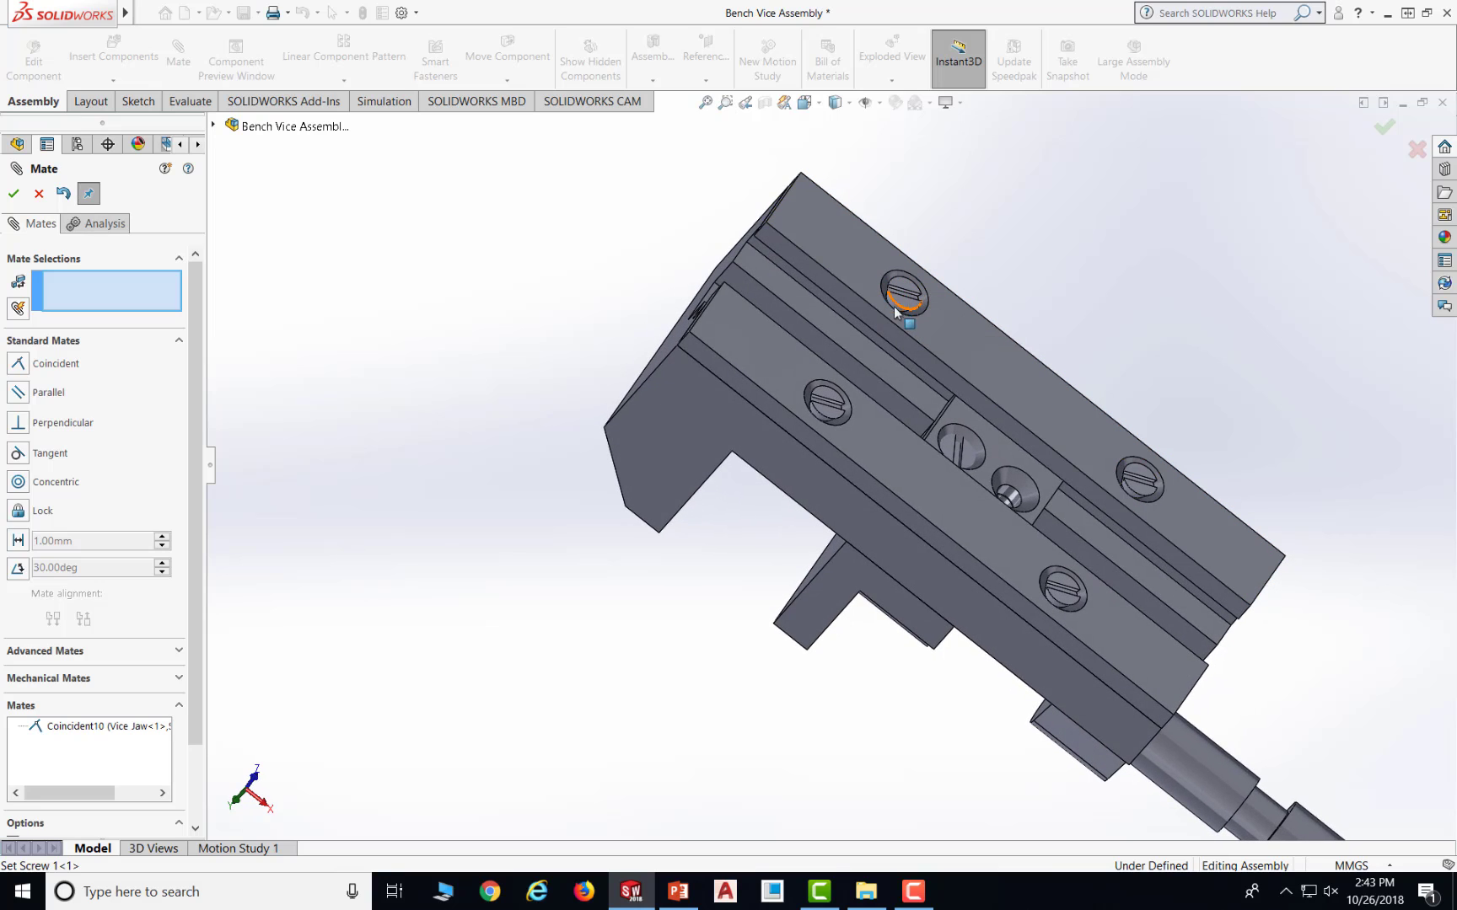
pyautogui.scroll(-1, 1065, 391)
pyautogui.scroll(2, 1065, 391)
pyautogui.moveTo(1065, 393); pyautogui.dragTo(1019, 481, button='middle')
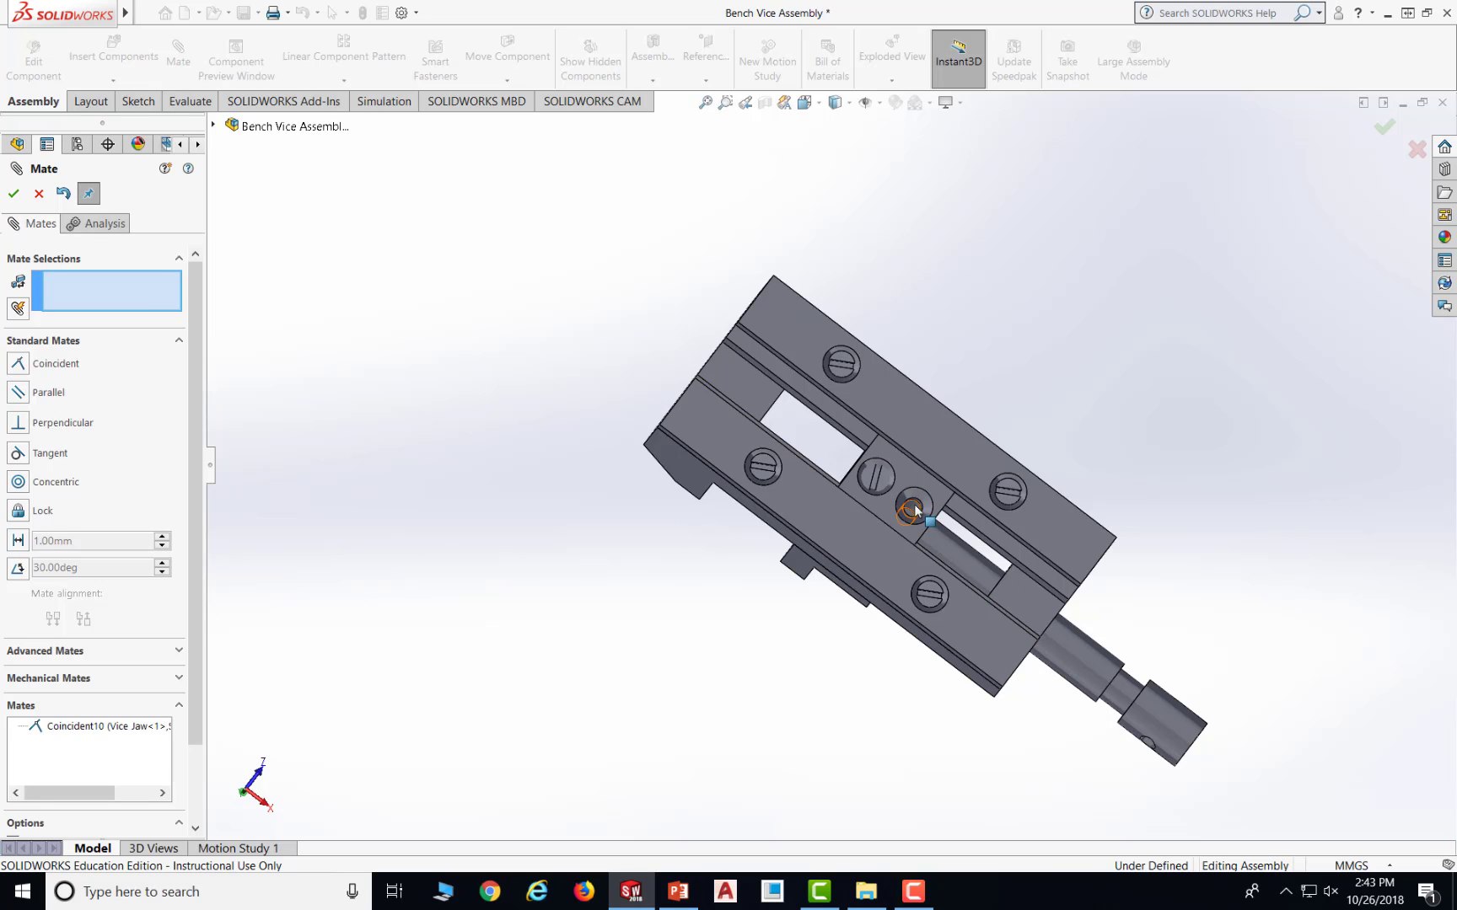
pyautogui.click(15, 195)
pyautogui.click(113, 50)
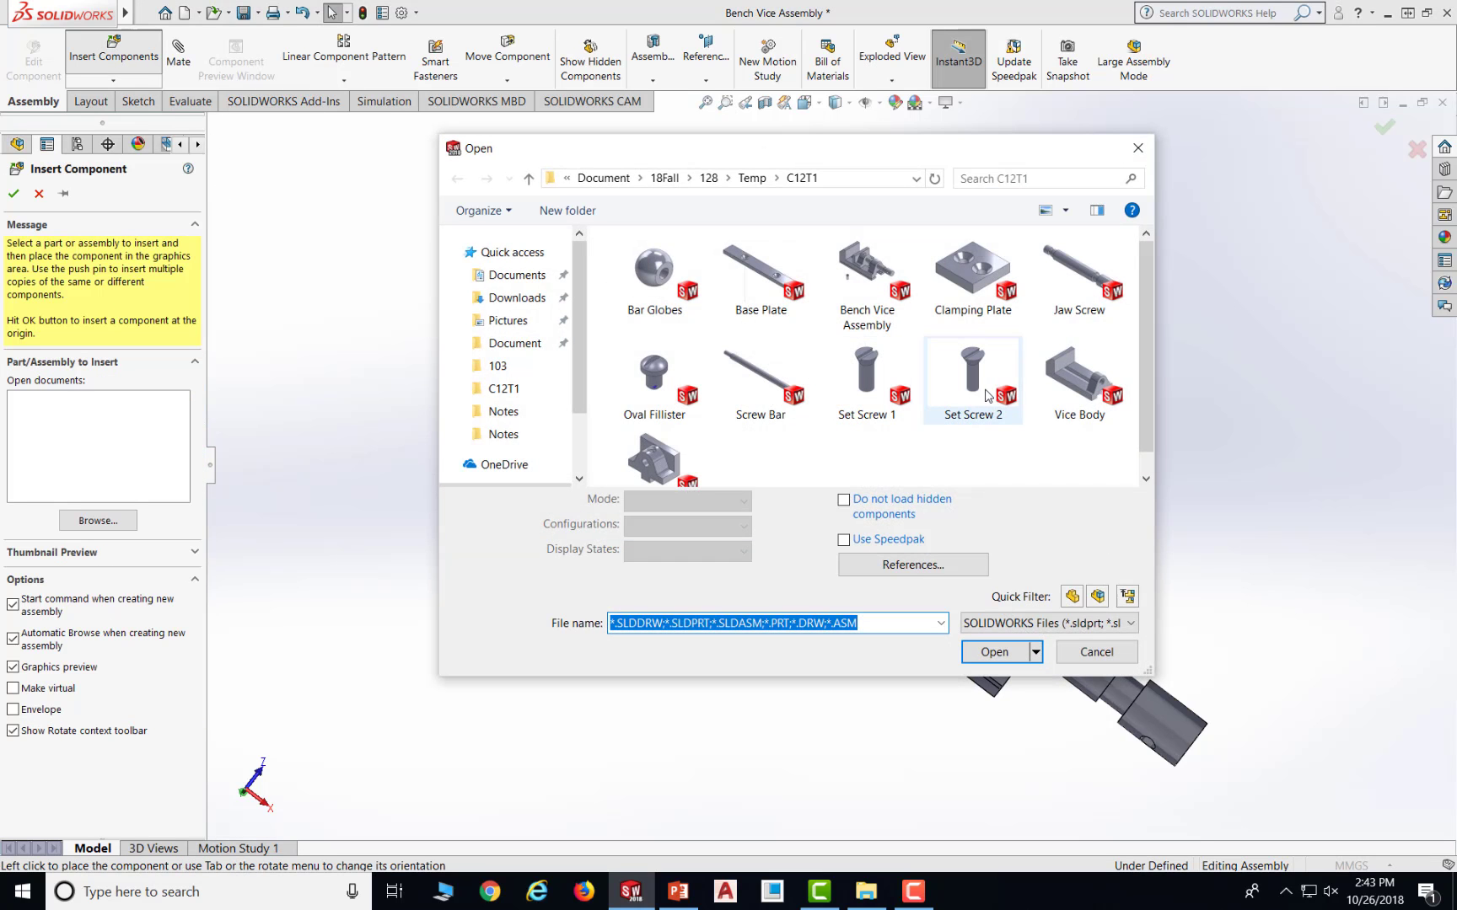
pyautogui.doubleClick(988, 396)
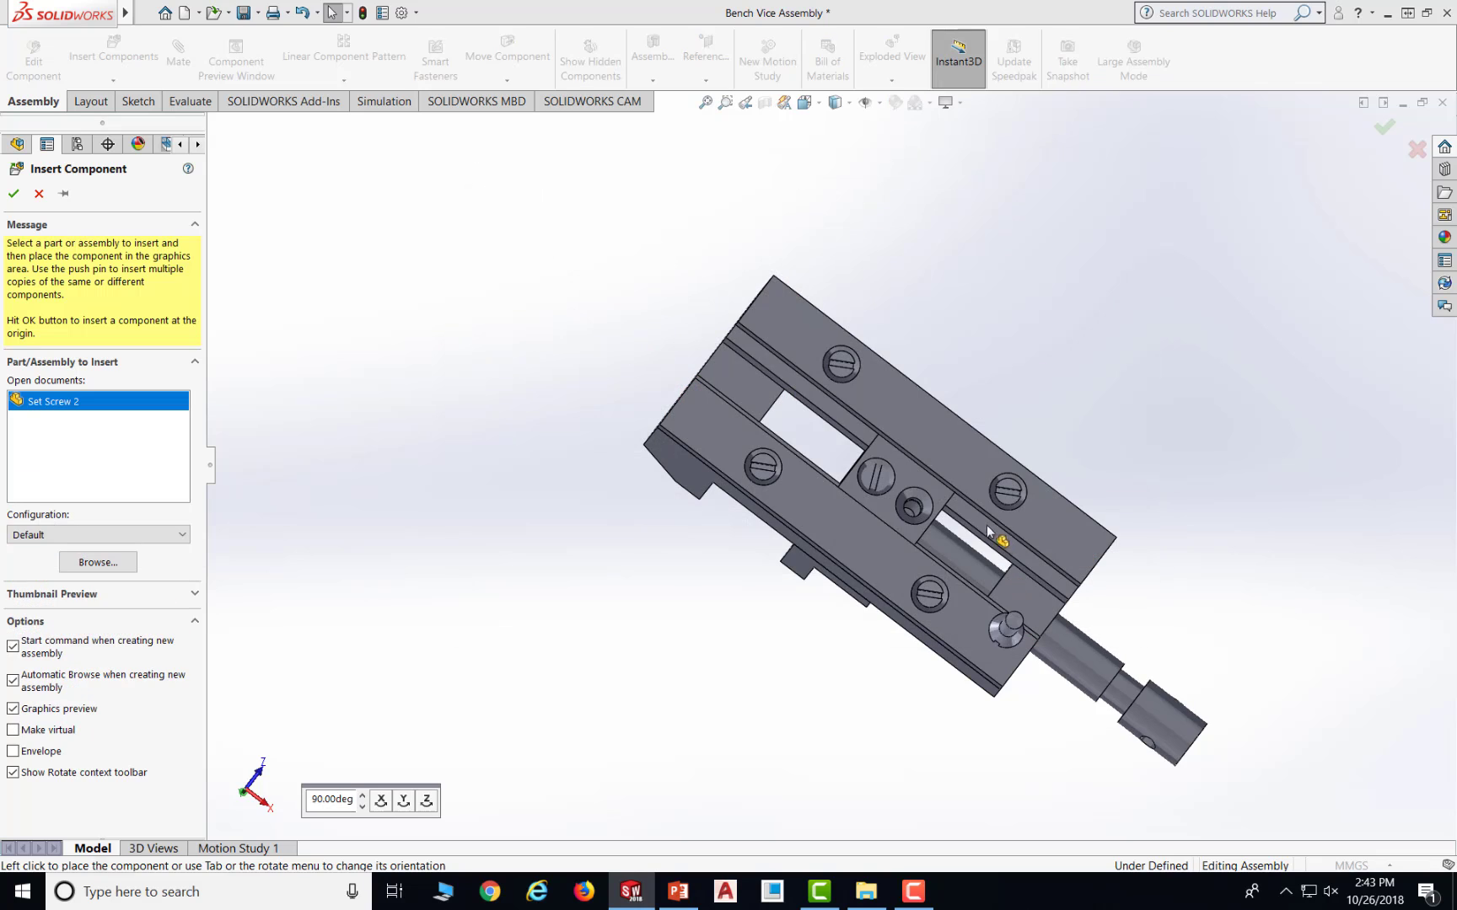
pyautogui.click(1008, 346)
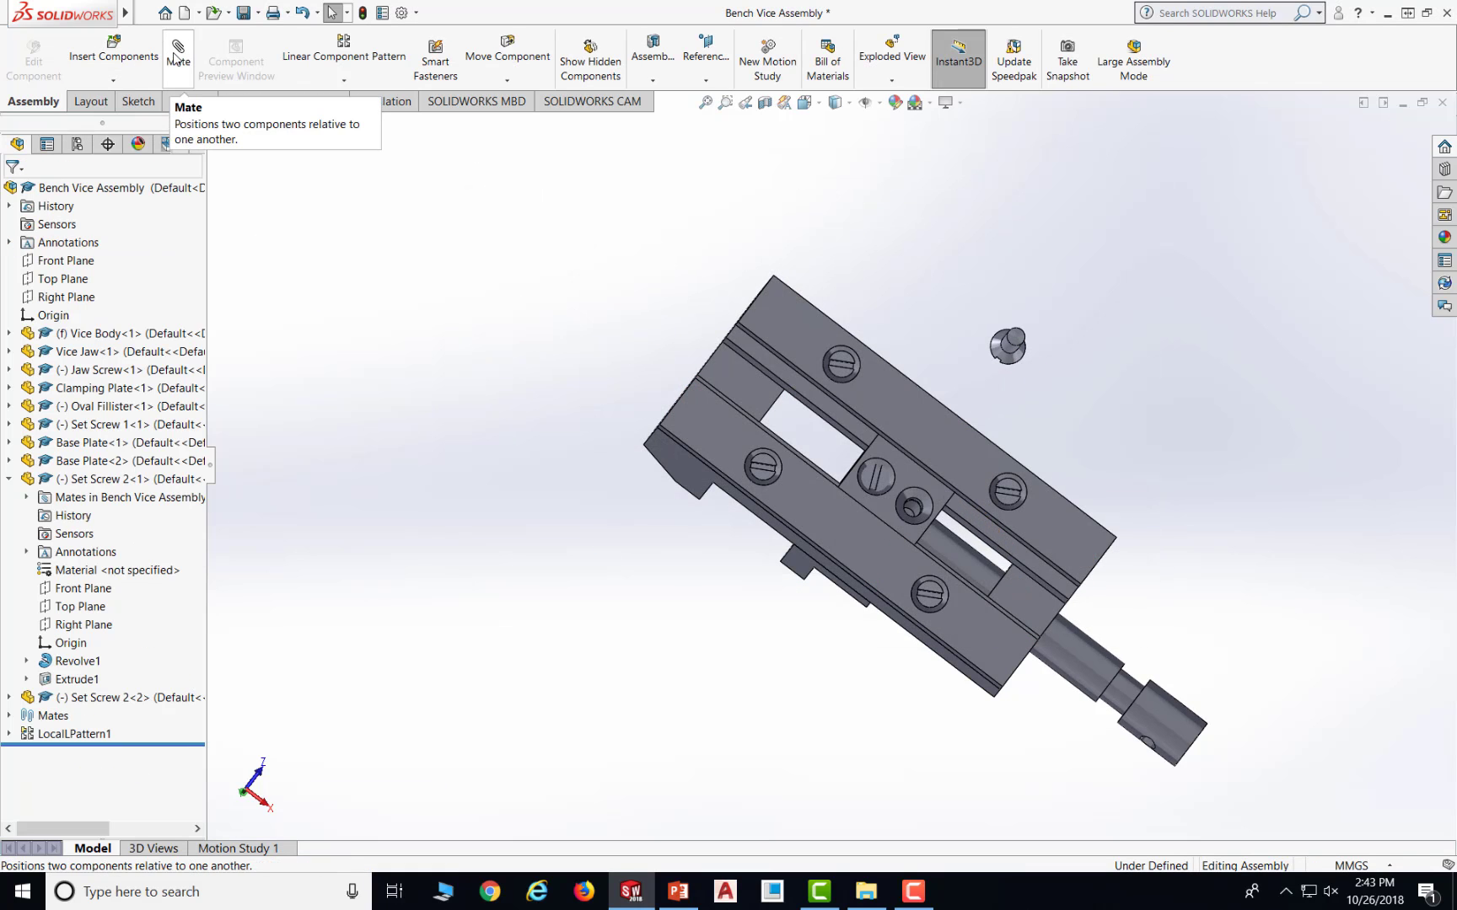
# - Mate the second Set Screw 2's tip face coincident with the vice jaw's hole end face inside the clamping plate's remaining hole
pyautogui.click(177, 57)
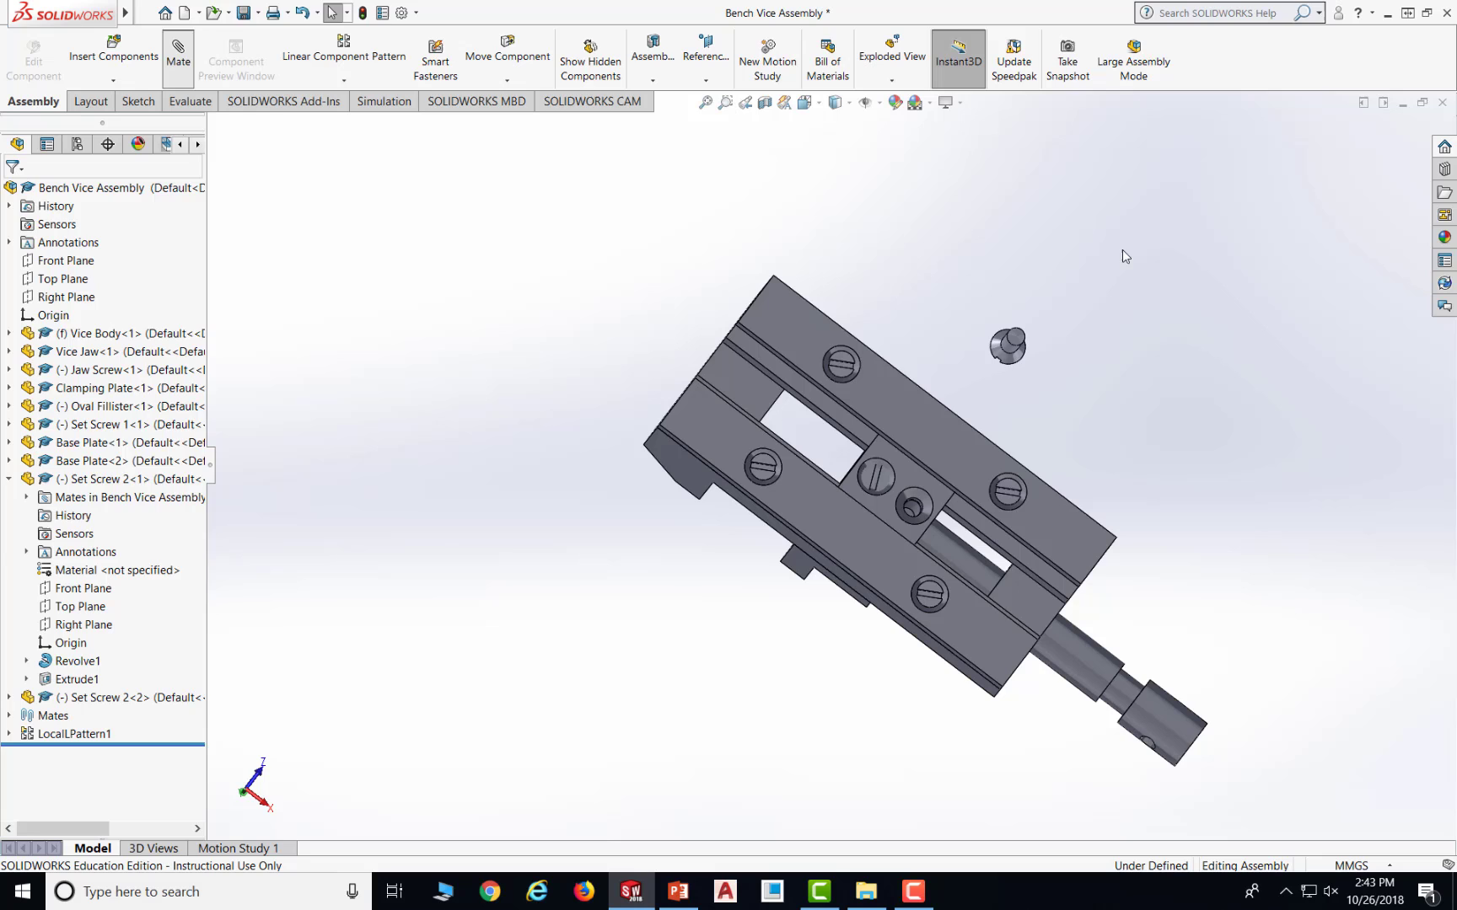
pyautogui.click(1014, 339)
pyautogui.scroll(-6, 891, 510)
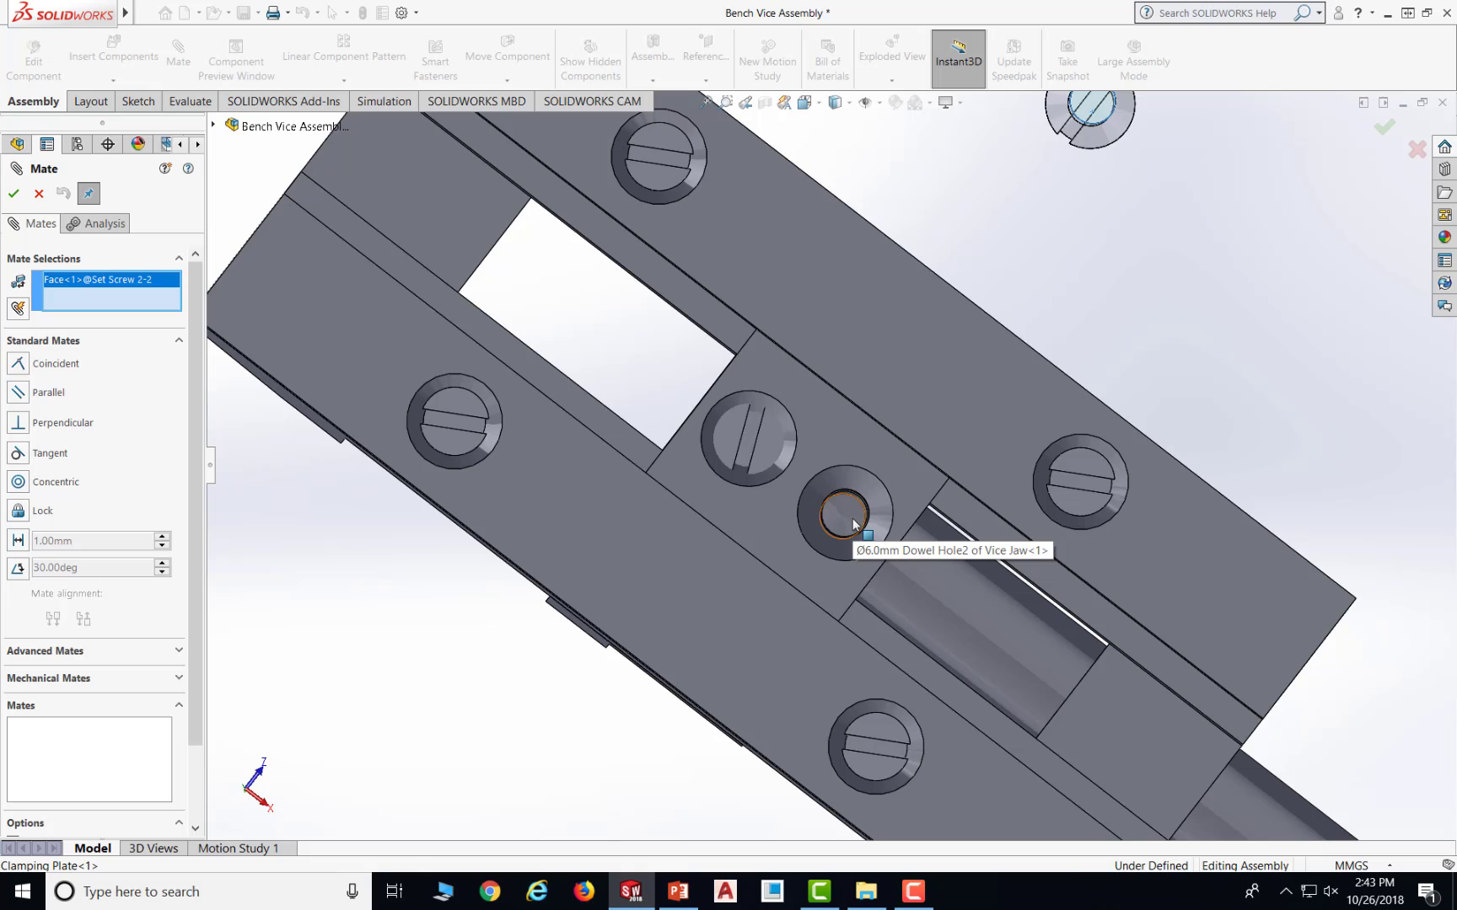
pyautogui.moveTo(933, 490); pyautogui.dragTo(894, 497, button='middle')
pyautogui.click(847, 516)
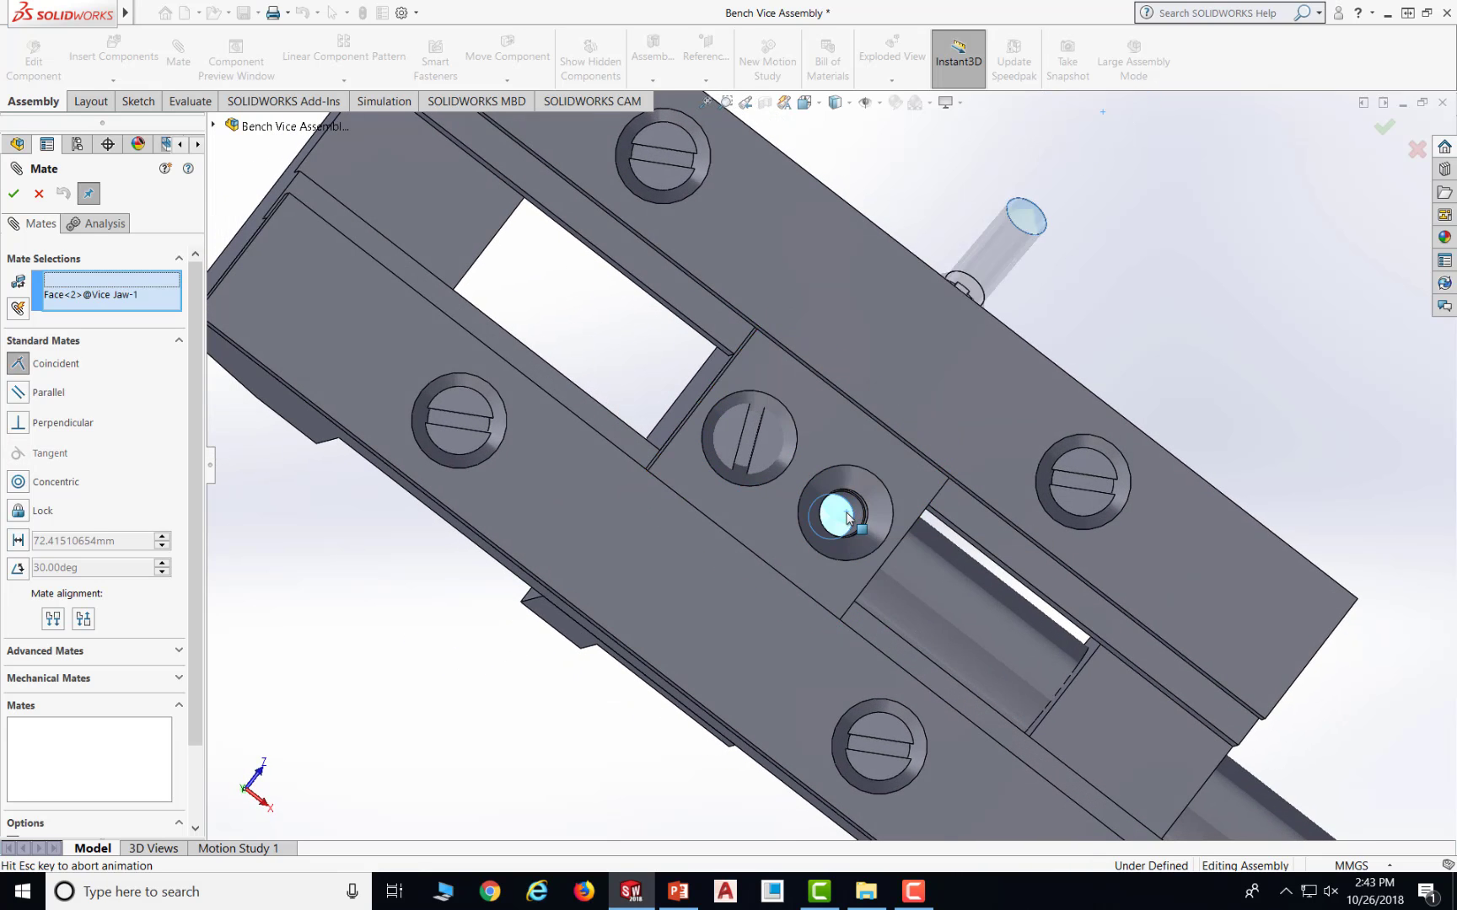
pyautogui.moveTo(1033, 432); pyautogui.dragTo(1082, 354, button='middle')
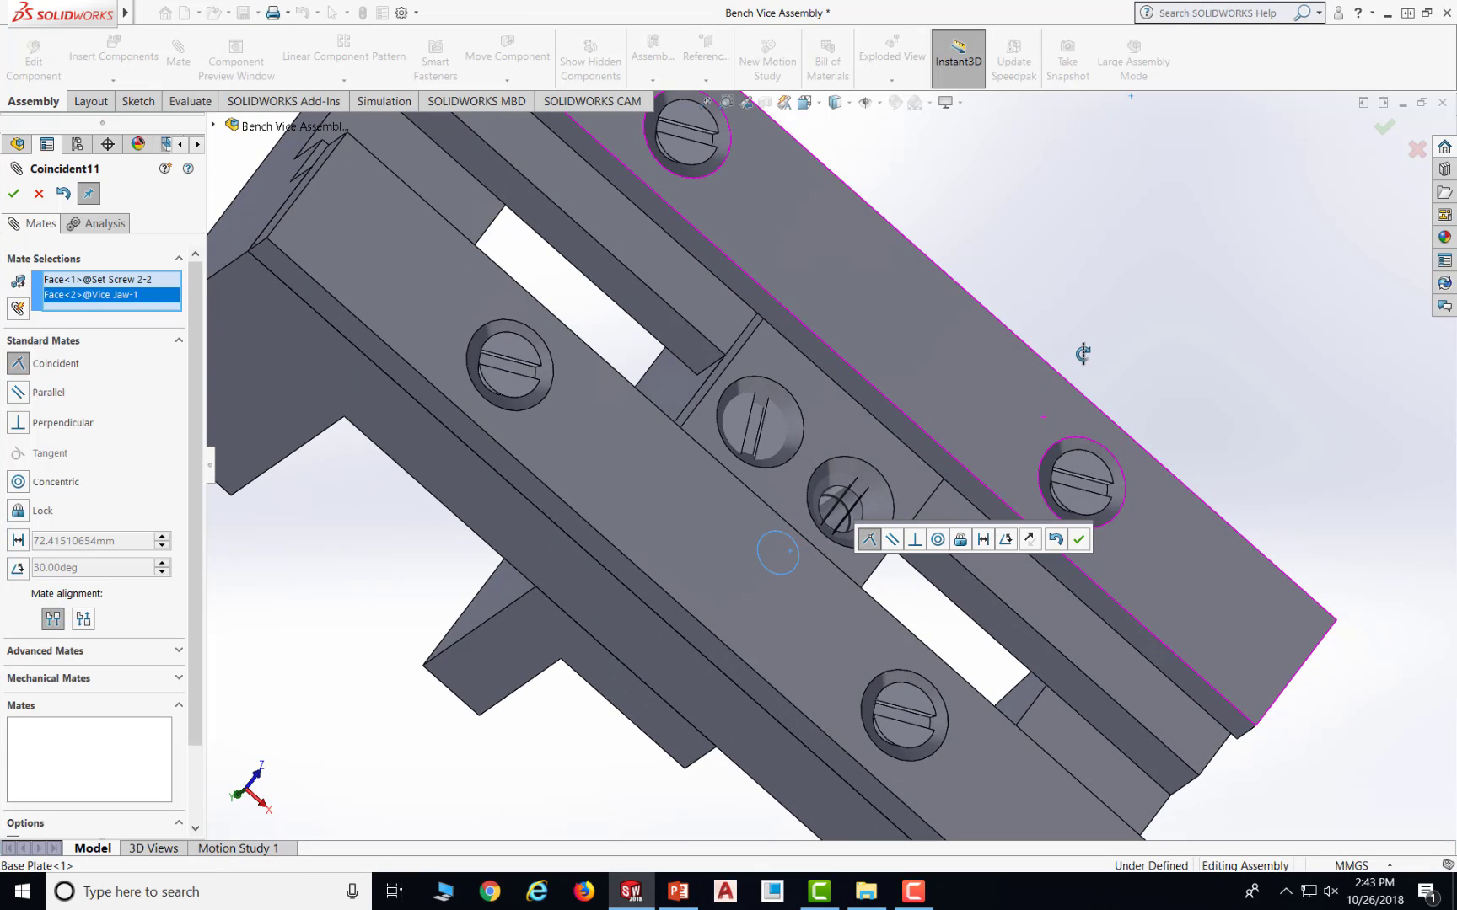
pyautogui.click(1078, 540)
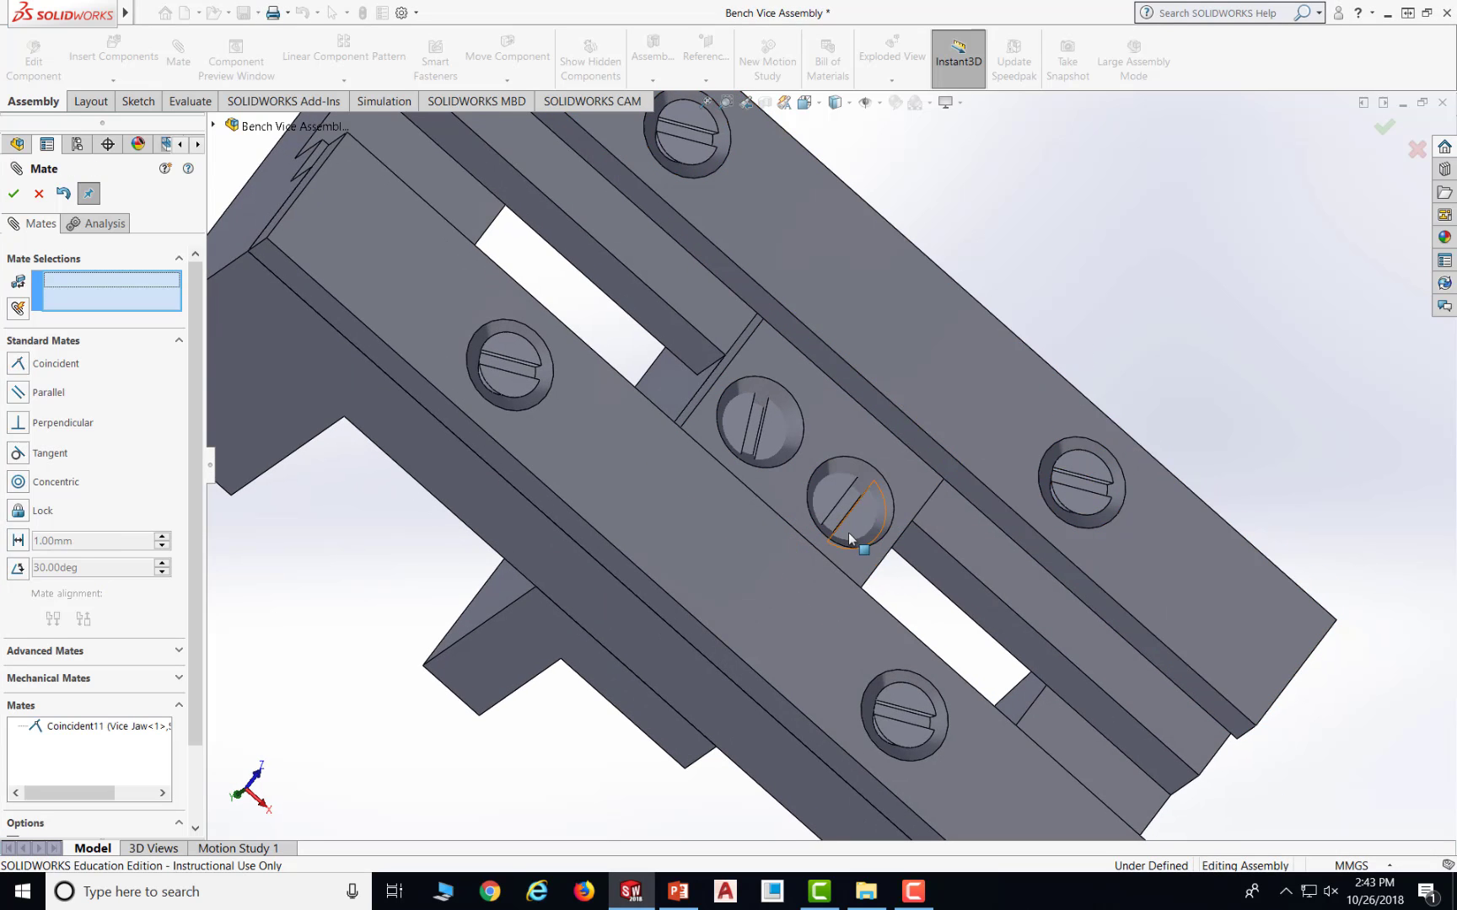
pyautogui.moveTo(835, 490)
pyautogui.mouseDown()
pyautogui.moveTo(1027, 409)
pyautogui.moveTo(933, 456)
pyautogui.moveTo(842, 428)
pyautogui.moveTo(839, 487)
pyautogui.moveTo(934, 553)
pyautogui.moveTo(853, 496)
pyautogui.mouseUp()
pyautogui.moveTo(1047, 380); pyautogui.dragTo(953, 516, button='middle')
pyautogui.scroll(4, 1060, 375)
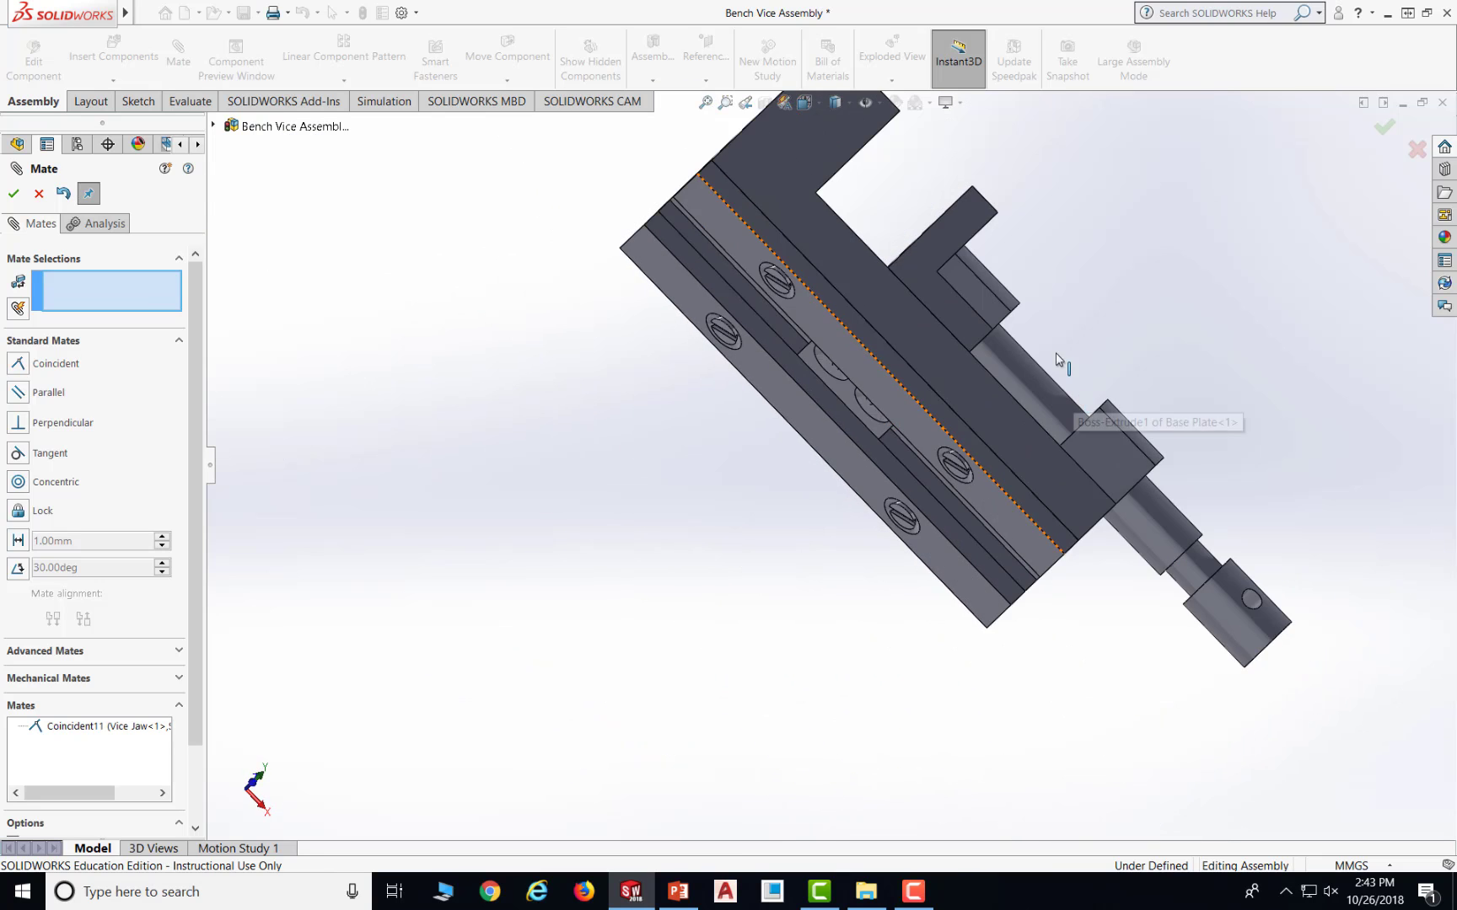
pyautogui.moveTo(1054, 354); pyautogui.dragTo(959, 519, button='middle')
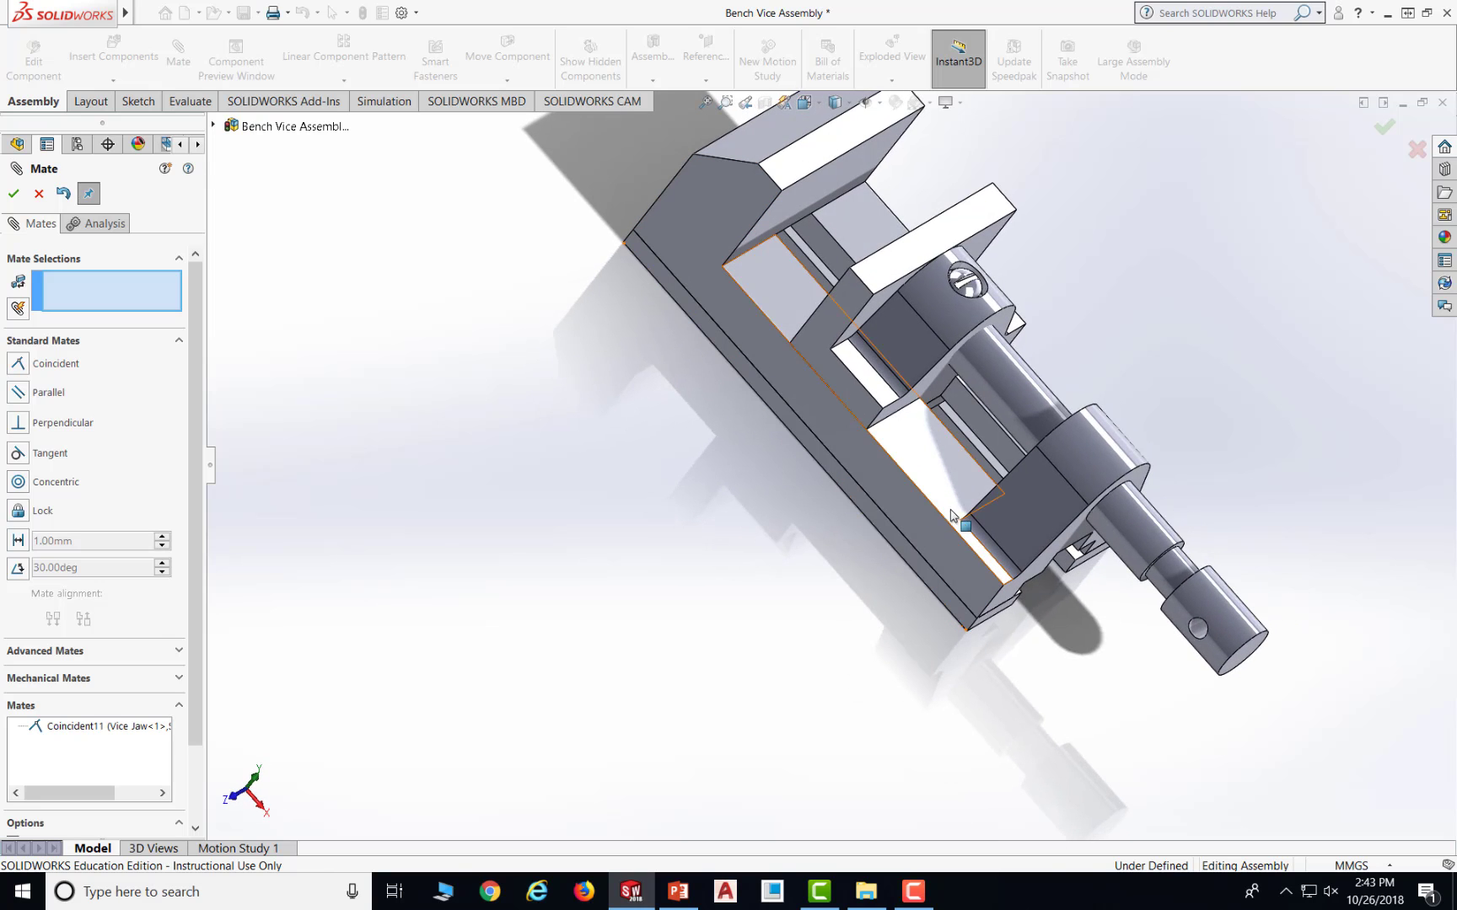
# - Switch to PowerPoint to check Figure 81 for the components still missing, and return to SOLIDWORKS
pyautogui.click(678, 891)
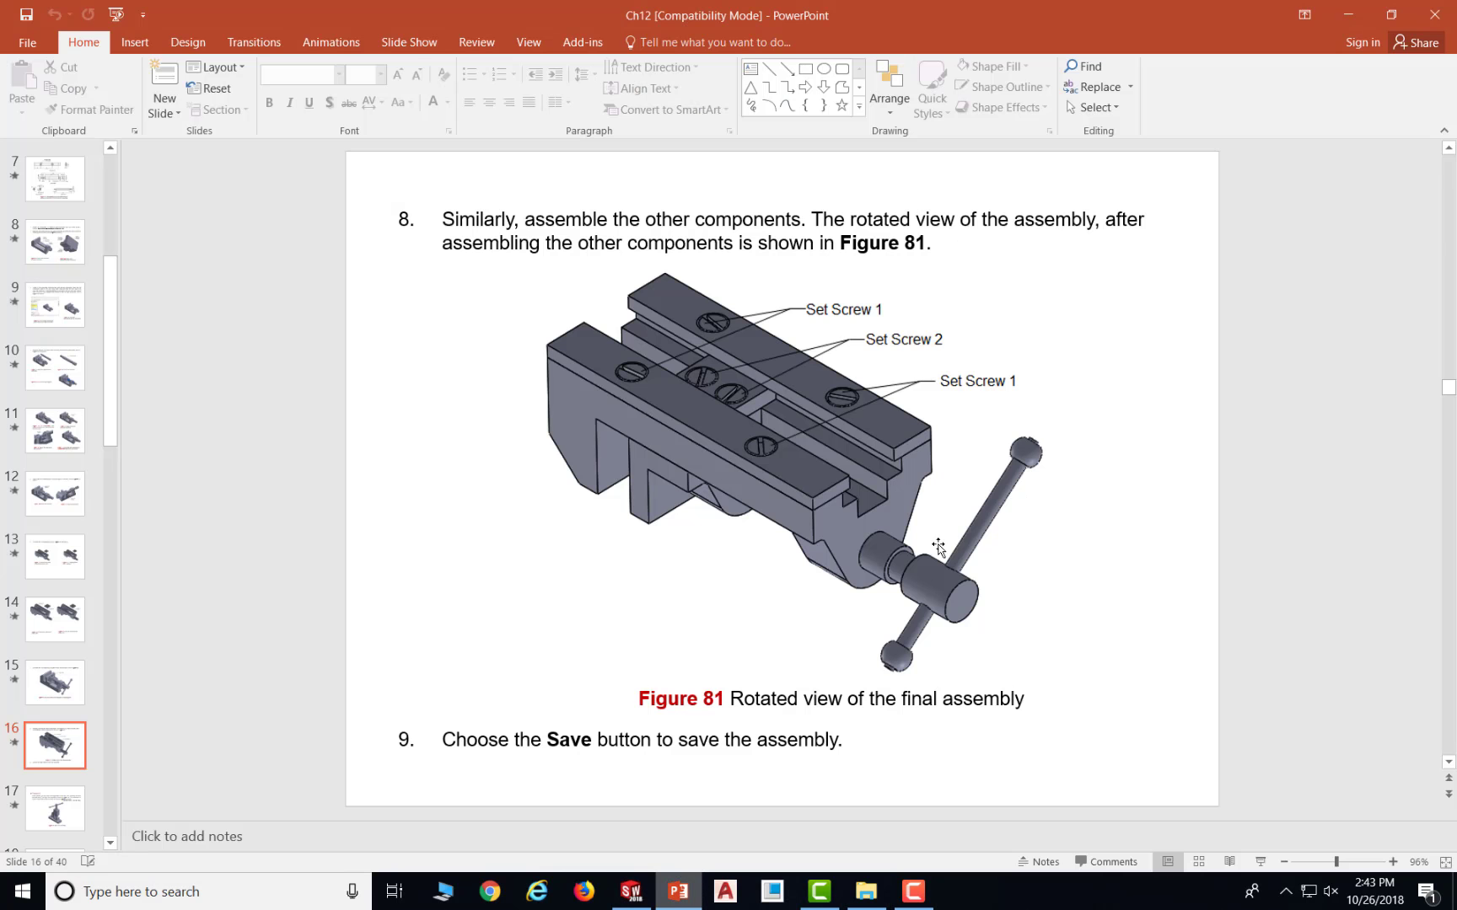
pyautogui.scroll(-1, 1000, 496)
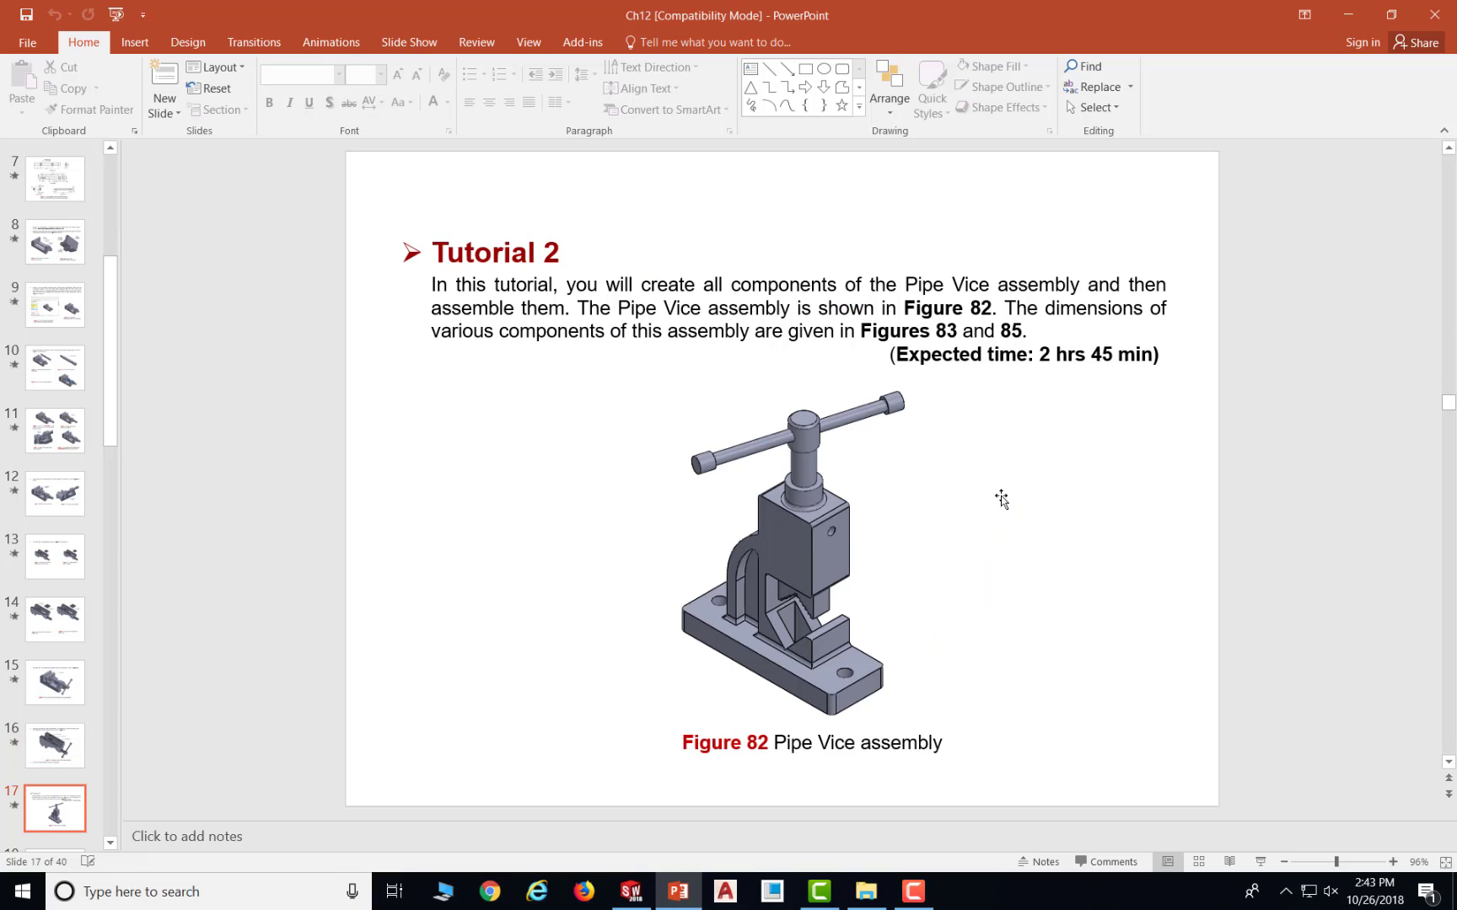
pyautogui.scroll(1, 988, 492)
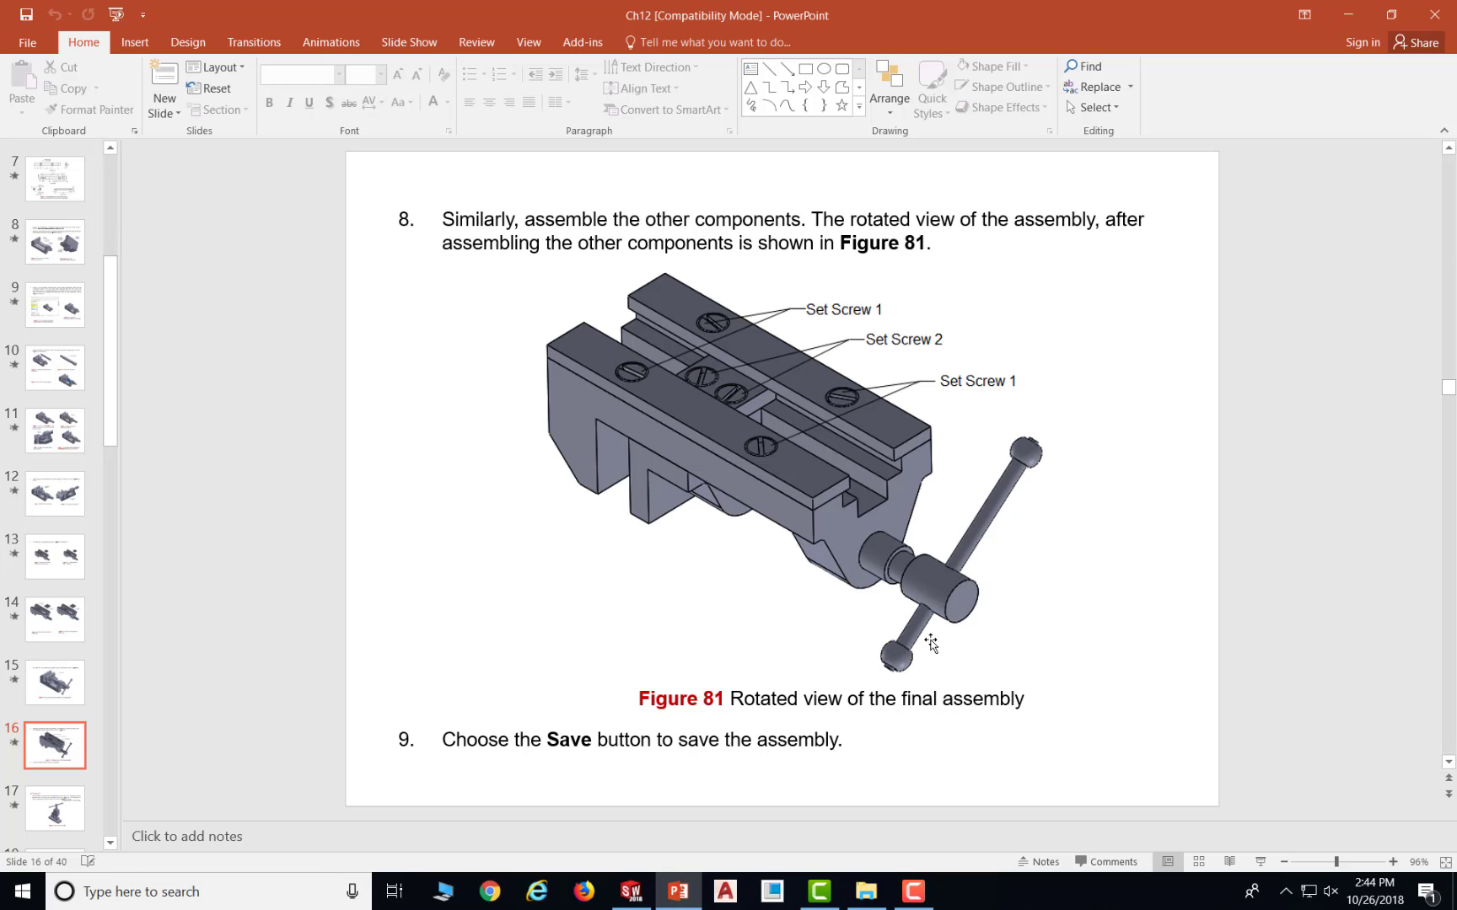
pyautogui.click(648, 880)
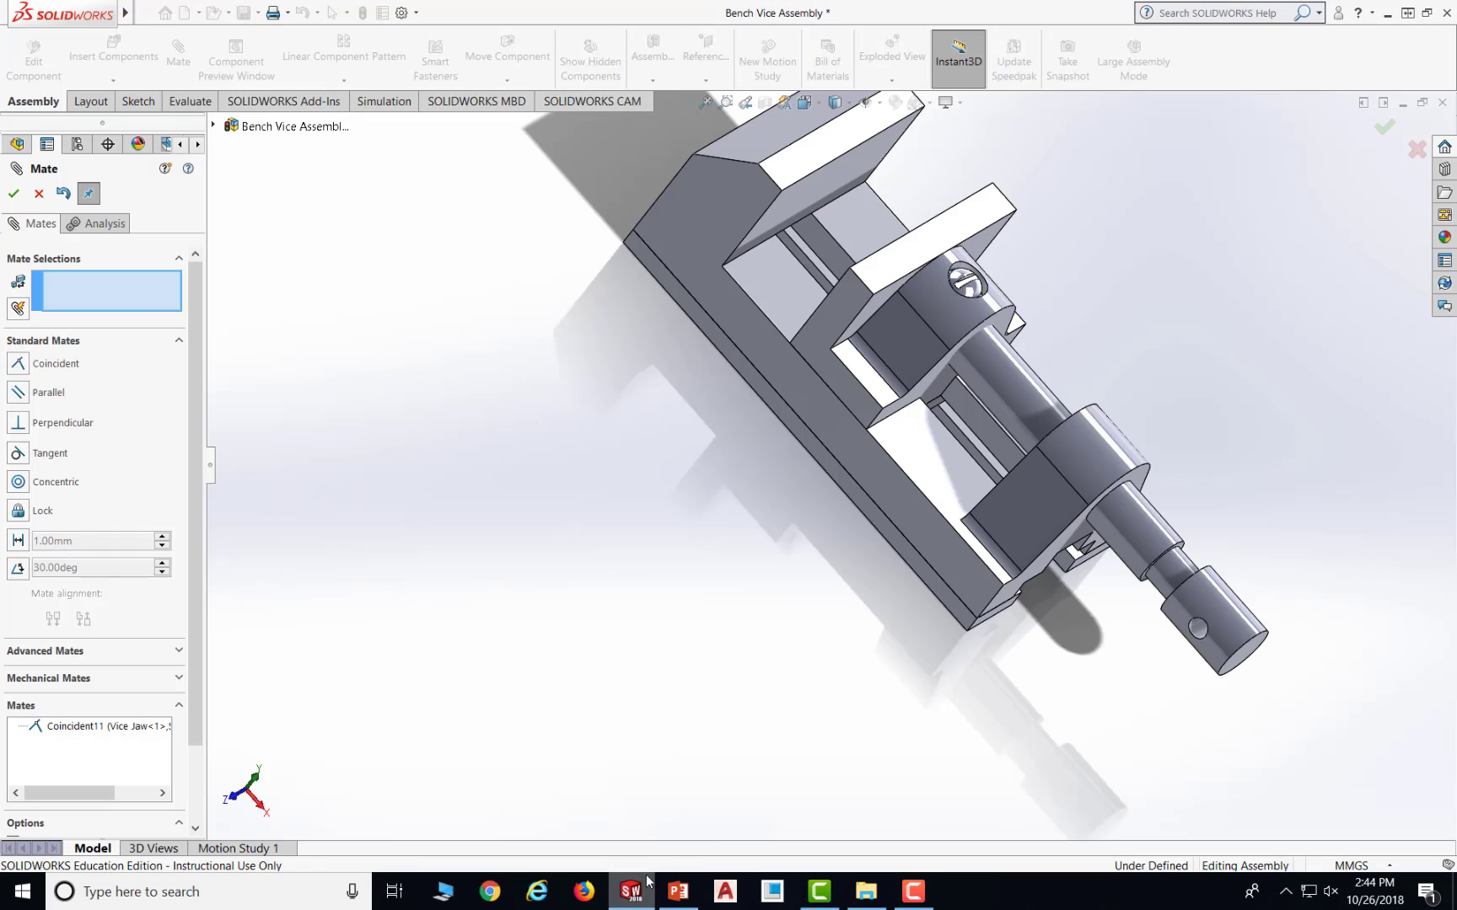
# - Insert the Screw Bar part in the free space beside the jaw screw and save the assembly
pyautogui.click(13, 196)
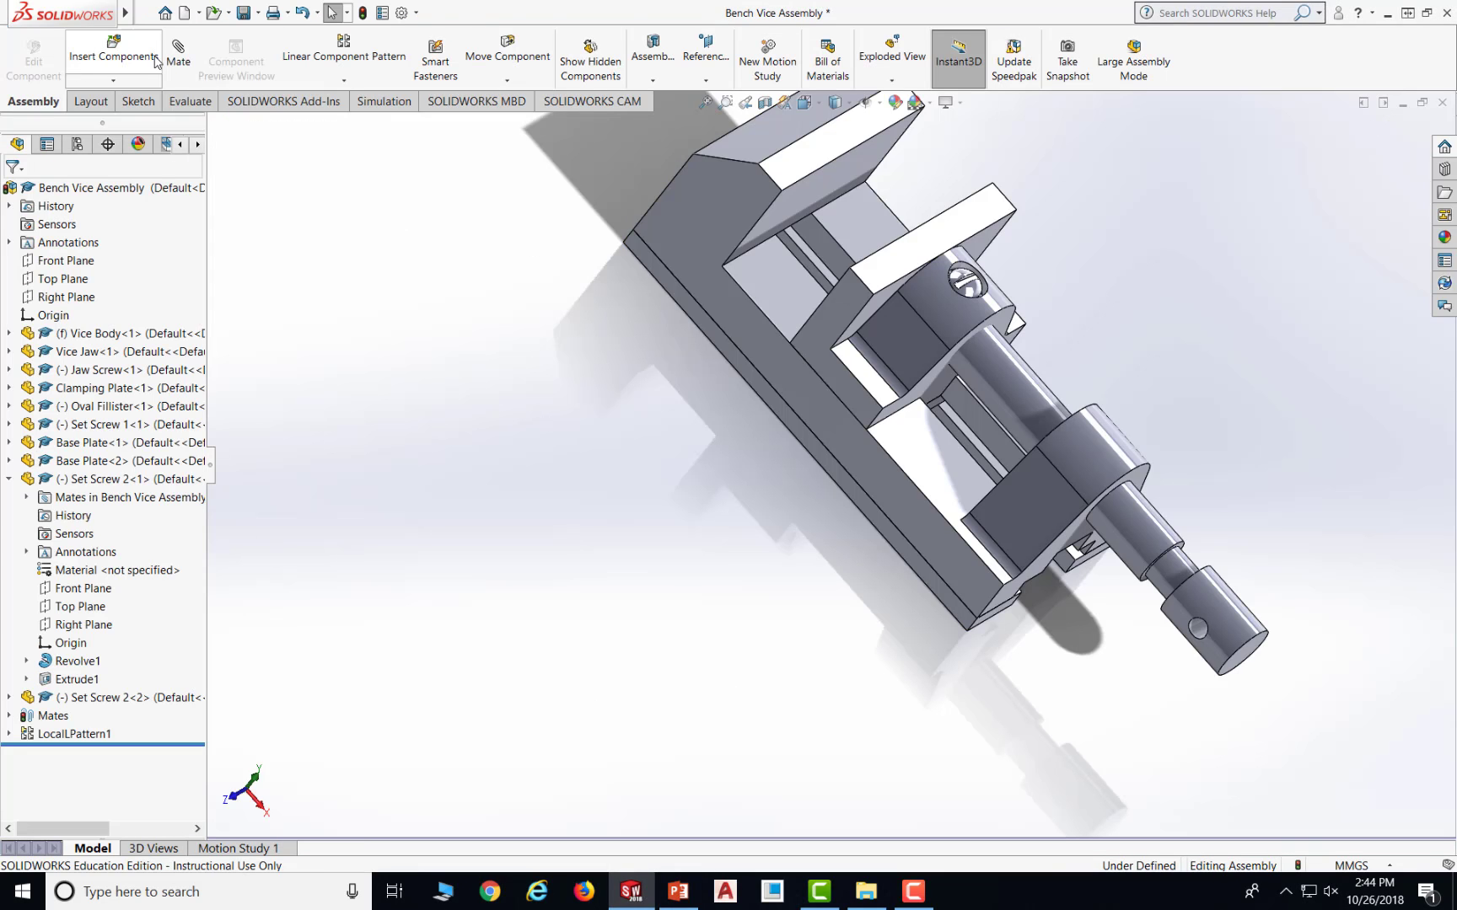
pyautogui.click(114, 53)
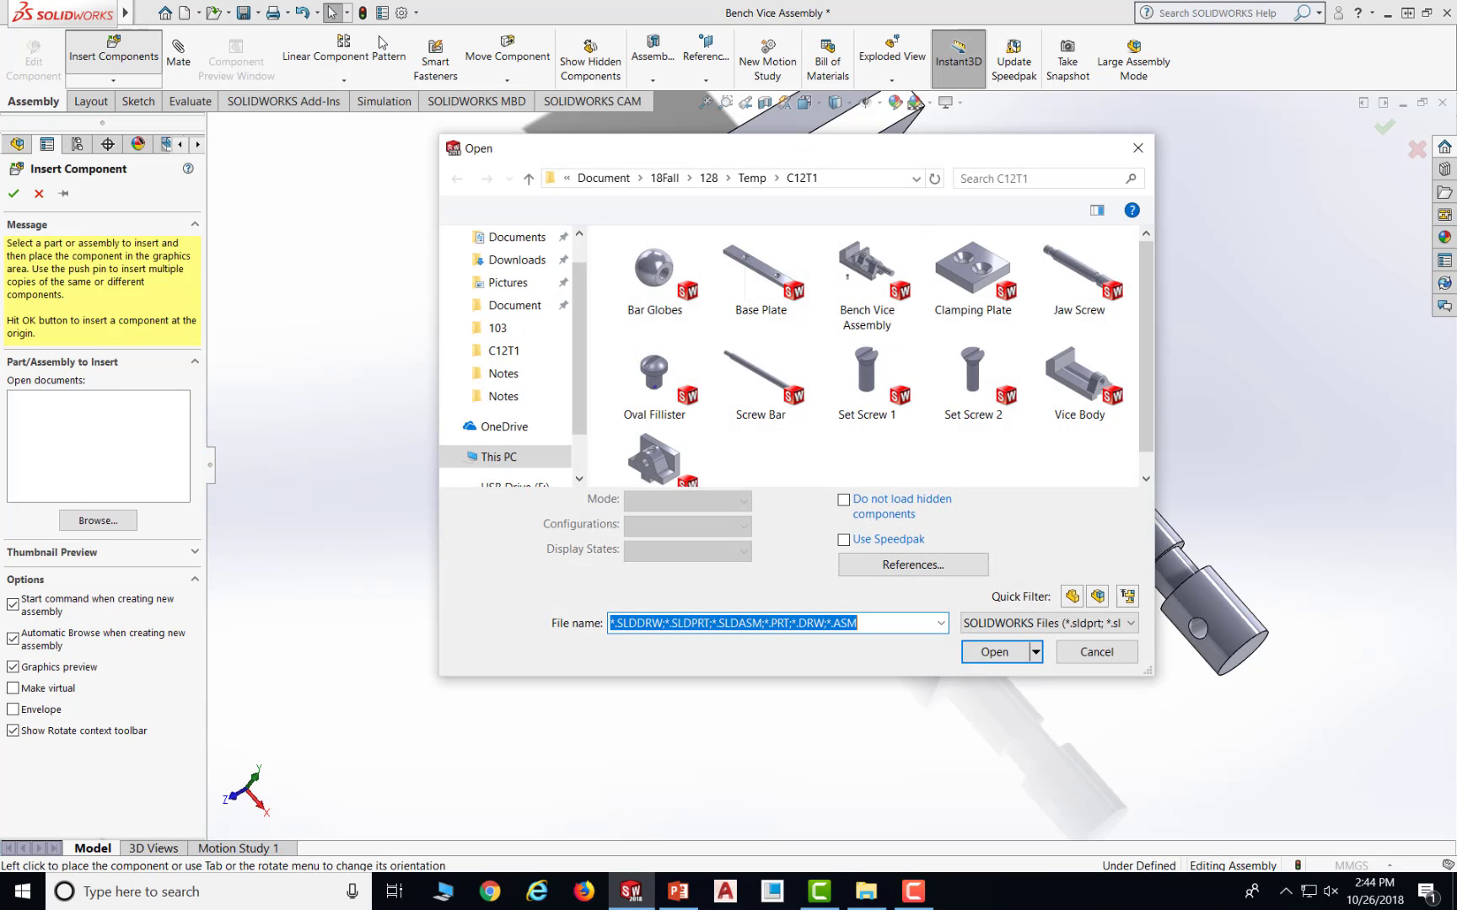
pyautogui.click(754, 378)
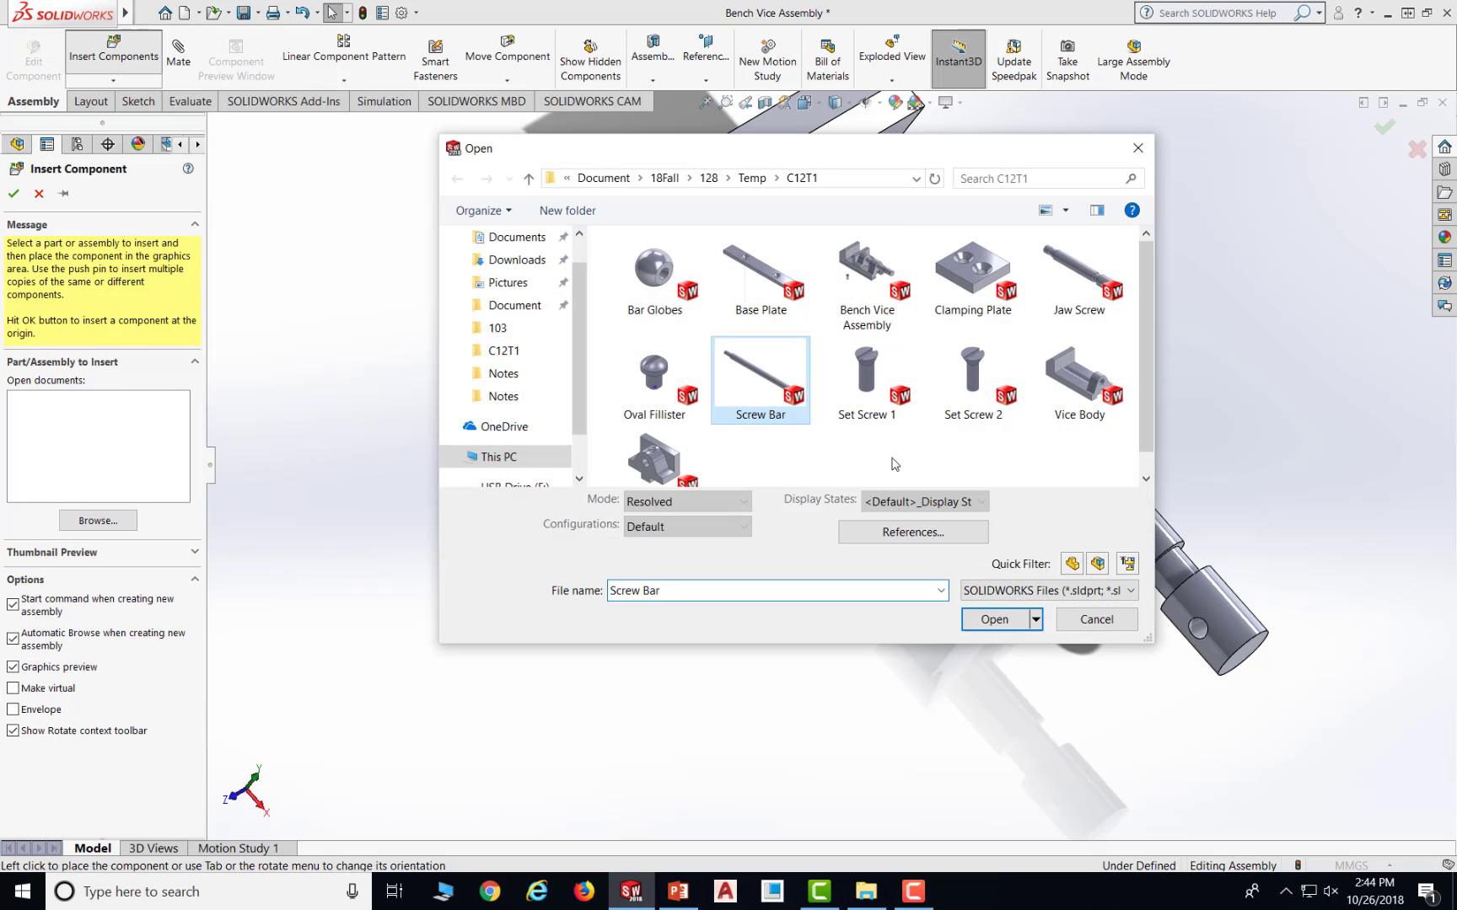
pyautogui.click(994, 620)
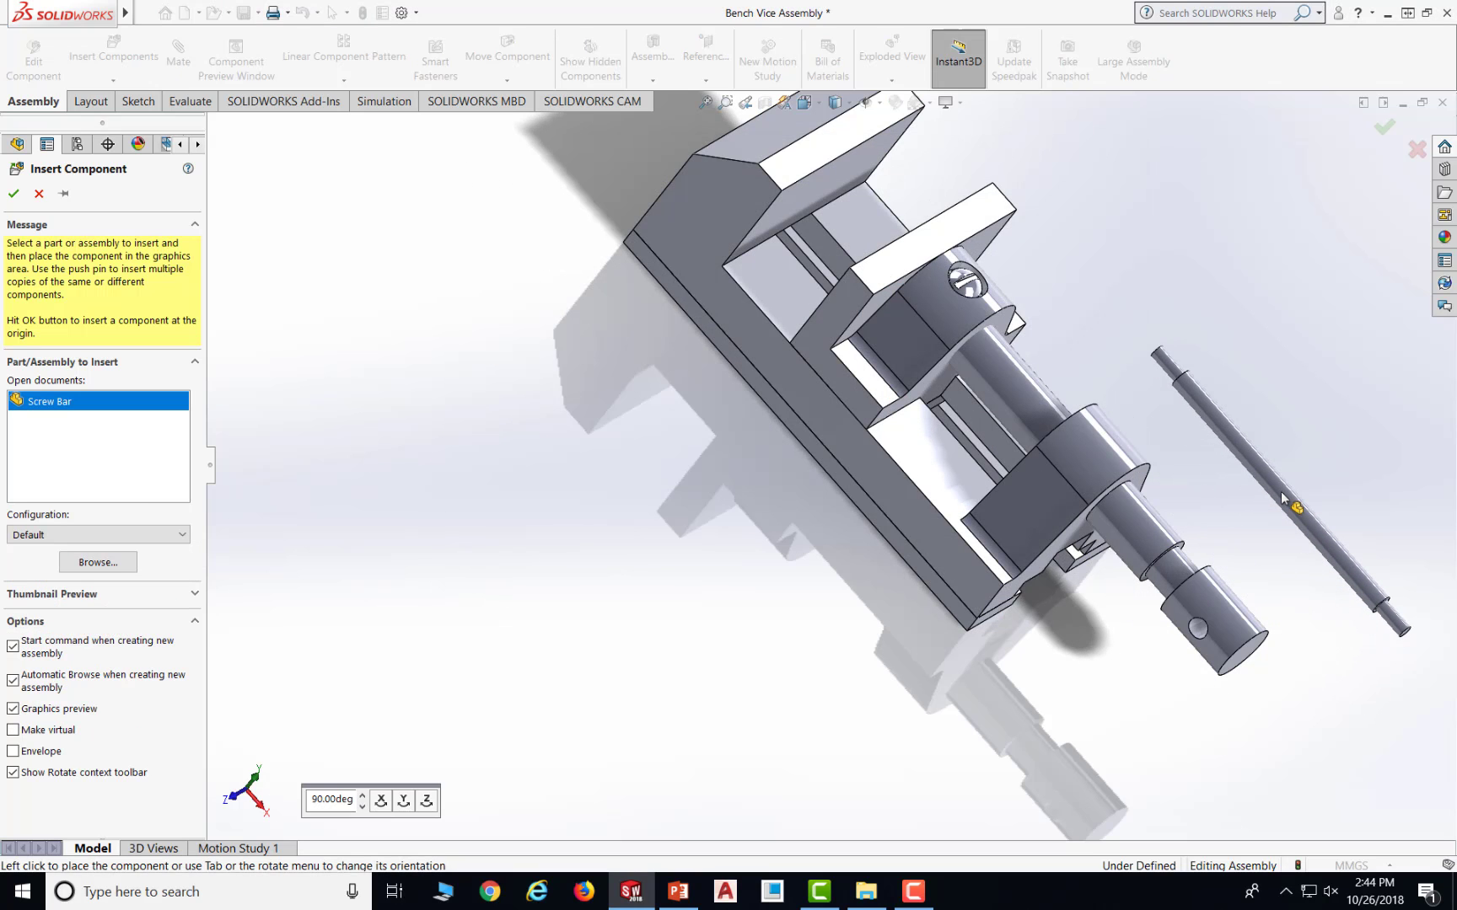
pyautogui.click(1282, 499)
pyautogui.press('f')
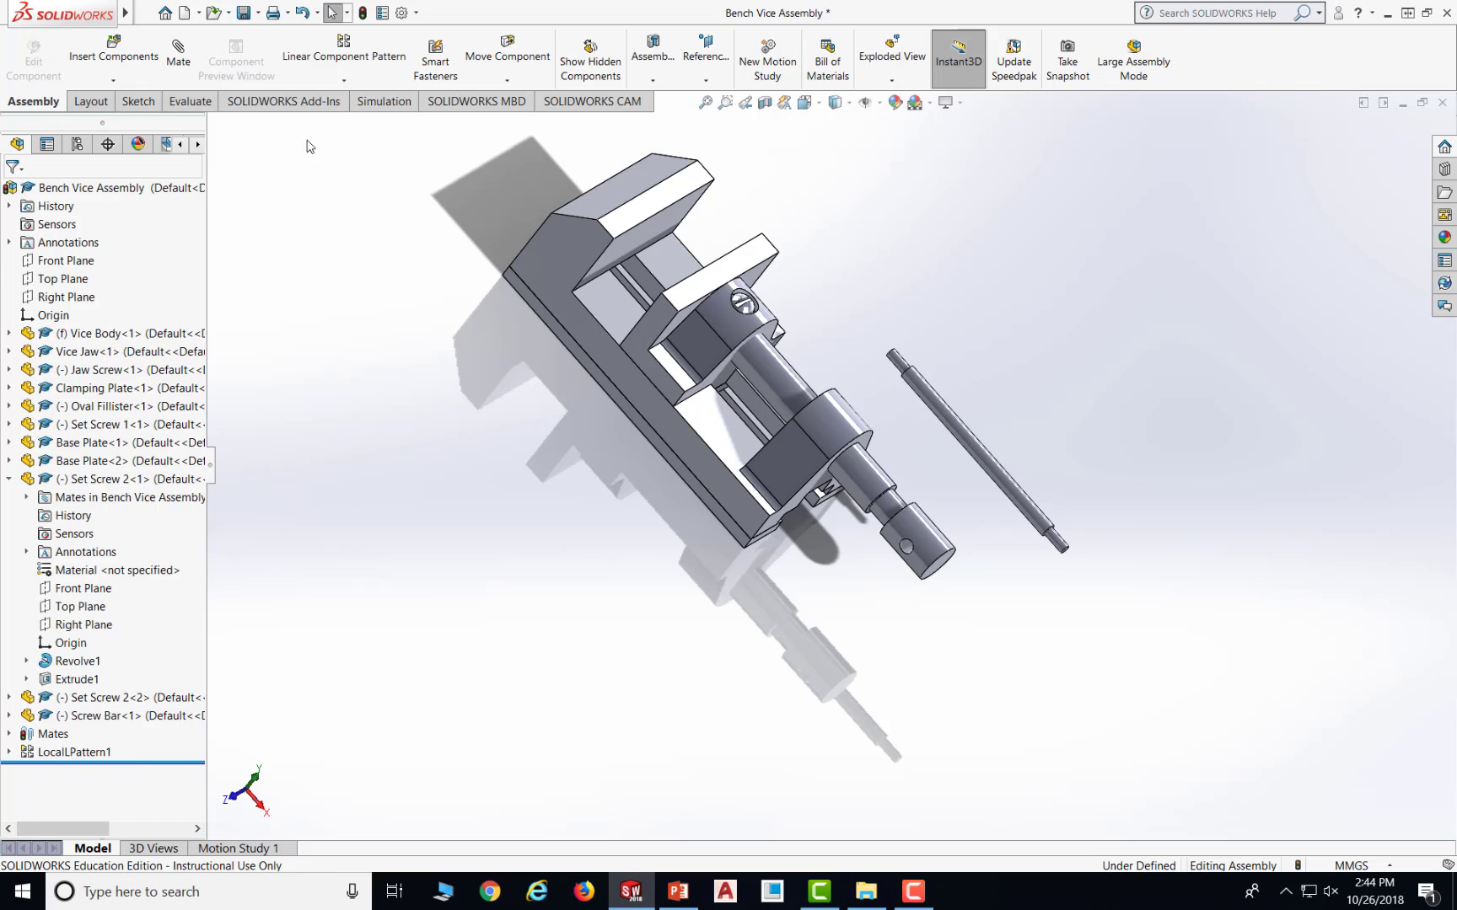
pyautogui.click(243, 14)
pyautogui.click(672, 385)
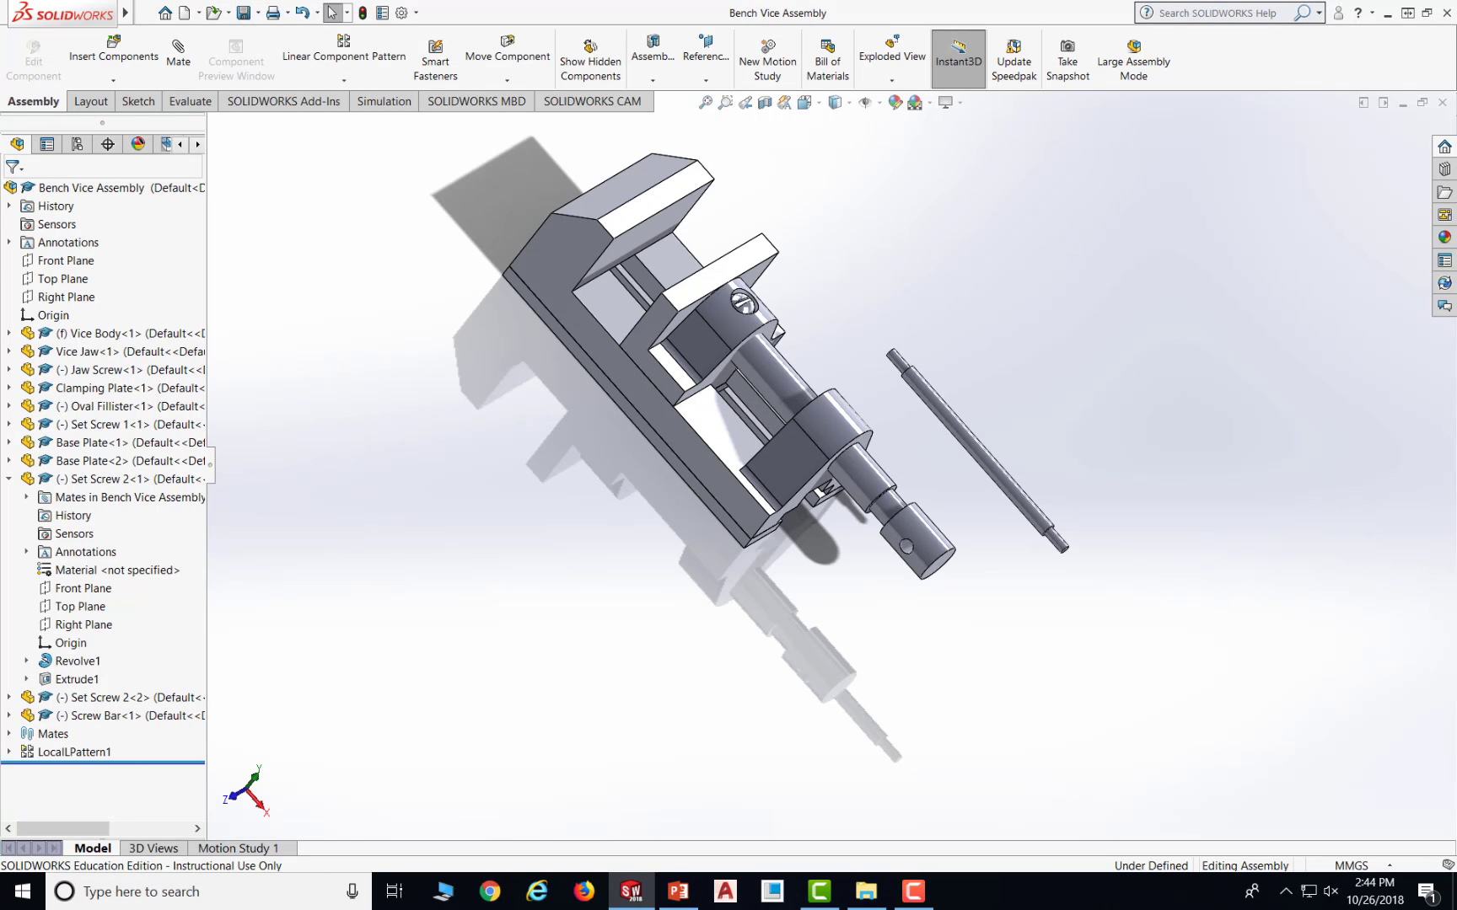
# - Mate the screw bar's long cylindrical face concentric with the cross hole in the jaw screw's head
pyautogui.click(177, 51)
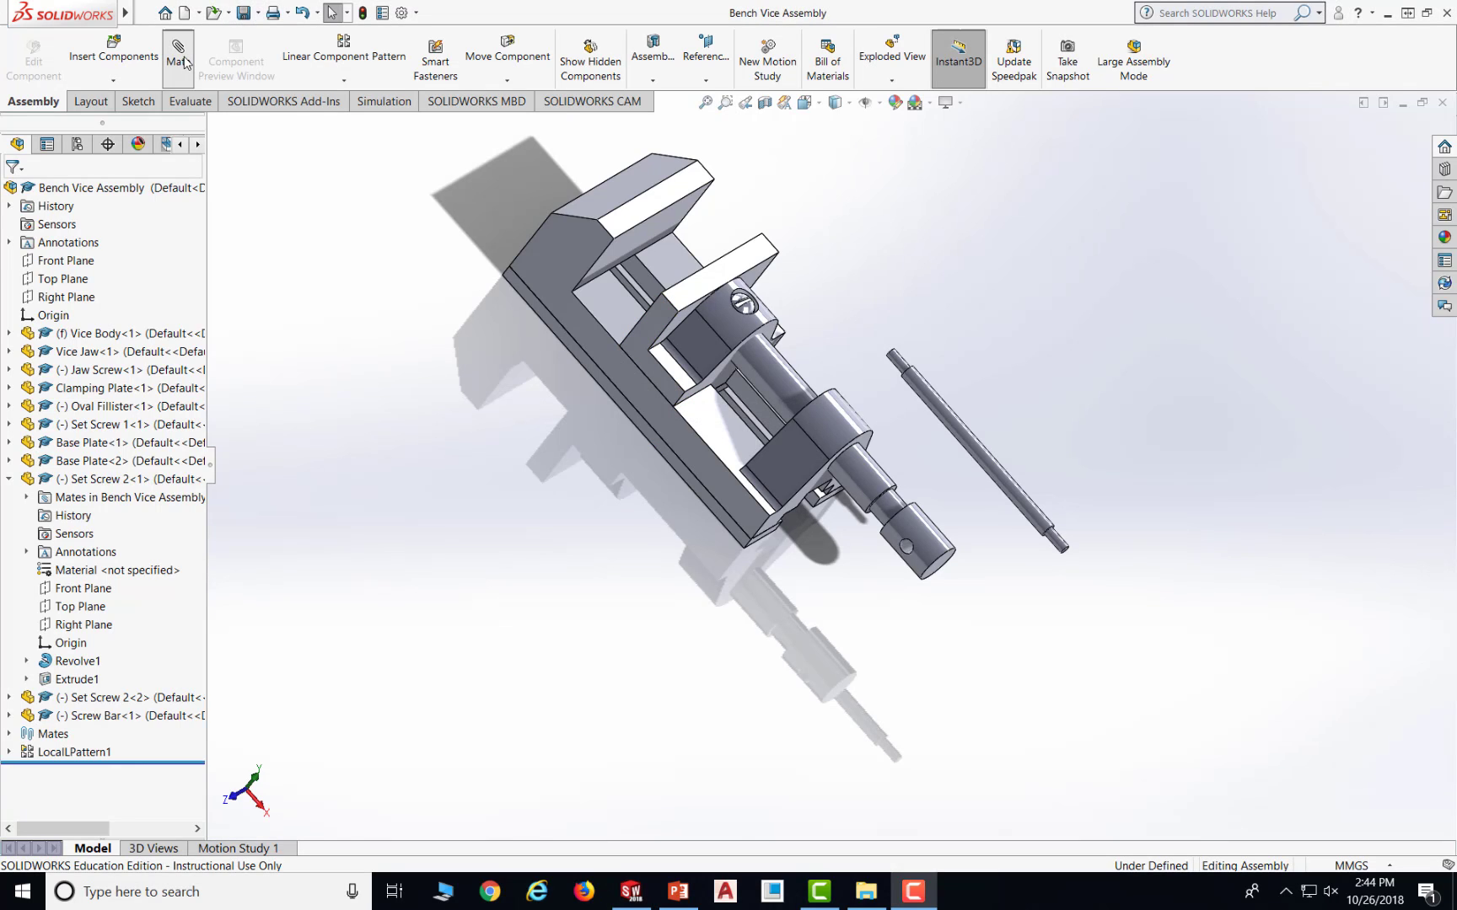
pyautogui.click(940, 410)
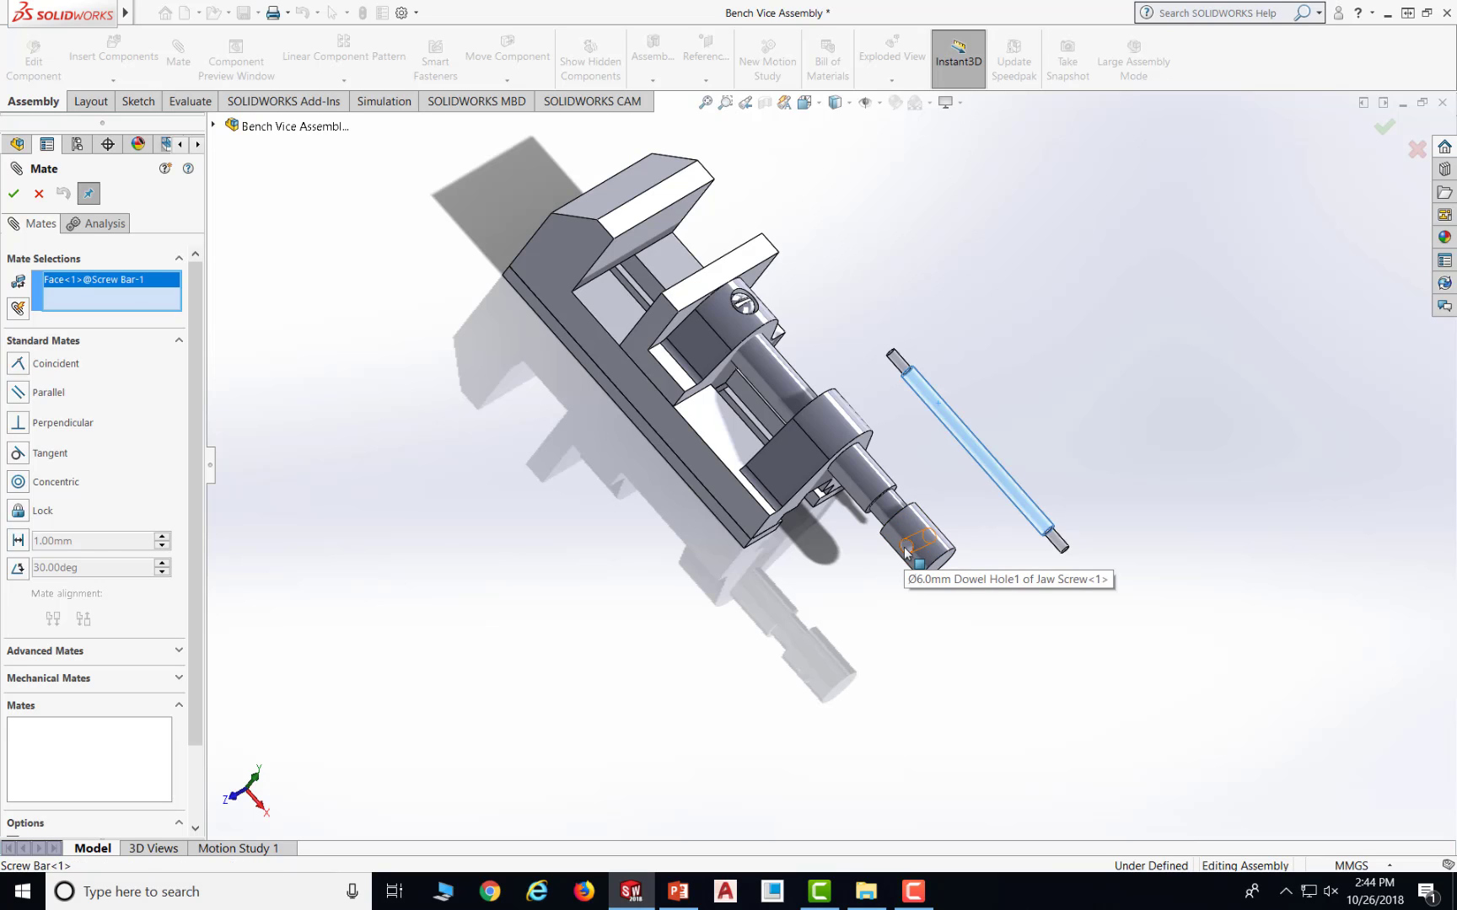
pyautogui.click(906, 552)
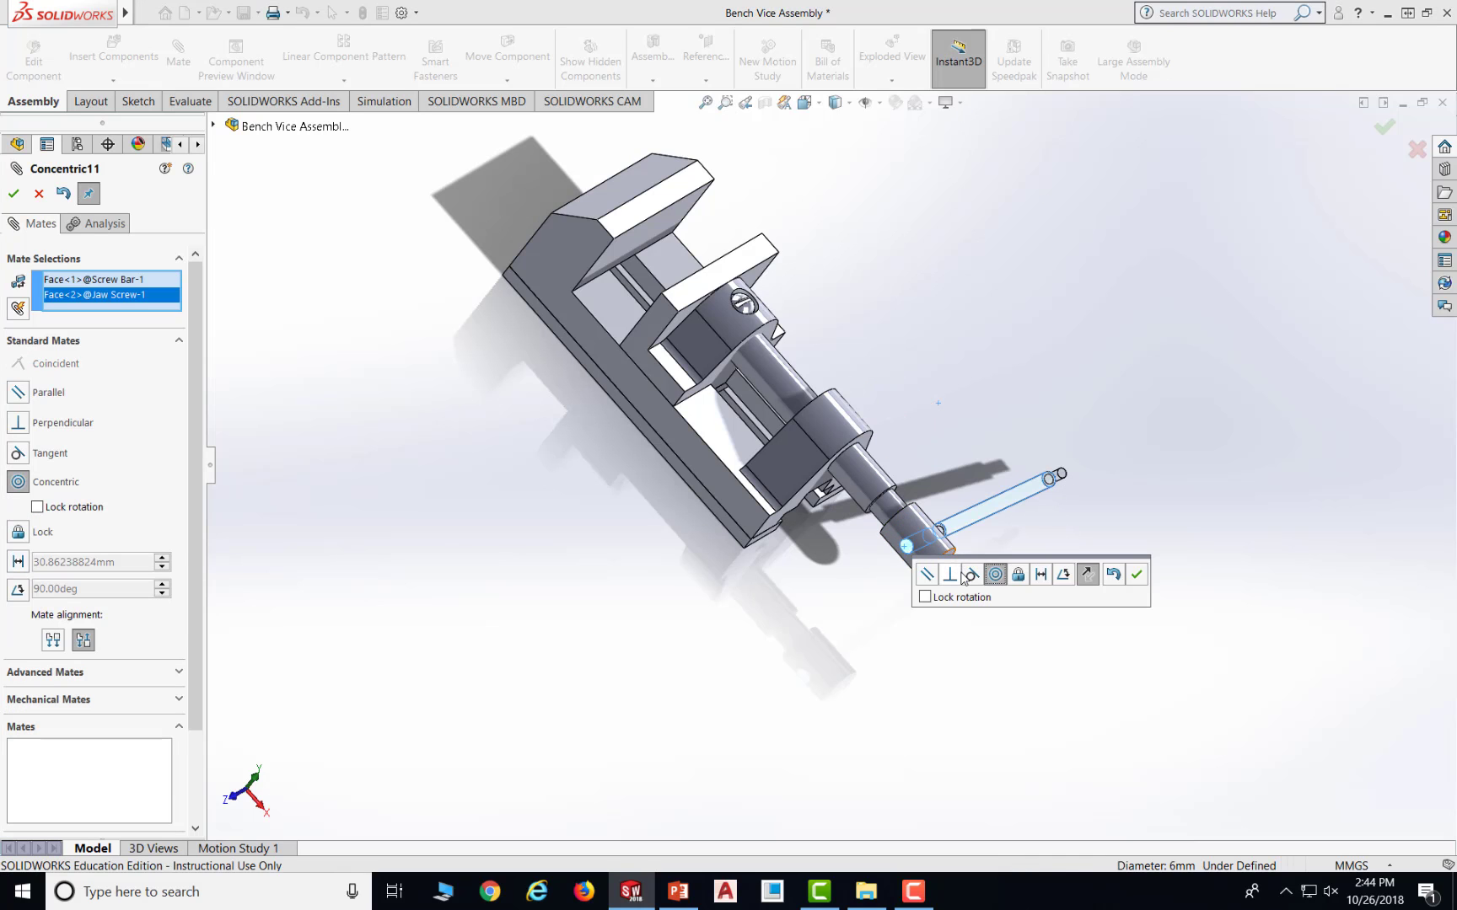
pyautogui.click(1136, 574)
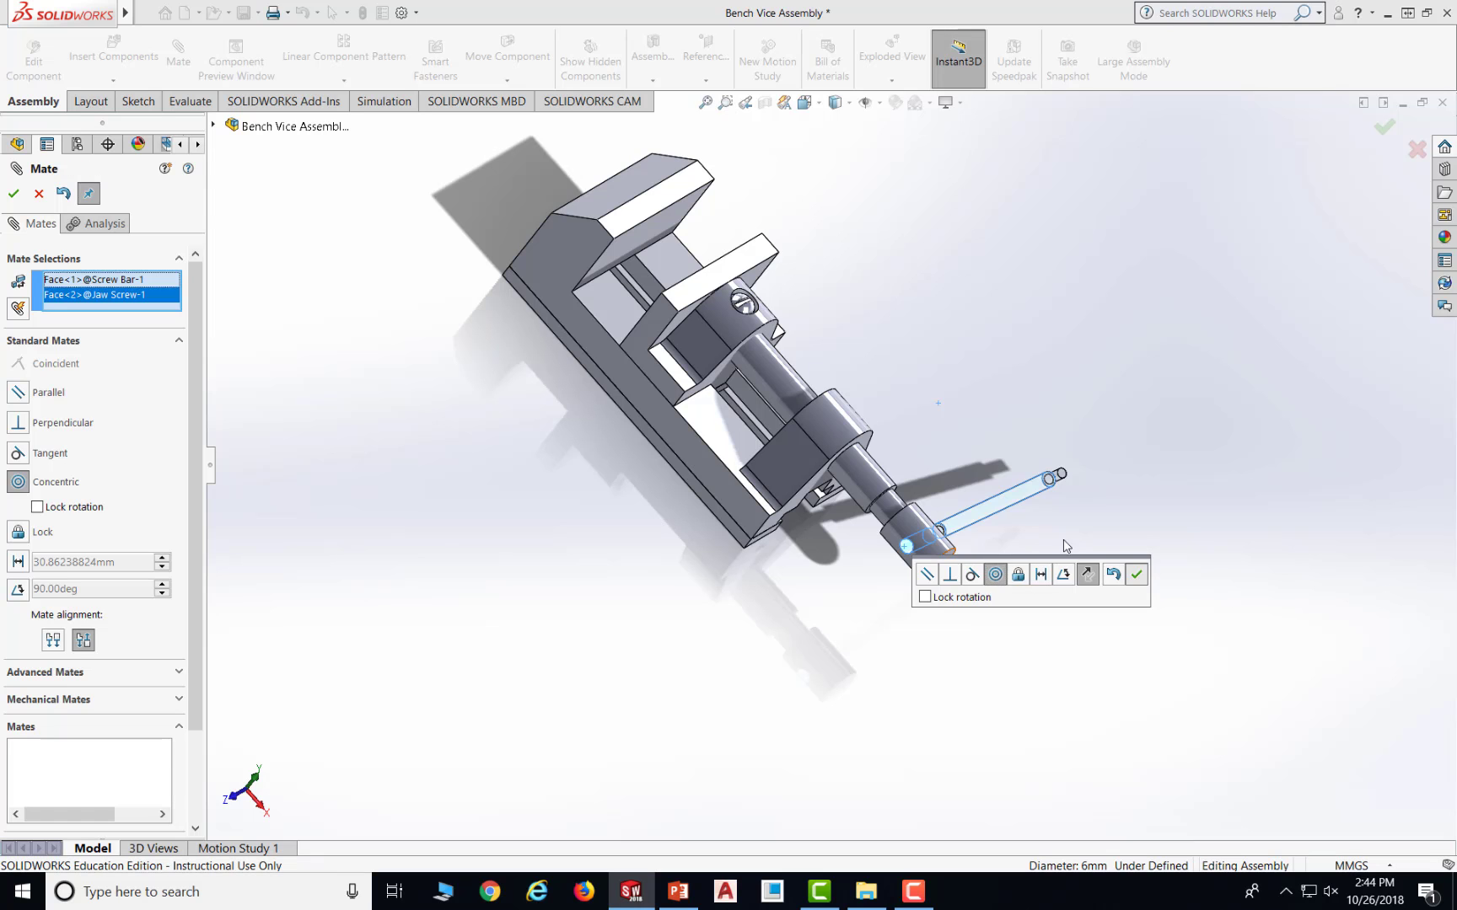
# - Slide the screw bar through the jaw screw's head, swing it about the screw axis, and finish mating
pyautogui.moveTo(965, 521); pyautogui.dragTo(948, 632)
pyautogui.scroll(-3, 995, 546)
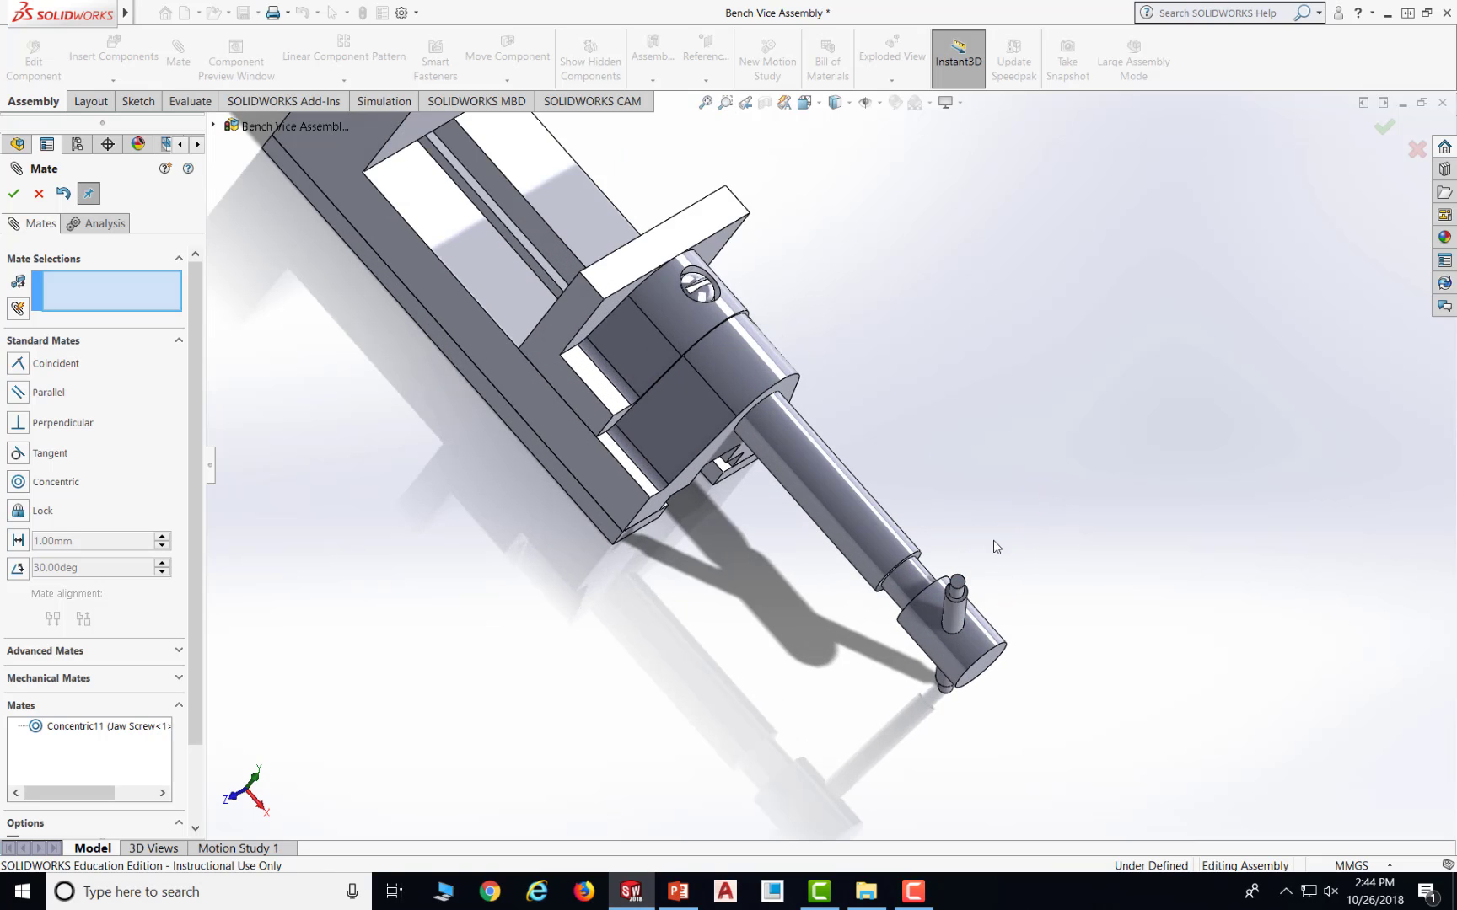
pyautogui.scroll(3, 793, 435)
pyautogui.moveTo(792, 435); pyautogui.dragTo(794, 652, button='middle')
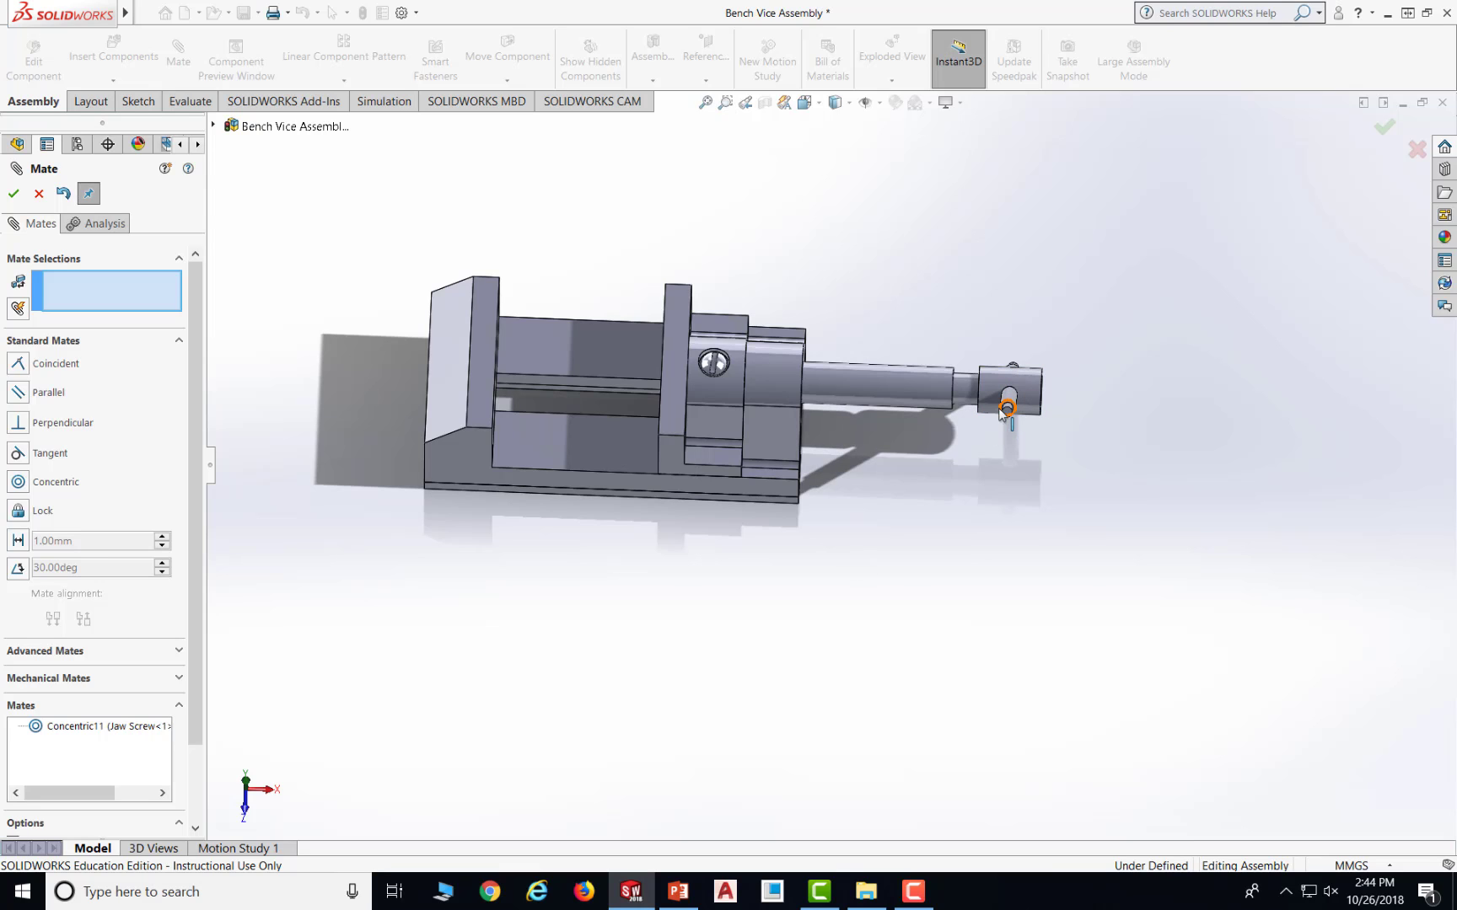
pyautogui.click(1003, 408)
pyautogui.moveTo(1033, 503); pyautogui.dragTo(1031, 362)
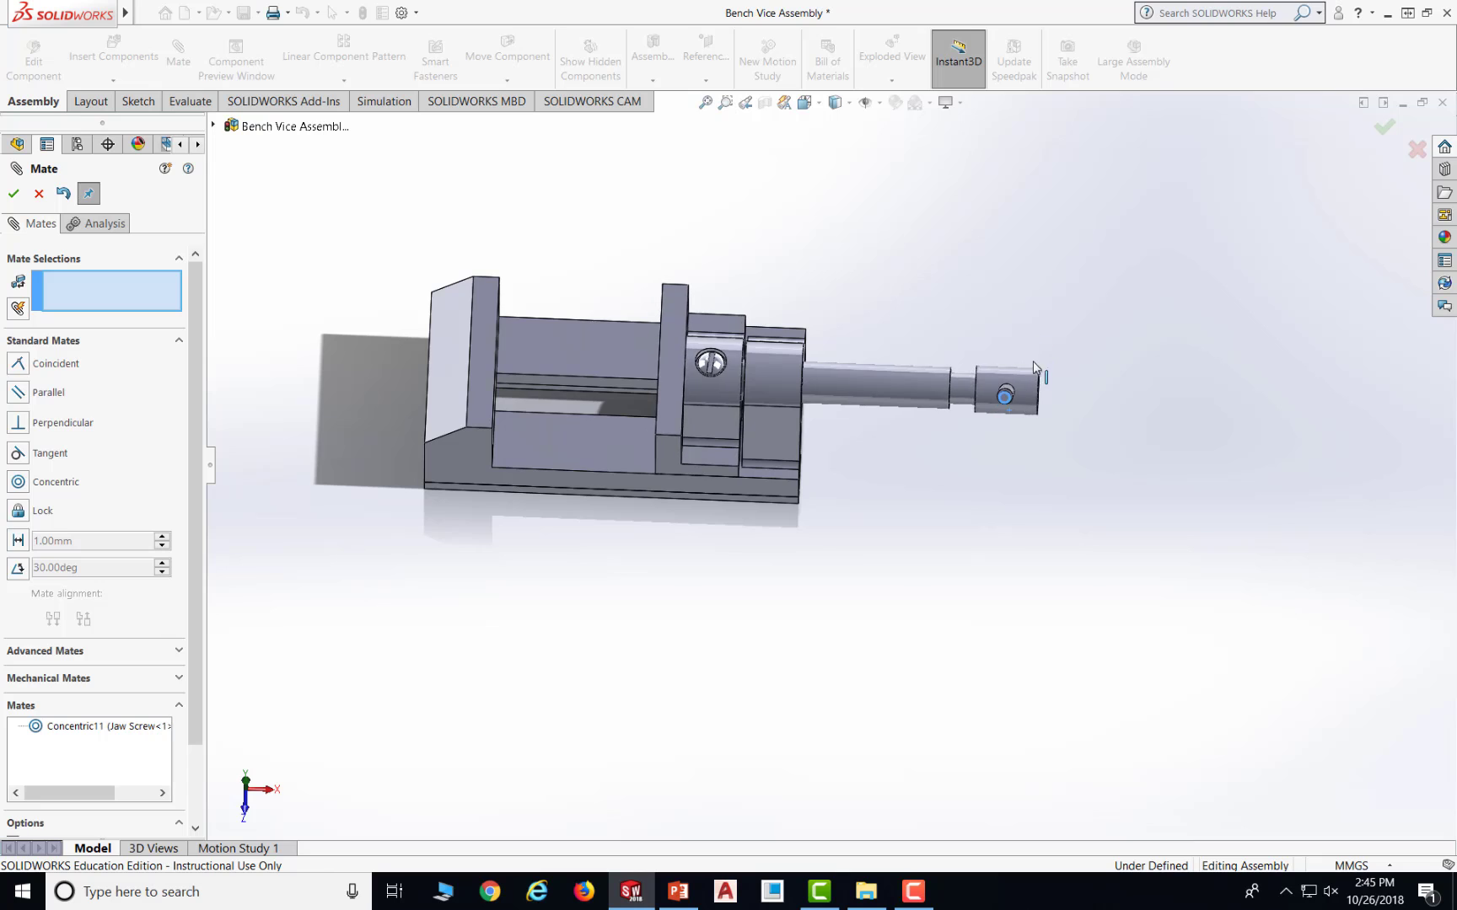
pyautogui.moveTo(980, 294); pyautogui.dragTo(972, 434, button='middle')
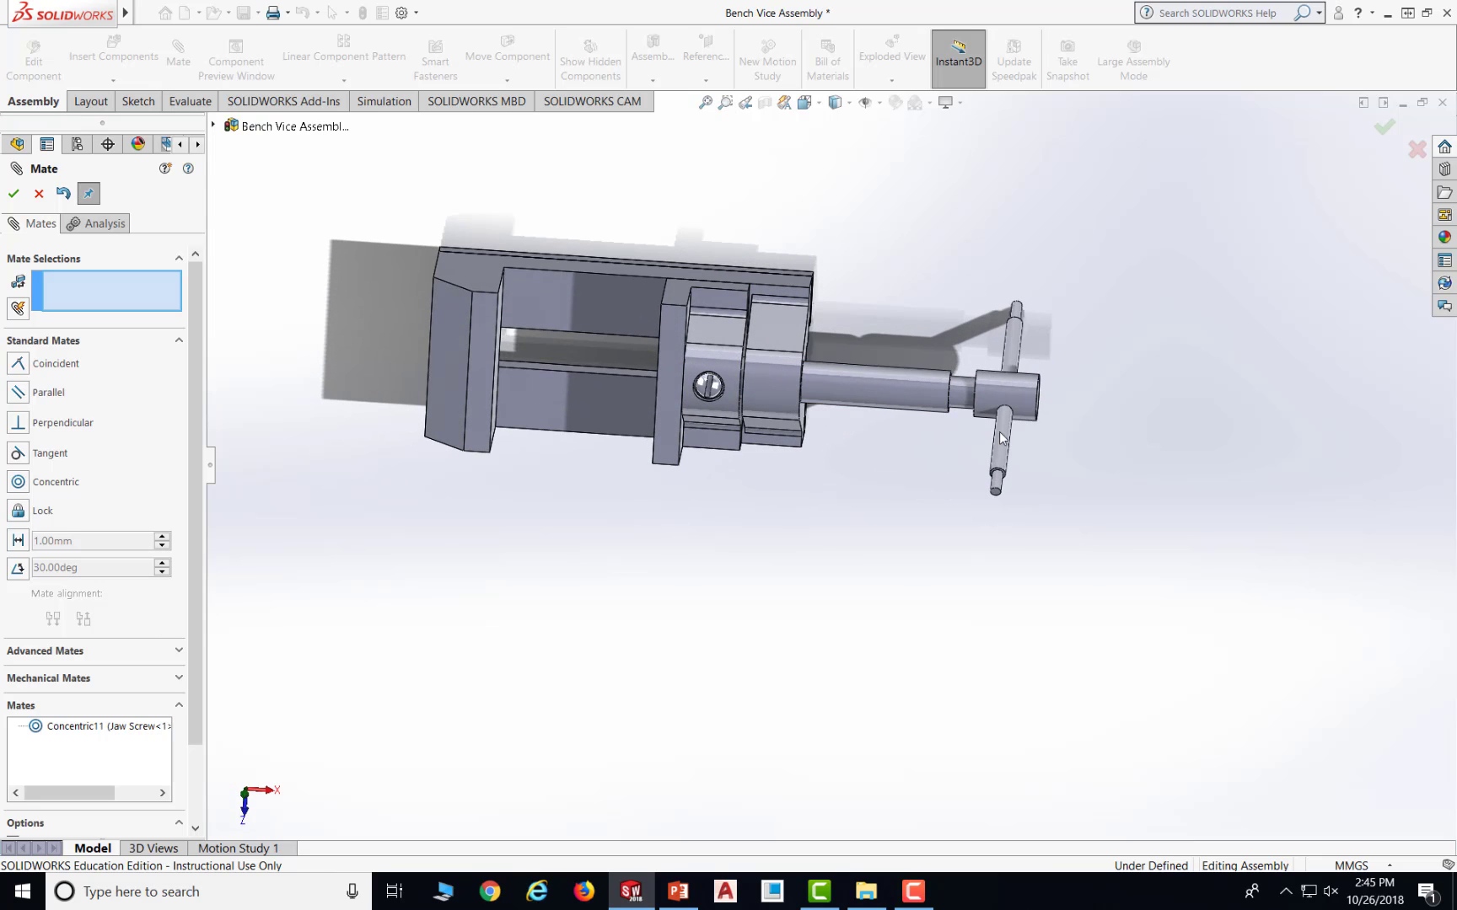
pyautogui.scroll(-3, 999, 434)
pyautogui.scroll(5, 784, 404)
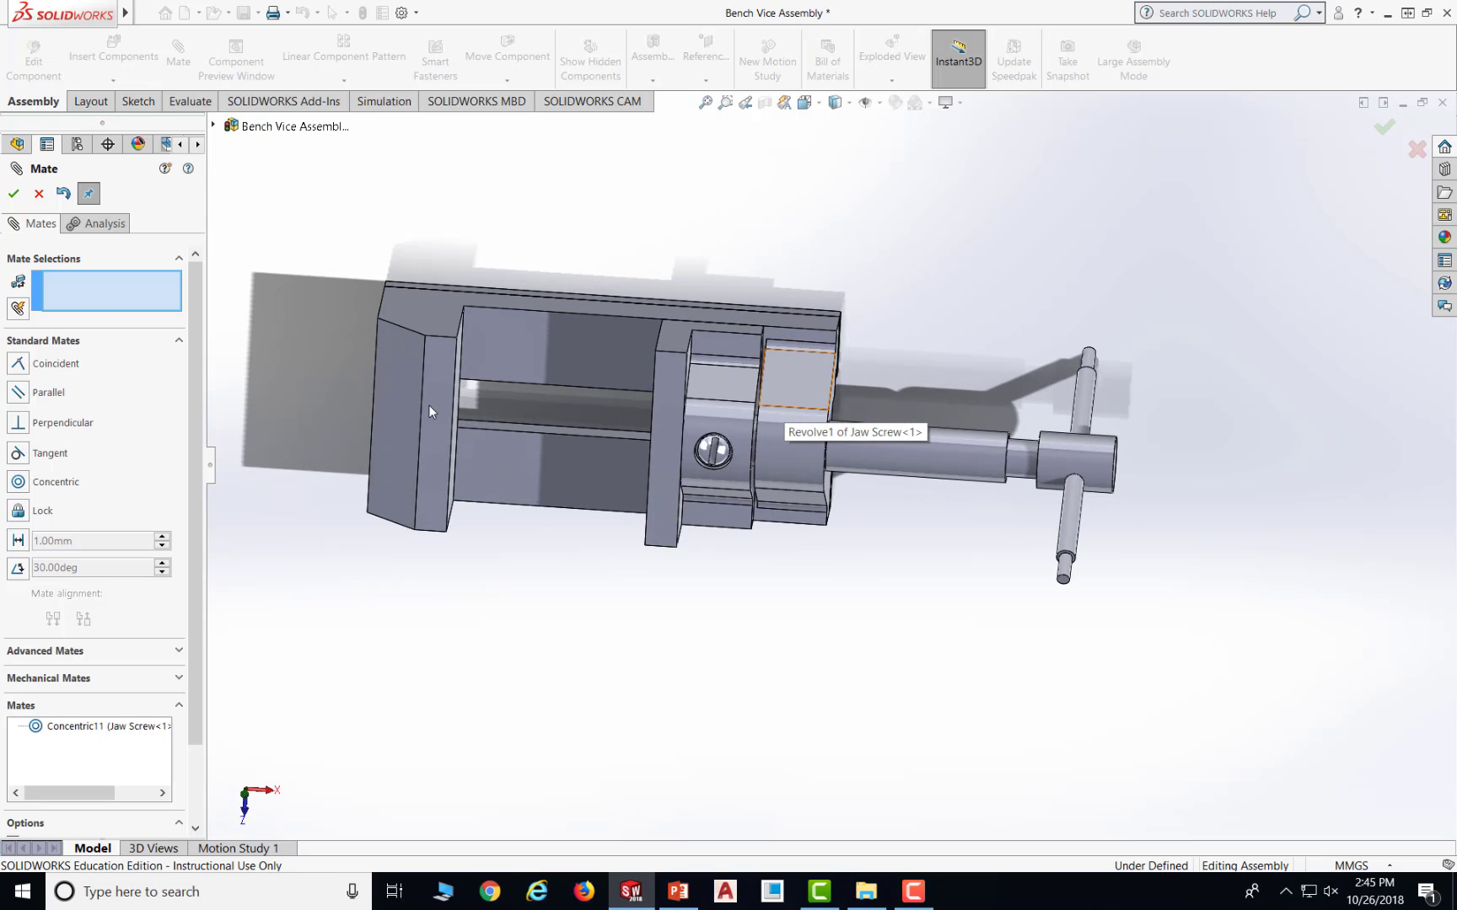
pyautogui.click(16, 193)
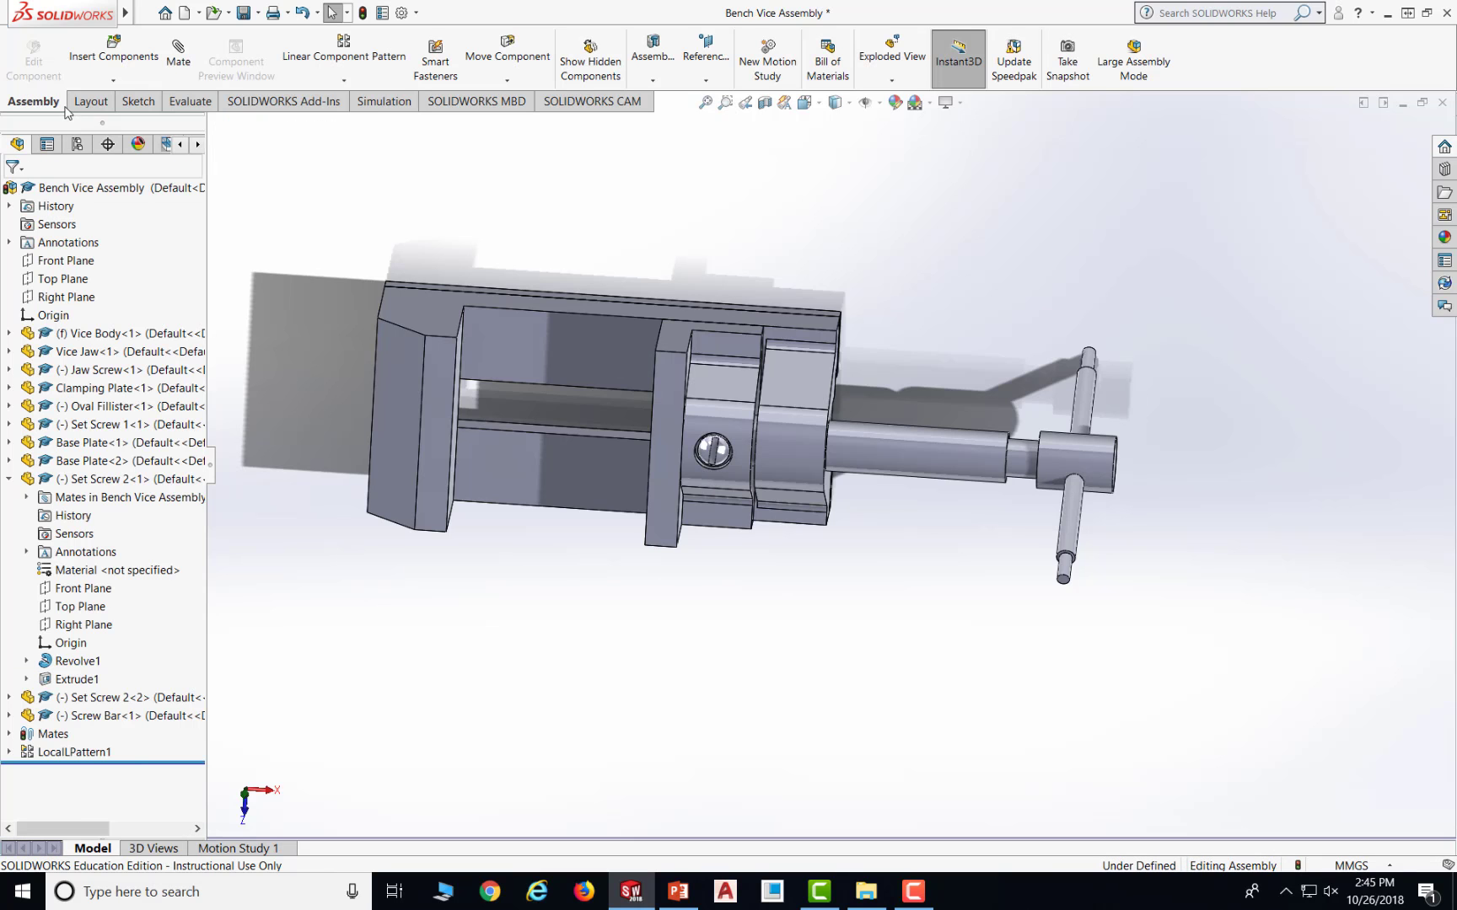
# - Insert the Bar Globes part in the free space beside the screw bar's upper end
pyautogui.click(113, 50)
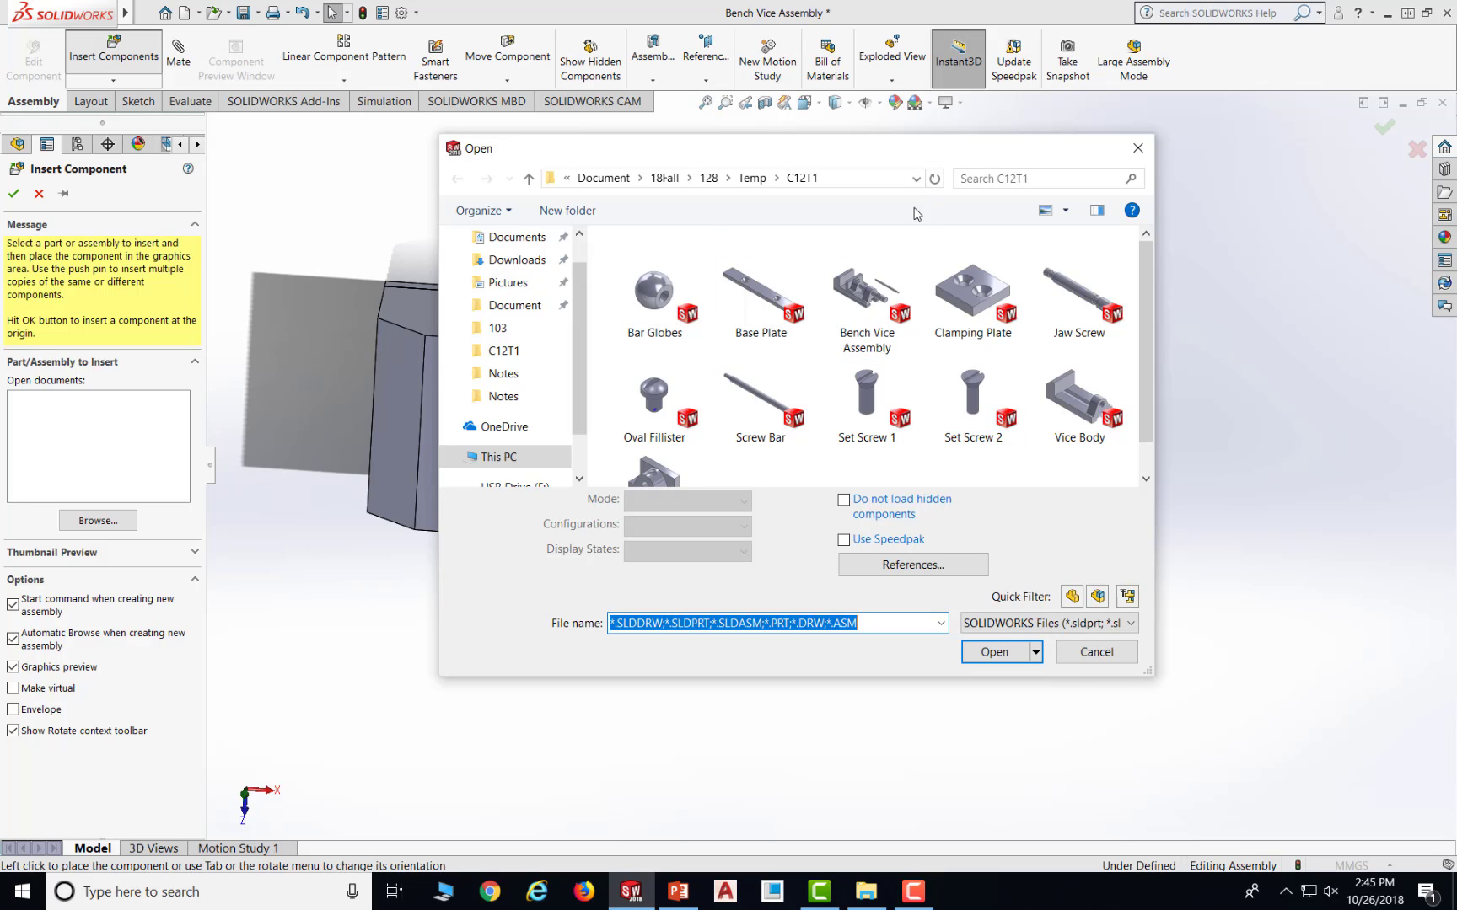
pyautogui.click(660, 302)
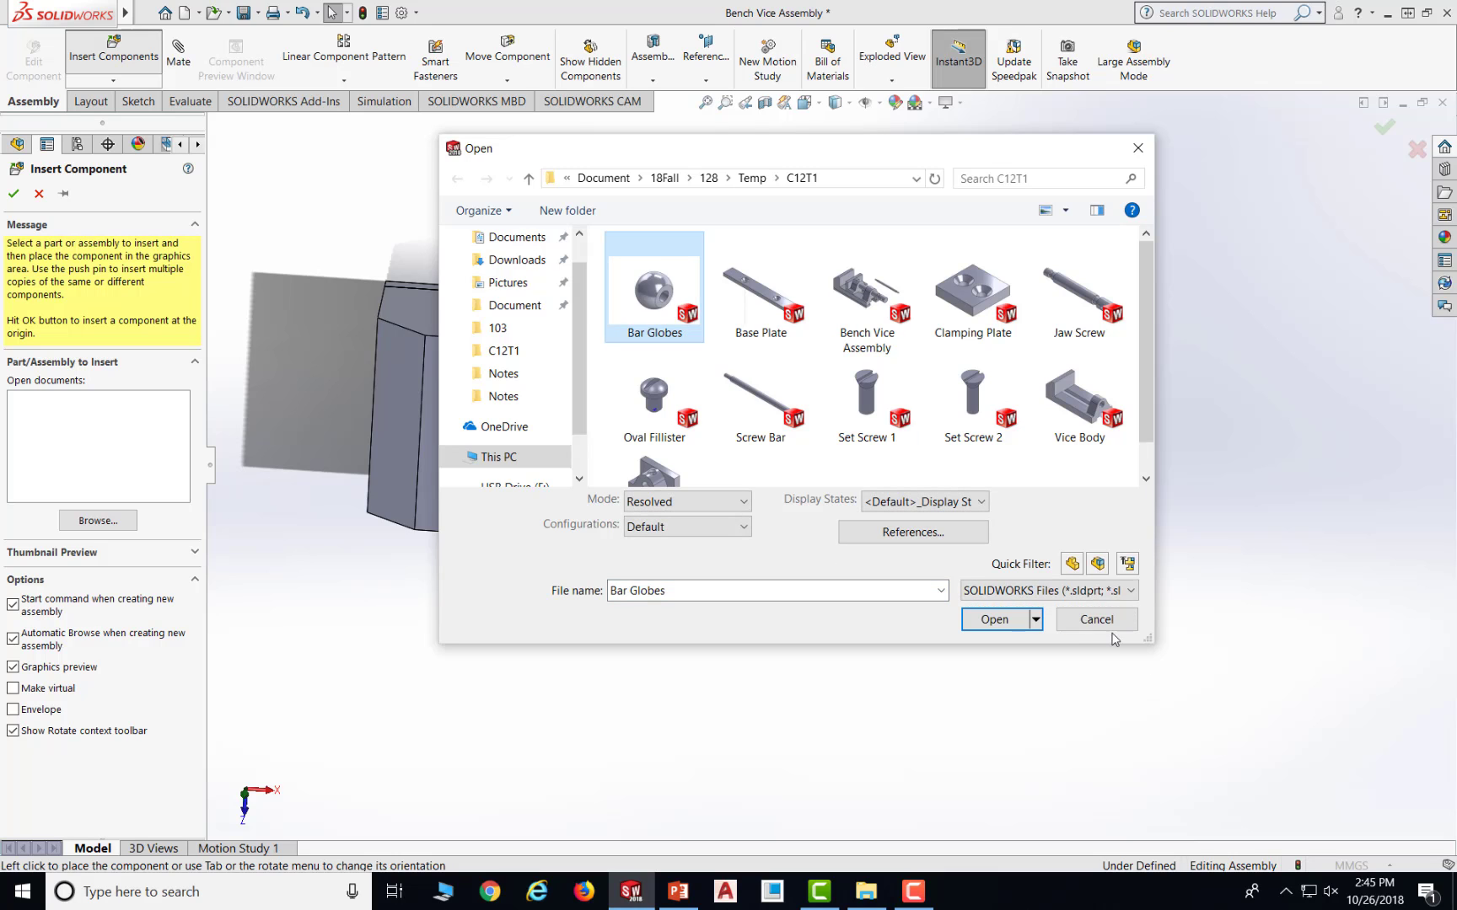
pyautogui.click(994, 619)
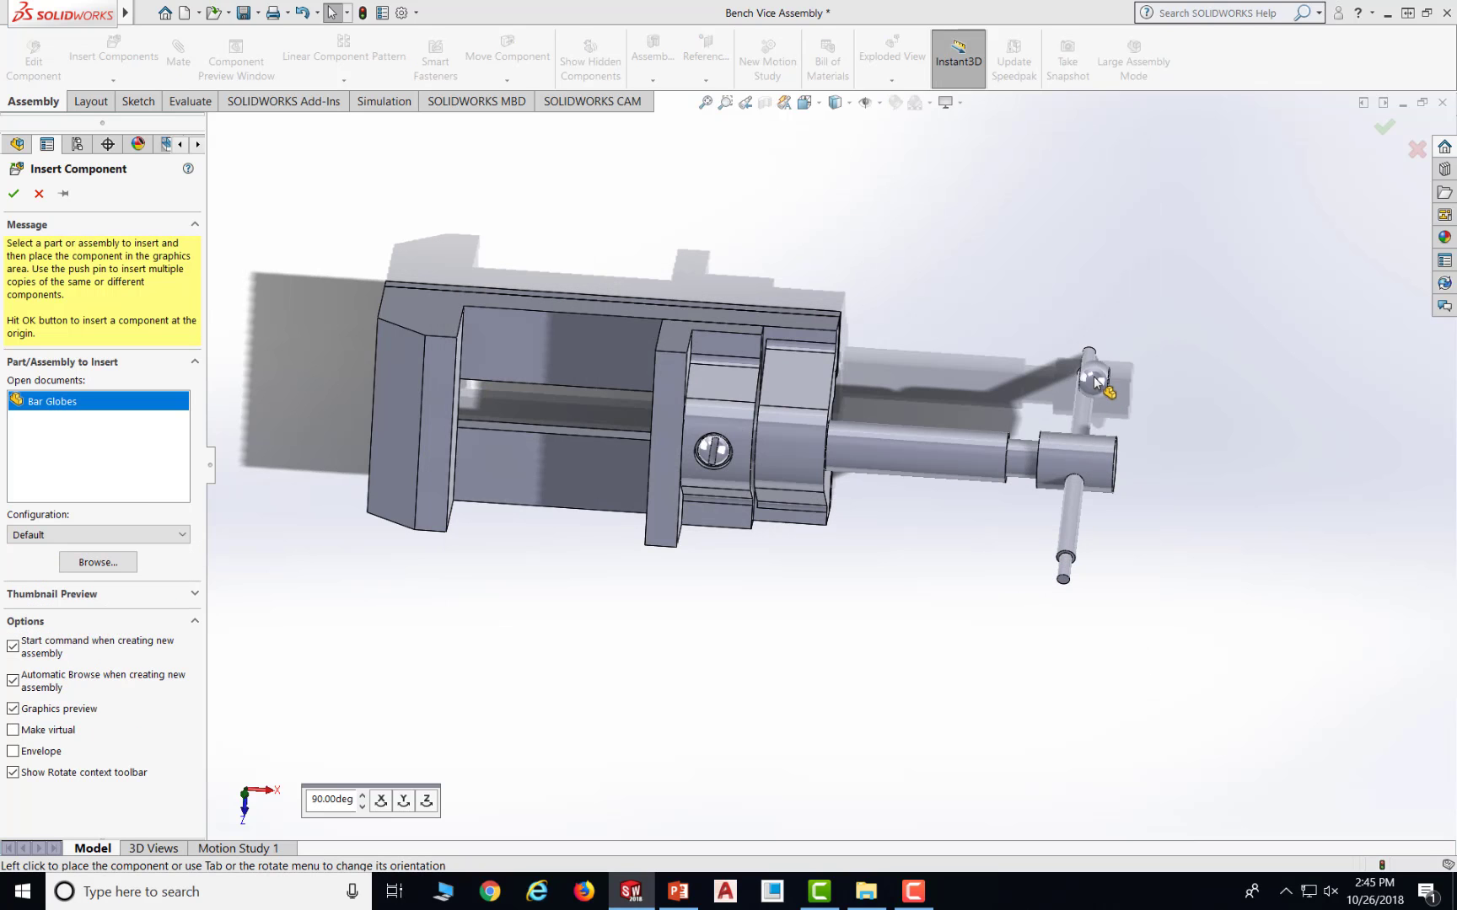
pyautogui.click(1138, 339)
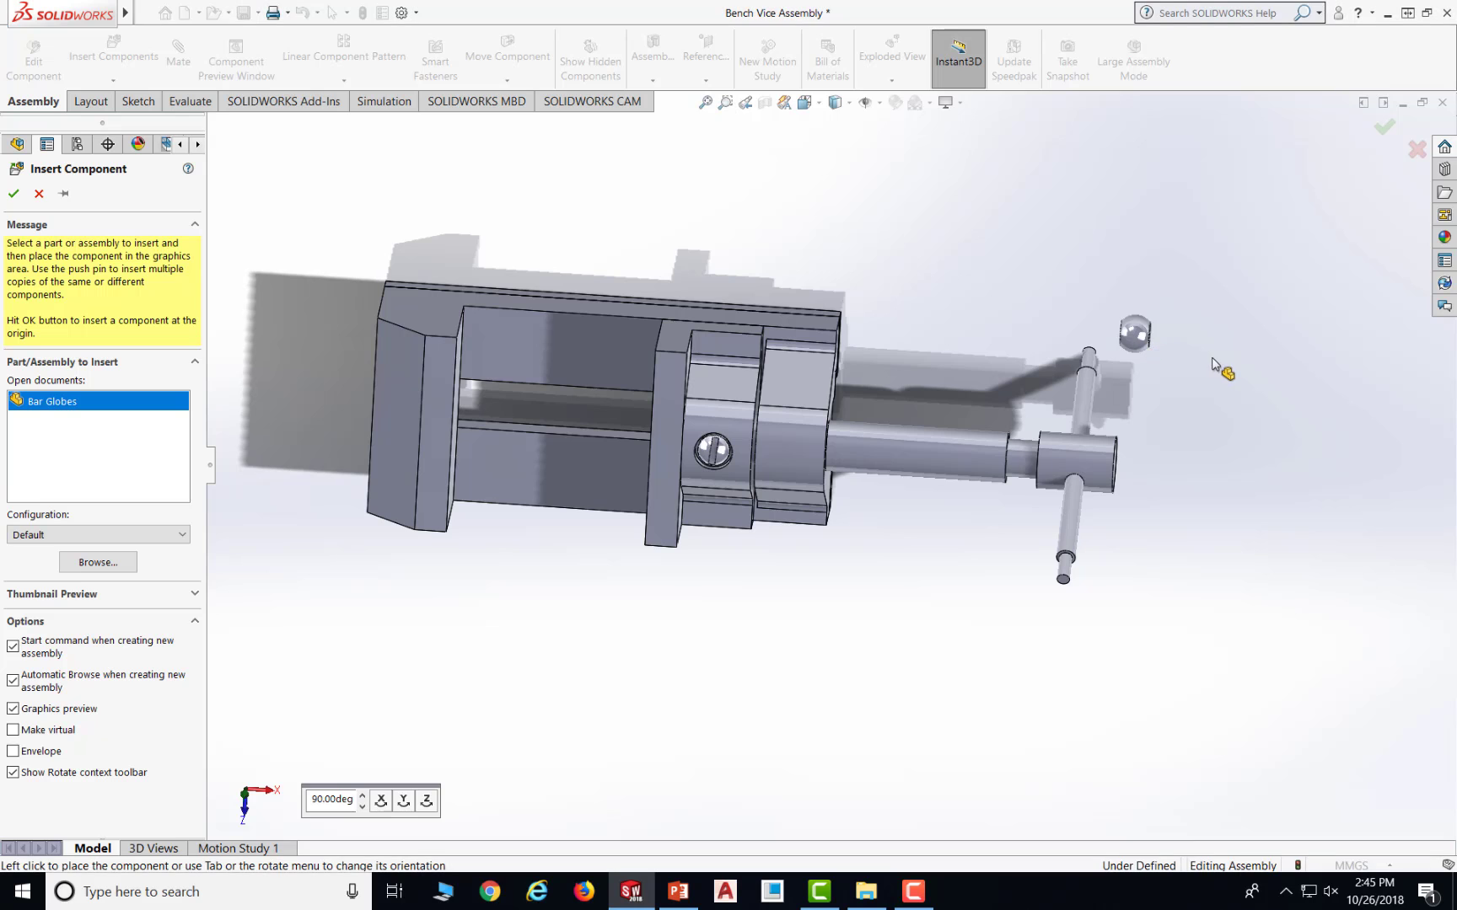
pyautogui.scroll(-2, 1191, 352)
pyautogui.scroll(-4, 1191, 351)
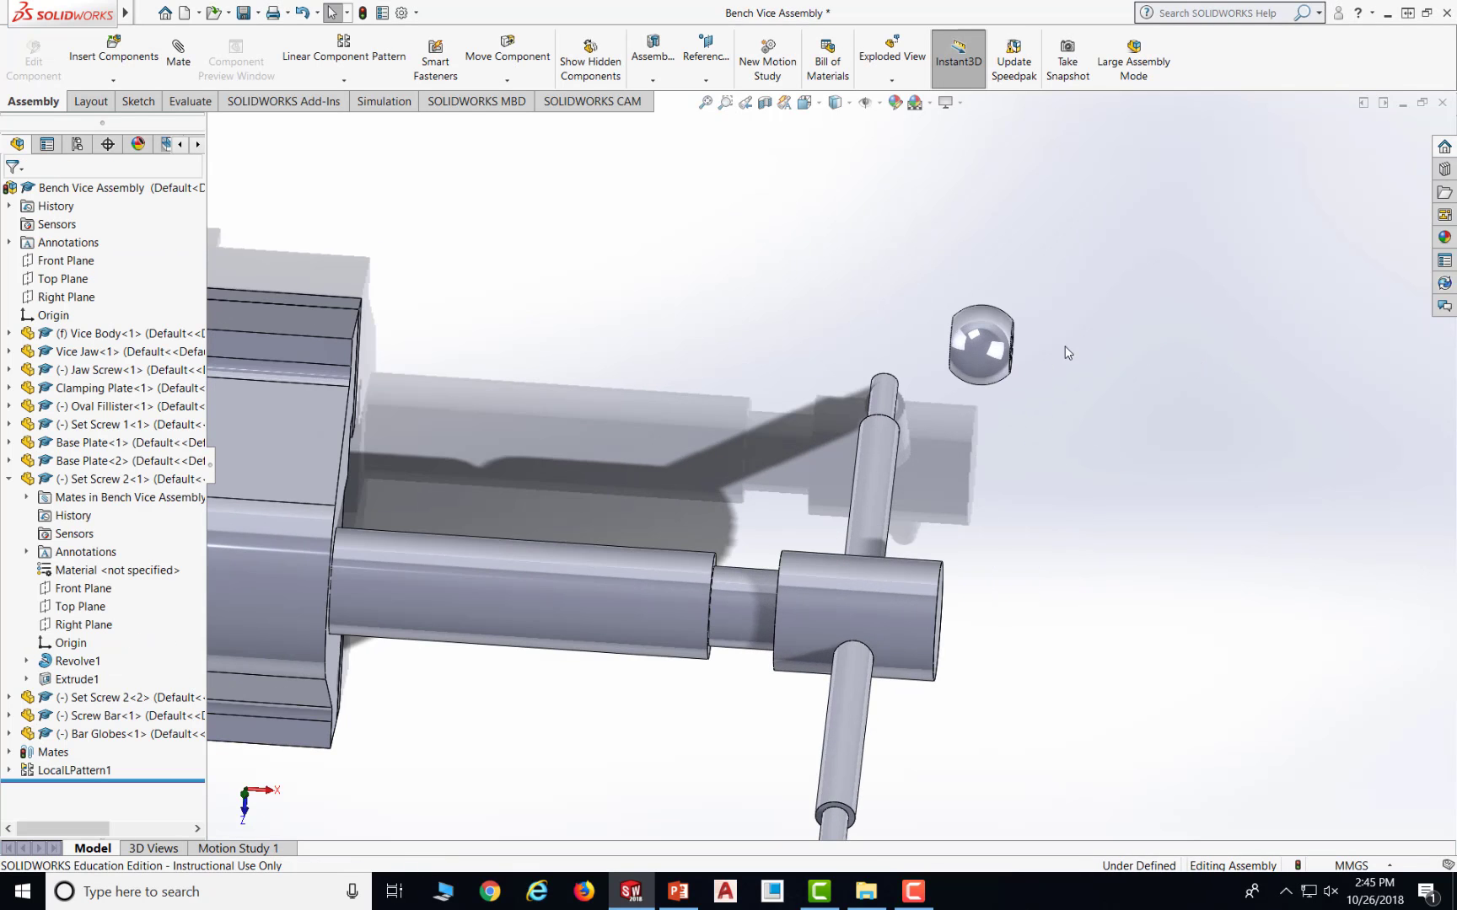
# - Mate the flat ring face around the globe's hole coincident with the shoulder at the nearby end of the screw bar
pyautogui.moveTo(962, 373); pyautogui.dragTo(1070, 406, button='middle')
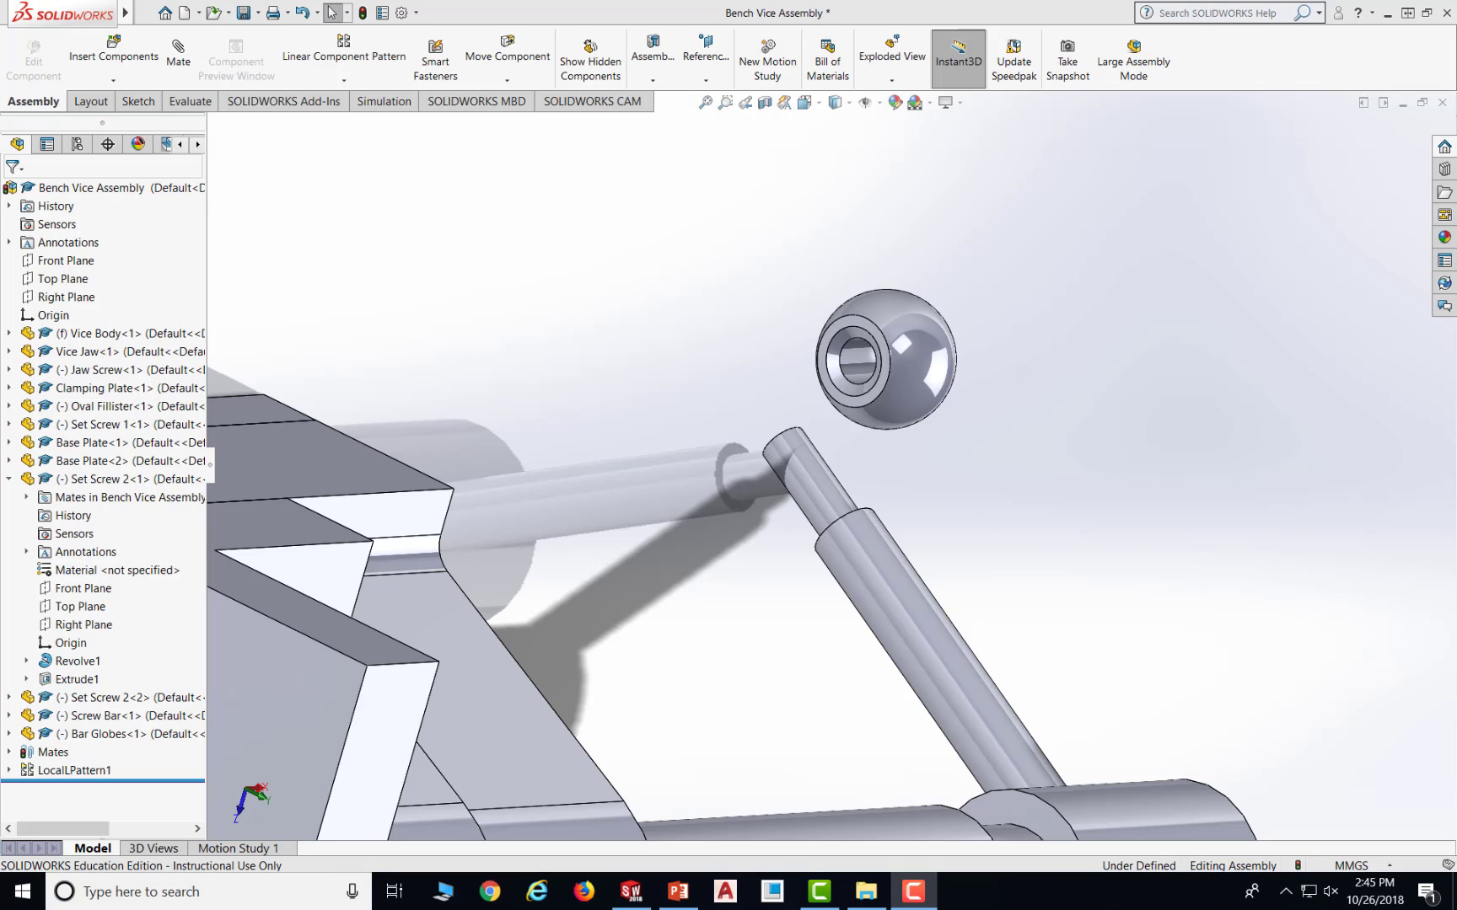
pyautogui.click(178, 52)
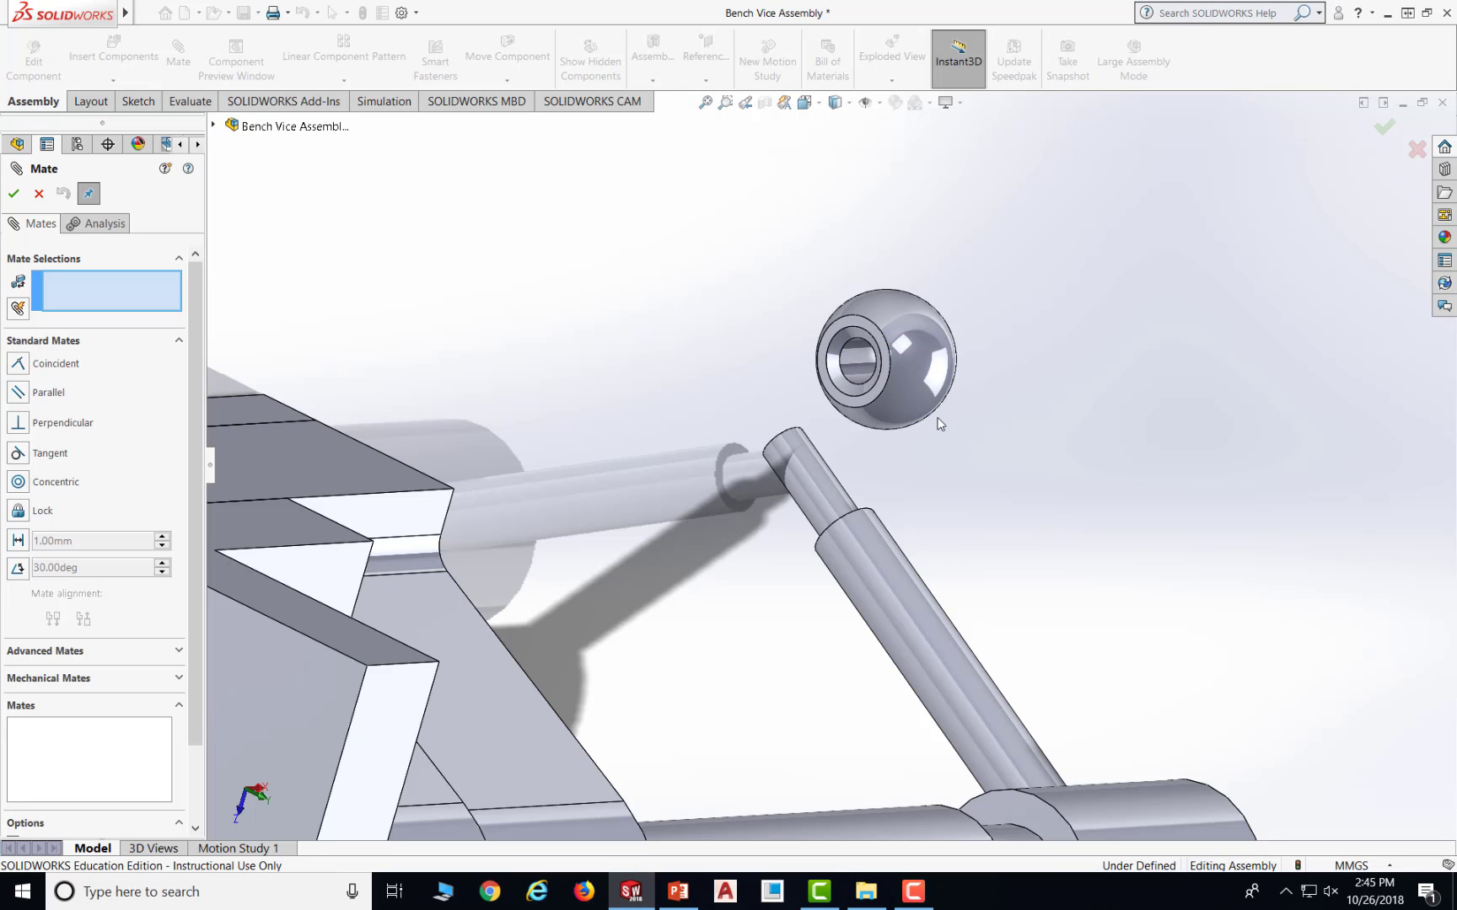
pyautogui.moveTo(943, 416); pyautogui.dragTo(1035, 469, button='middle')
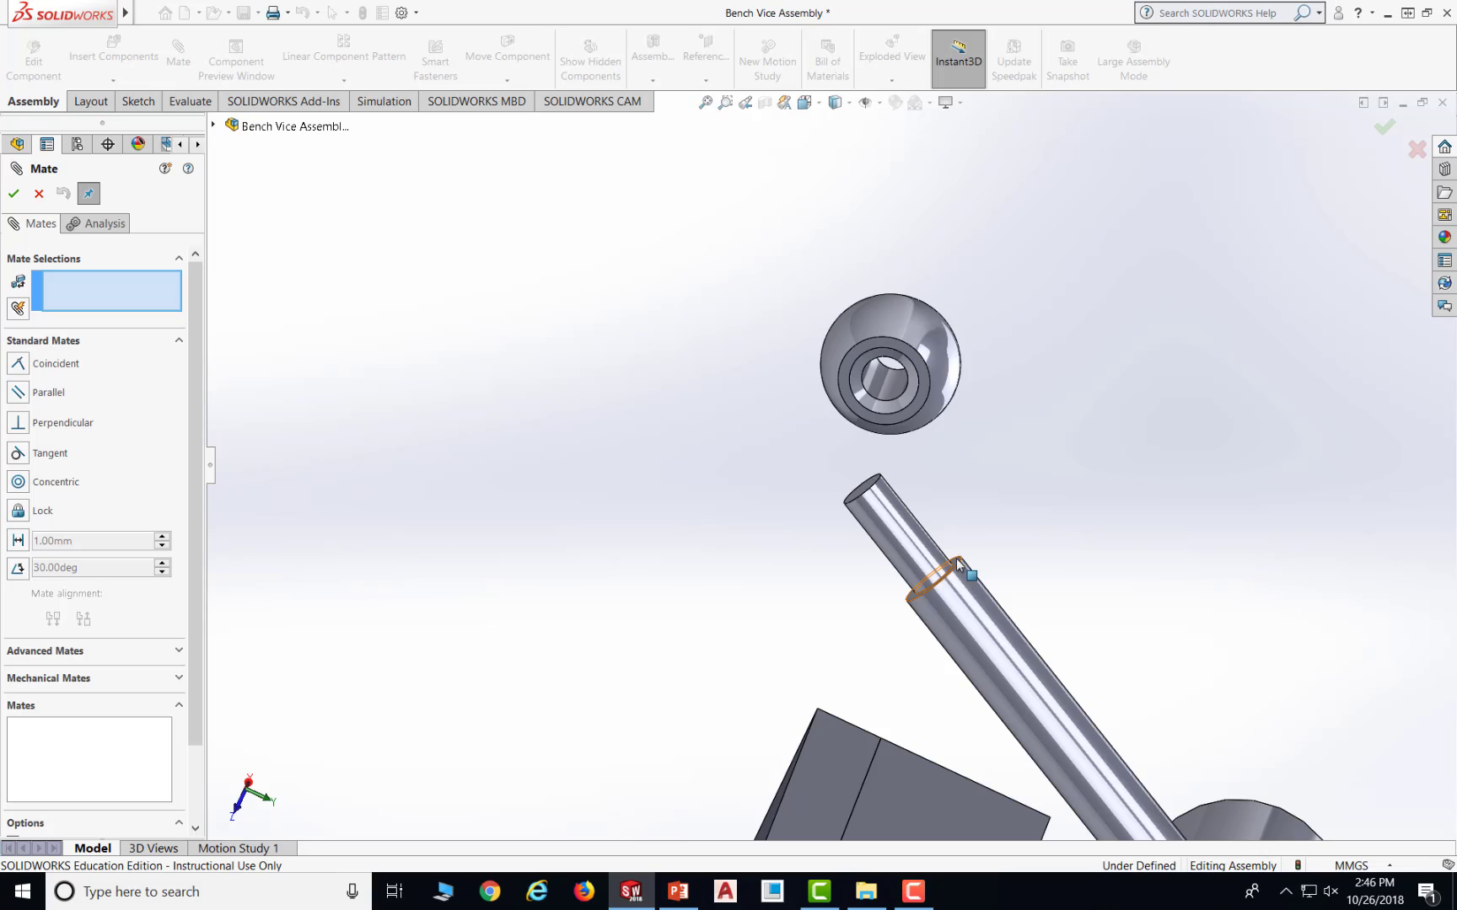
pyautogui.click(906, 356)
pyautogui.moveTo(1050, 477); pyautogui.dragTo(1017, 608, button='middle')
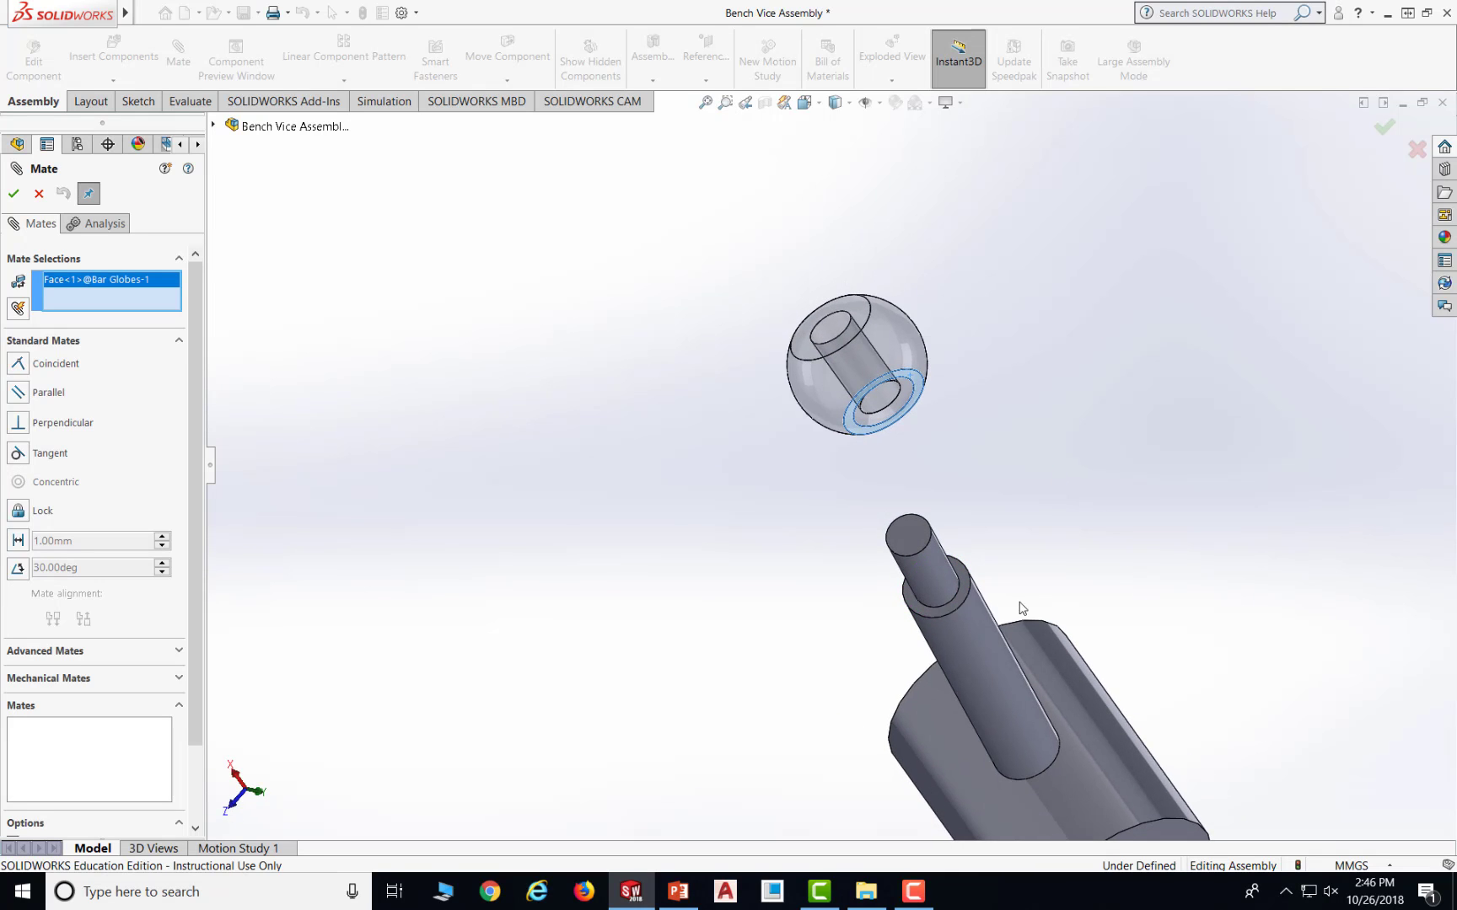
pyautogui.click(961, 593)
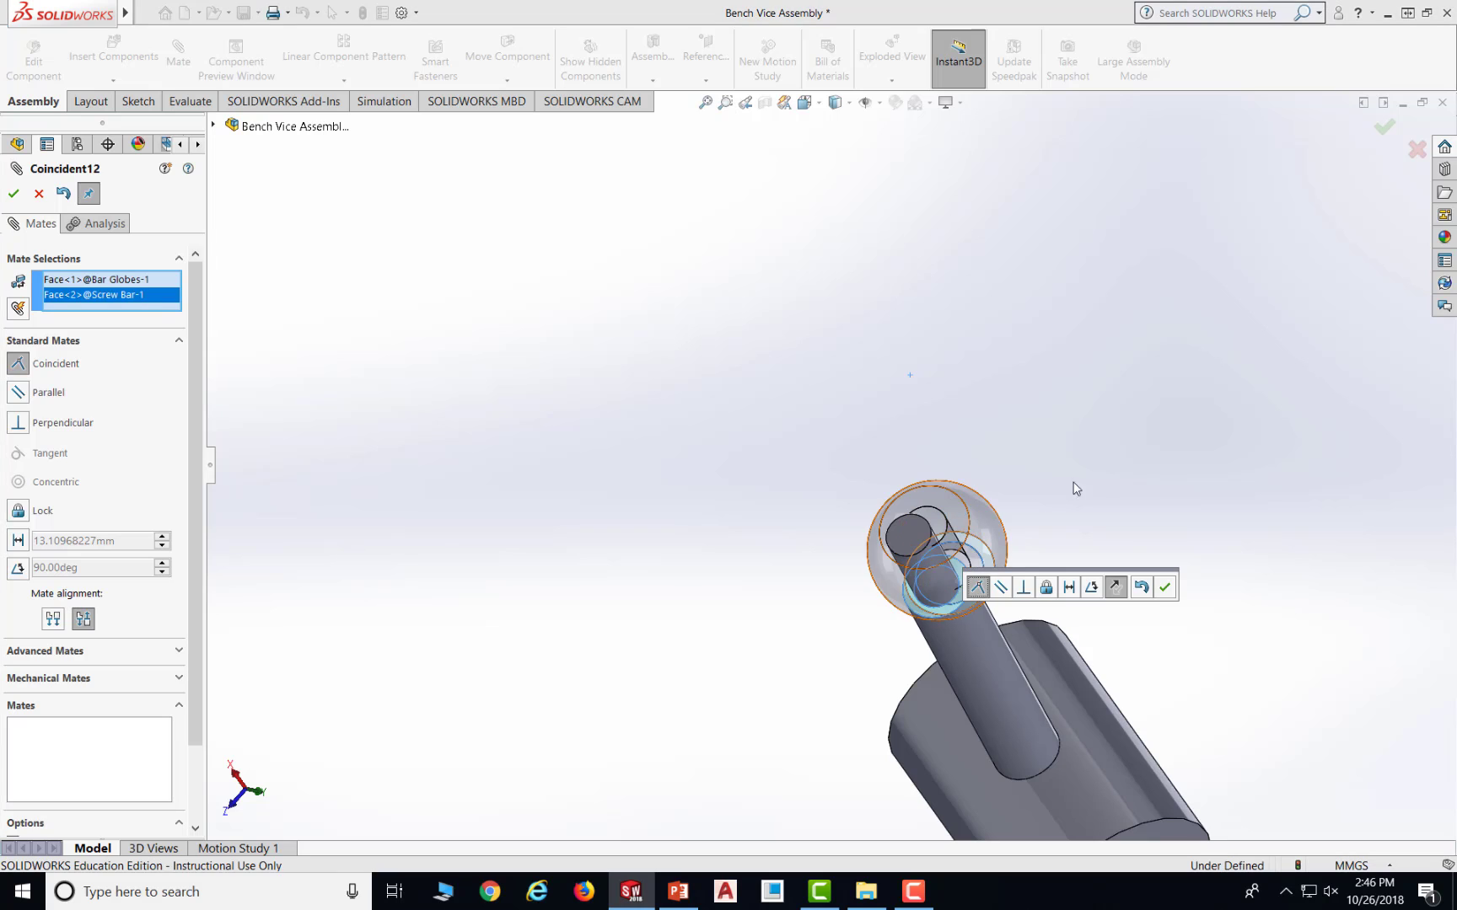
pyautogui.moveTo(1068, 515); pyautogui.dragTo(1028, 590, button='middle')
pyautogui.moveTo(1014, 660); pyautogui.dragTo(838, 657, button='middle')
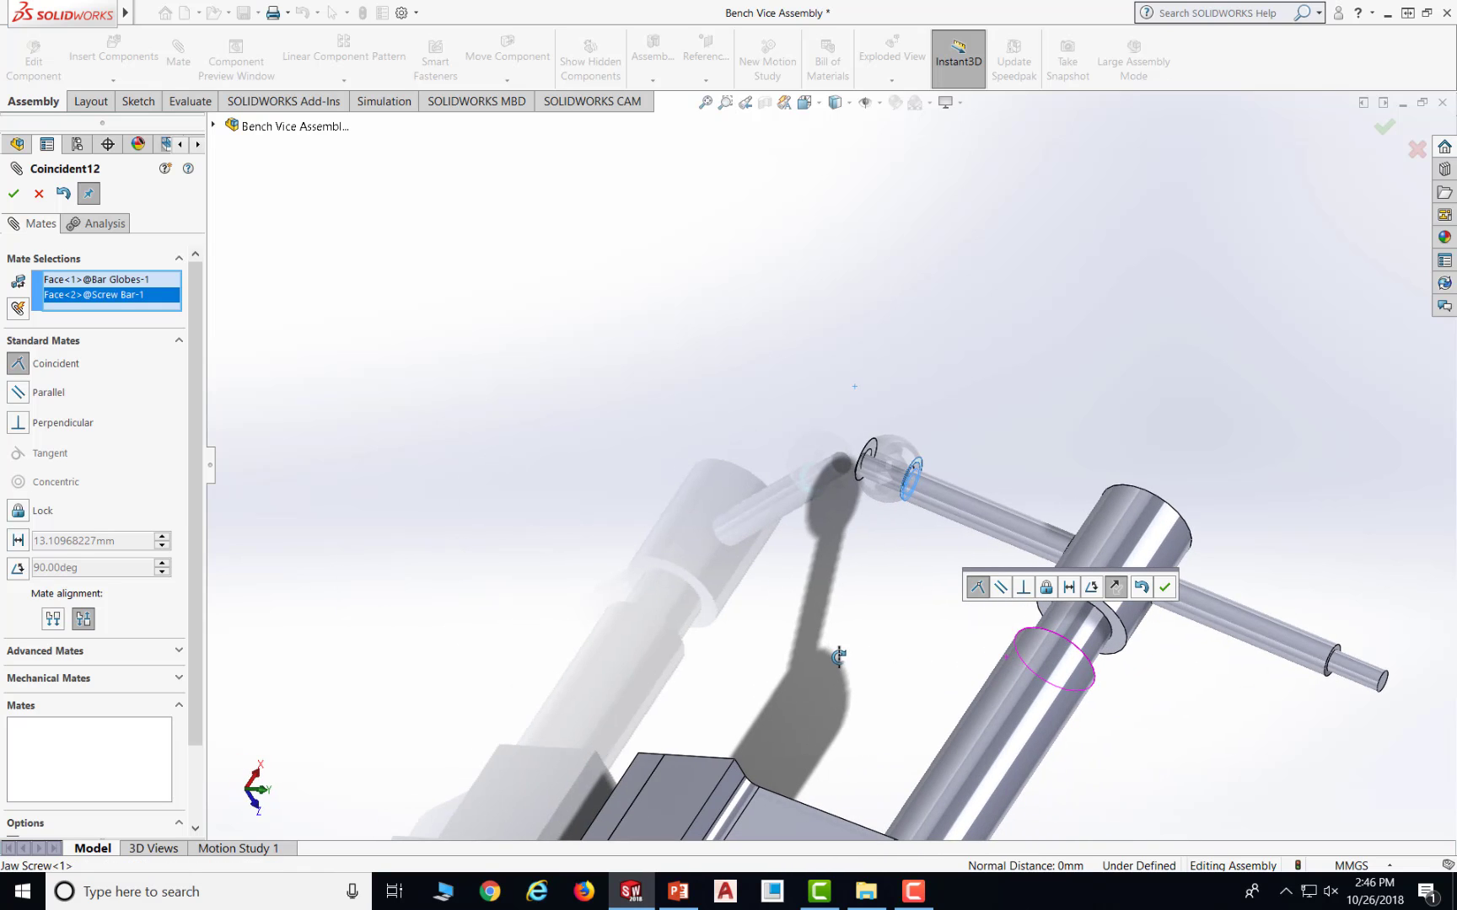
pyautogui.click(11, 195)
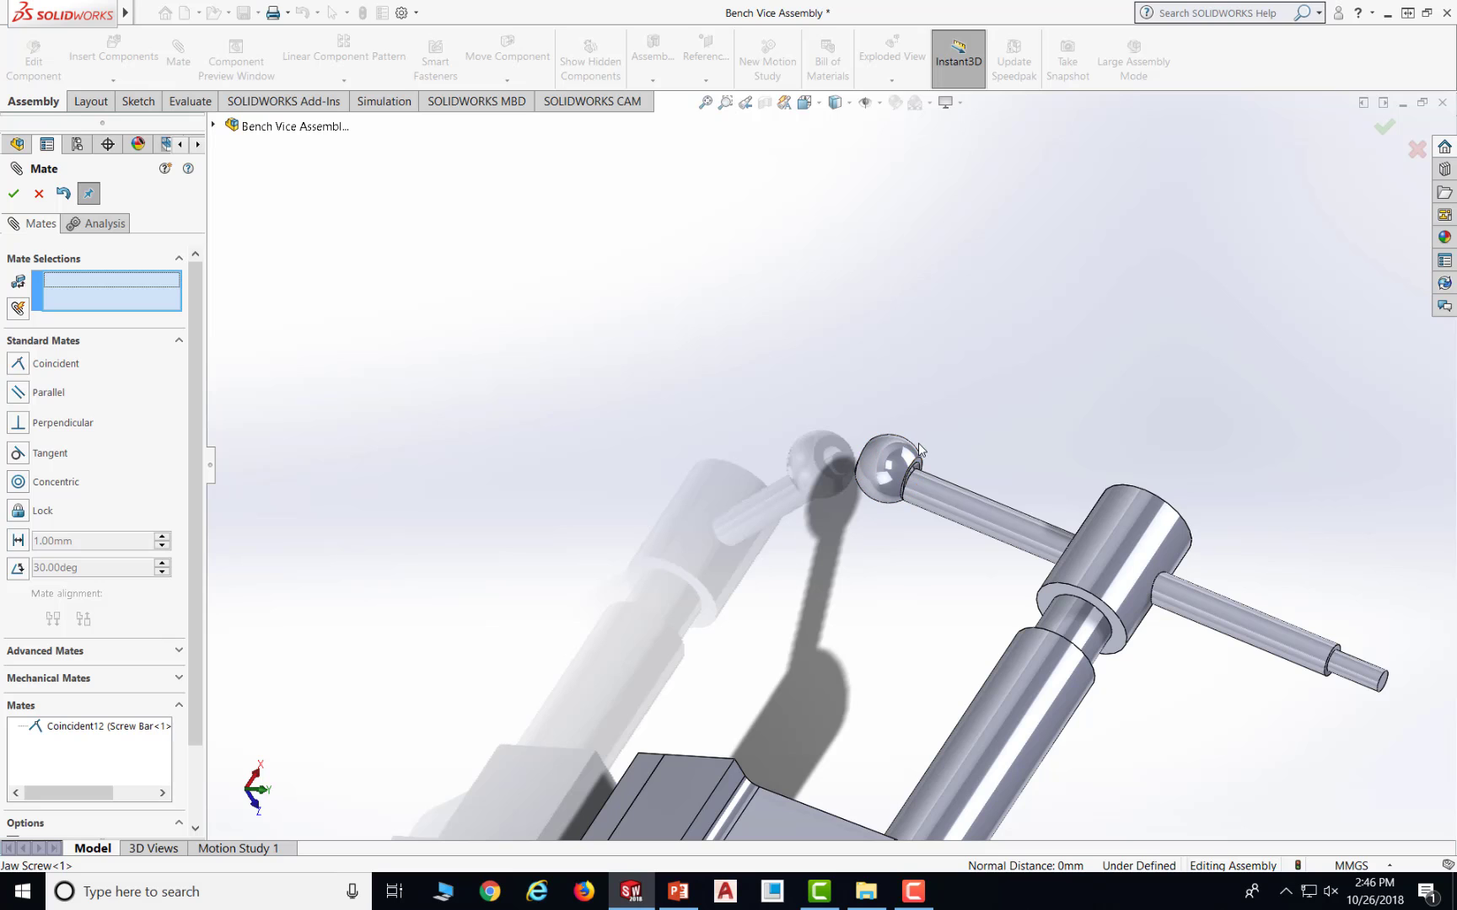
# - Pull the globe off the bar's axis and mate its hole concentric with the screw bar's reduced end
pyautogui.scroll(-3, 956, 484)
pyautogui.scroll(-2, 750, 456)
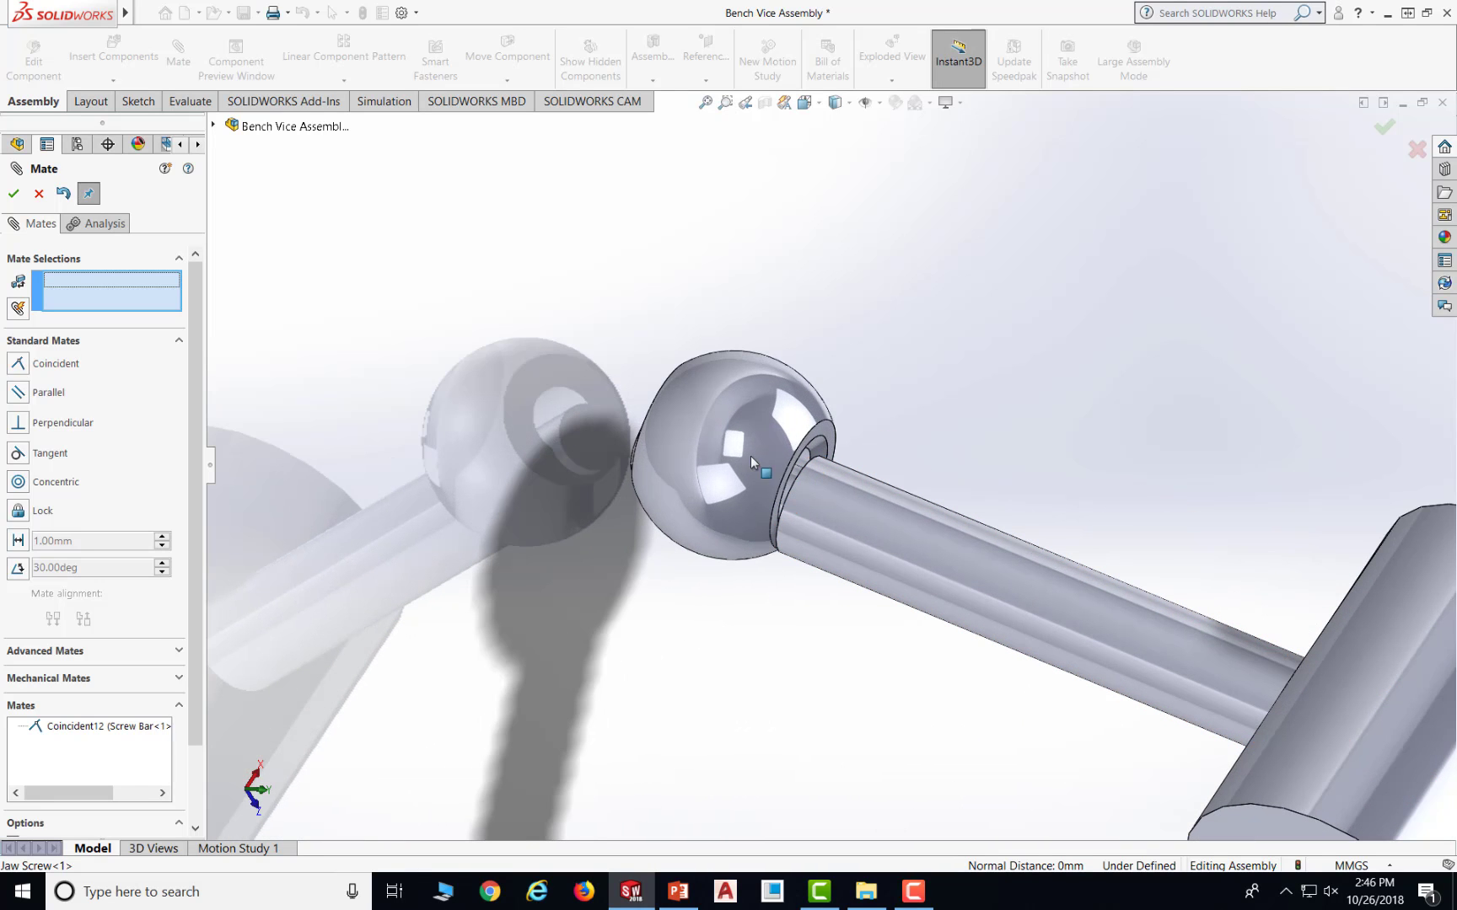
pyautogui.scroll(-2, 845, 367)
pyautogui.moveTo(845, 367); pyautogui.dragTo(898, 335)
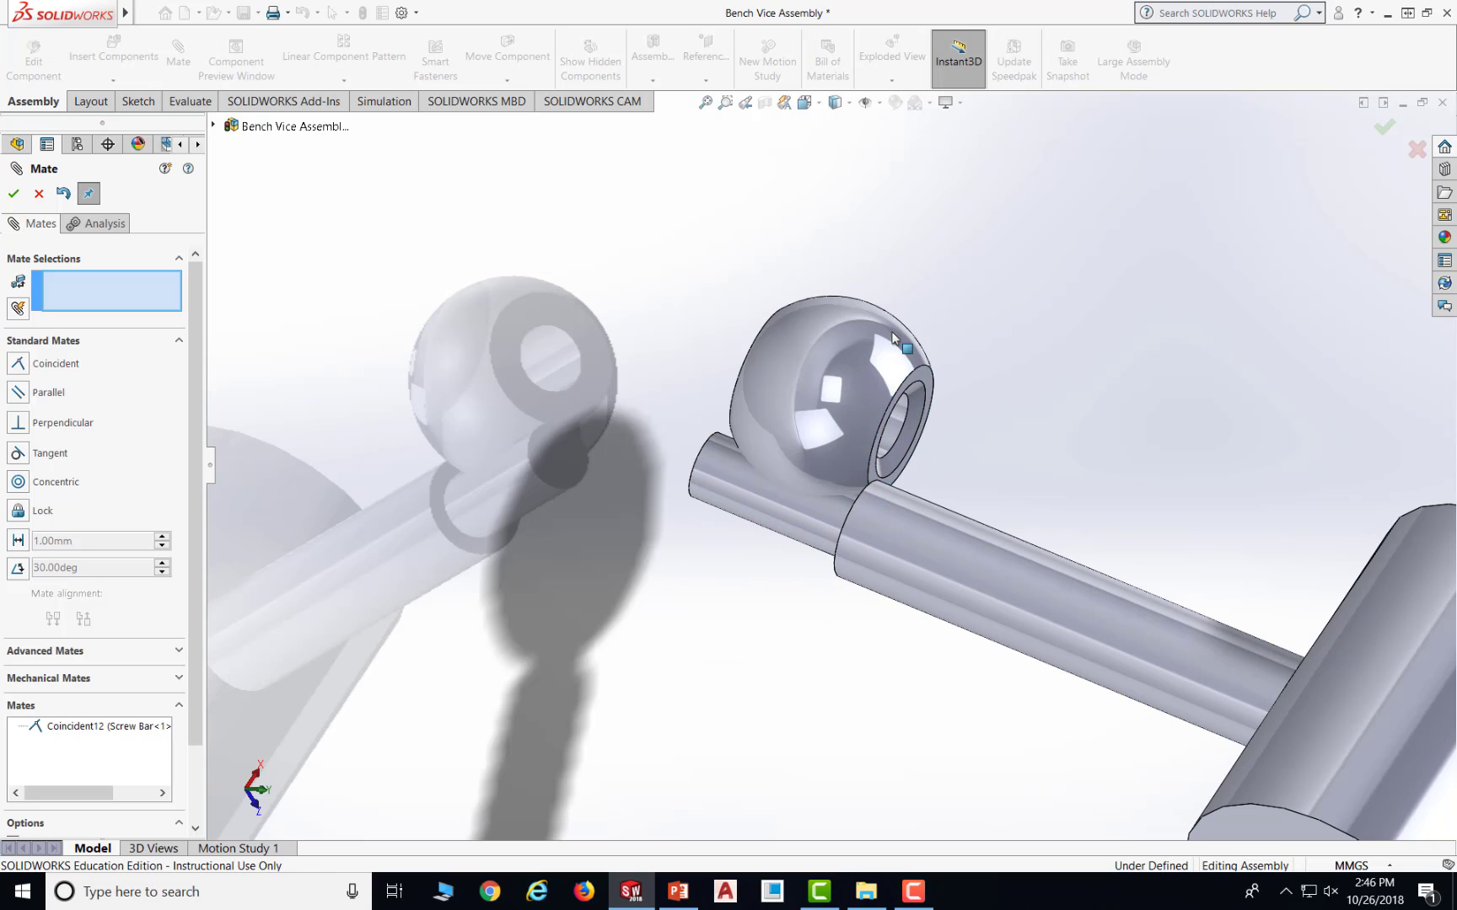
pyautogui.click(900, 422)
pyautogui.click(738, 497)
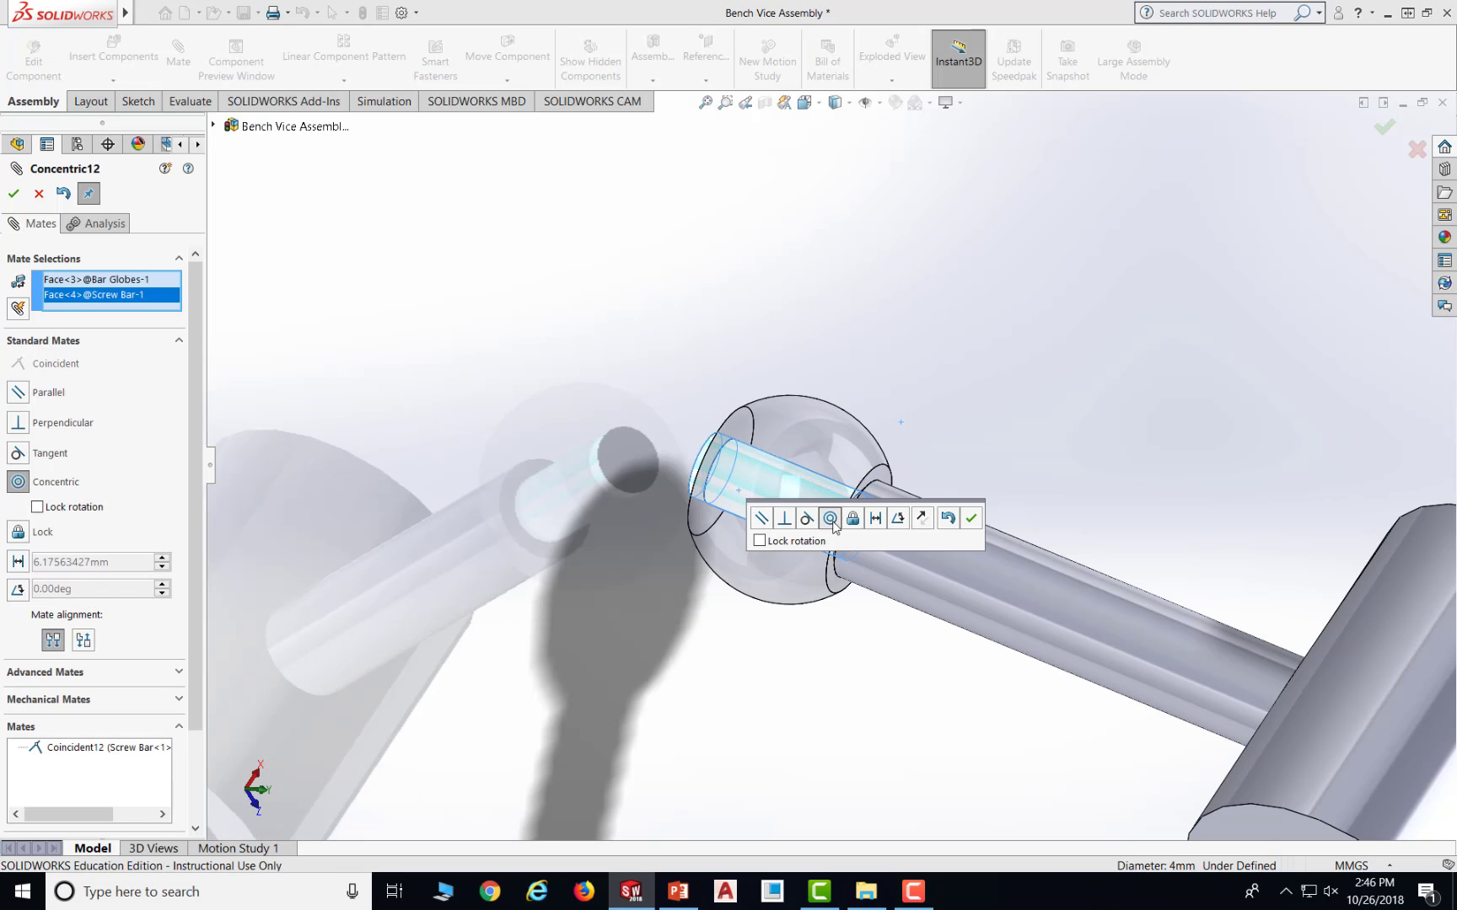
pyautogui.click(971, 518)
# - Check the mated globe's fit on the screw bar's end and finish mating
pyautogui.moveTo(793, 438); pyautogui.dragTo(807, 483)
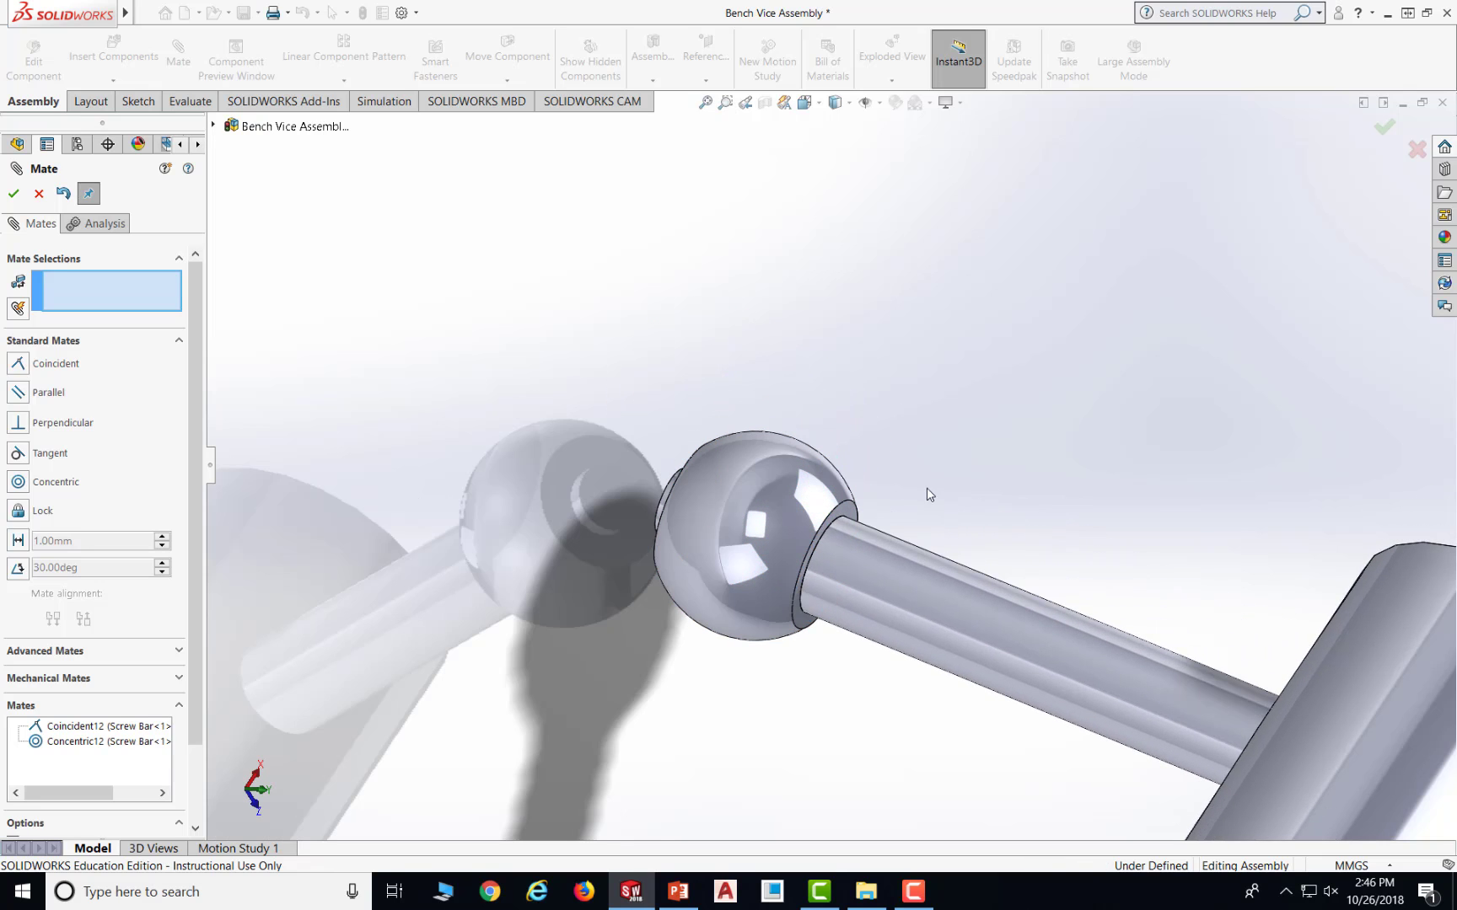
pyautogui.scroll(-1, 928, 494)
pyautogui.moveTo(694, 526); pyautogui.dragTo(721, 437)
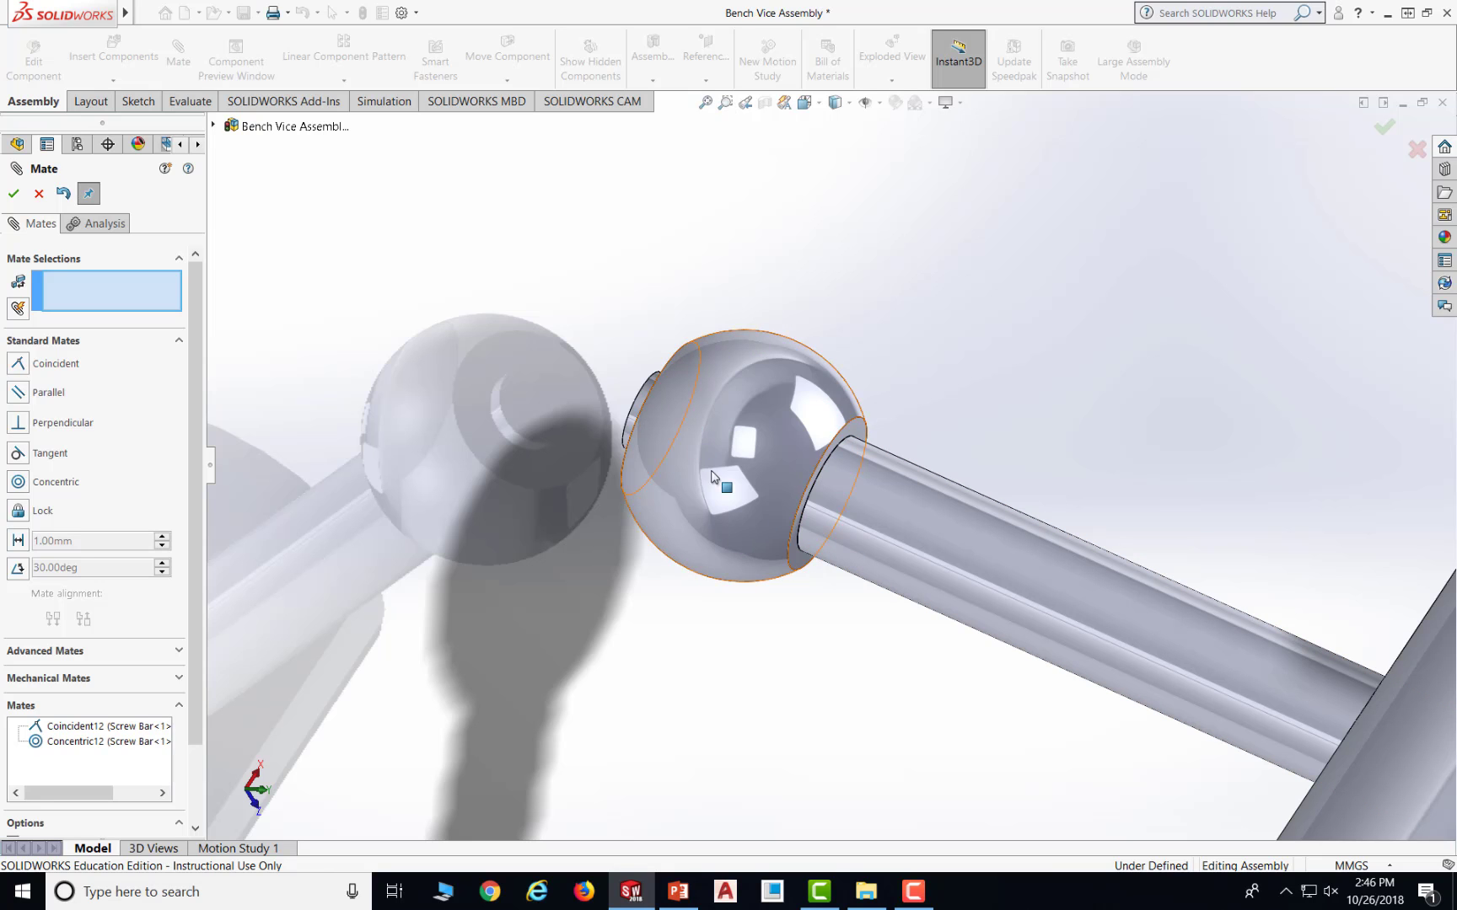
pyautogui.scroll(-1, 1048, 464)
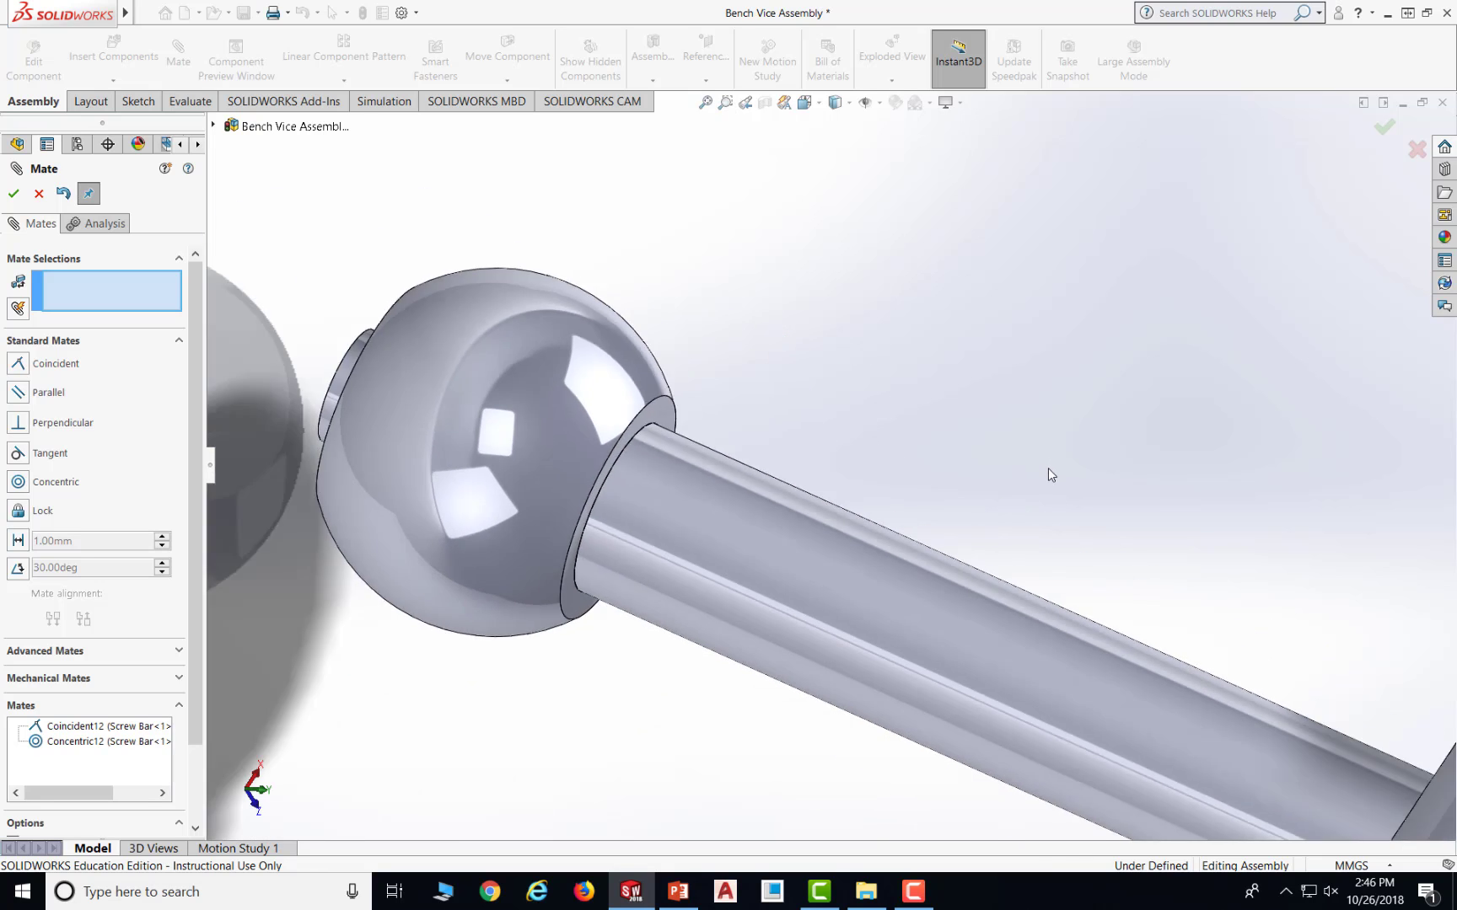
pyautogui.scroll(3, 1048, 468)
pyautogui.scroll(2, 1075, 533)
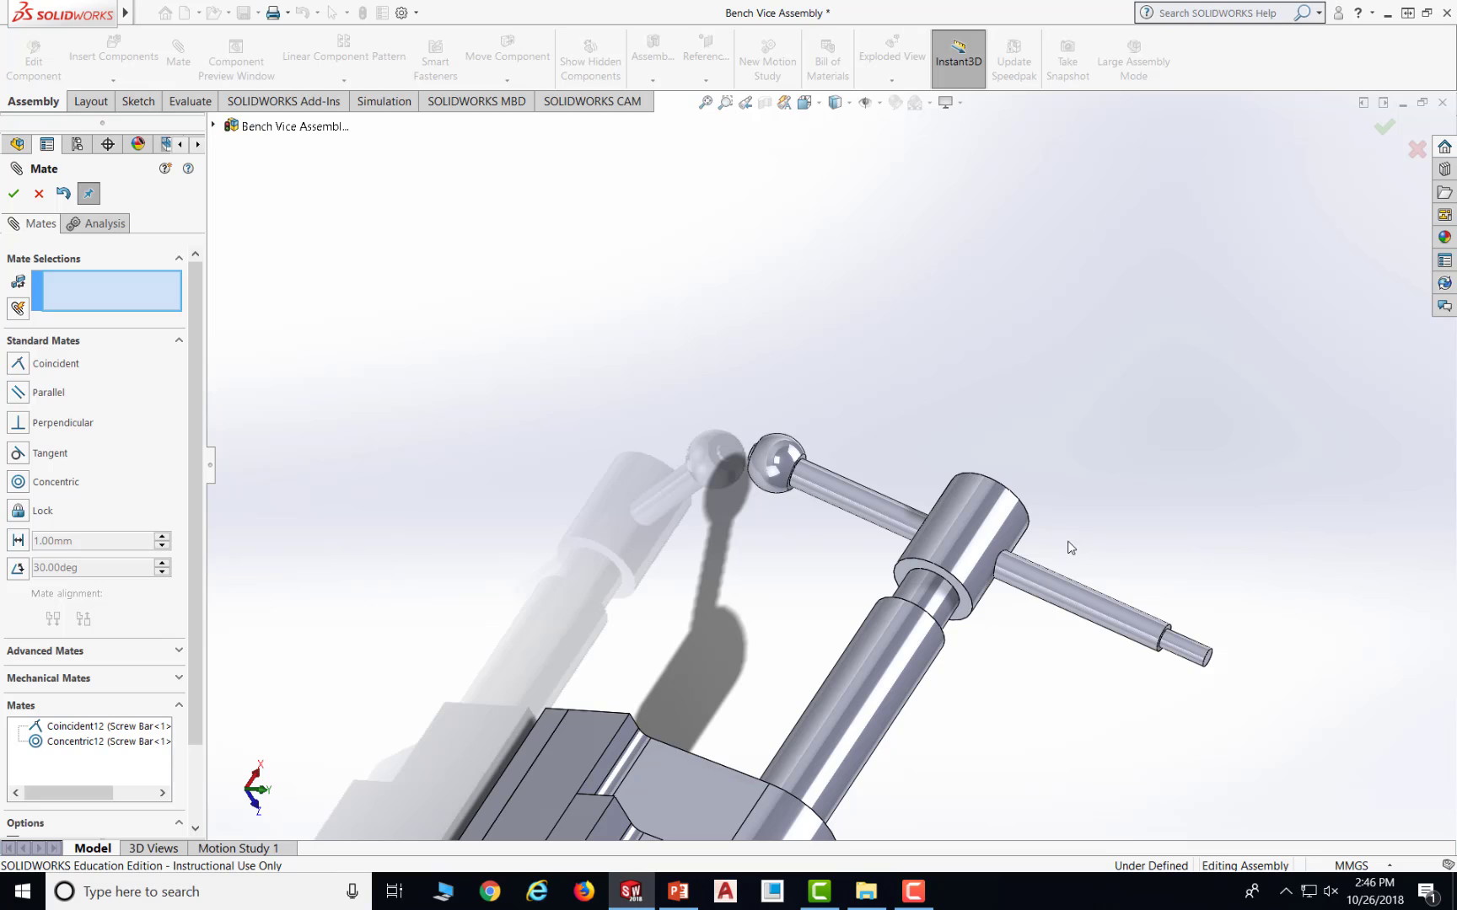
pyautogui.click(13, 193)
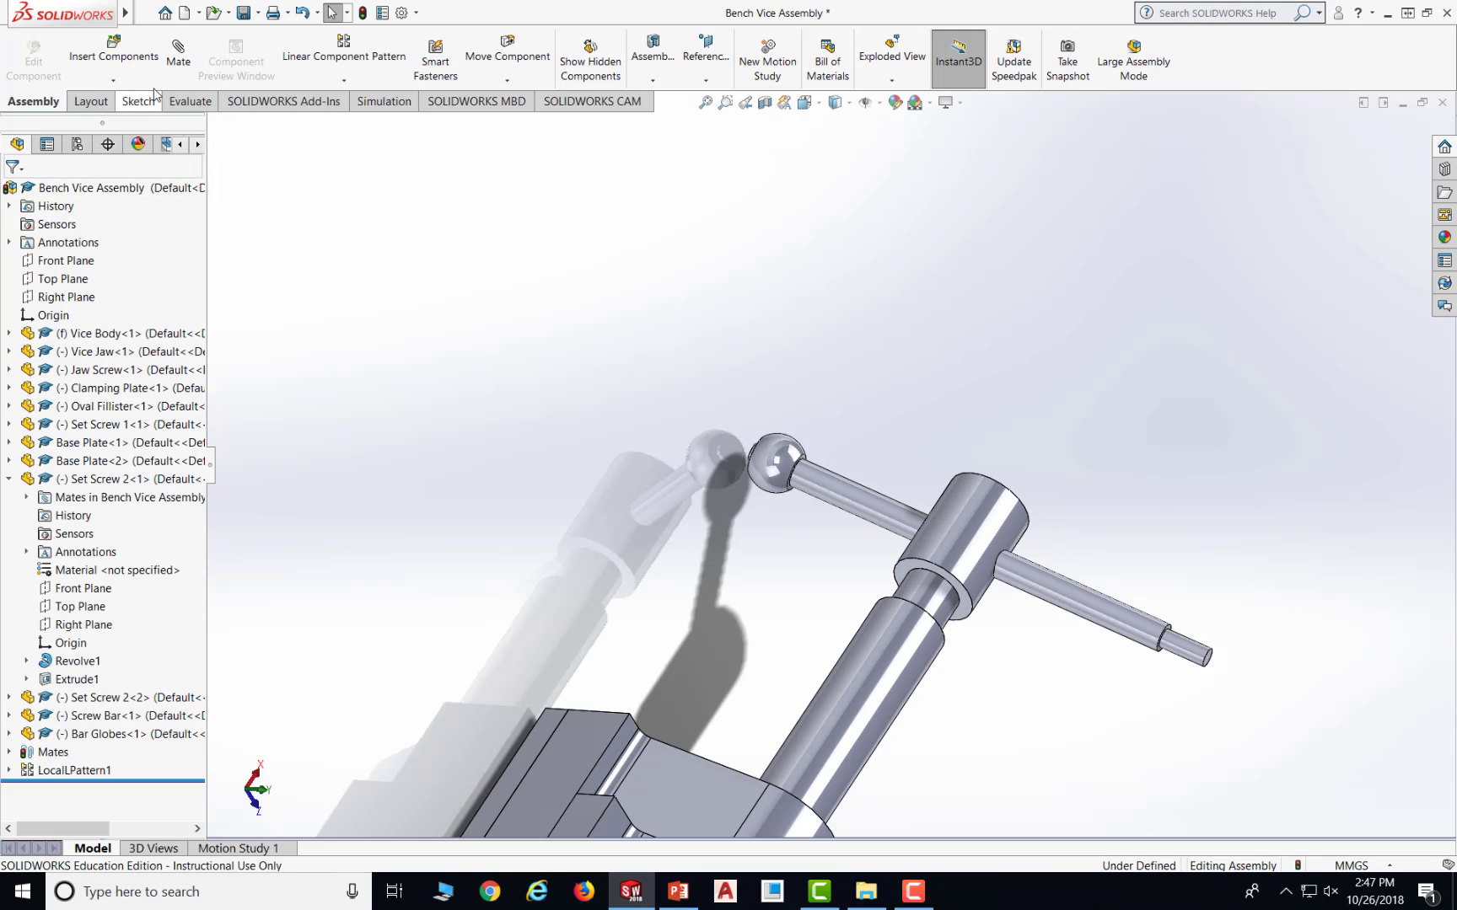
# - Insert a second Bar Globes part beside the free end of the screw bar
pyautogui.click(116, 58)
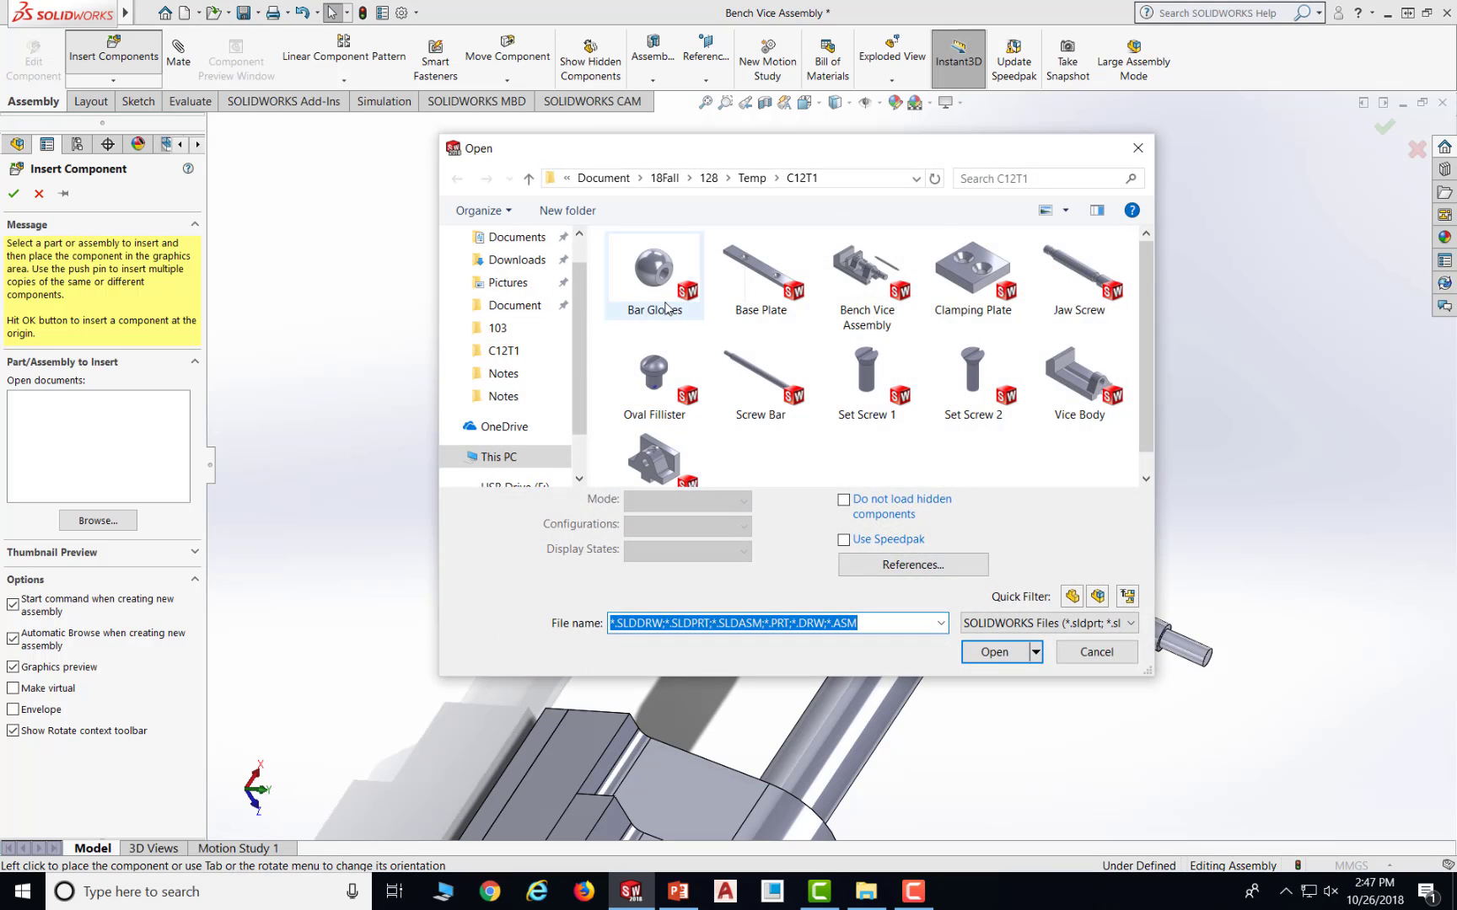
pyautogui.click(668, 308)
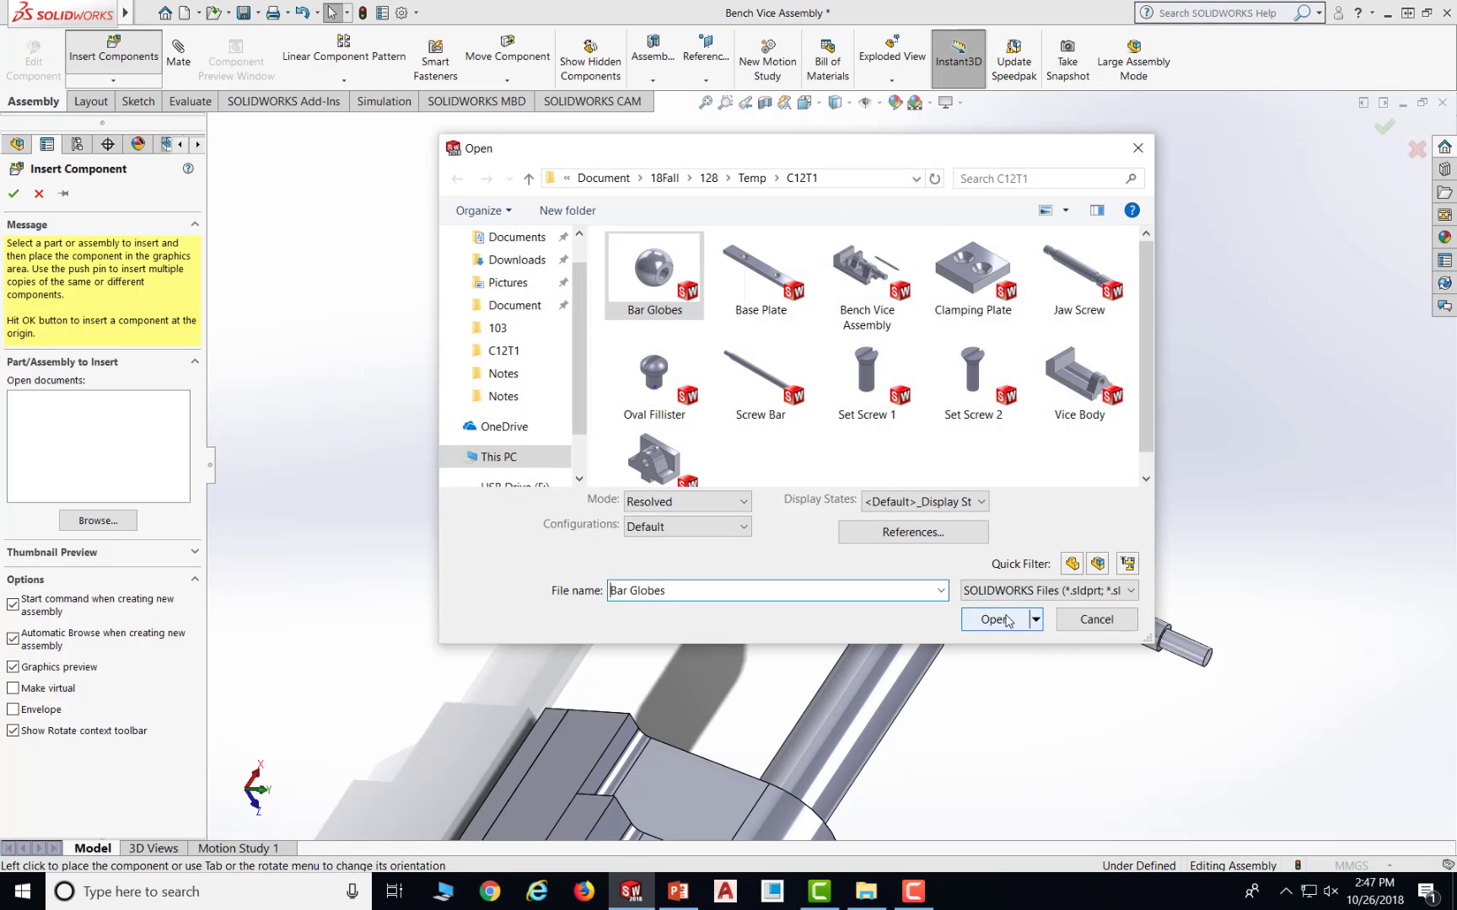
pyautogui.click(994, 620)
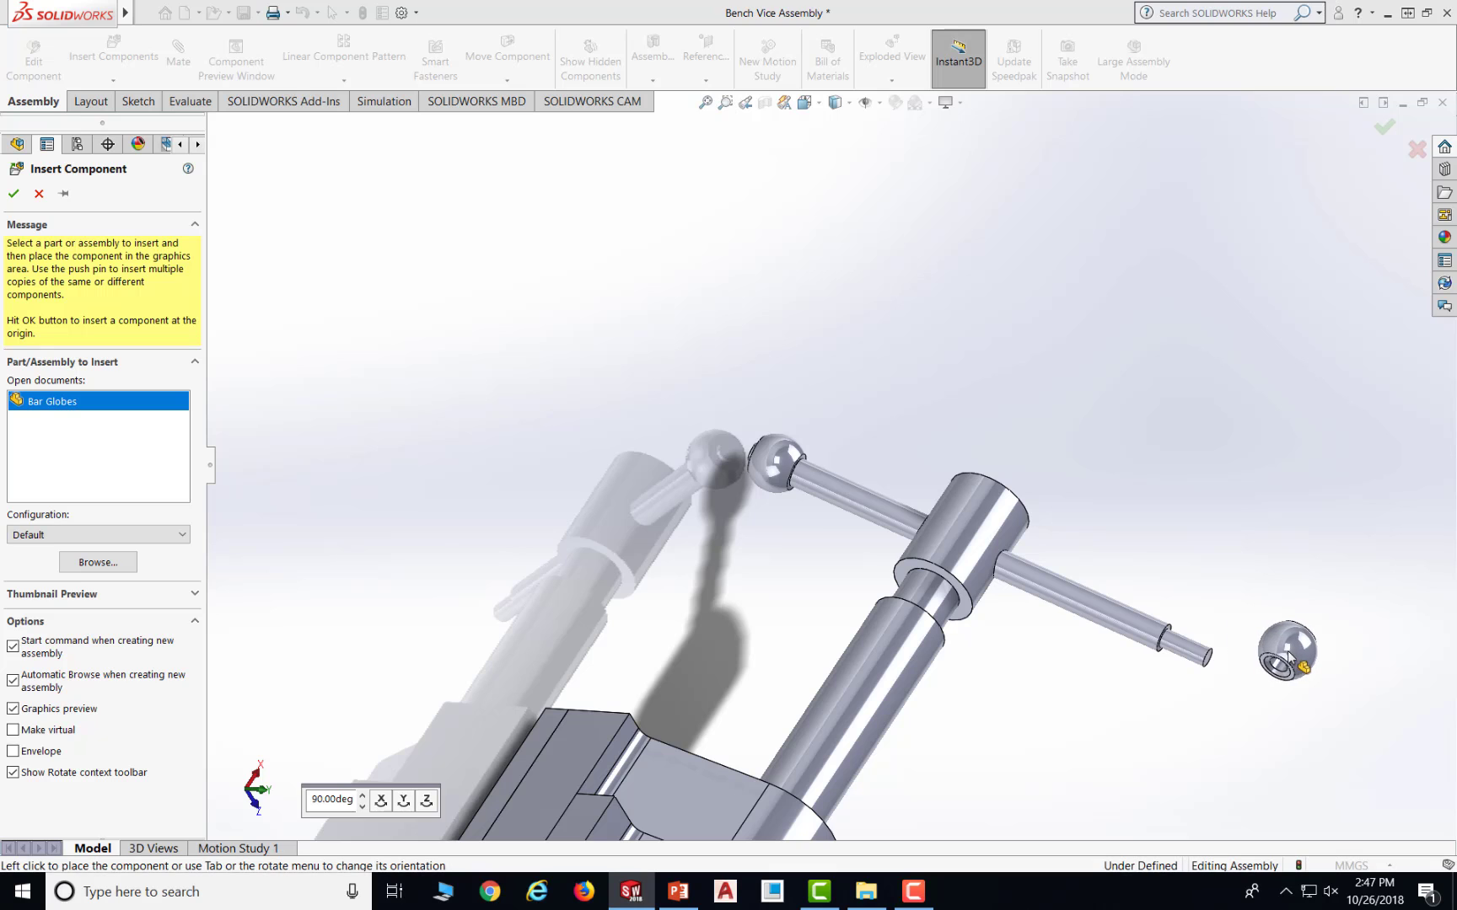
pyautogui.click(1289, 661)
pyautogui.scroll(-4, 1223, 658)
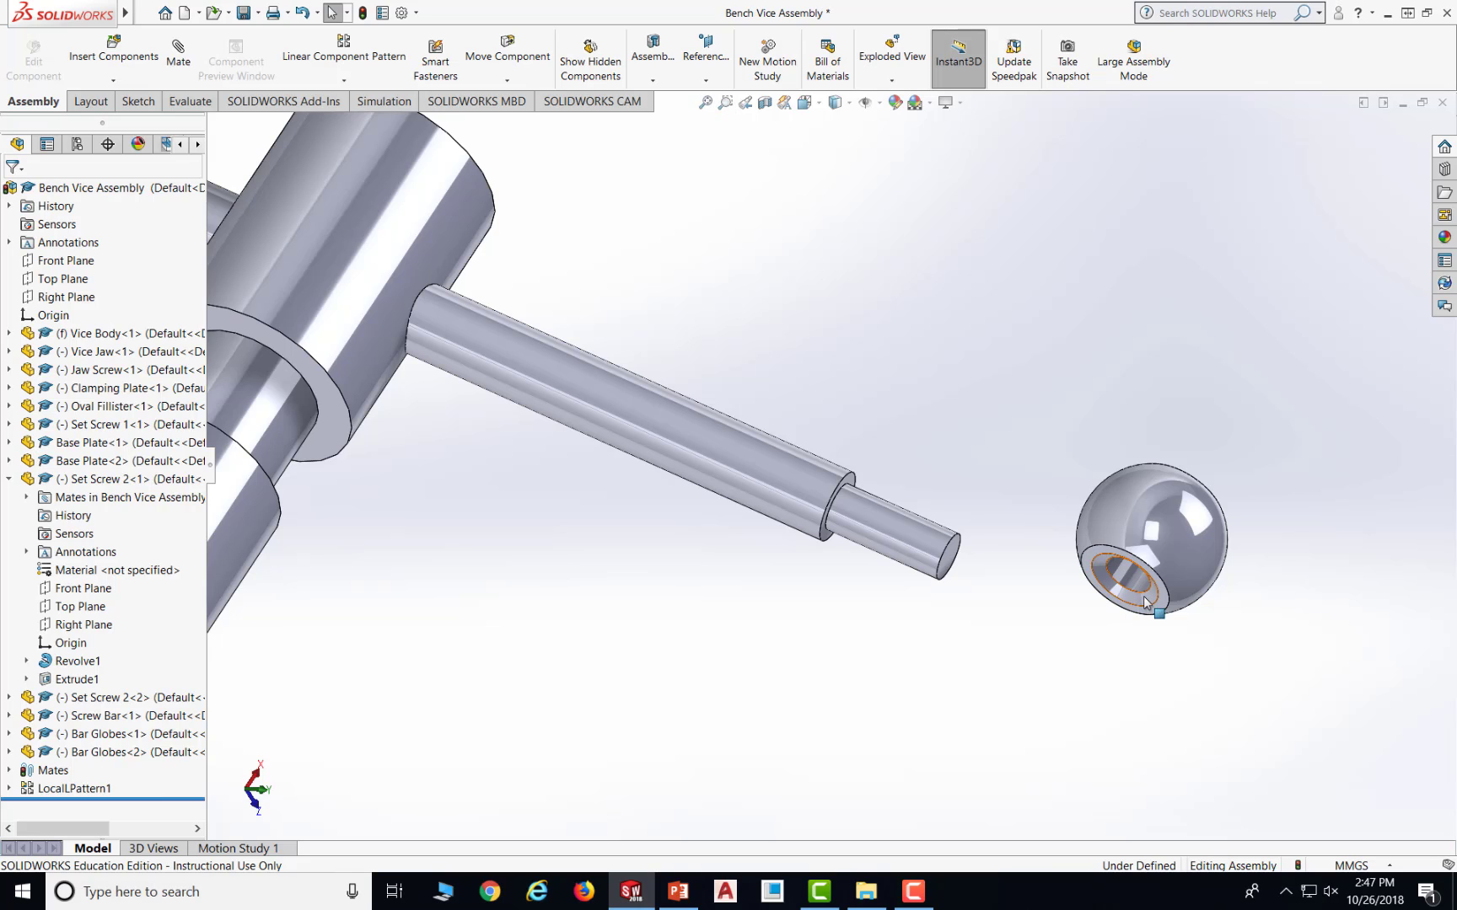
# - Mate the second globe's flat ring face coincident with the shoulder at the screw bar's free end
pyautogui.click(178, 52)
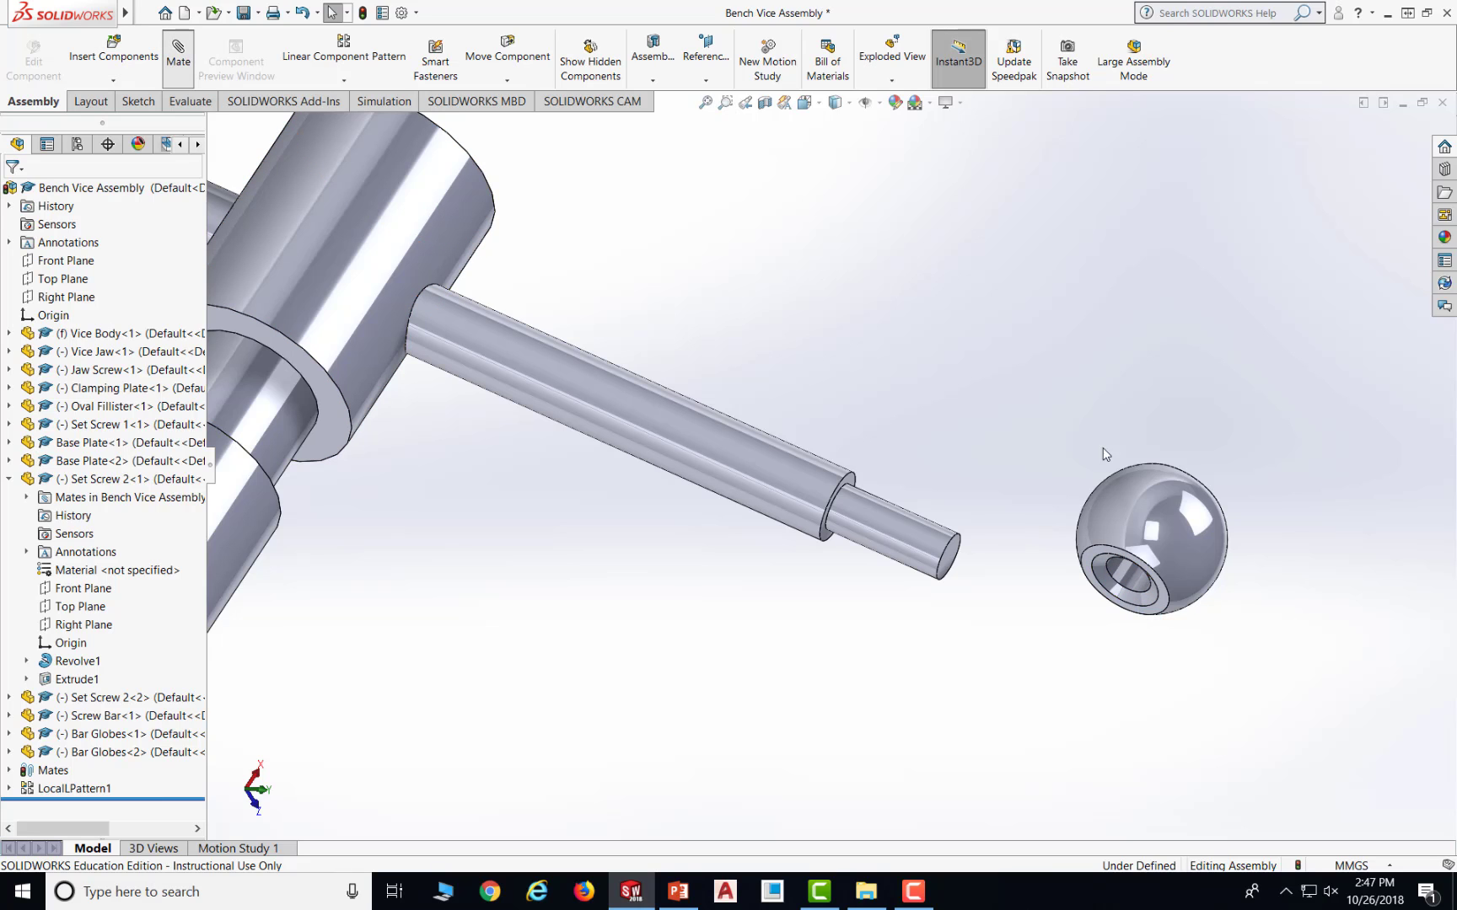
pyautogui.click(1151, 610)
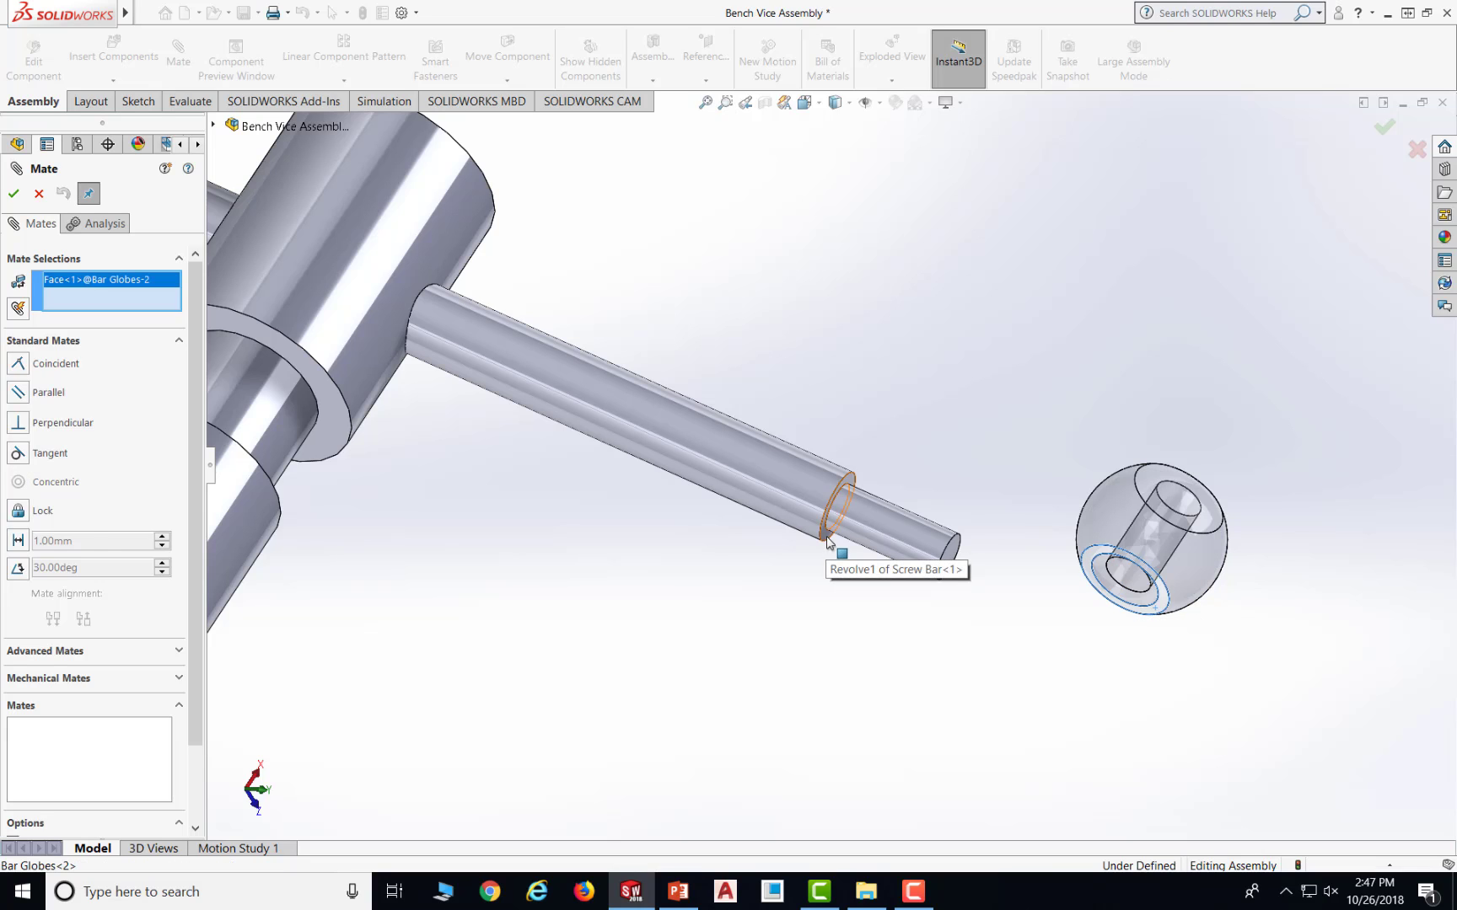
pyautogui.click(826, 542)
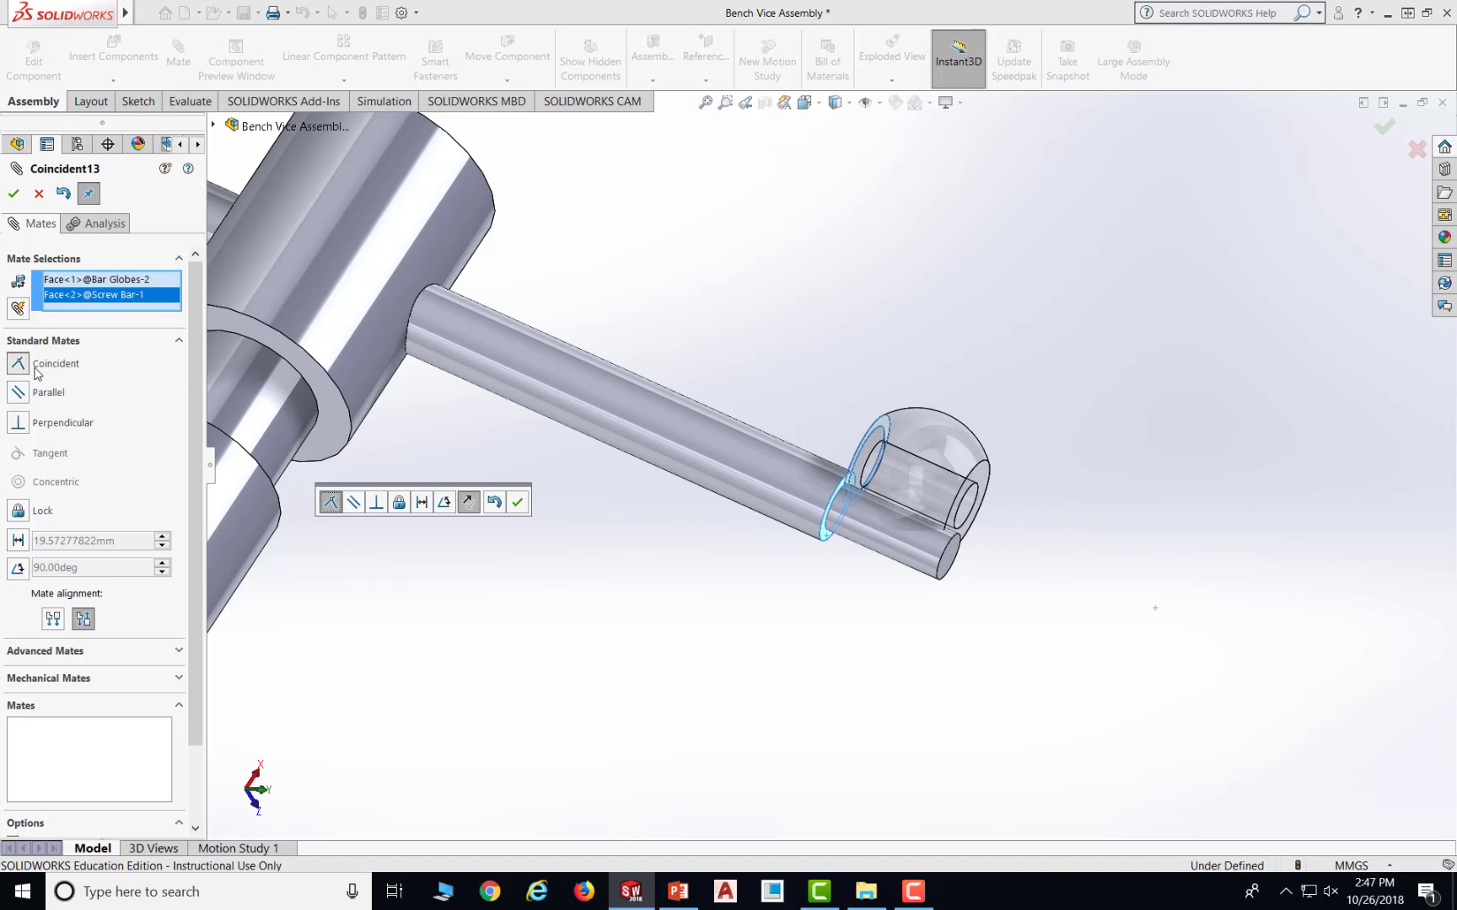
pyautogui.click(13, 194)
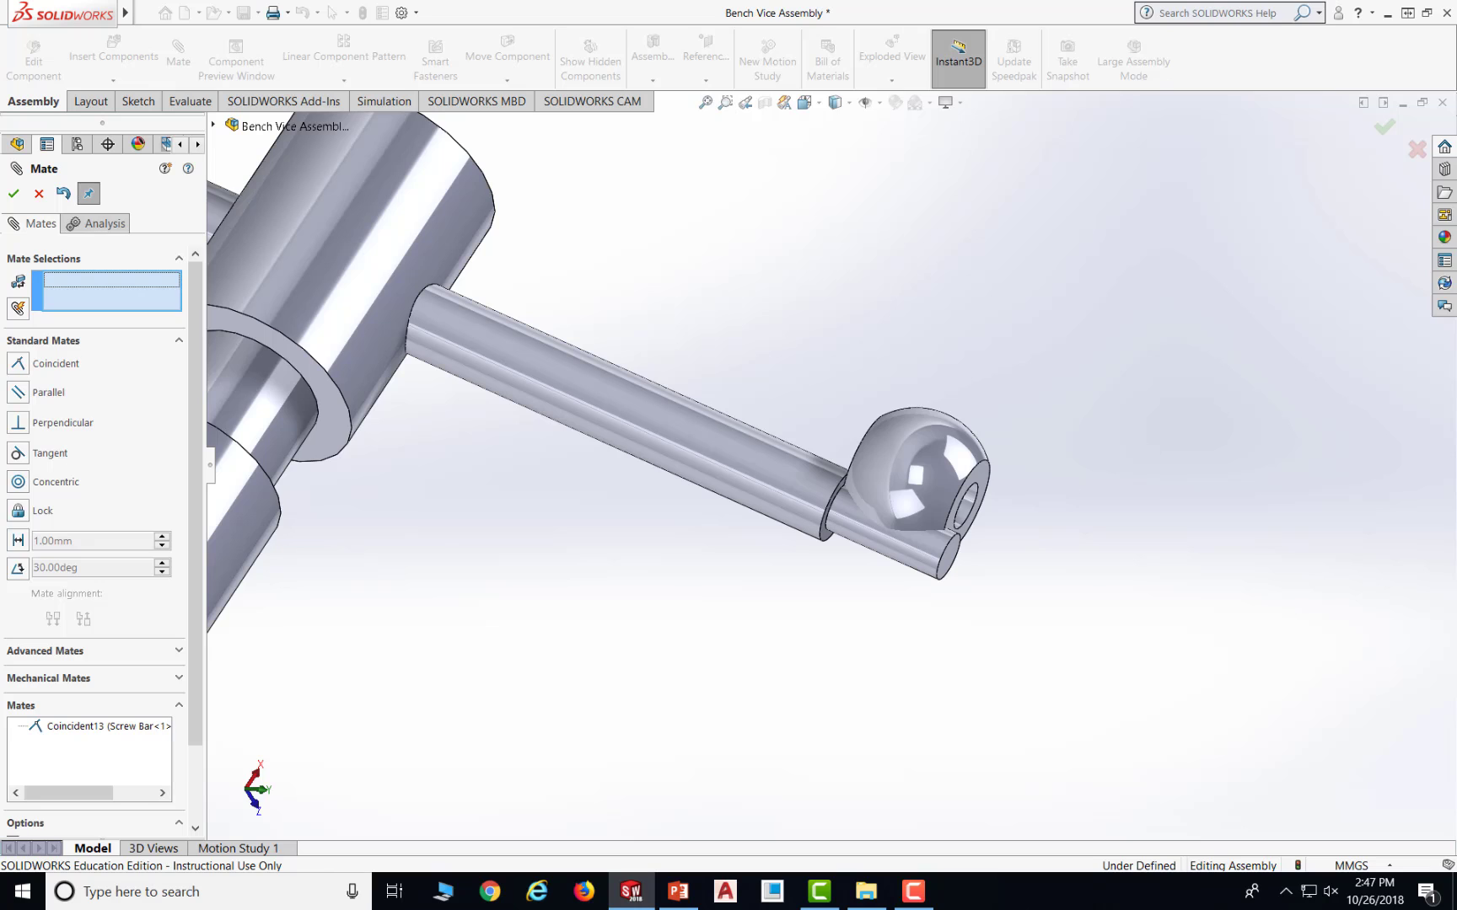
# - Mate the second globe's hole concentric with the reduced end of the screw bar
pyautogui.click(970, 504)
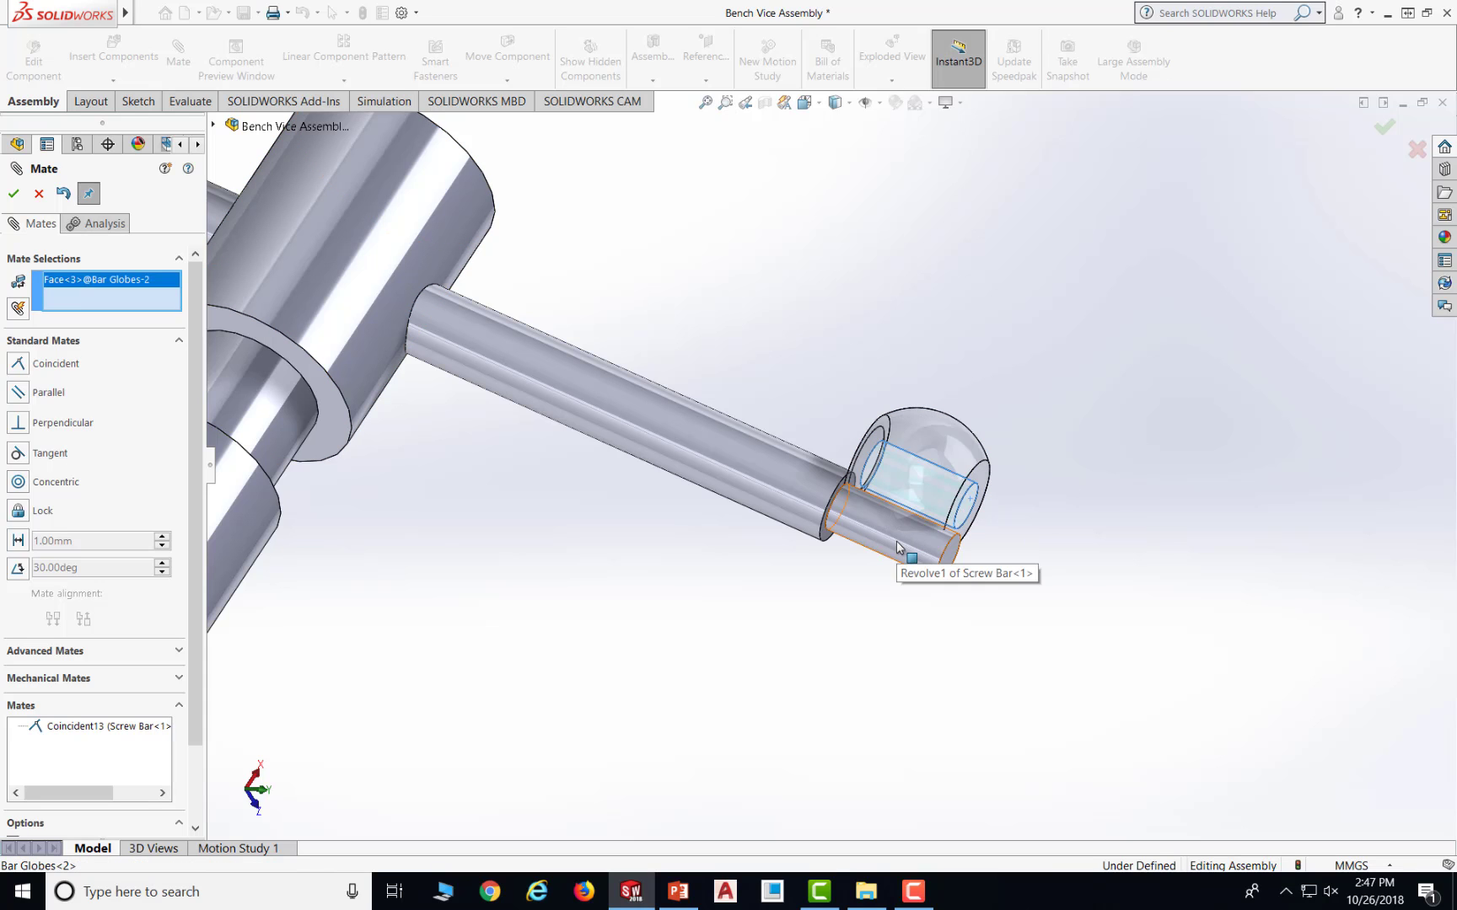
pyautogui.click(895, 542)
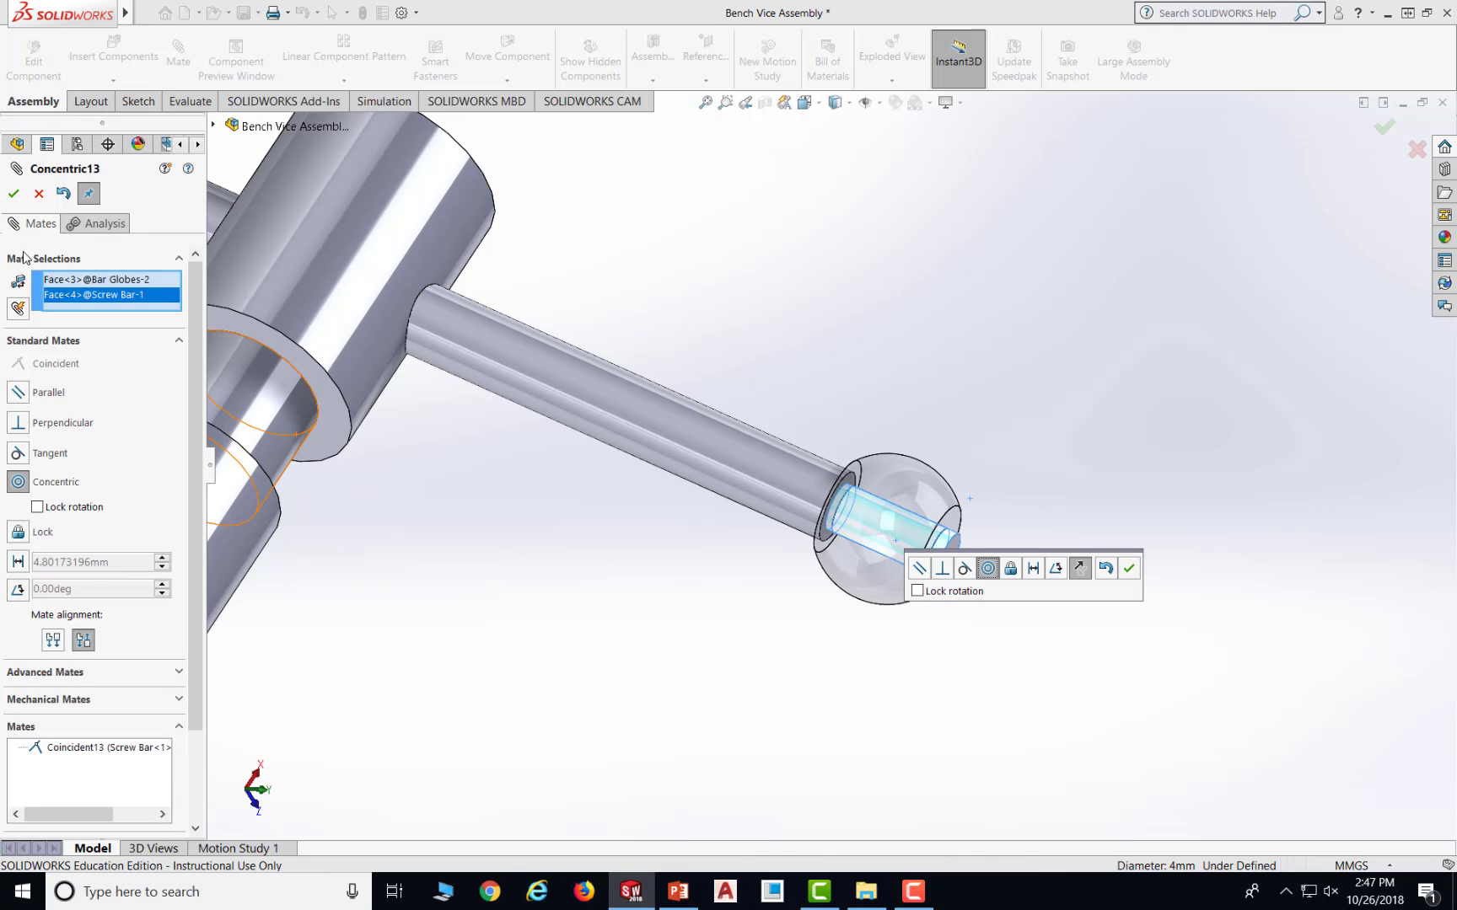
pyautogui.click(13, 194)
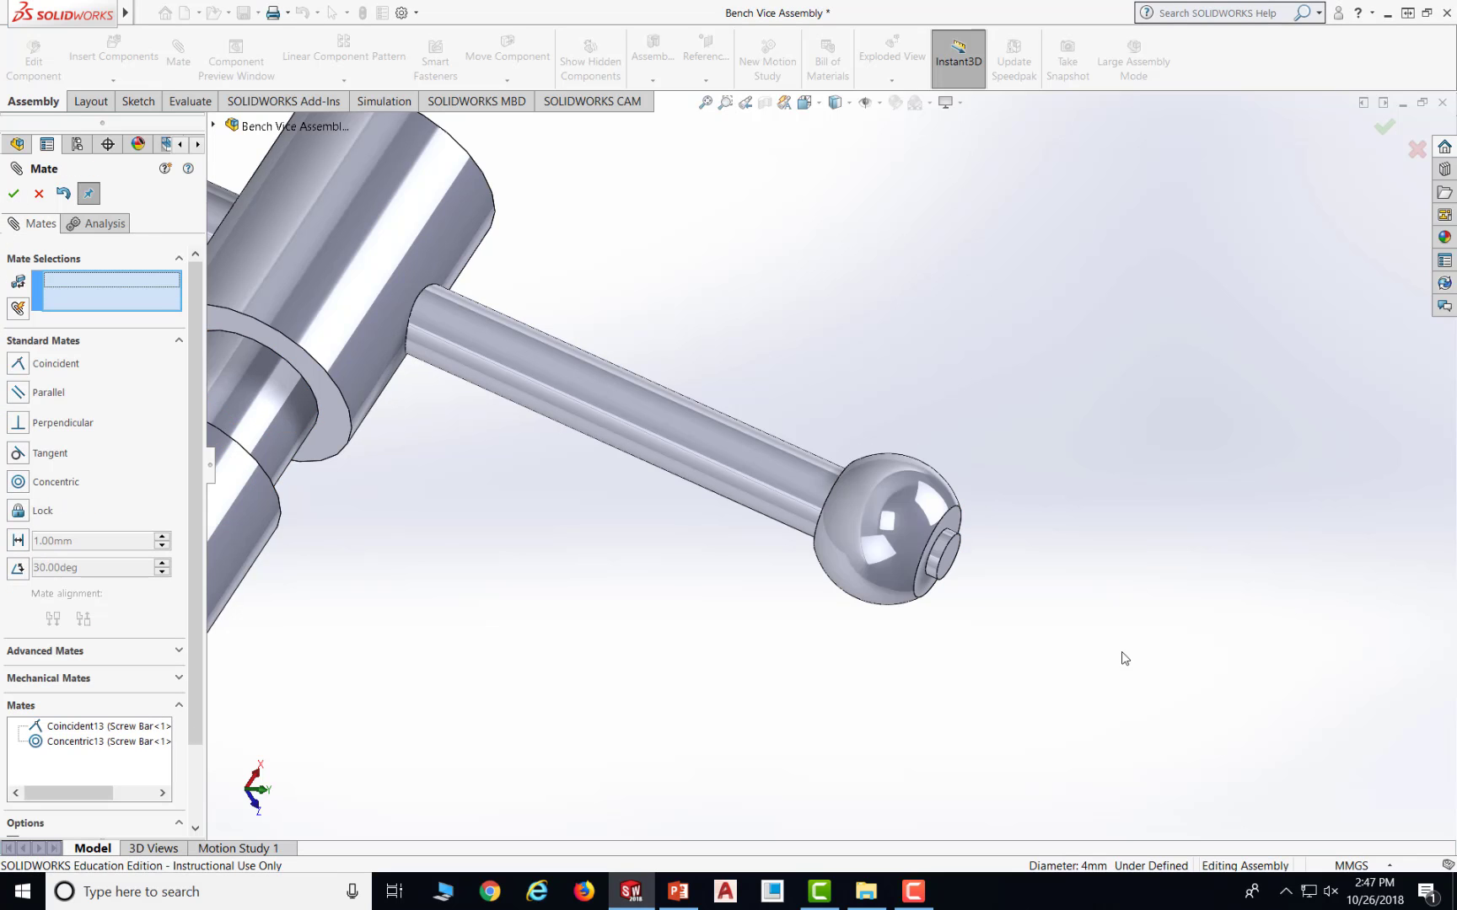
# - Slide the vice jaw along the body toward the fixed jaw, and fit the whole assembly in view
pyautogui.scroll(6, 992, 667)
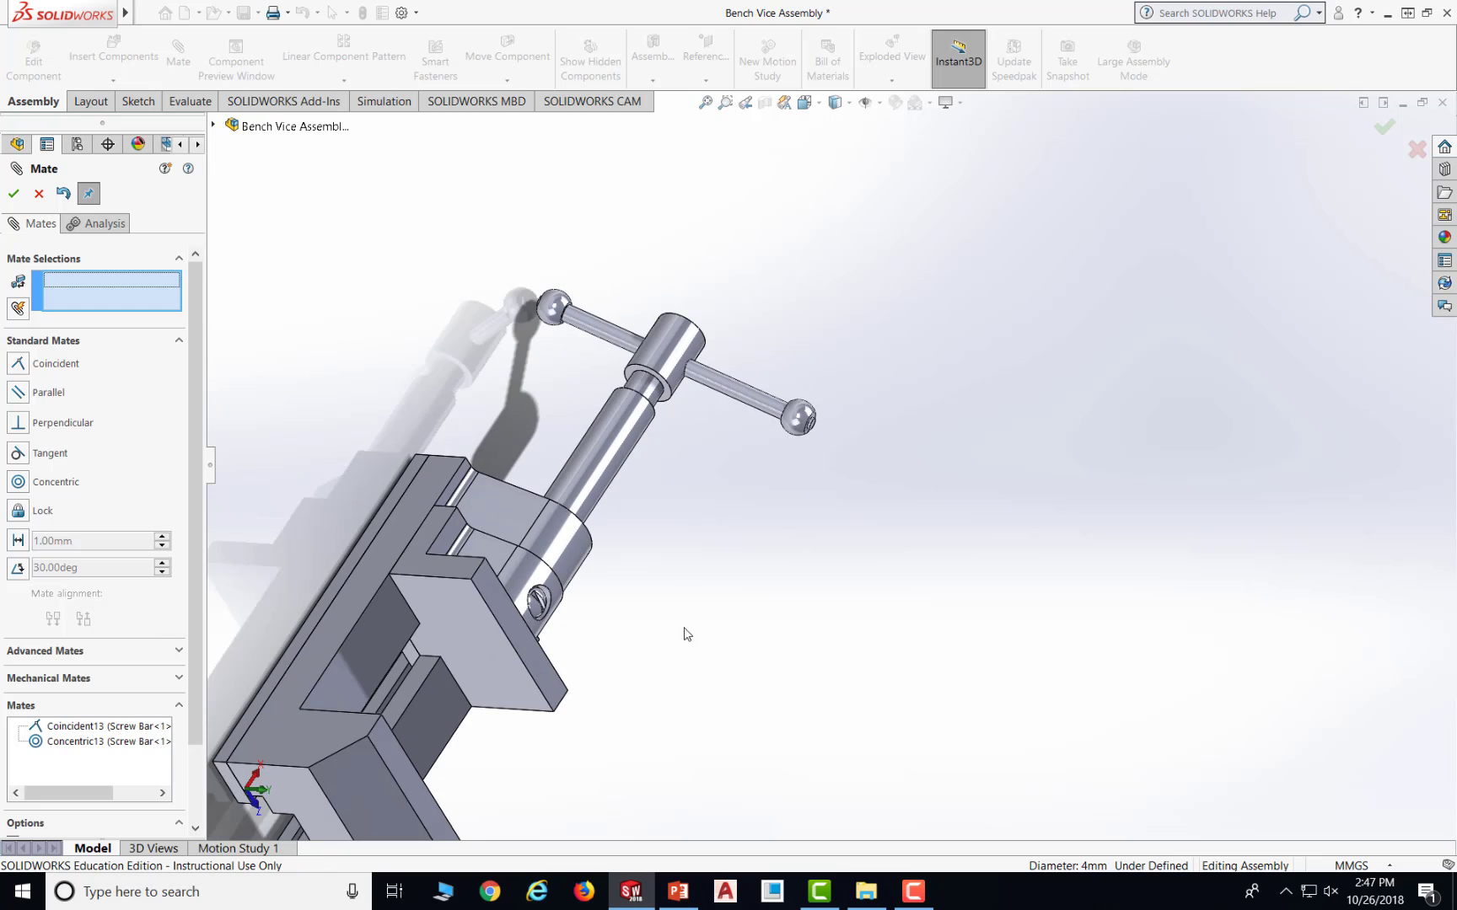
pyautogui.moveTo(568, 607); pyautogui.dragTo(496, 716, button='middle')
pyautogui.moveTo(520, 604); pyautogui.dragTo(337, 638)
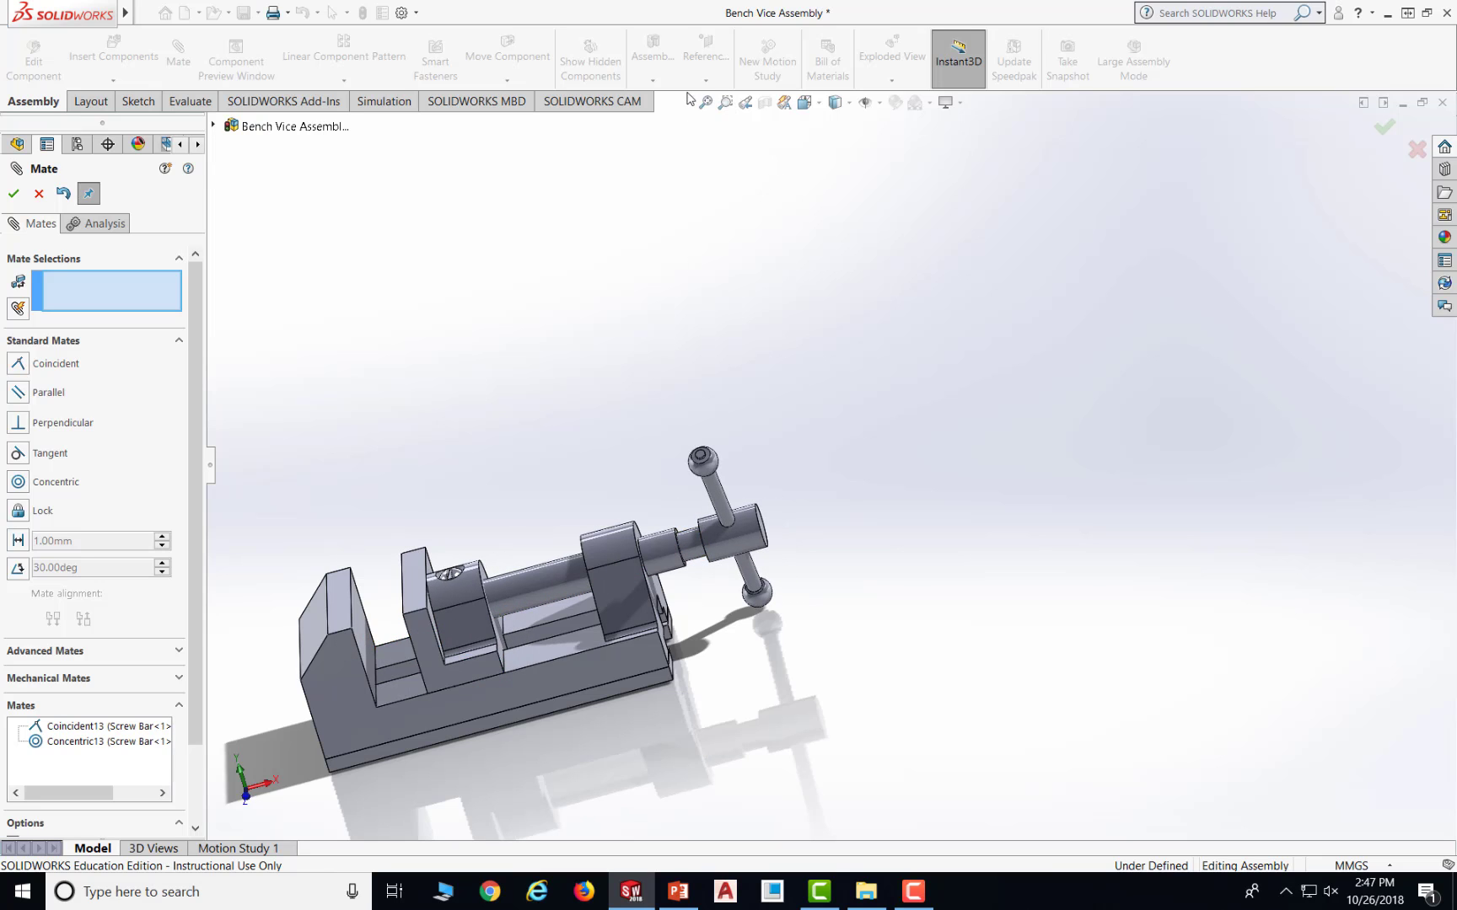
pyautogui.click(706, 102)
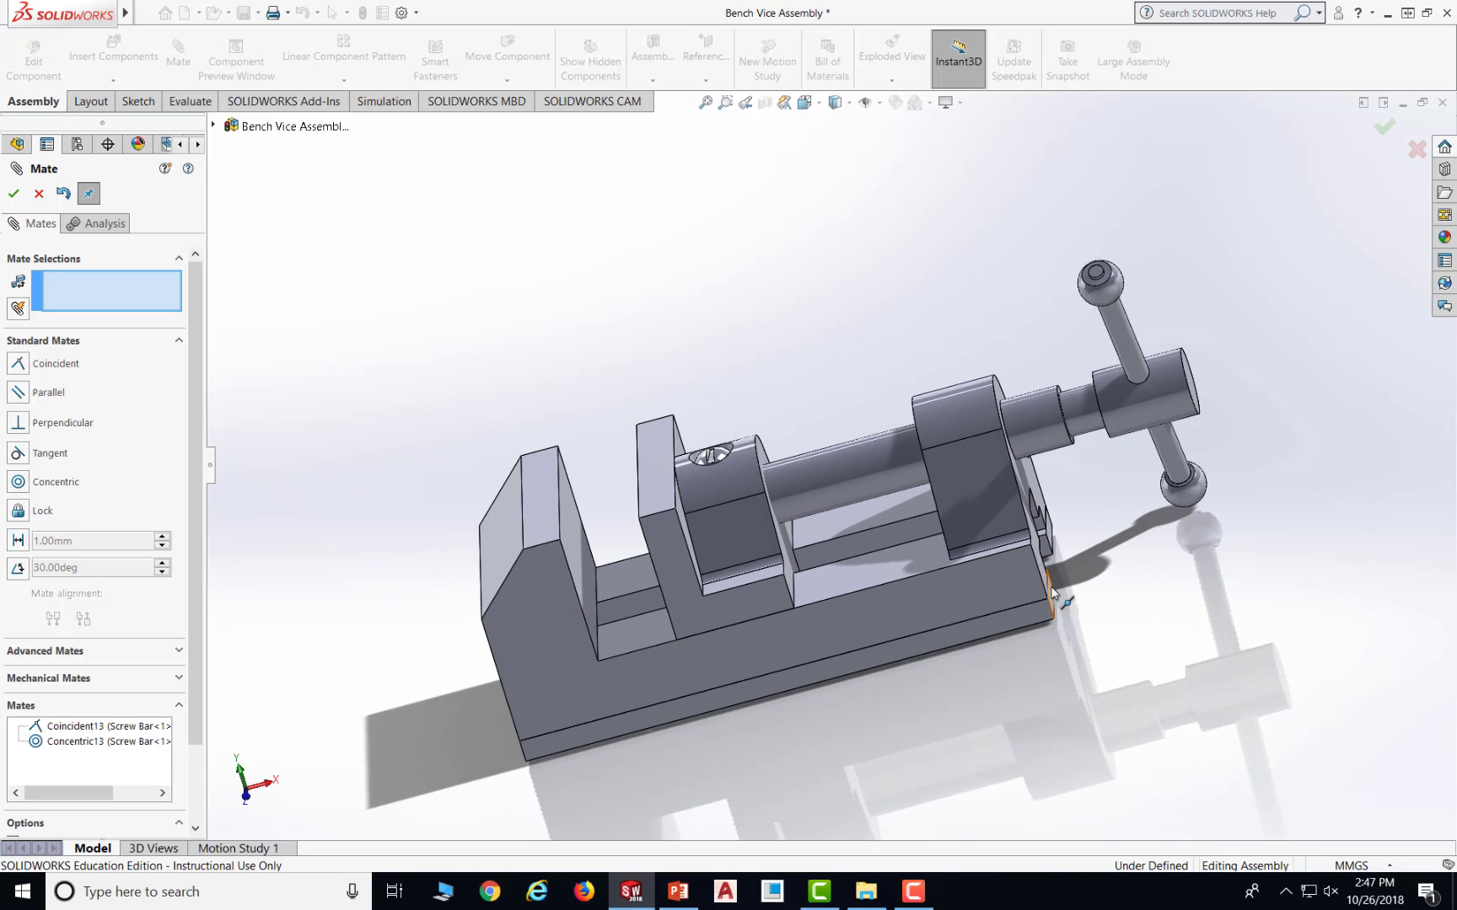
pyautogui.moveTo(1017, 595); pyautogui.dragTo(897, 683)
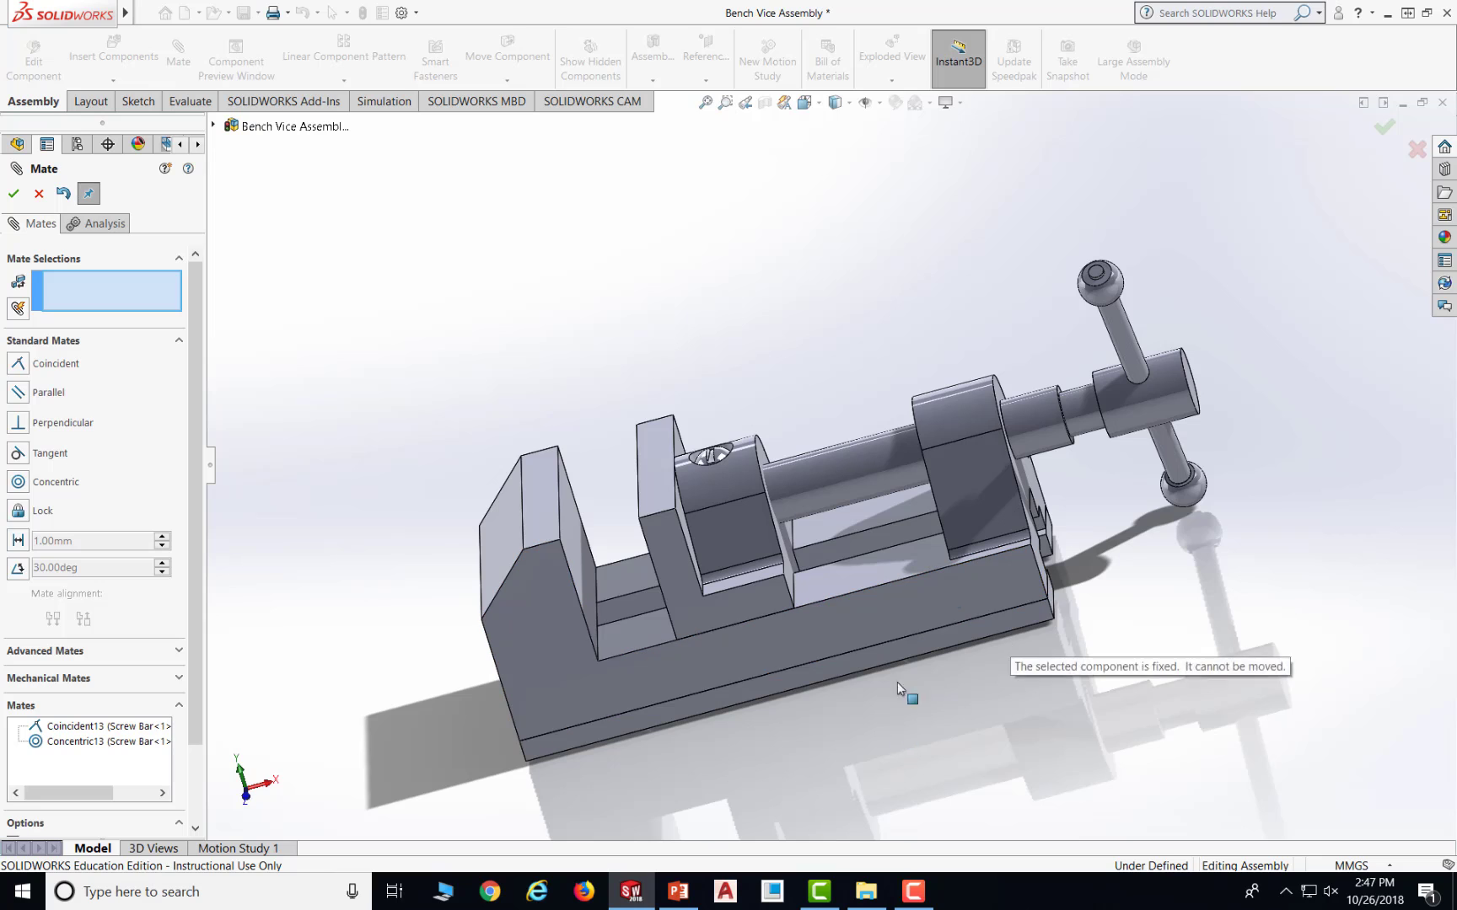
pyautogui.click(1003, 585)
pyautogui.moveTo(1048, 415); pyautogui.dragTo(1081, 626)
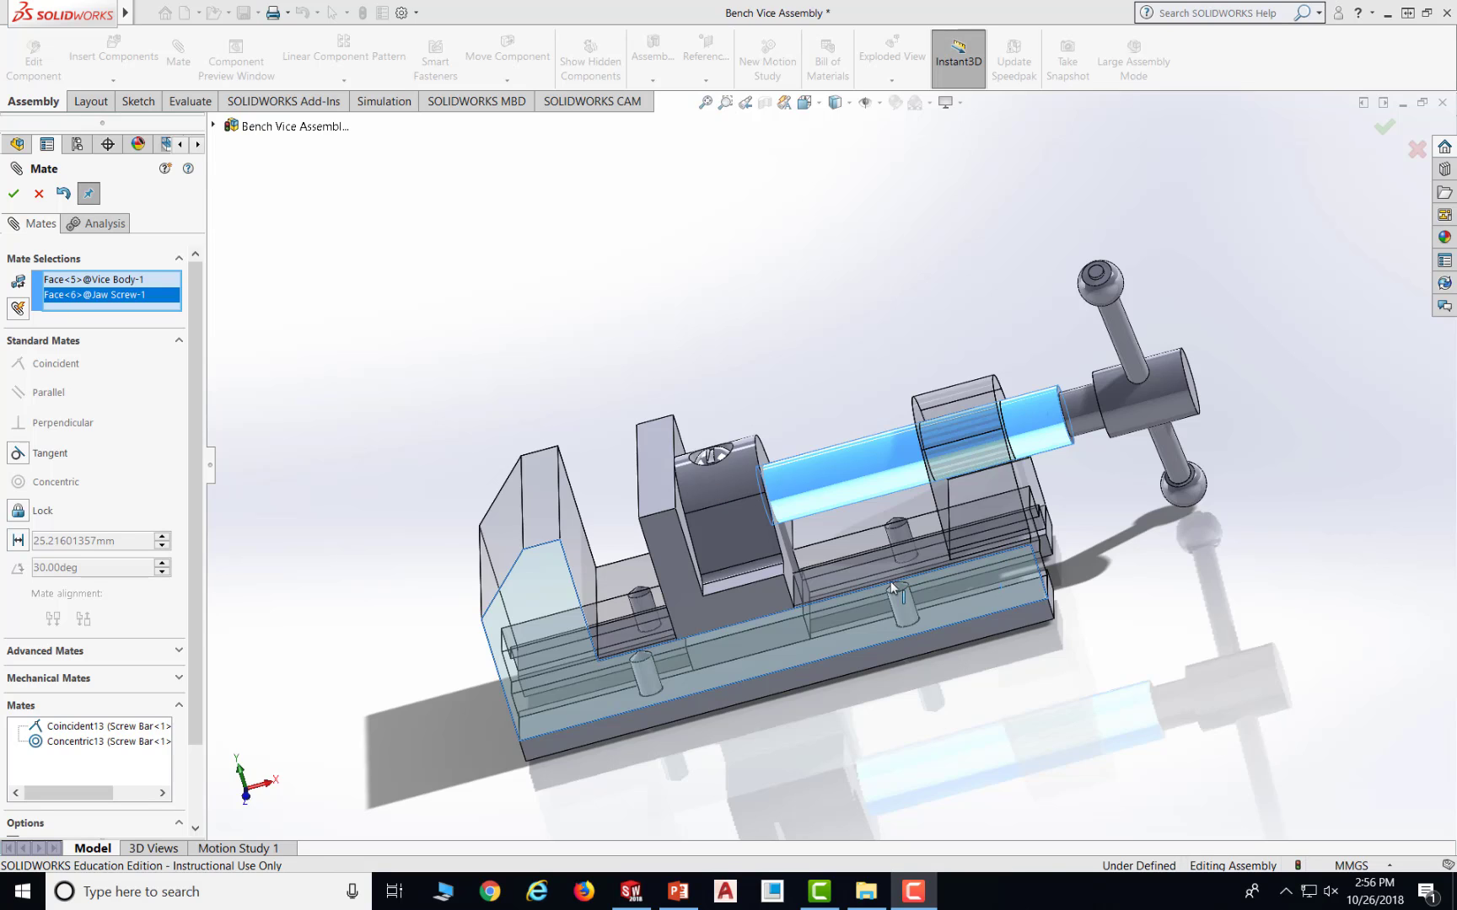
pyautogui.click(15, 197)
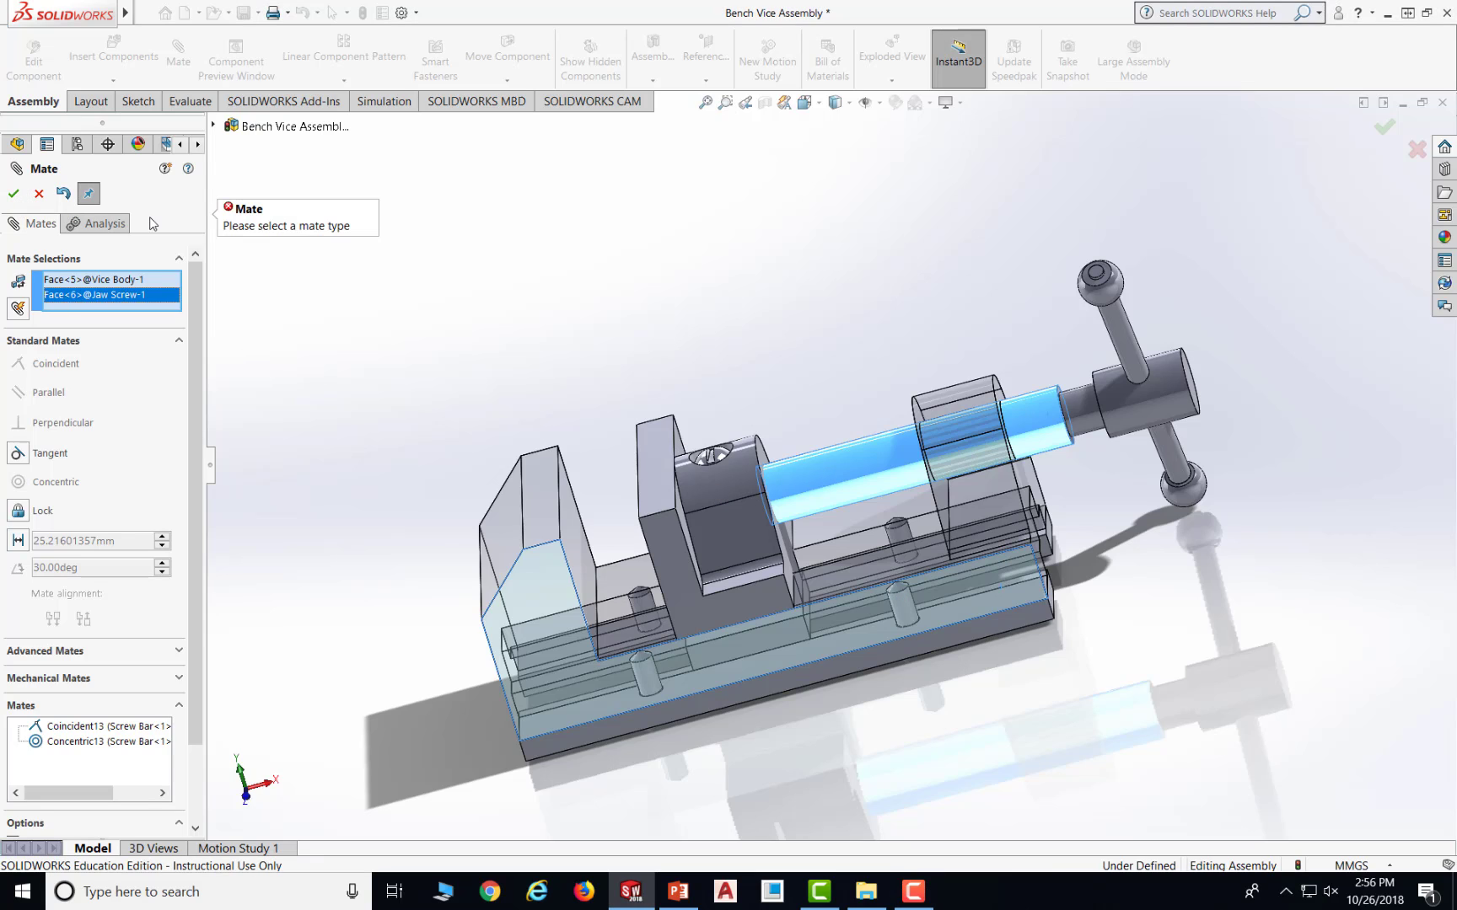
pyautogui.click(39, 196)
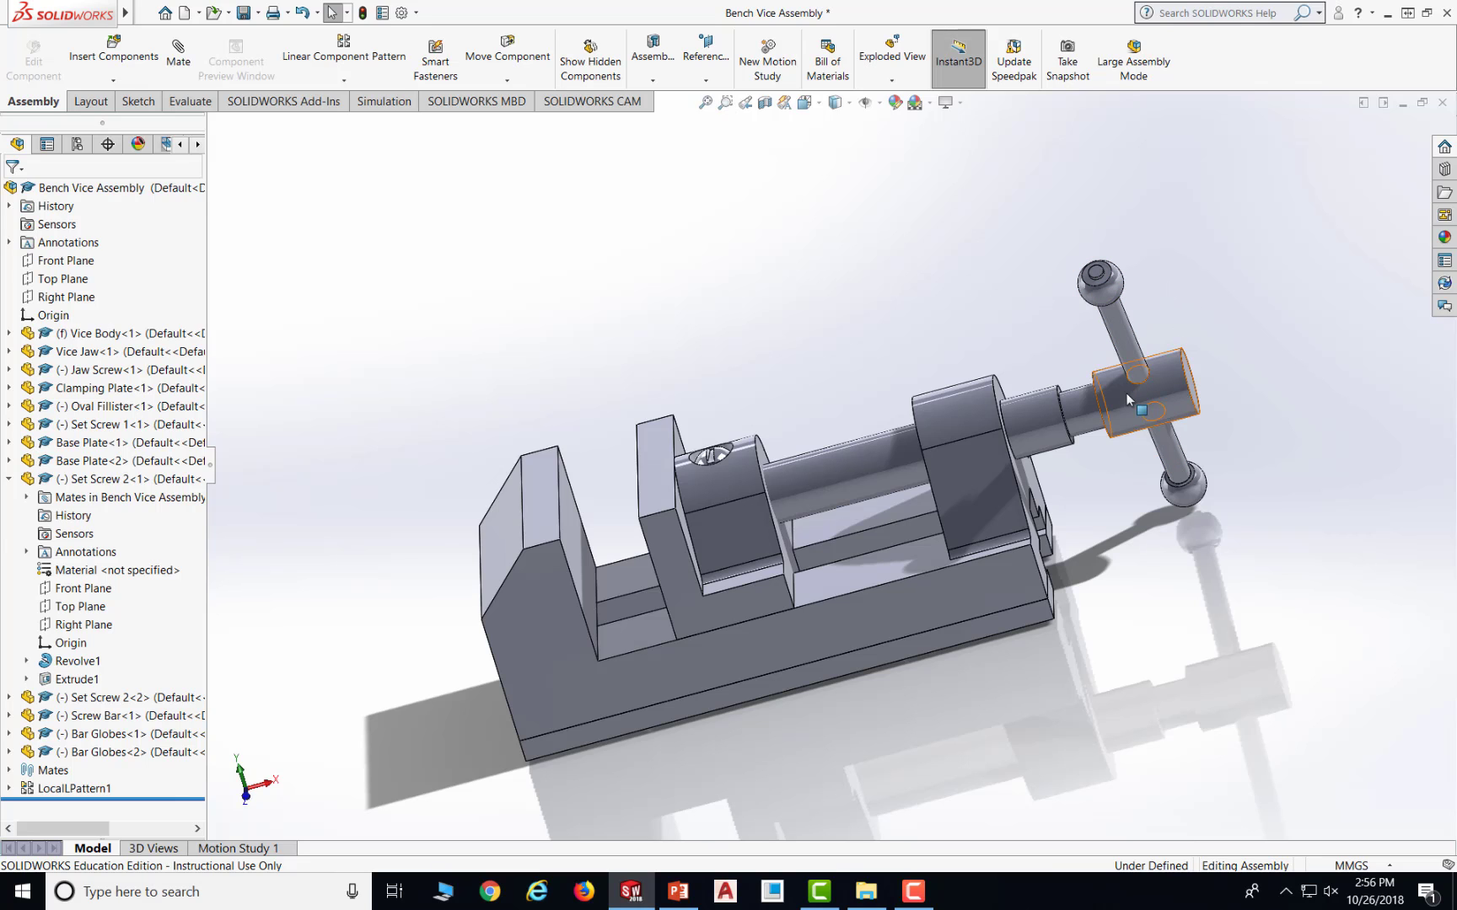
# - Pull the jaw screw and screw bar outward by a bar globe so the moving jaw slides away from the fixed jaw
pyautogui.moveTo(1060, 402); pyautogui.dragTo(1101, 381)
pyautogui.scroll(3, 1144, 295)
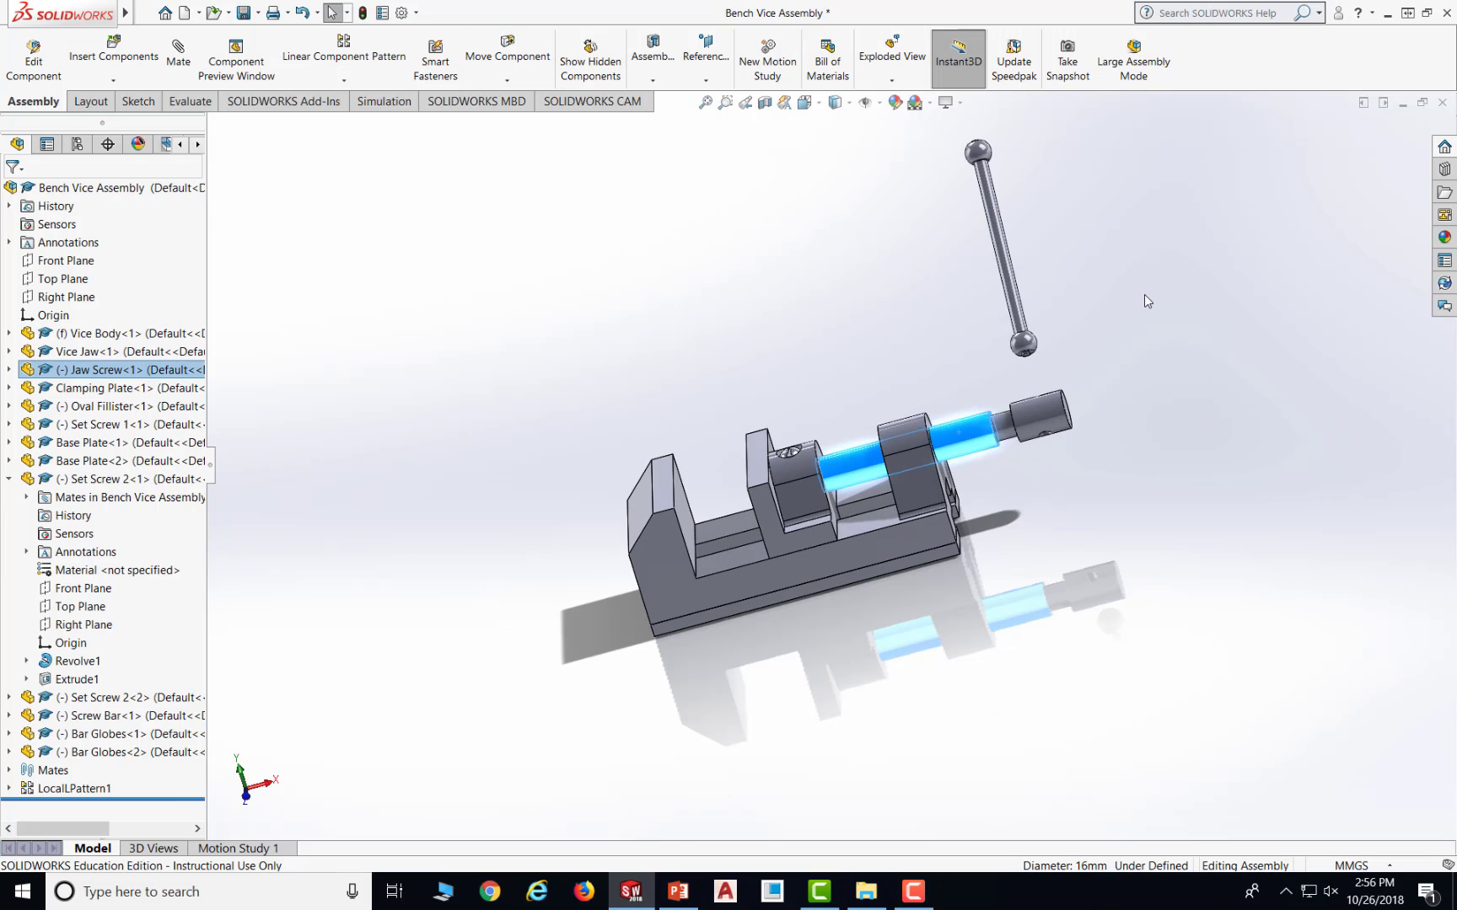
pyautogui.moveTo(1017, 332); pyautogui.dragTo(1101, 438)
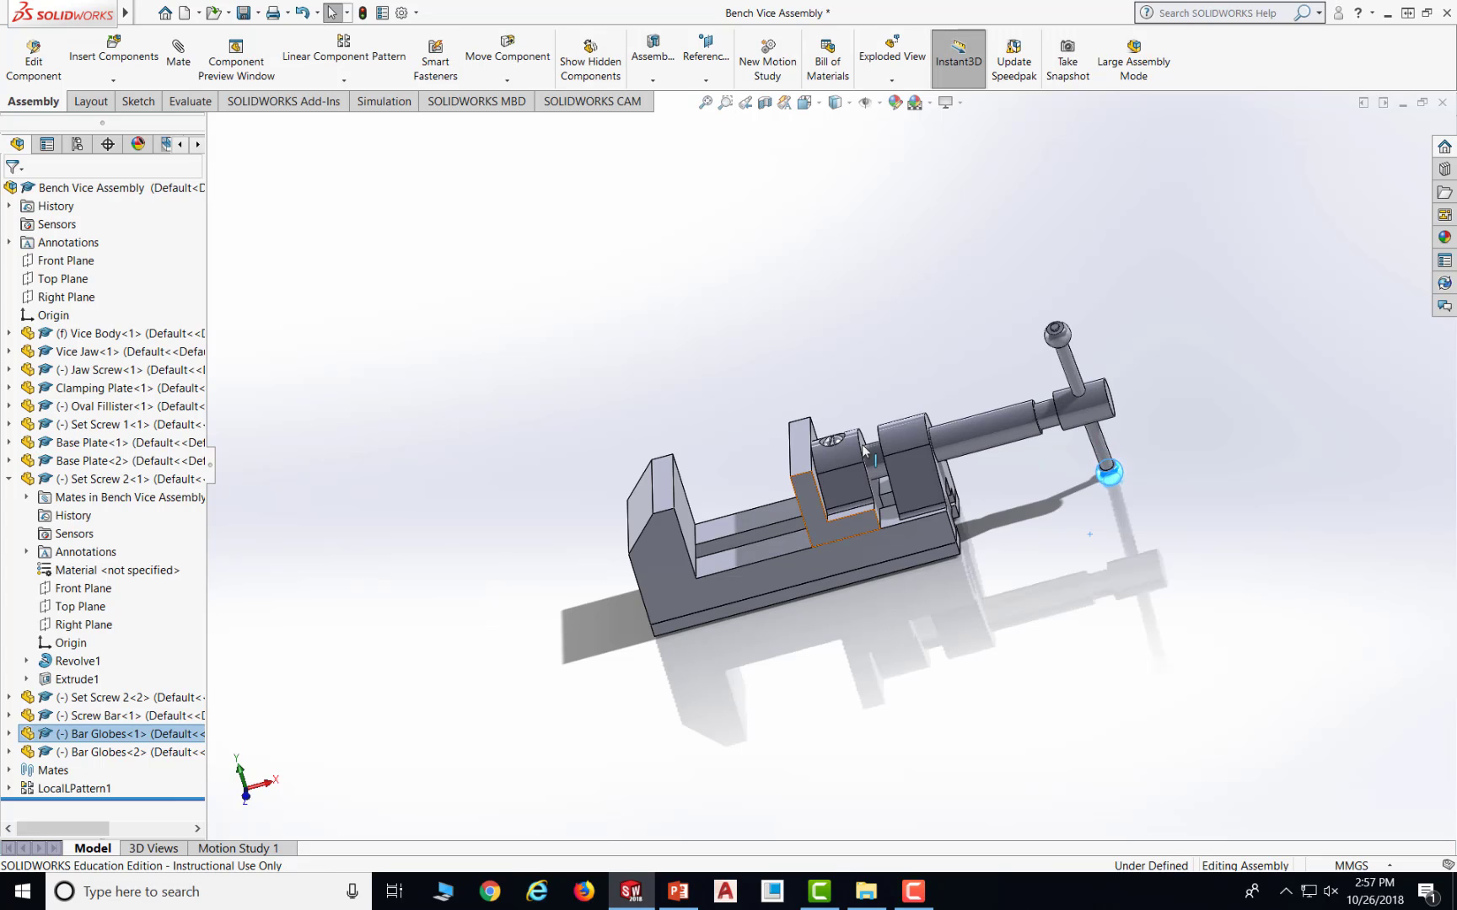
pyautogui.scroll(-5, 1058, 396)
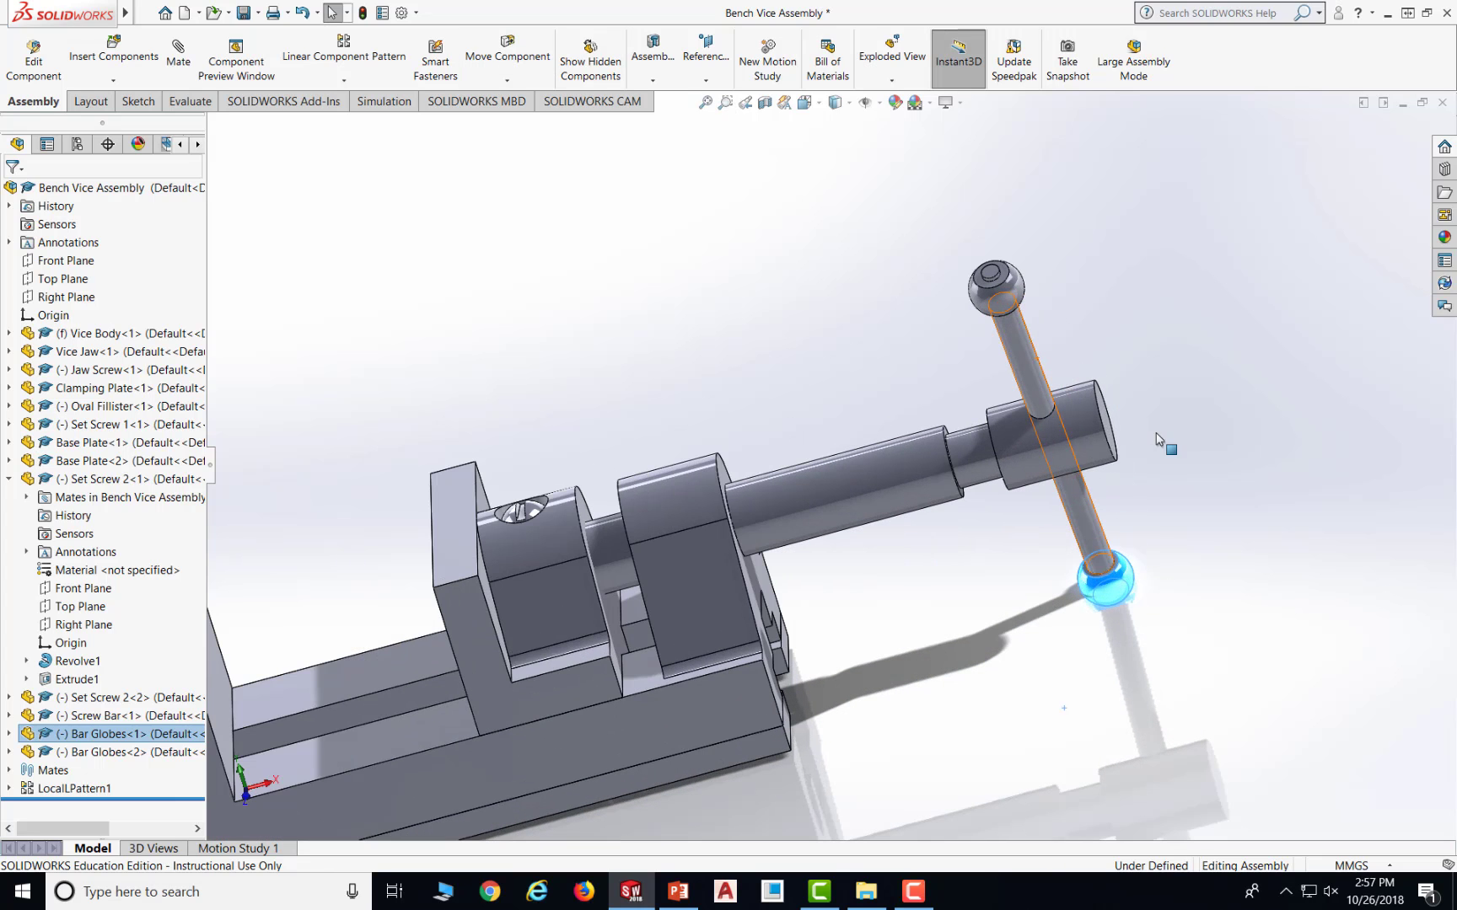
pyautogui.moveTo(1106, 432); pyautogui.dragTo(965, 443, button='middle')
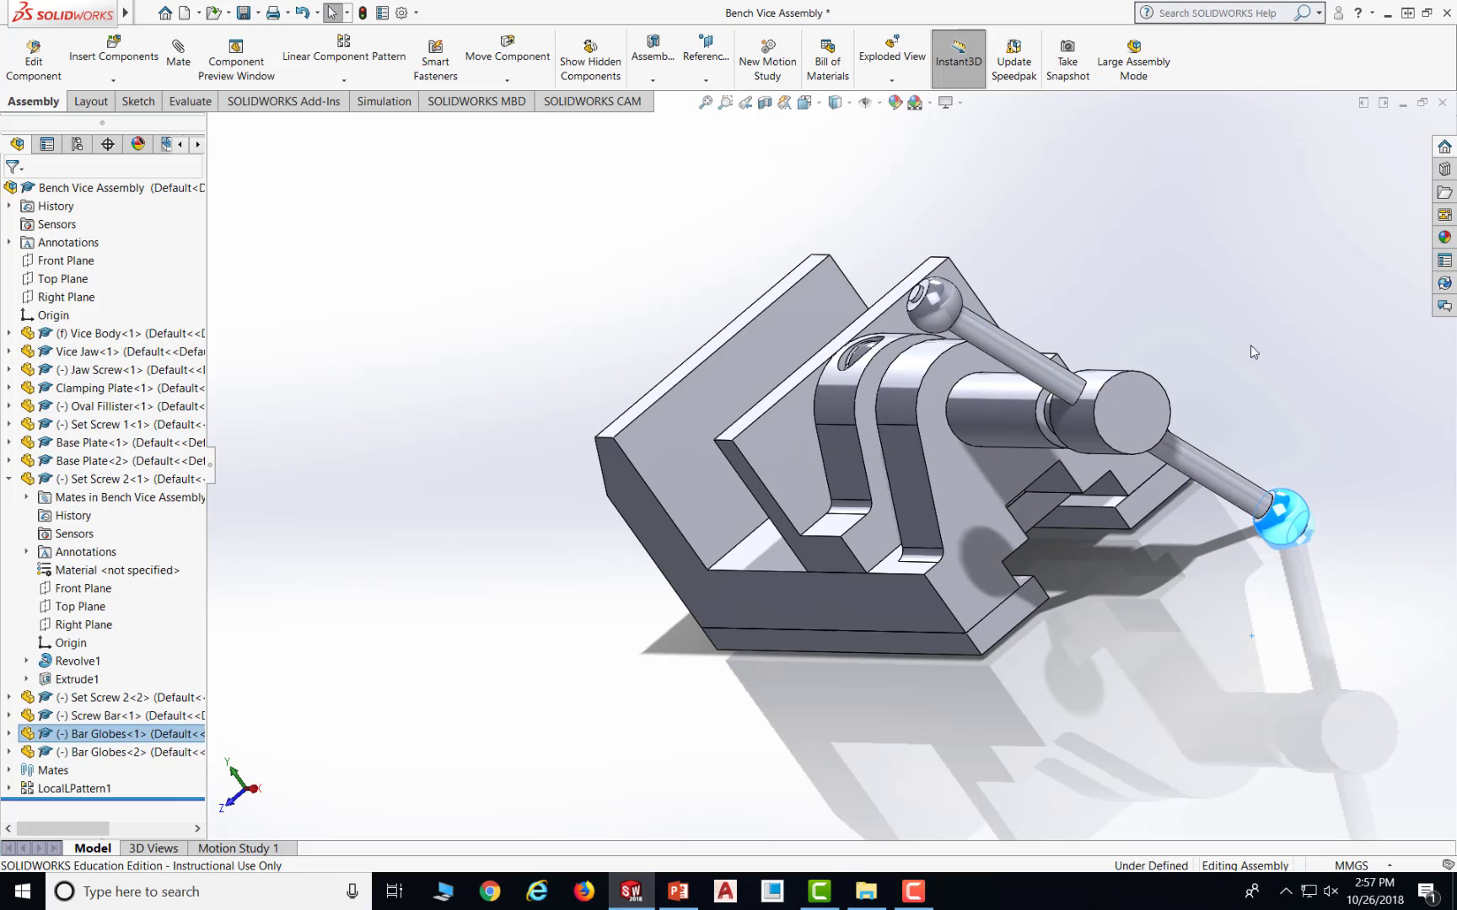
pyautogui.click(1234, 372)
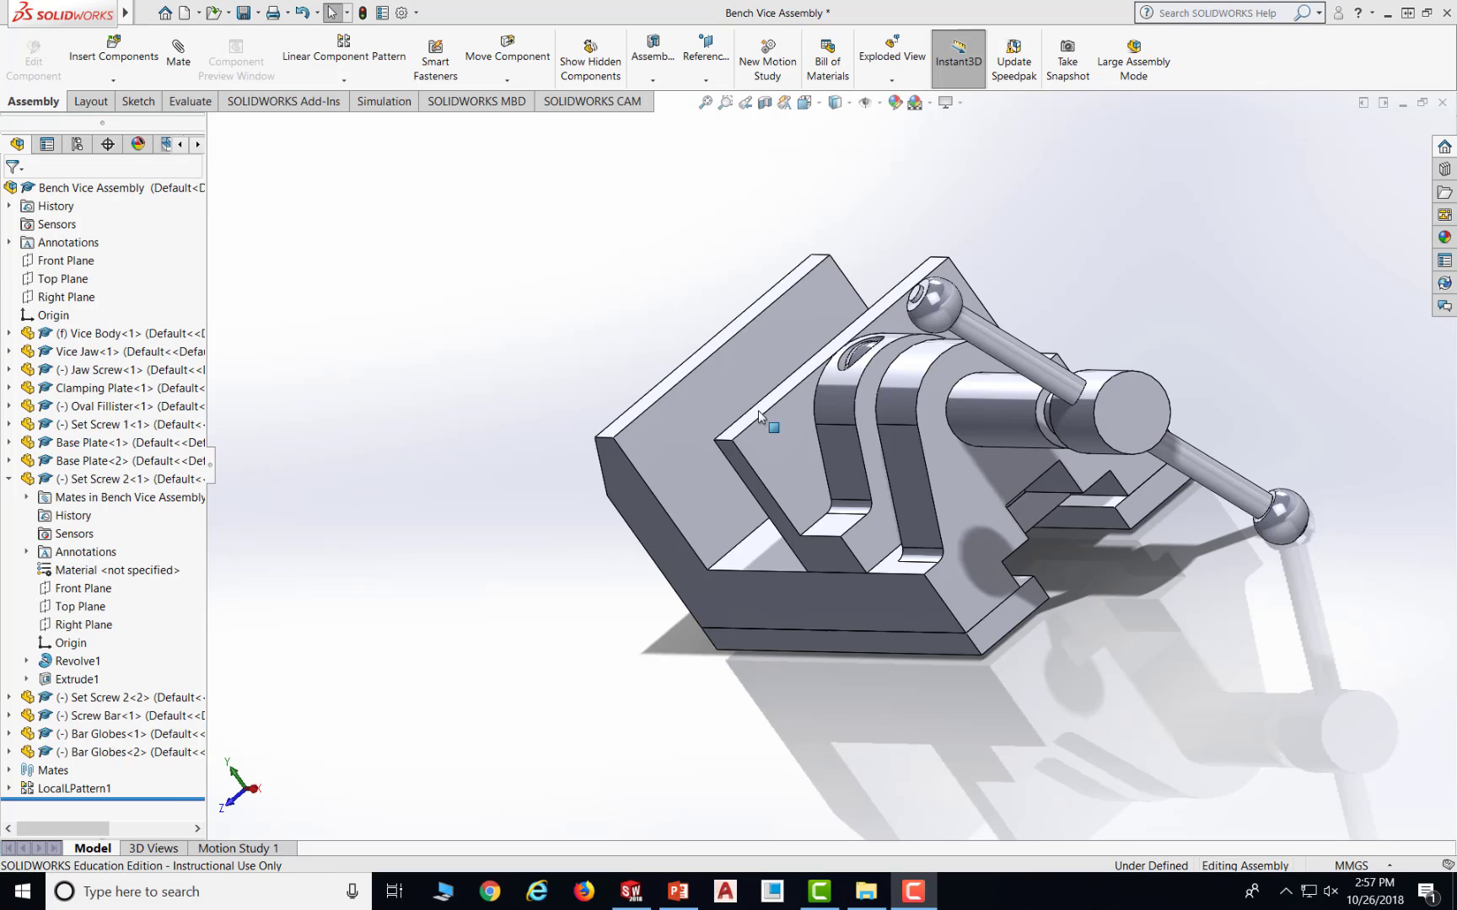
# - Create a reference axis through the cylindrical face of the jaw screw's head
pyautogui.click(708, 81)
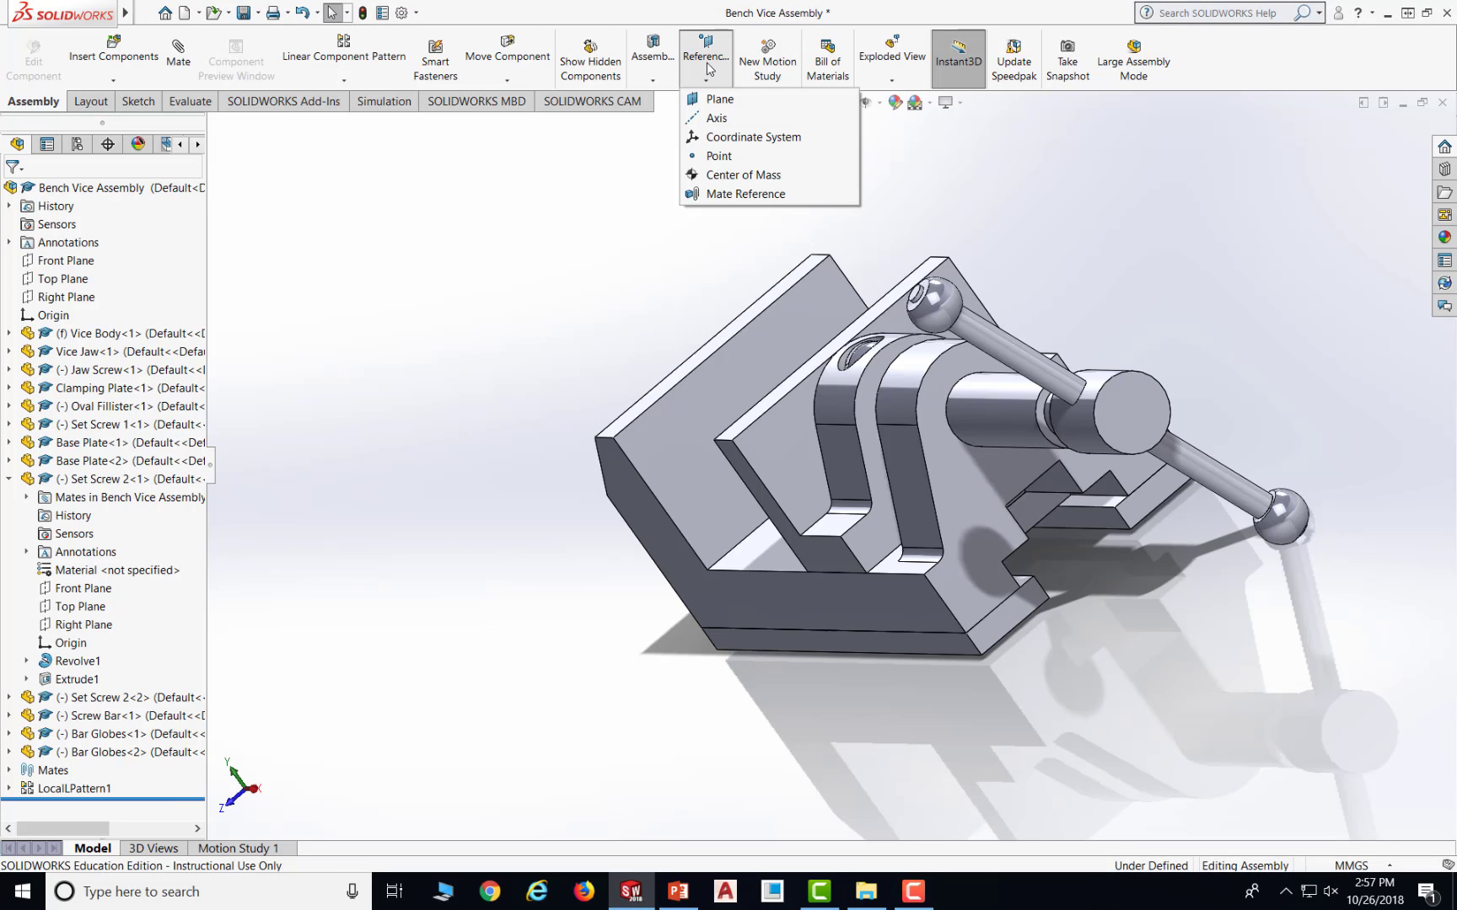
pyautogui.click(716, 118)
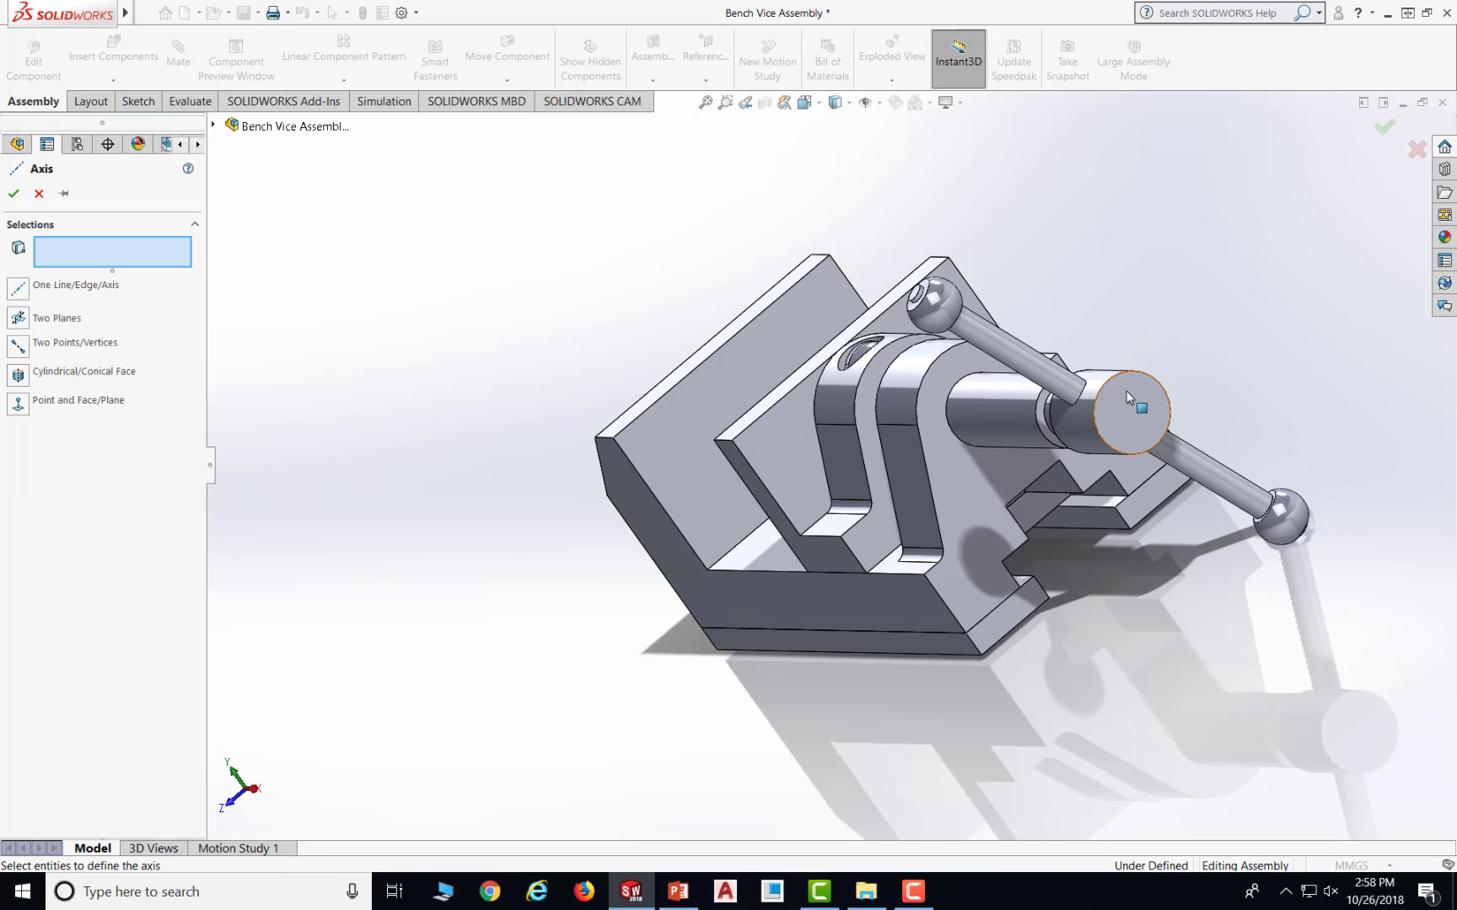
pyautogui.click(1077, 437)
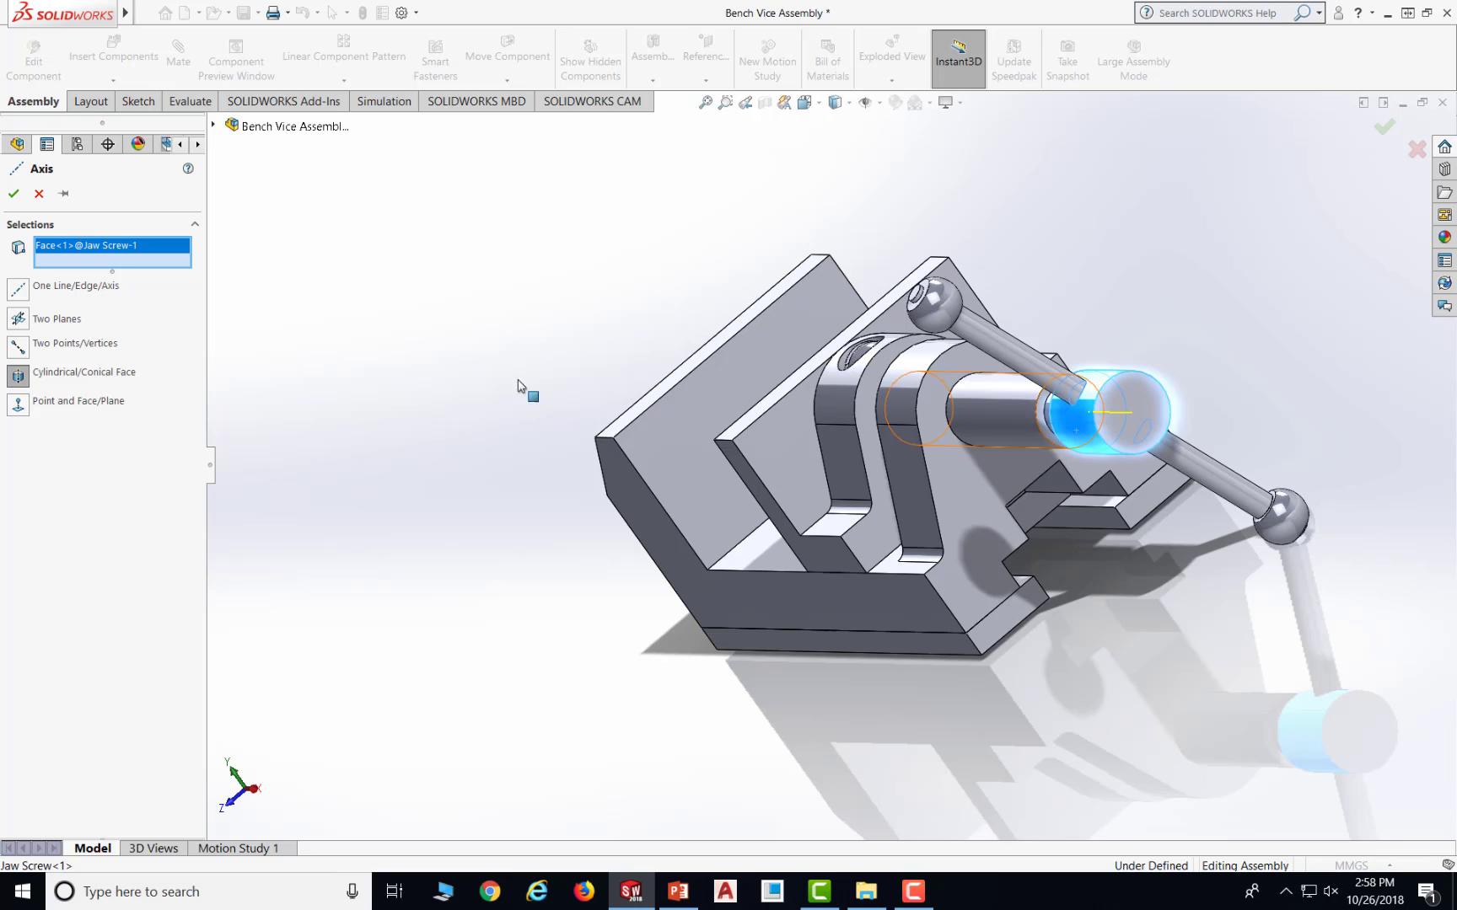
pyautogui.click(20, 371)
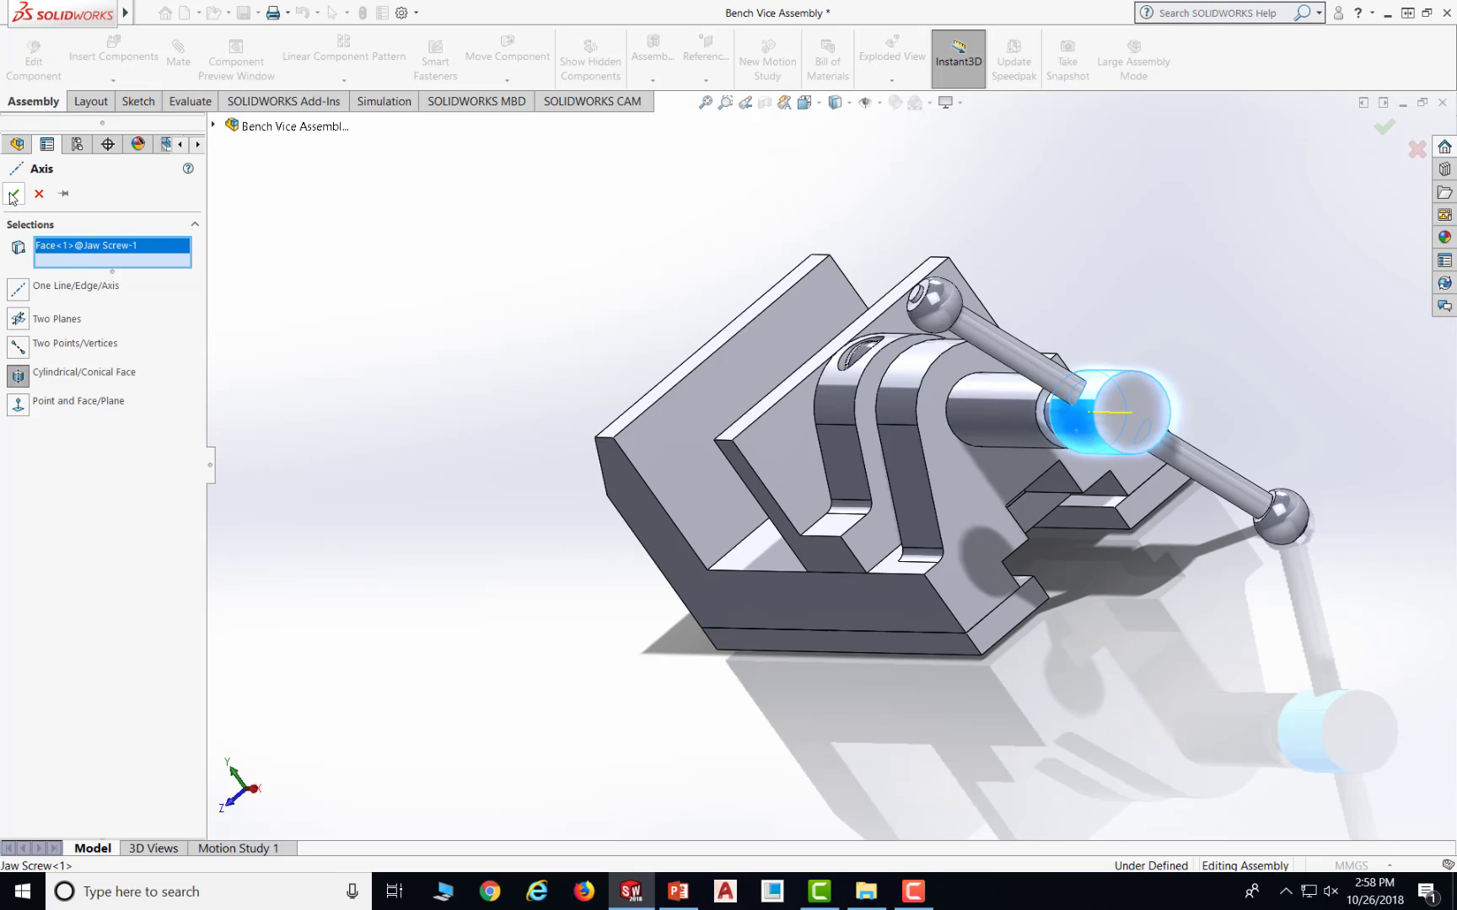
pyautogui.click(14, 195)
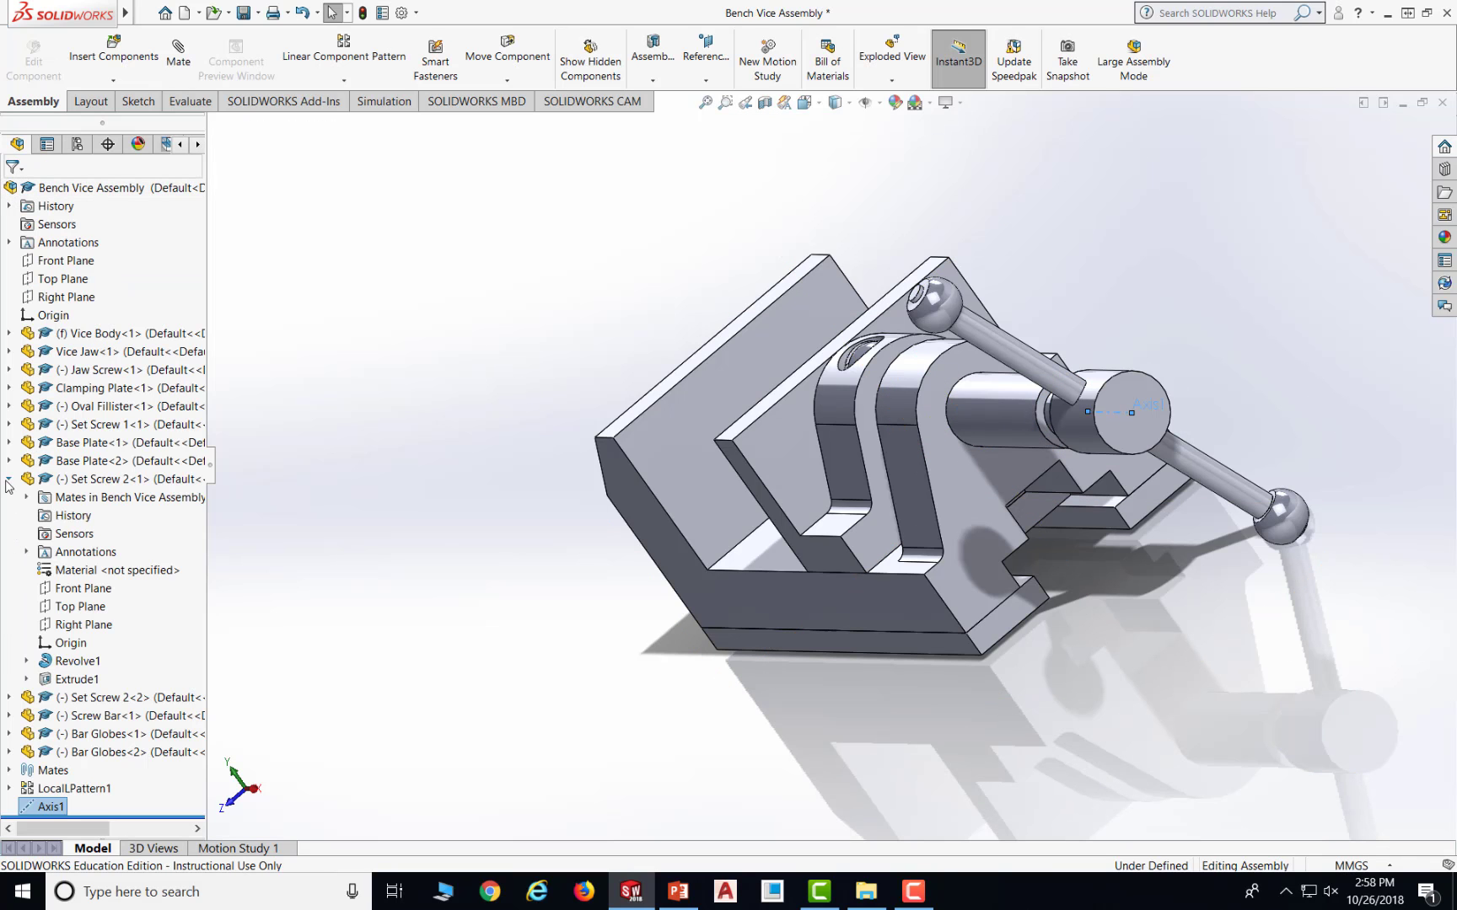
pyautogui.click(10, 478)
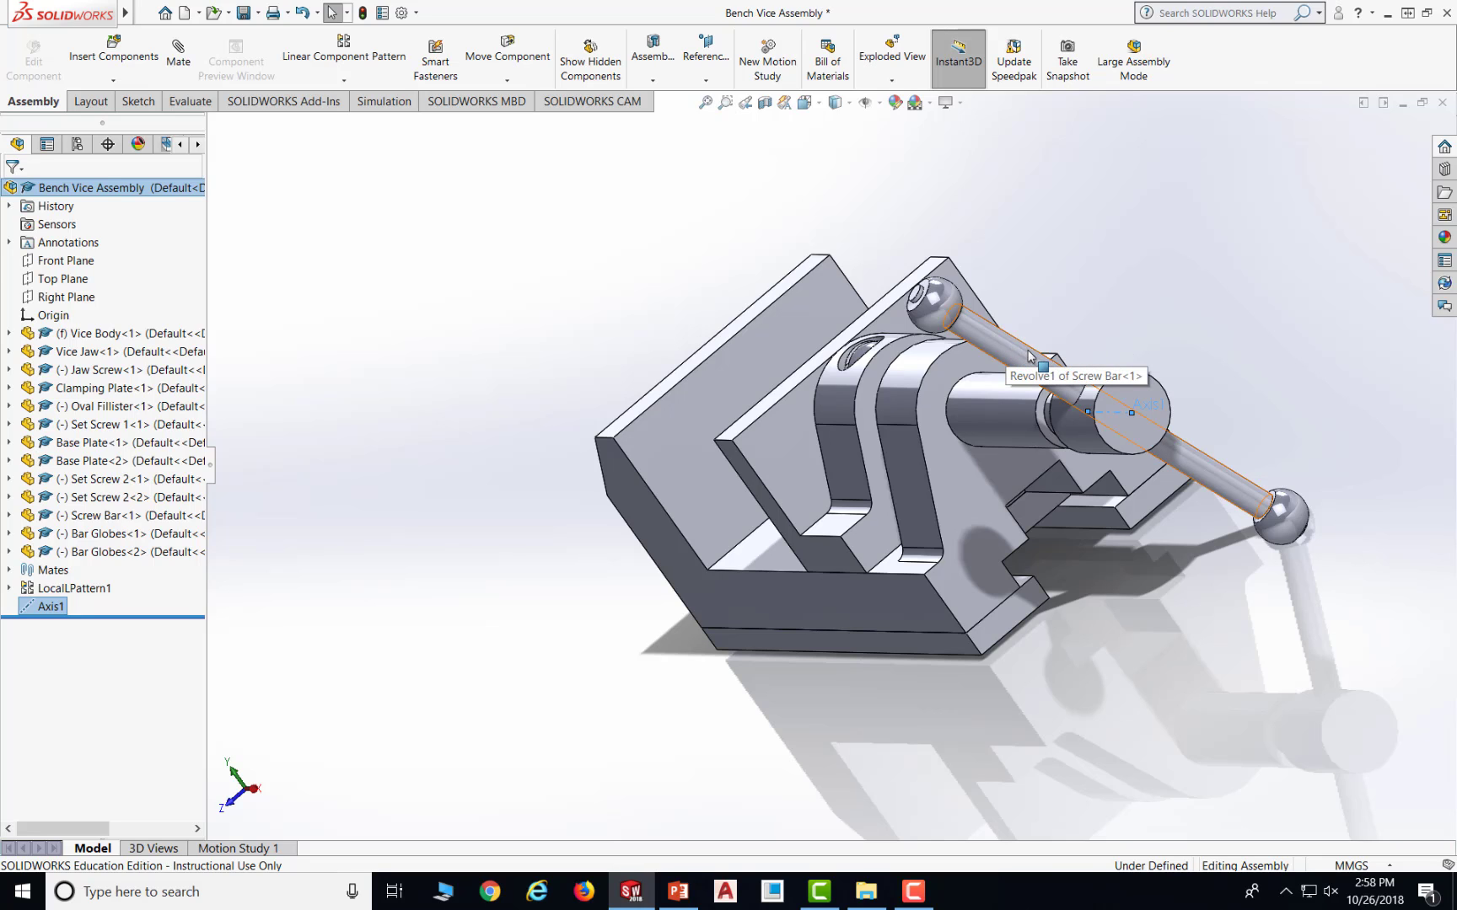
# - Create a second reference axis through the cylindrical face of the screw bar
pyautogui.moveTo(1028, 355); pyautogui.dragTo(997, 360)
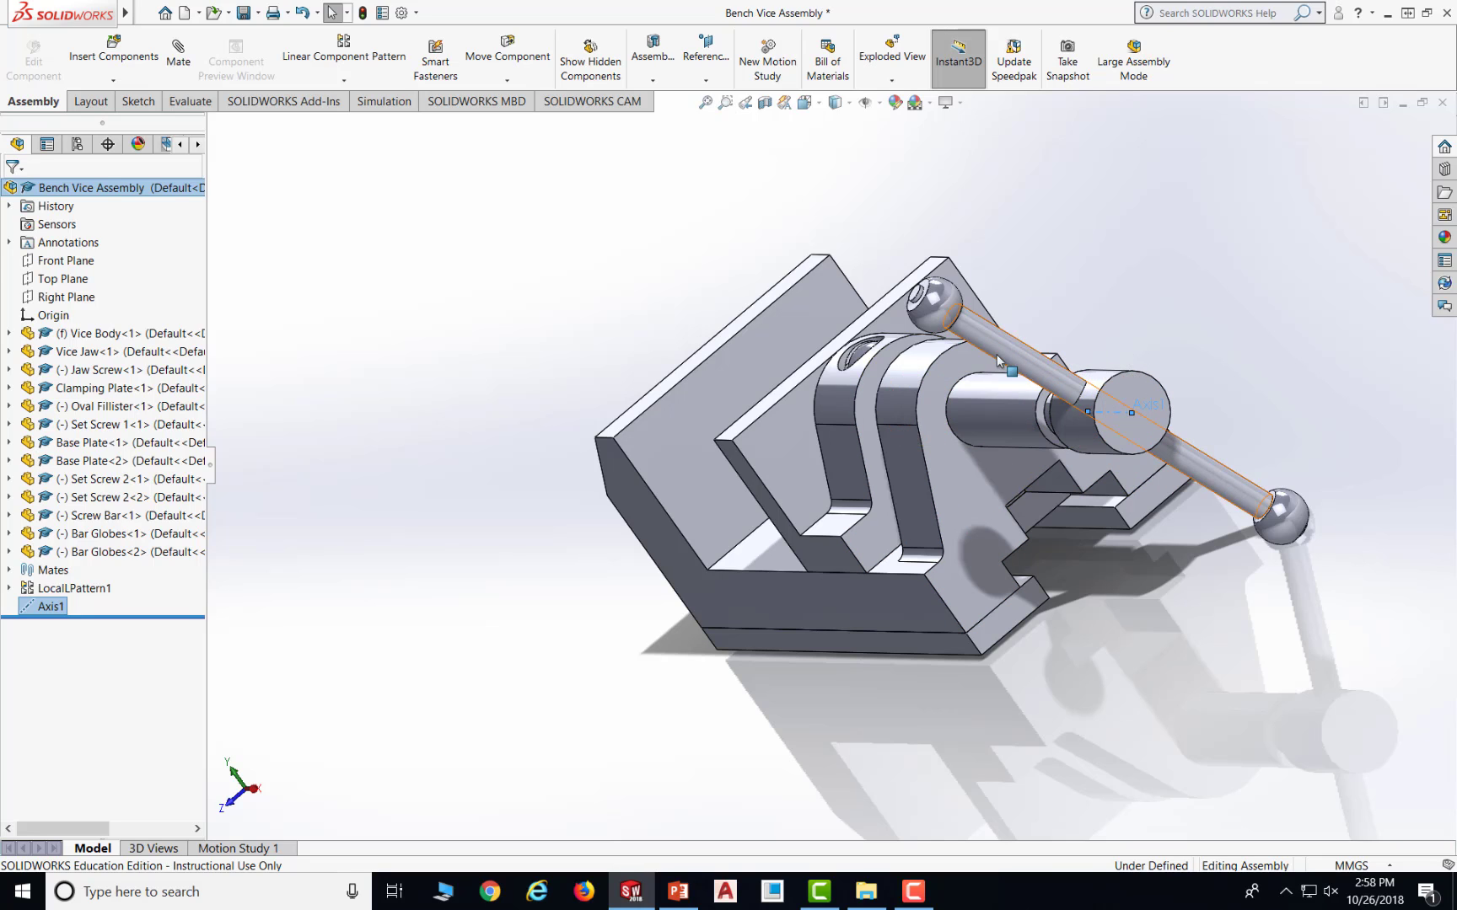
pyautogui.click(703, 80)
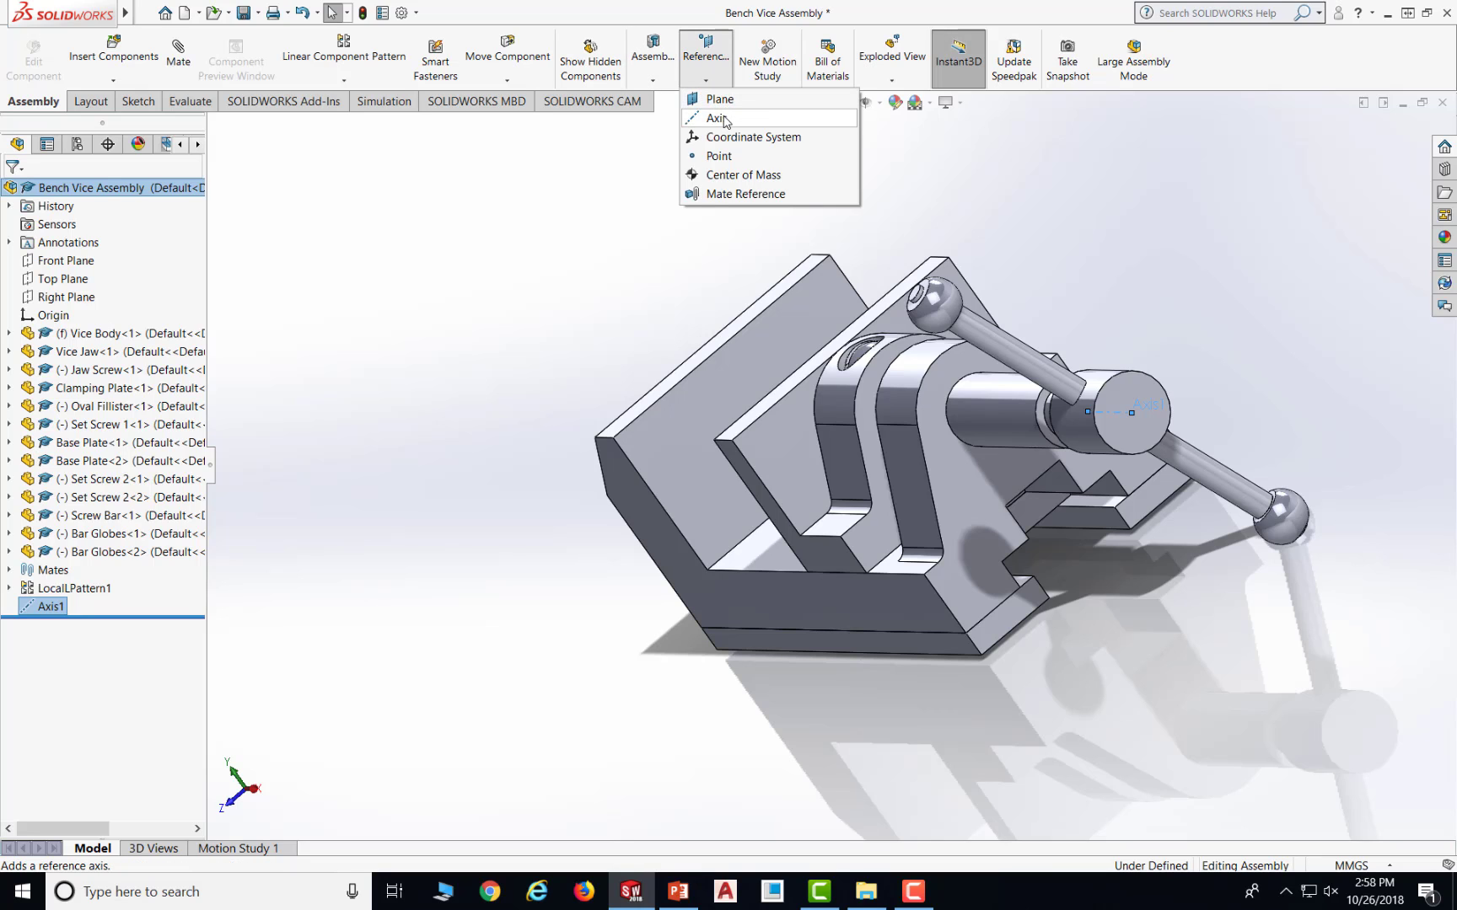
pyautogui.click(718, 118)
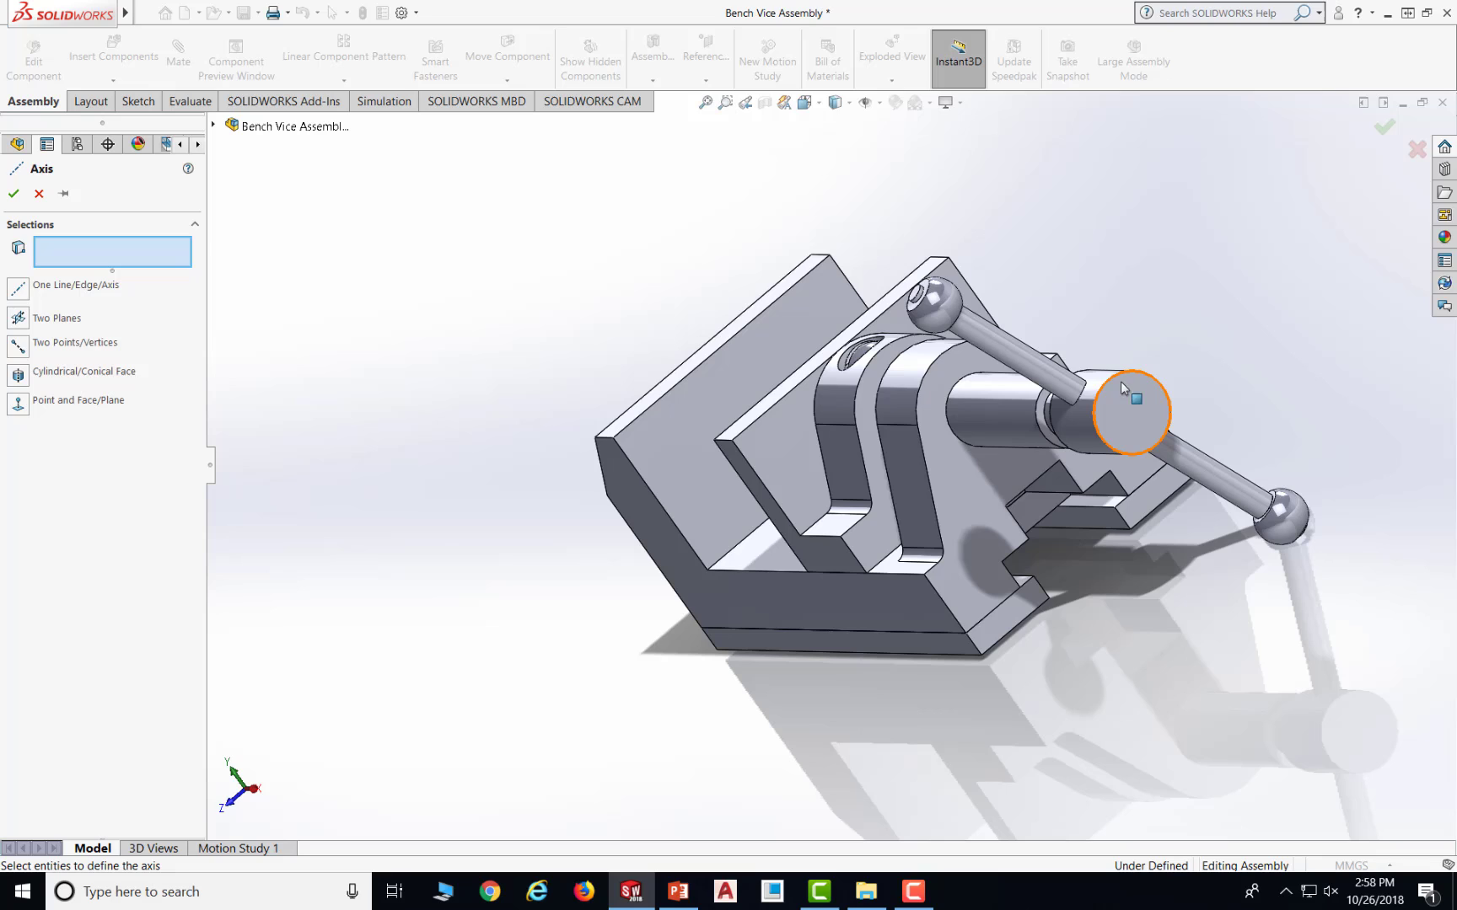
pyautogui.click(1045, 380)
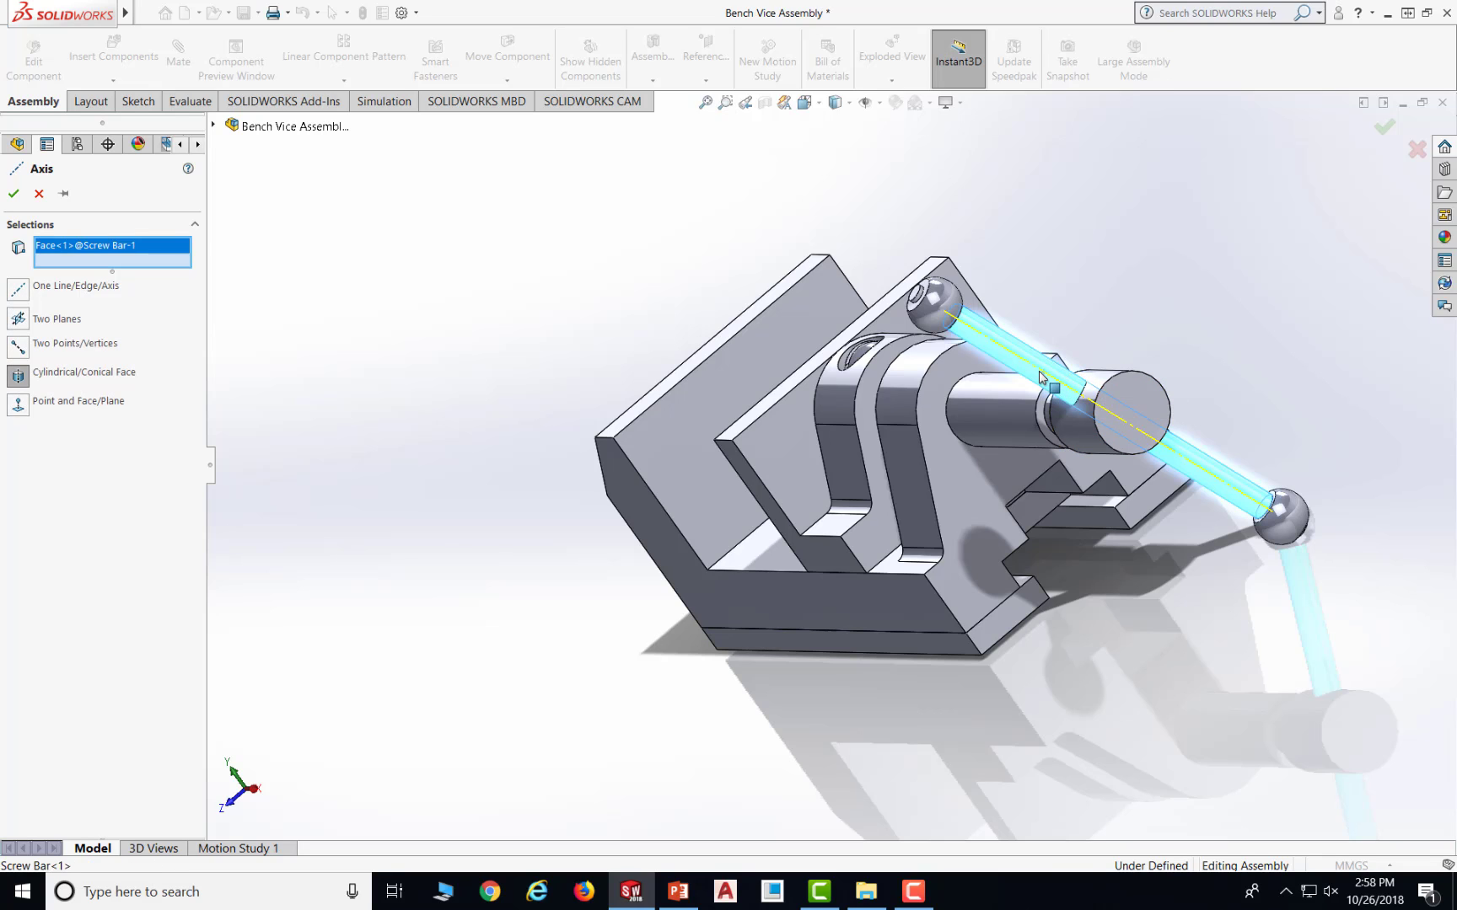
pyautogui.click(8, 198)
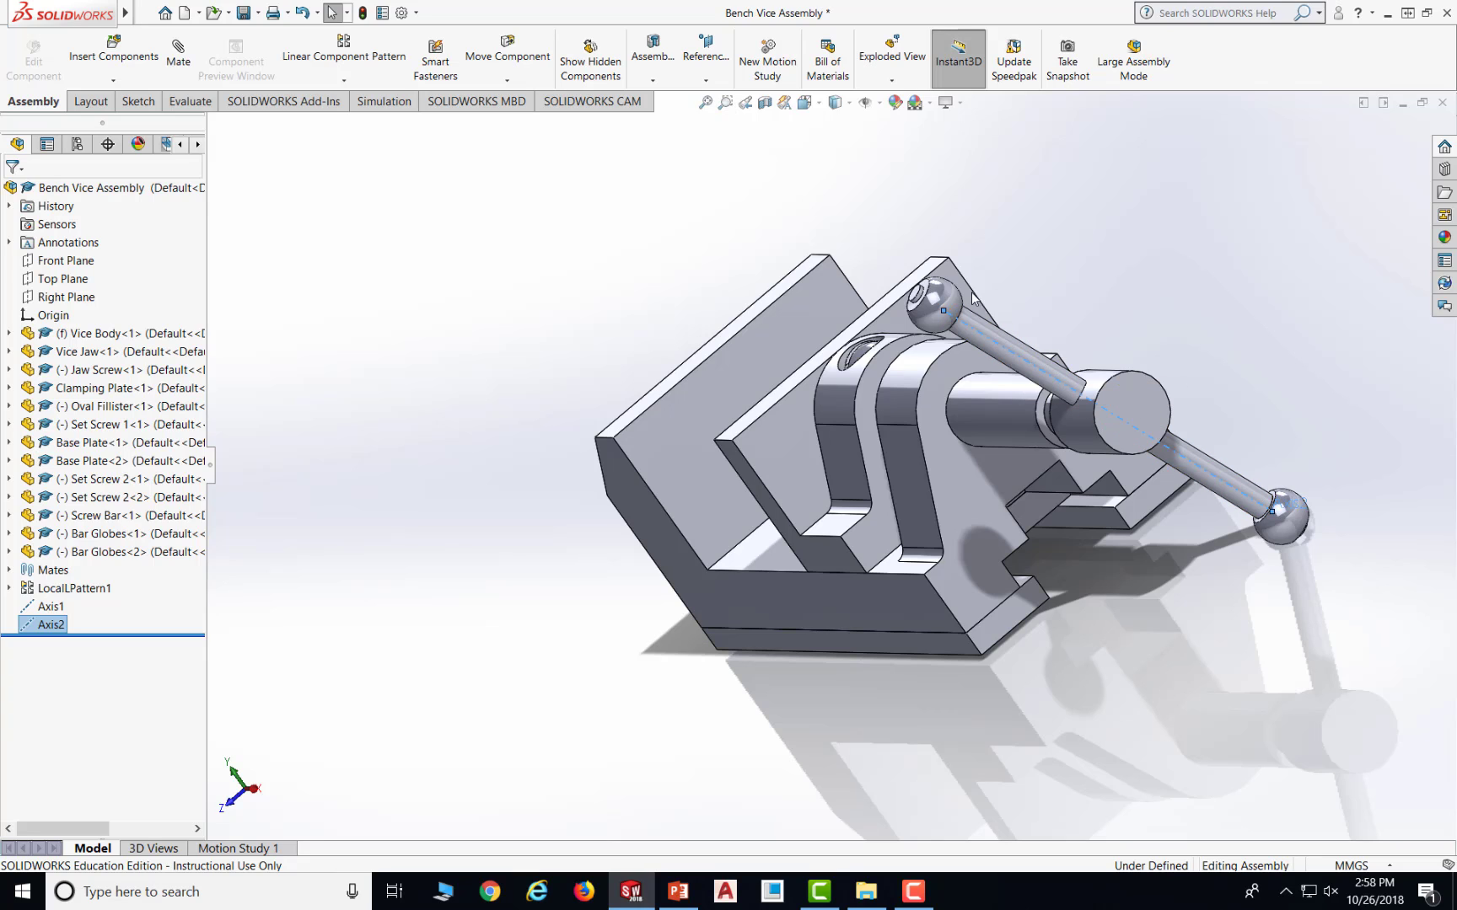
# - Create a reference plane coincident with the jaw screw head's axis and perpendicular to the screw bar's axis
pyautogui.click(705, 82)
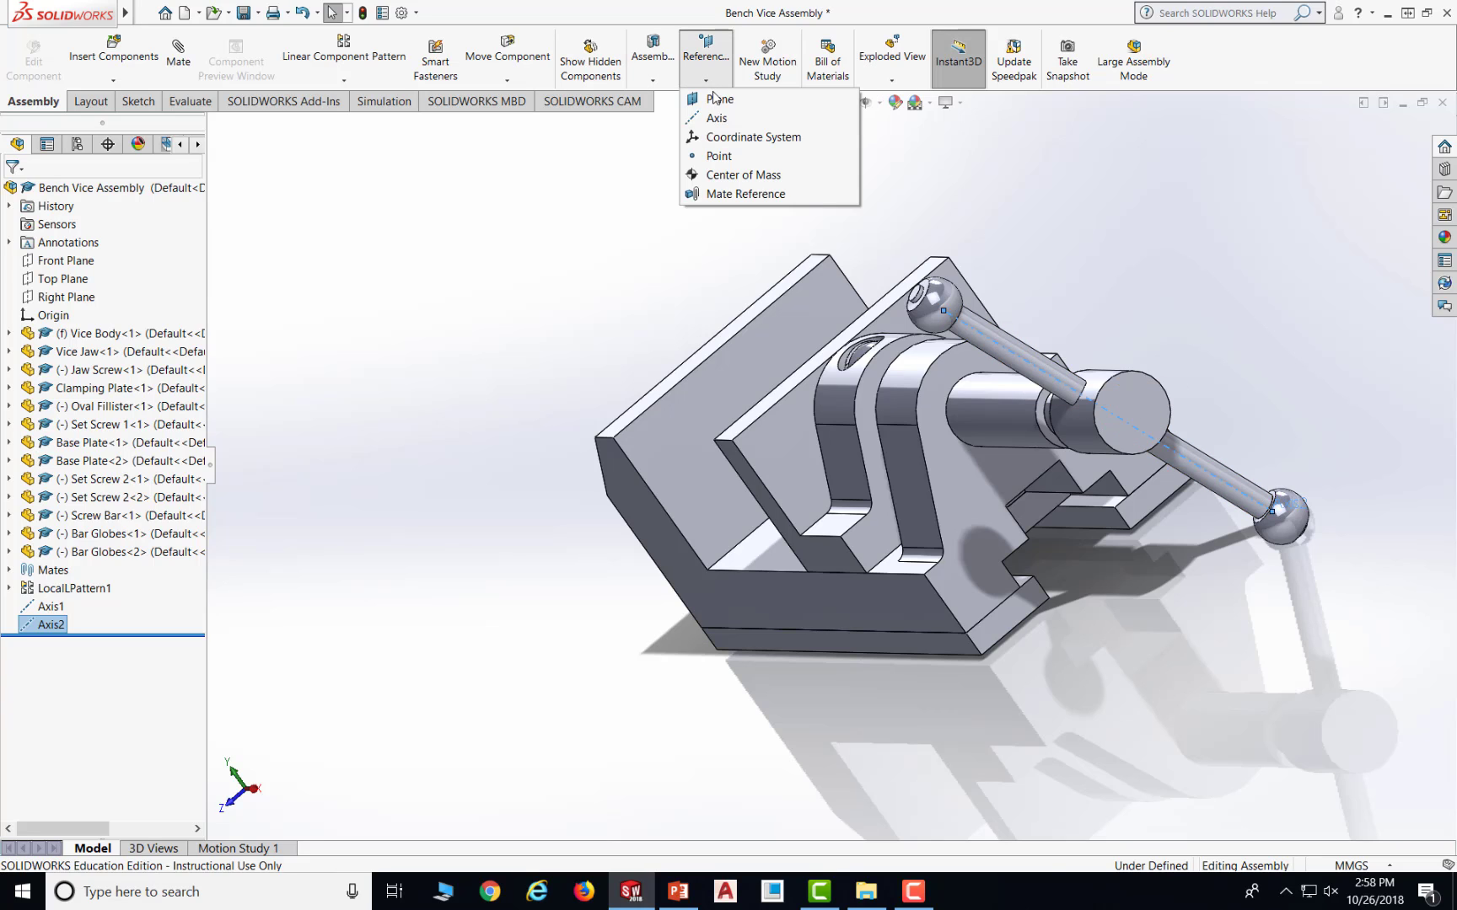
pyautogui.click(716, 99)
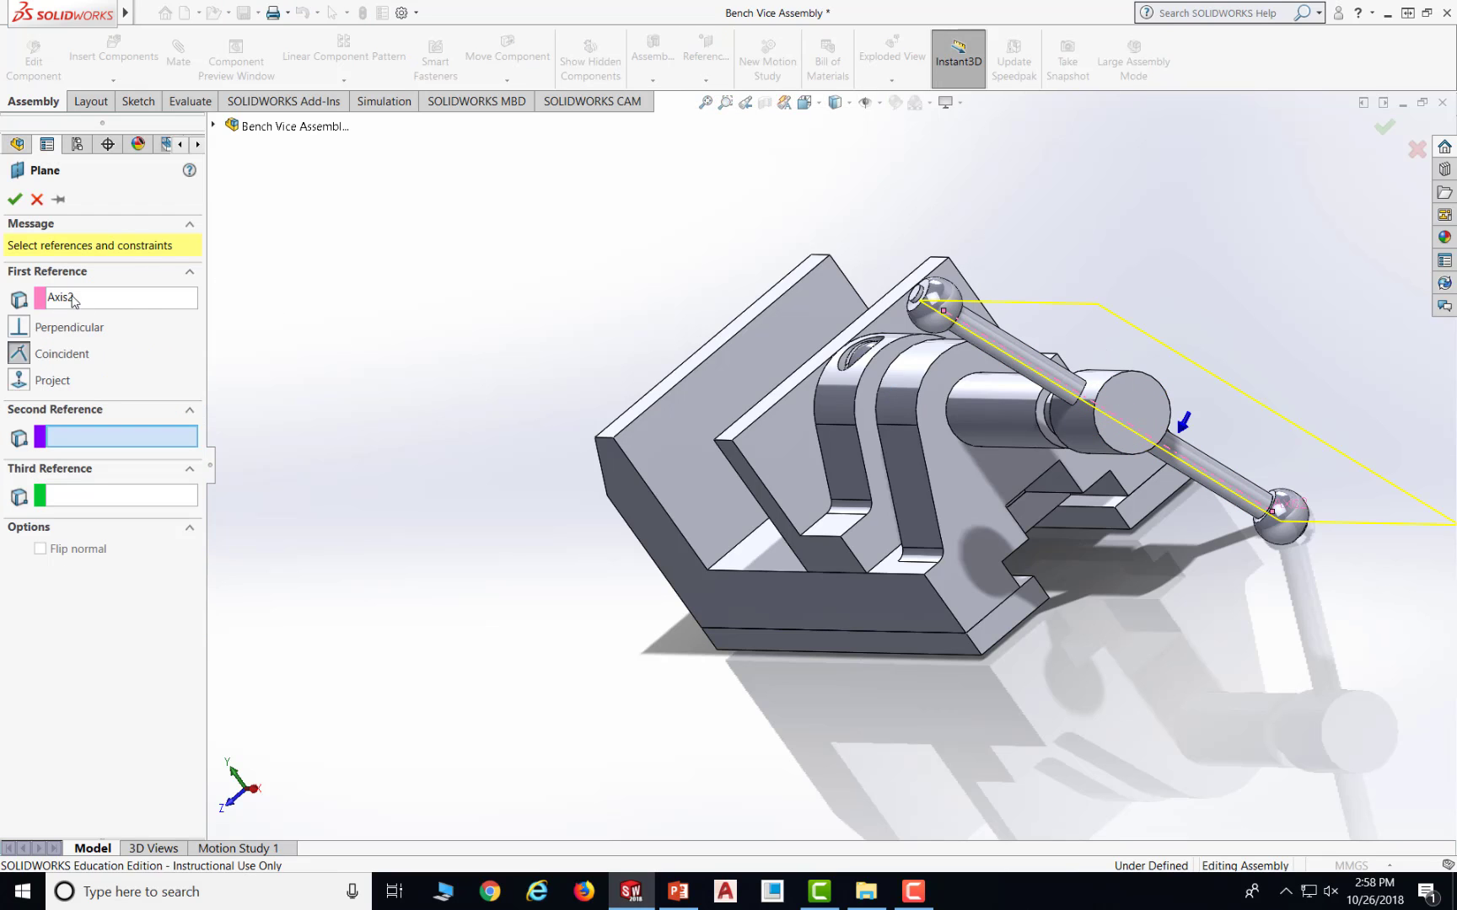
pyautogui.click(92, 299)
pyautogui.press('Delete')
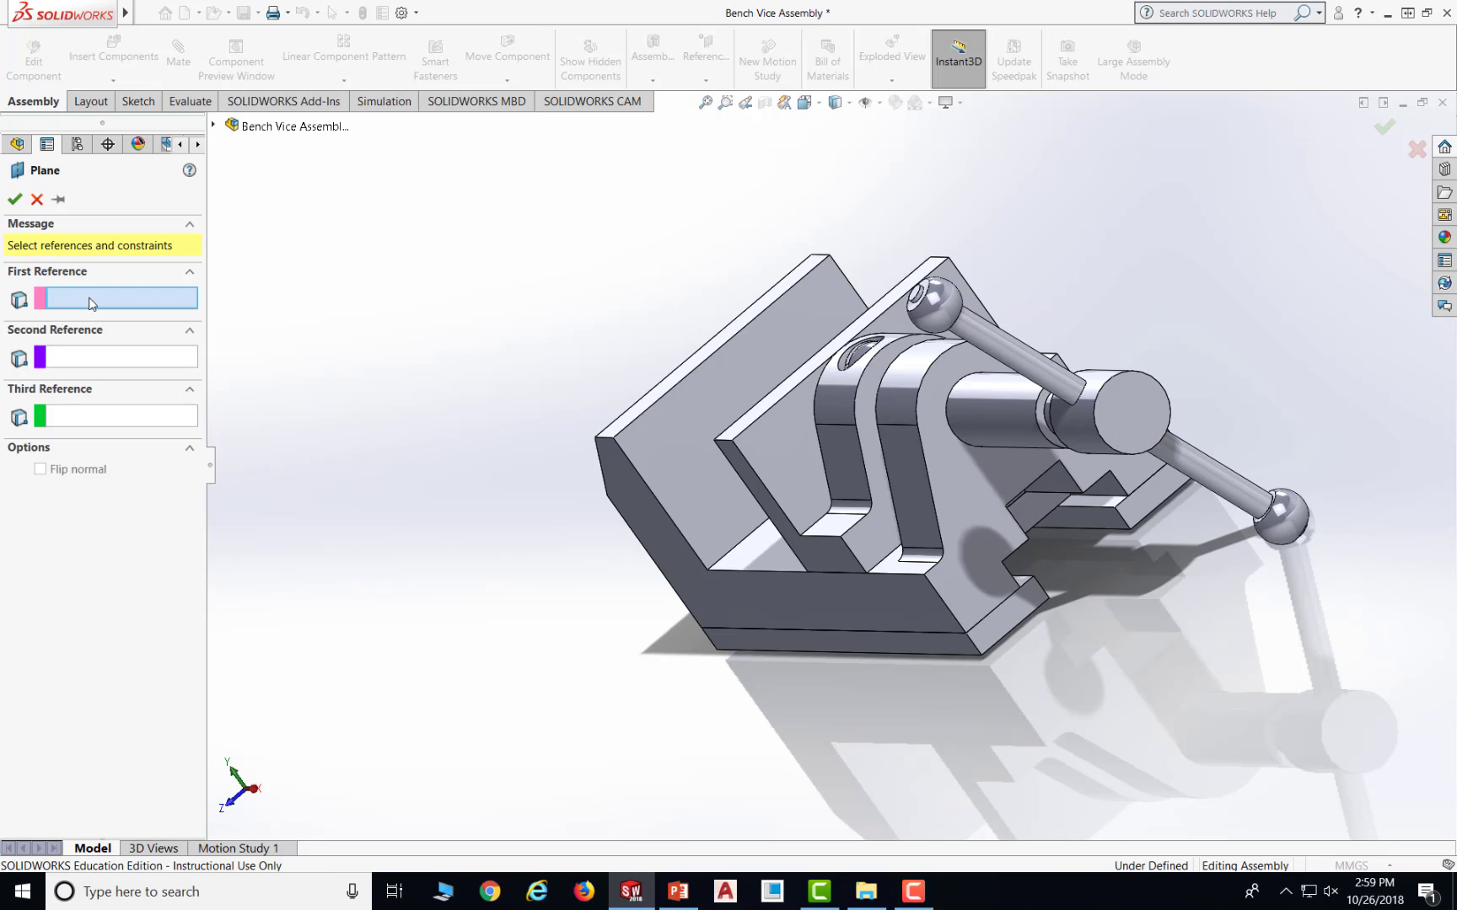
pyautogui.click(214, 125)
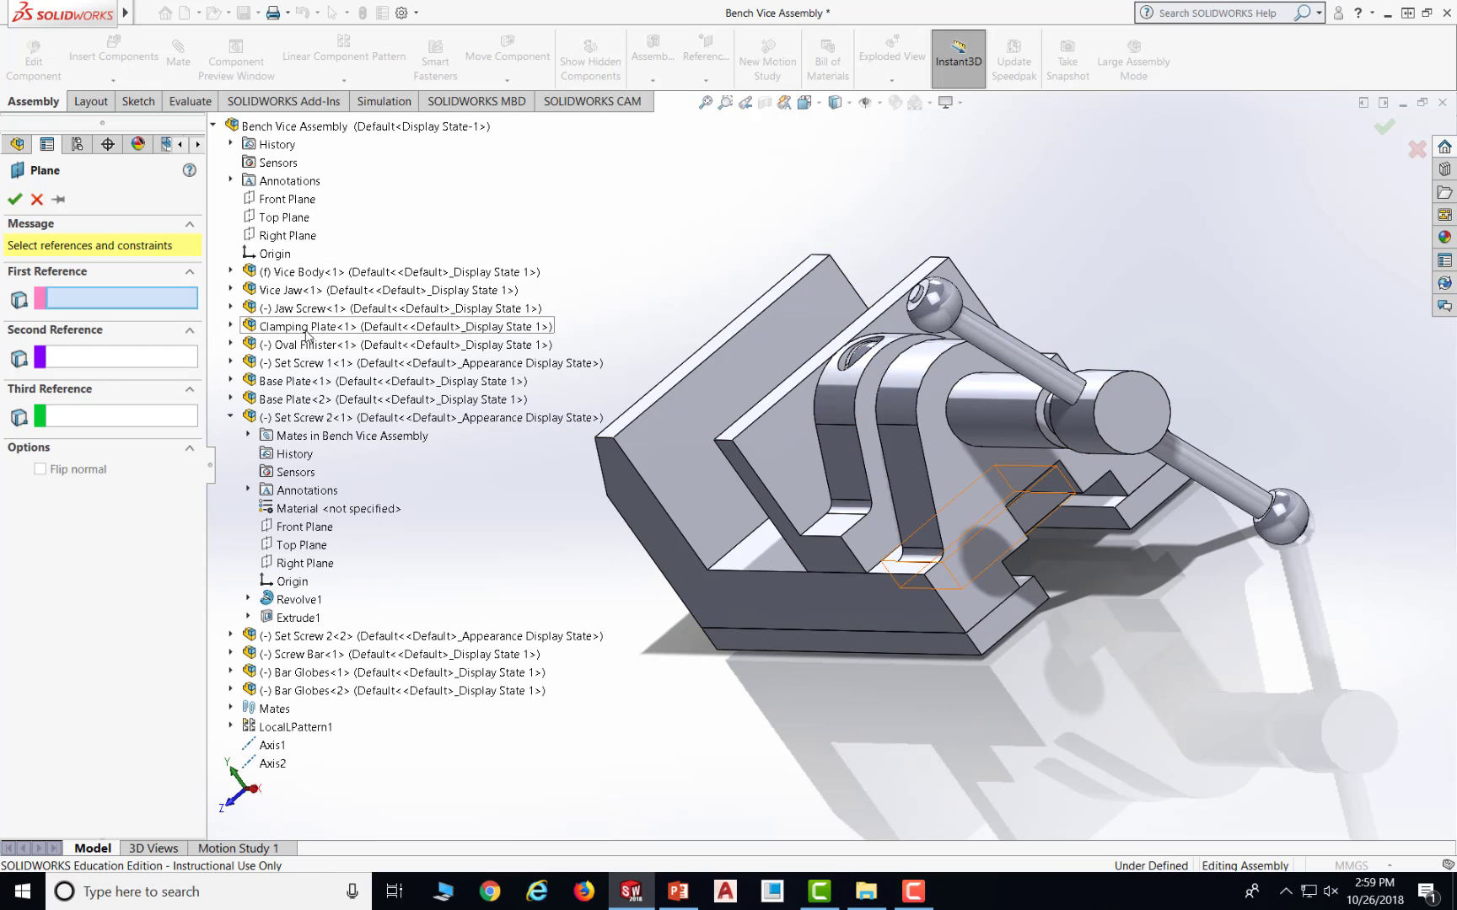
pyautogui.click(271, 745)
pyautogui.moveTo(1129, 329); pyautogui.dragTo(1130, 367, button='middle')
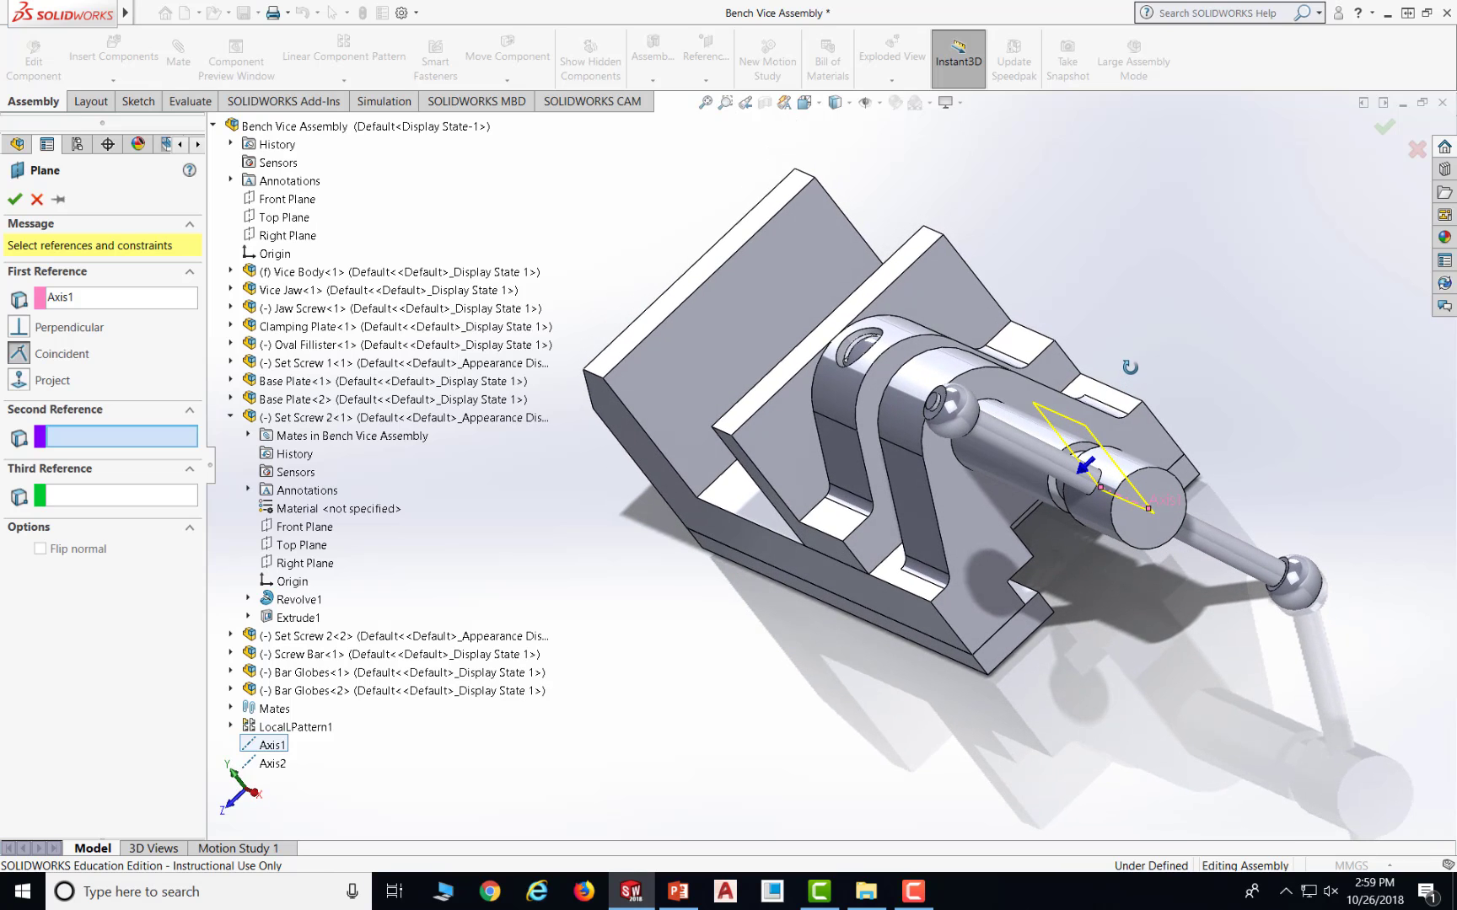
pyautogui.click(82, 439)
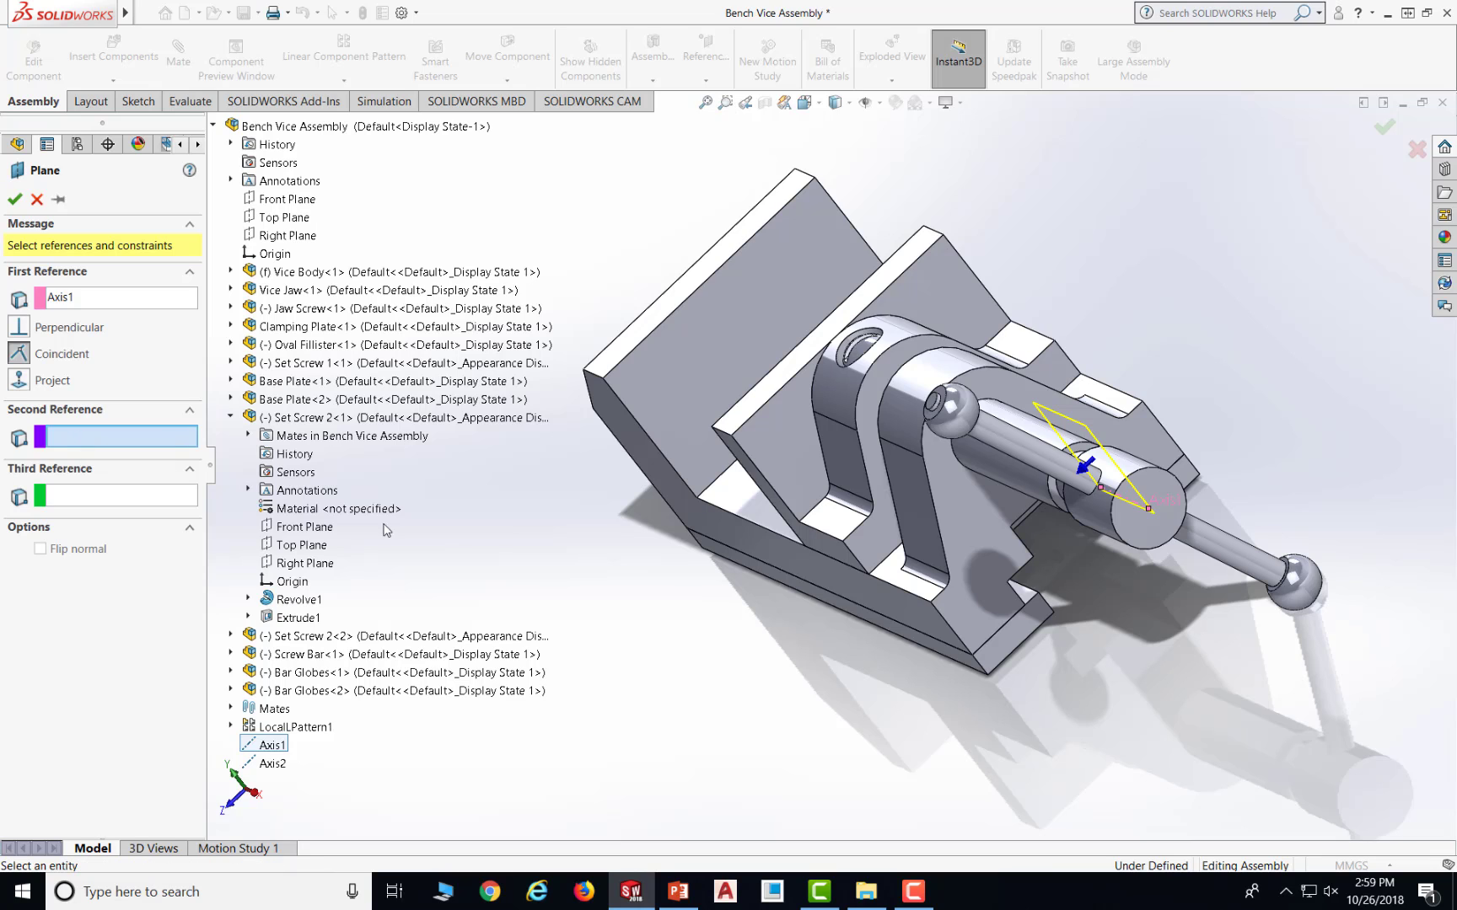
pyautogui.click(272, 764)
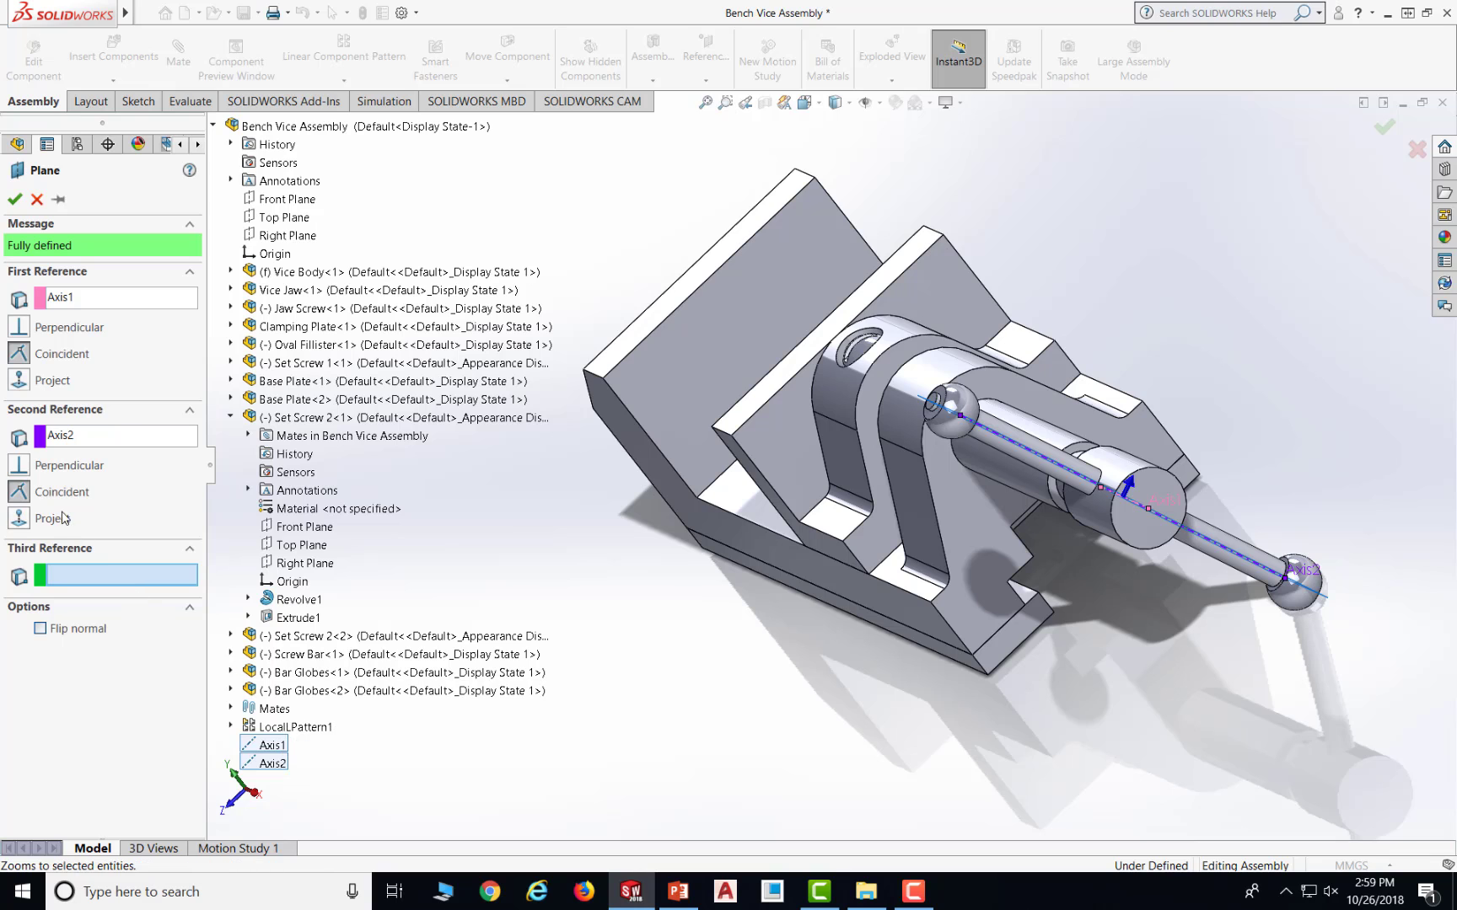
pyautogui.click(18, 466)
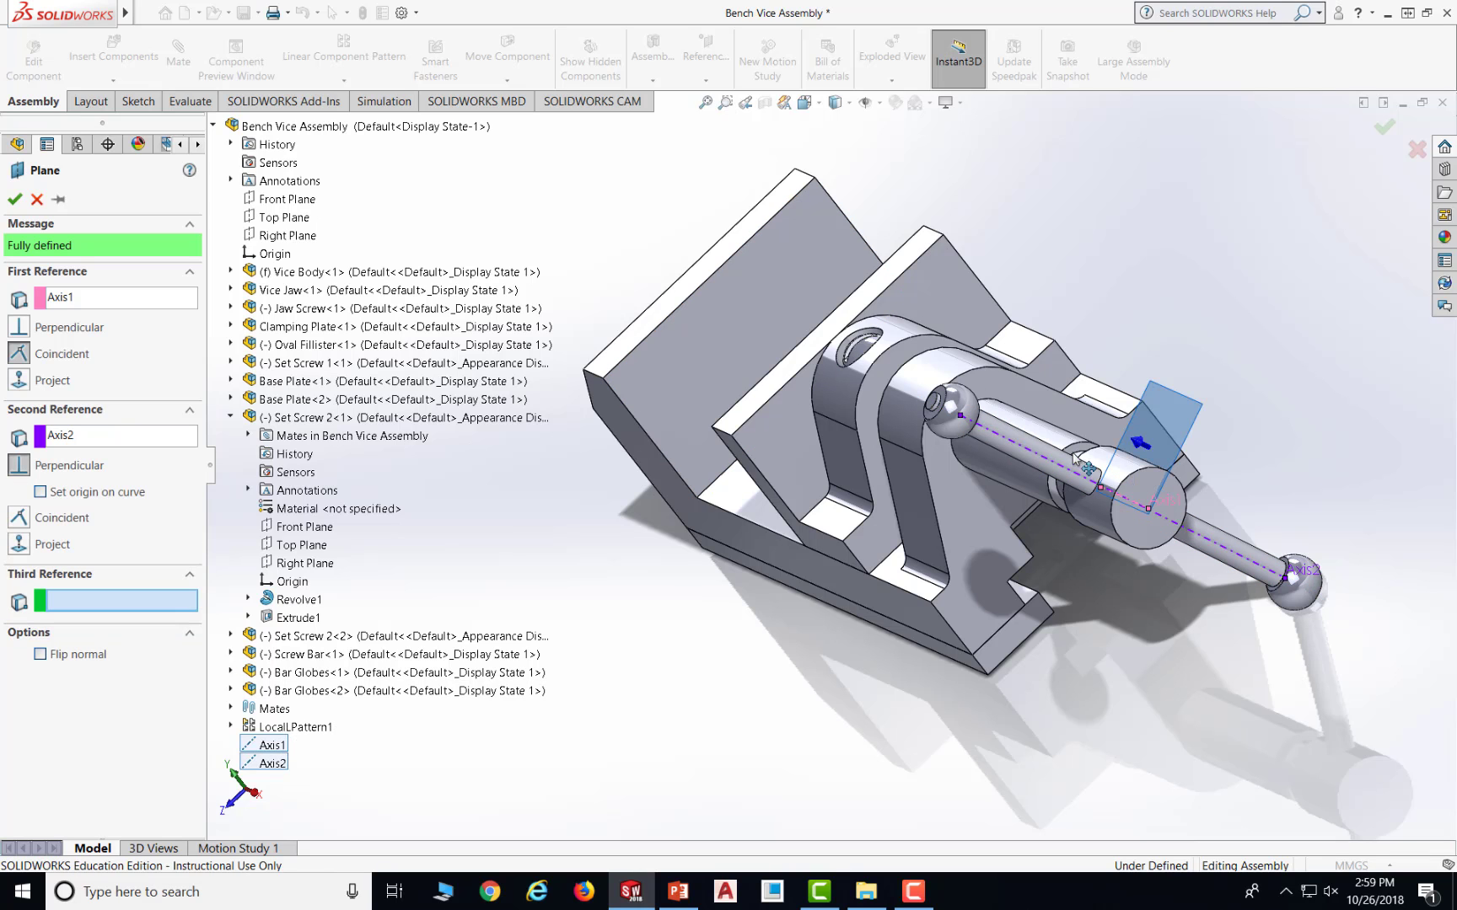
pyautogui.moveTo(1304, 415); pyautogui.dragTo(1252, 445, button='middle')
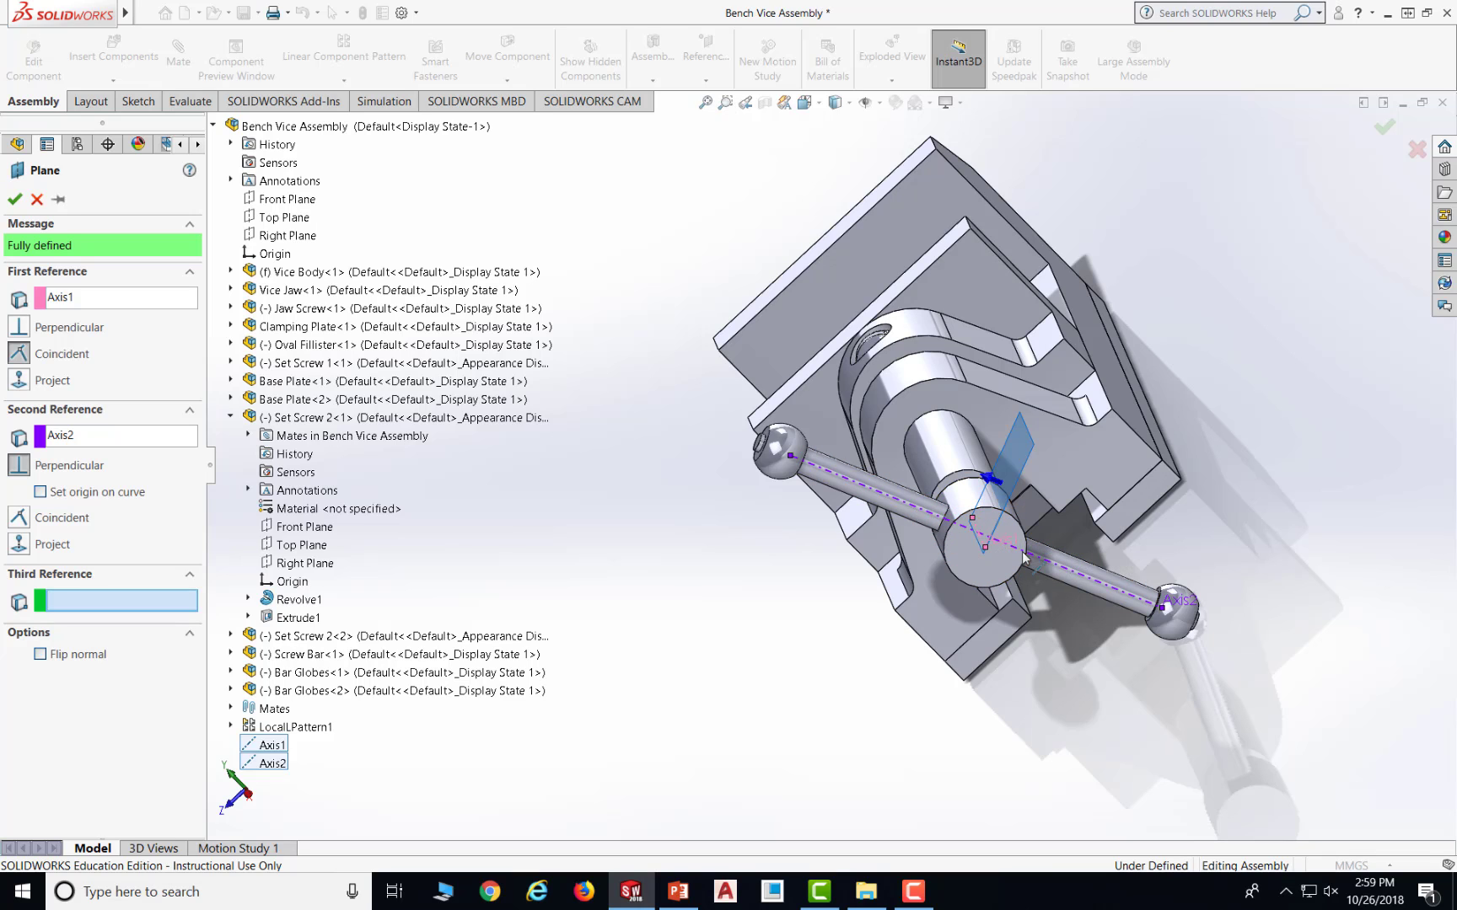
pyautogui.click(15, 196)
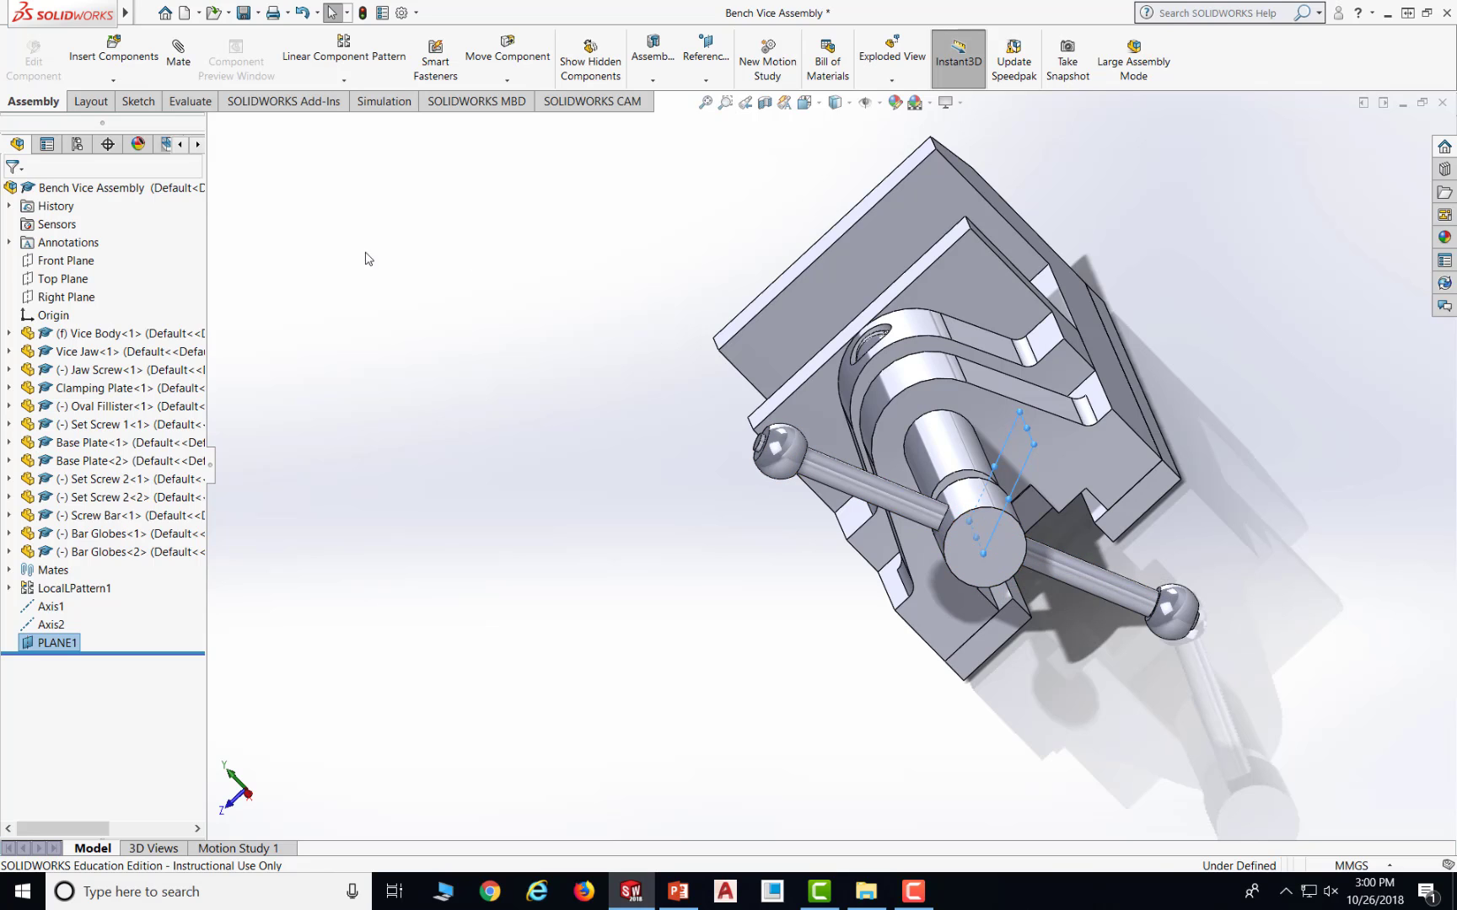
# - Start a mate between the new reference plane and the flat inner face of the bar globe at the screw bar's end
pyautogui.click(171, 61)
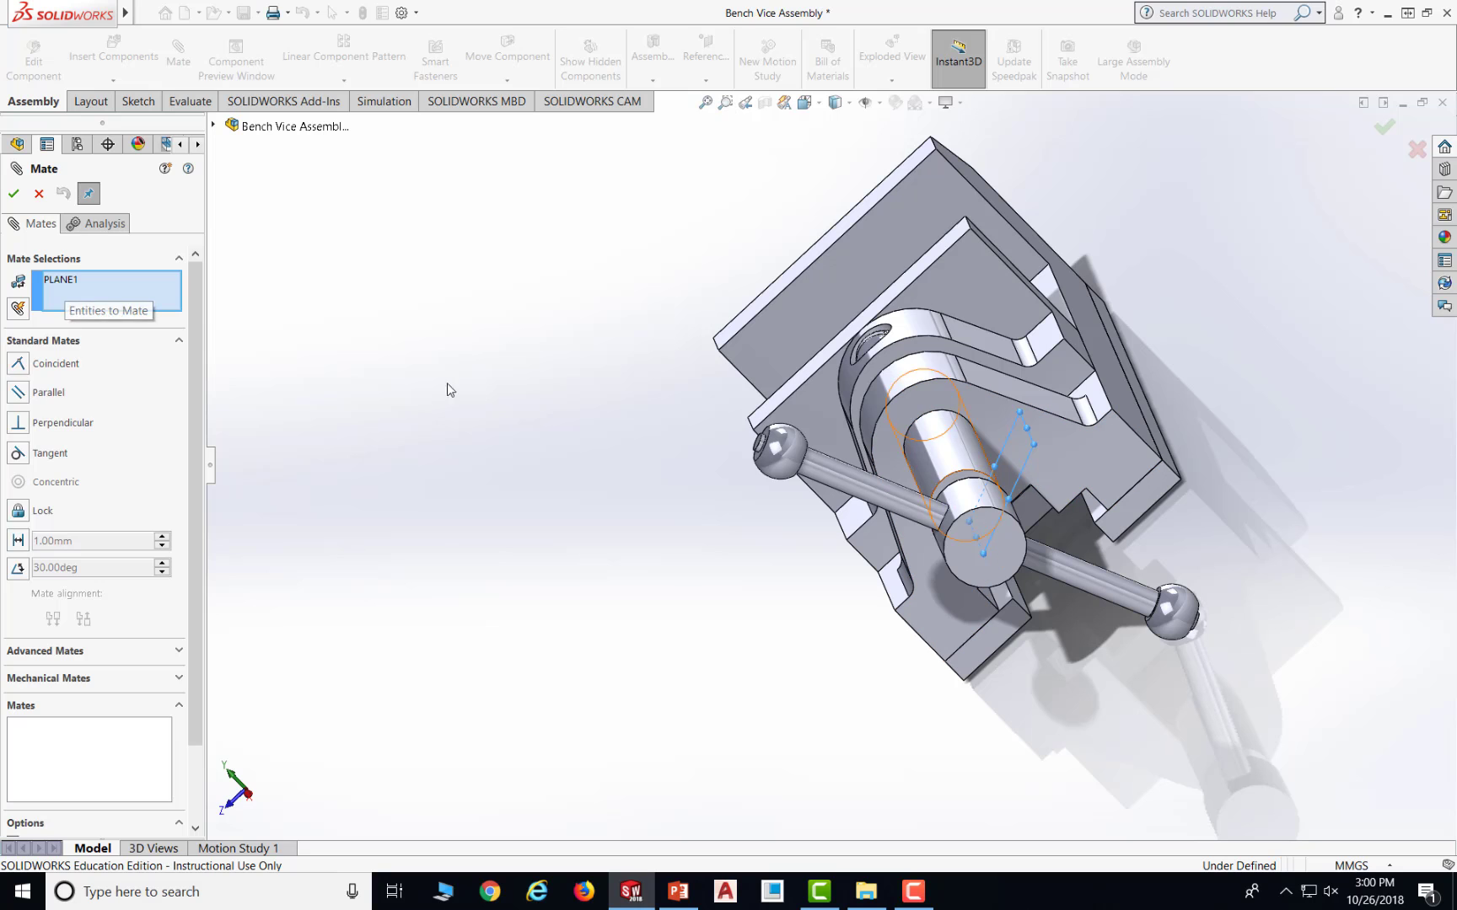
pyautogui.scroll(-3, 784, 487)
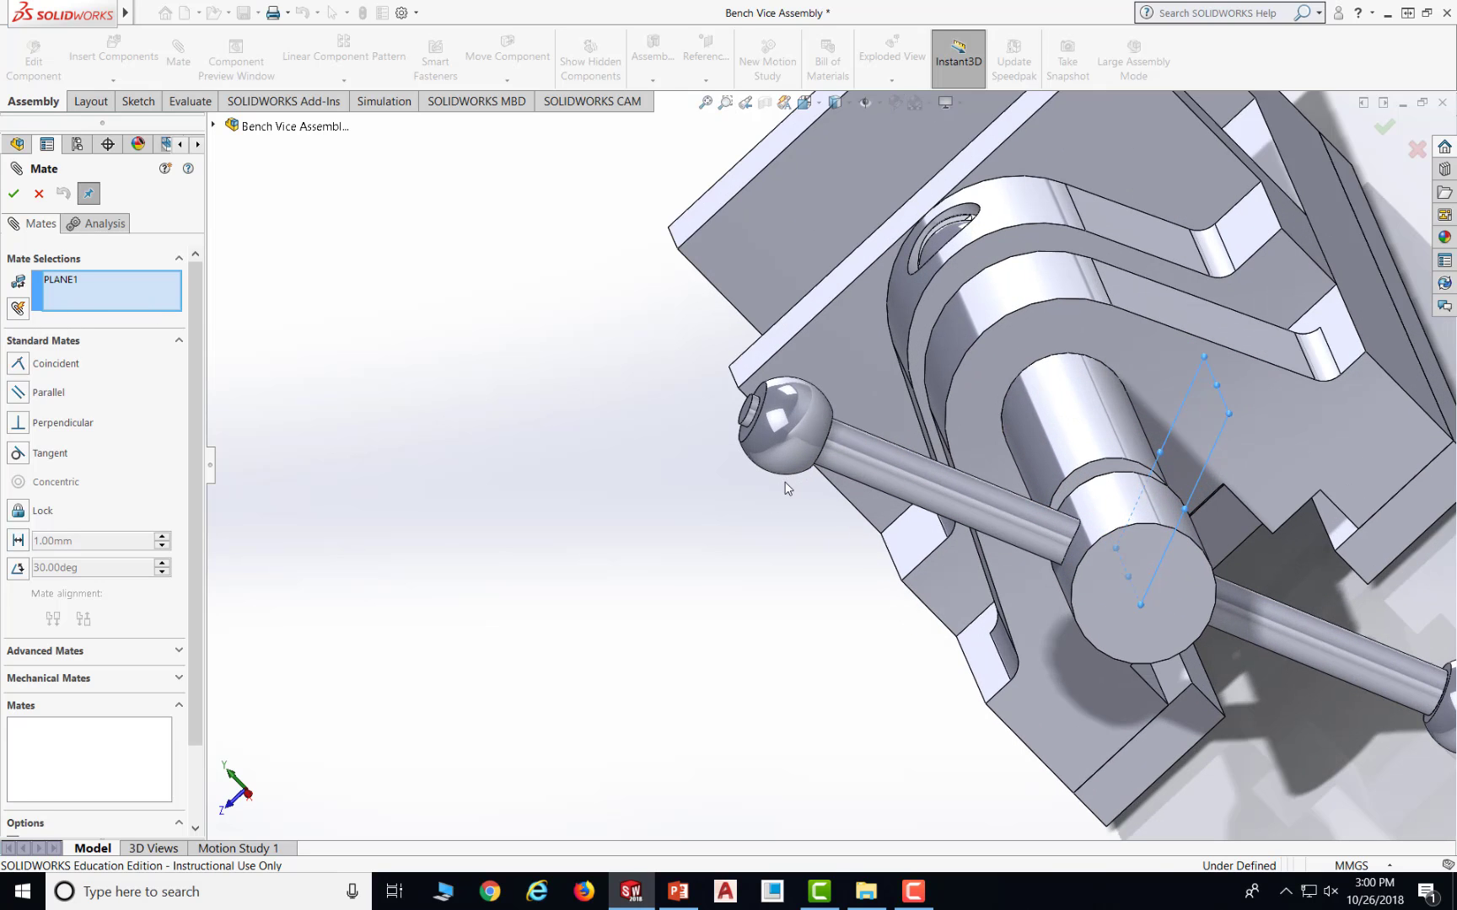
pyautogui.scroll(-2, 817, 470)
pyautogui.moveTo(820, 471); pyautogui.dragTo(712, 421, button='middle')
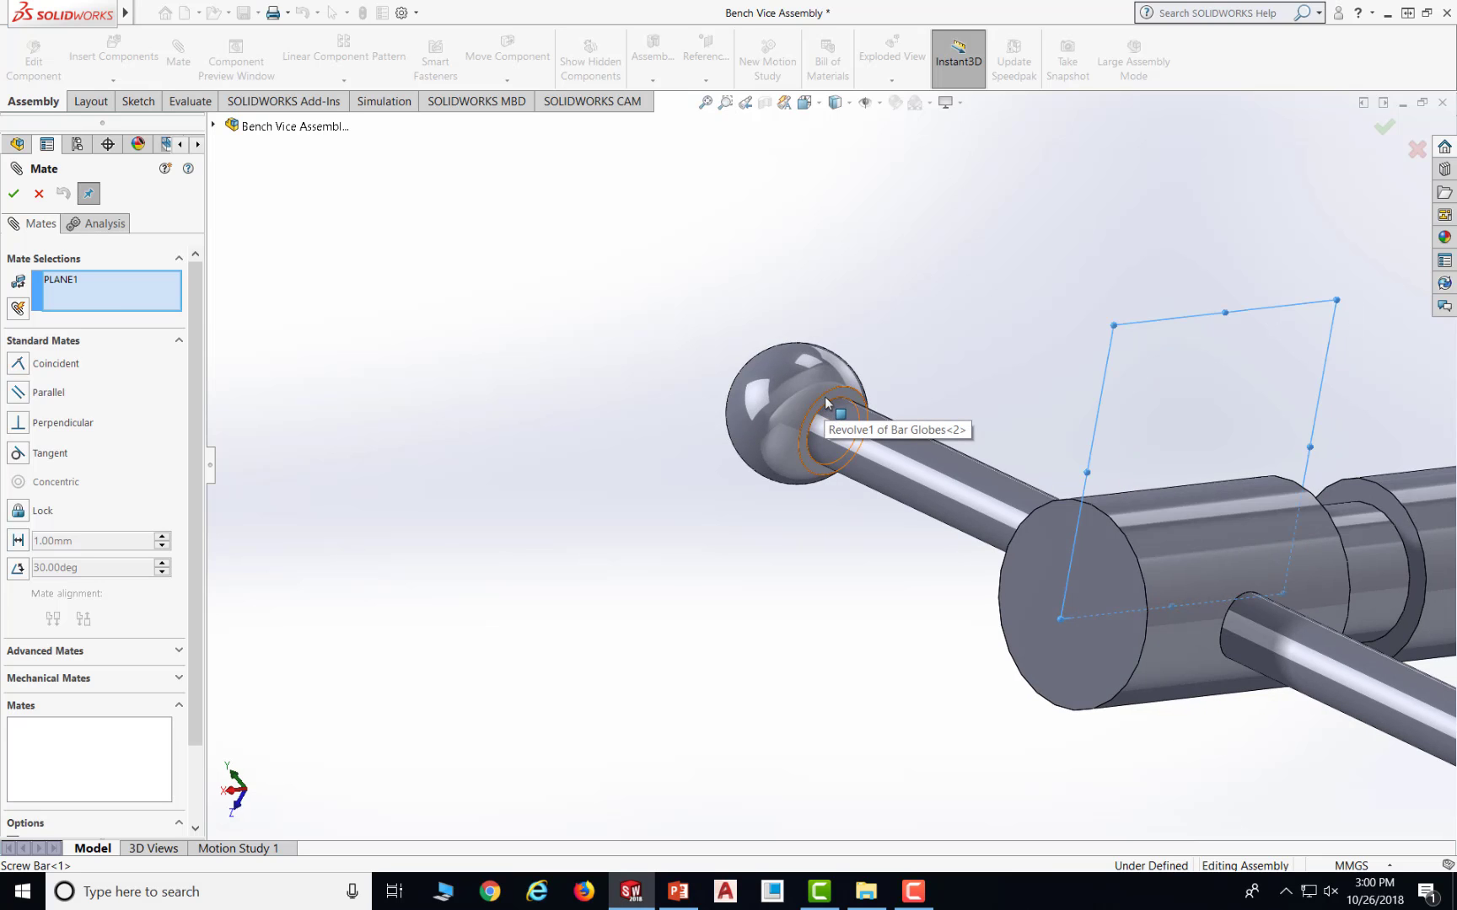
pyautogui.click(826, 403)
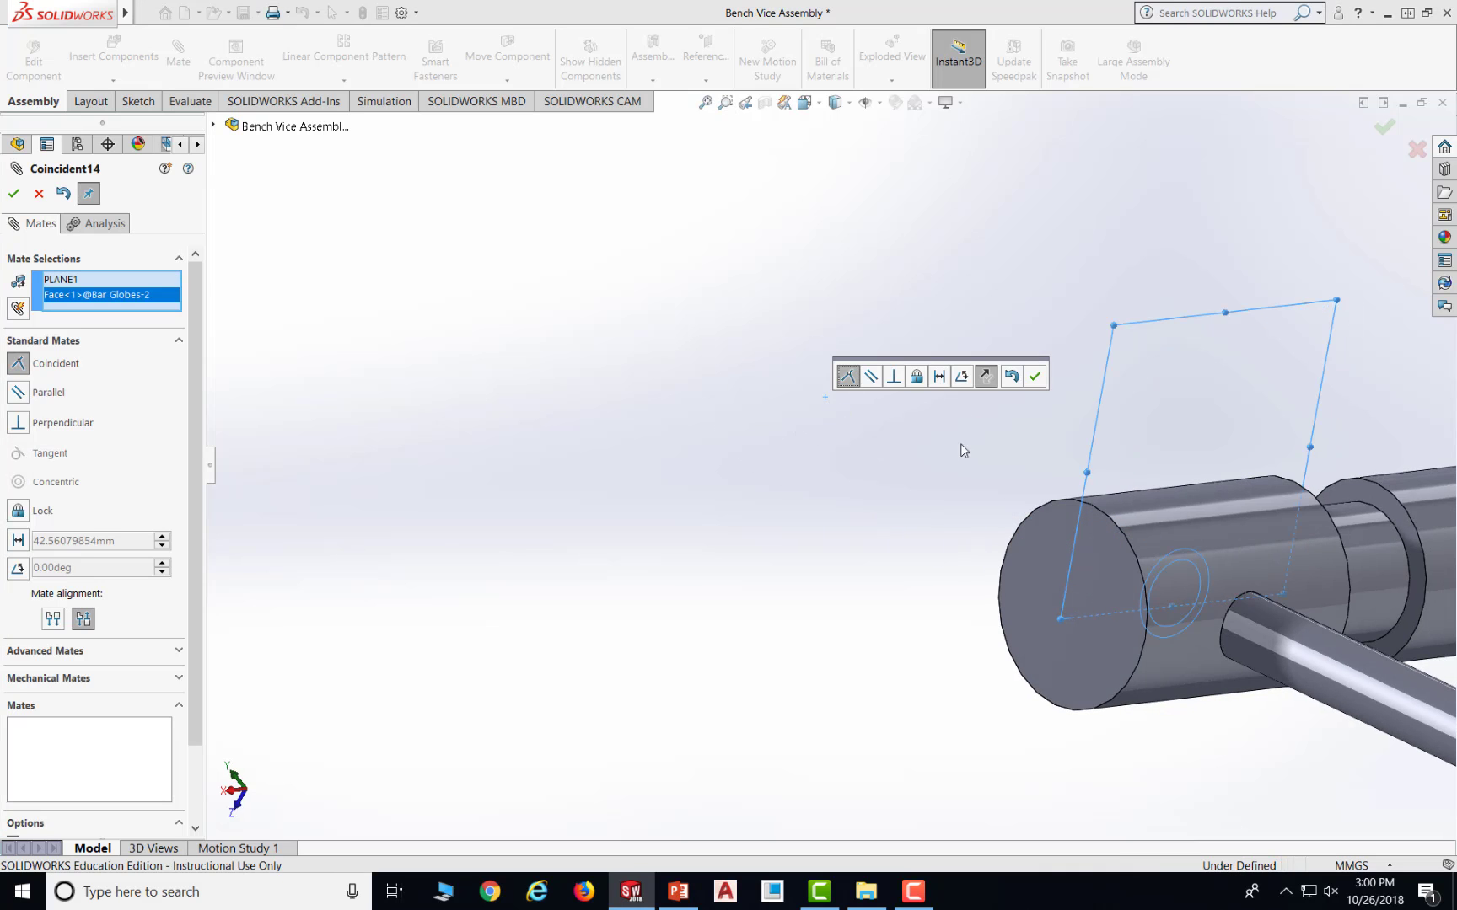
# - Change the mate between the plane and globe face to an advanced distance limit mate and open its minimum value for editing
pyautogui.moveTo(1033, 462); pyautogui.dragTo(1085, 473, button='middle')
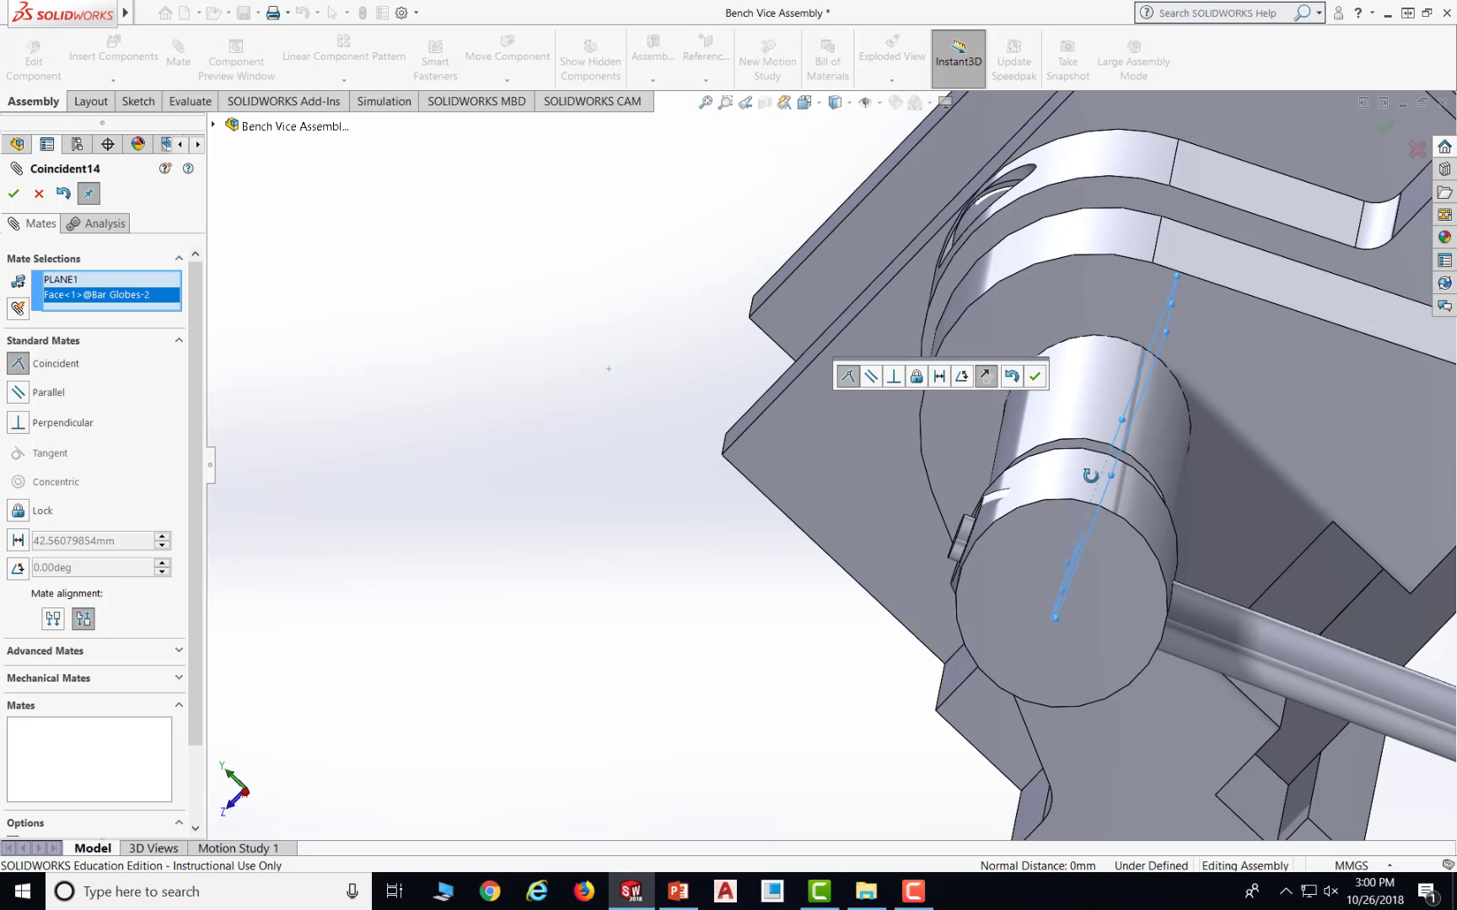
pyautogui.scroll(-1, 1085, 473)
pyautogui.scroll(2, 1062, 496)
pyautogui.scroll(1, 889, 467)
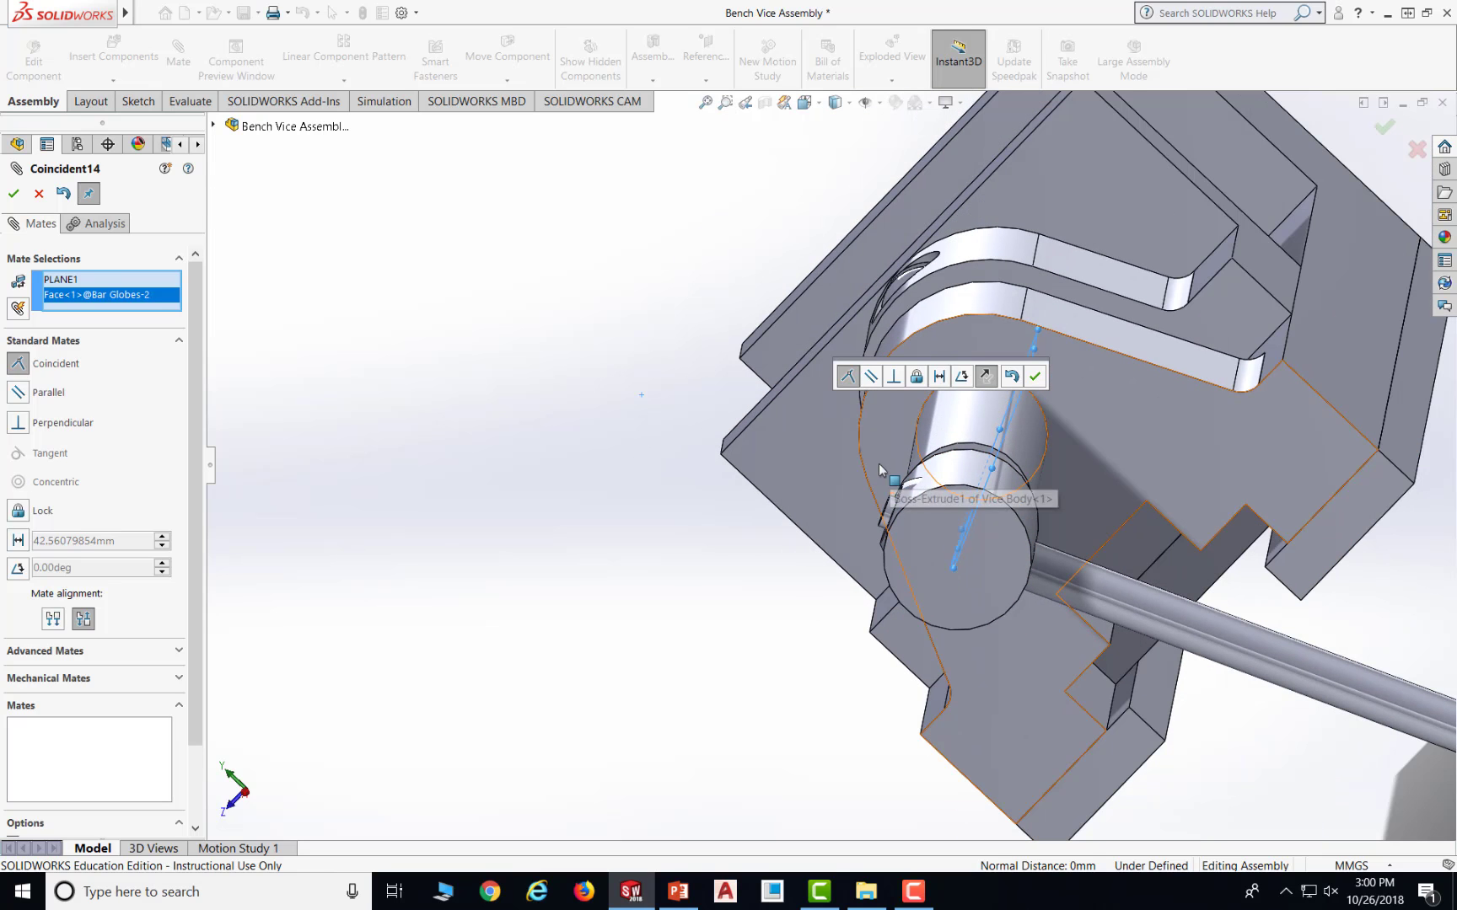
pyautogui.scroll(1, 880, 506)
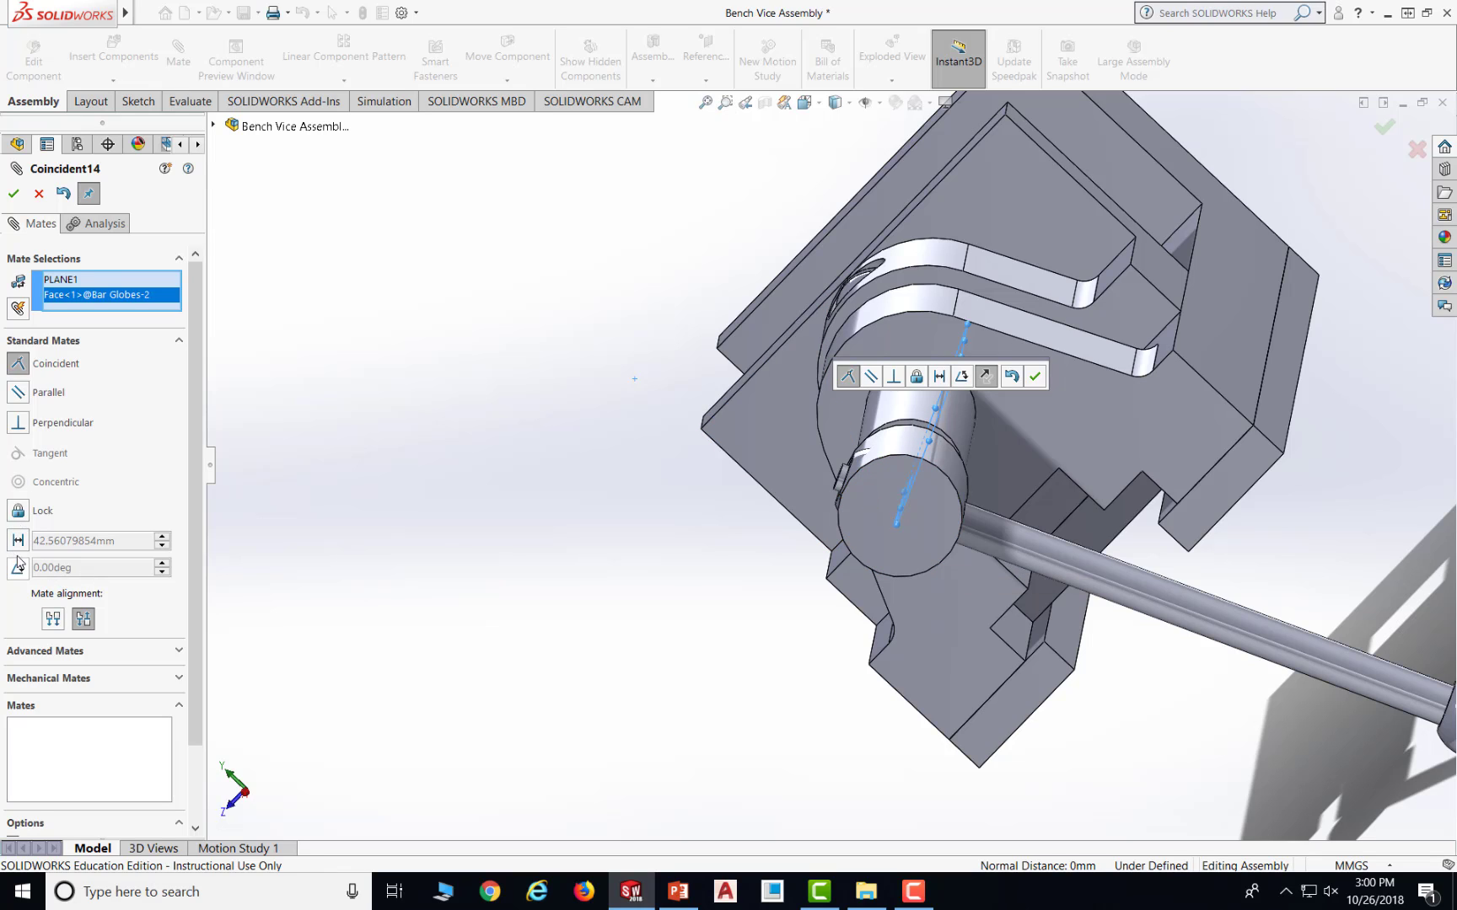
pyautogui.click(126, 658)
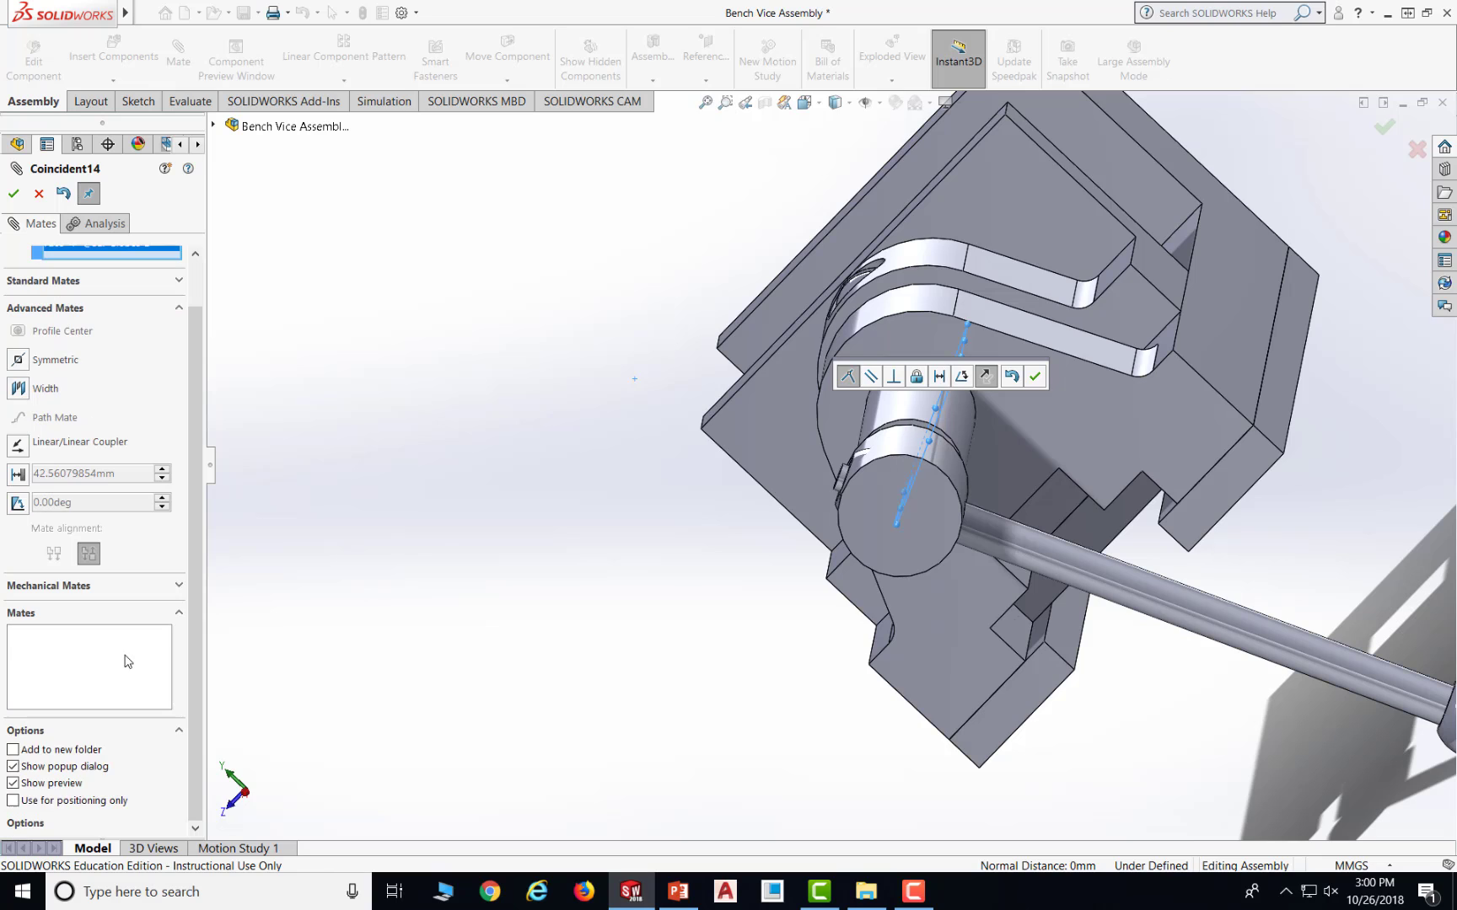
pyautogui.click(17, 473)
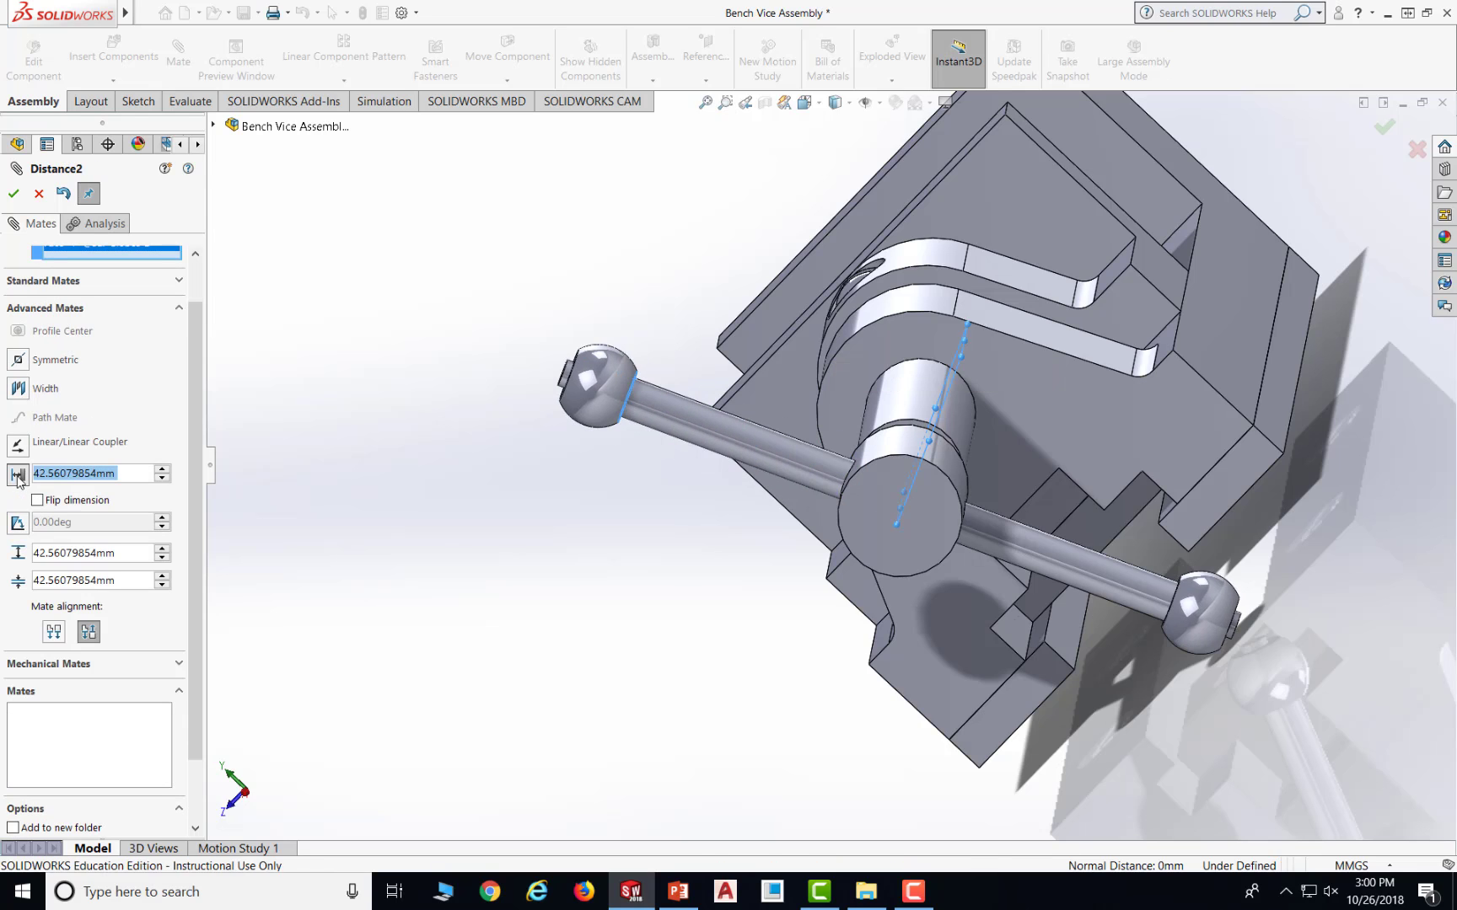
pyautogui.click(115, 583)
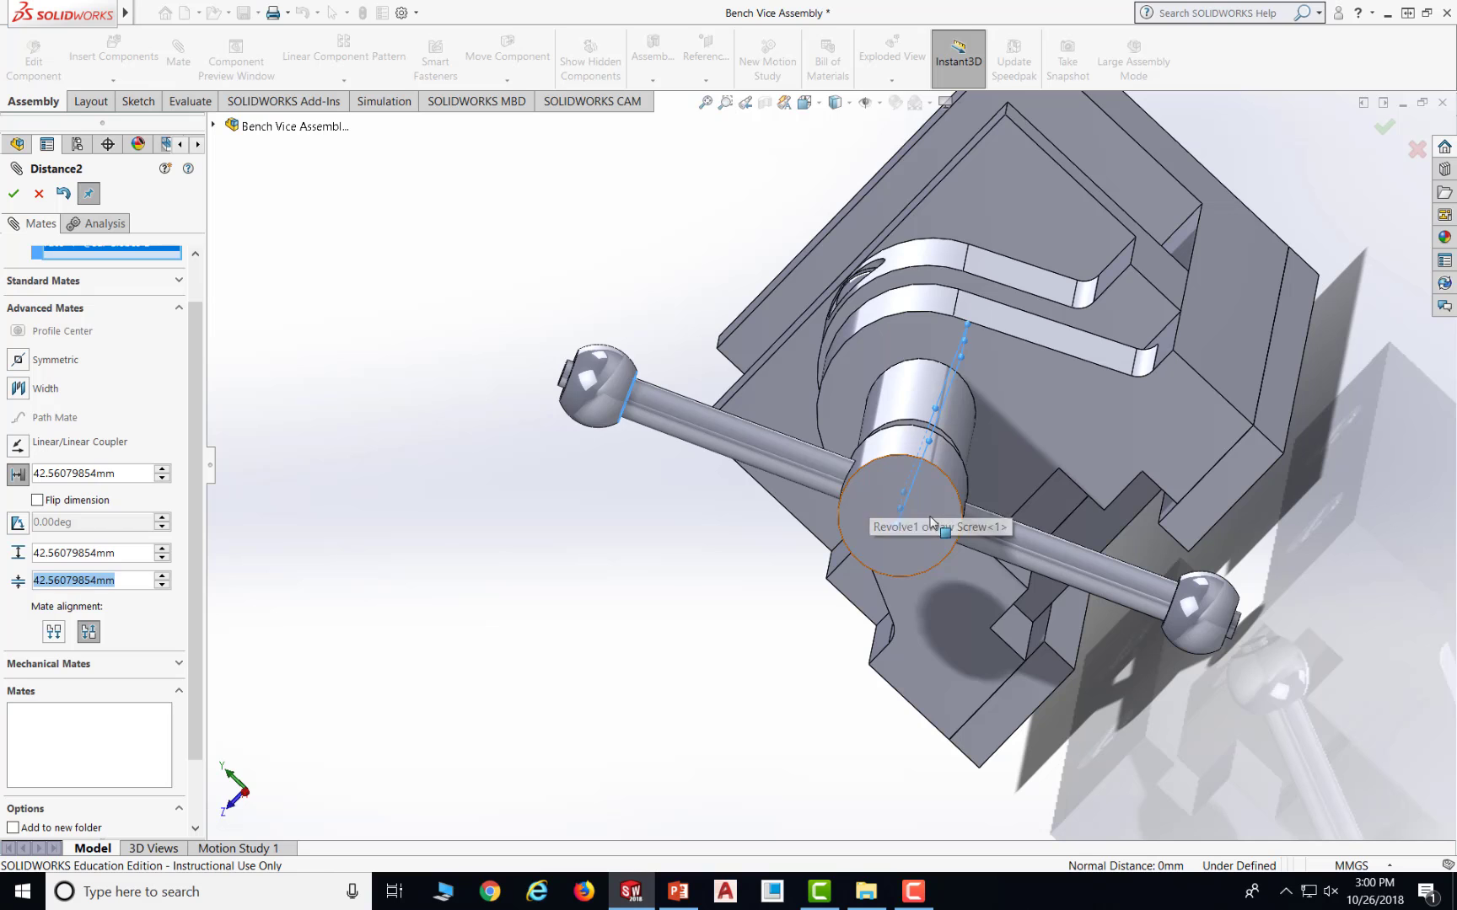
# - Switch to the PowerPoint presentation and look through the component drawings for the jaw screw and screw bar dimensions
pyautogui.click(678, 891)
pyautogui.scroll(2, 821, 523)
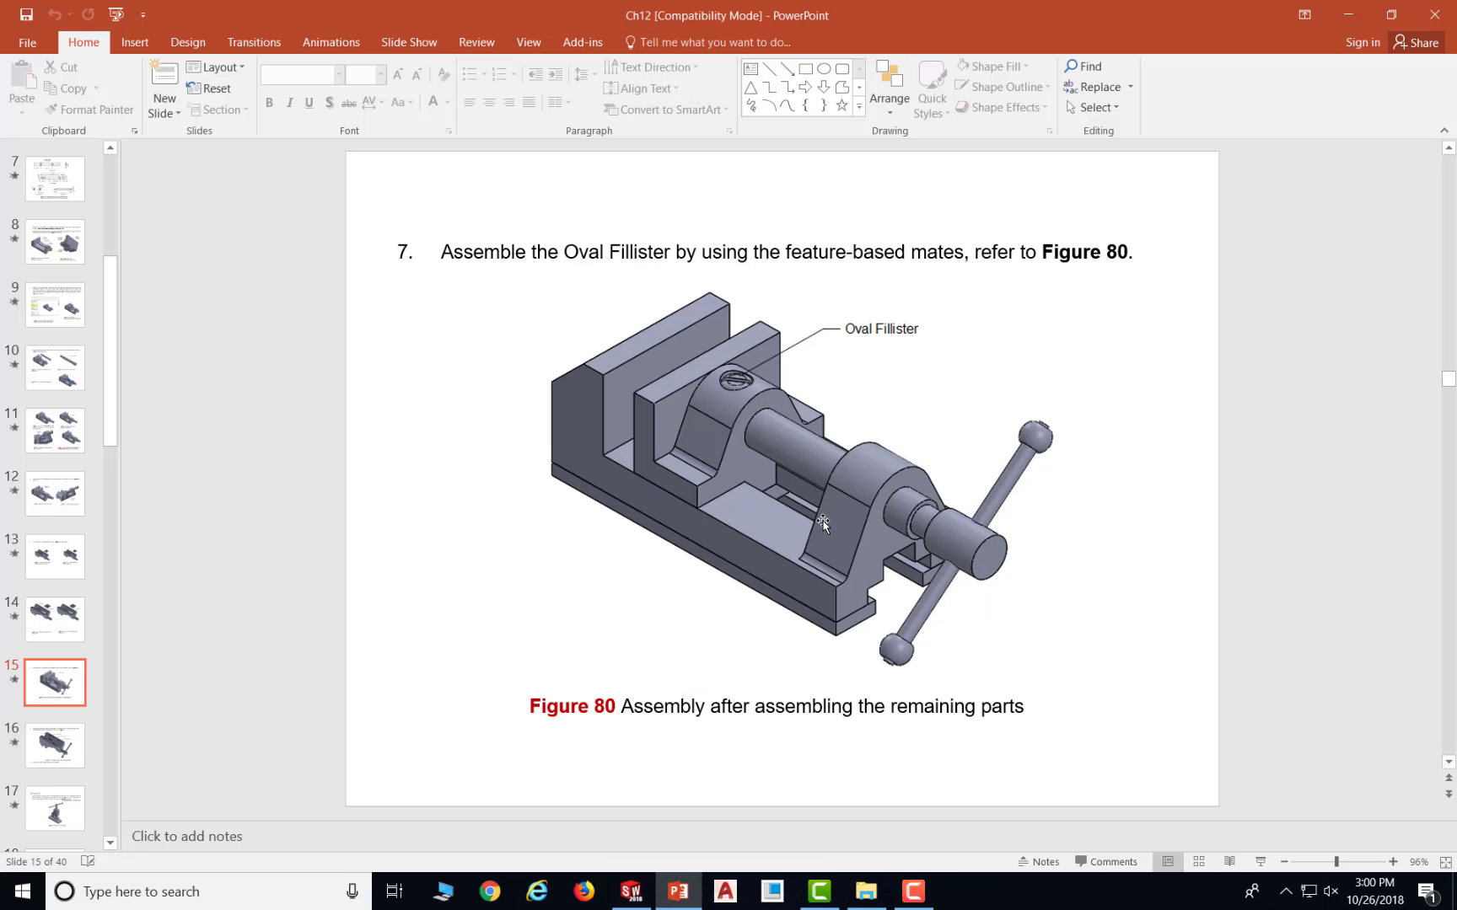
pyautogui.scroll(6, 822, 523)
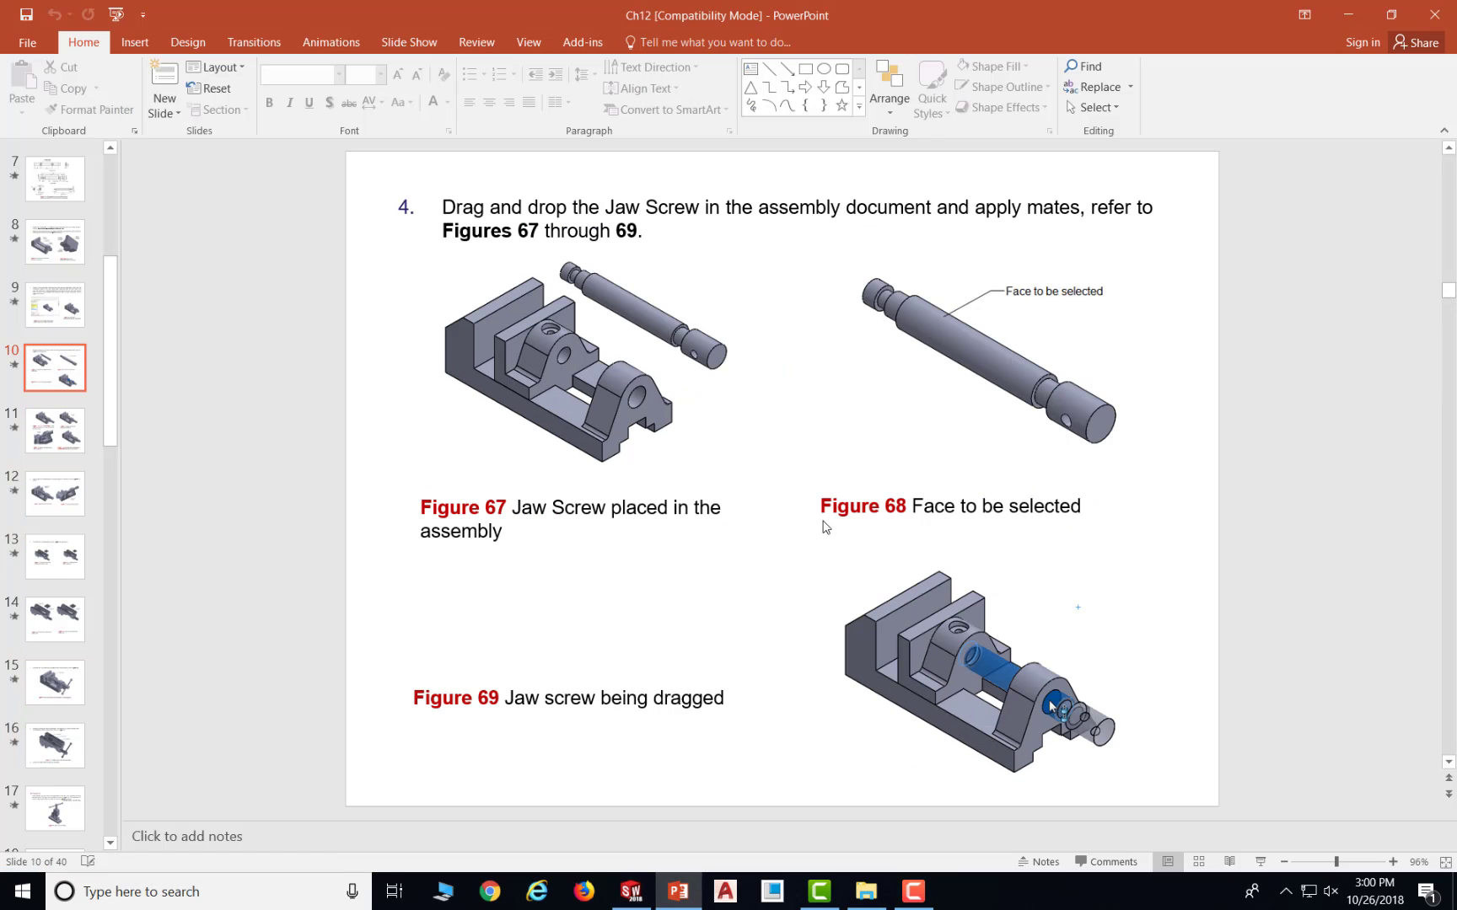
pyautogui.scroll(1, 823, 524)
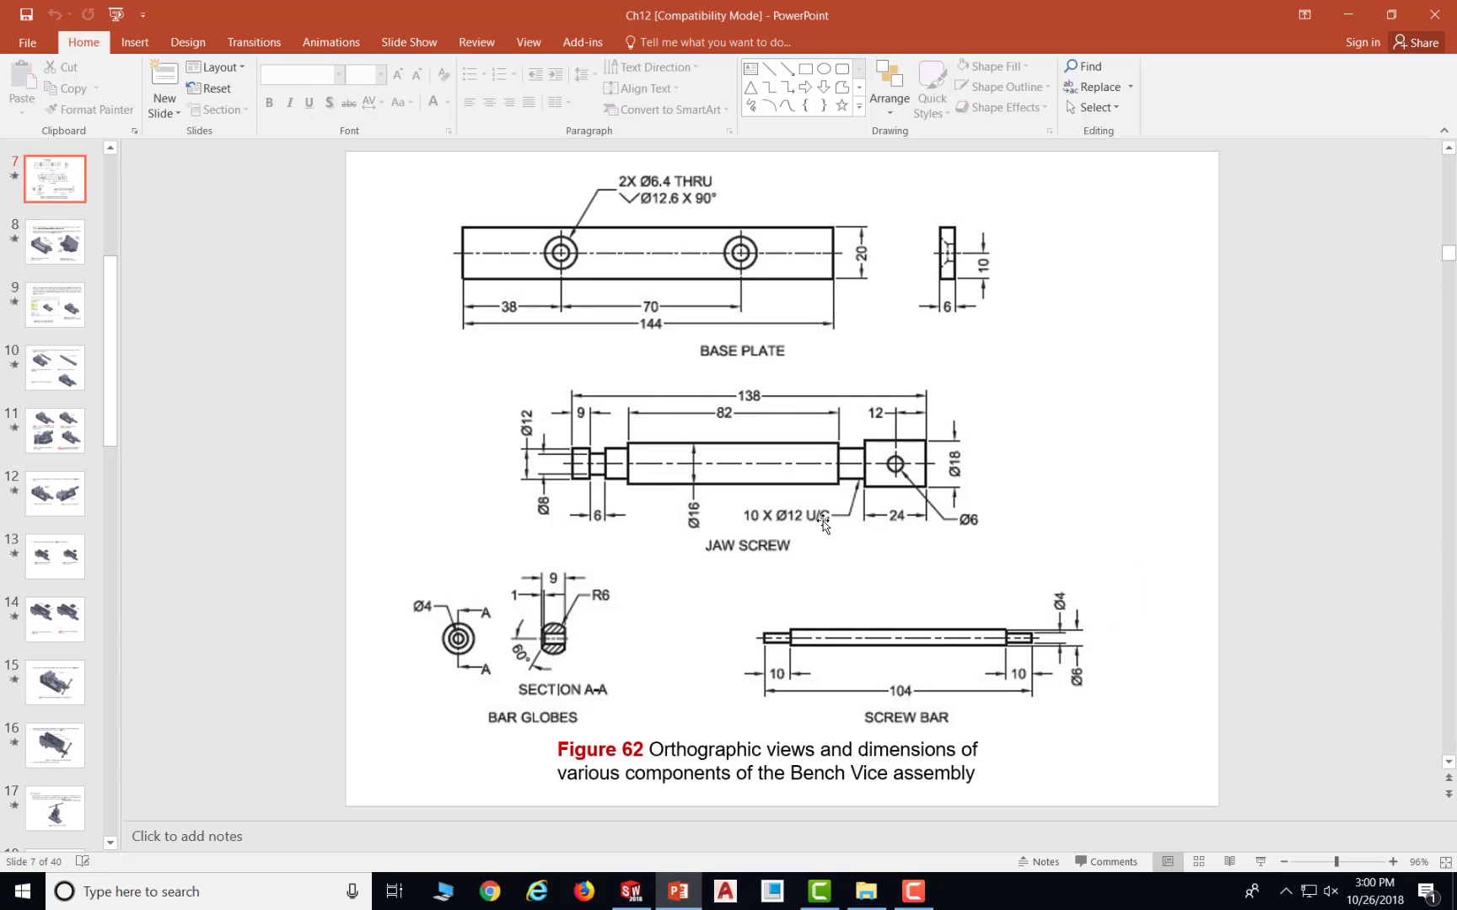
pyautogui.scroll(1, 823, 523)
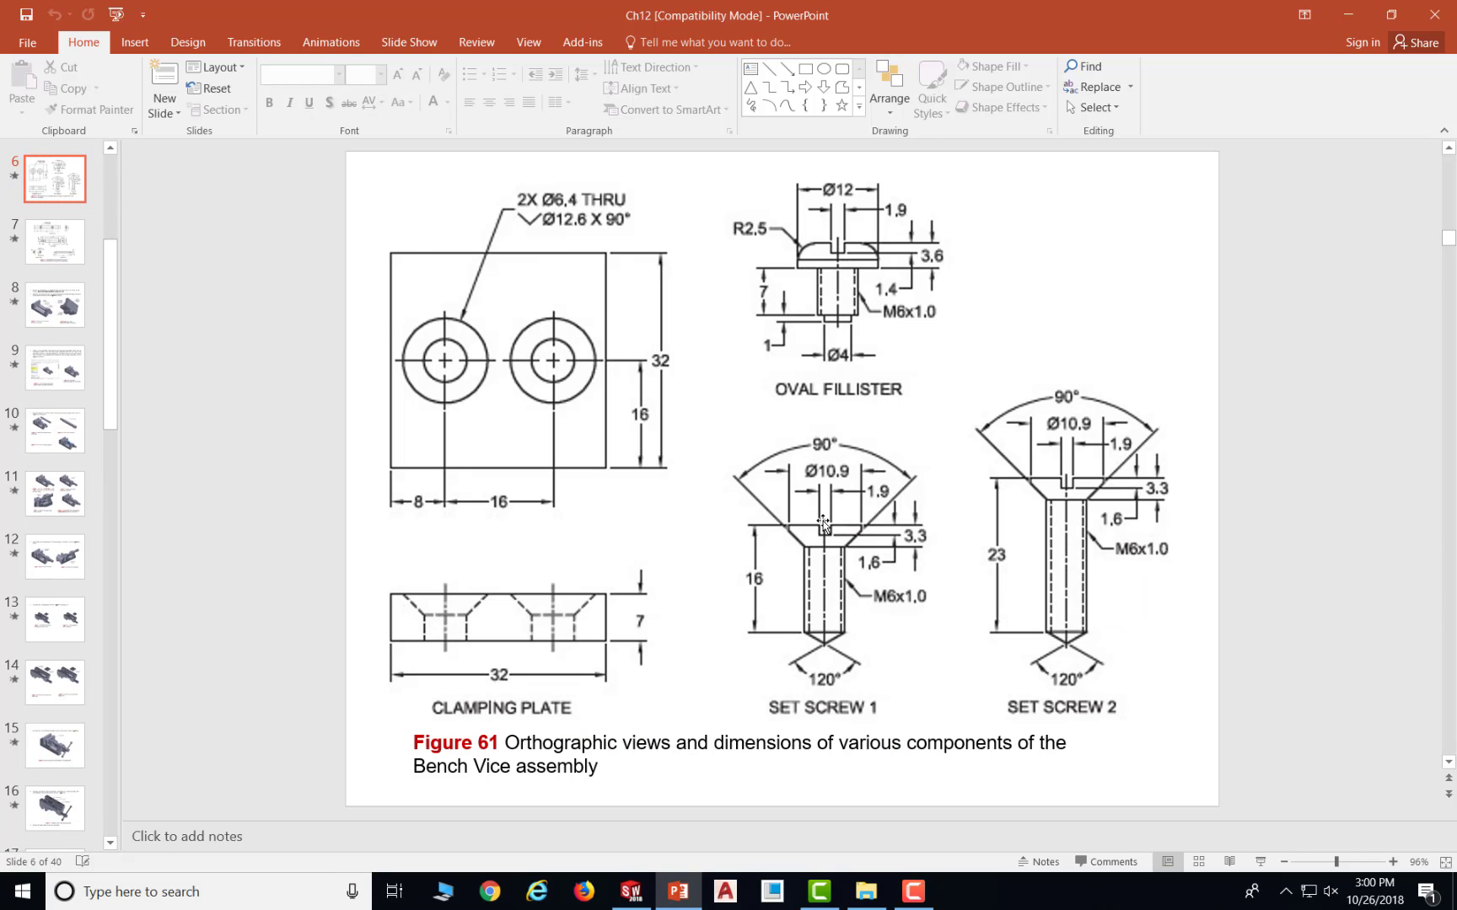
pyautogui.scroll(1, 822, 523)
pyautogui.scroll(1, 823, 524)
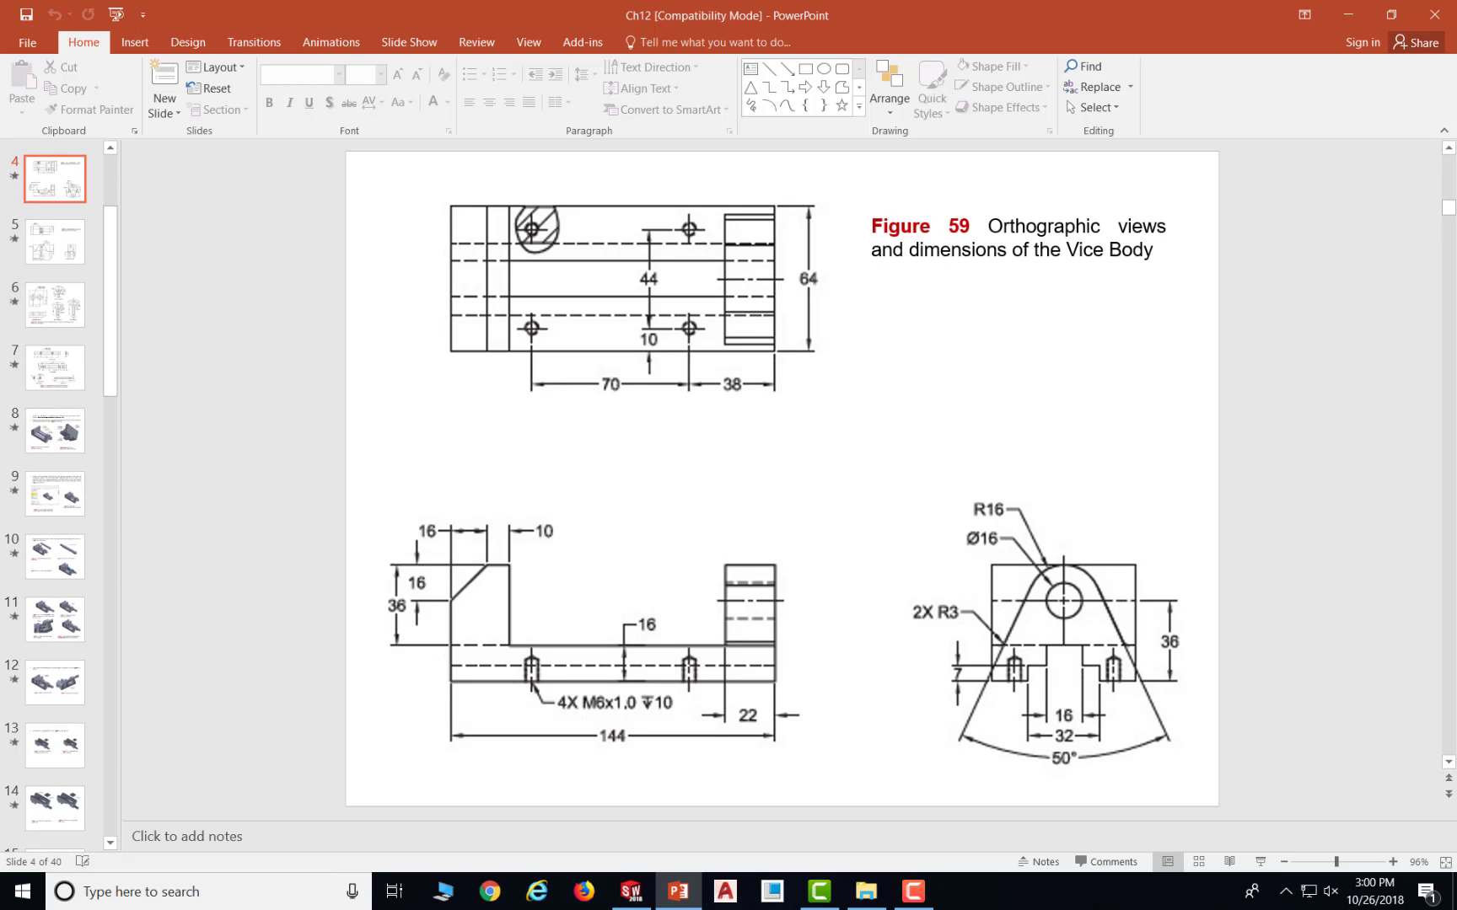
pyautogui.scroll(-3, 1047, 619)
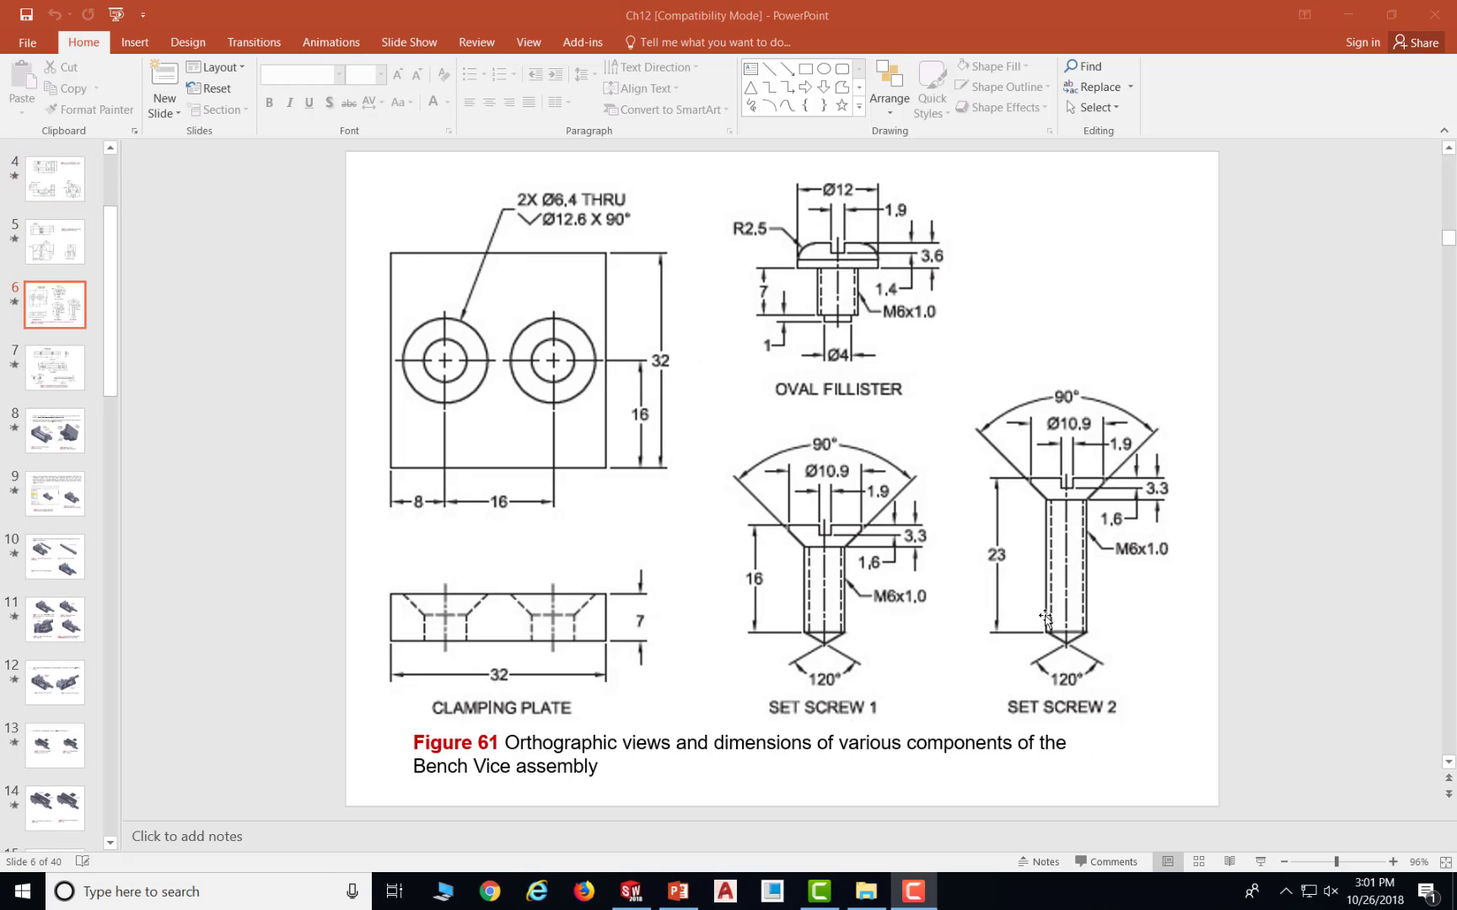